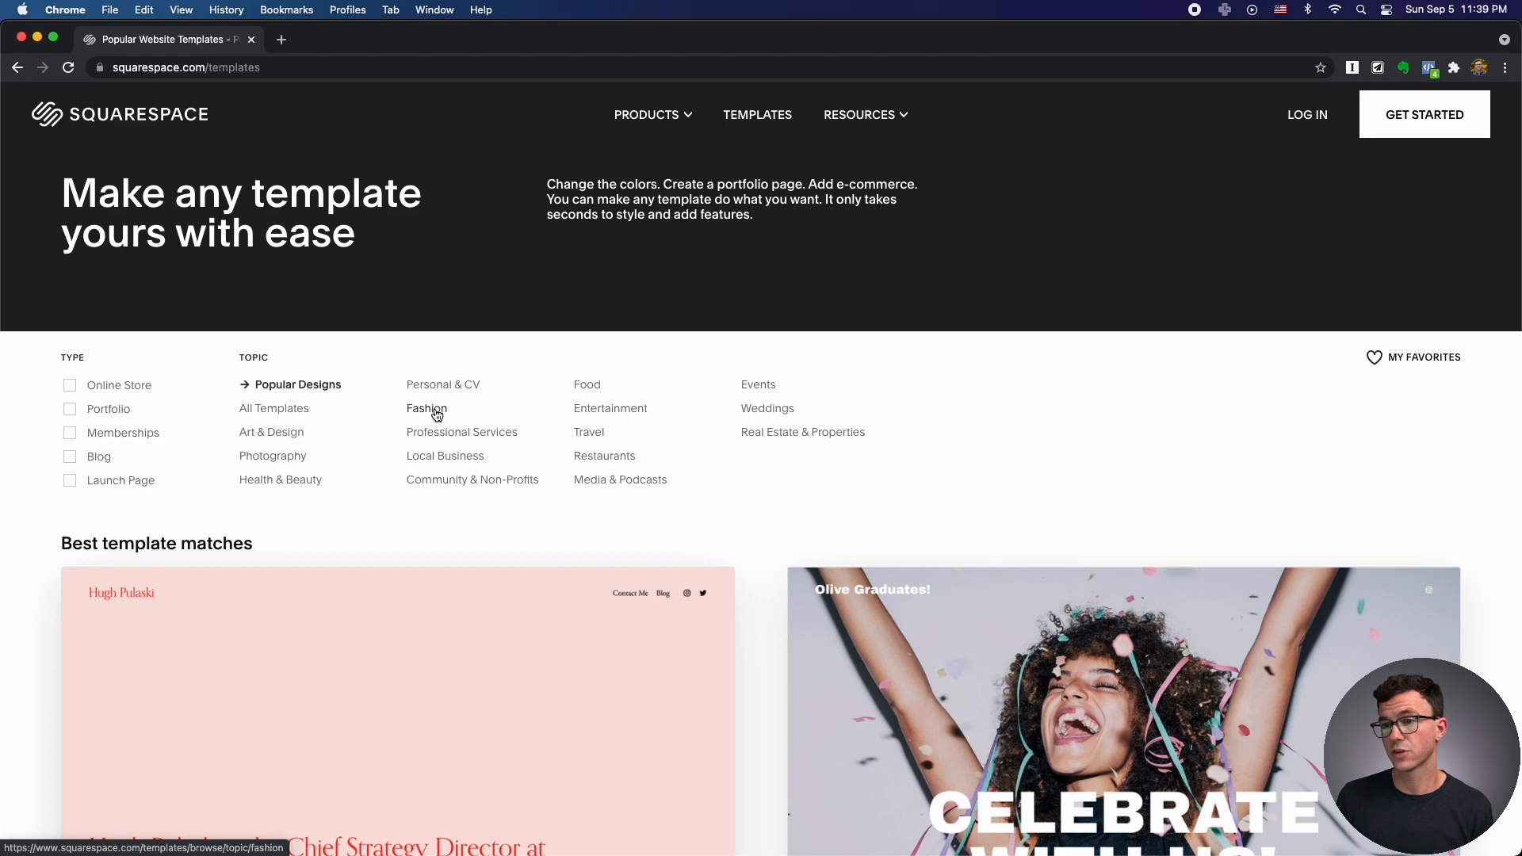
Filter templates to Professional Services and start a new site from the Nolan template.
click(449, 435)
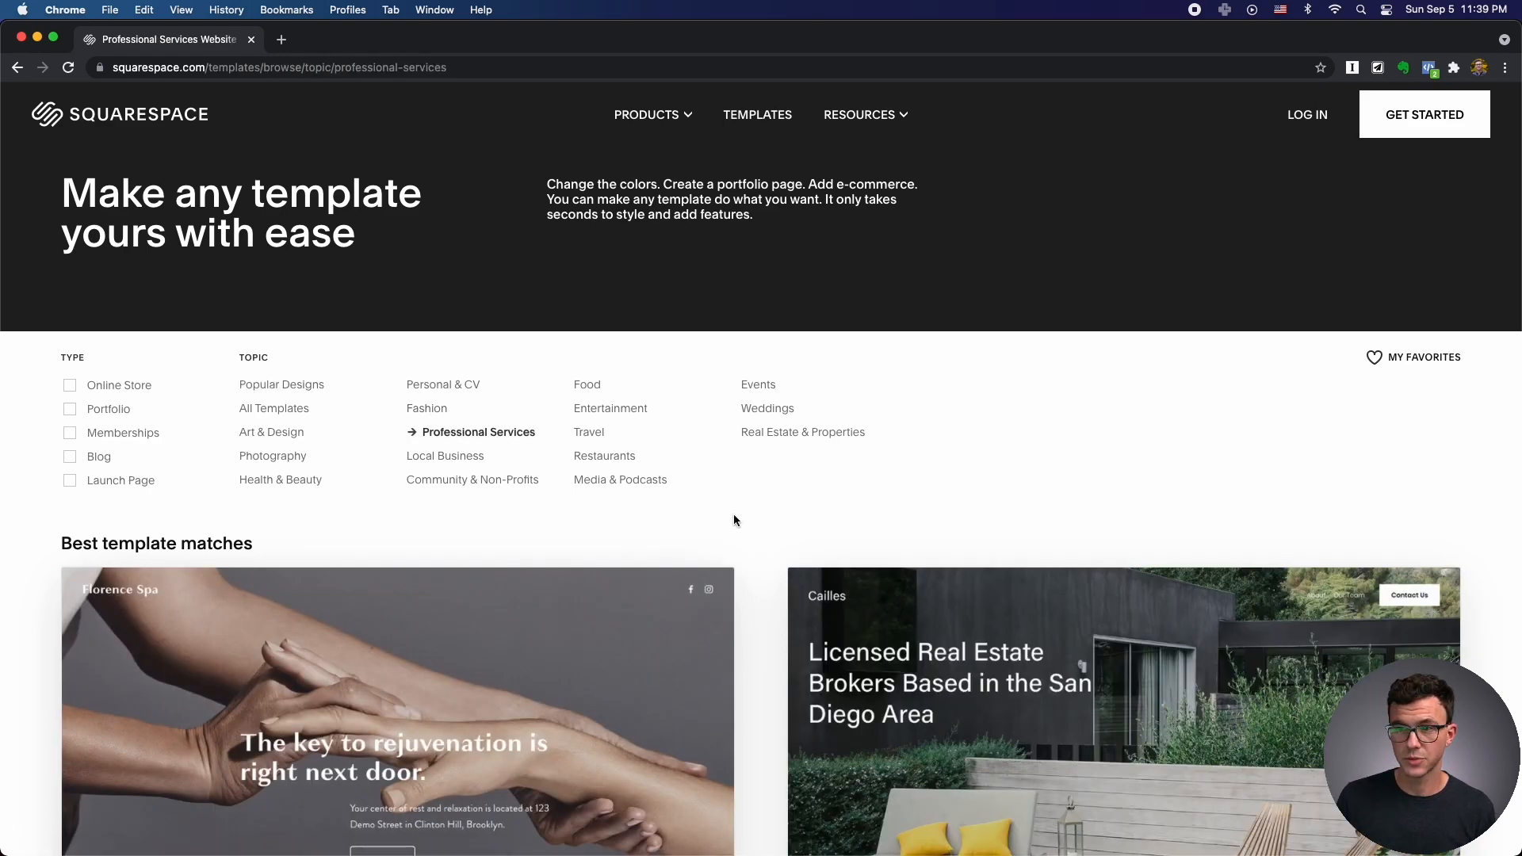
scroll(734, 520, down, 9)
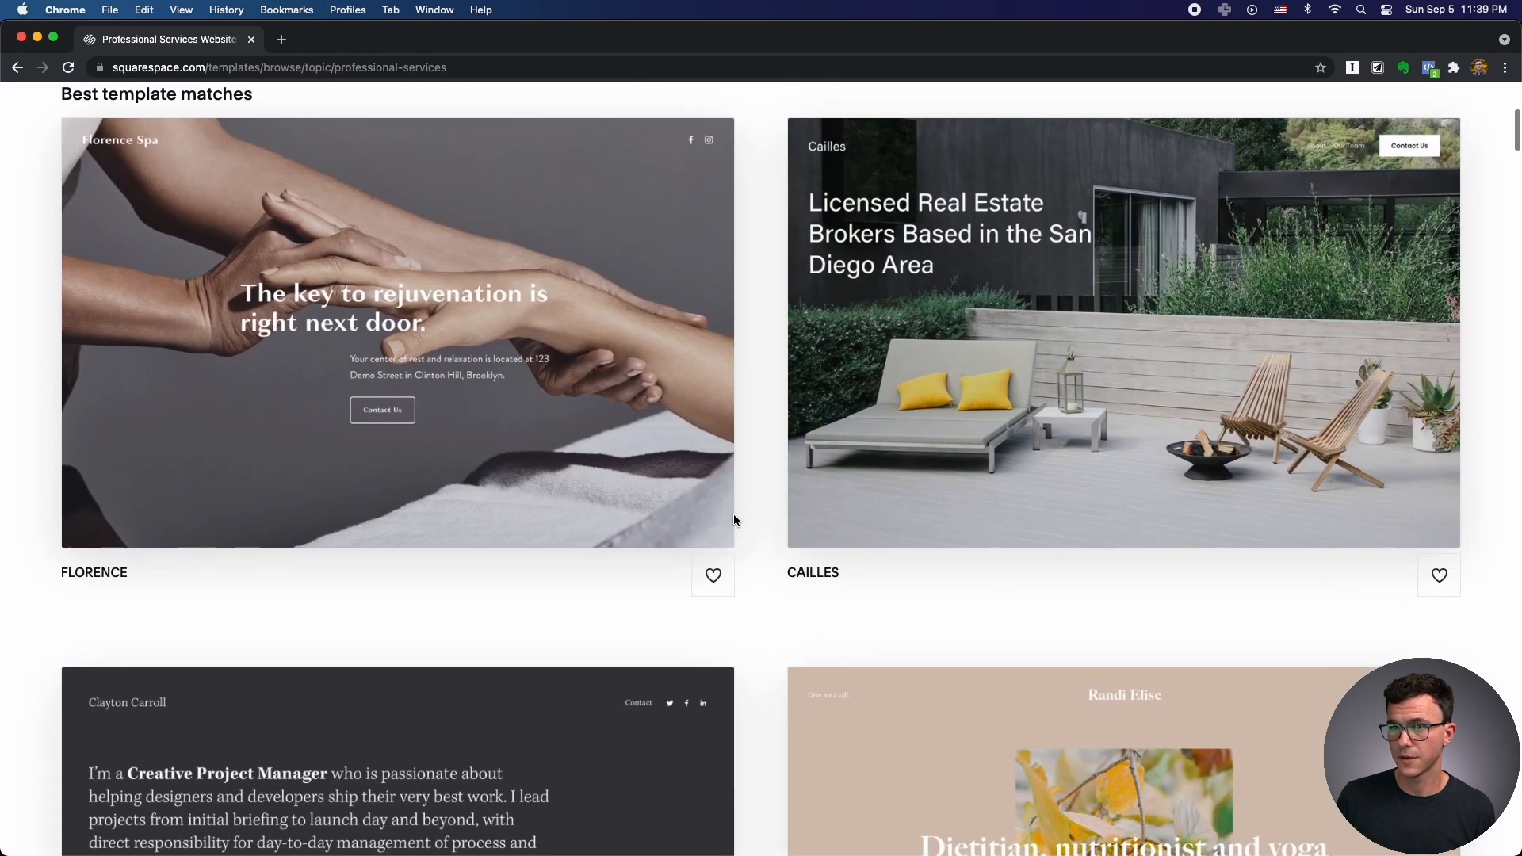
scroll(734, 520, down, 8)
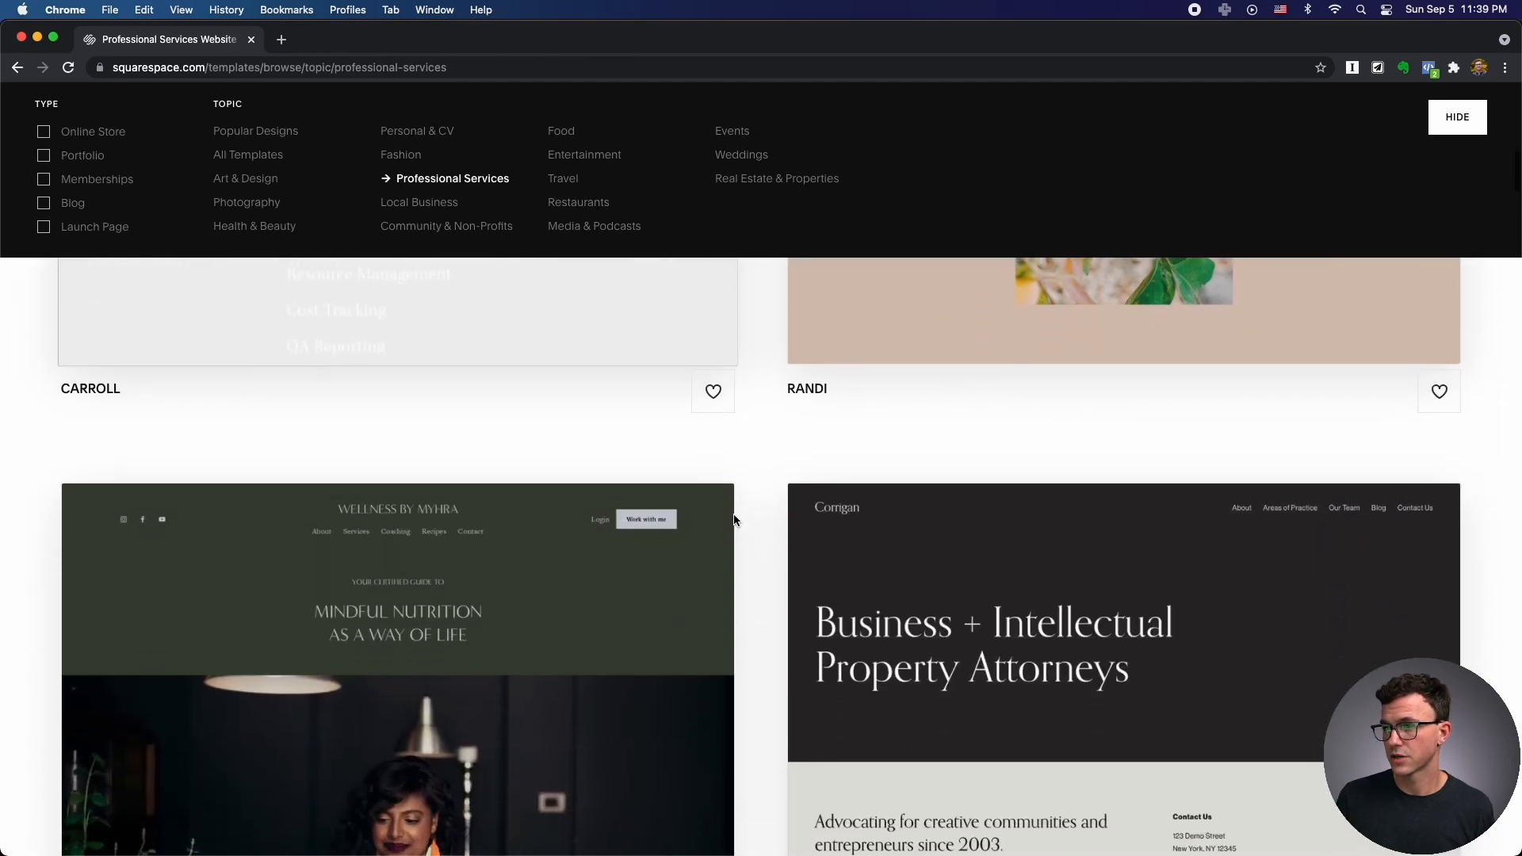
scroll(734, 520, down, 11)
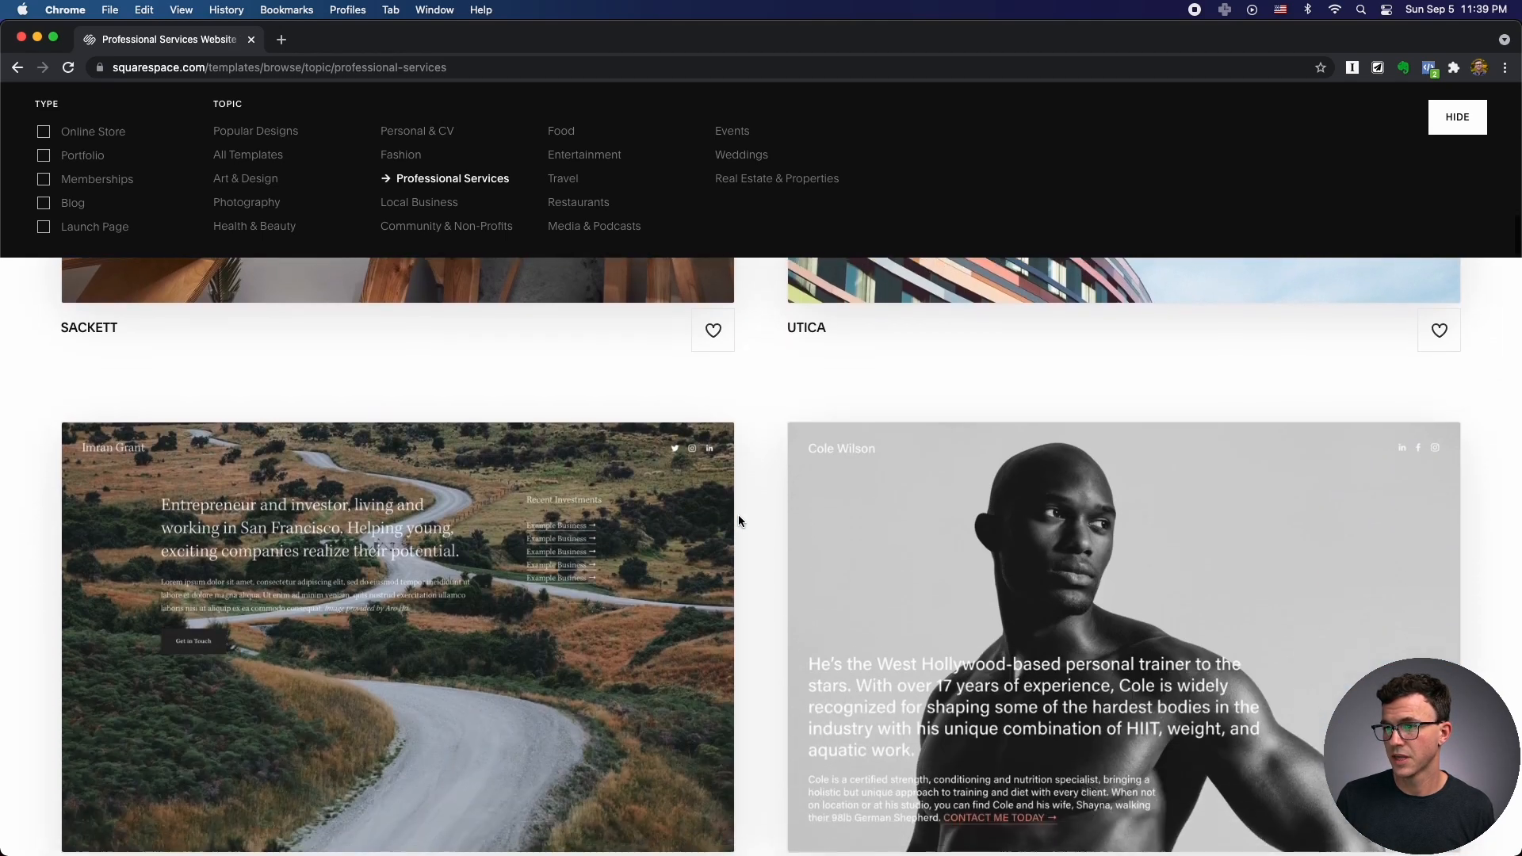
scroll(739, 521, down, 2)
mouse_move(1013, 547)
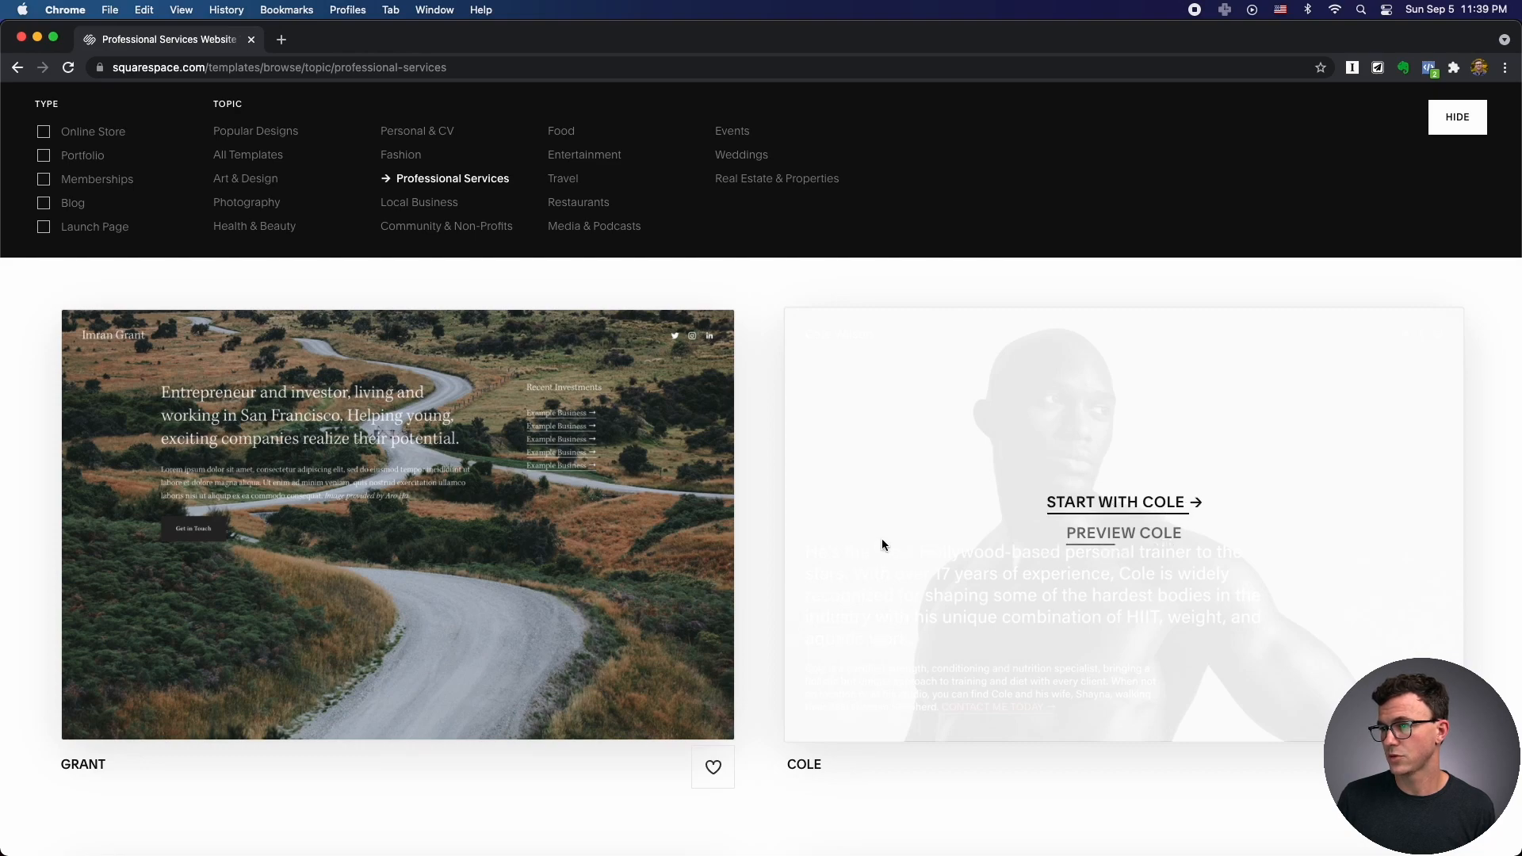
scroll(763, 563, down, 10)
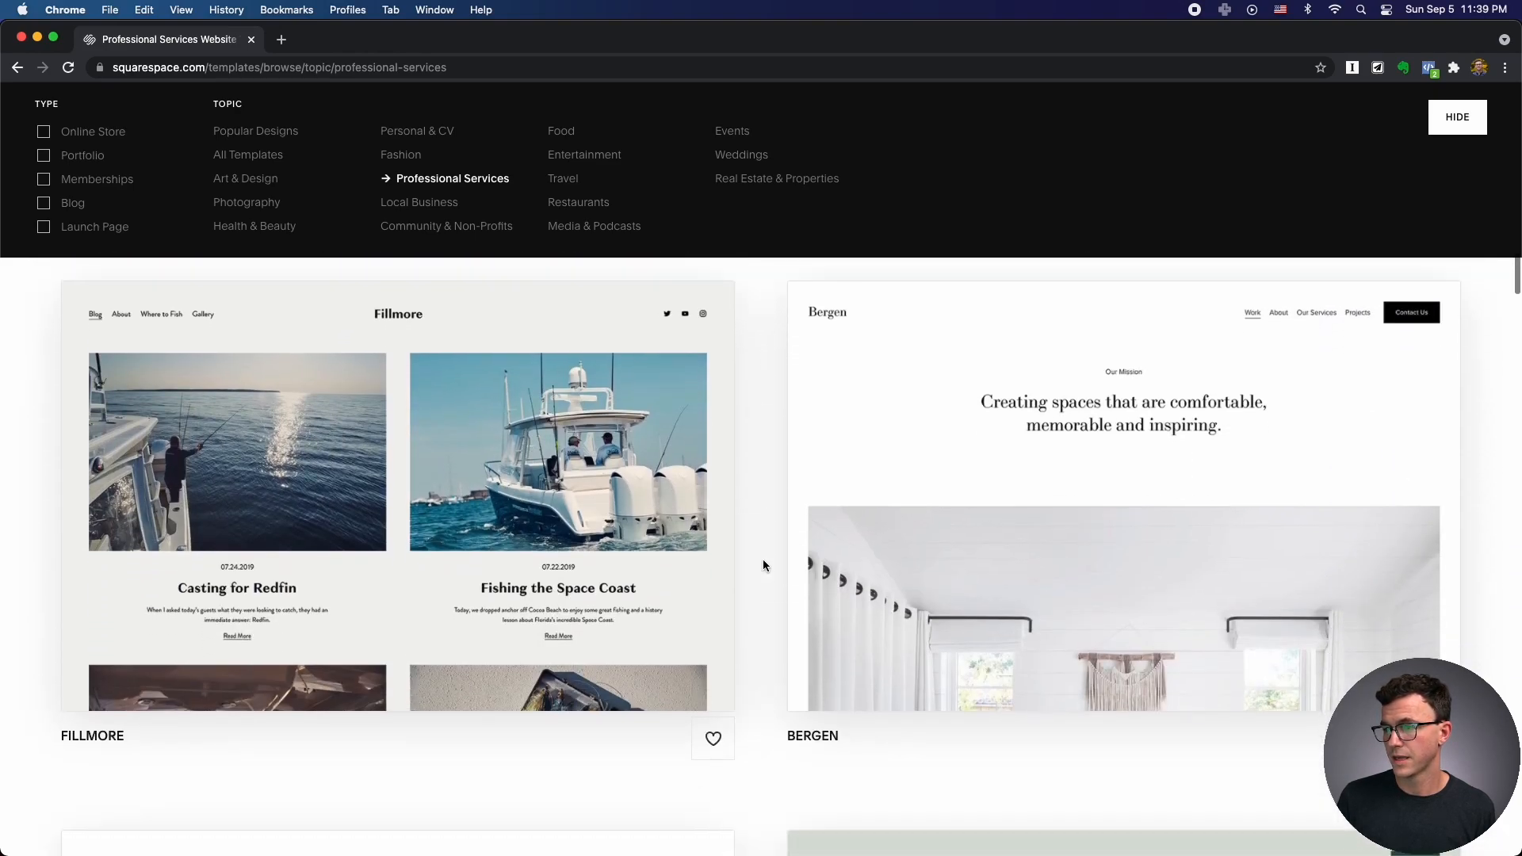
scroll(763, 564, down, 15)
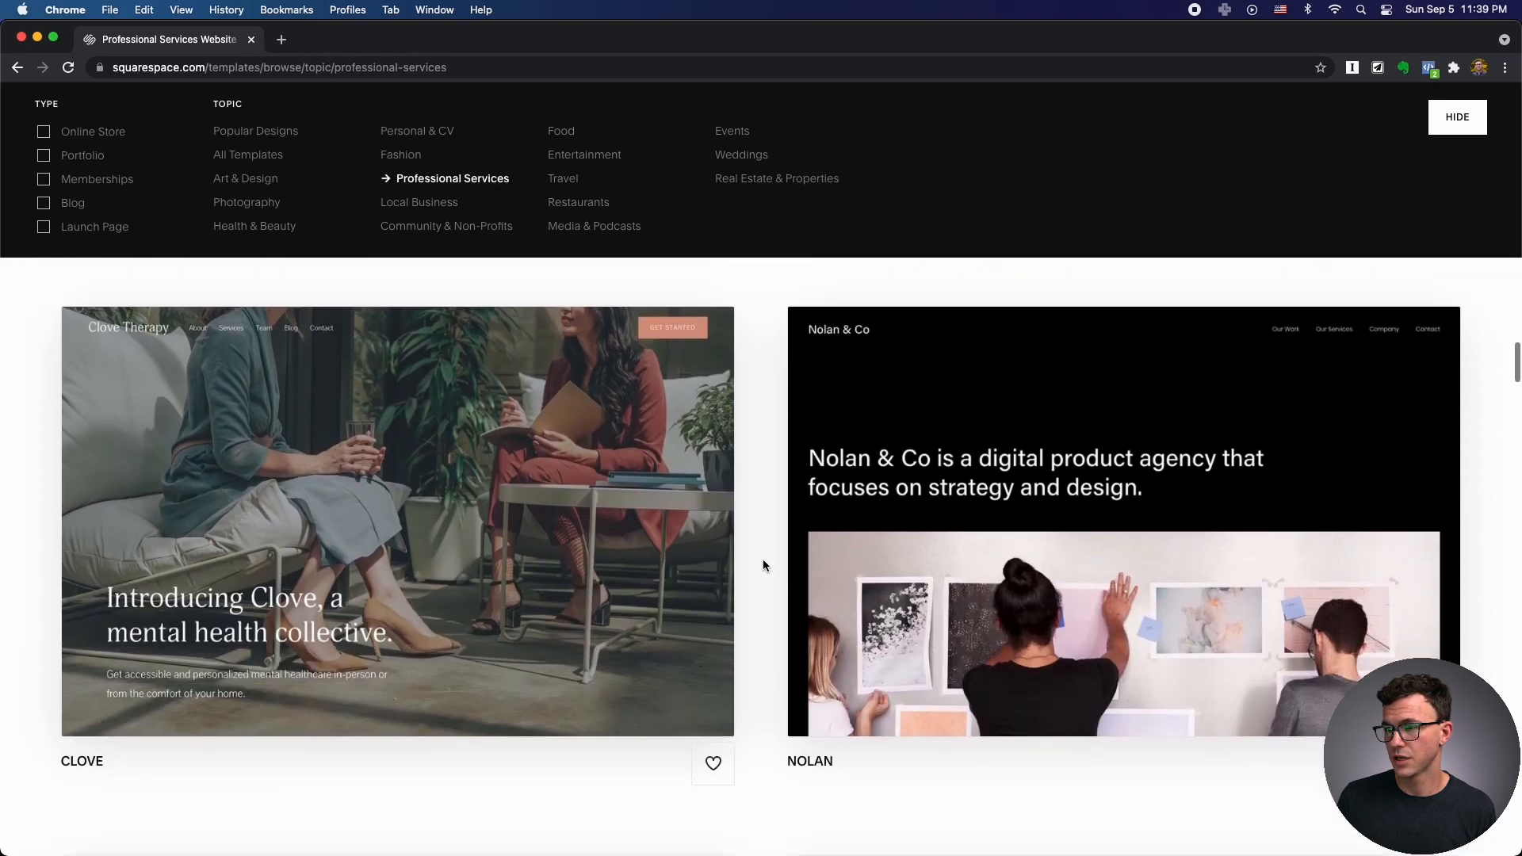
scroll(763, 559, down, 1)
mouse_move(954, 430)
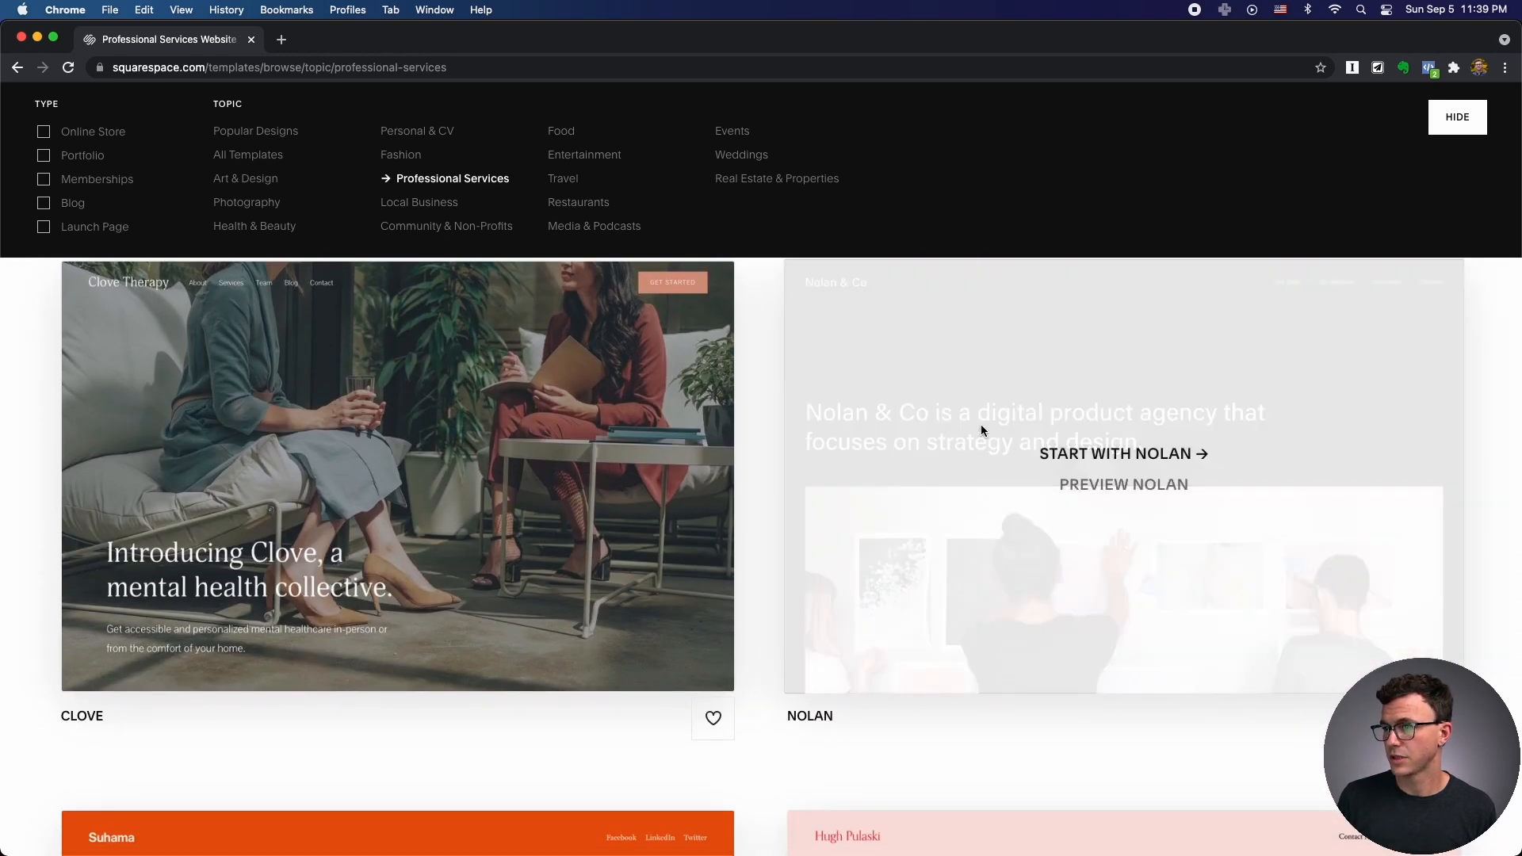
click(1103, 460)
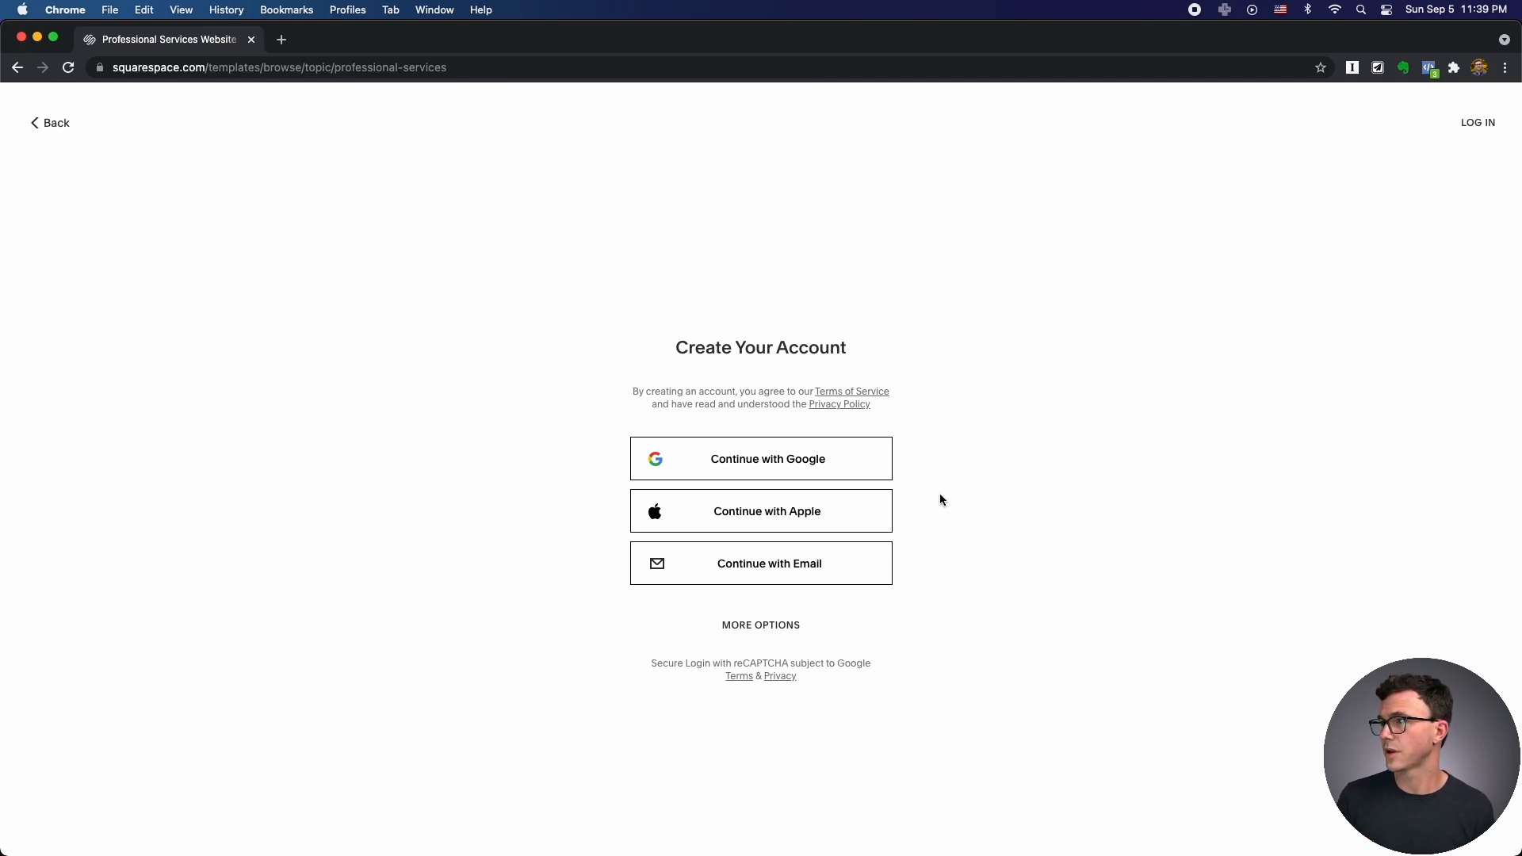
Log in to the existing account, set the site title to 'JJ's Consulting', and skip the tour.
click(1480, 122)
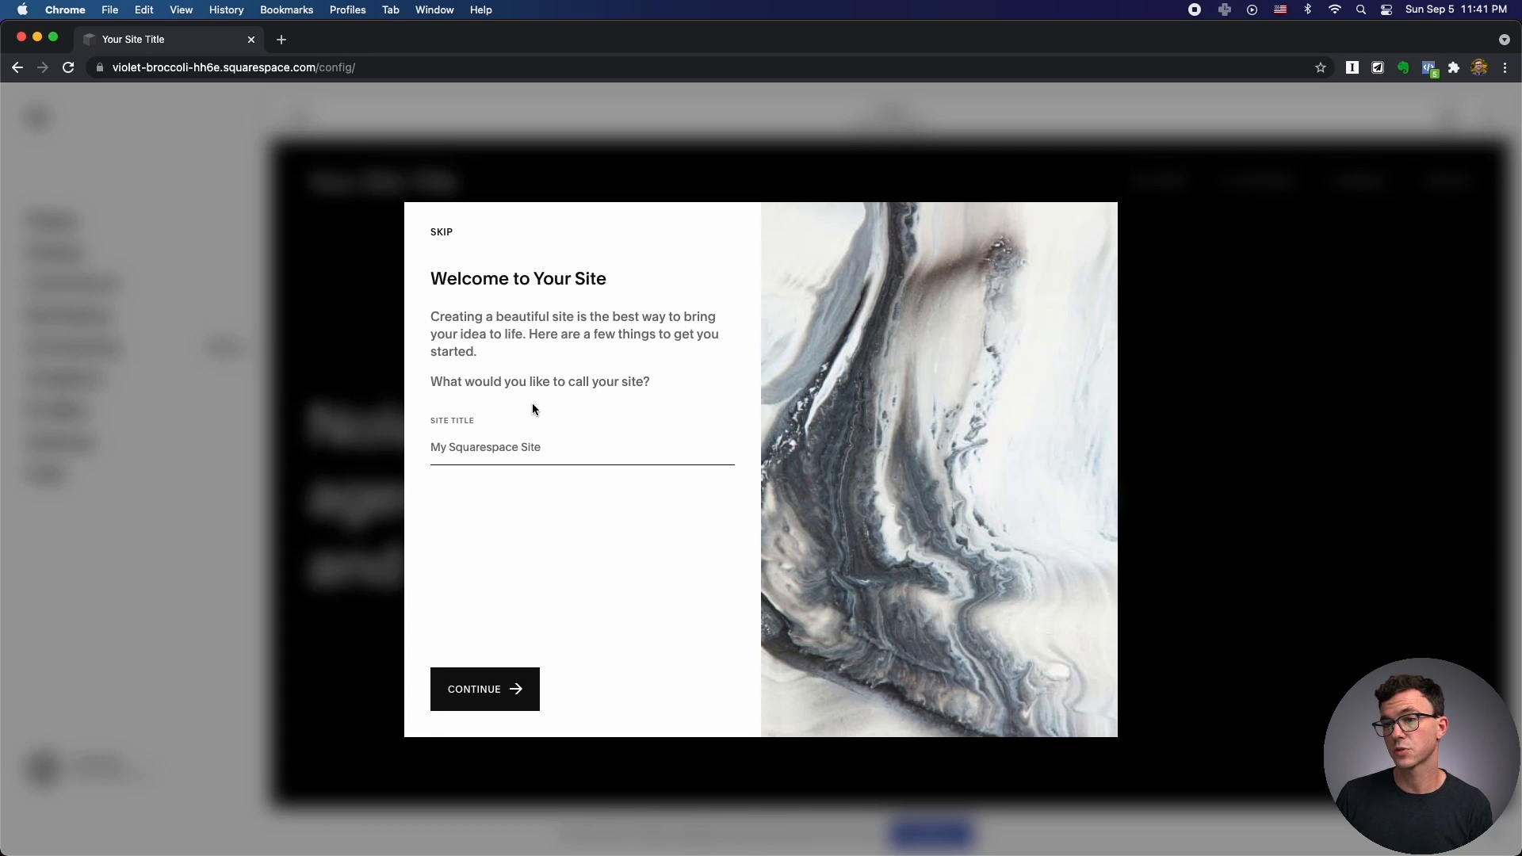
click(507, 444)
text(JJ's C)
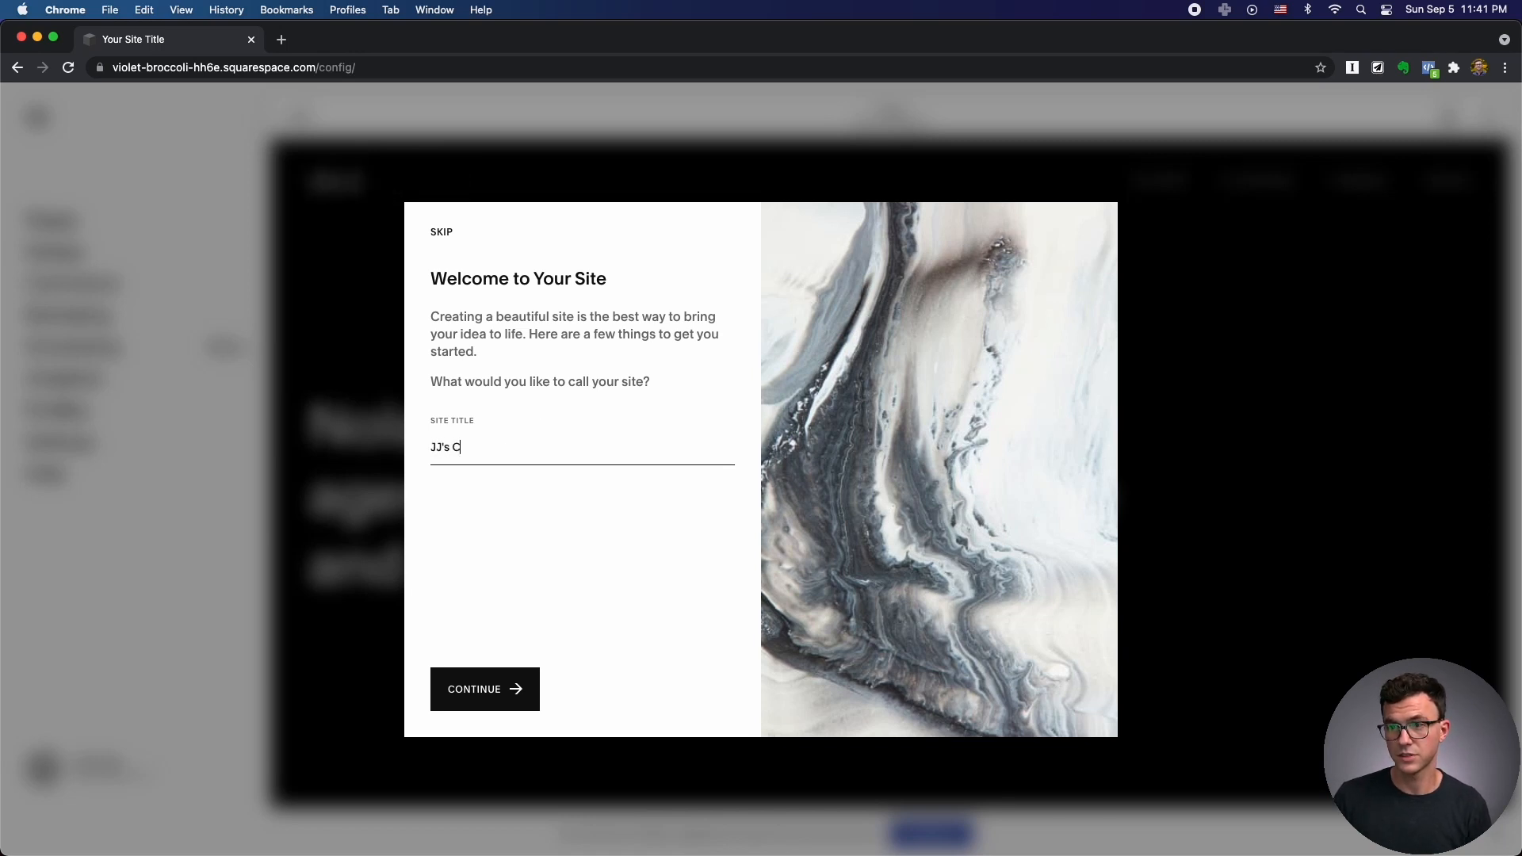
text(onsulting)
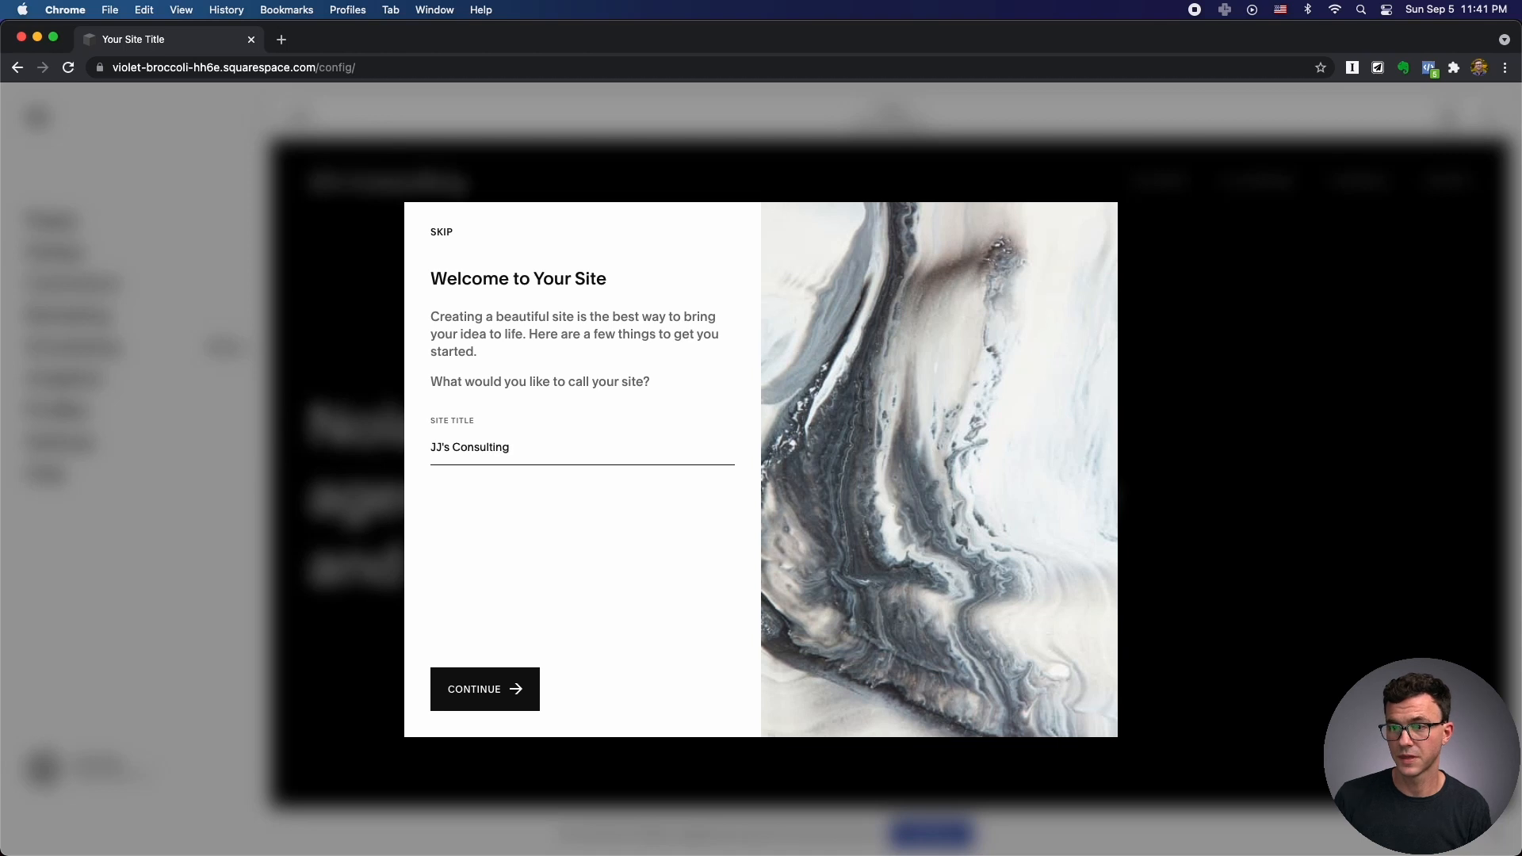
click(468, 689)
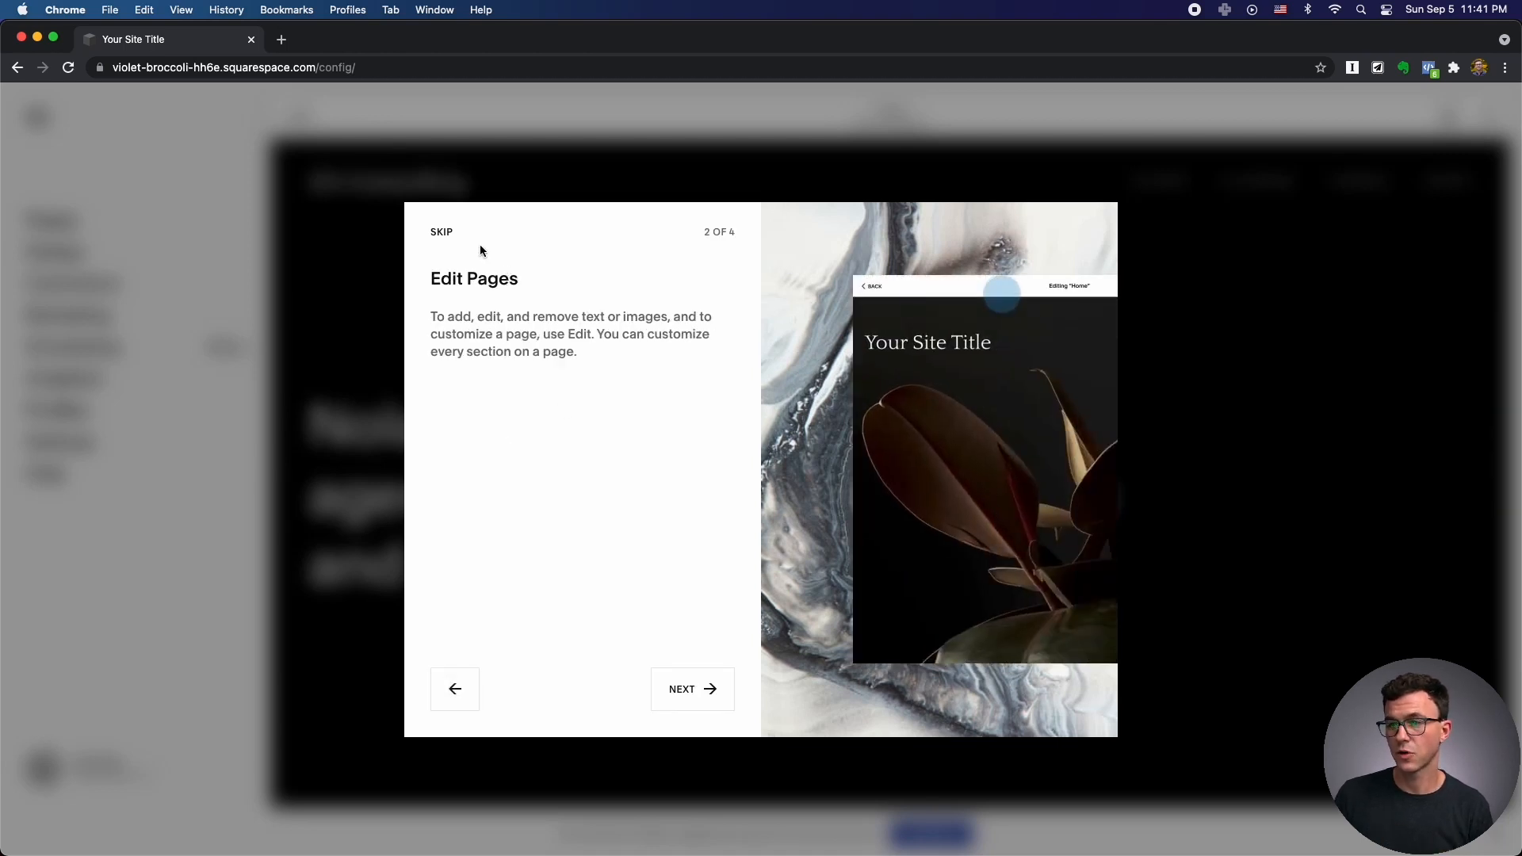
click(441, 232)
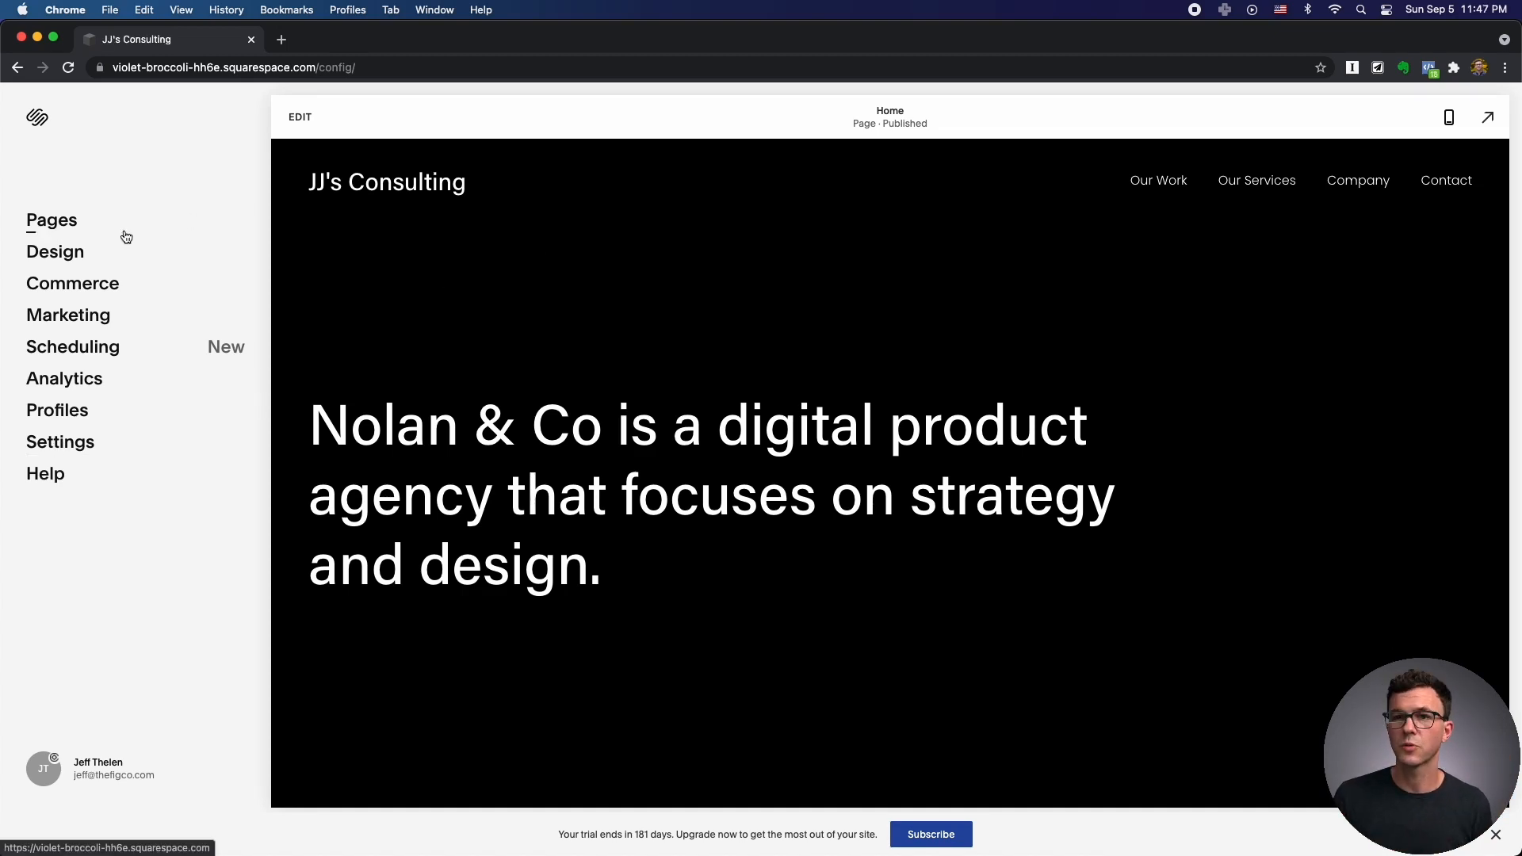
Open the Home page from the Pages panel in the page editor.
click(70, 223)
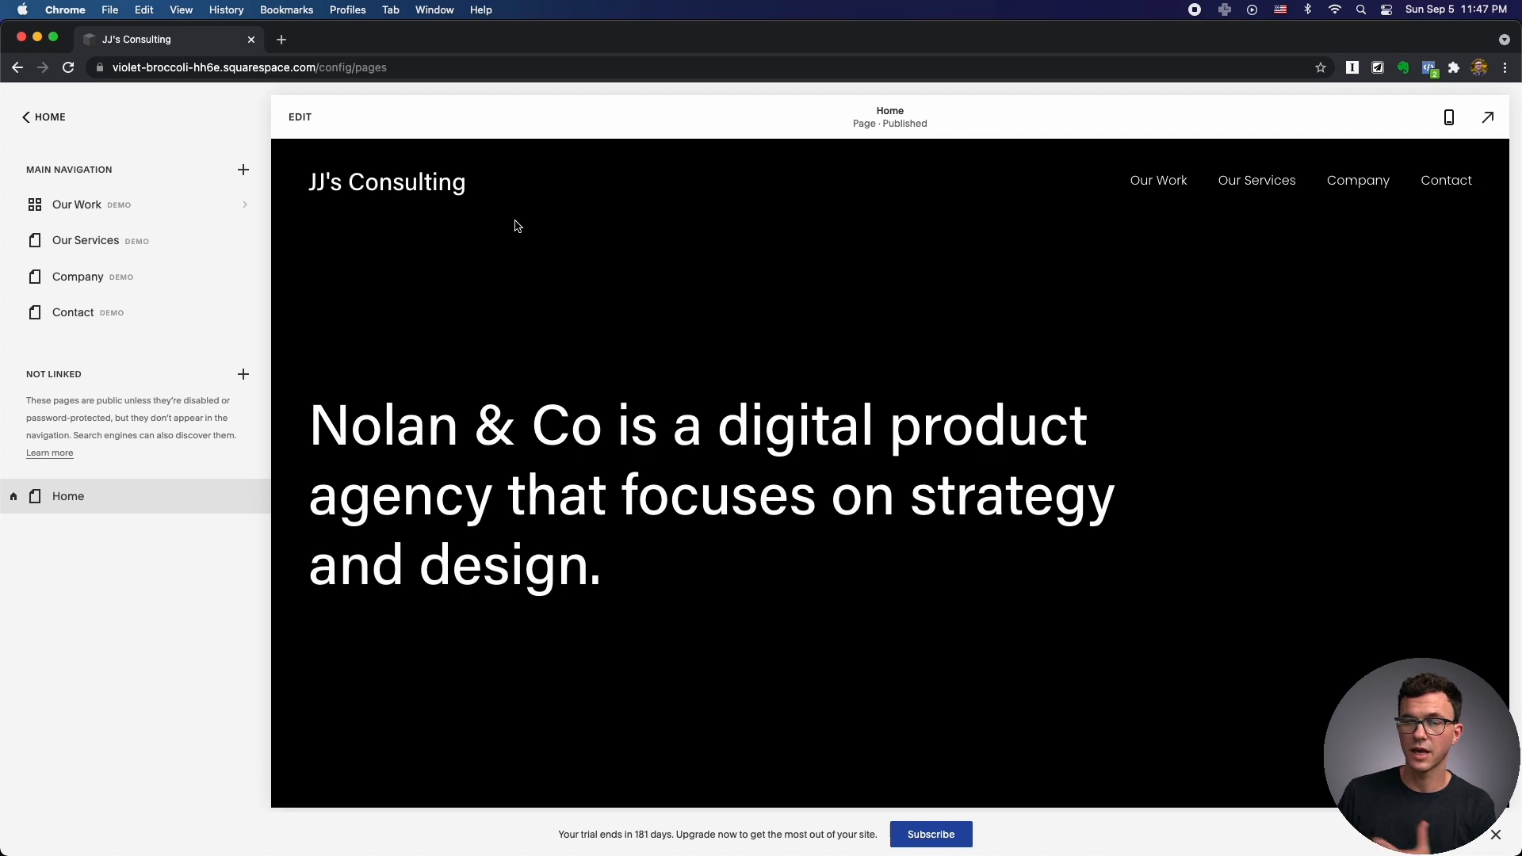
click(302, 119)
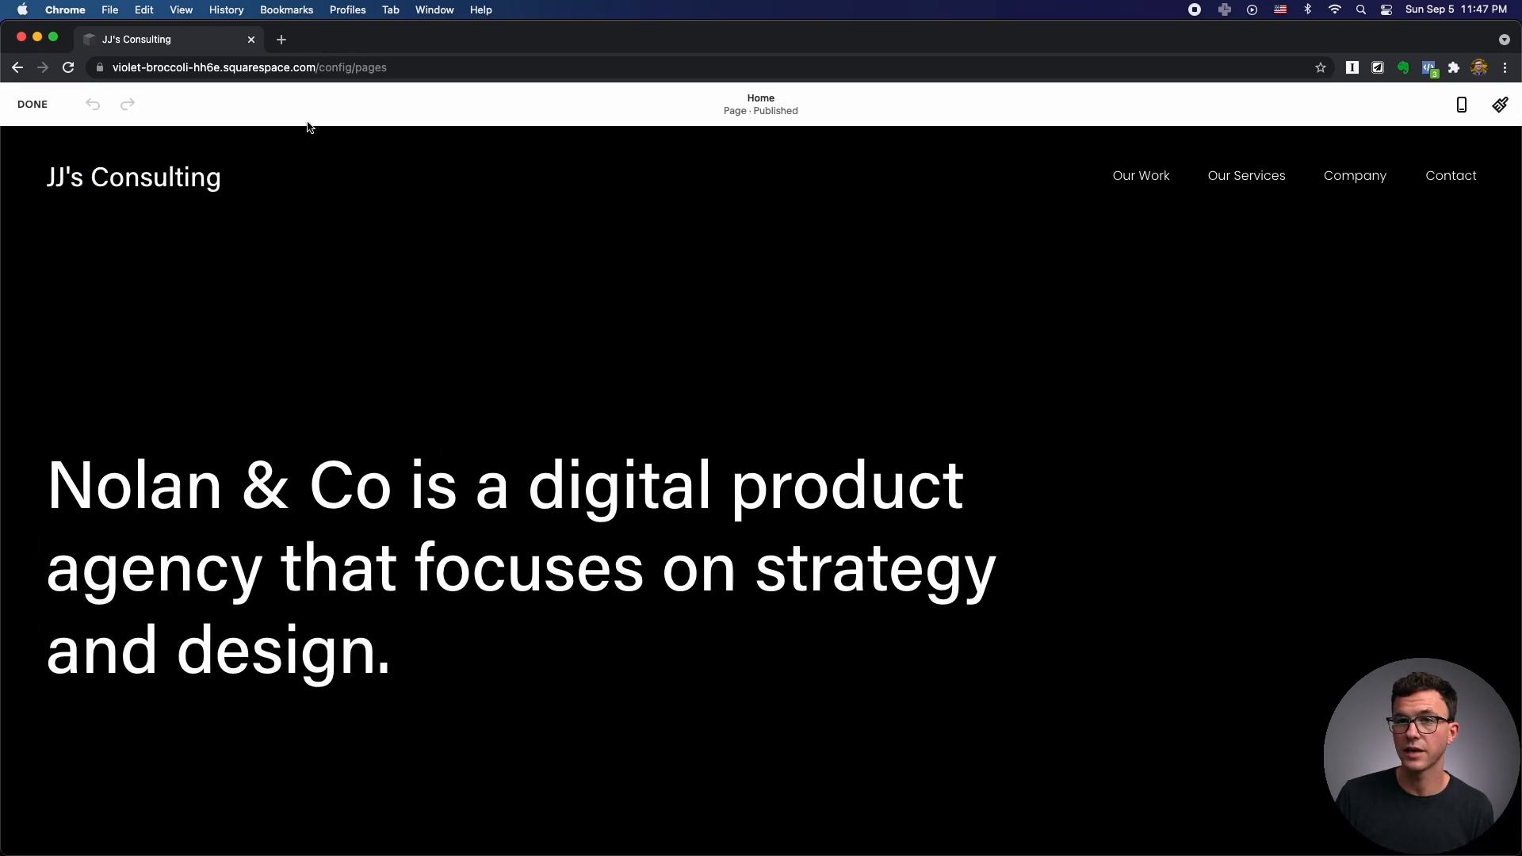
mouse_move(248, 203)
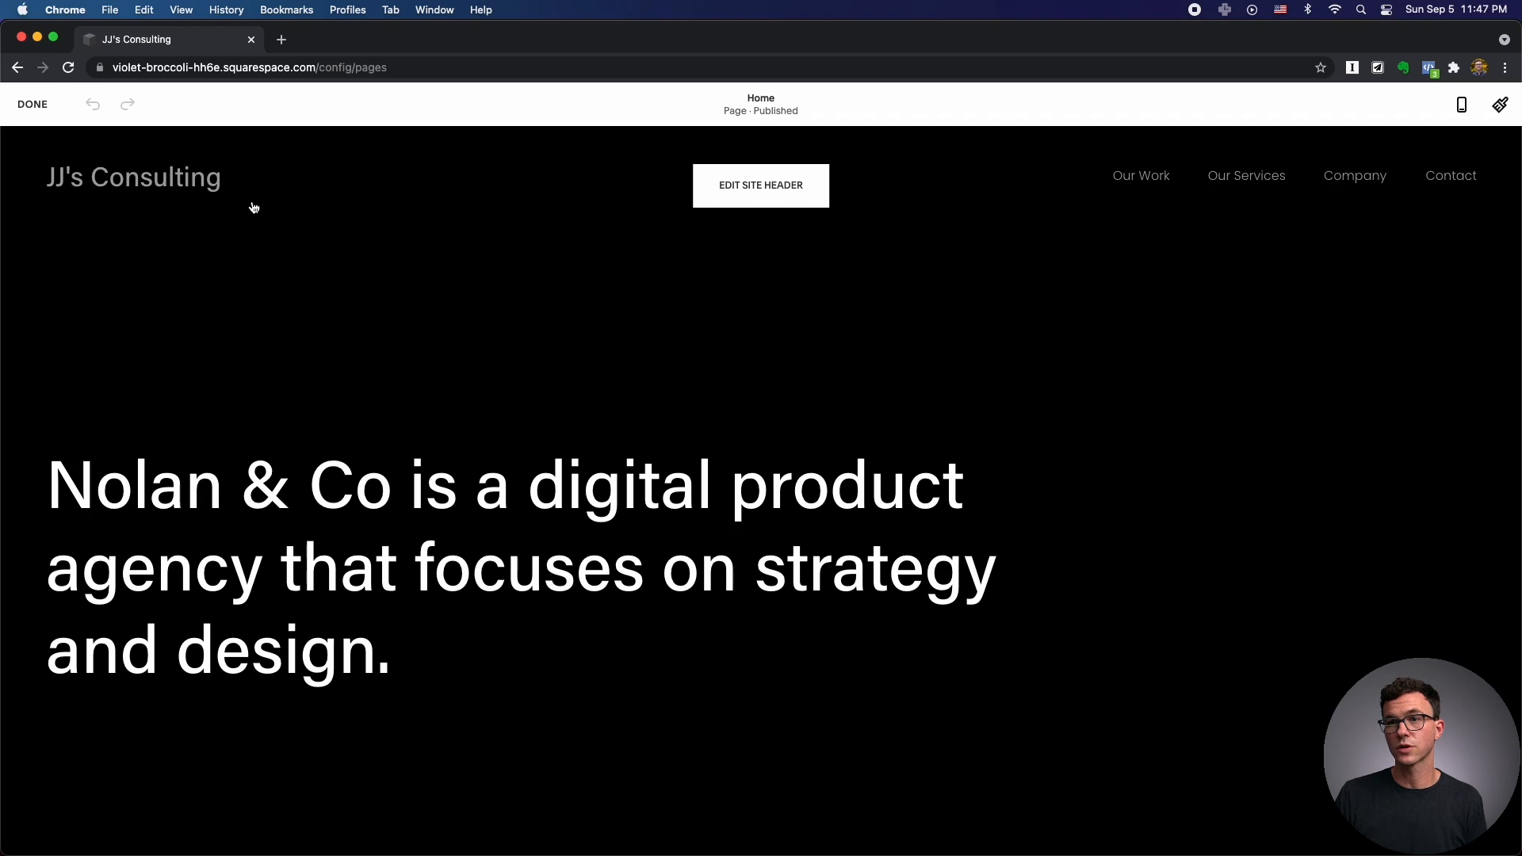
In the header's Desktop settings, try the centred-logo layout, then keep the logo-left, navigation-right layout.
click(762, 186)
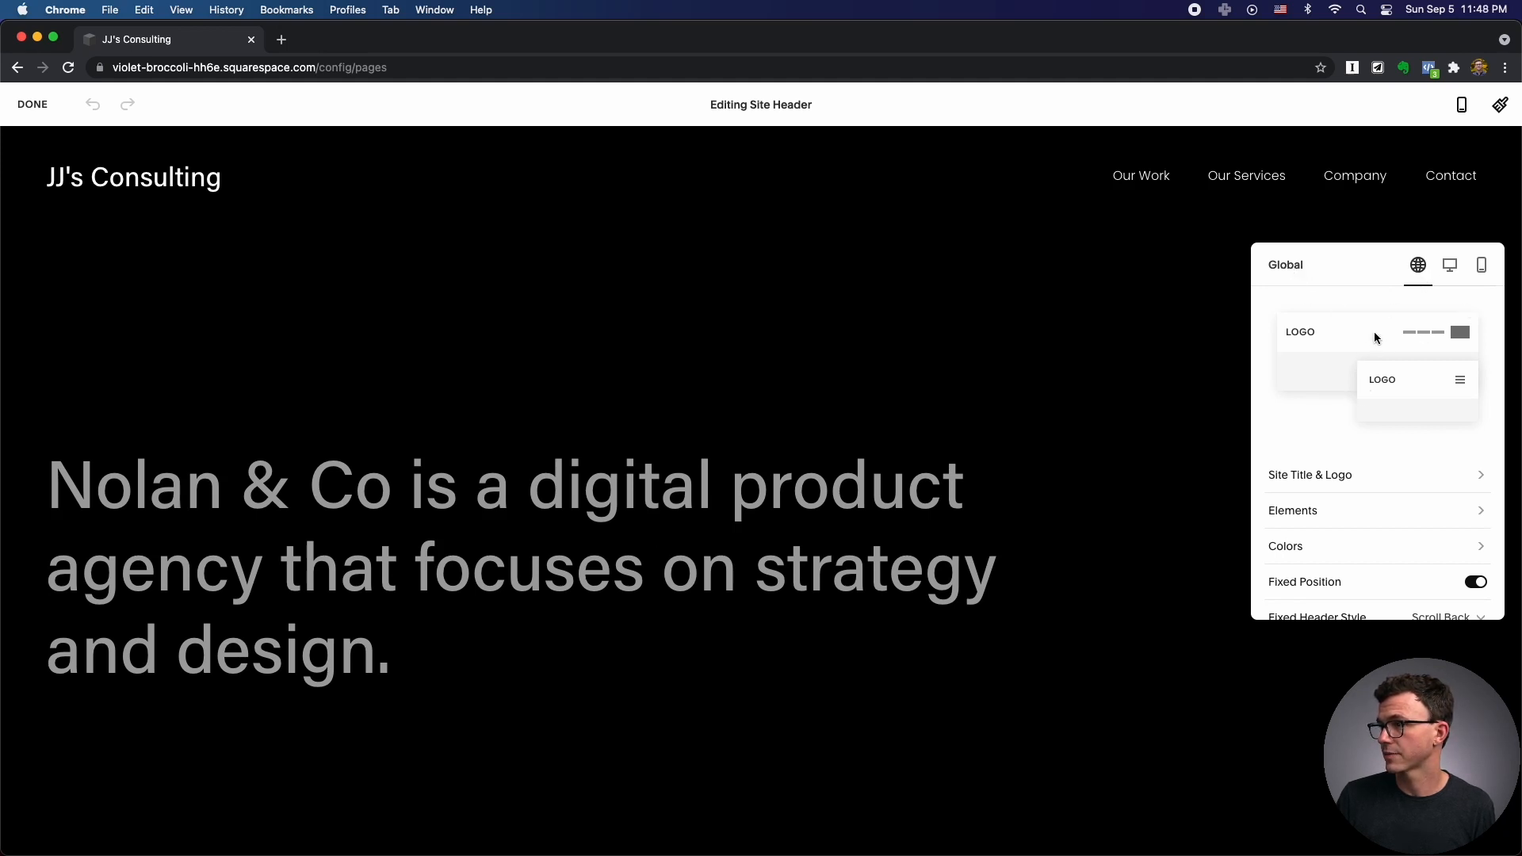
click(1451, 267)
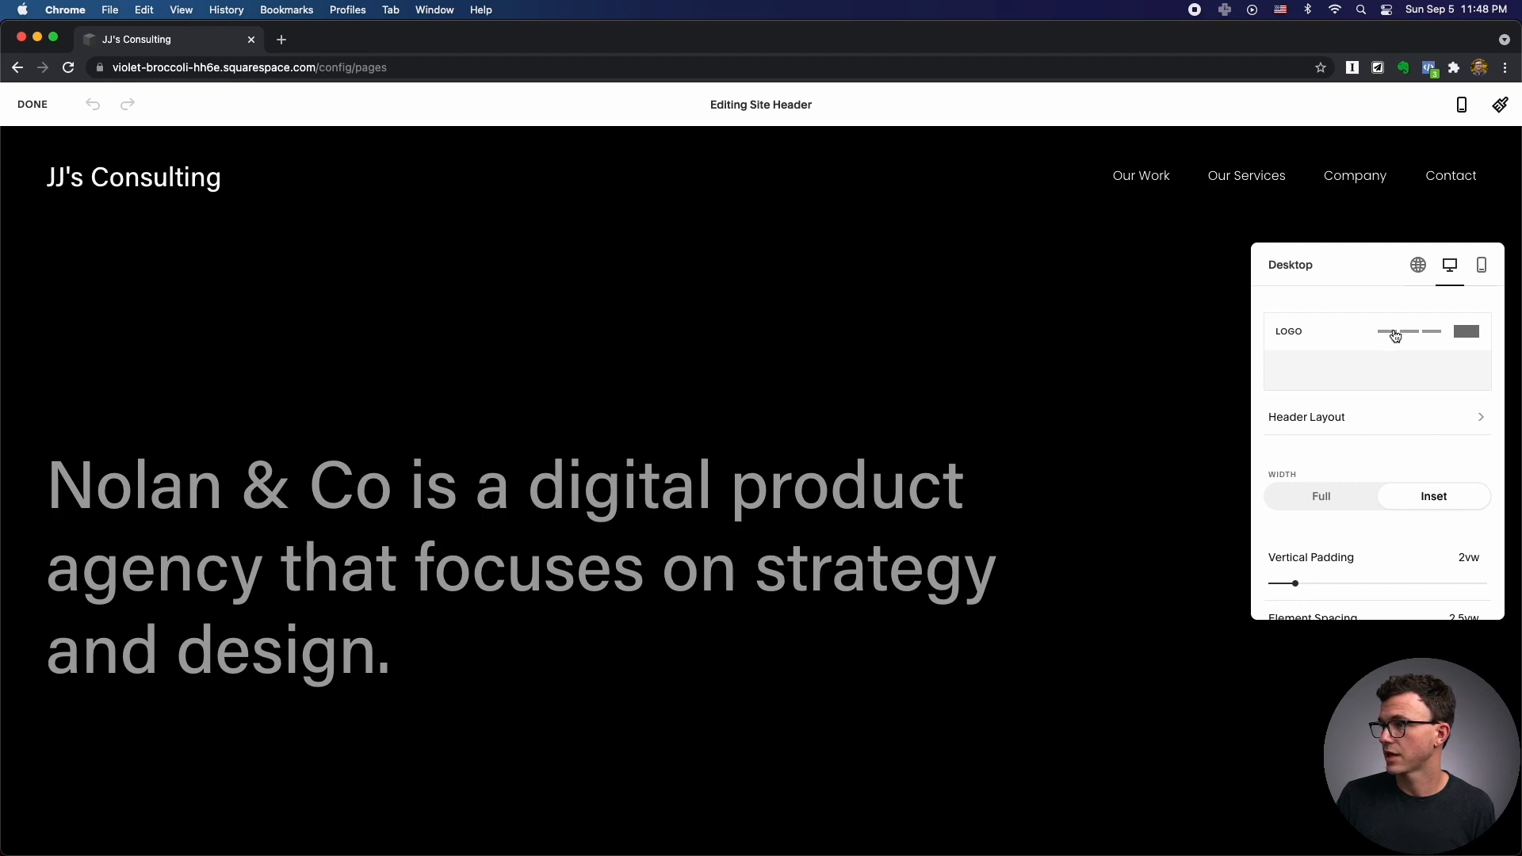
click(1397, 422)
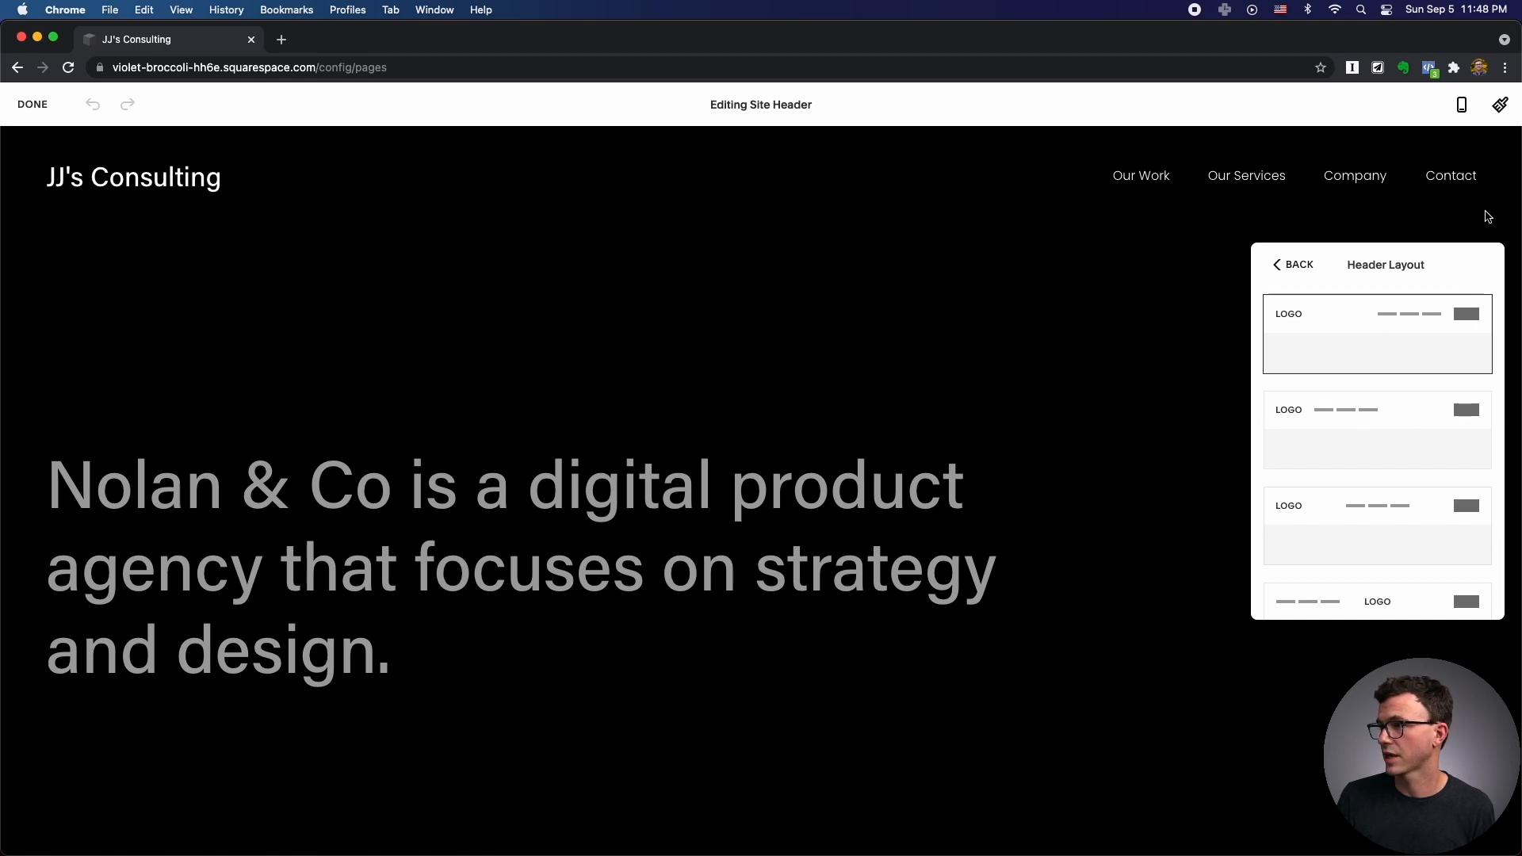
scroll(1348, 429, down, 3)
click(1364, 466)
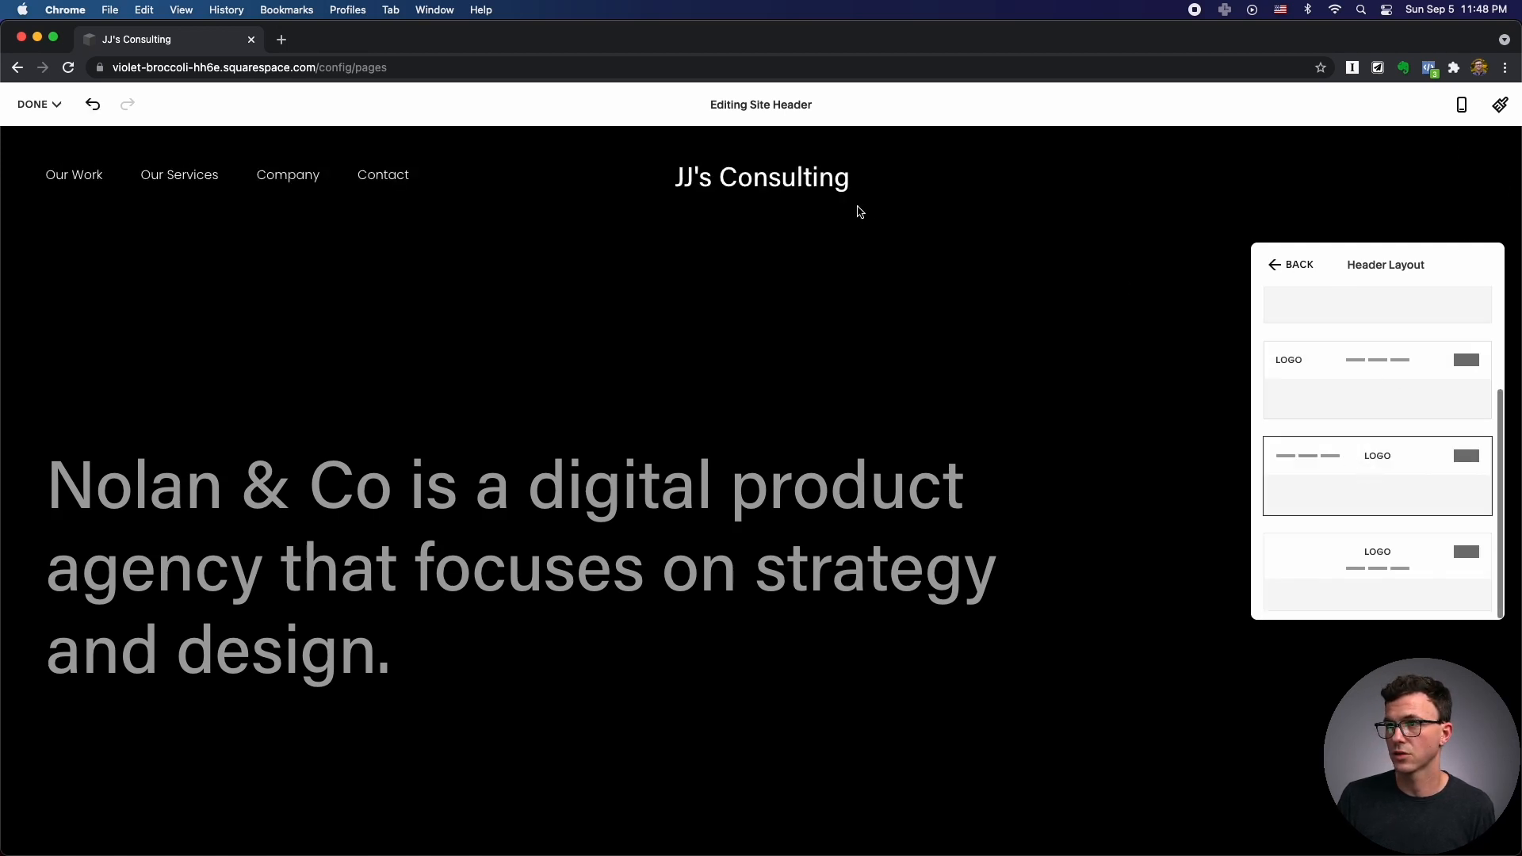
scroll(1328, 350, up, 5)
click(1326, 321)
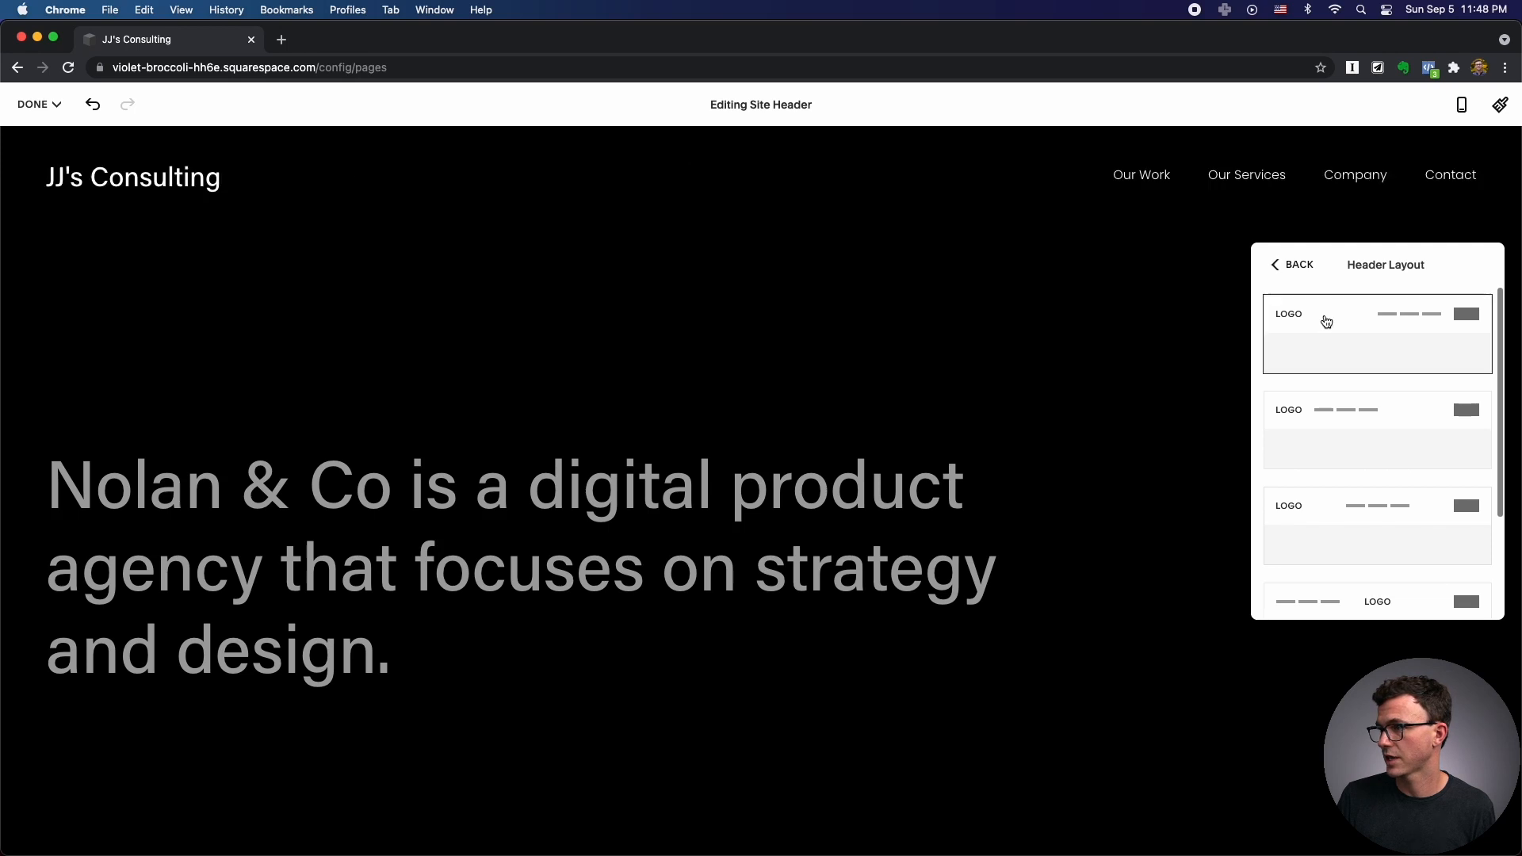
click(1278, 264)
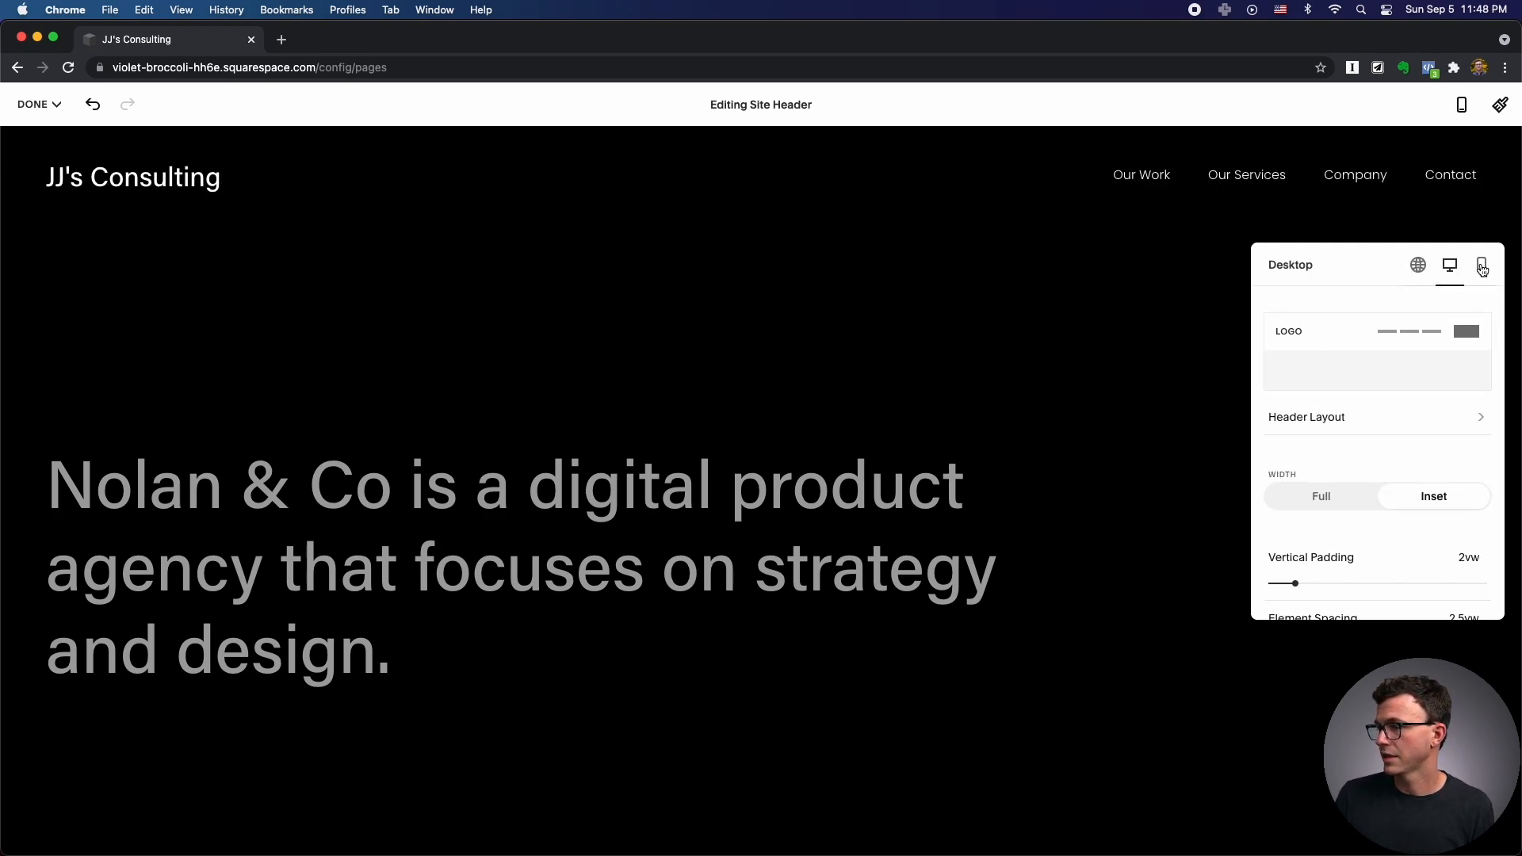
click(1482, 266)
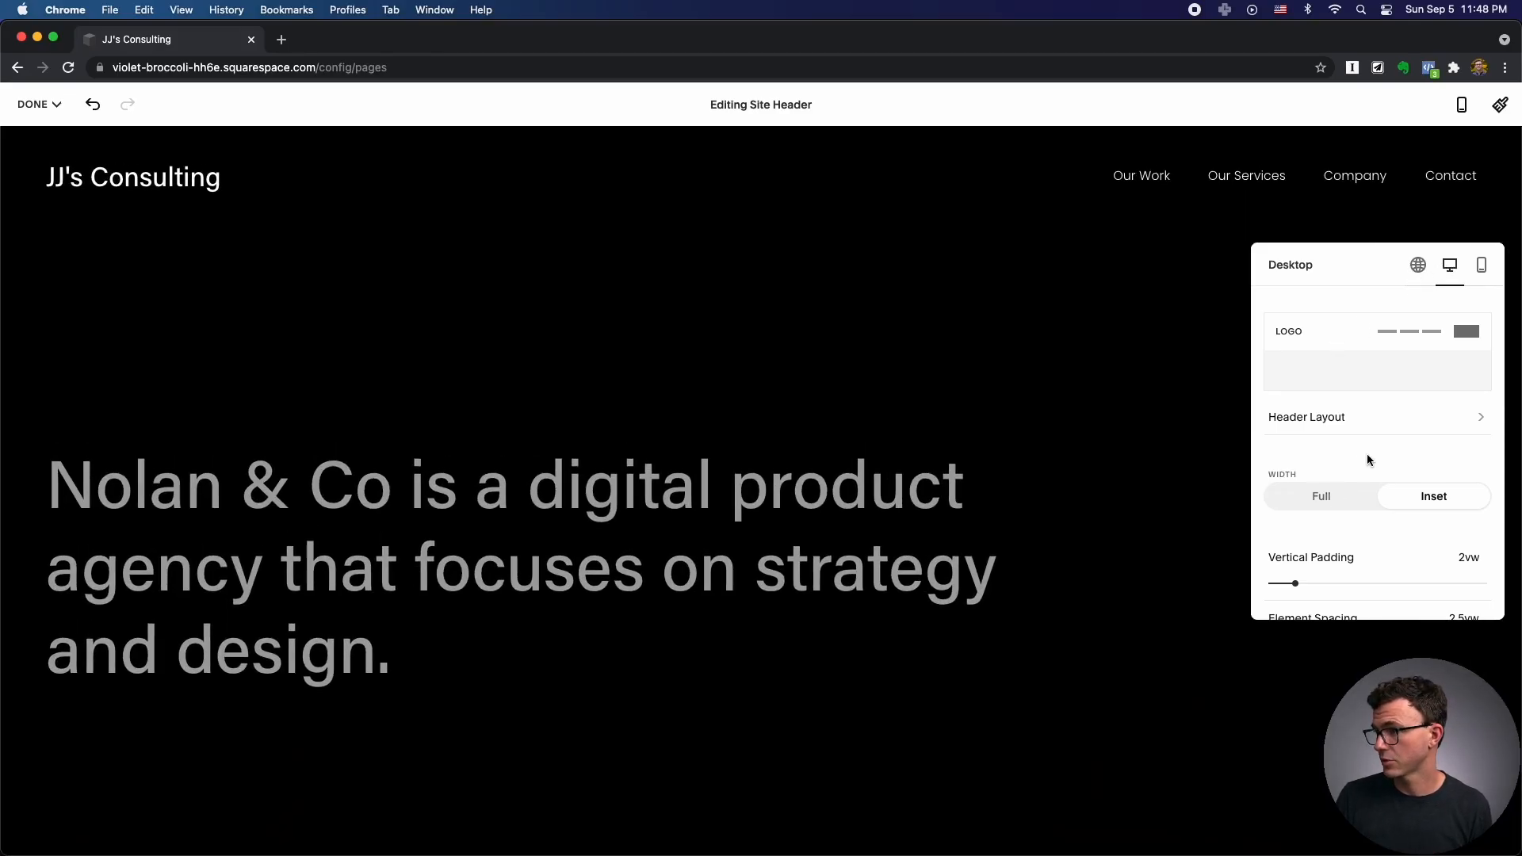
Keep header width Inset, set vertical padding to 2.4vw and element spacing to 3.7vw.
scroll(1367, 456, down, 1)
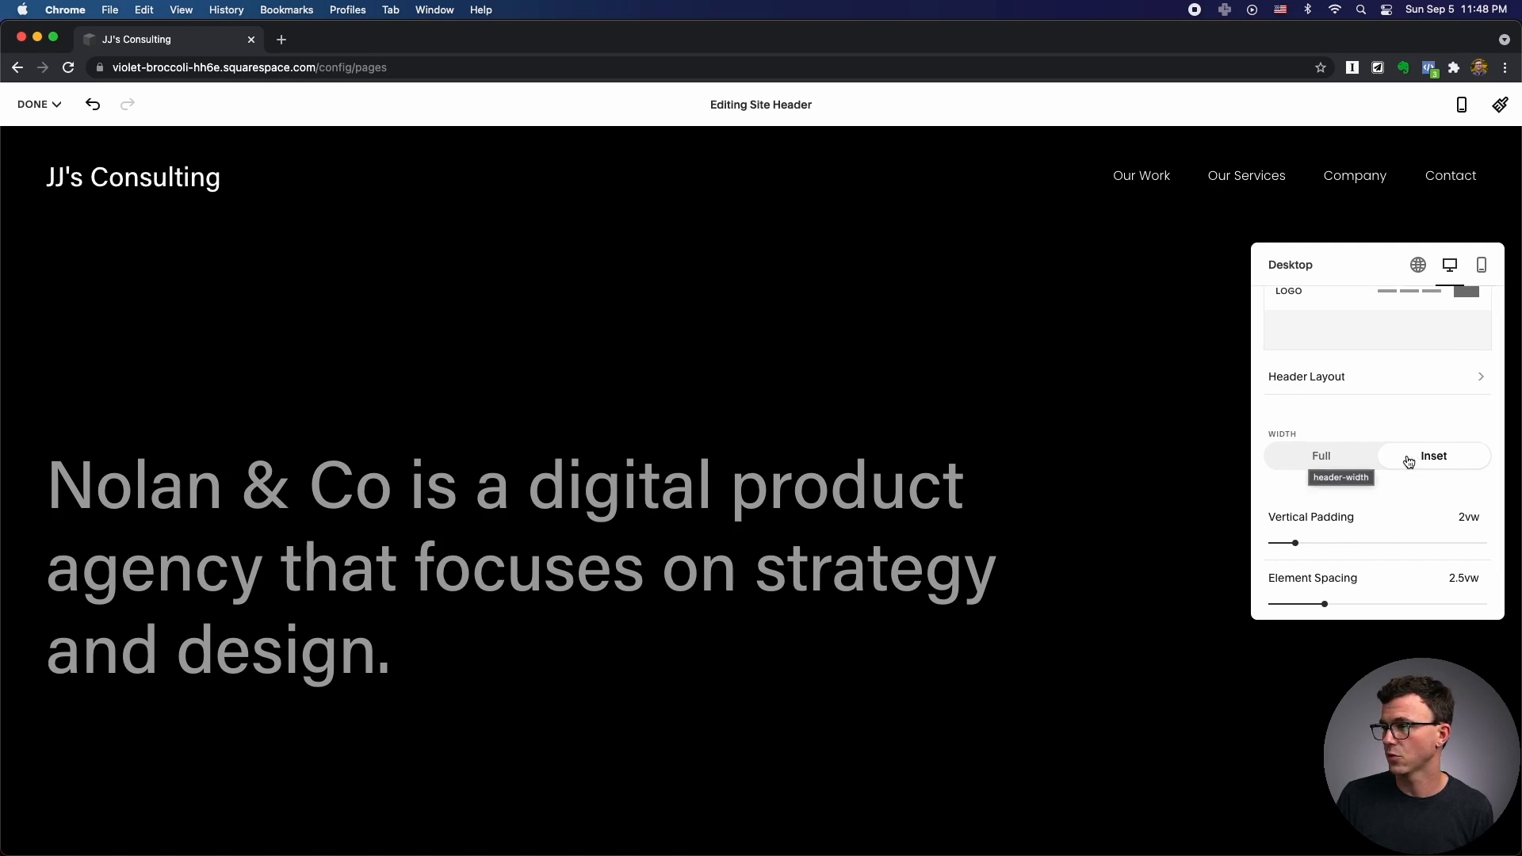
click(1312, 459)
click(1422, 460)
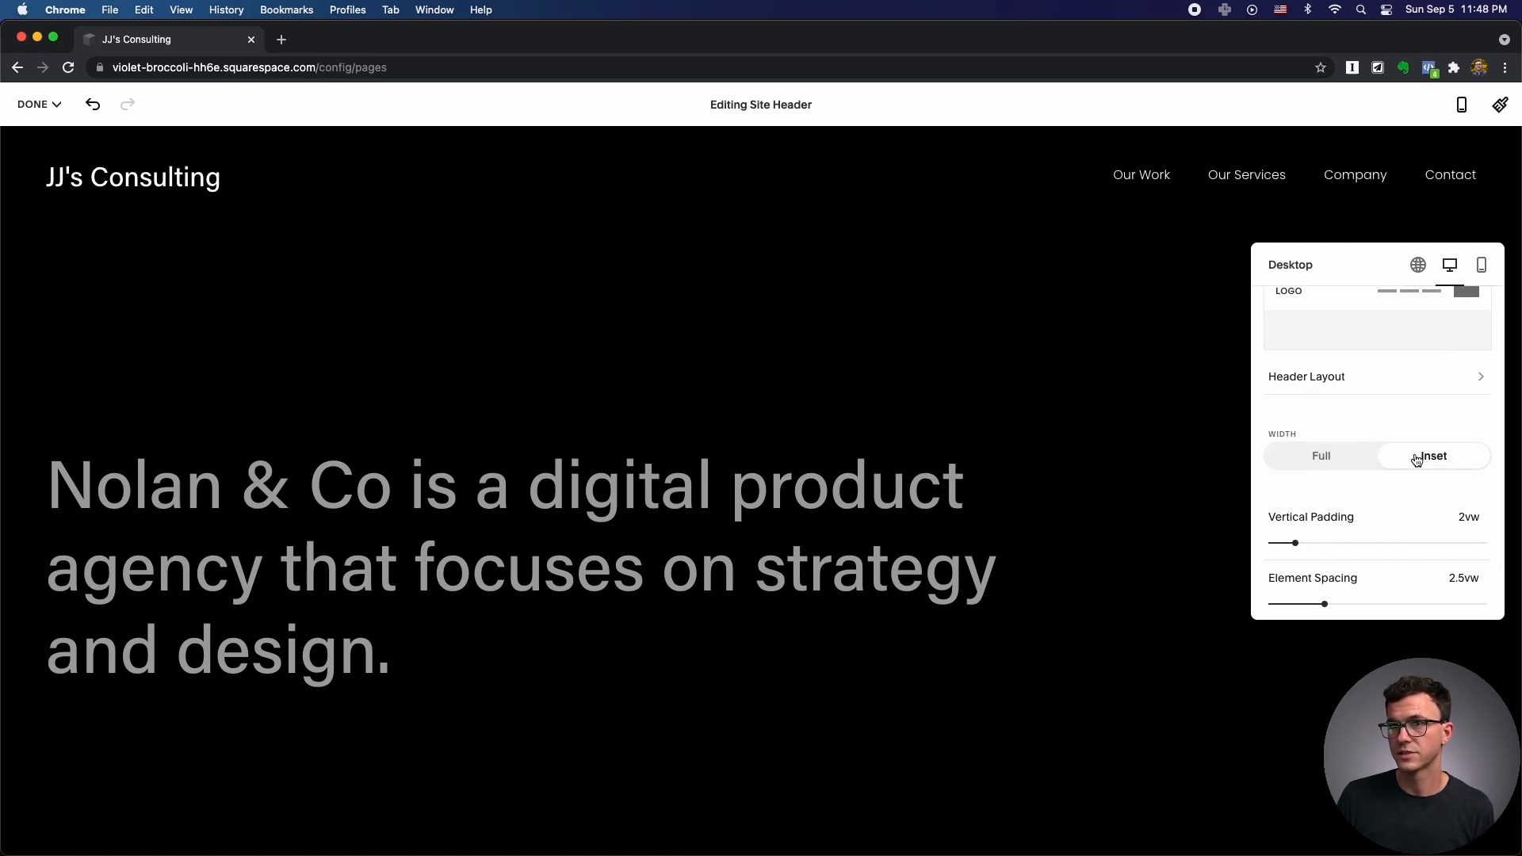
mouse_move(1301, 542)
mouse_down()
mouse_move(1352, 538)
mouse_move(1305, 541)
mouse_up()
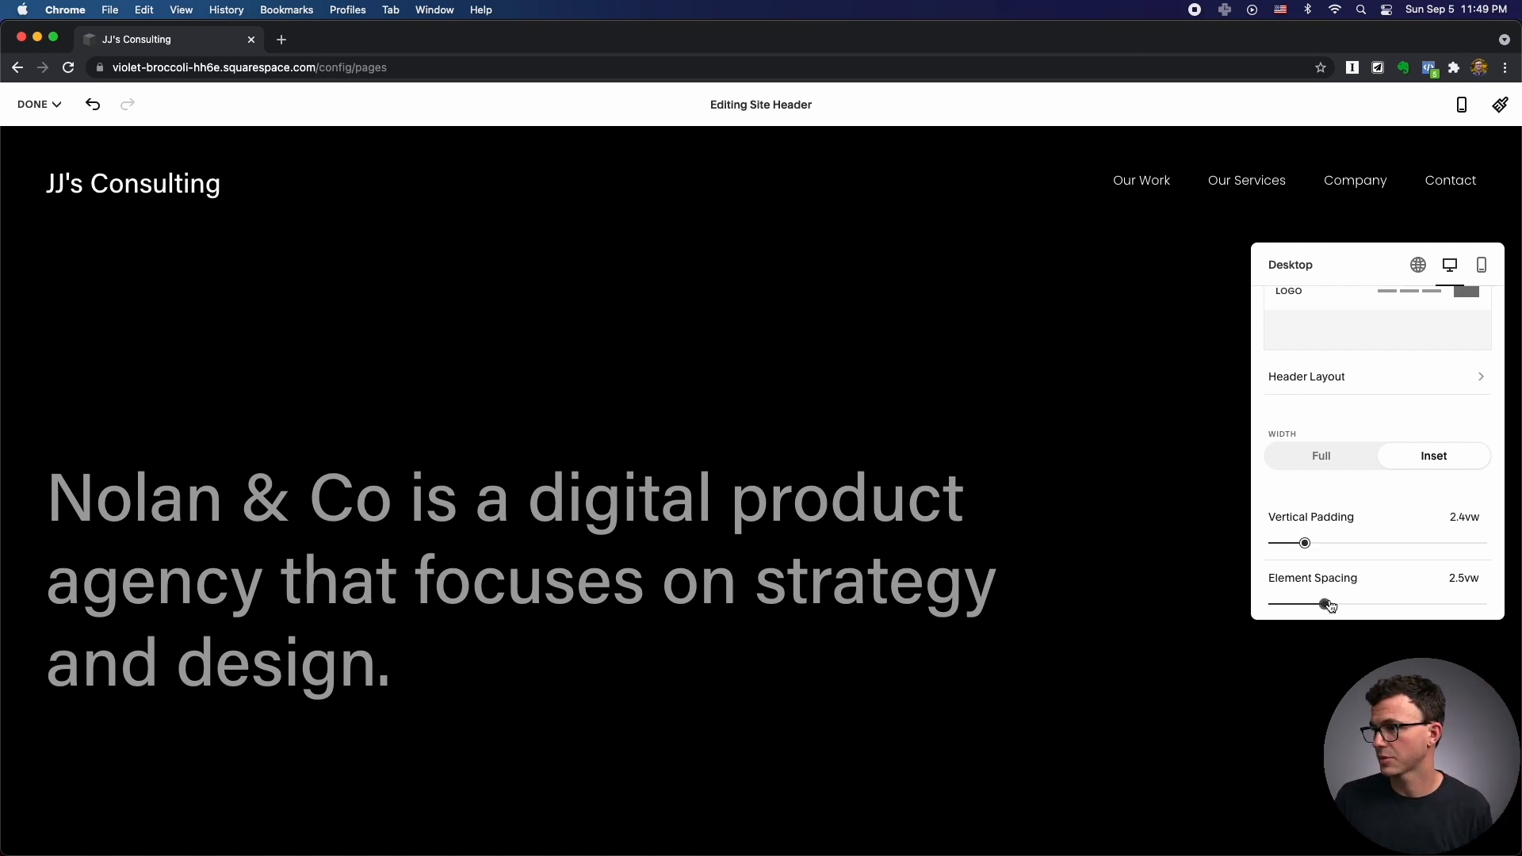
drag(1323, 604, 1393, 605)
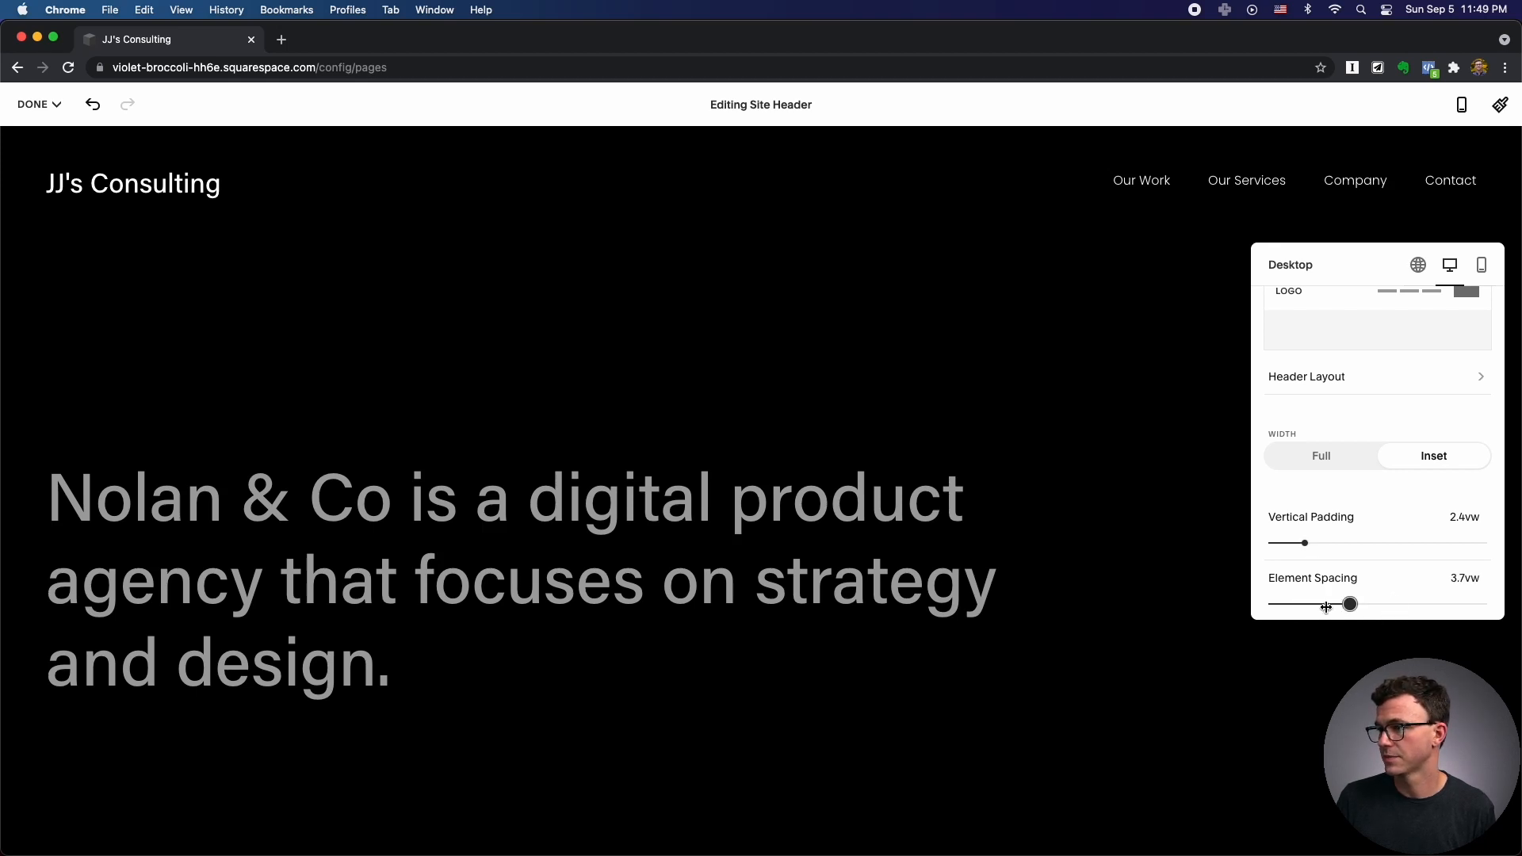
scroll(1379, 476, up, 2)
click(1418, 265)
scroll(1367, 448, down, 1)
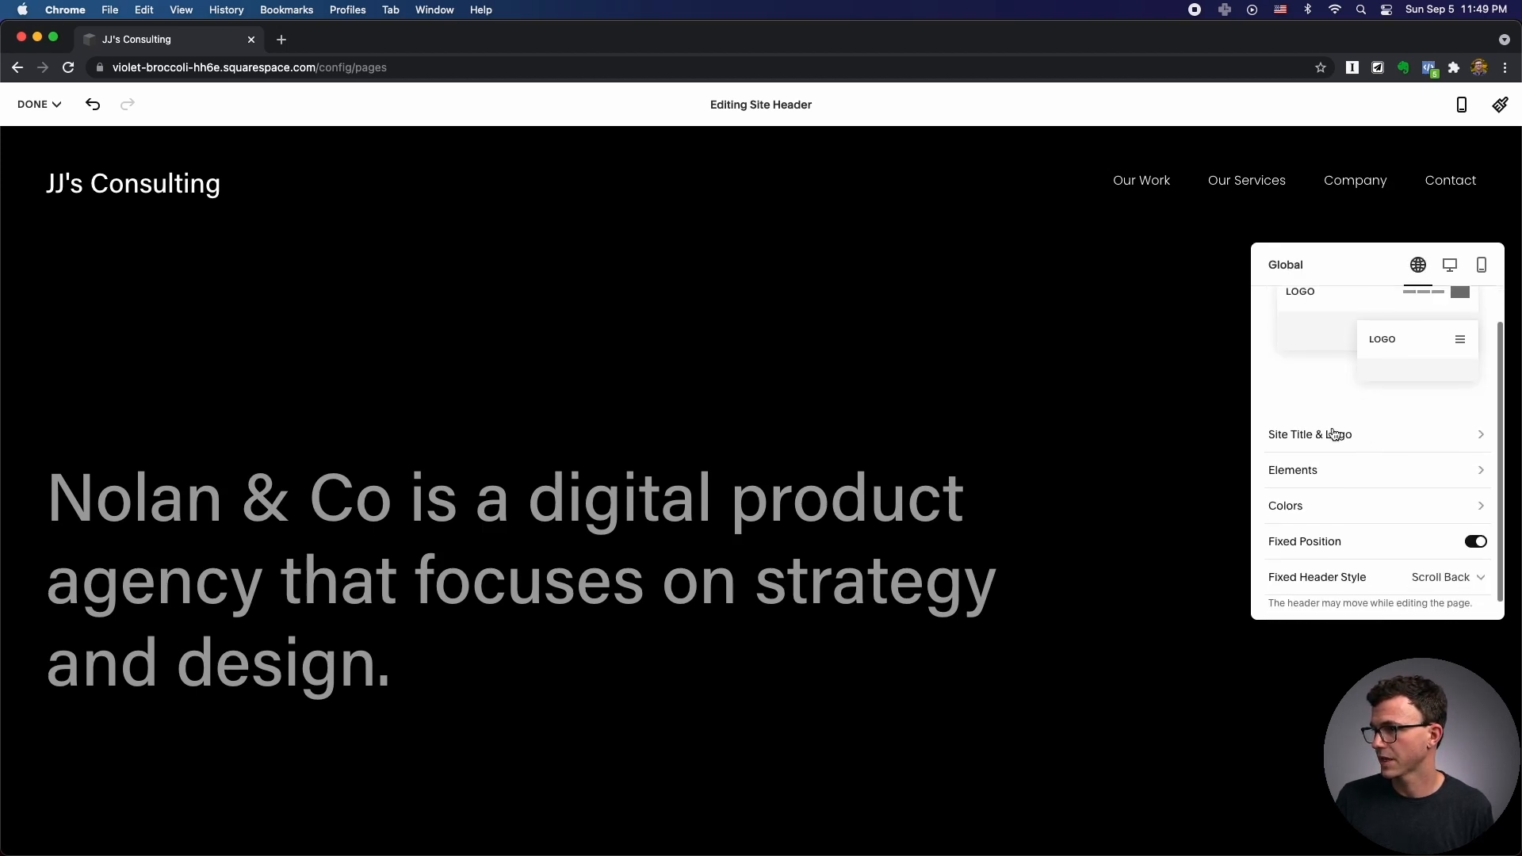
Upload JJ Logo.png as the header logo in Site Title & Logo.
click(1317, 434)
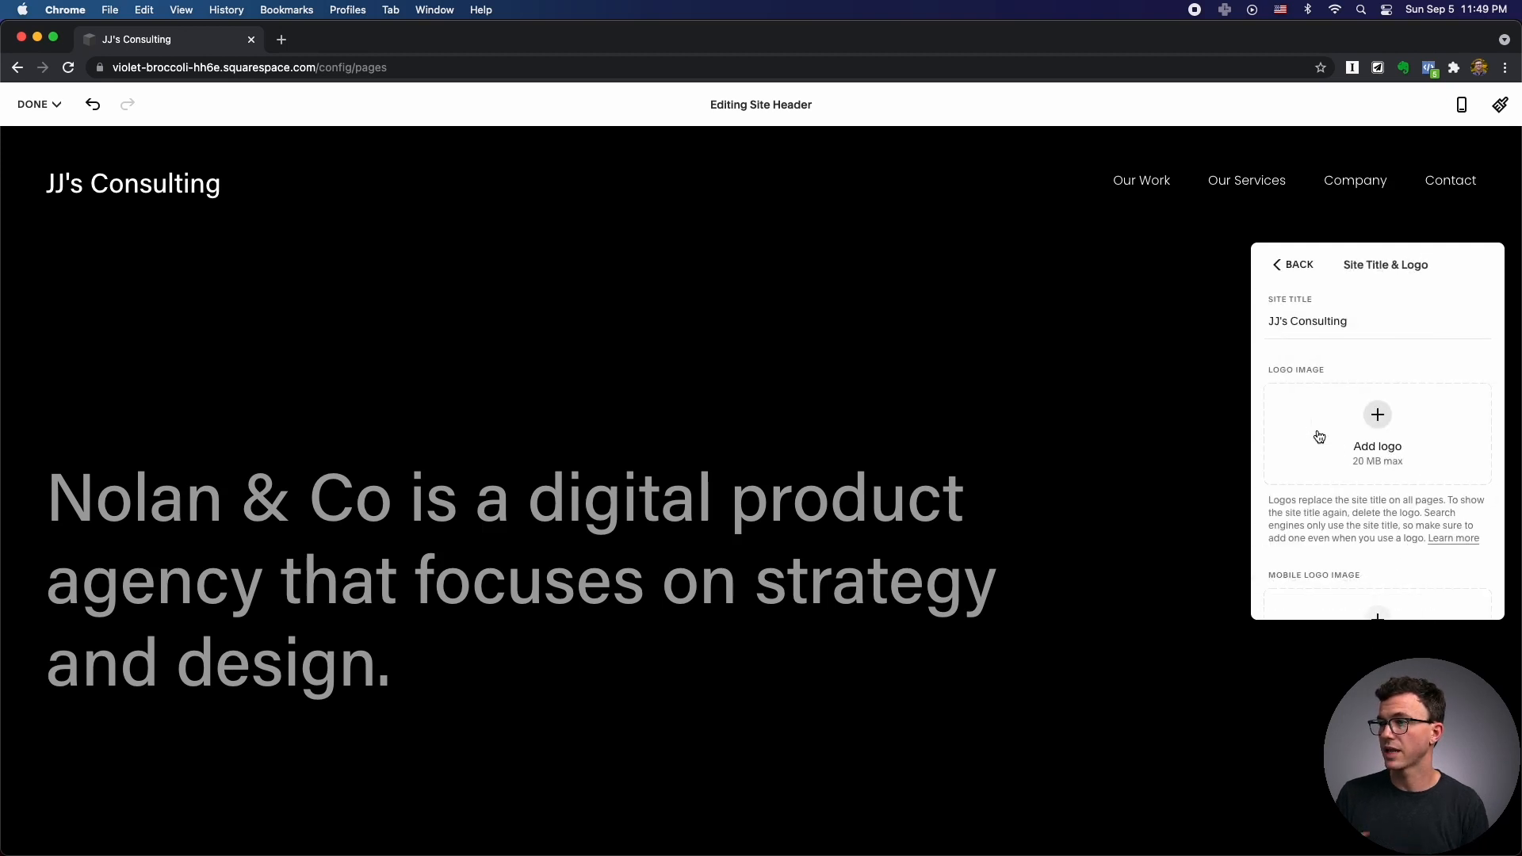
click(1380, 420)
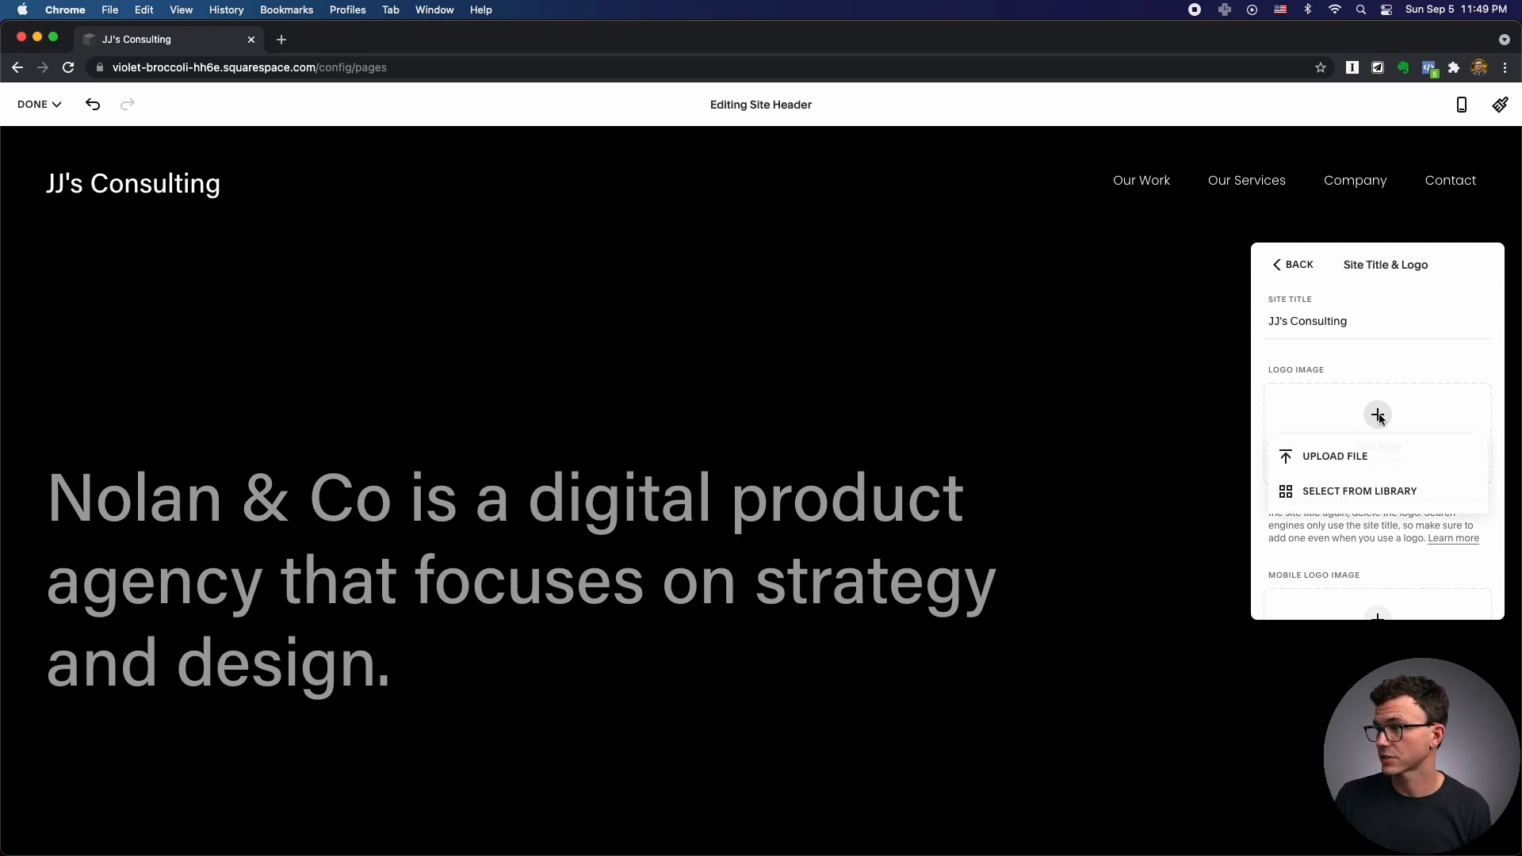
click(1347, 459)
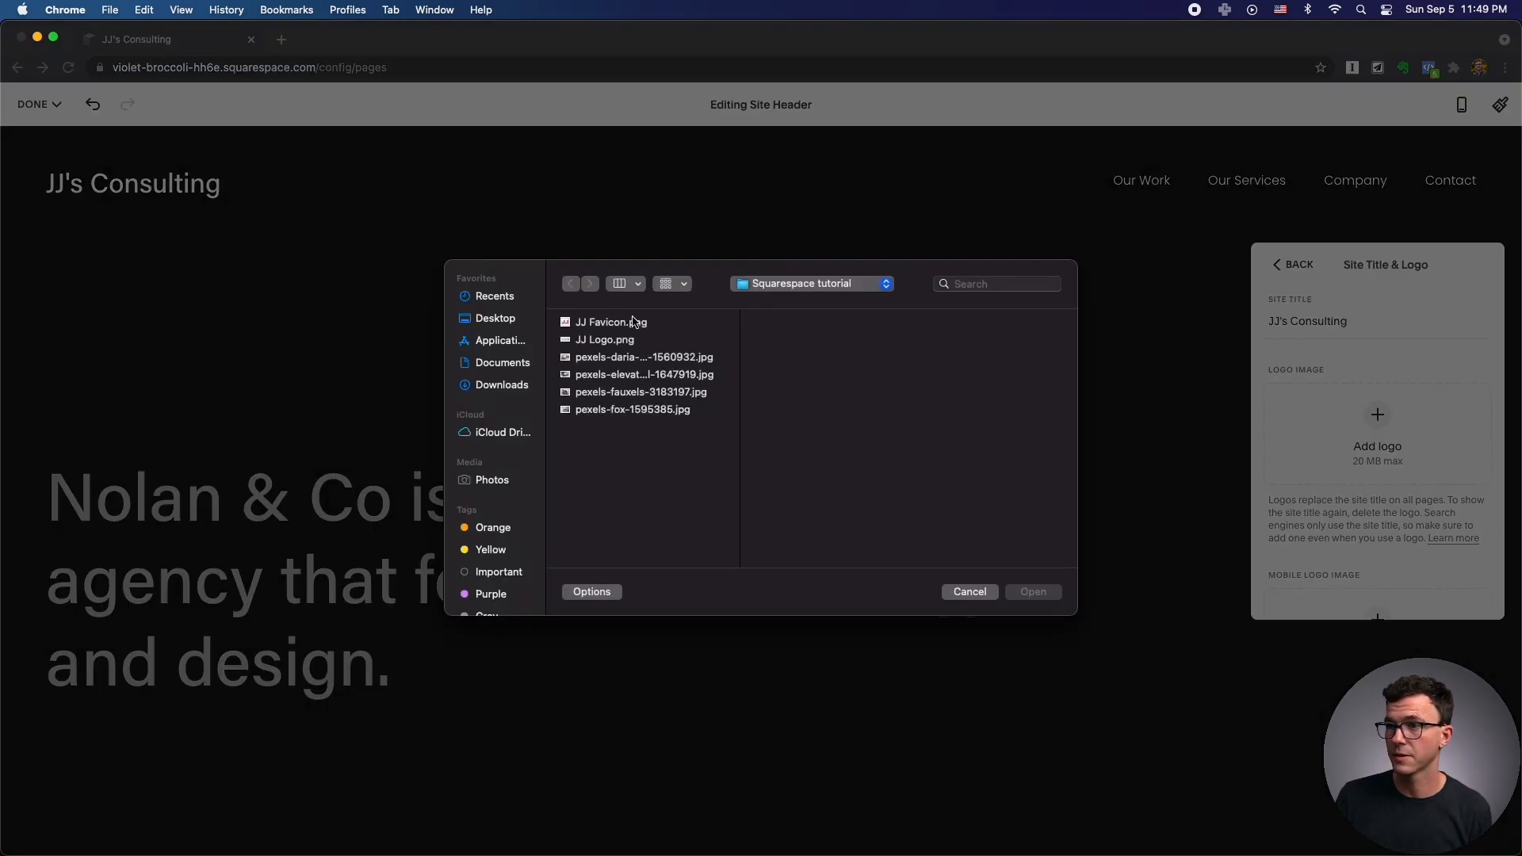
click(616, 340)
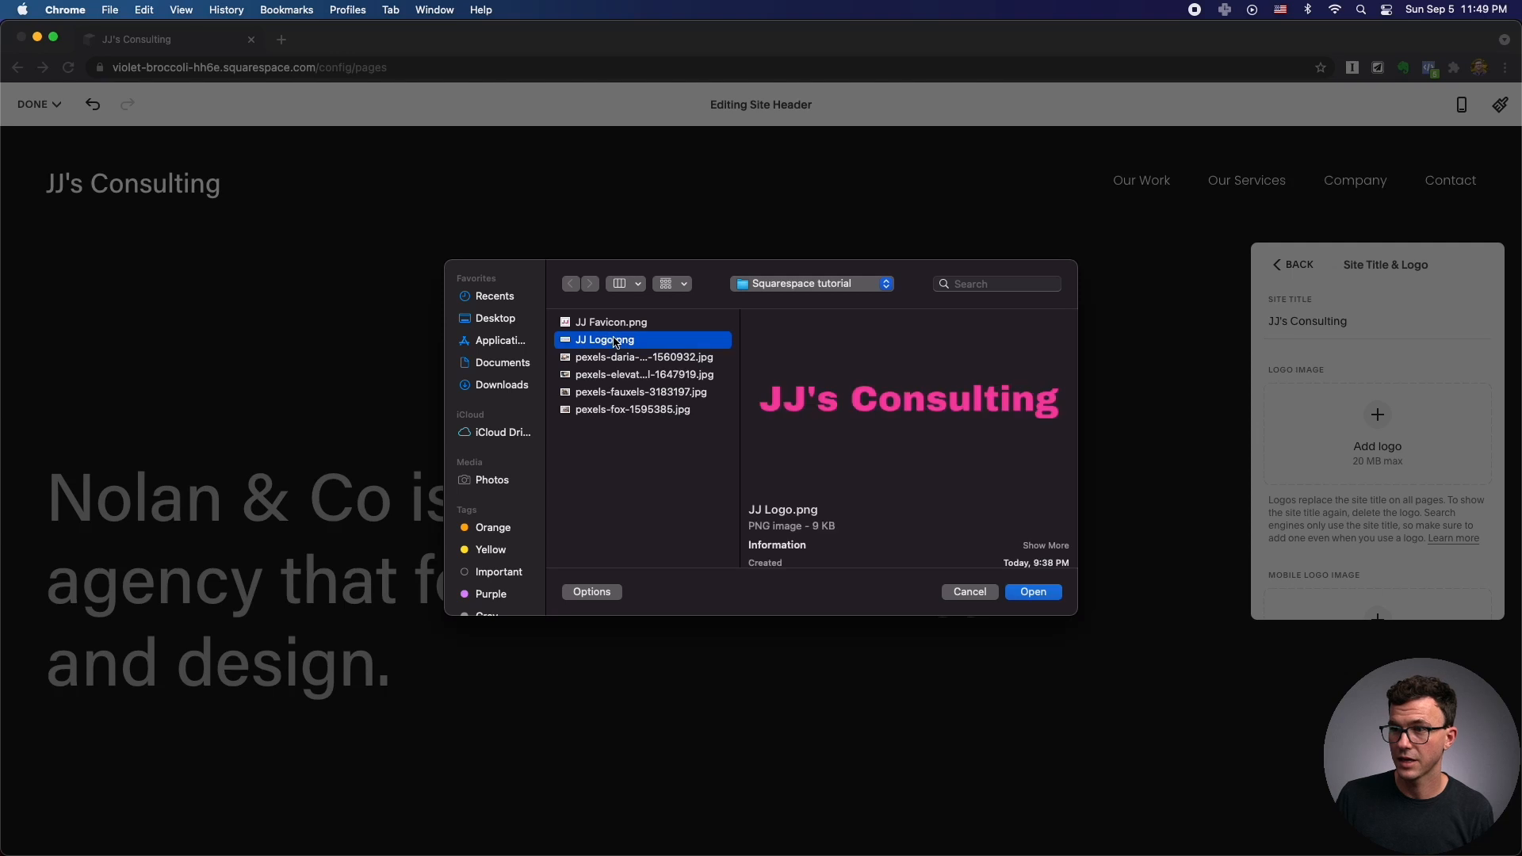
click(1032, 593)
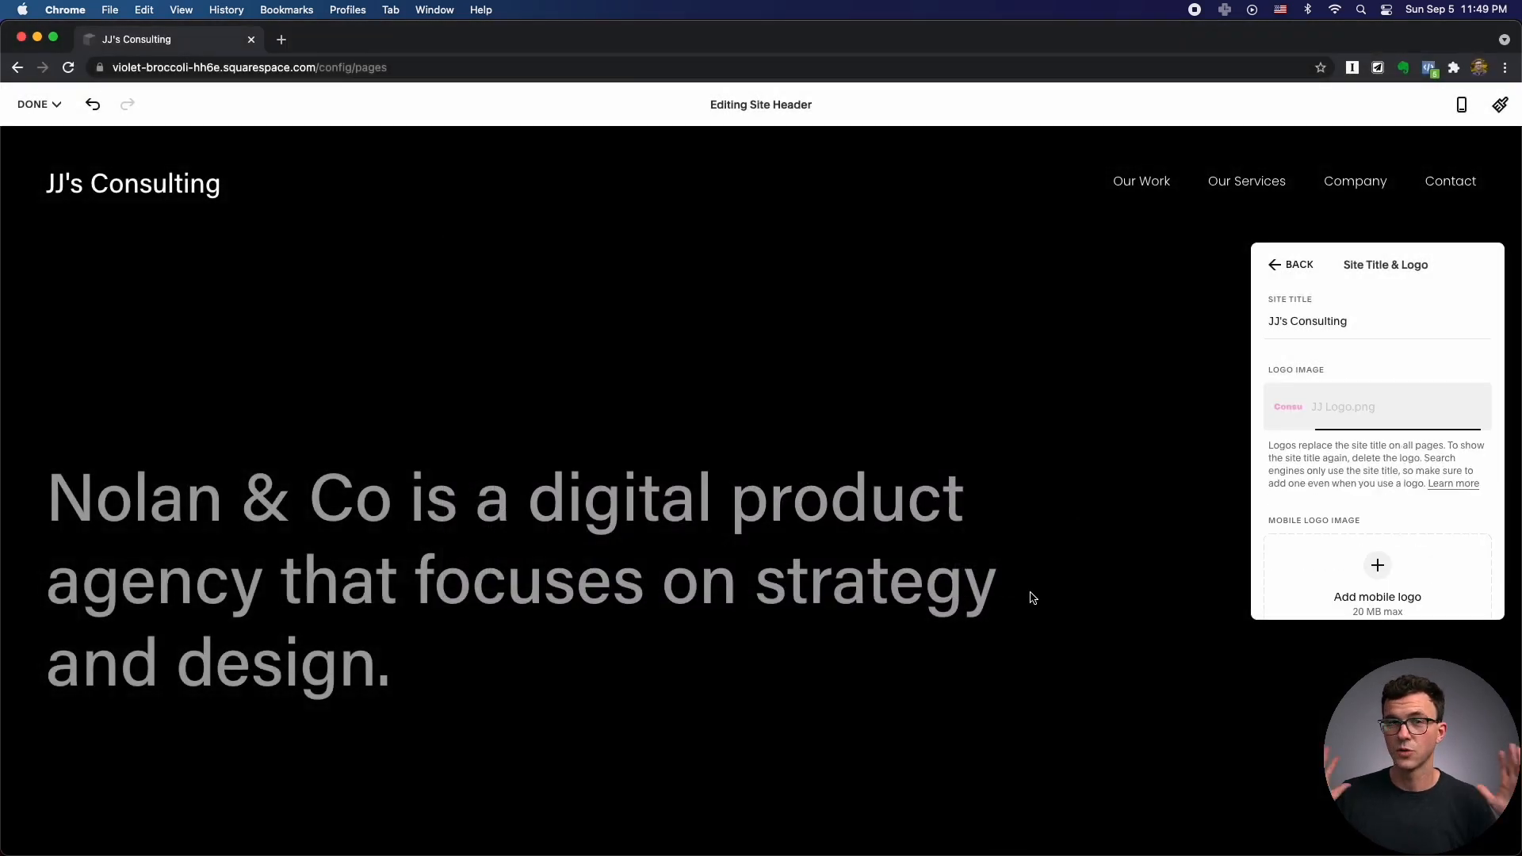
Set the header logo height to 95px.
scroll(1372, 527, down, 2)
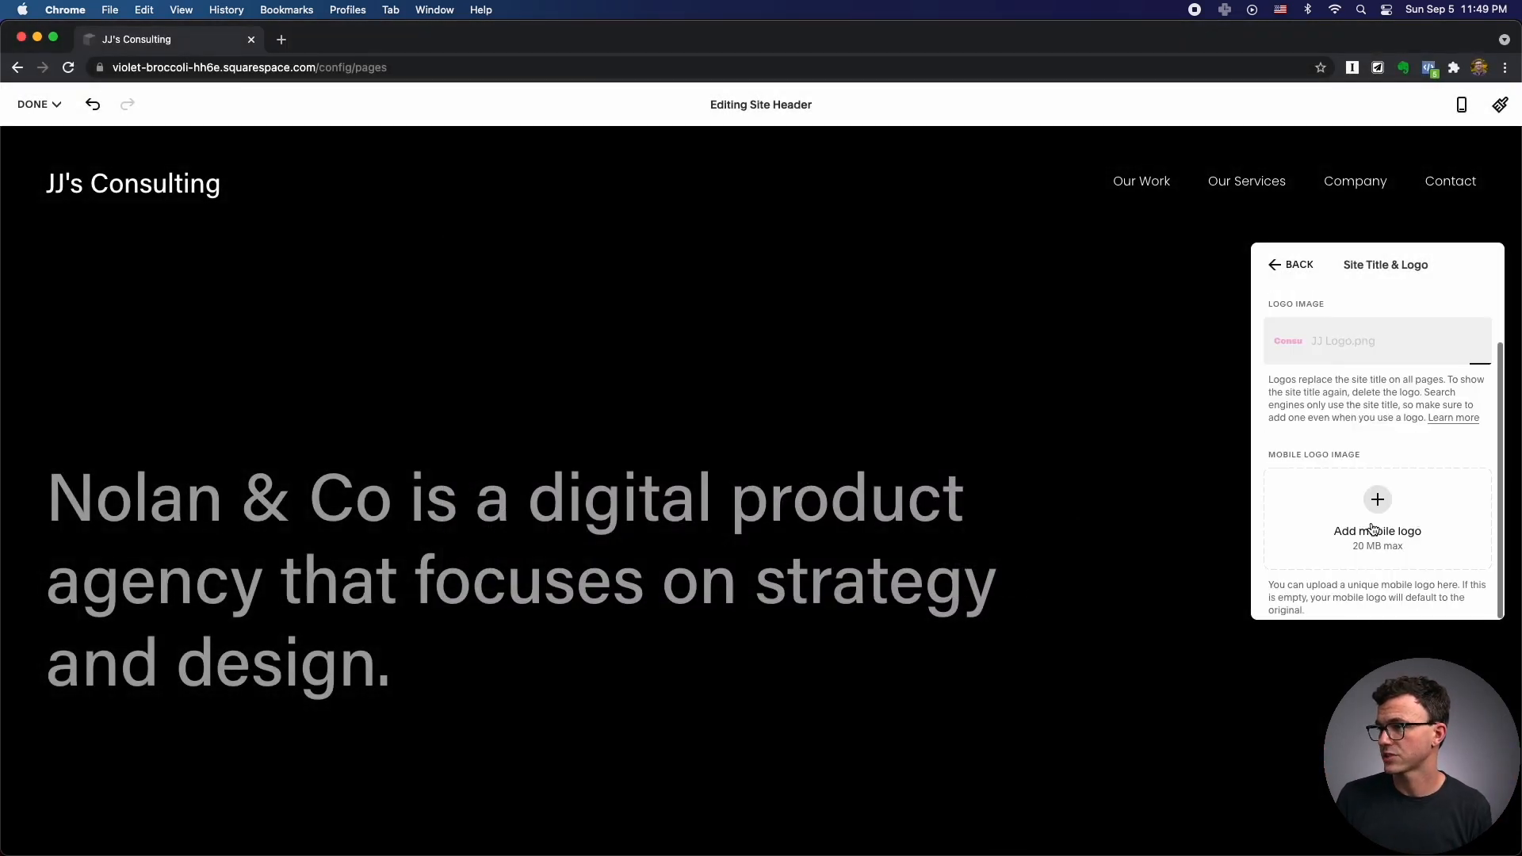
scroll(1371, 527, down, 3)
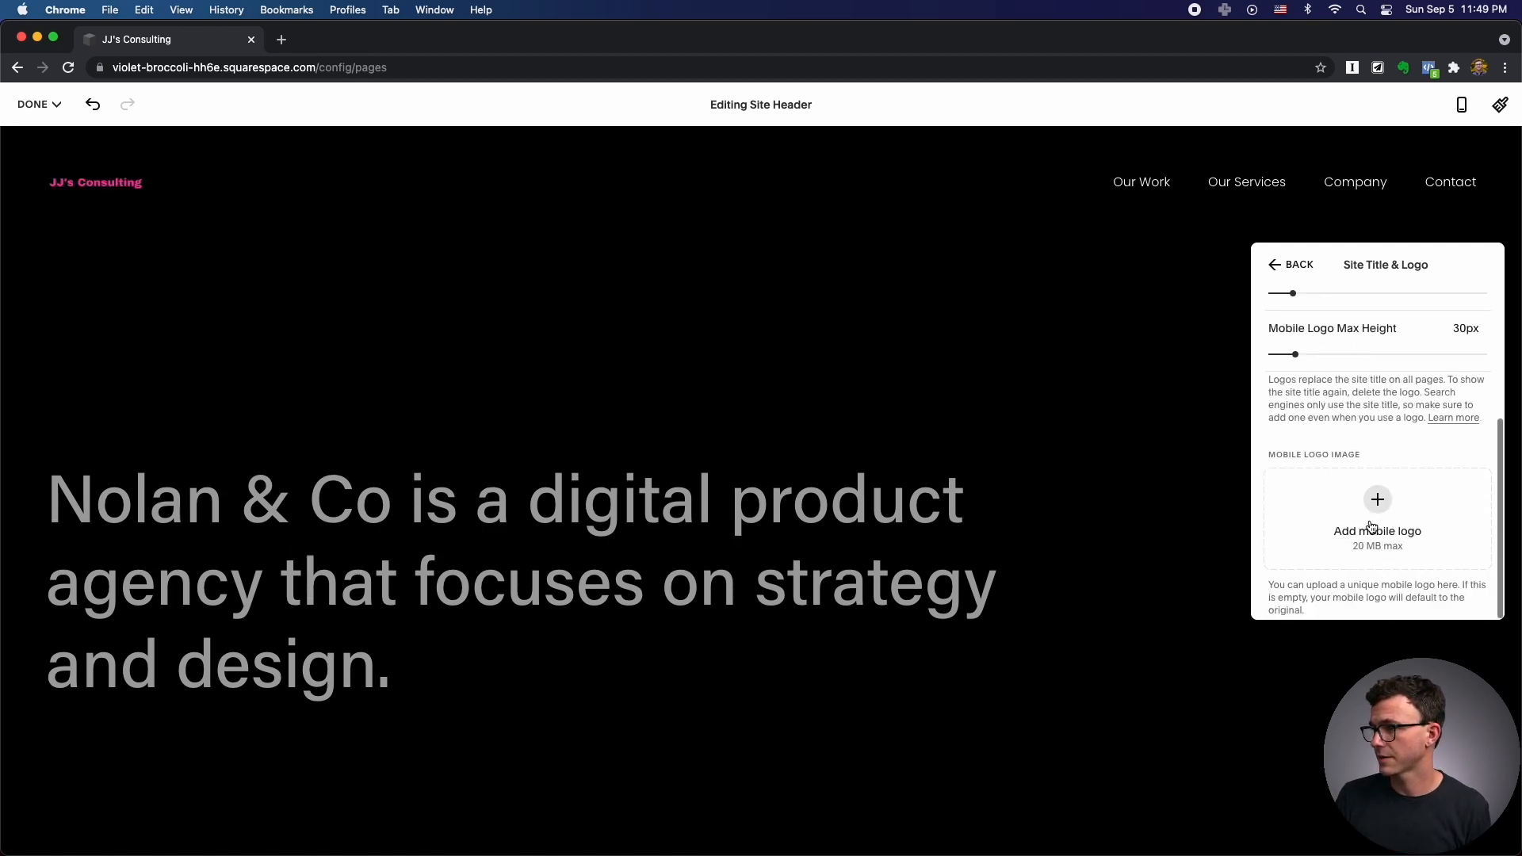
scroll(1371, 527, up, 1)
scroll(1371, 527, up, 3)
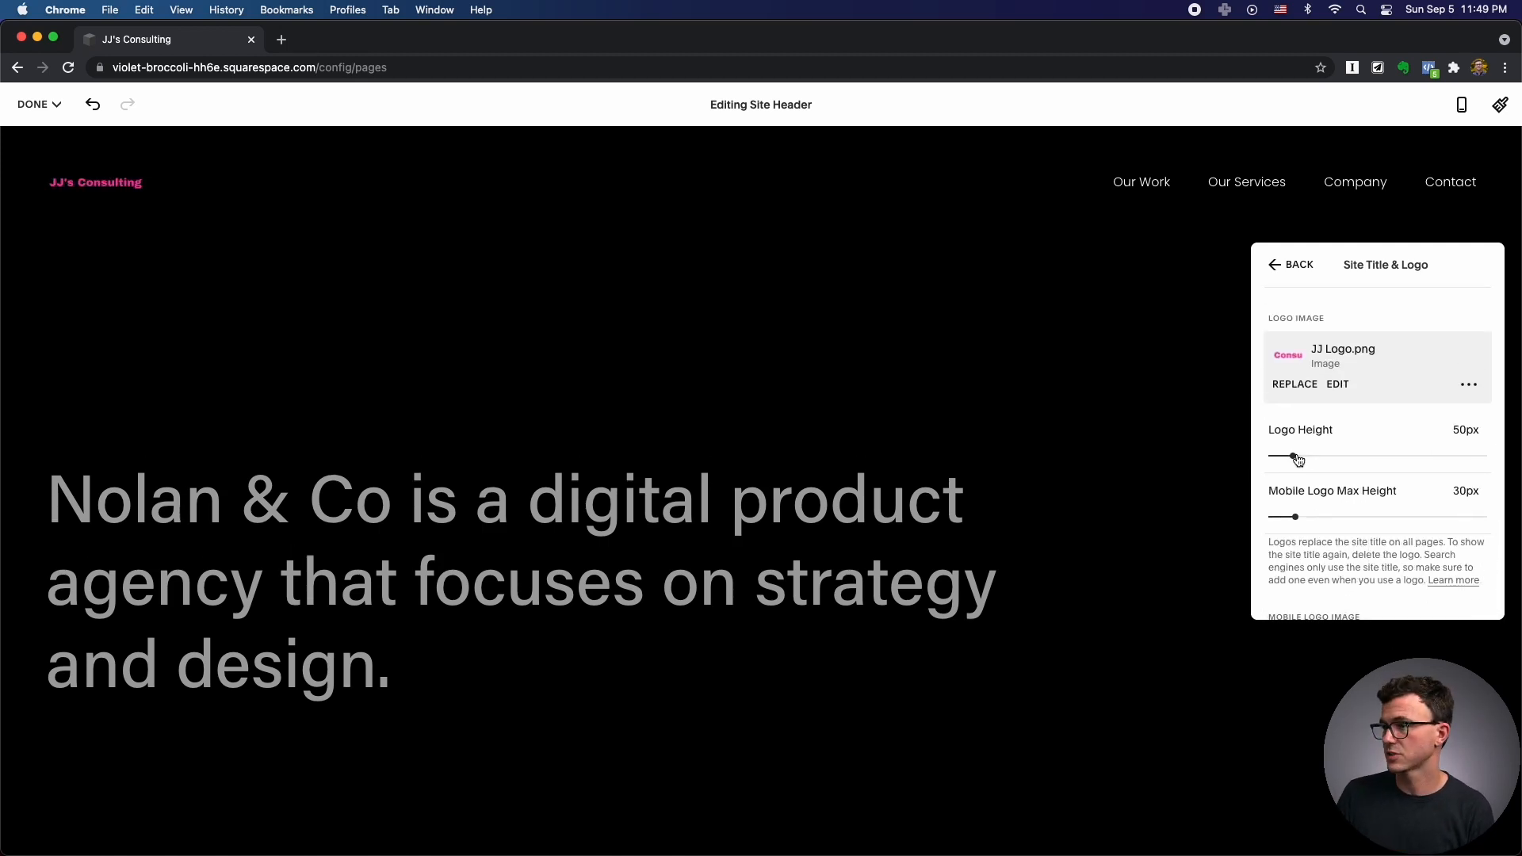
drag(1296, 458, 1324, 455)
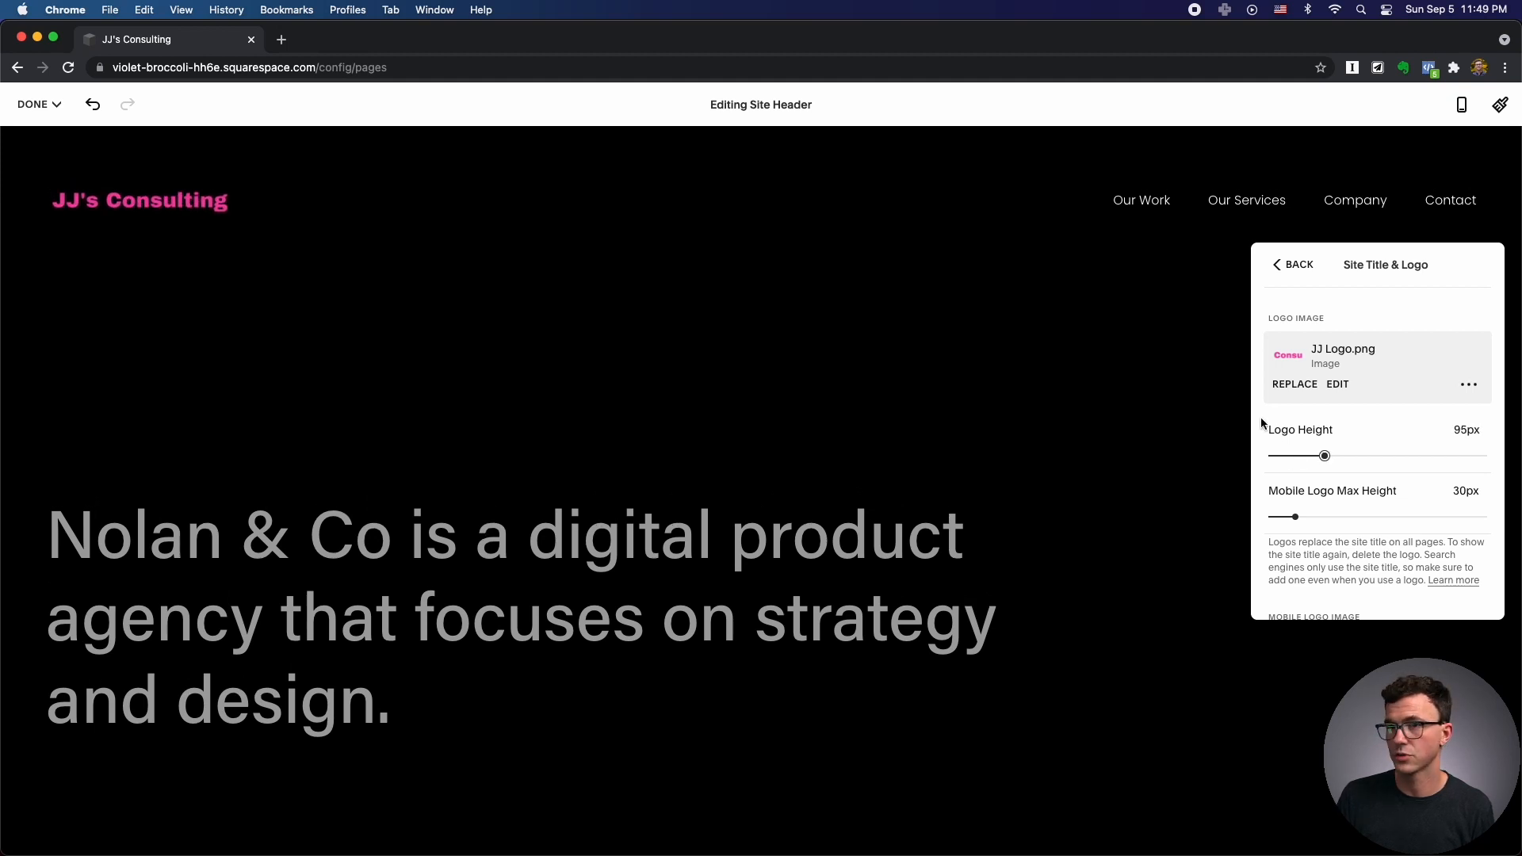
click(1291, 268)
Try the header Button, Social Links and Cart elements, leaving all three switched off.
click(1312, 515)
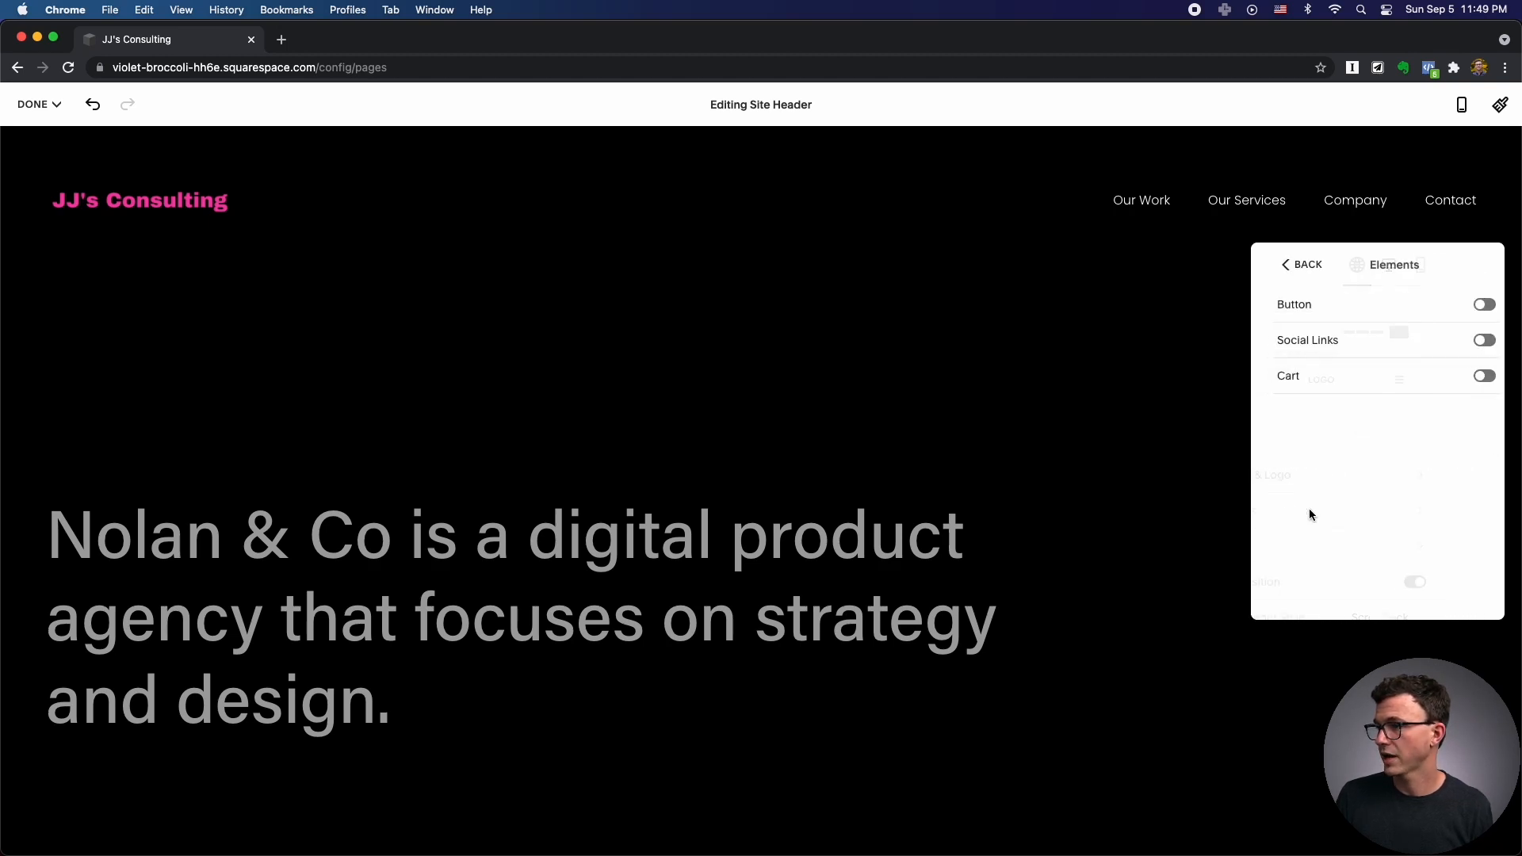
click(1476, 305)
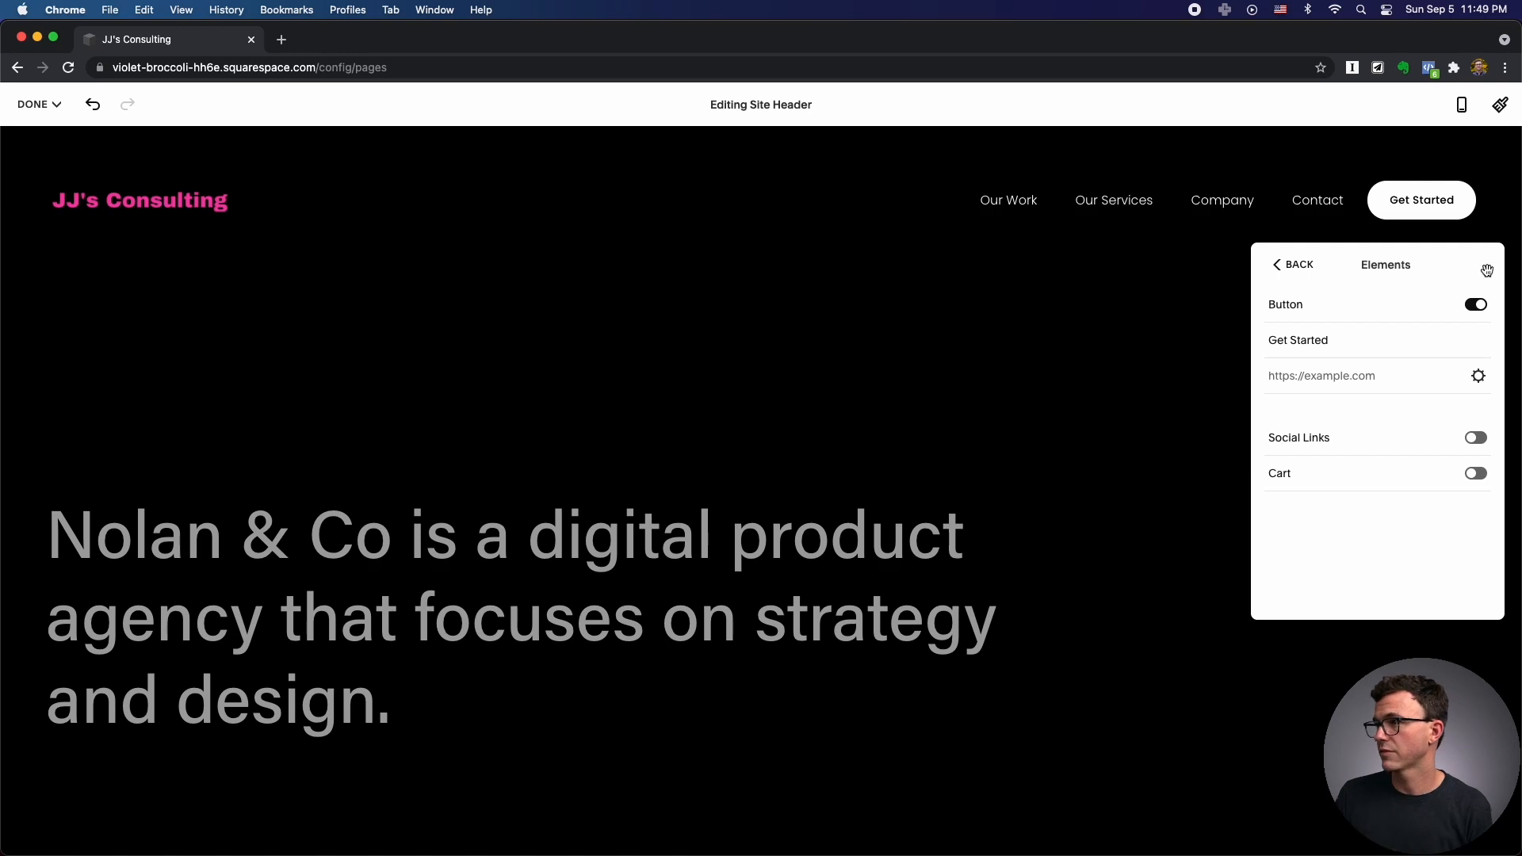
click(1480, 309)
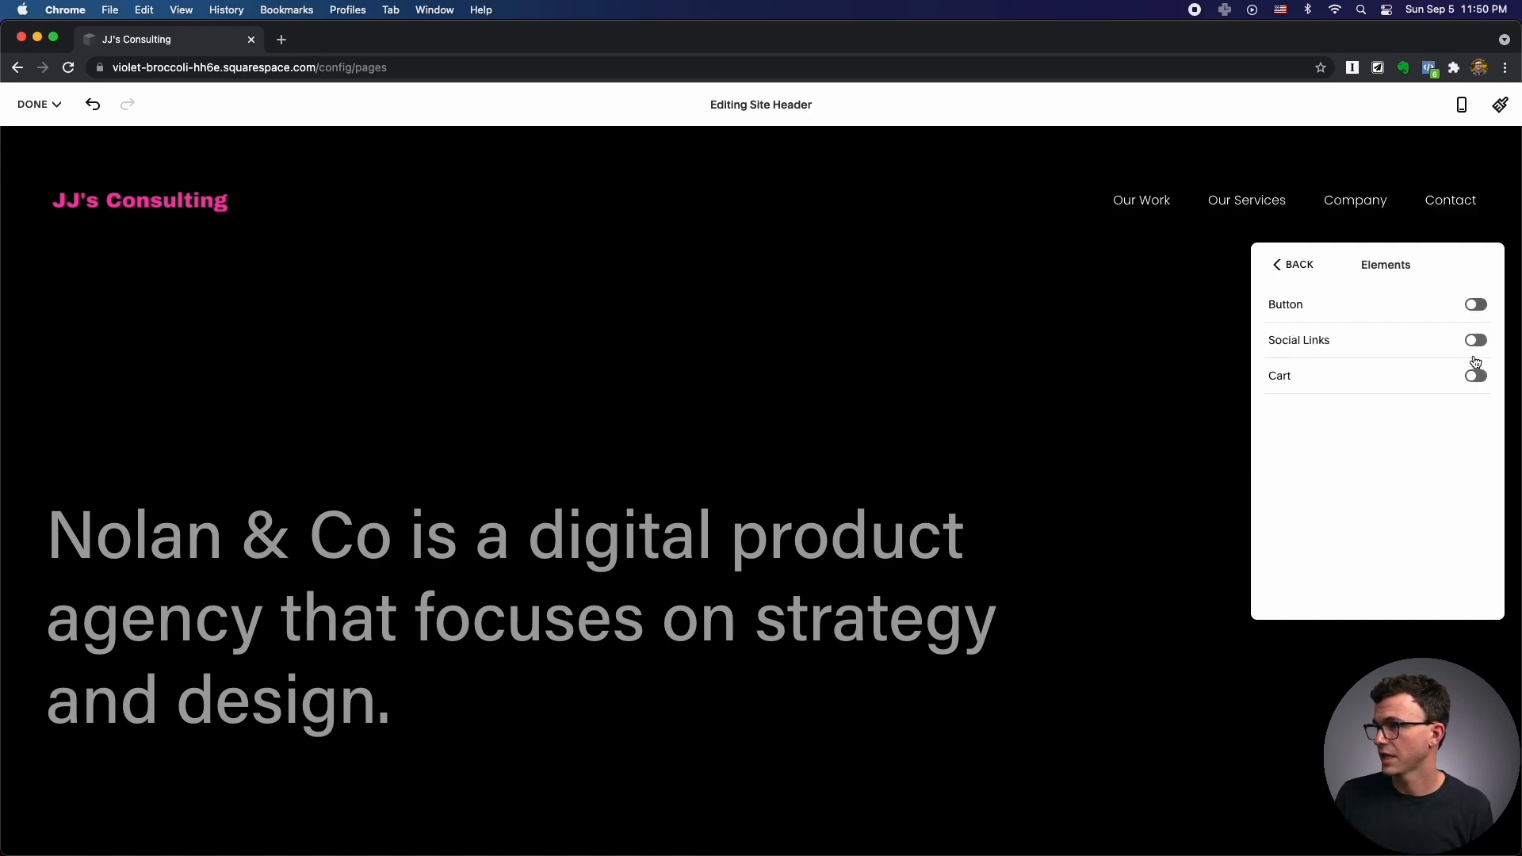
click(1479, 344)
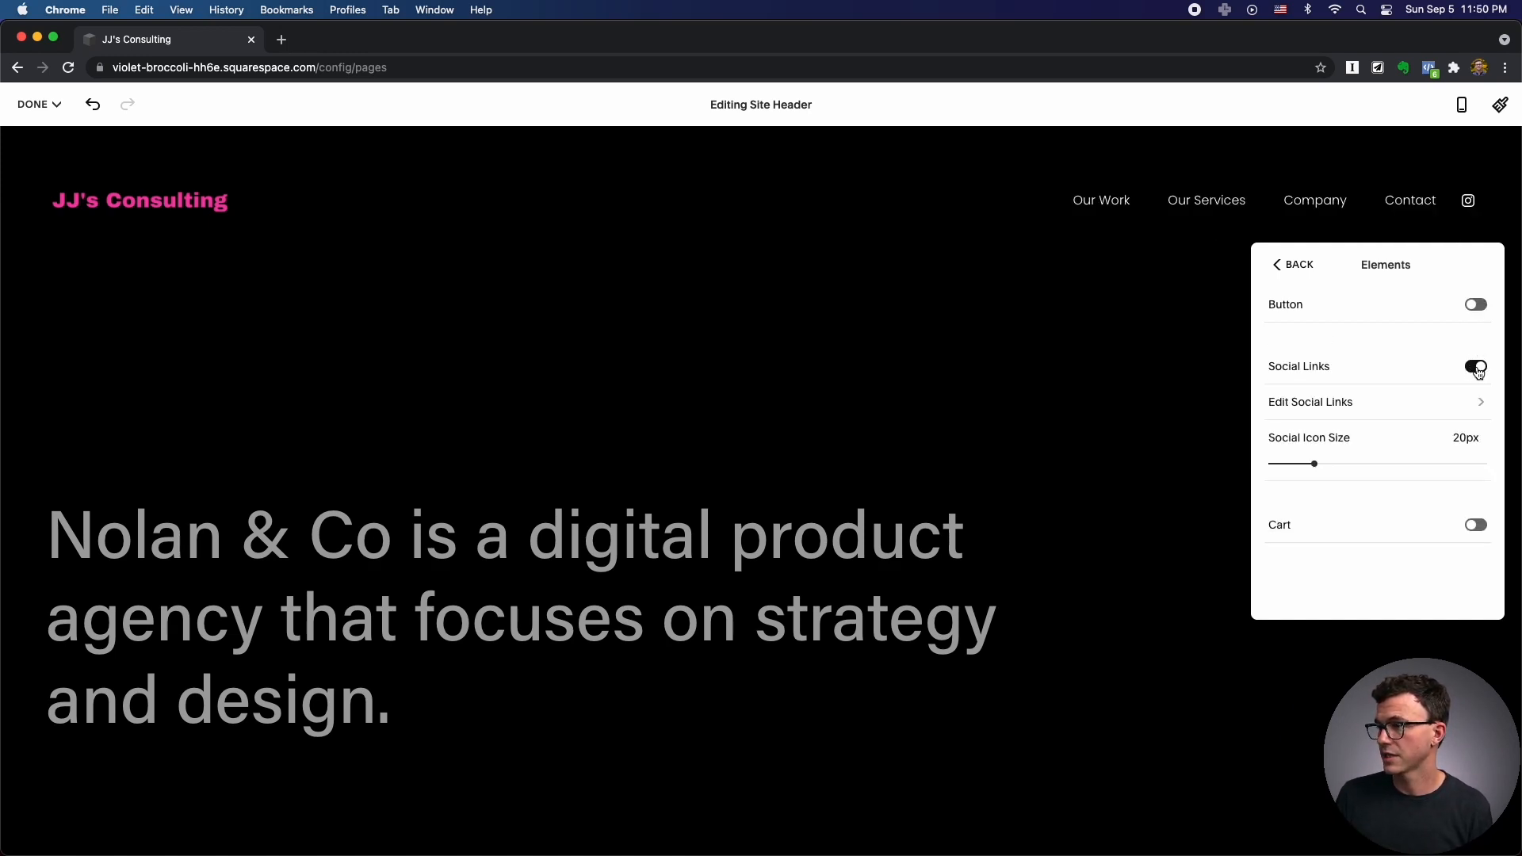
click(1480, 370)
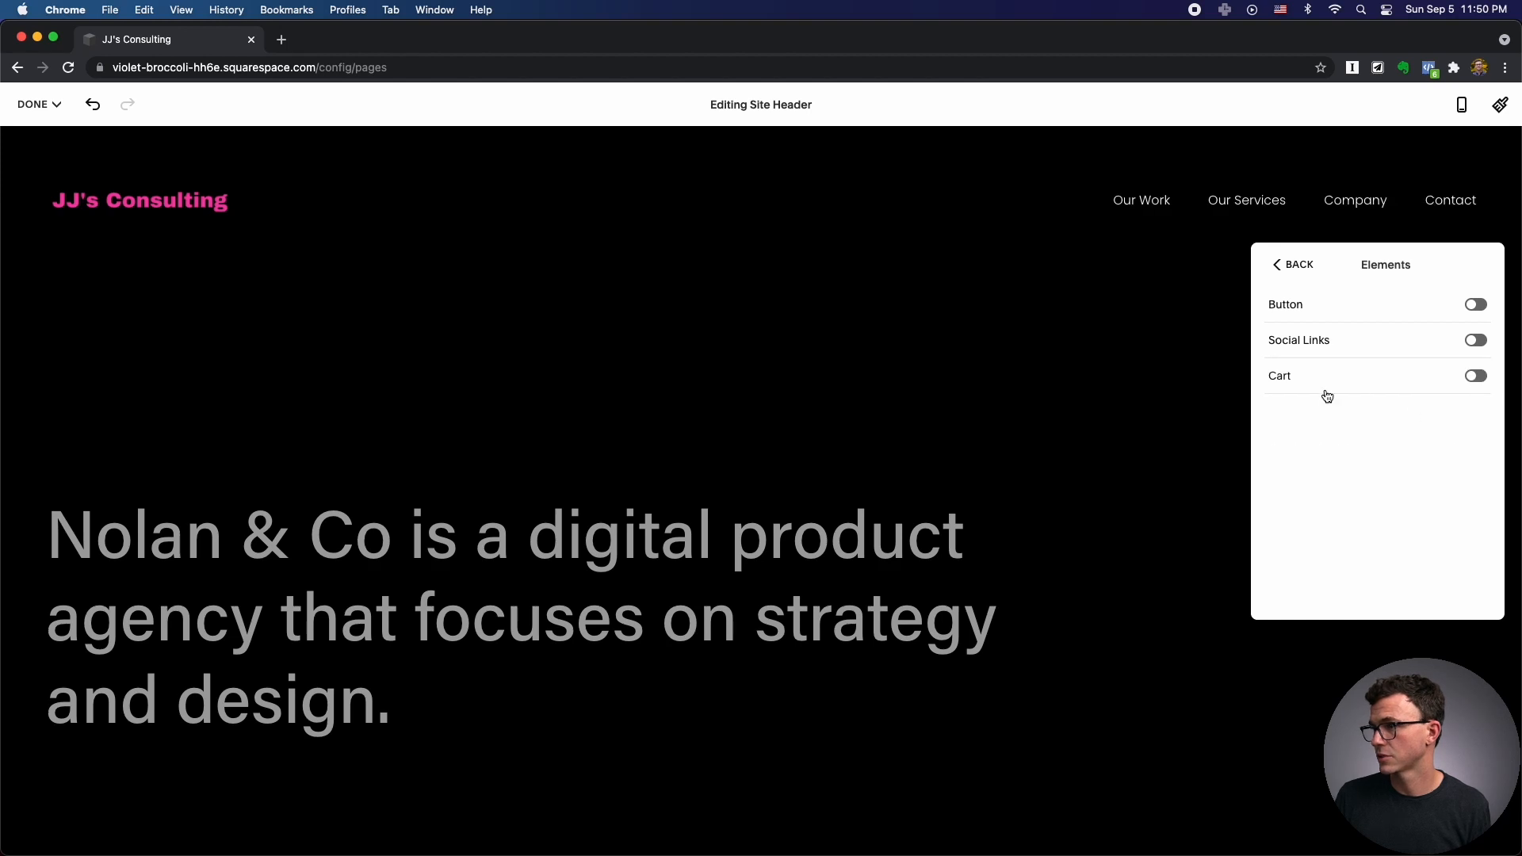
click(1479, 380)
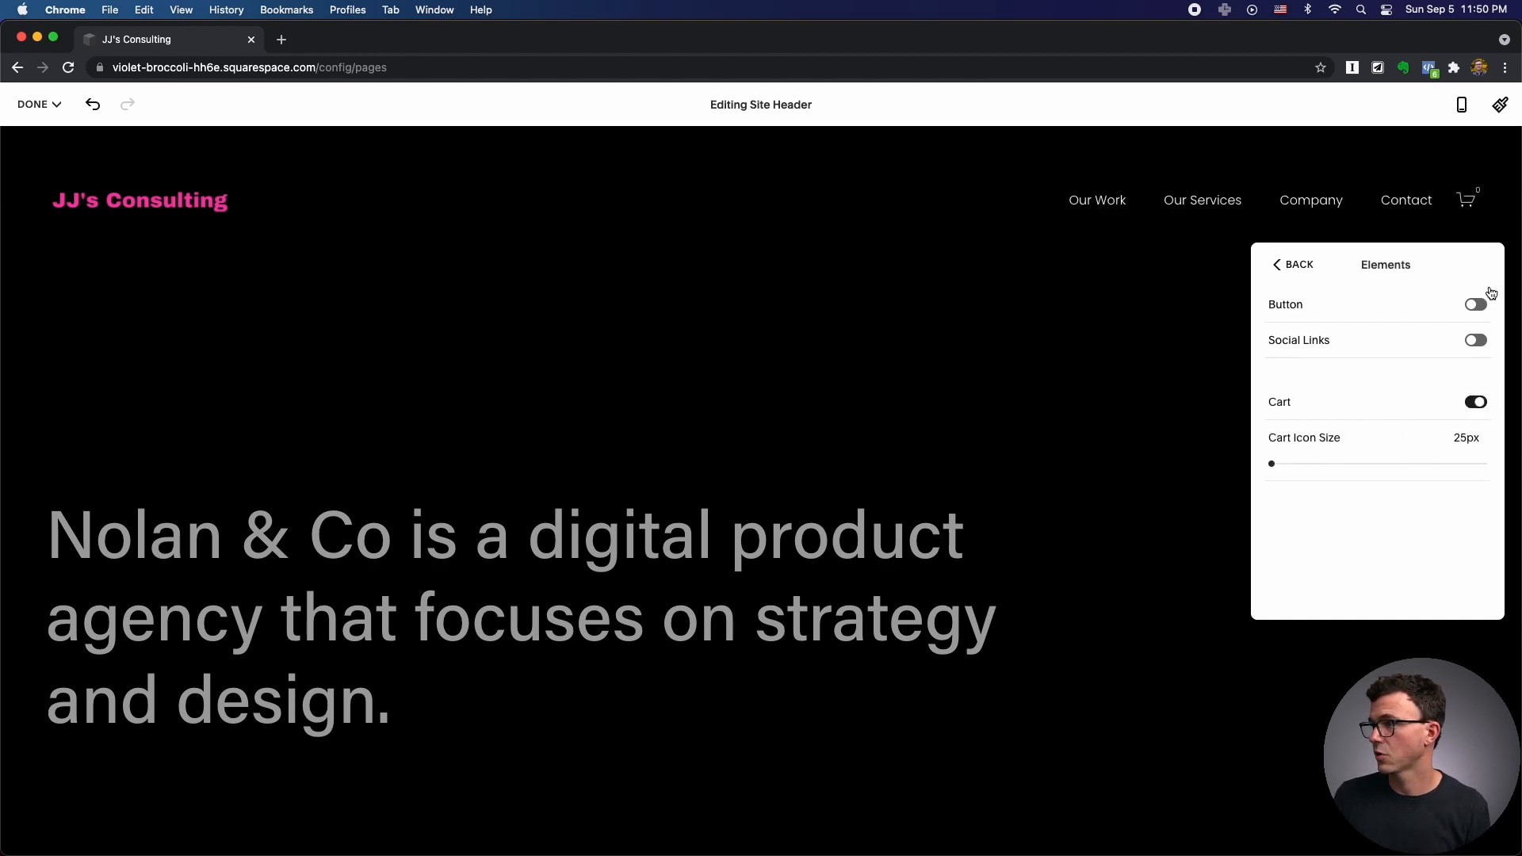
click(1479, 410)
click(1284, 271)
click(1311, 487)
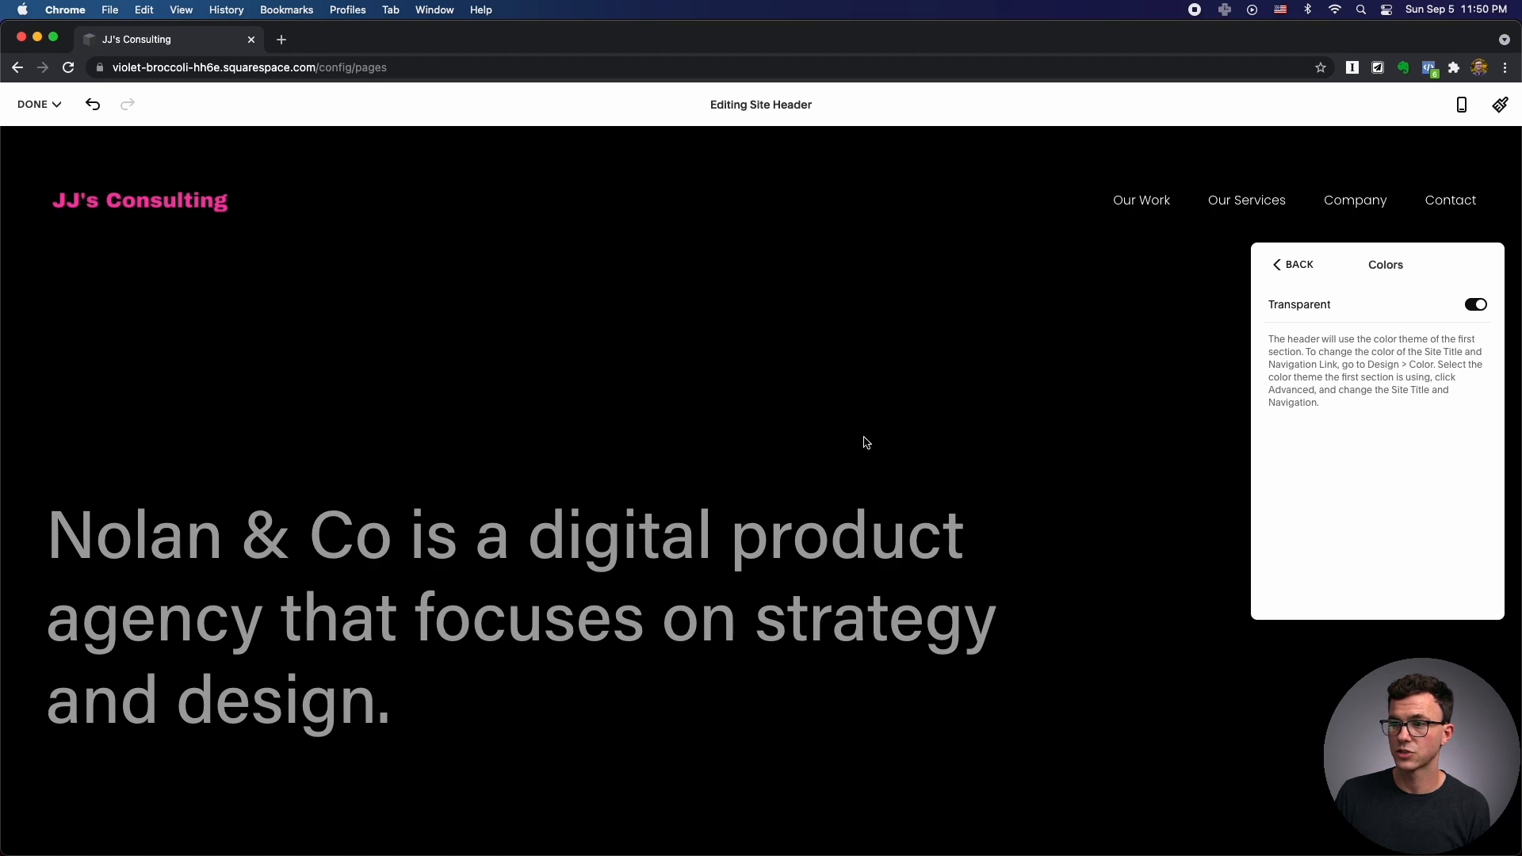
Try the Dark 1 and Lightest 1 header themes, then switch Transparent back on.
click(1477, 308)
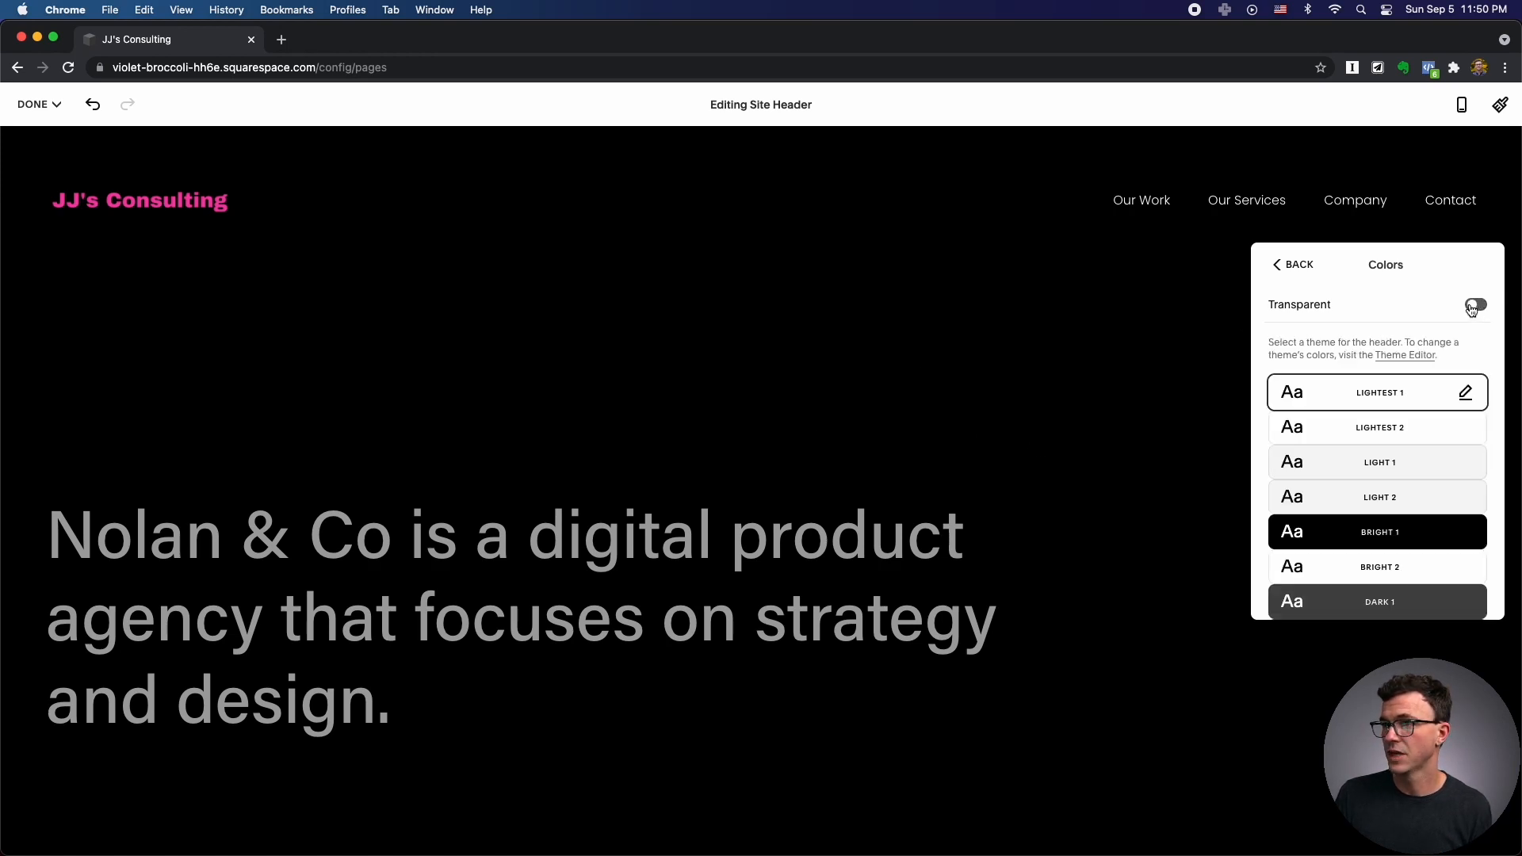
scroll(1337, 468, down, 3)
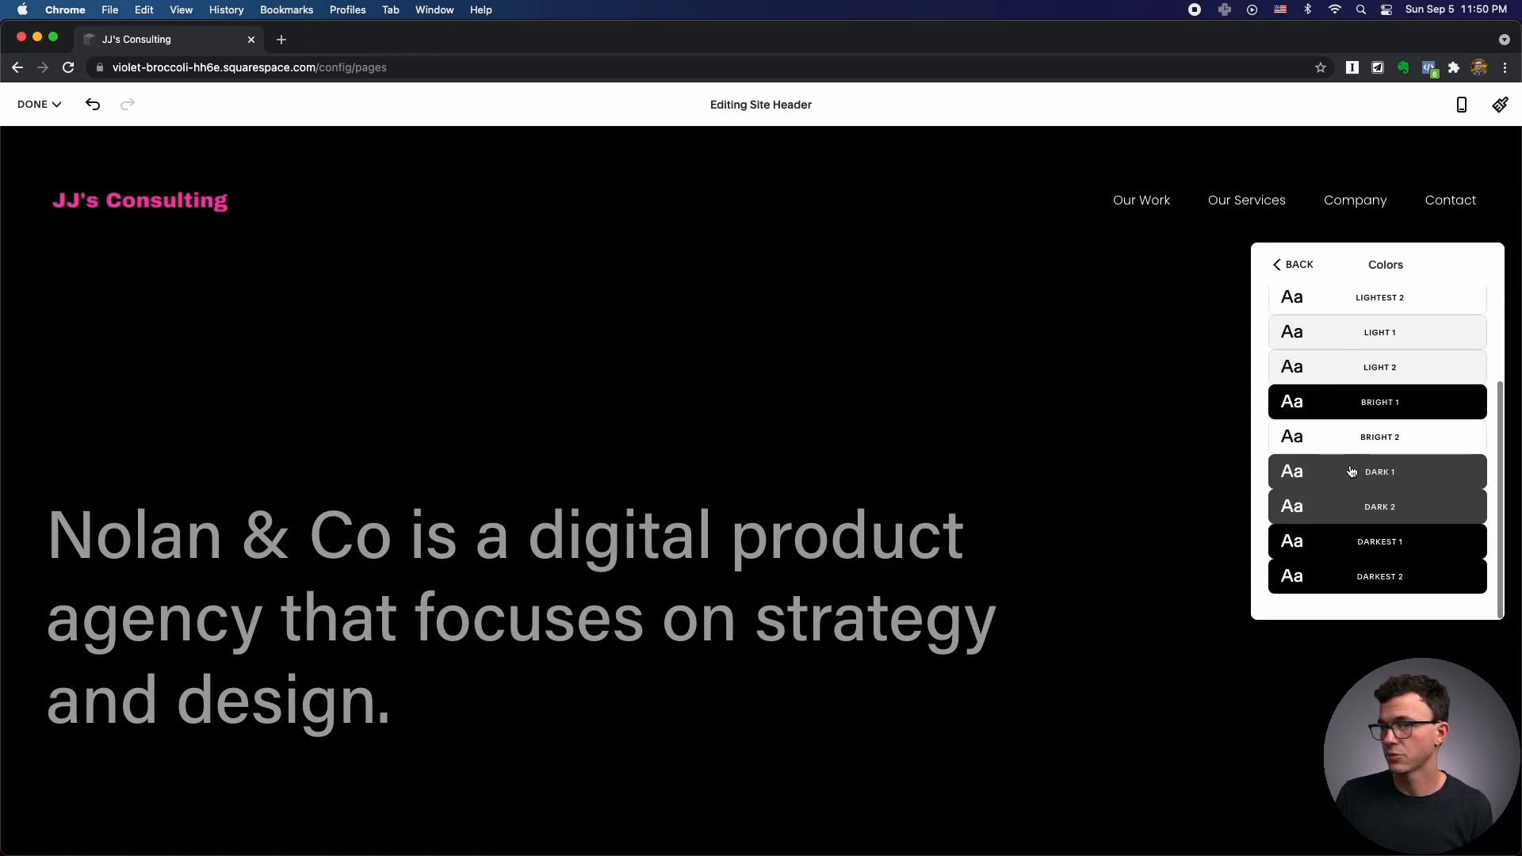
click(1340, 471)
scroll(1407, 389, up, 3)
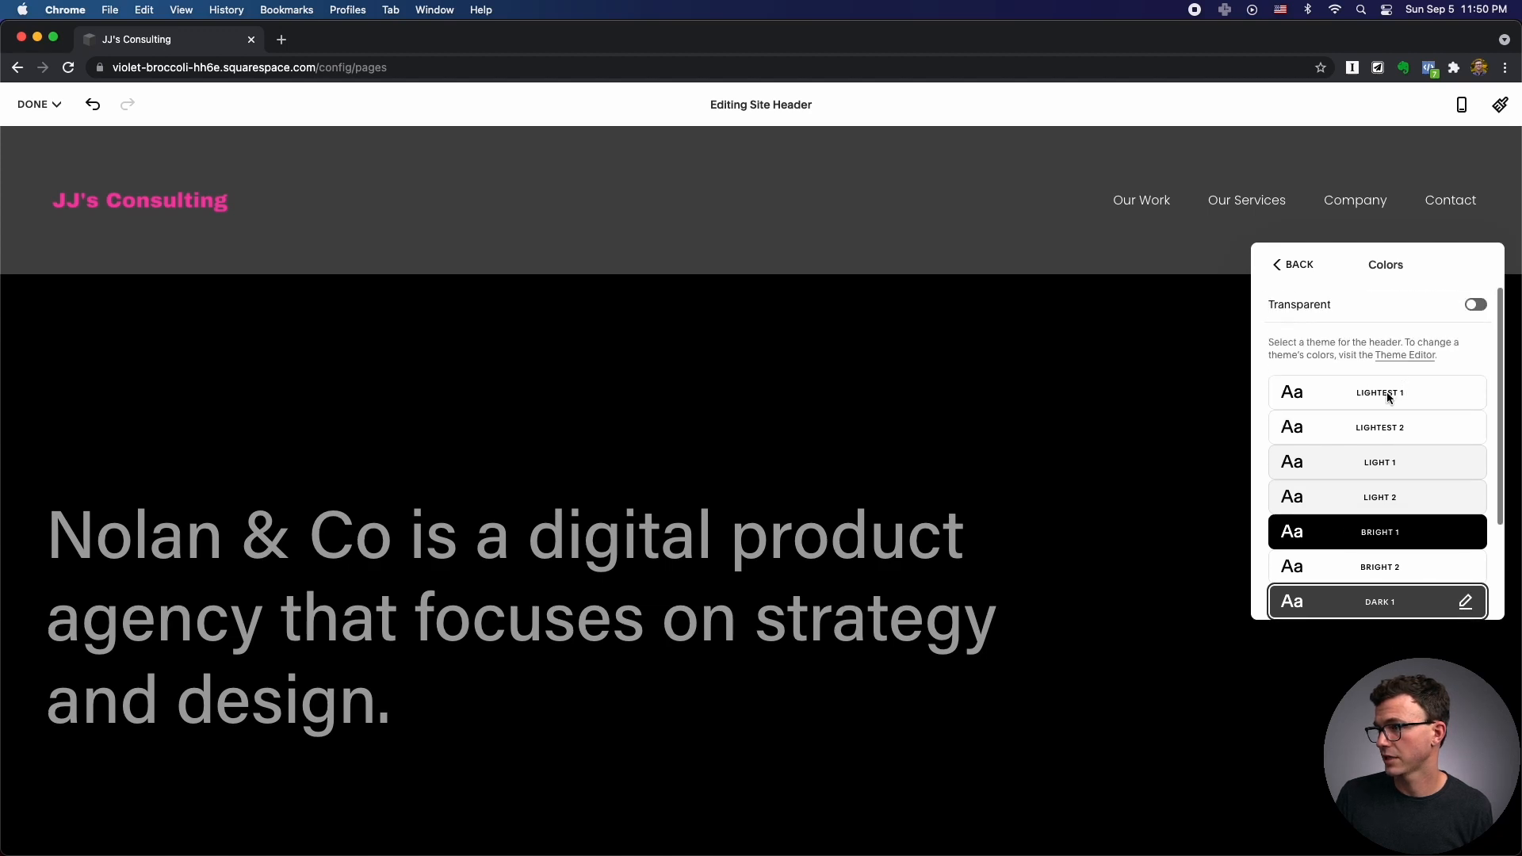
click(1387, 397)
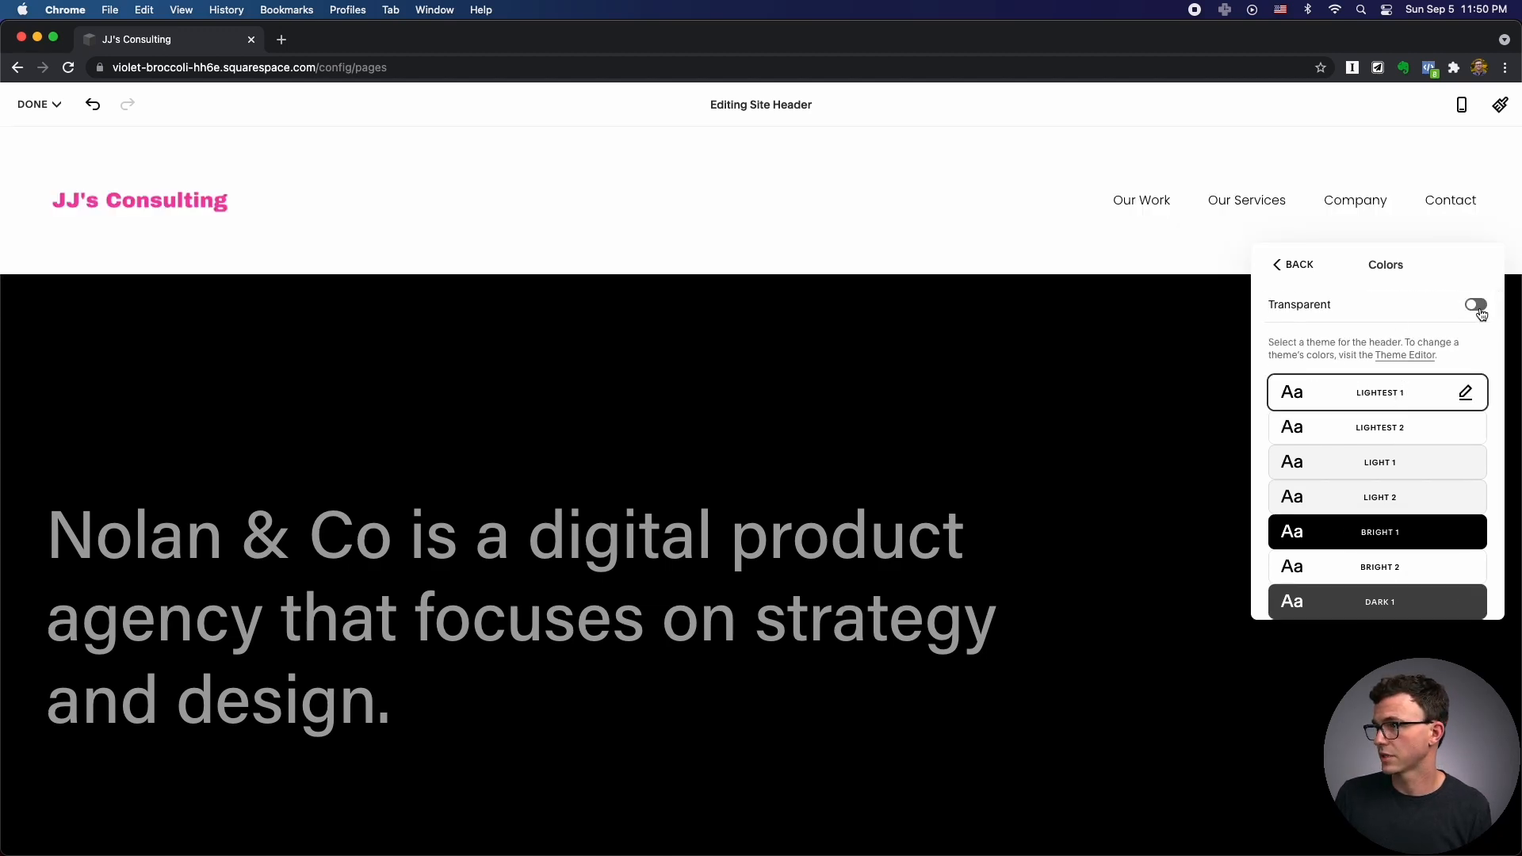
click(1339, 311)
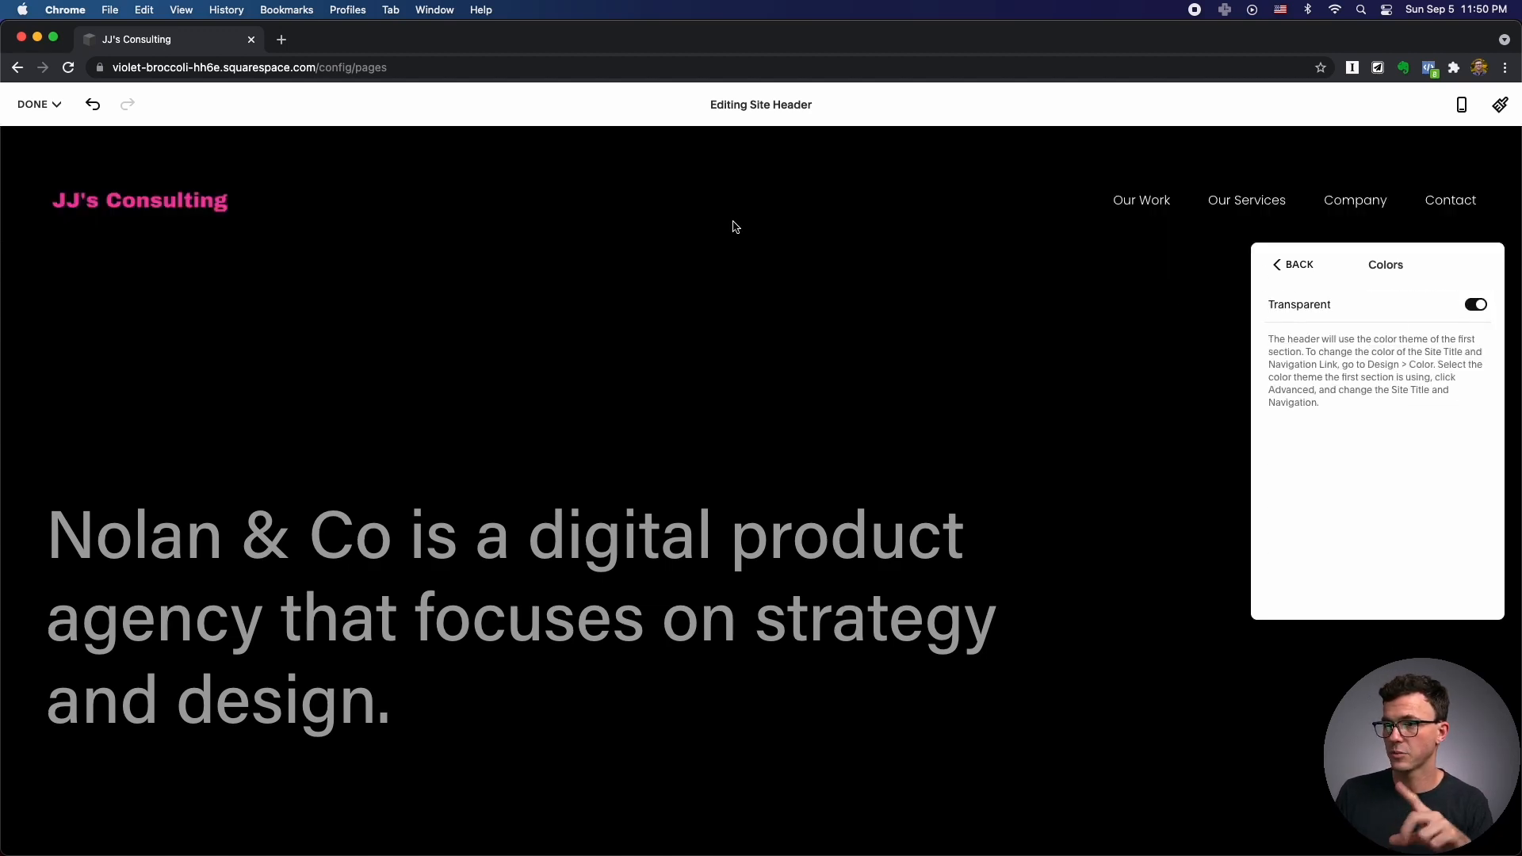
click(751, 354)
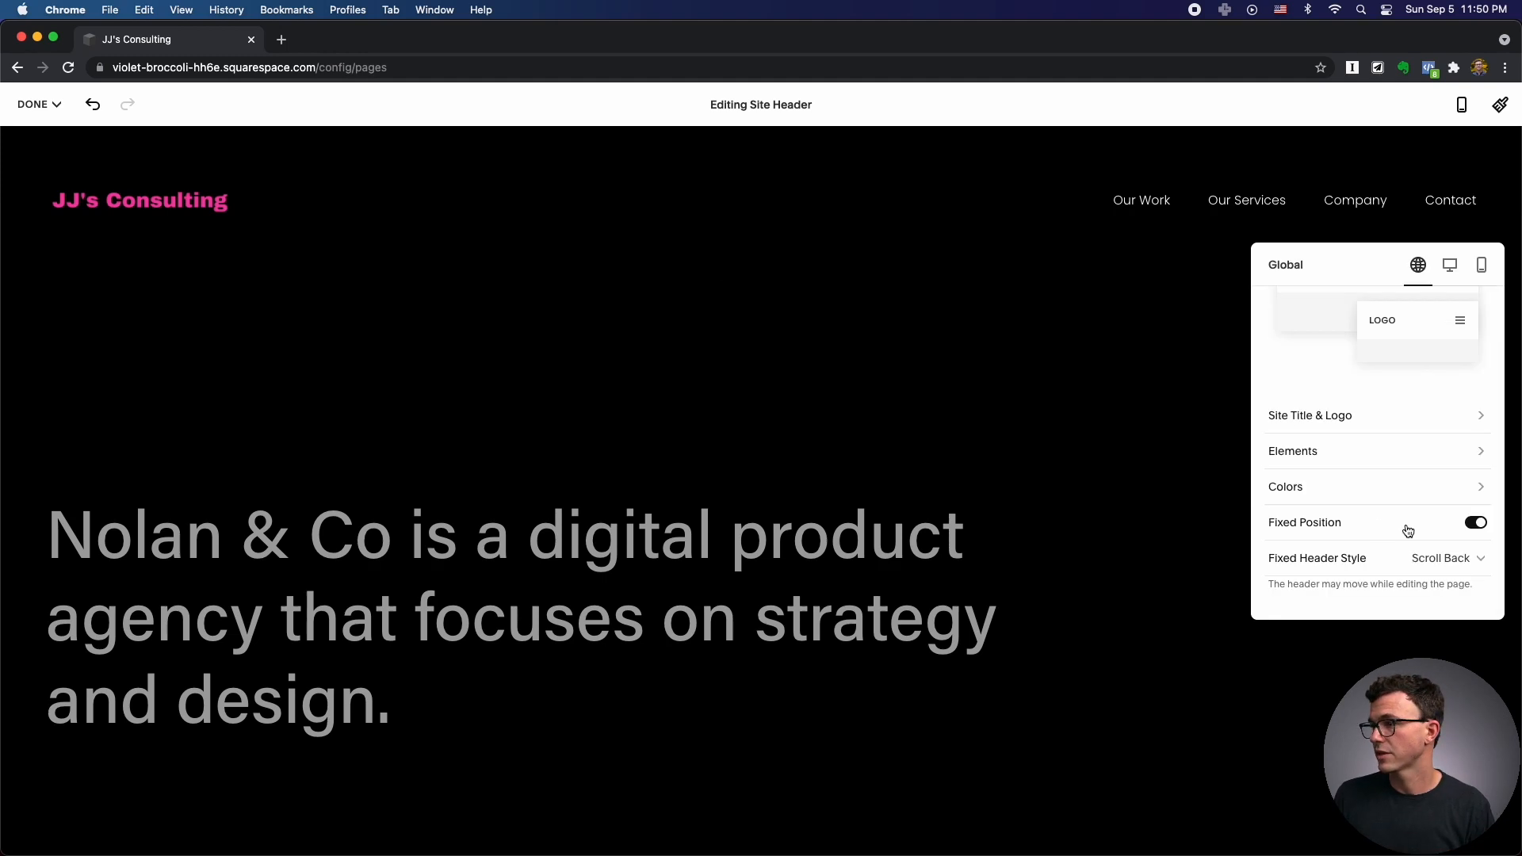
Keep Fixed Position on, set Fixed Header Style to Basic, and close the header editor.
click(1478, 525)
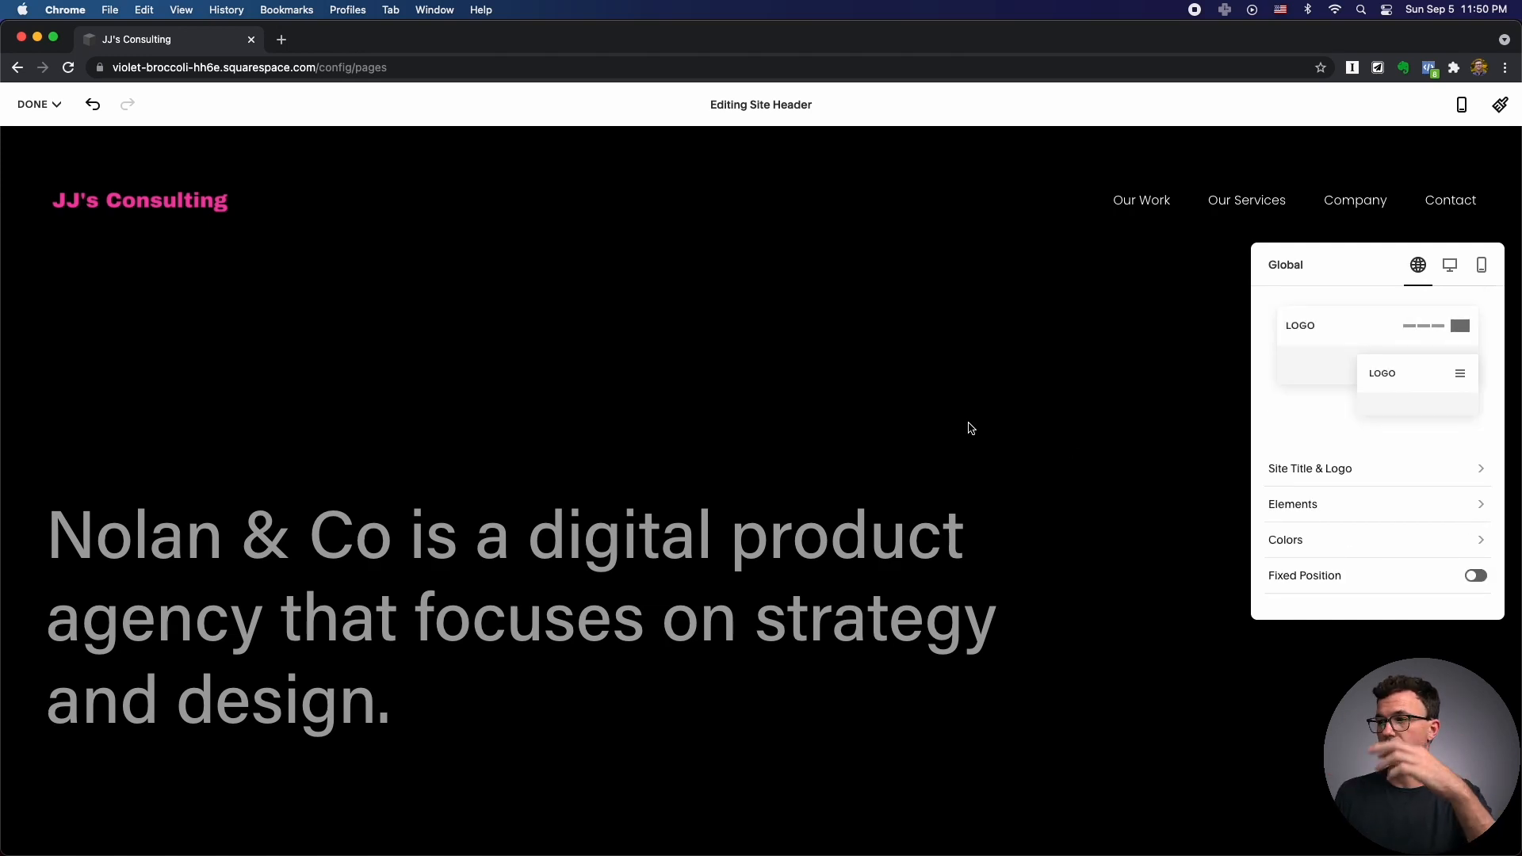
click(1479, 578)
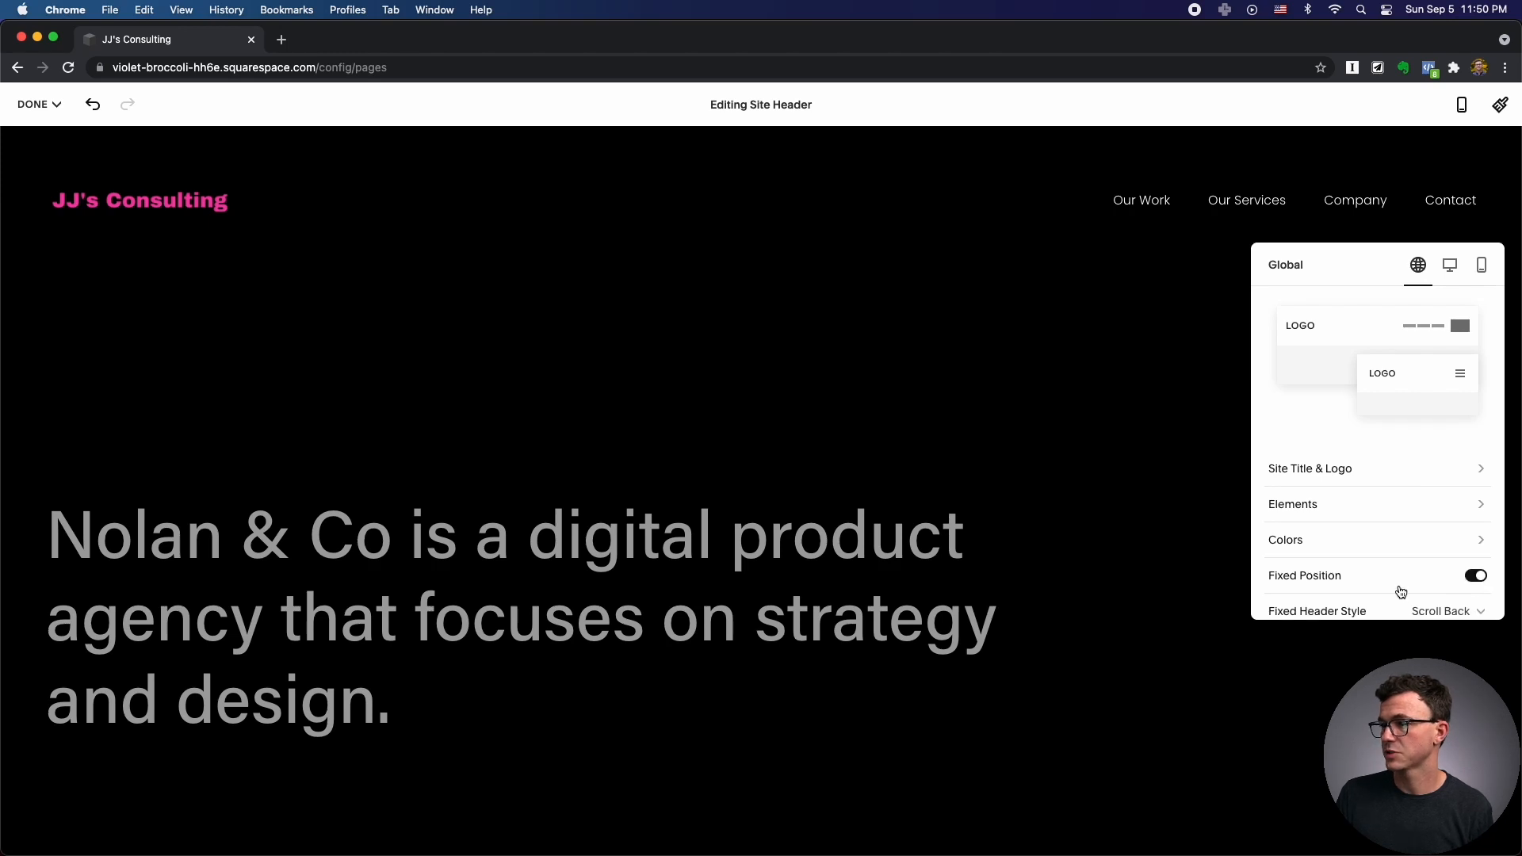
scroll(1396, 586, down, 2)
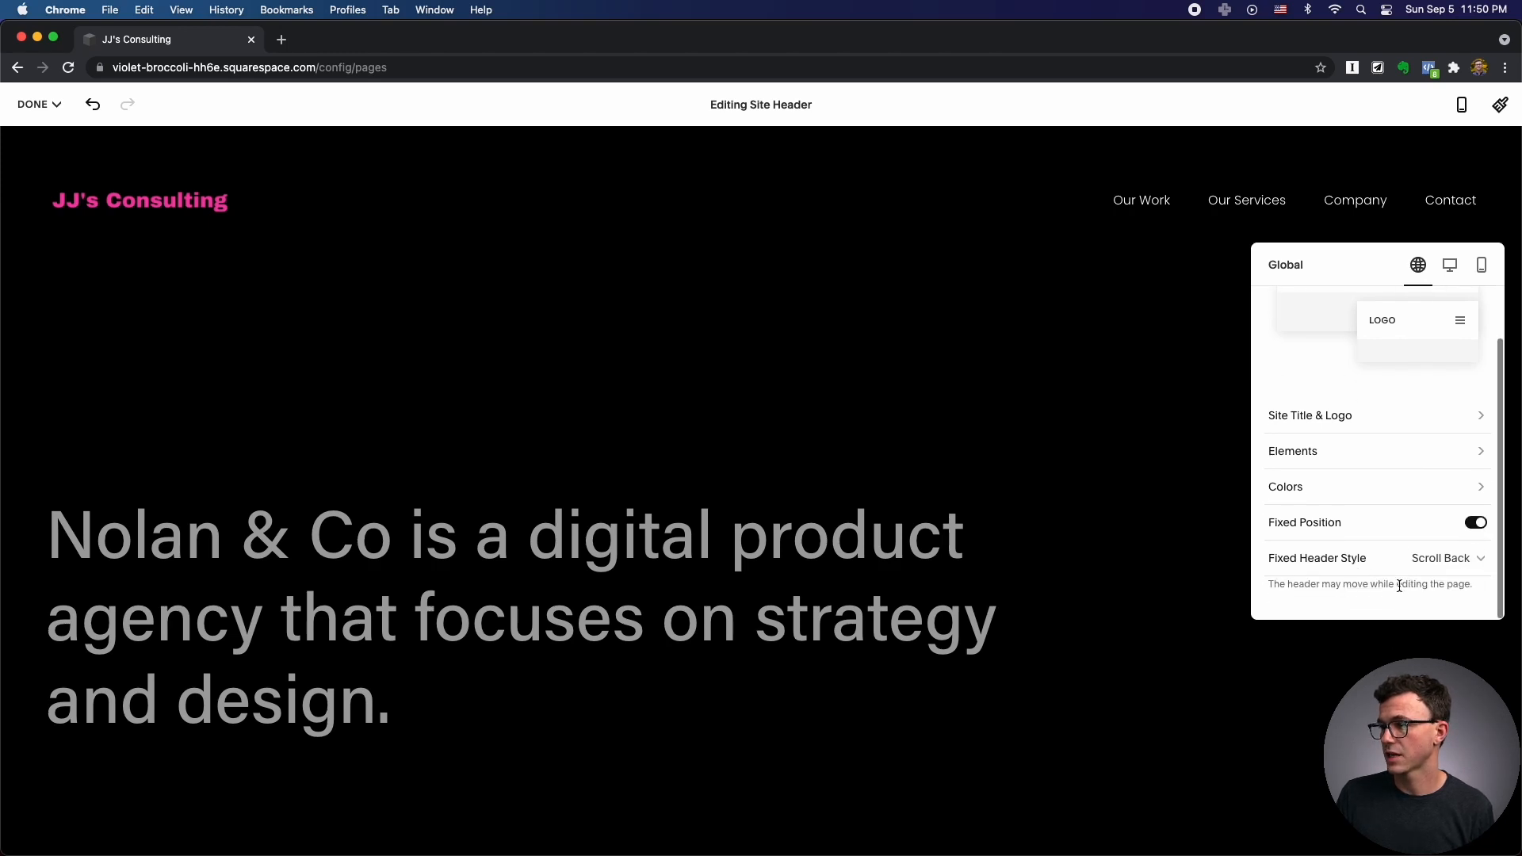
click(1449, 563)
click(1367, 526)
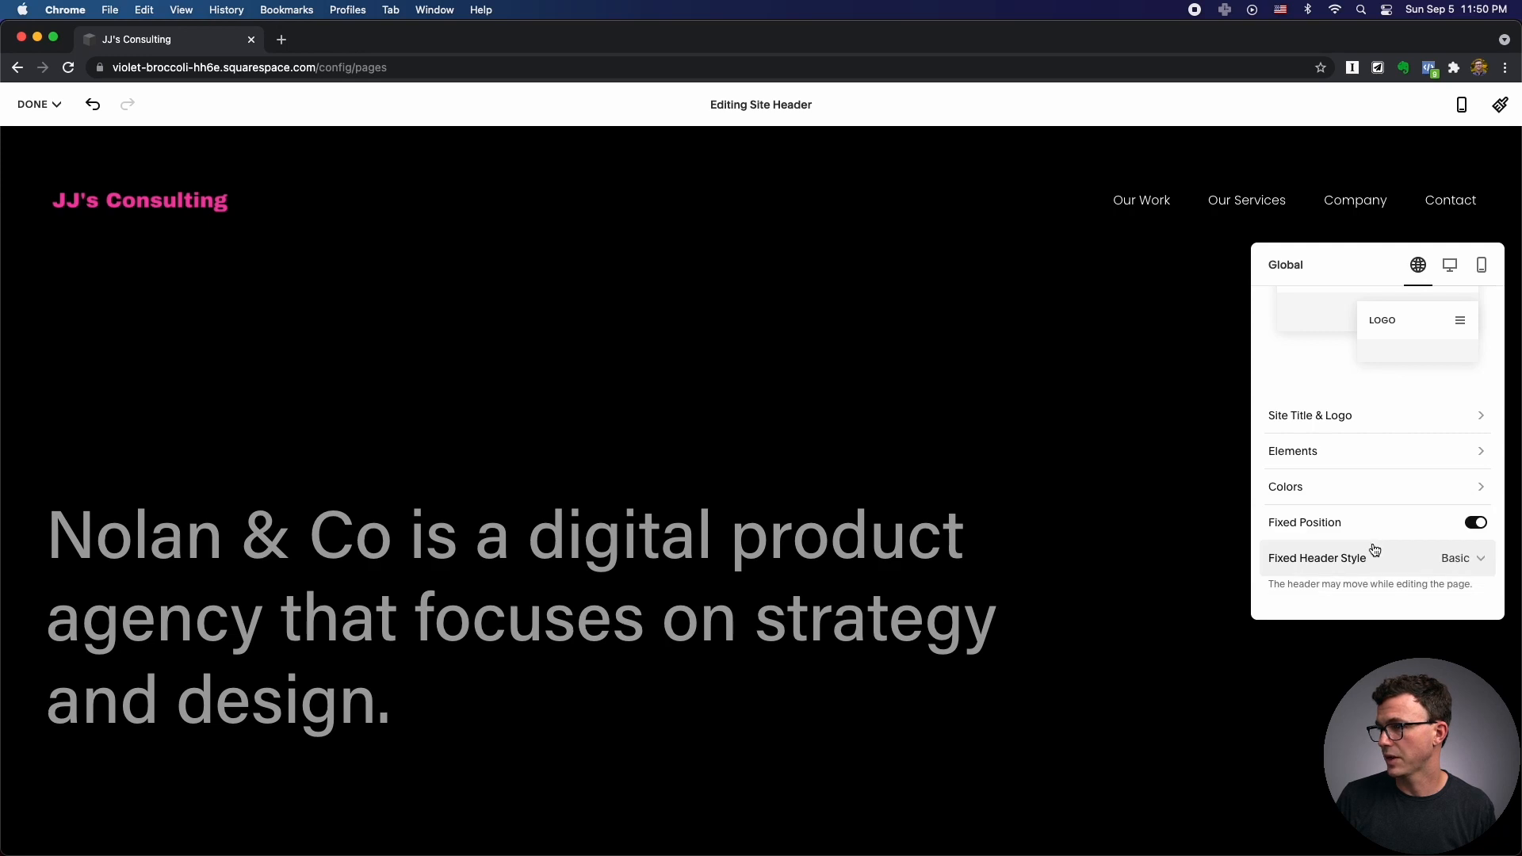
drag(1300, 585, 1457, 588)
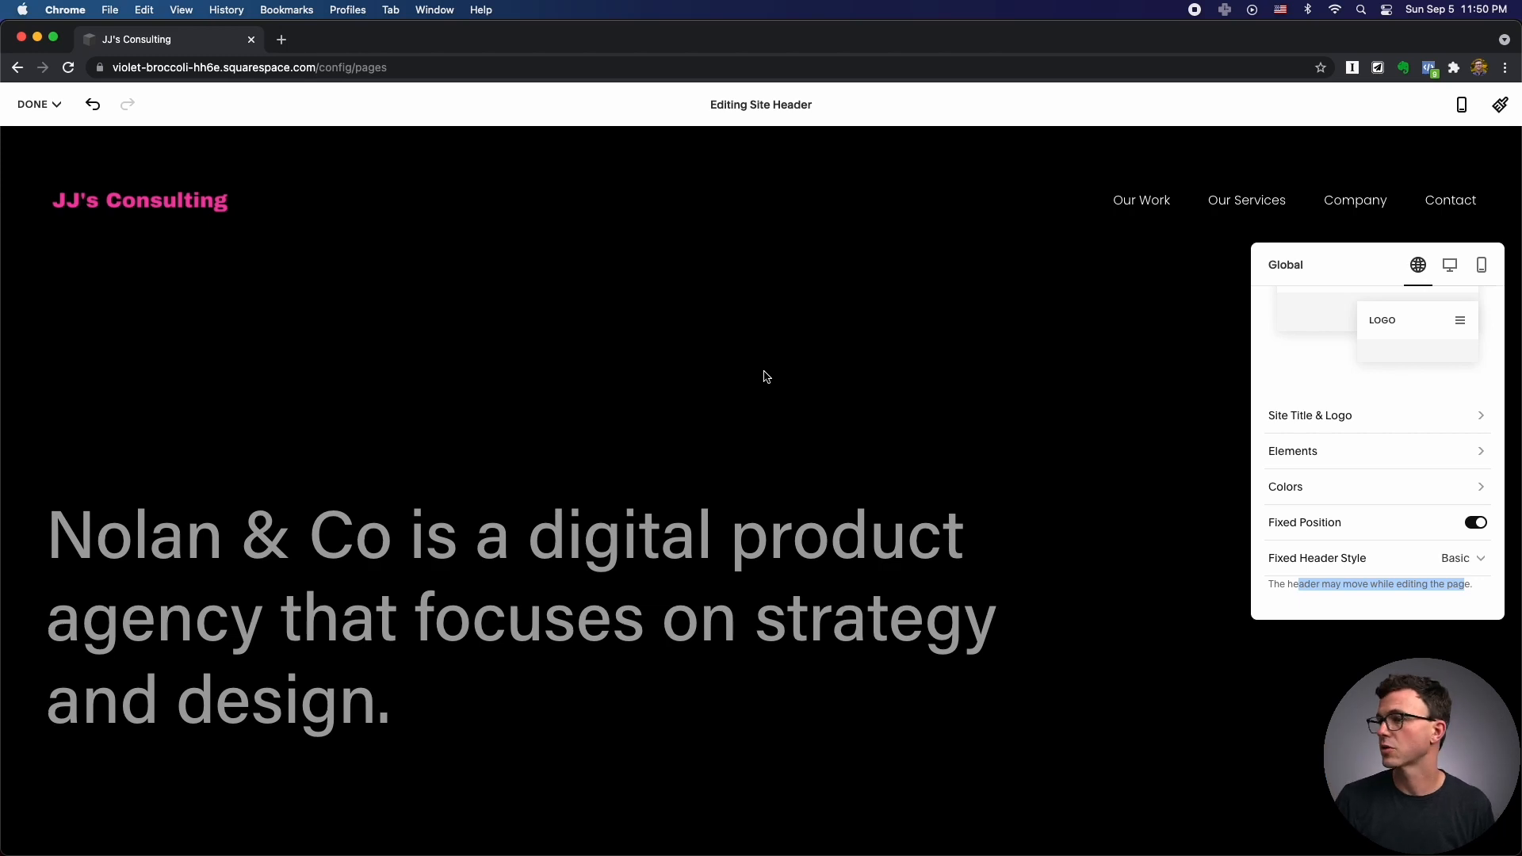
scroll(1253, 458, up, 2)
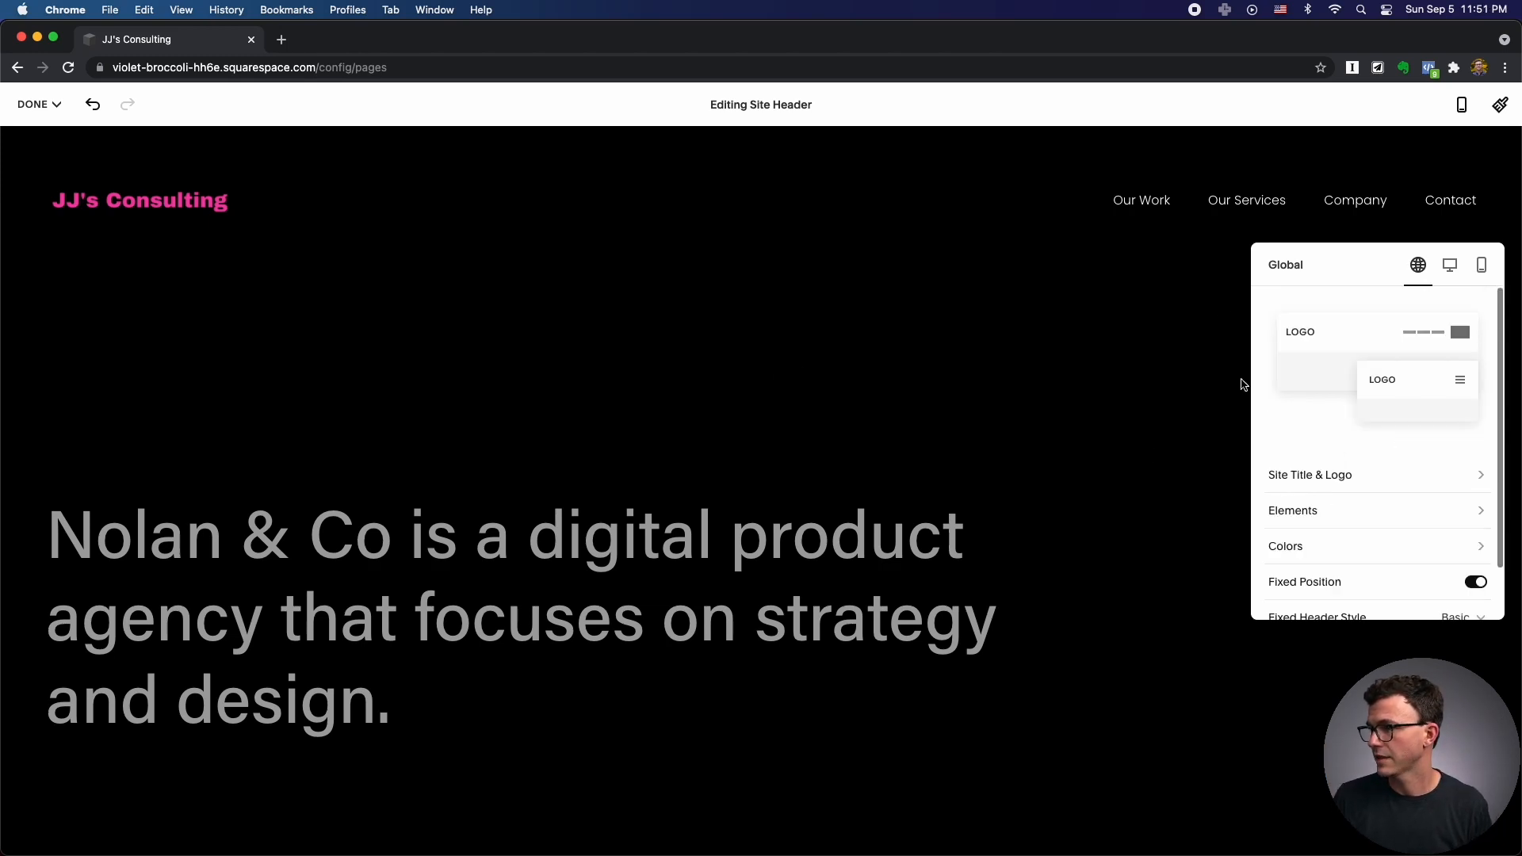
click(1143, 377)
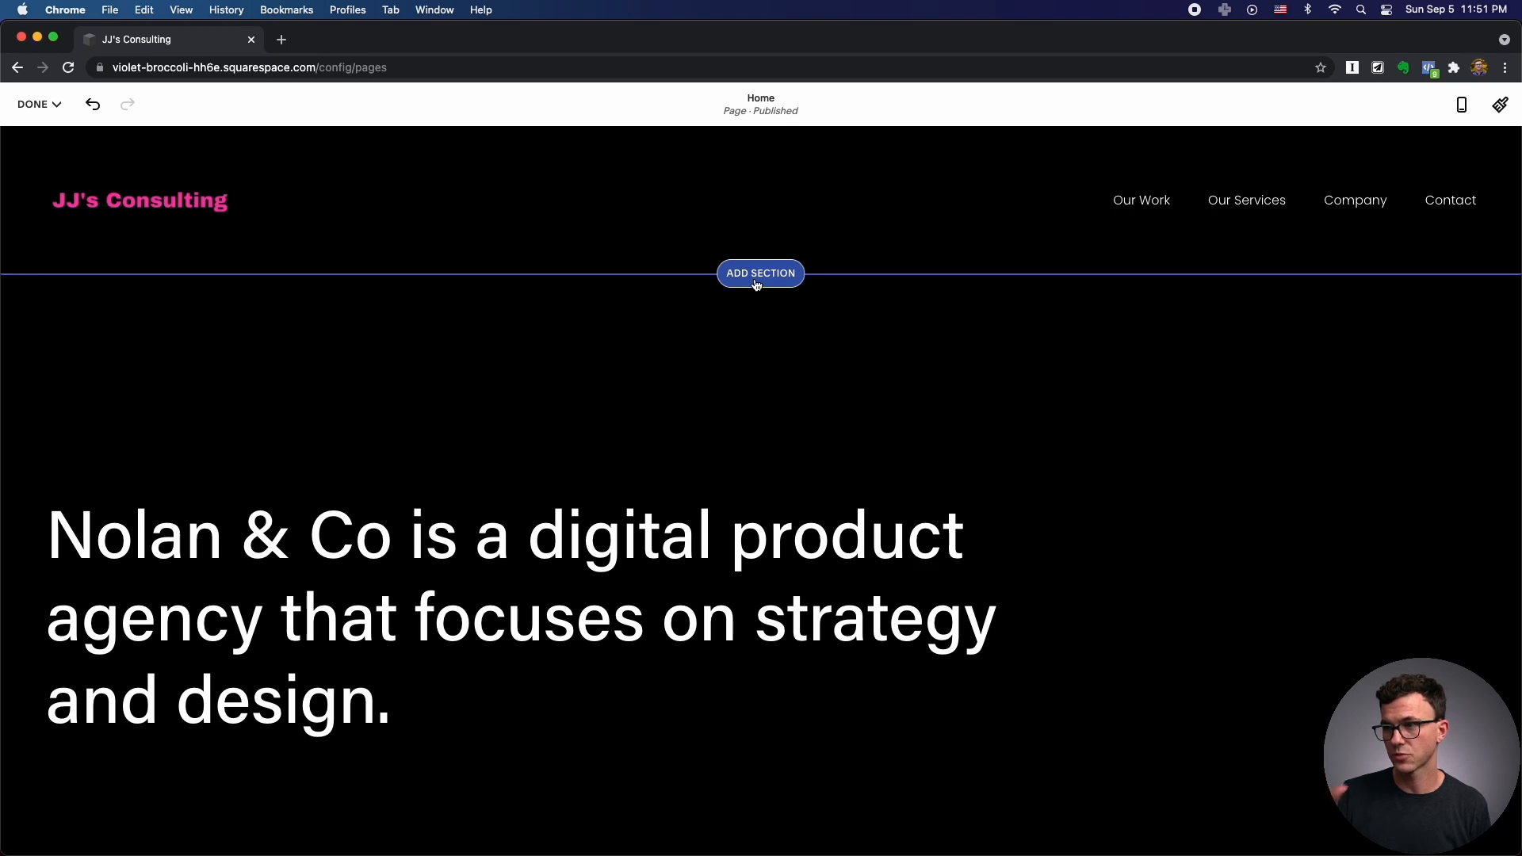
click(761, 273)
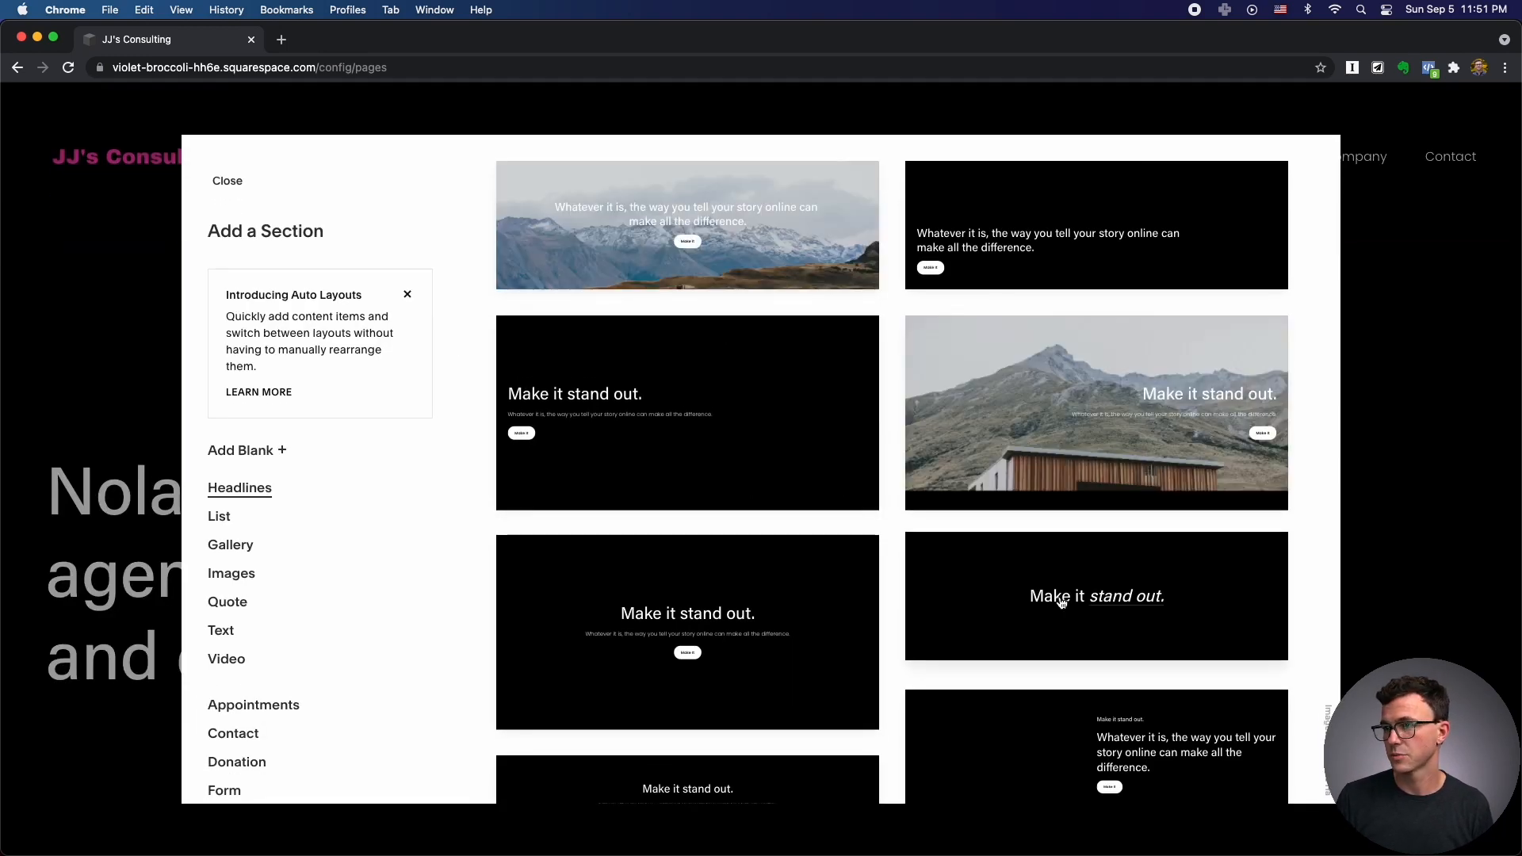
scroll(1060, 602, down, 5)
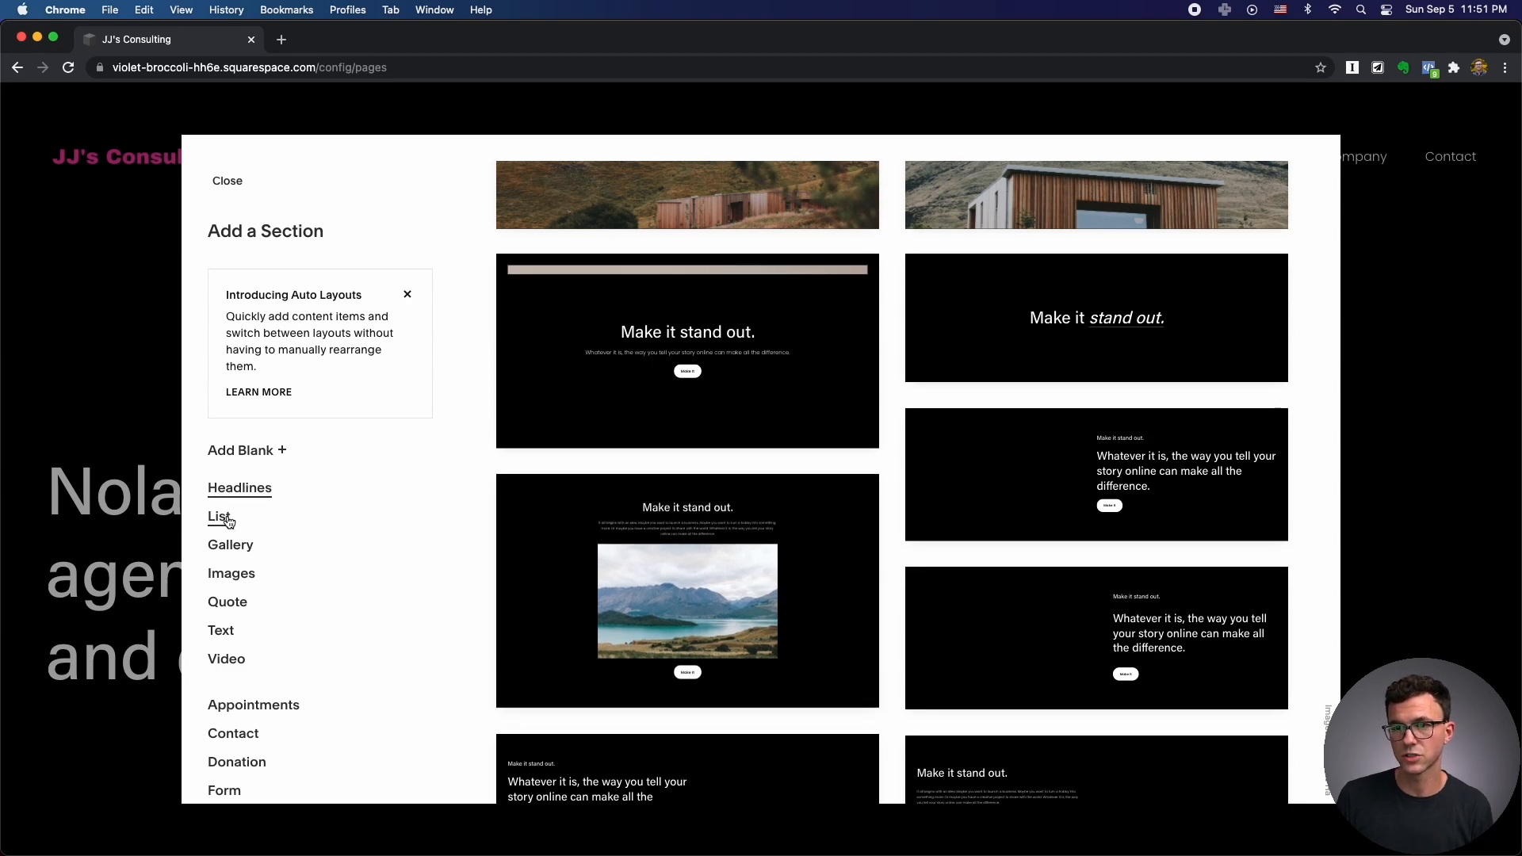
click(228, 518)
click(231, 543)
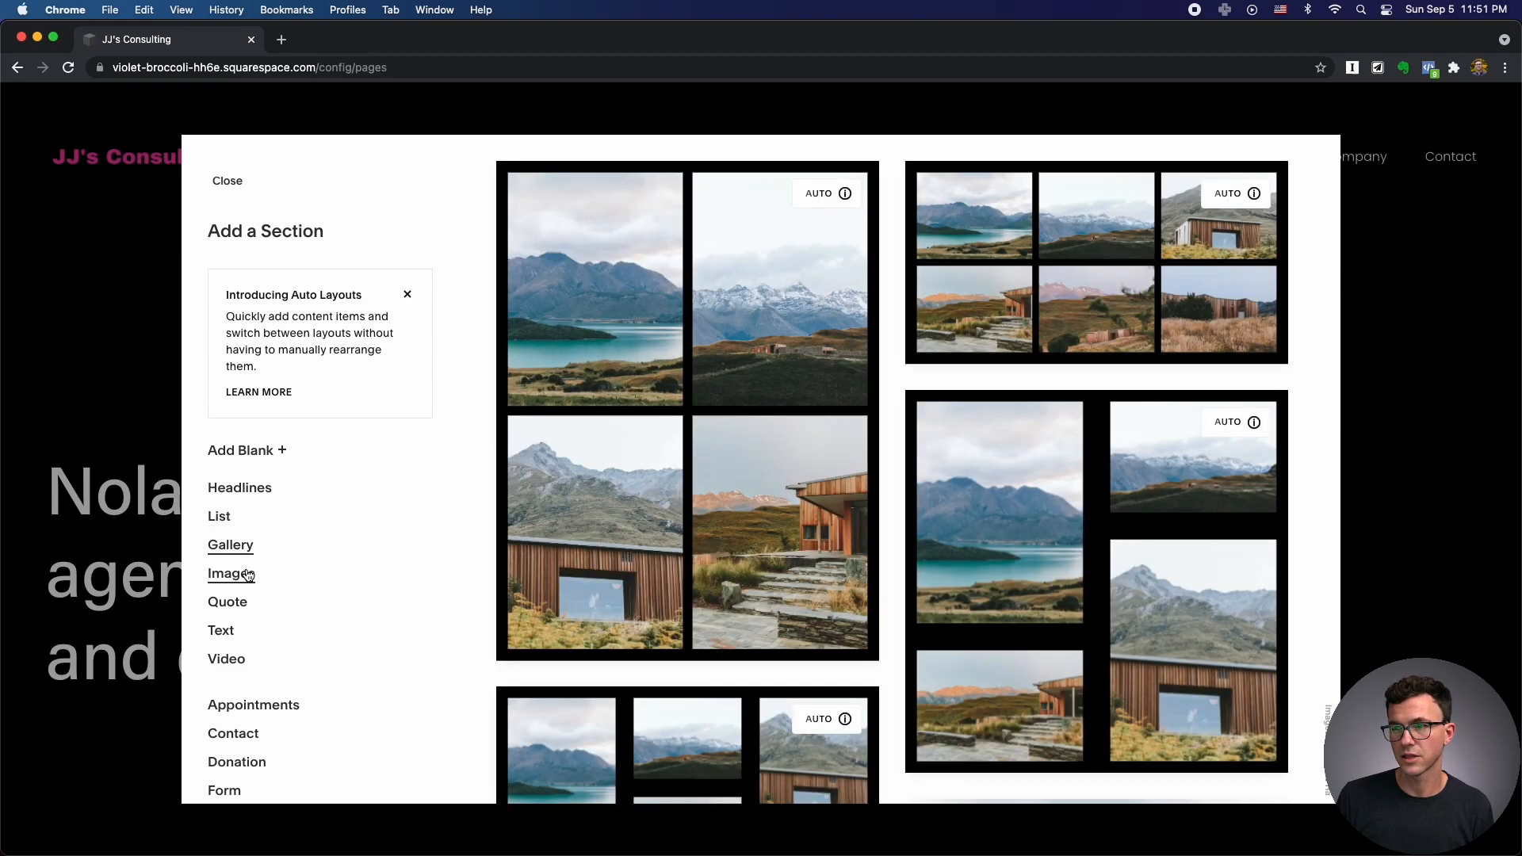
click(248, 575)
click(242, 606)
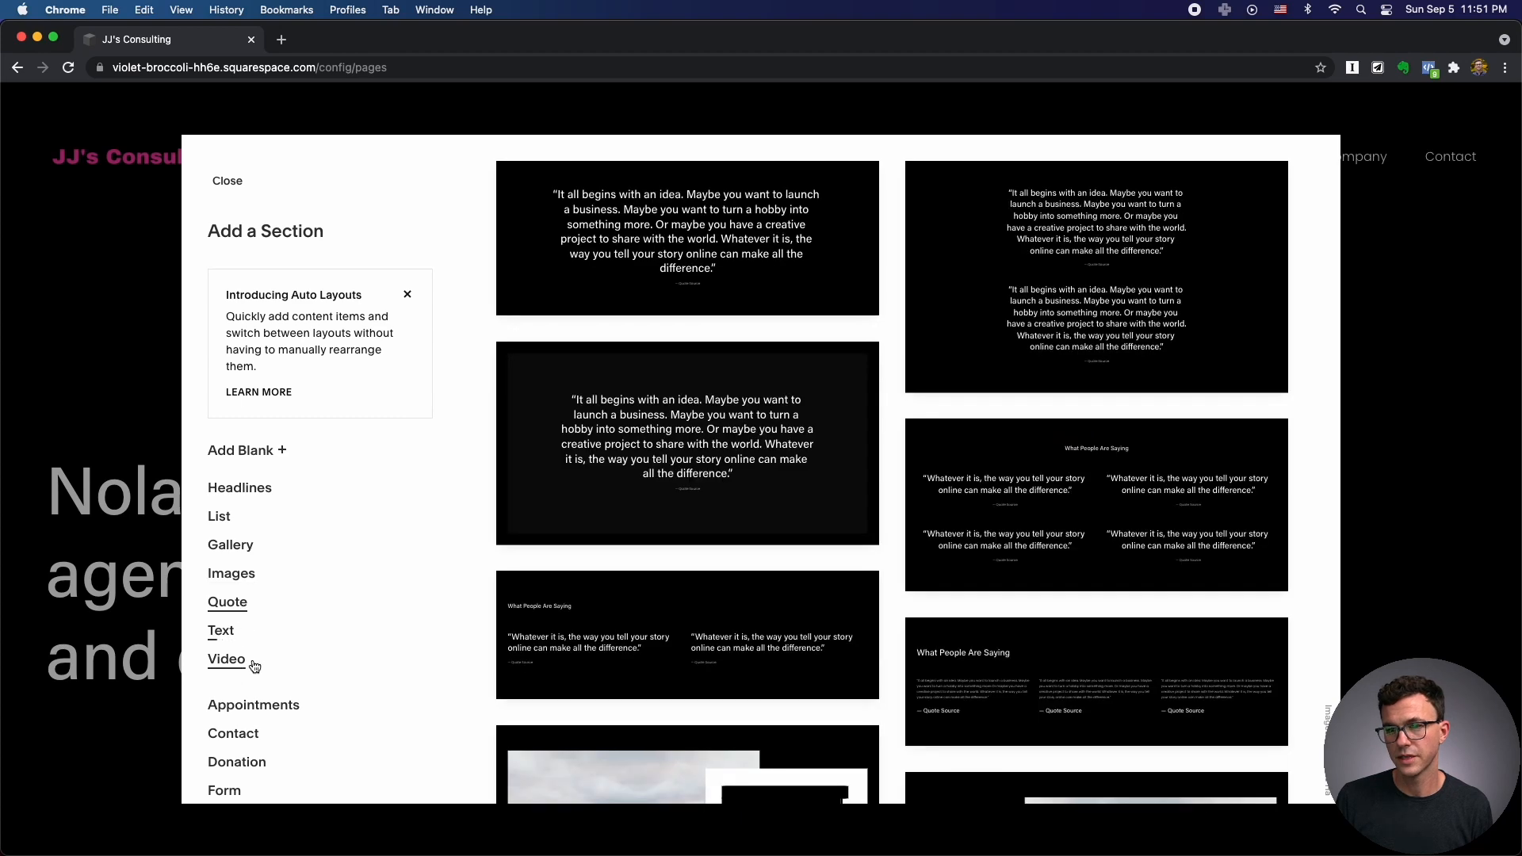
scroll(257, 658, down, 5)
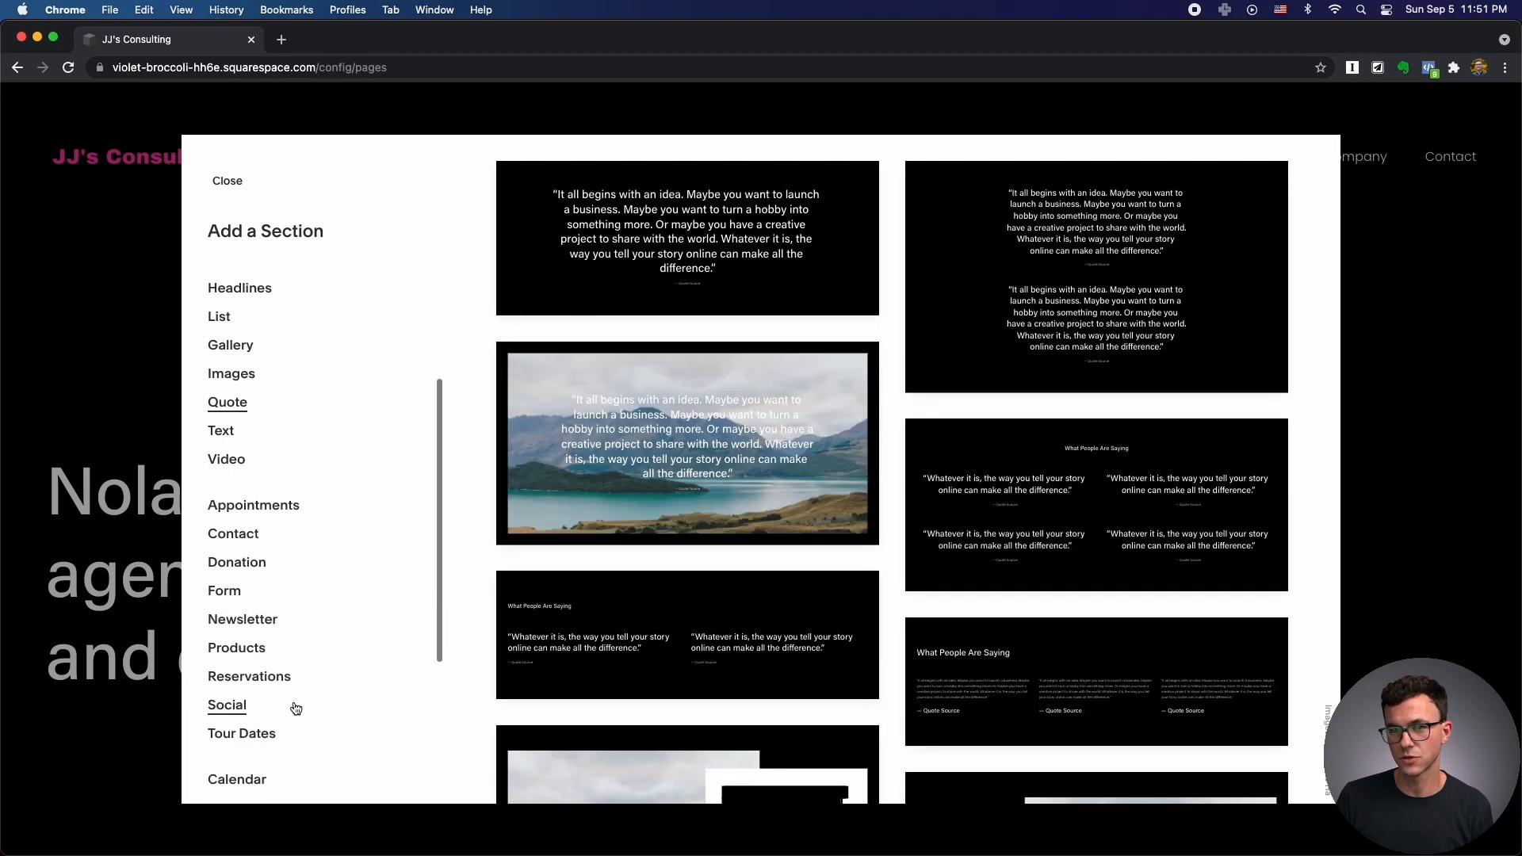
scroll(295, 707, down, 5)
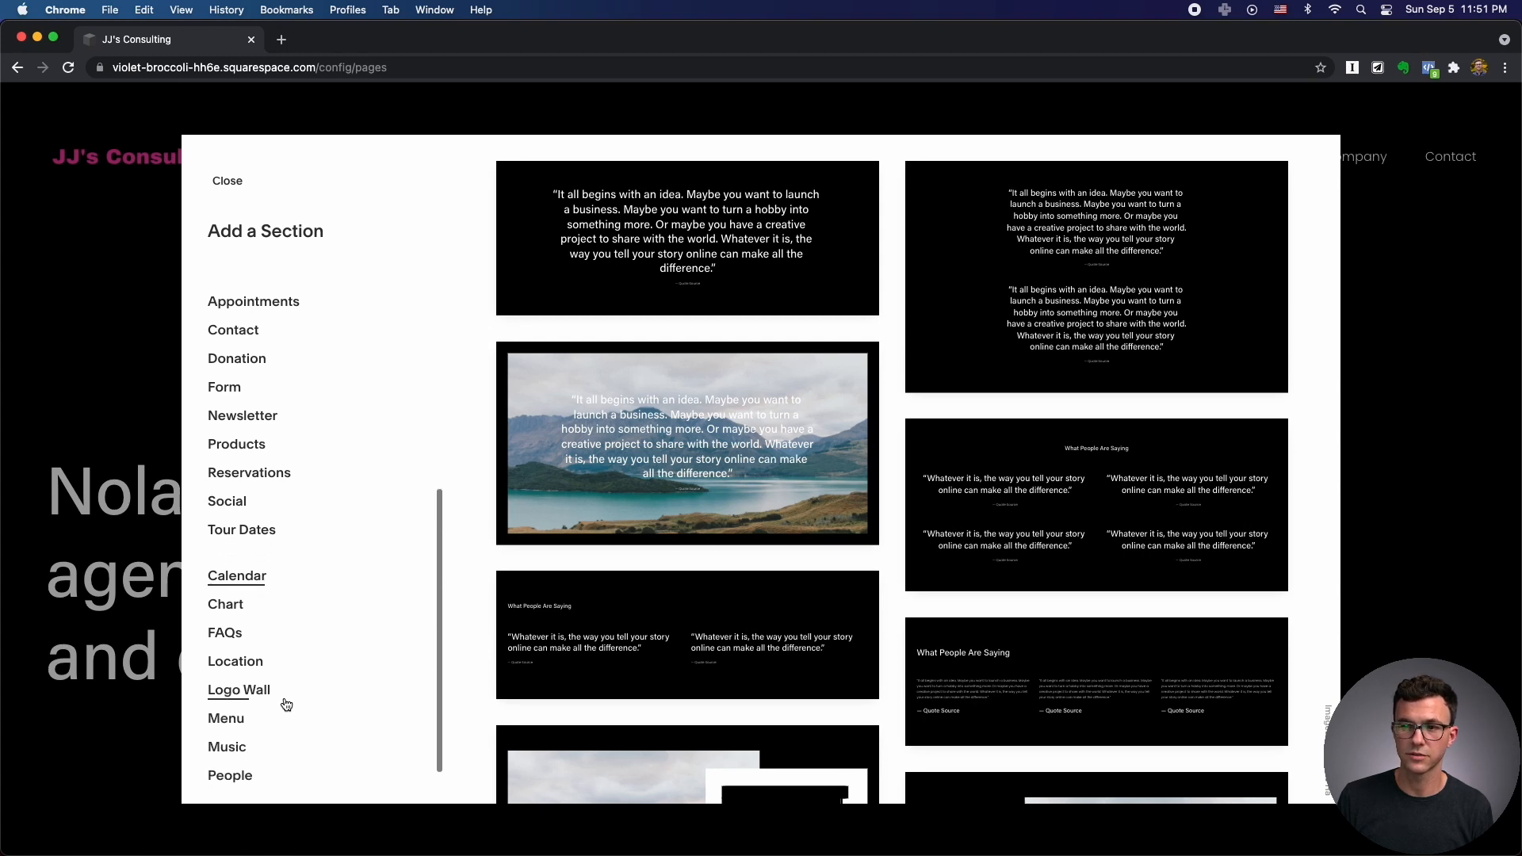
scroll(286, 705, up, 10)
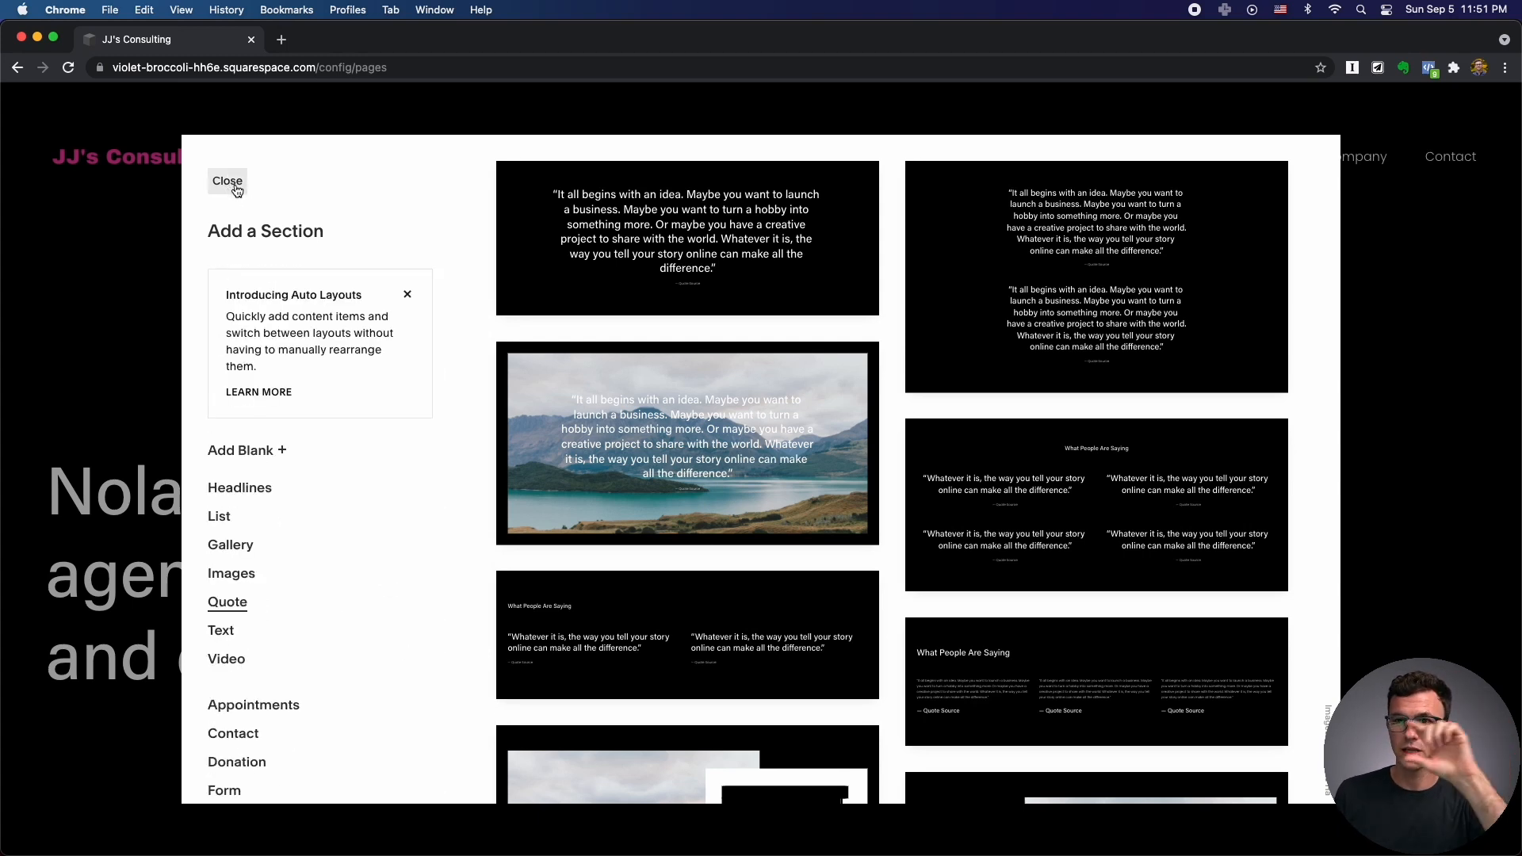
click(229, 181)
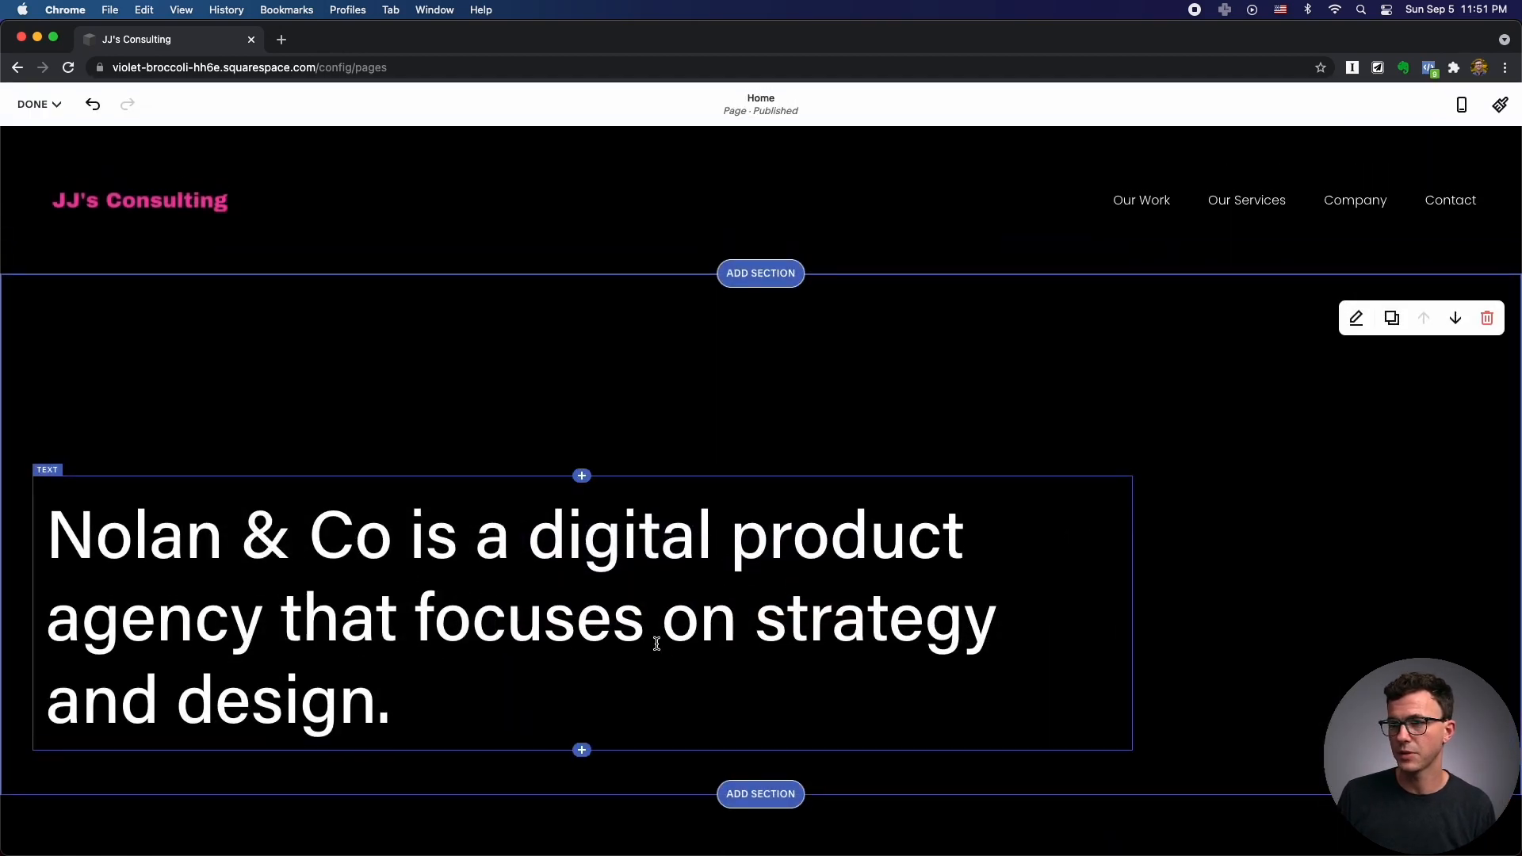
Insert the 'Make it stand out' Video section with text left and video right below Nolan & Co.
scroll(666, 650, down, 6)
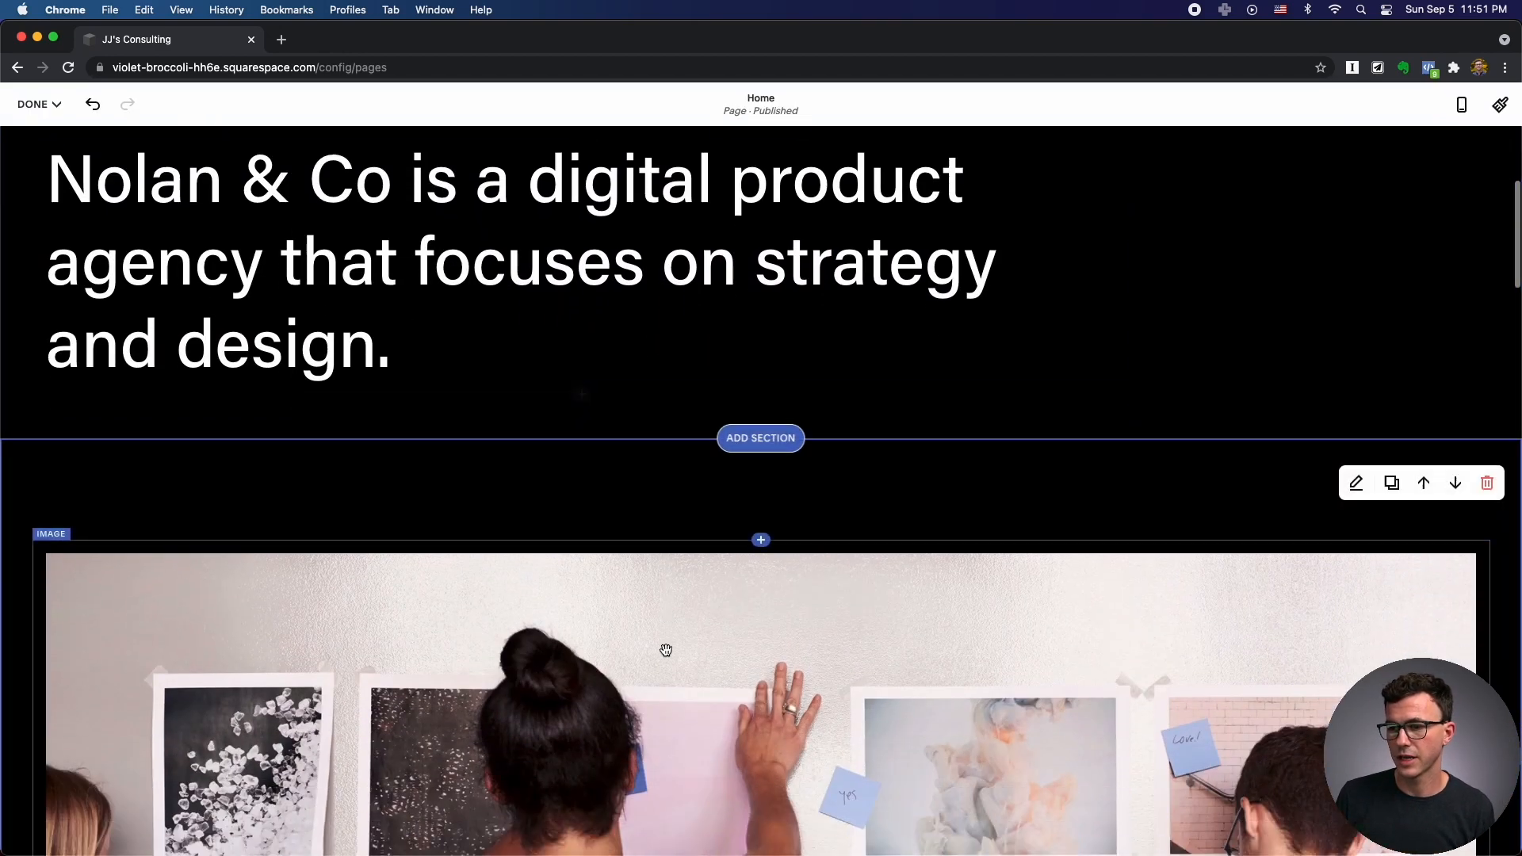
scroll(696, 586, down, 2)
scroll(755, 476, up, 4)
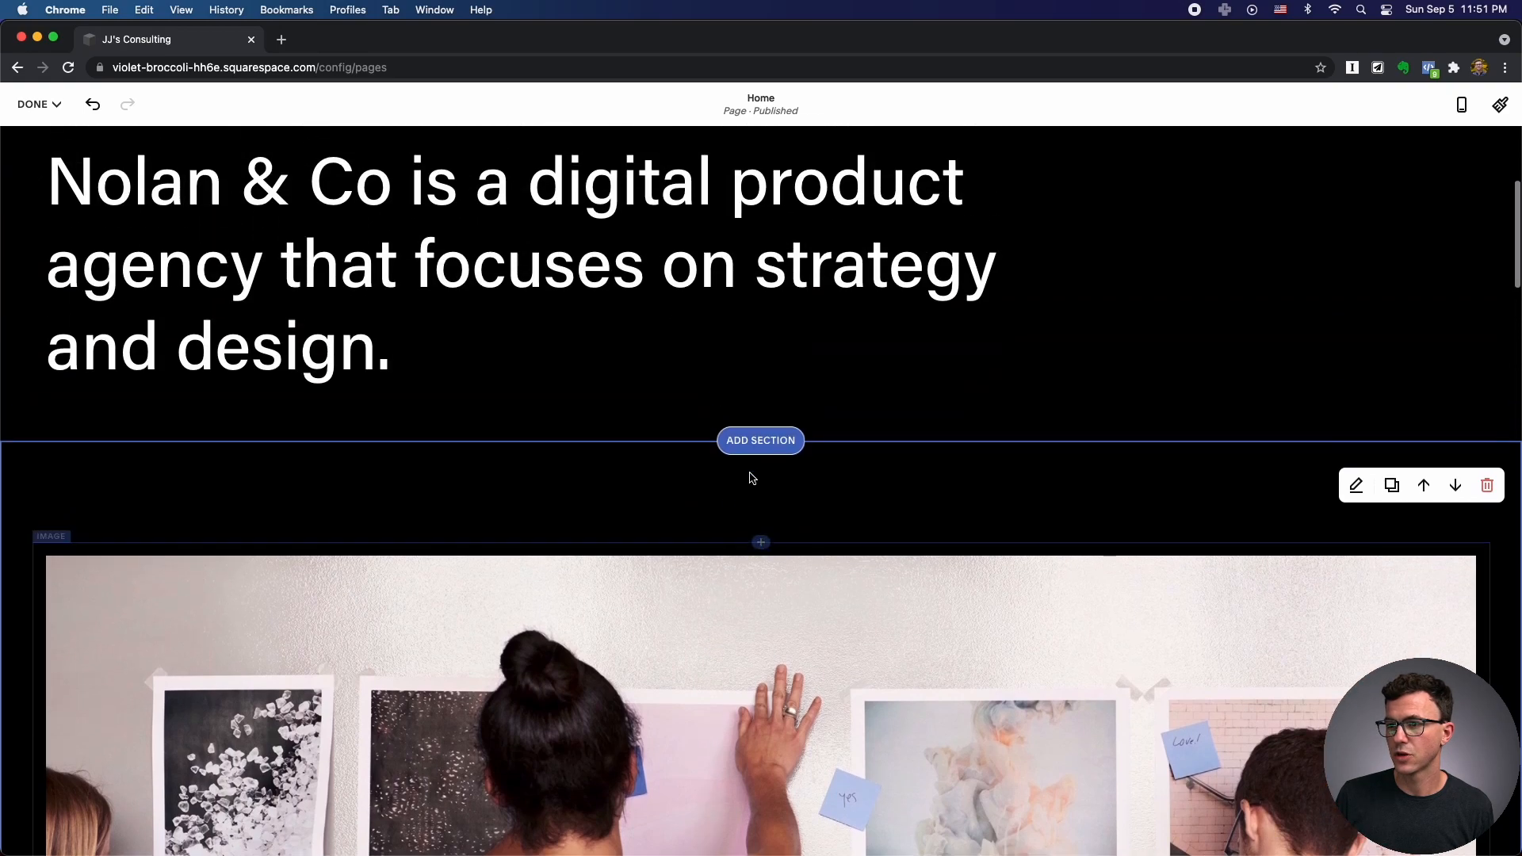
click(758, 442)
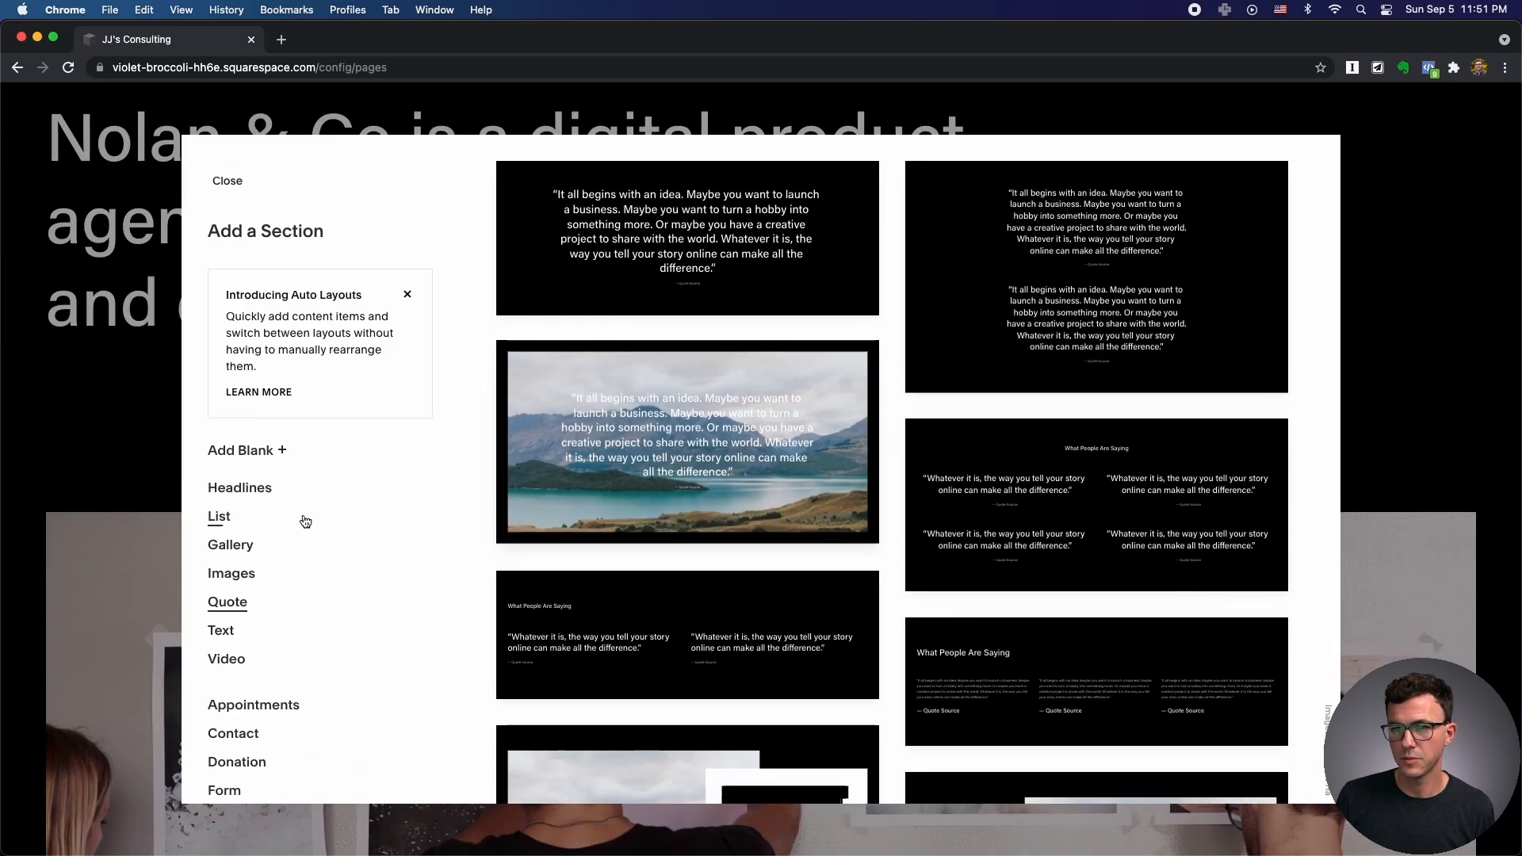
scroll(262, 626, down, 2)
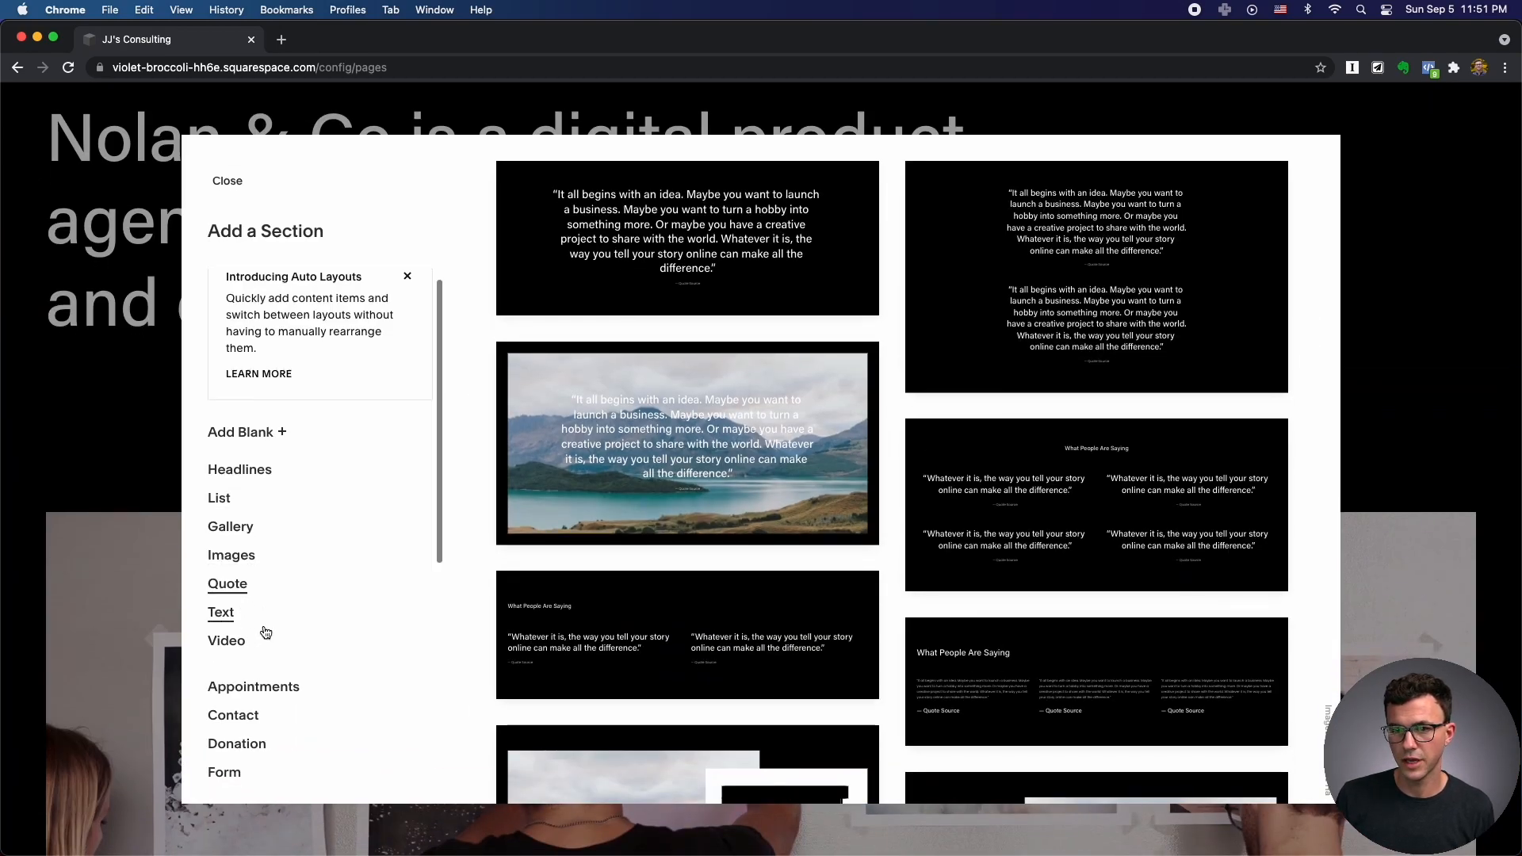
click(227, 573)
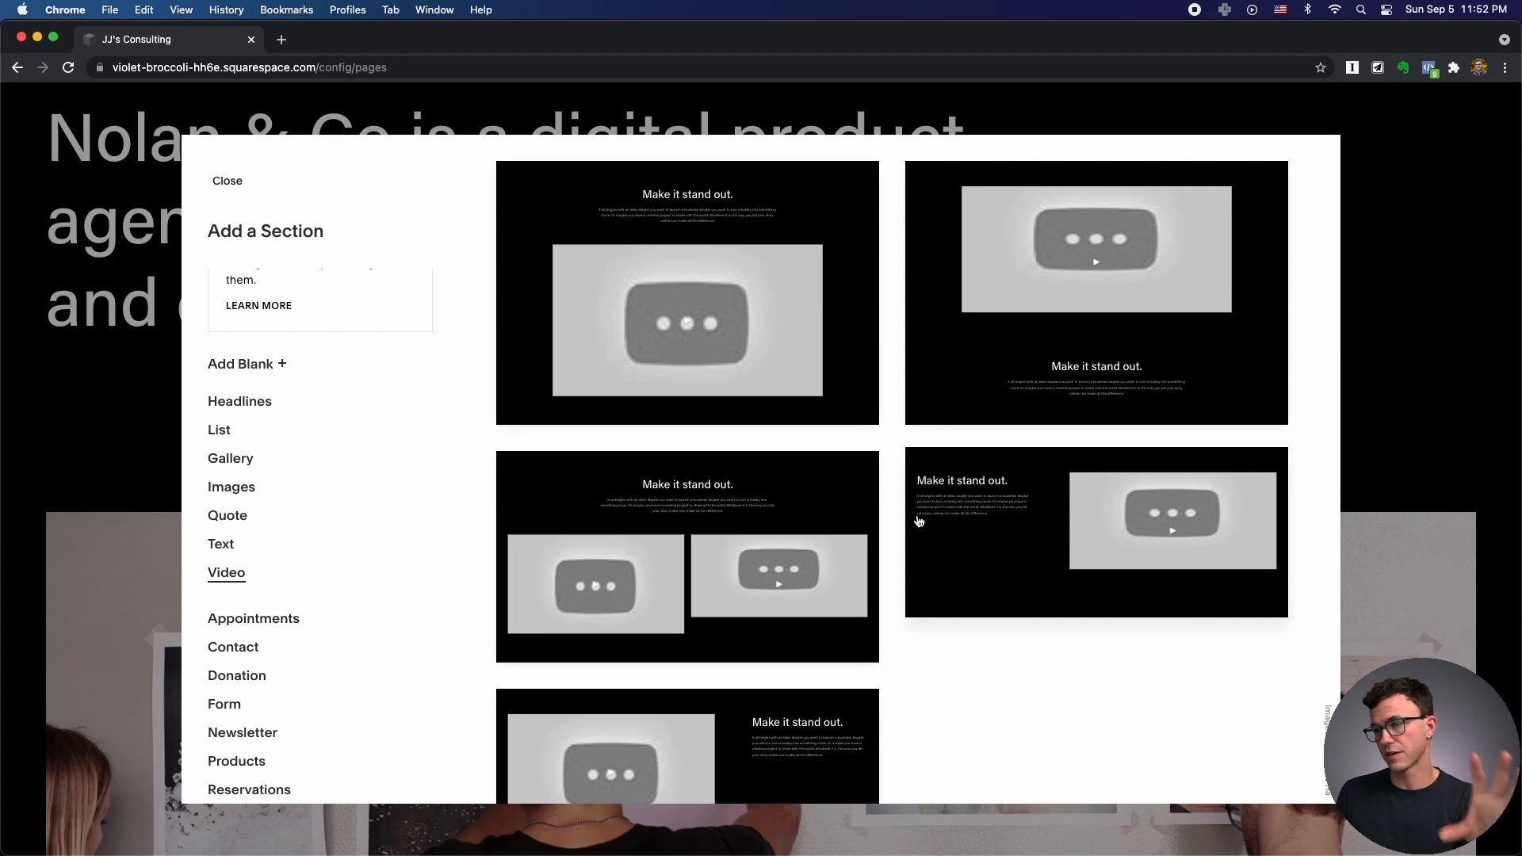
click(1047, 522)
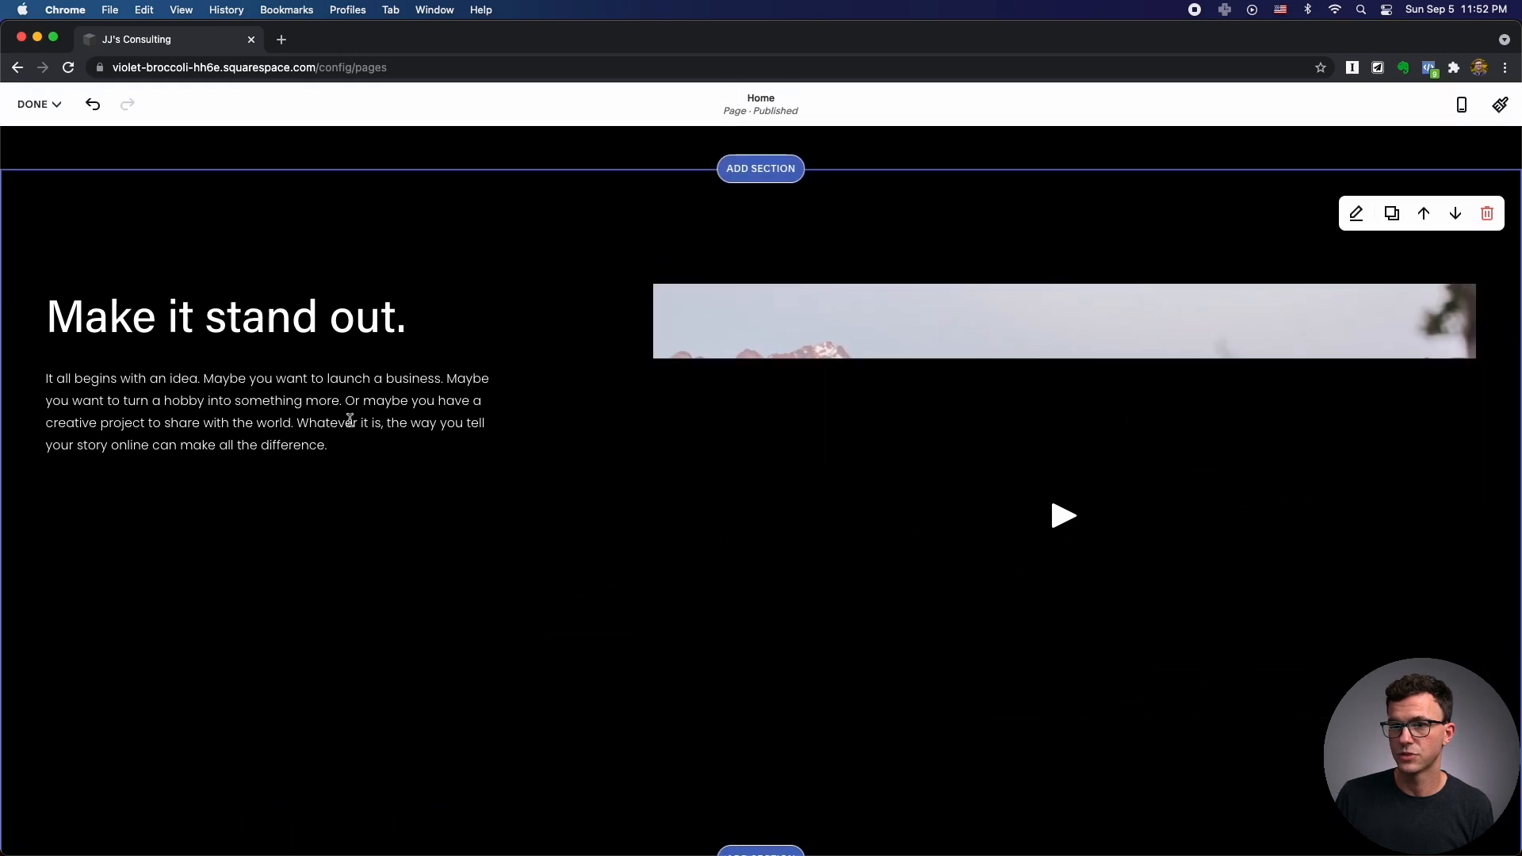
Replace the 'Make it stand out.' heading with 'Here is my amazing video!'.
click(336, 307)
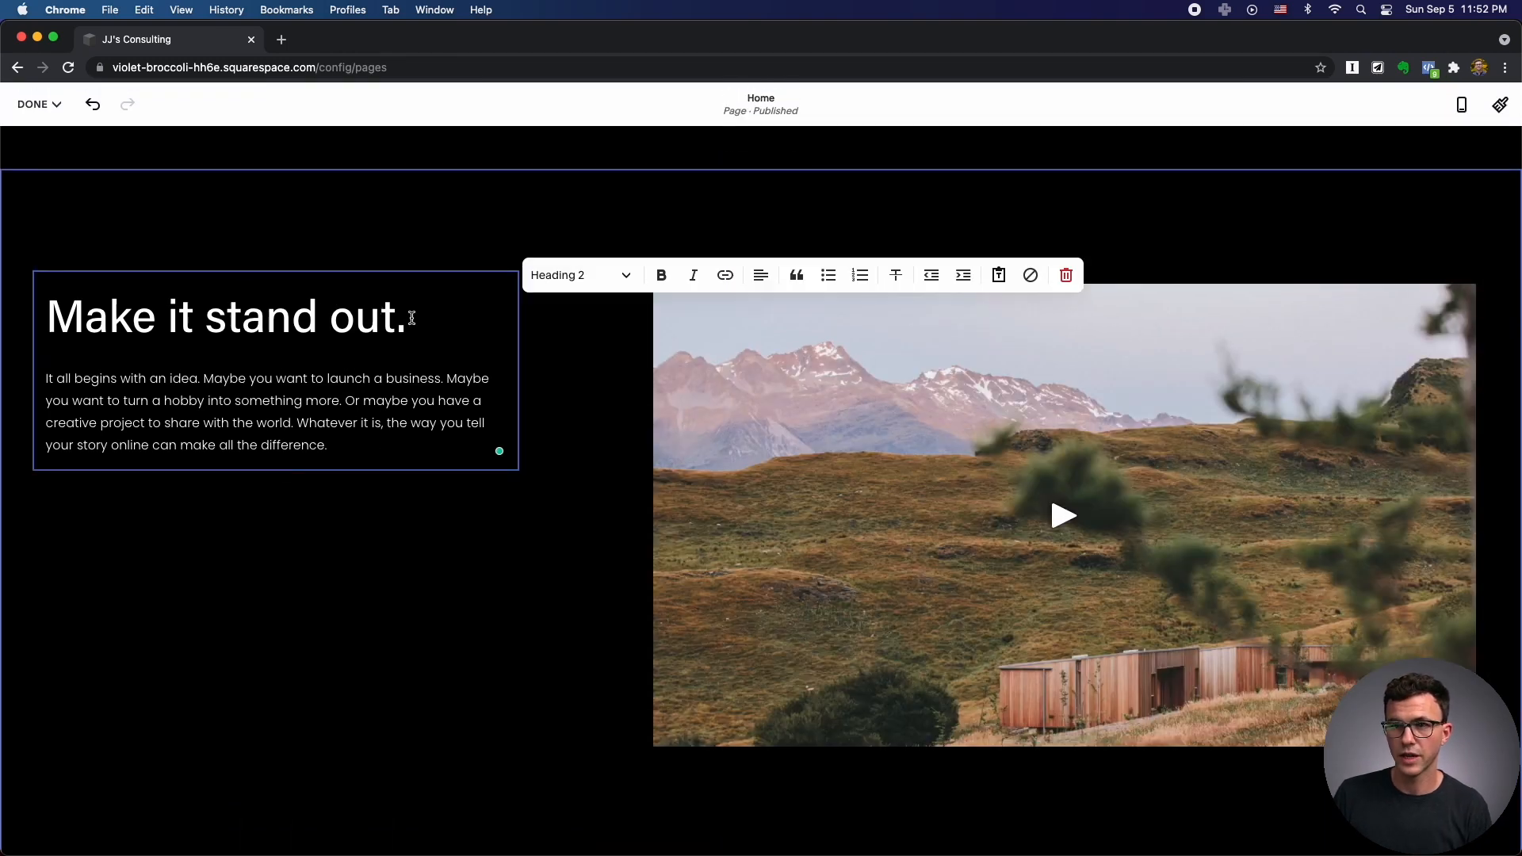
drag(412, 317, 61, 311)
text(Here)
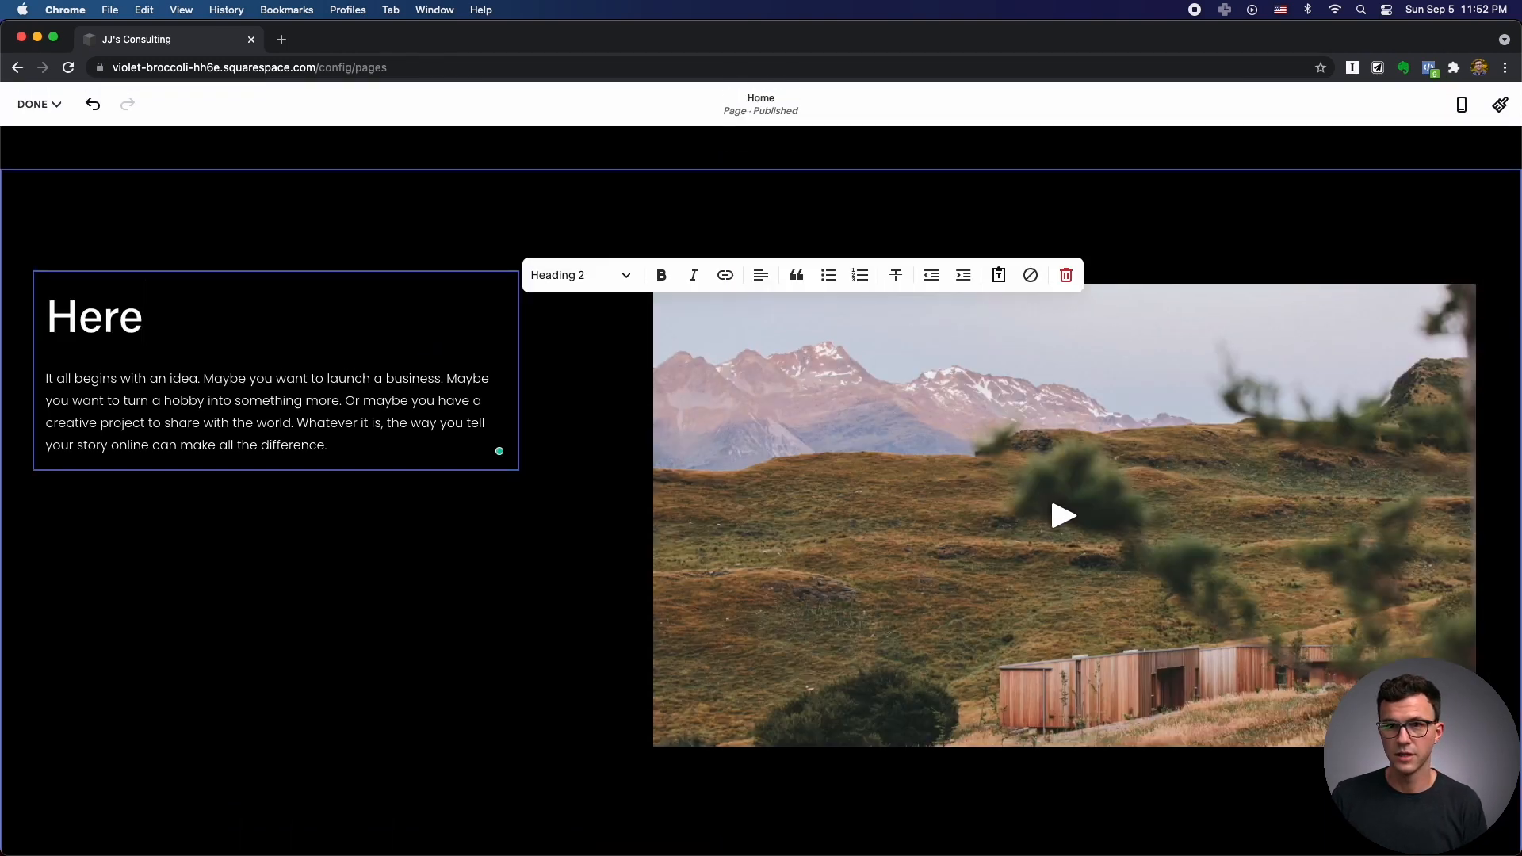
text( is my amazing)
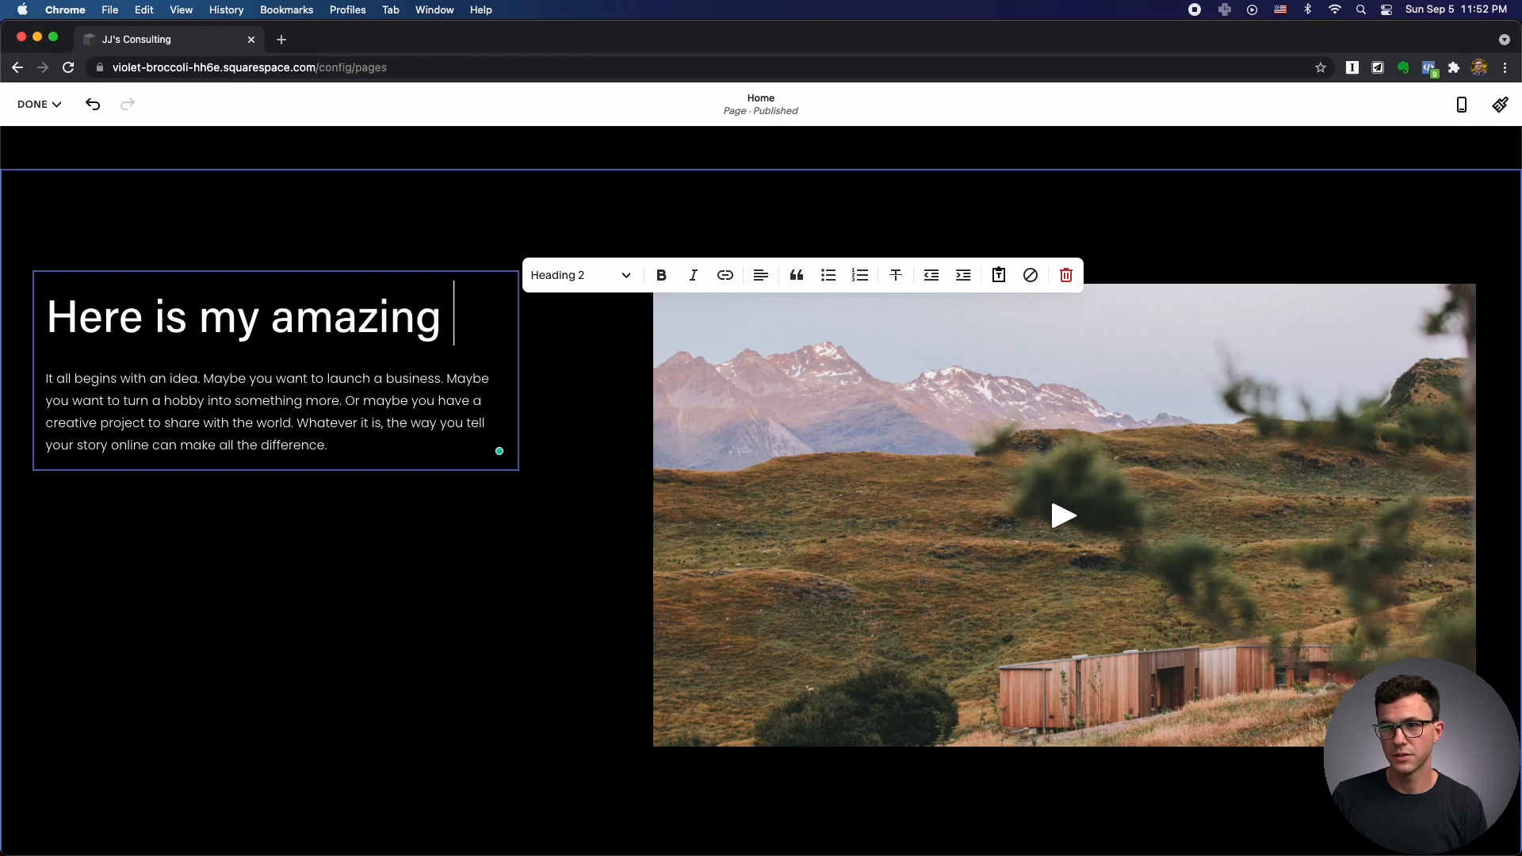
text( video)
text(!)
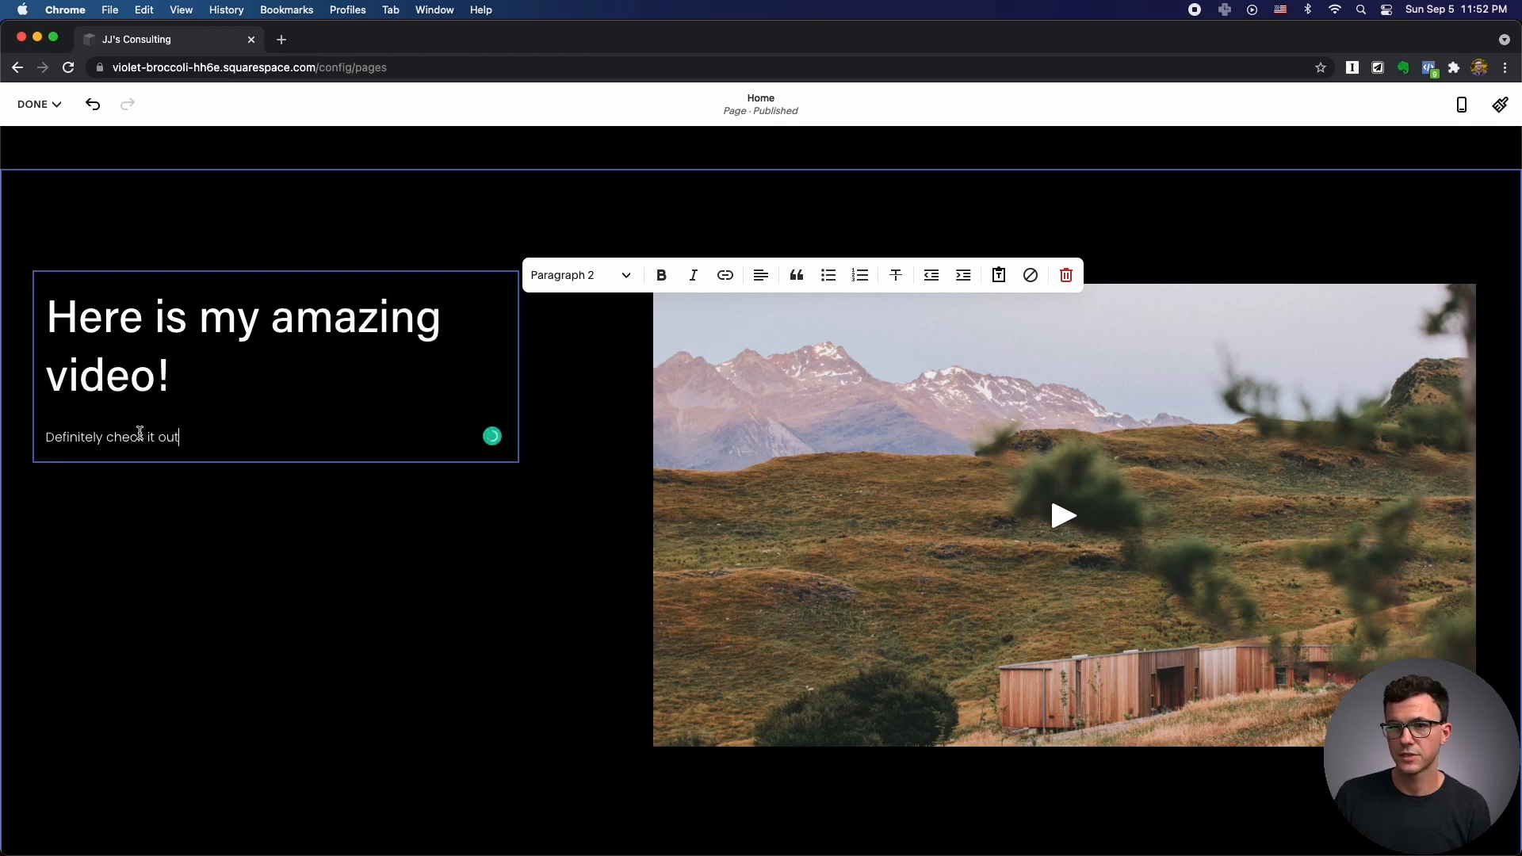
Right-align the 'Definitely check it out' paragraph and finish editing the text.
triple_click(137, 438)
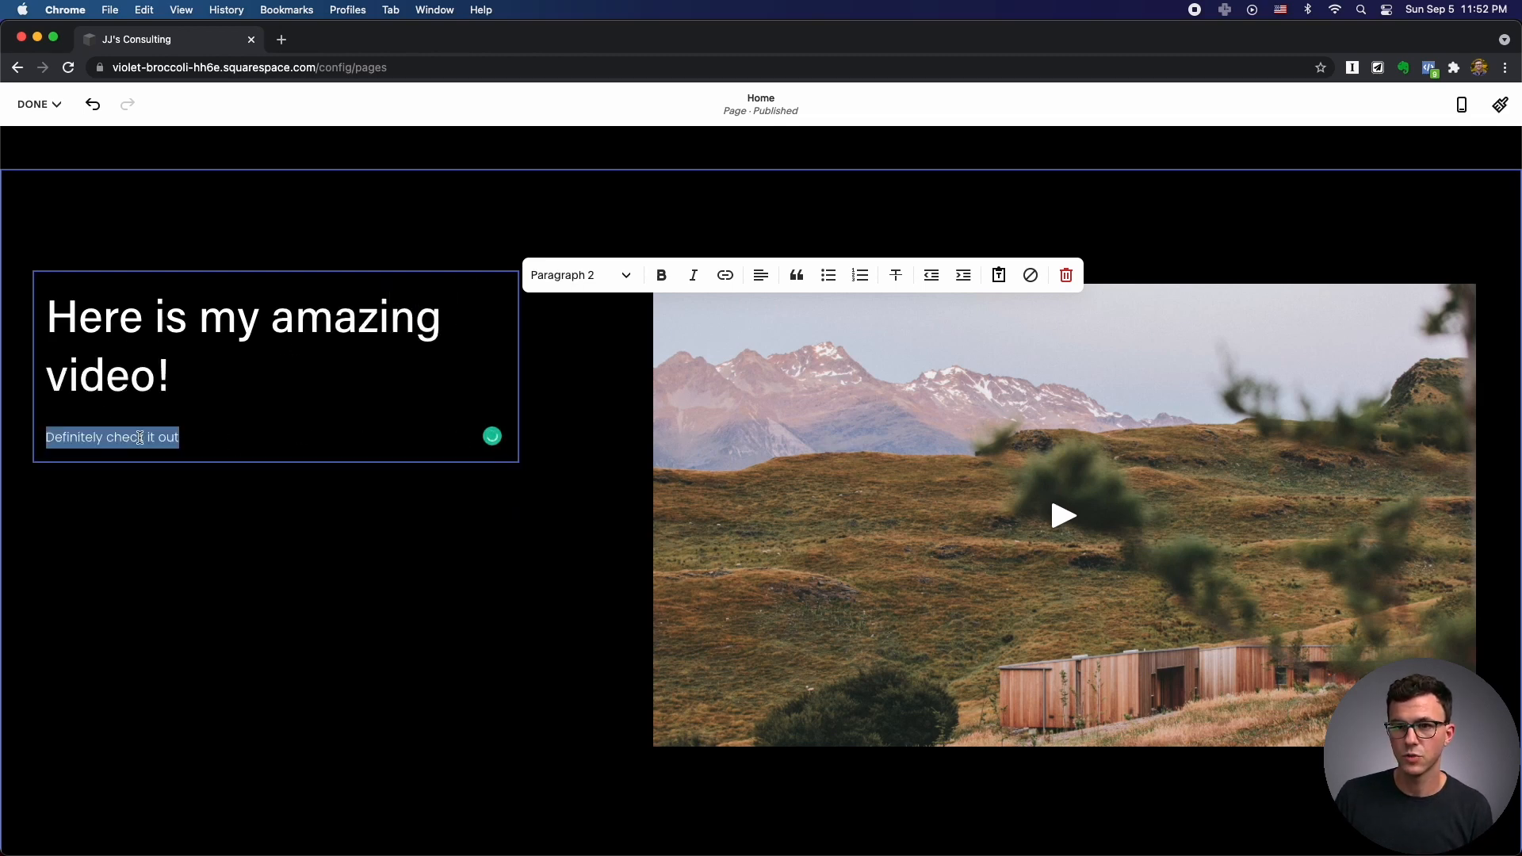
click(661, 277)
click(662, 277)
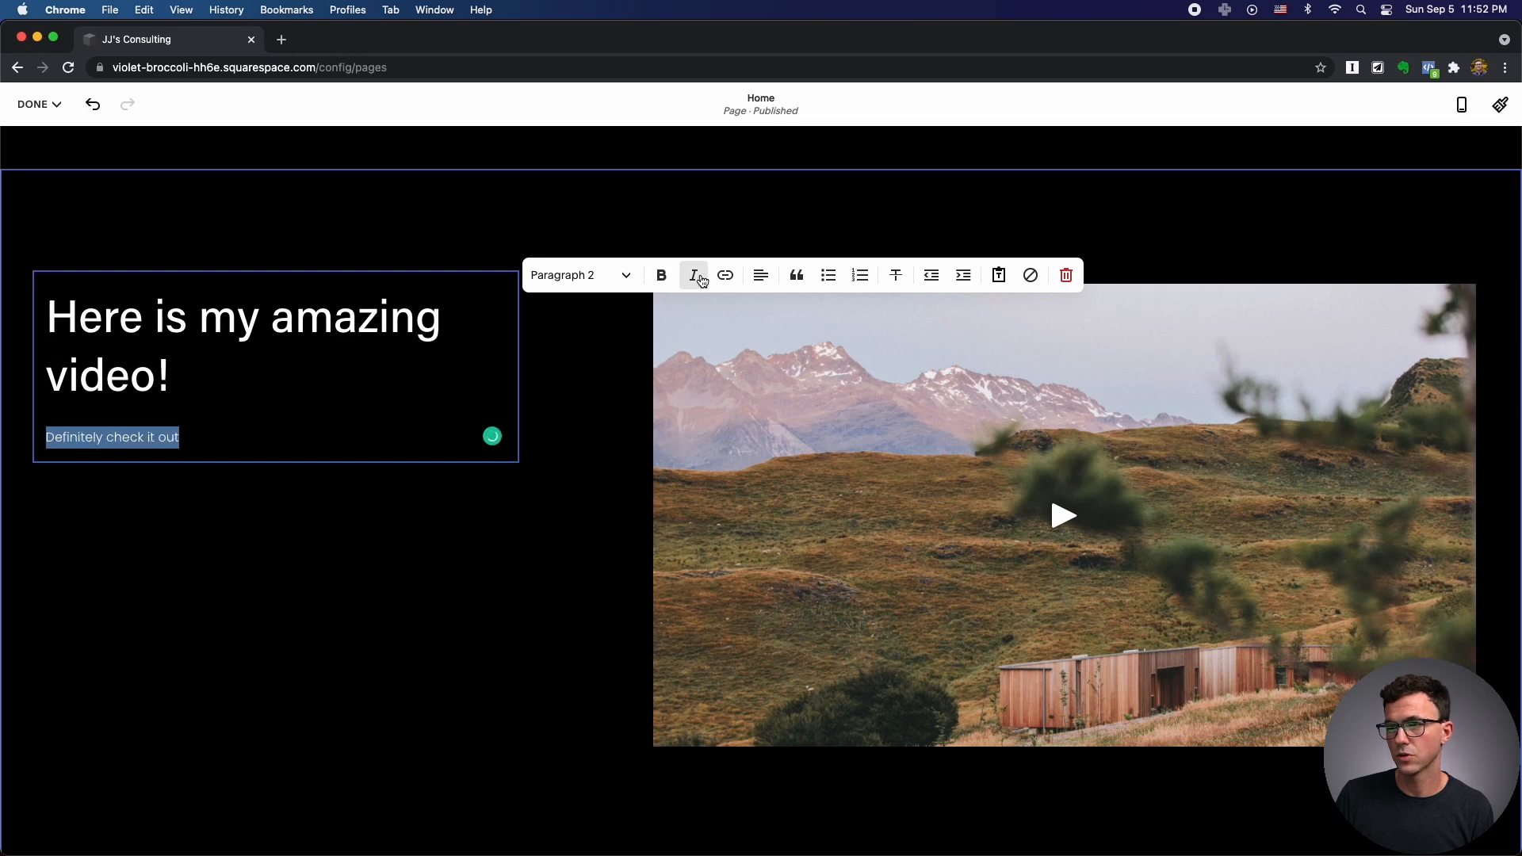
click(761, 275)
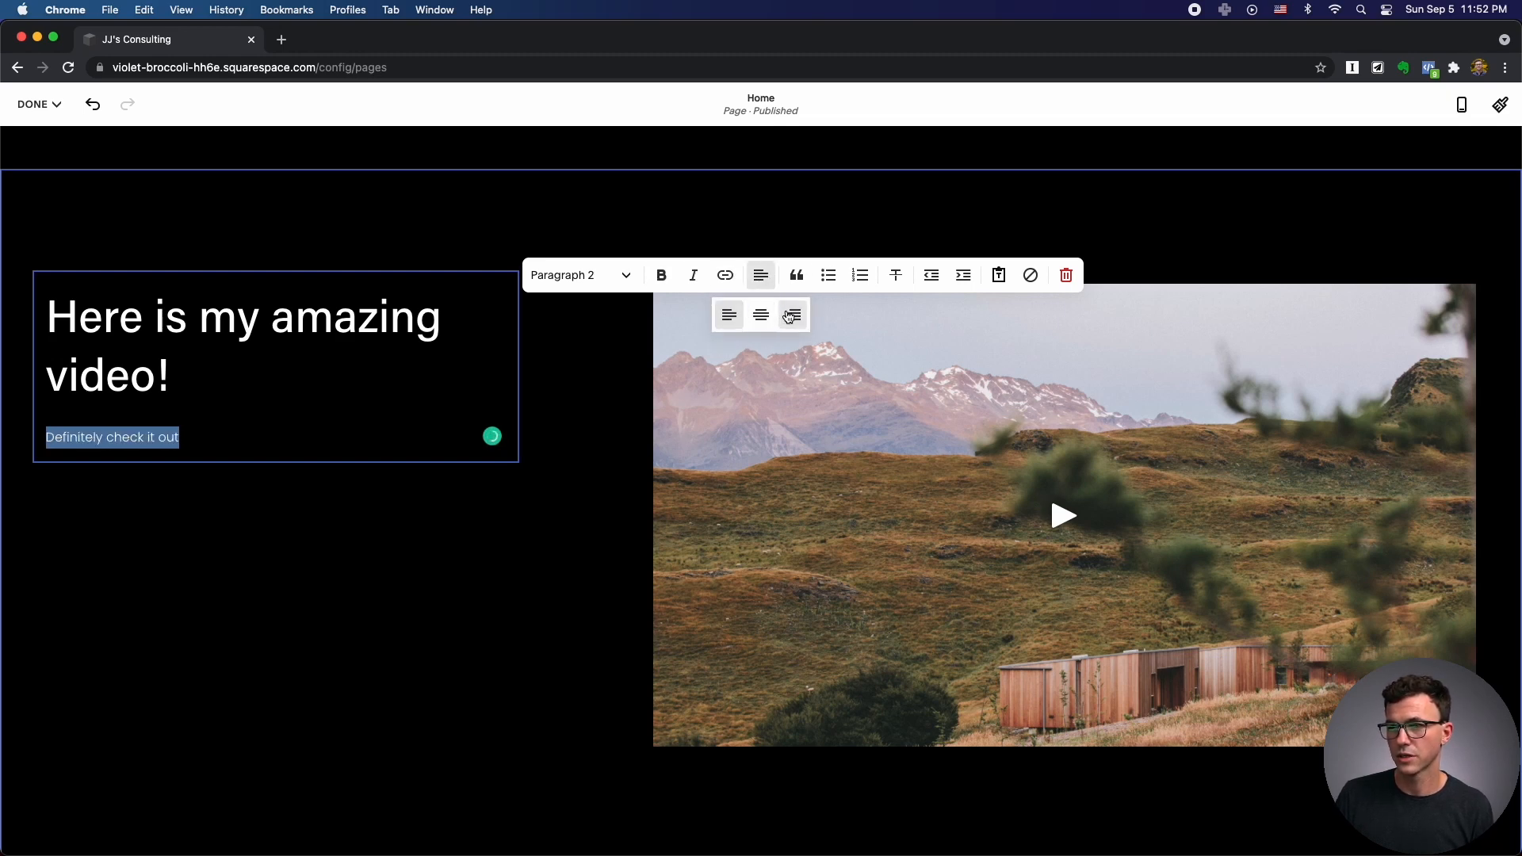
click(792, 314)
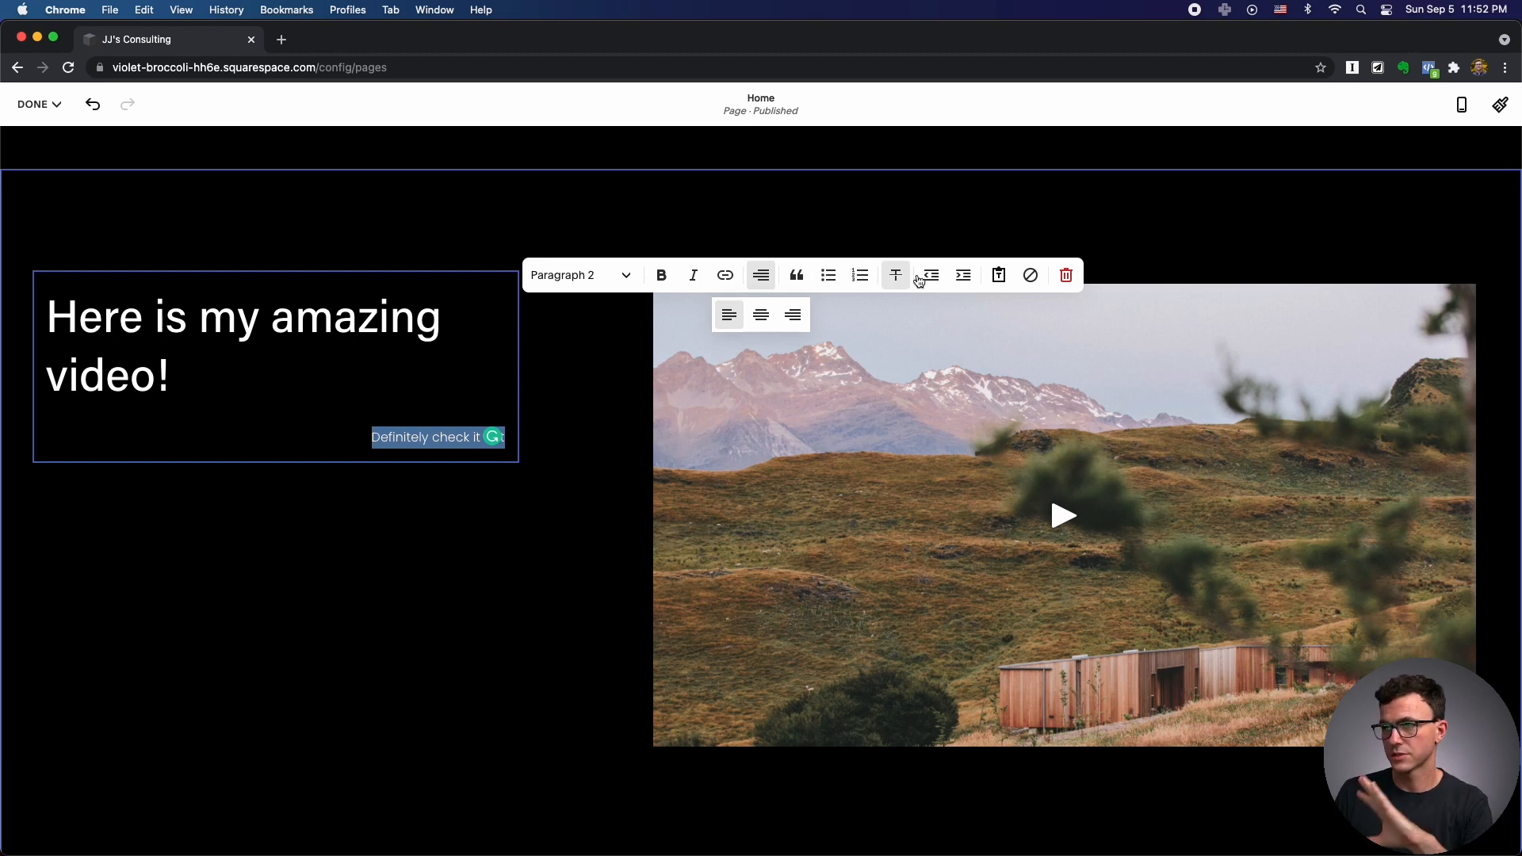
click(619, 275)
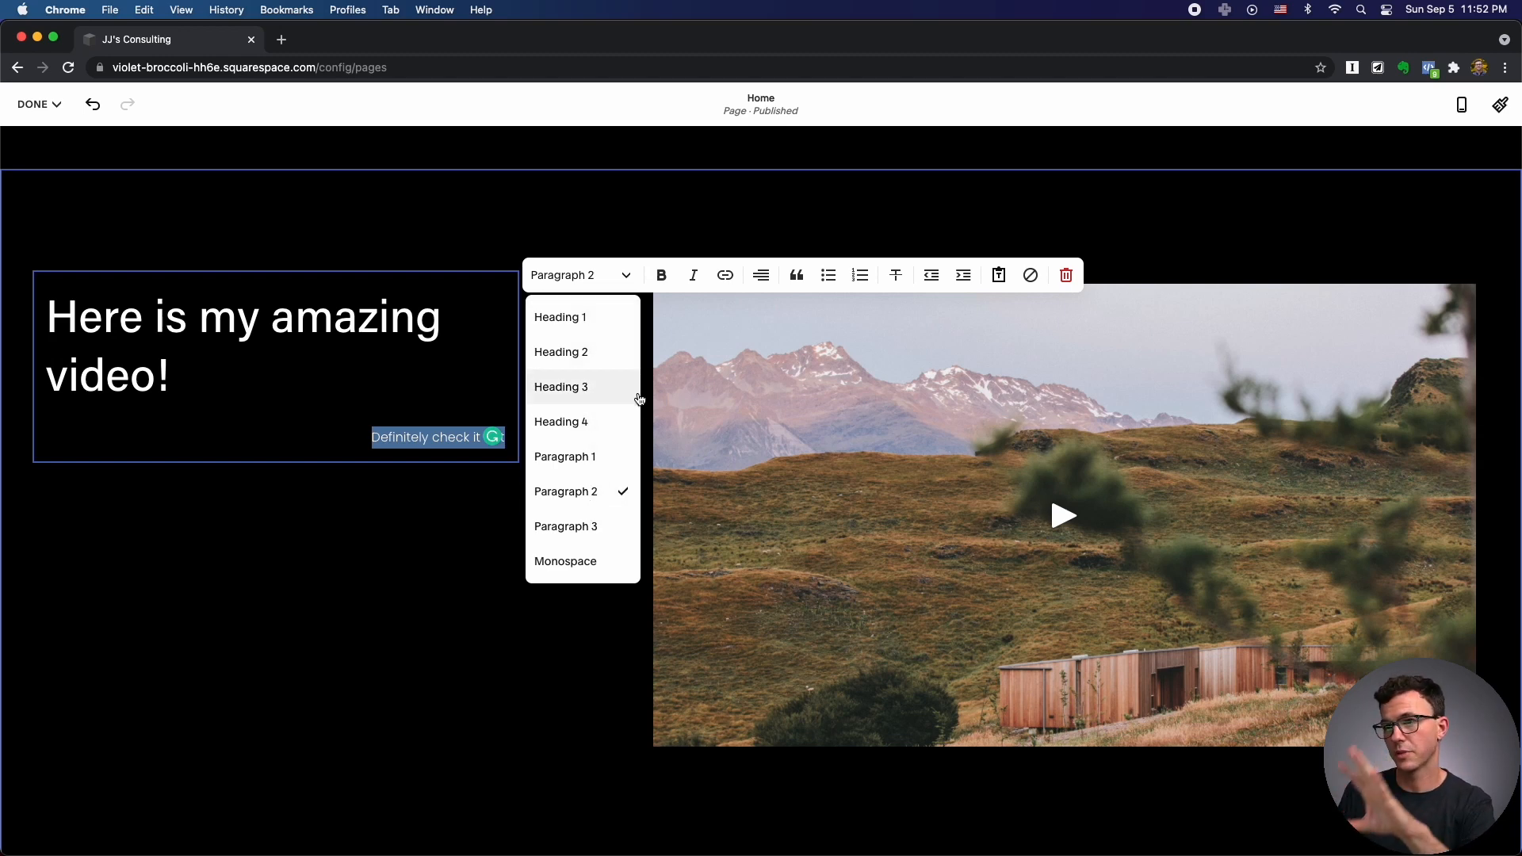
click(384, 547)
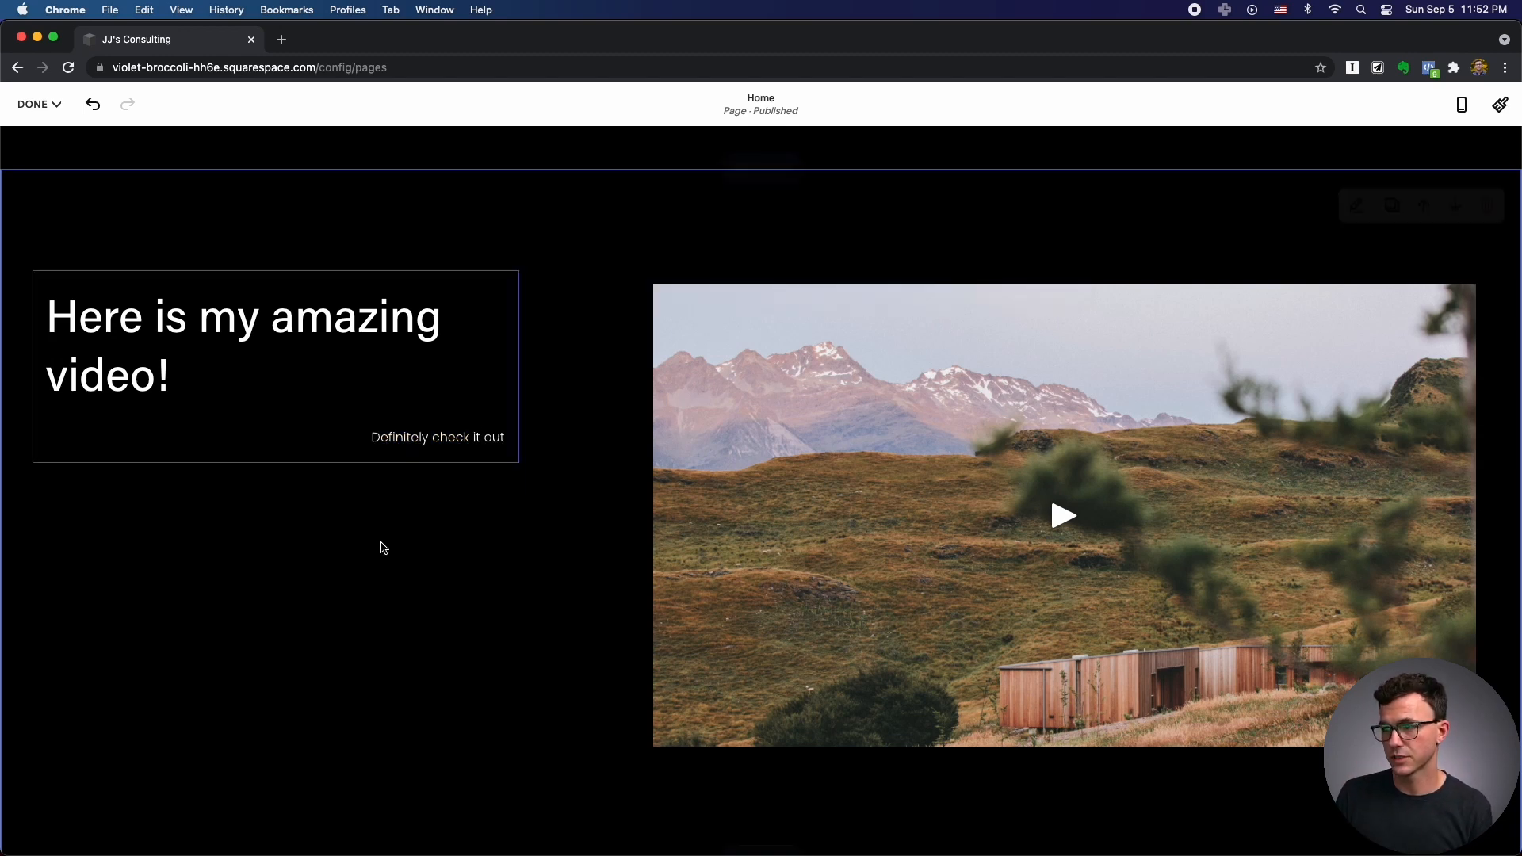
Open the video block's content settings.
click(979, 469)
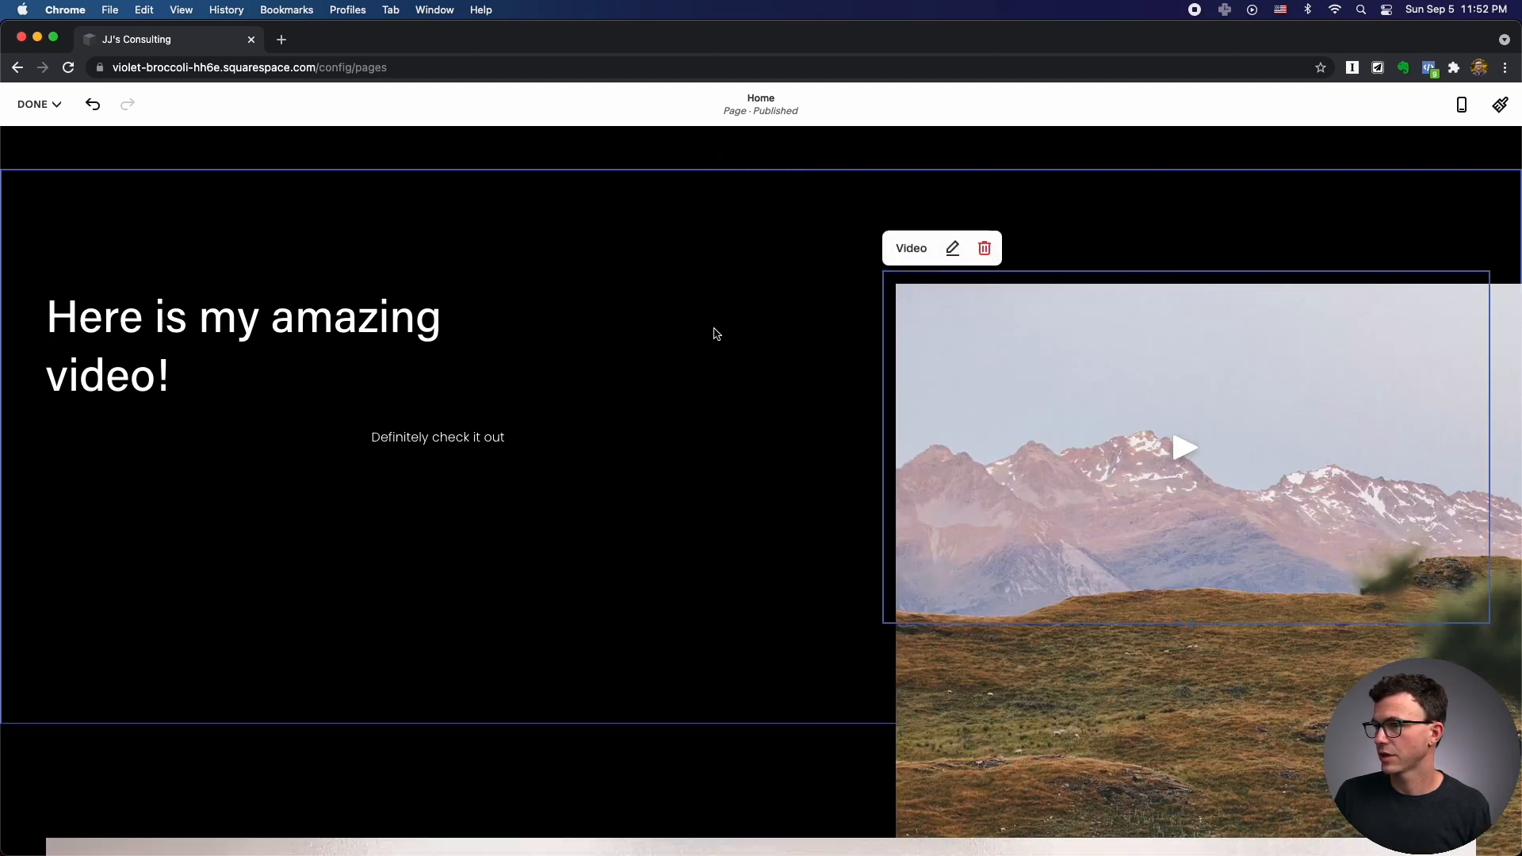
click(954, 250)
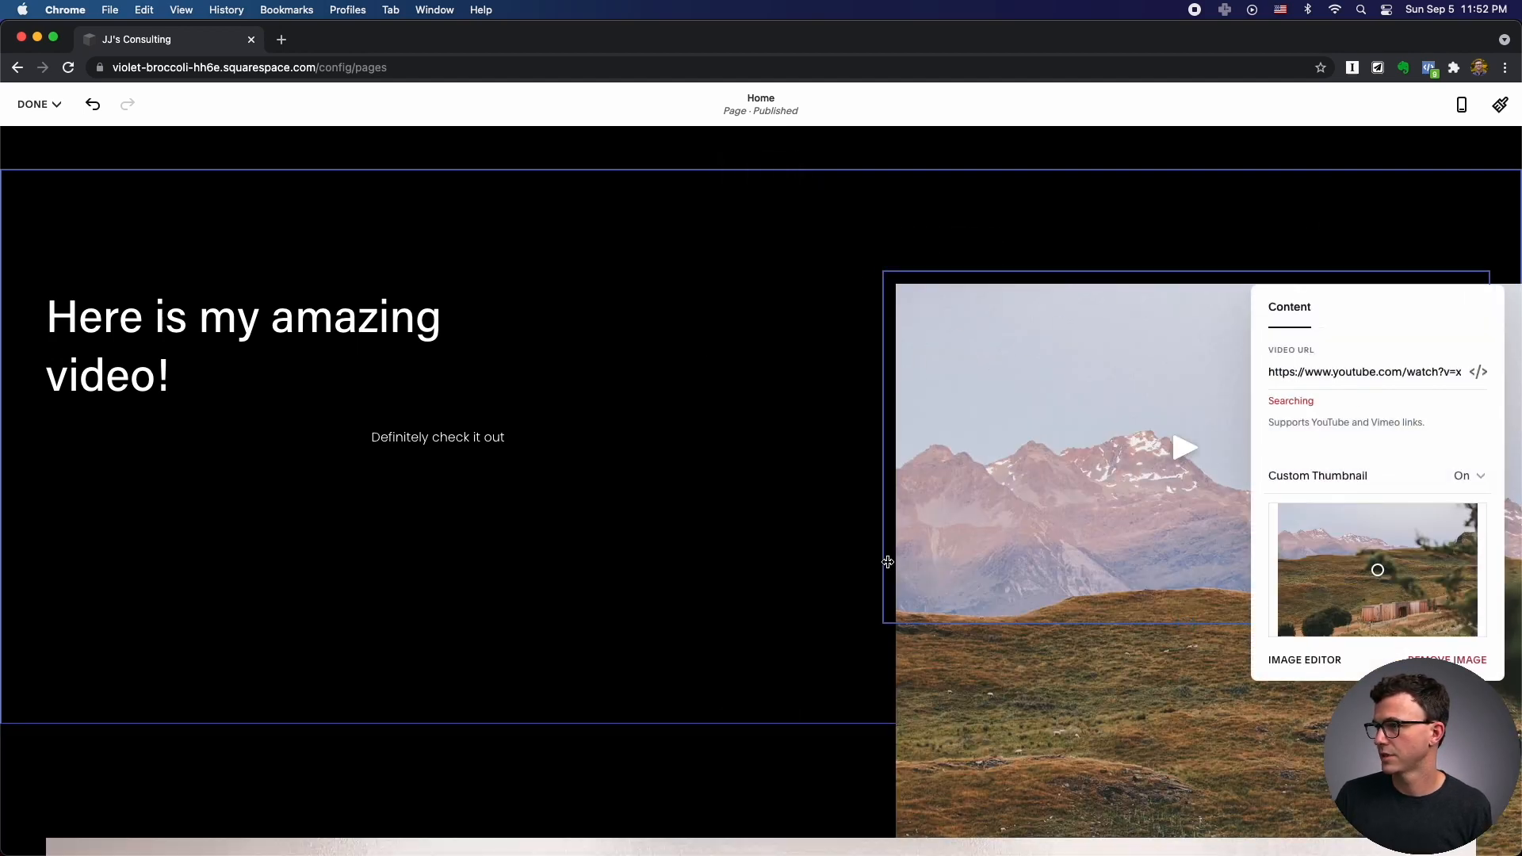
click(279, 39)
Copy the 'Email Automation with ConvertKit' video's short share link from the YouTube channel and return to the site editor.
text(yout)
key(Down)
key(Down)
key(Down)
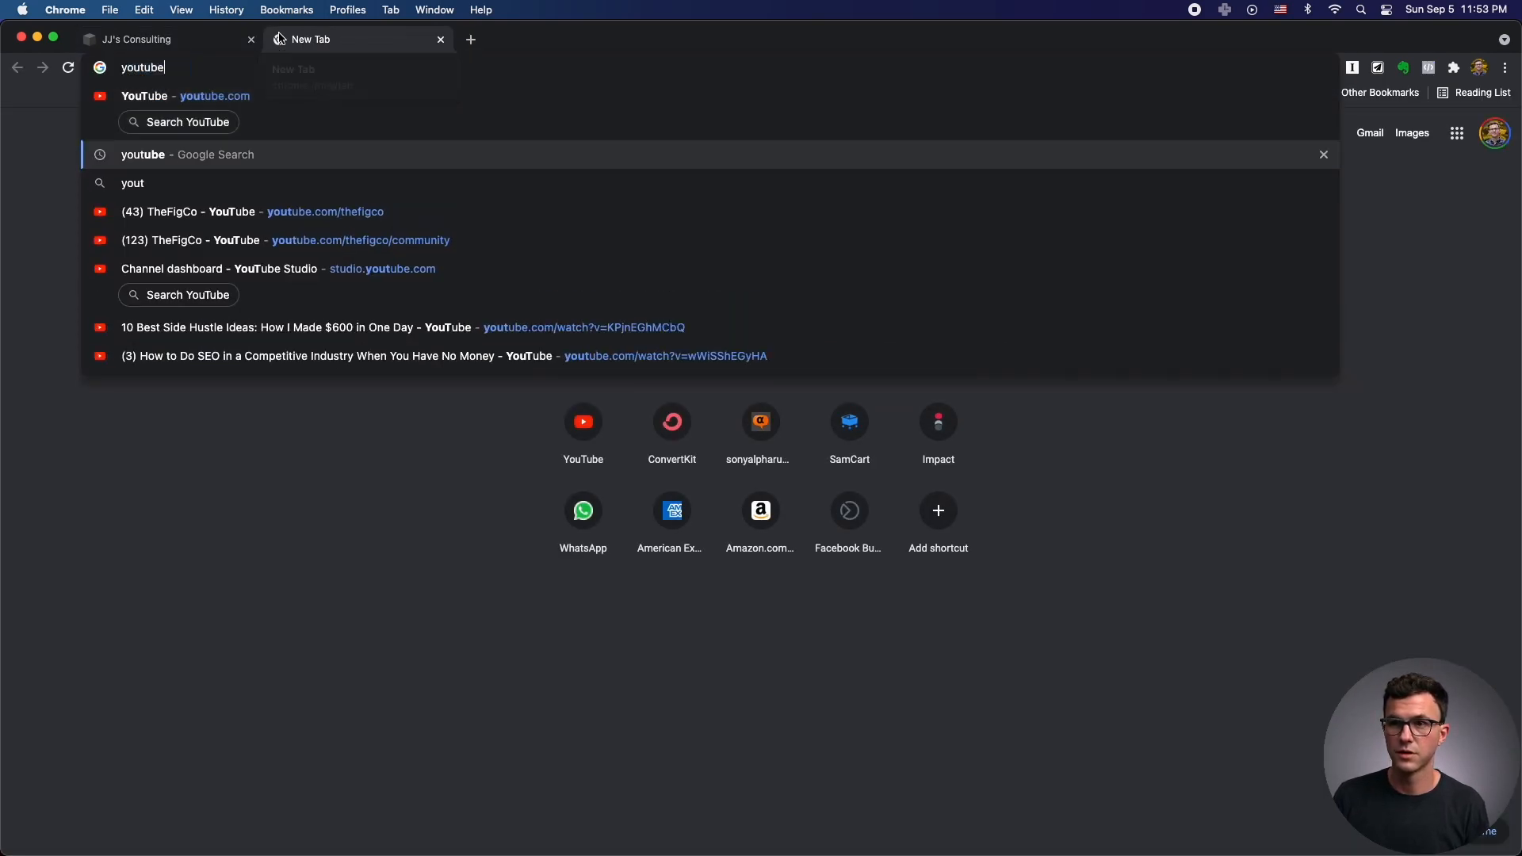
key(Return)
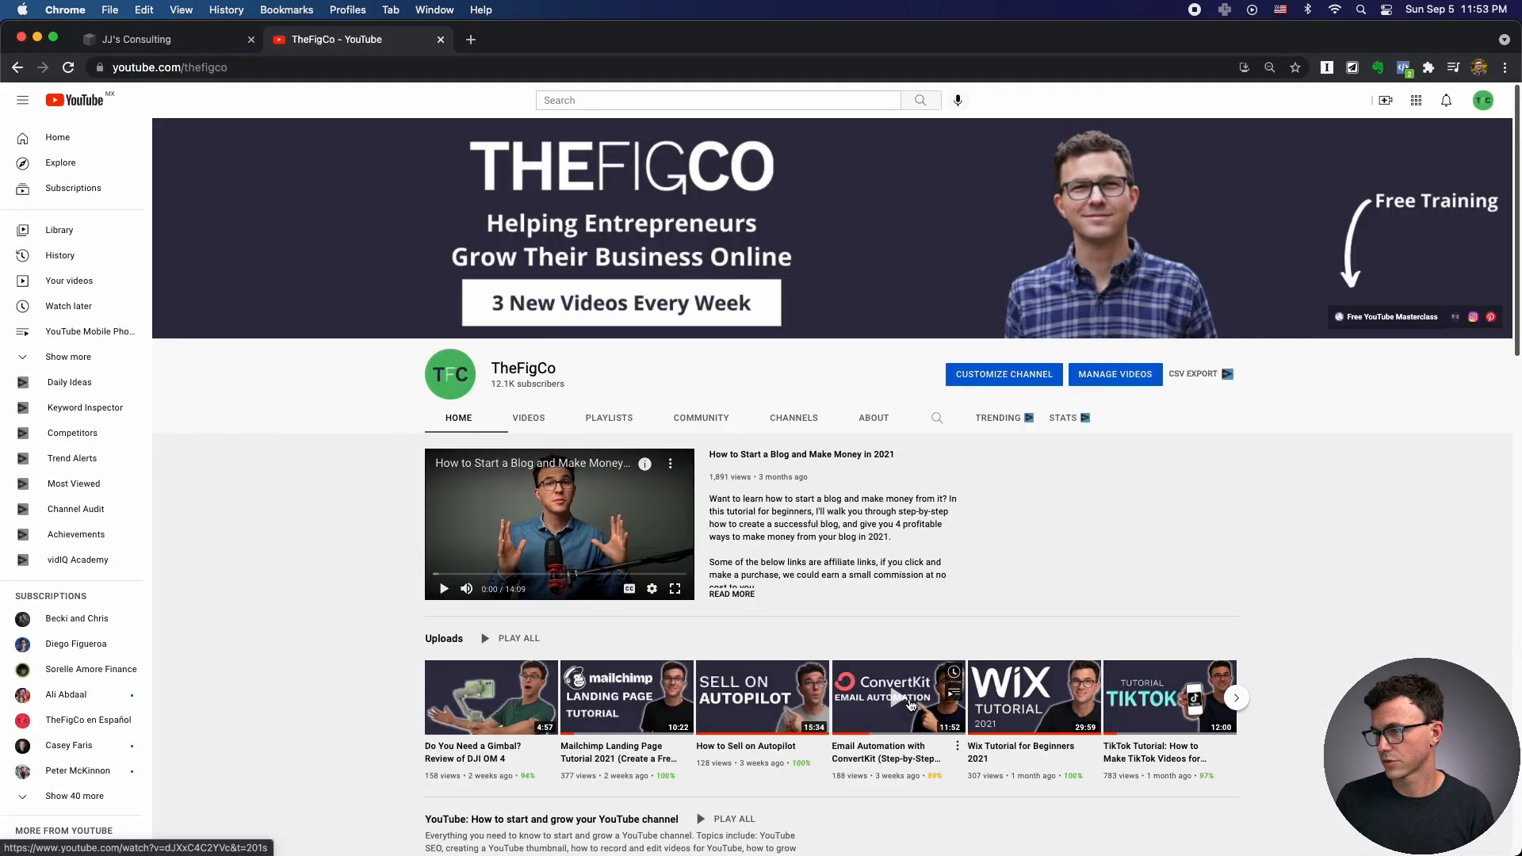
click(895, 697)
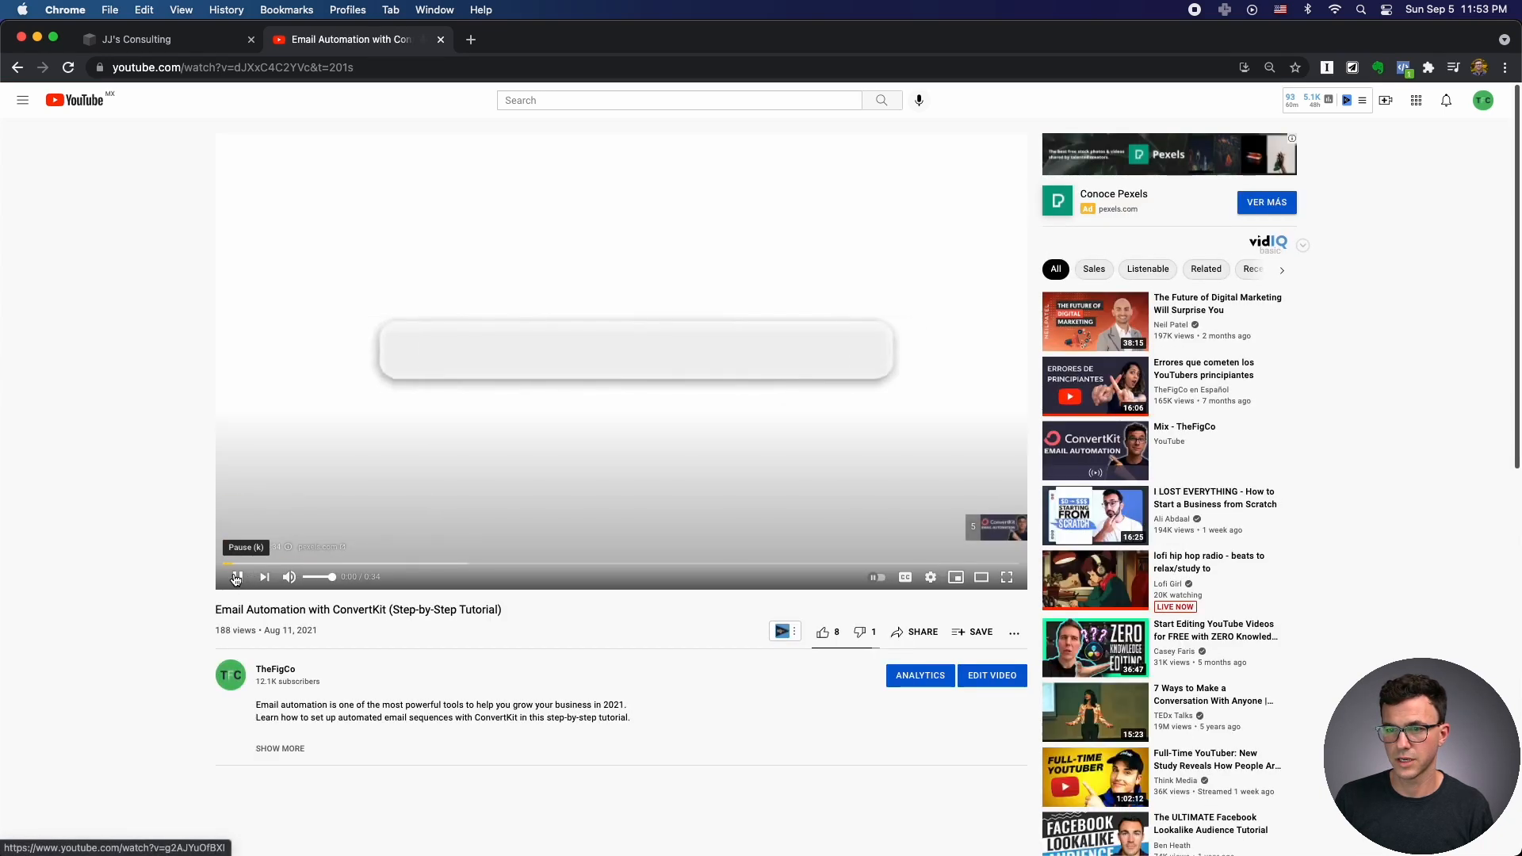
click(910, 638)
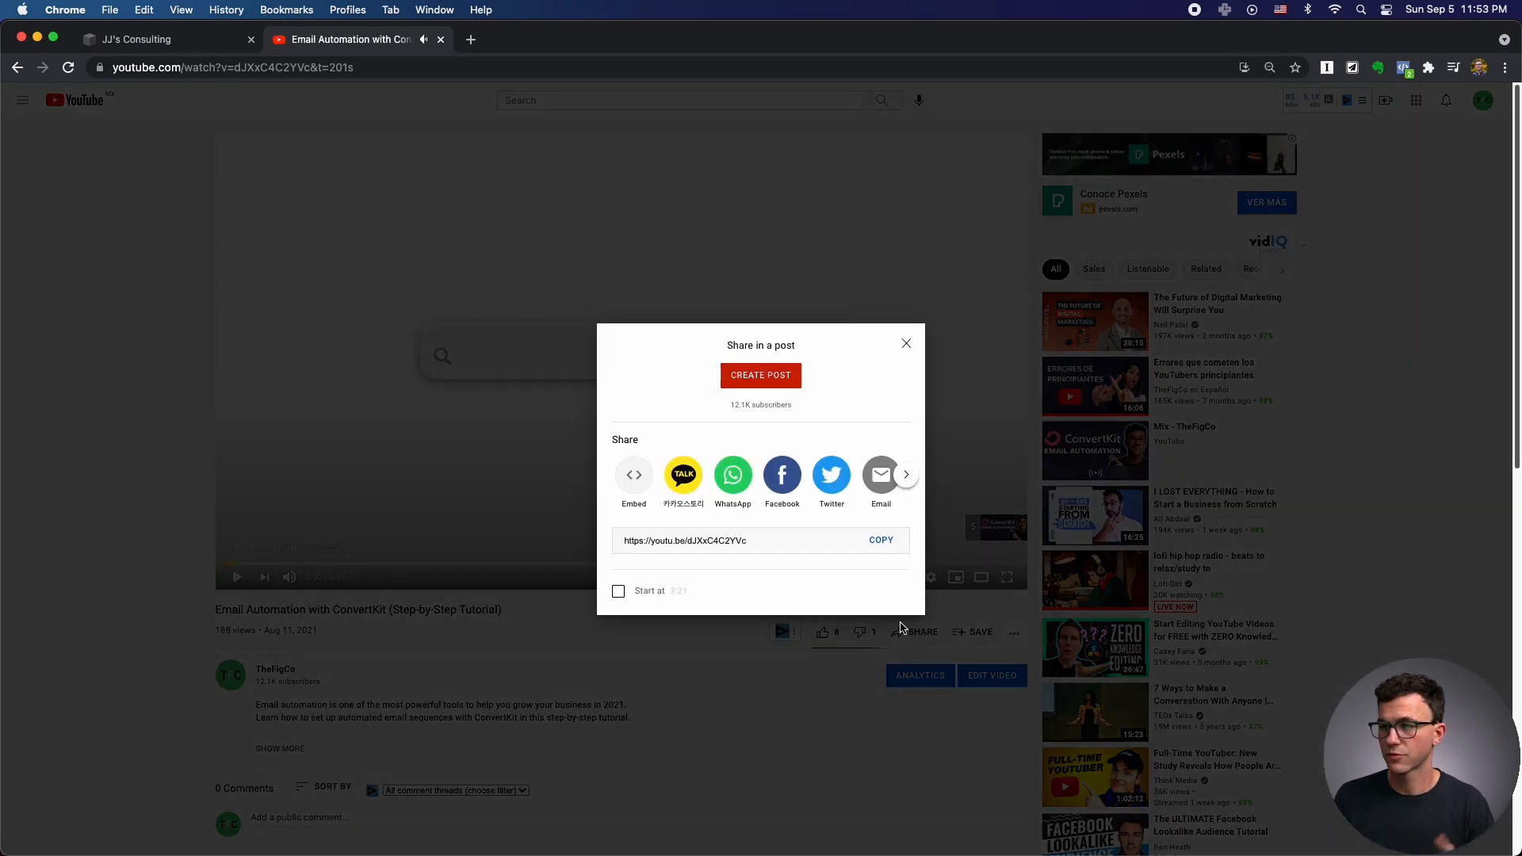
click(881, 542)
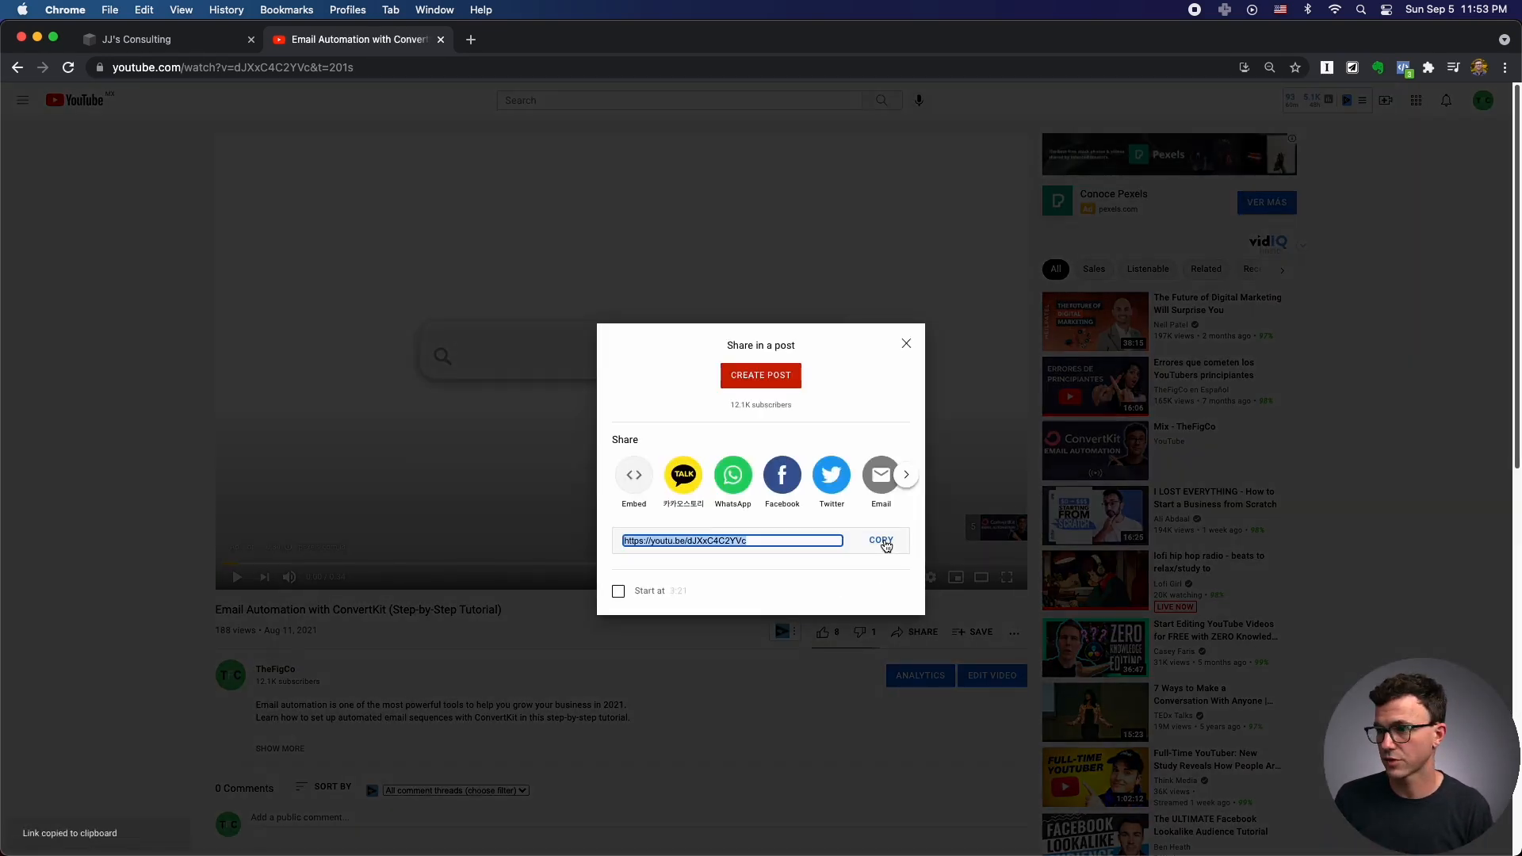
click(115, 41)
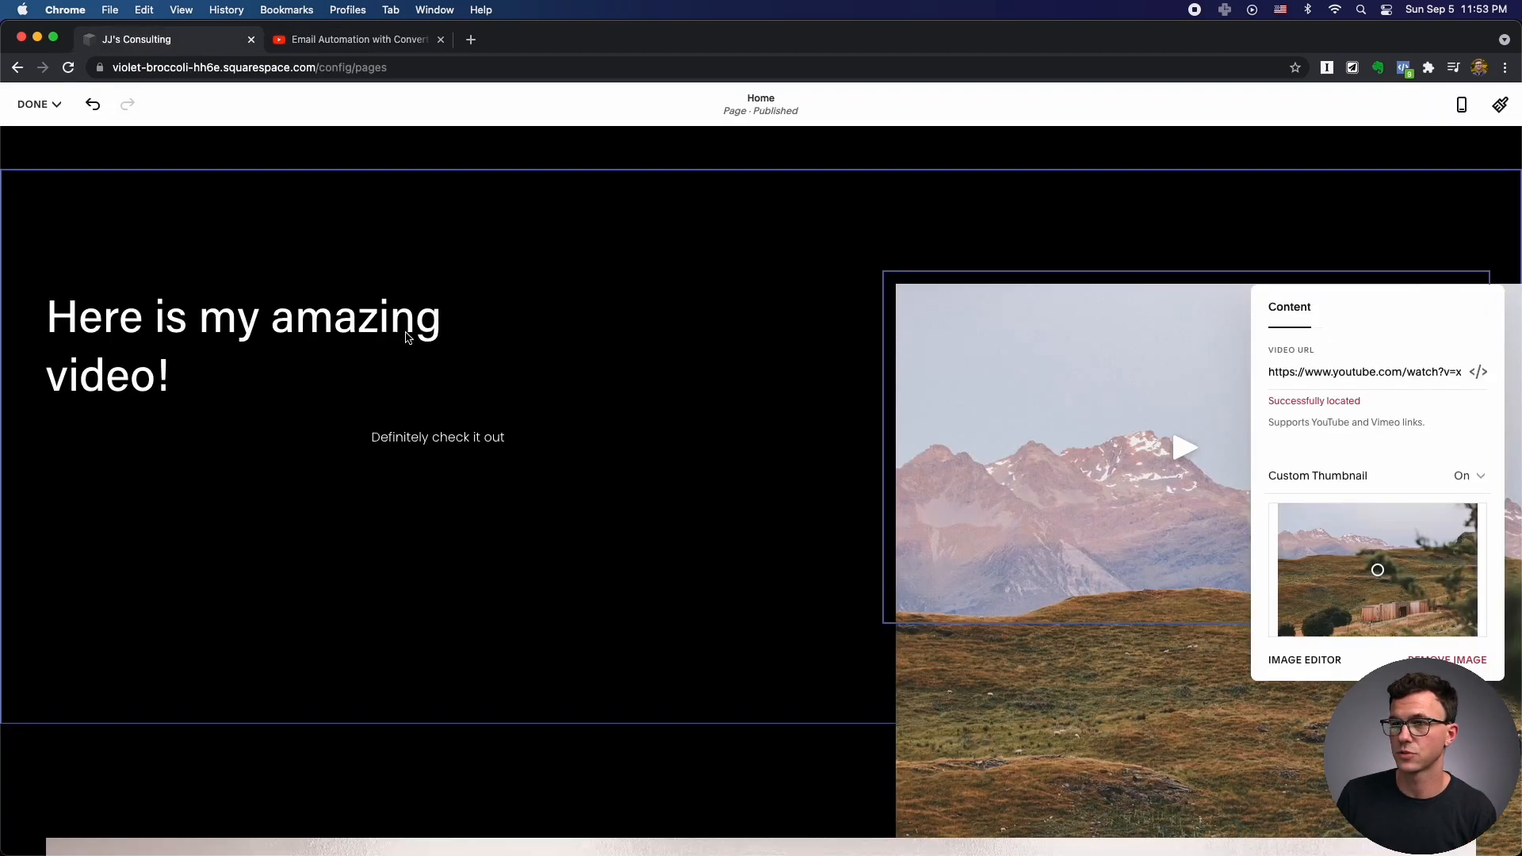
Replace the old Video URL with the pasted youtu.be ConvertKit link and close the Content panel.
double_click(1316, 372)
double_click(1367, 375)
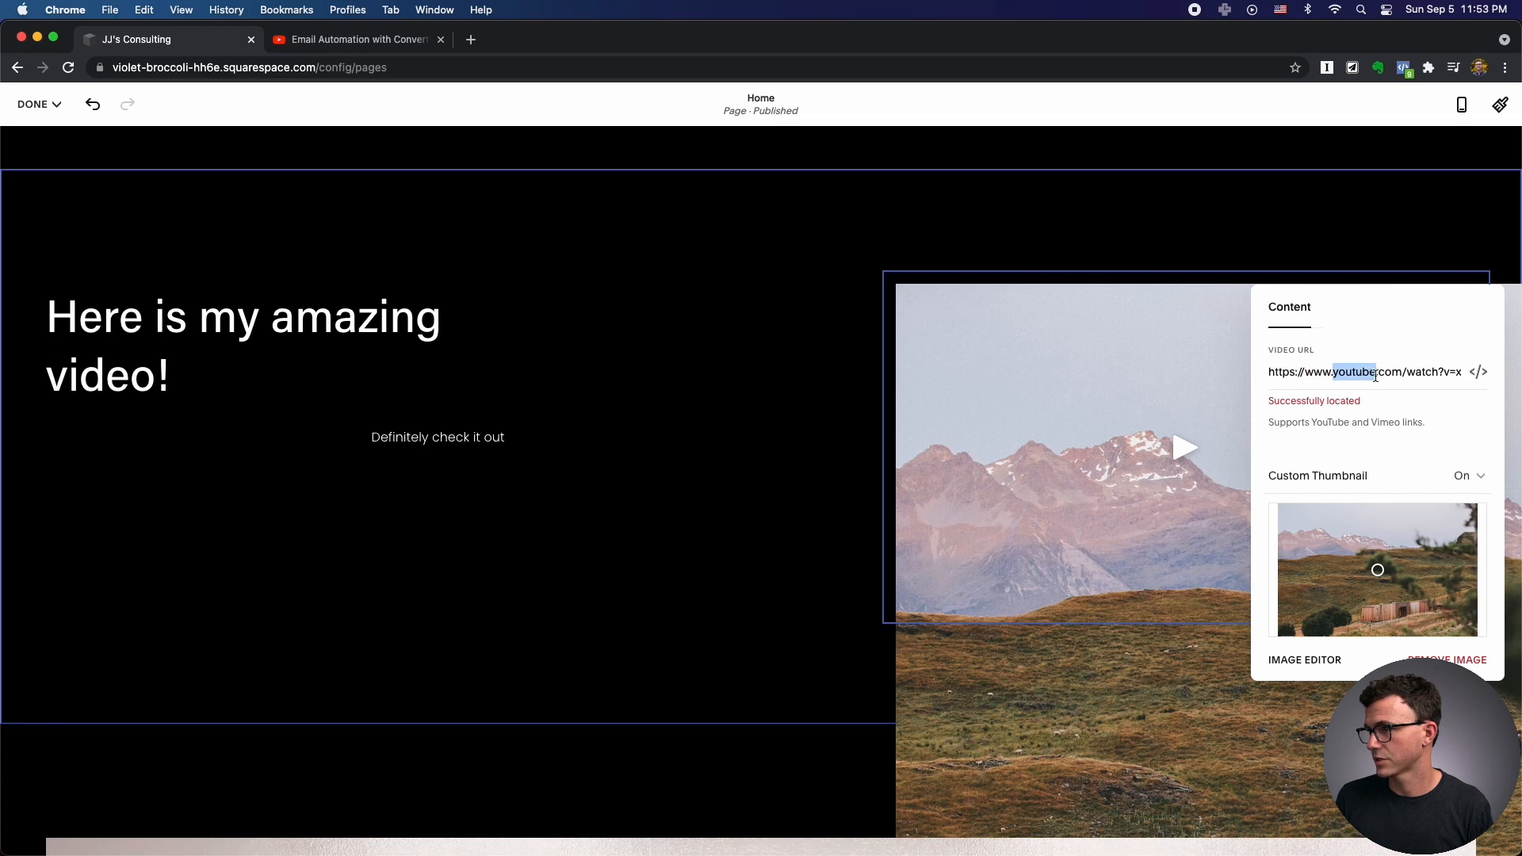
key(super+a)
key(BackSpace)
key(super+v)
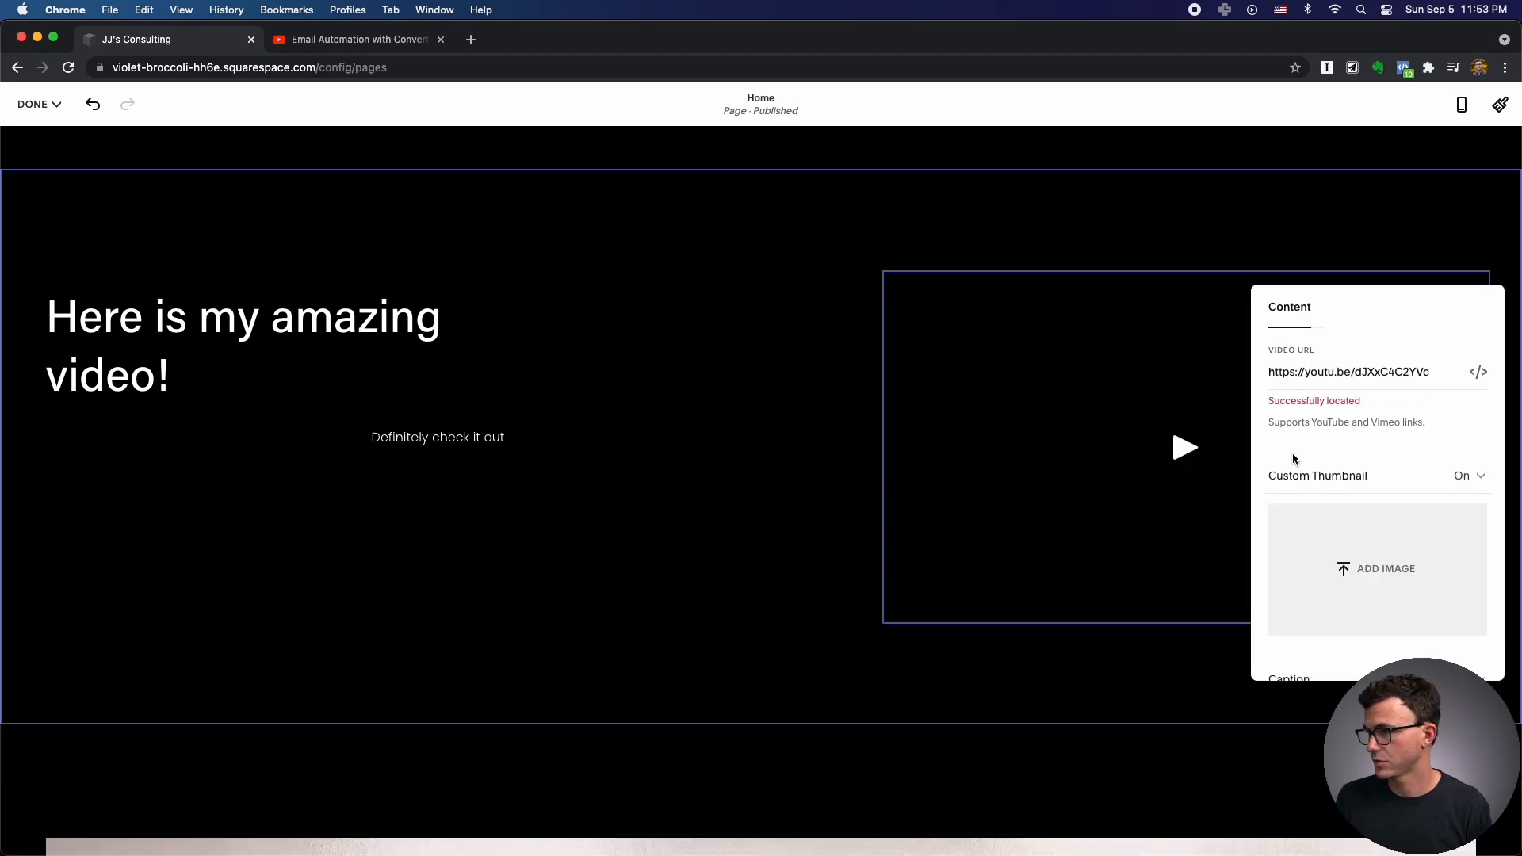
scroll(1177, 450, down, 5)
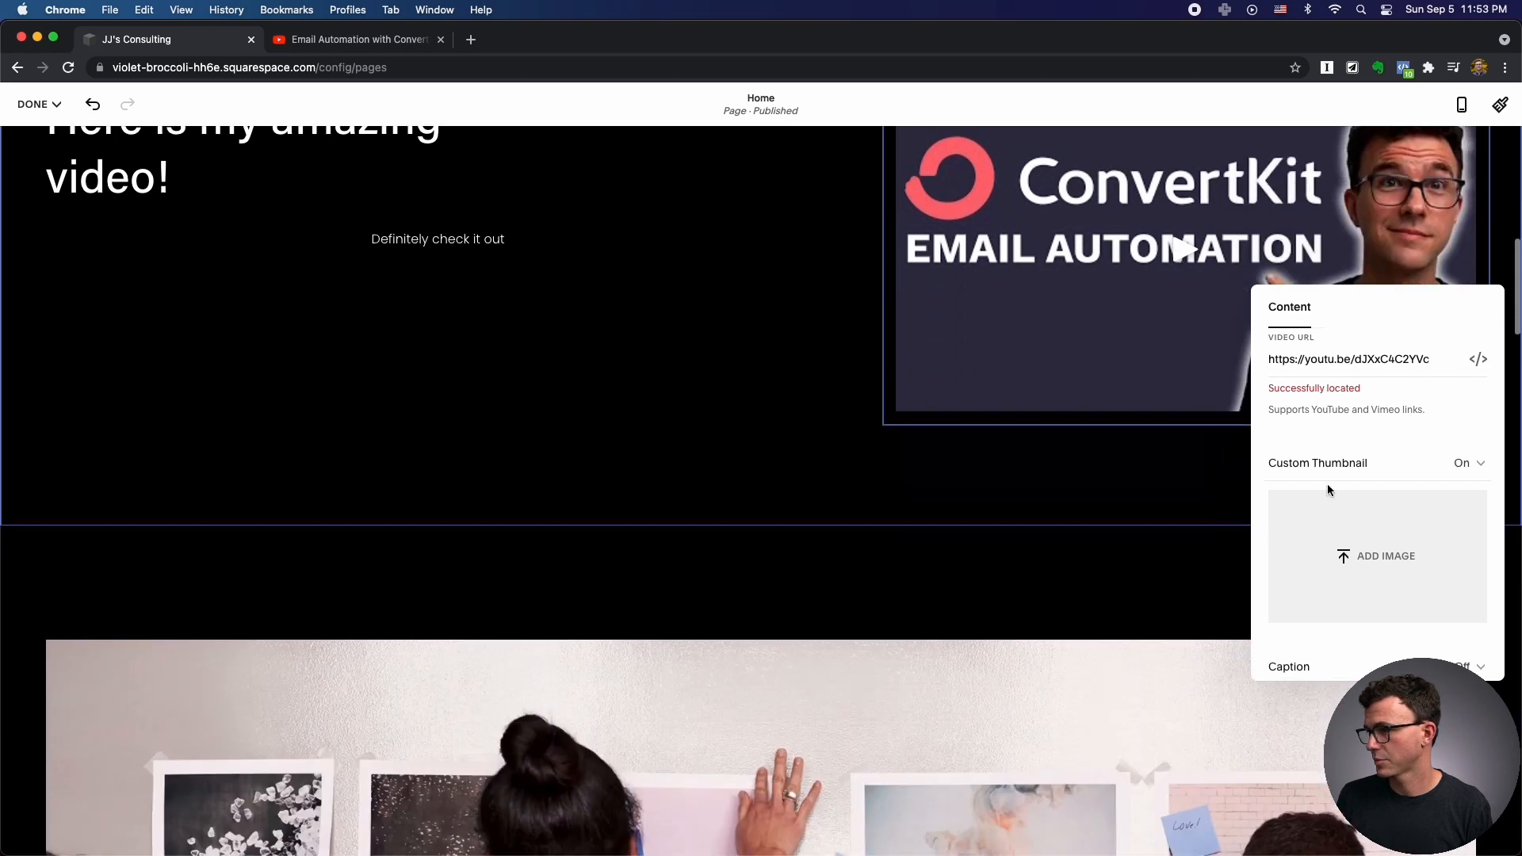
click(851, 392)
scroll(845, 391, up, 10)
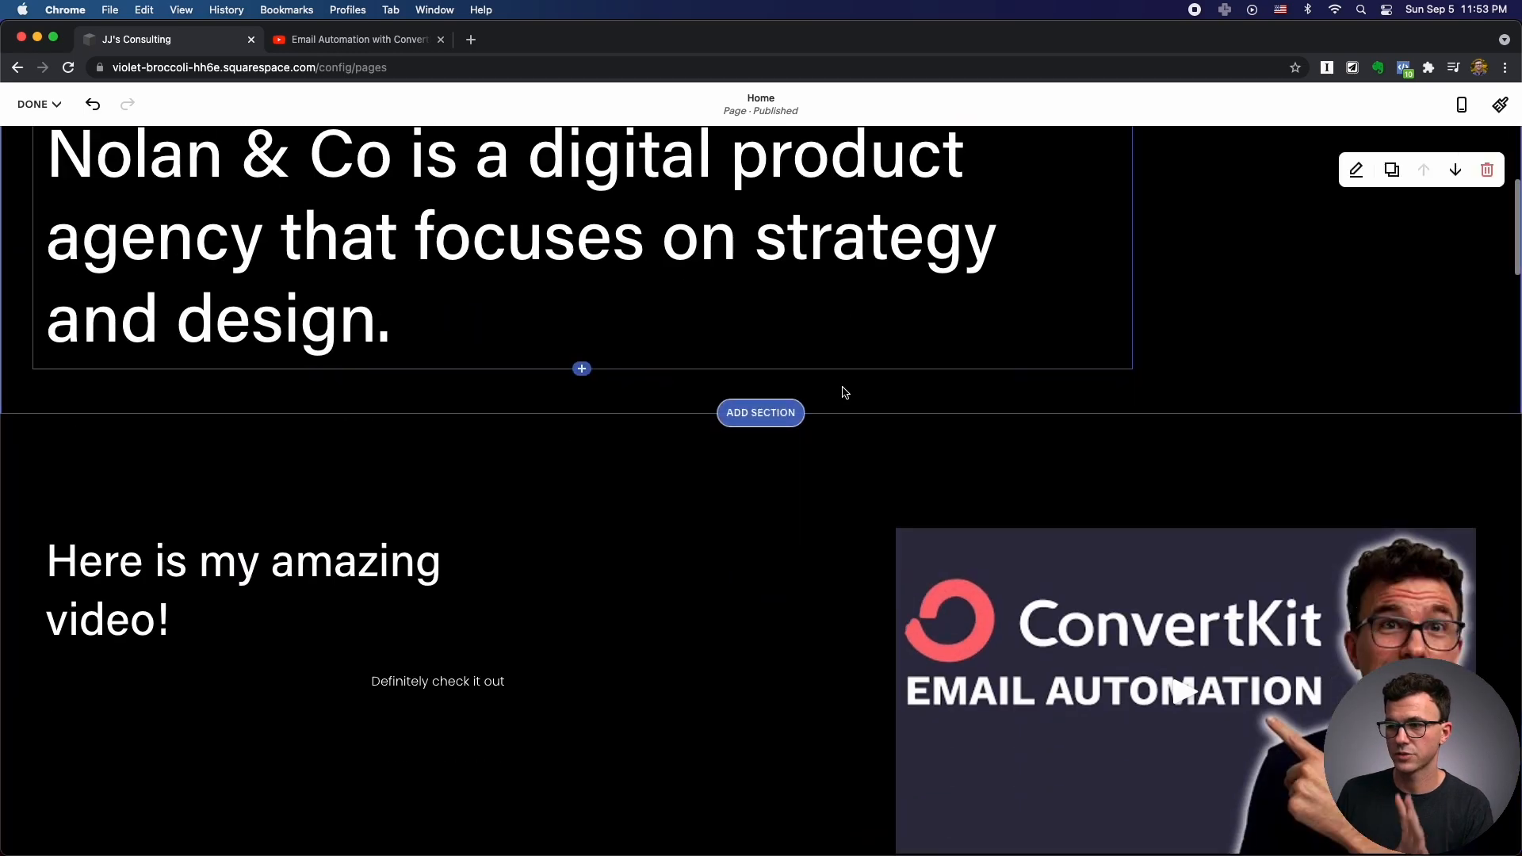
scroll(845, 392, down, 7)
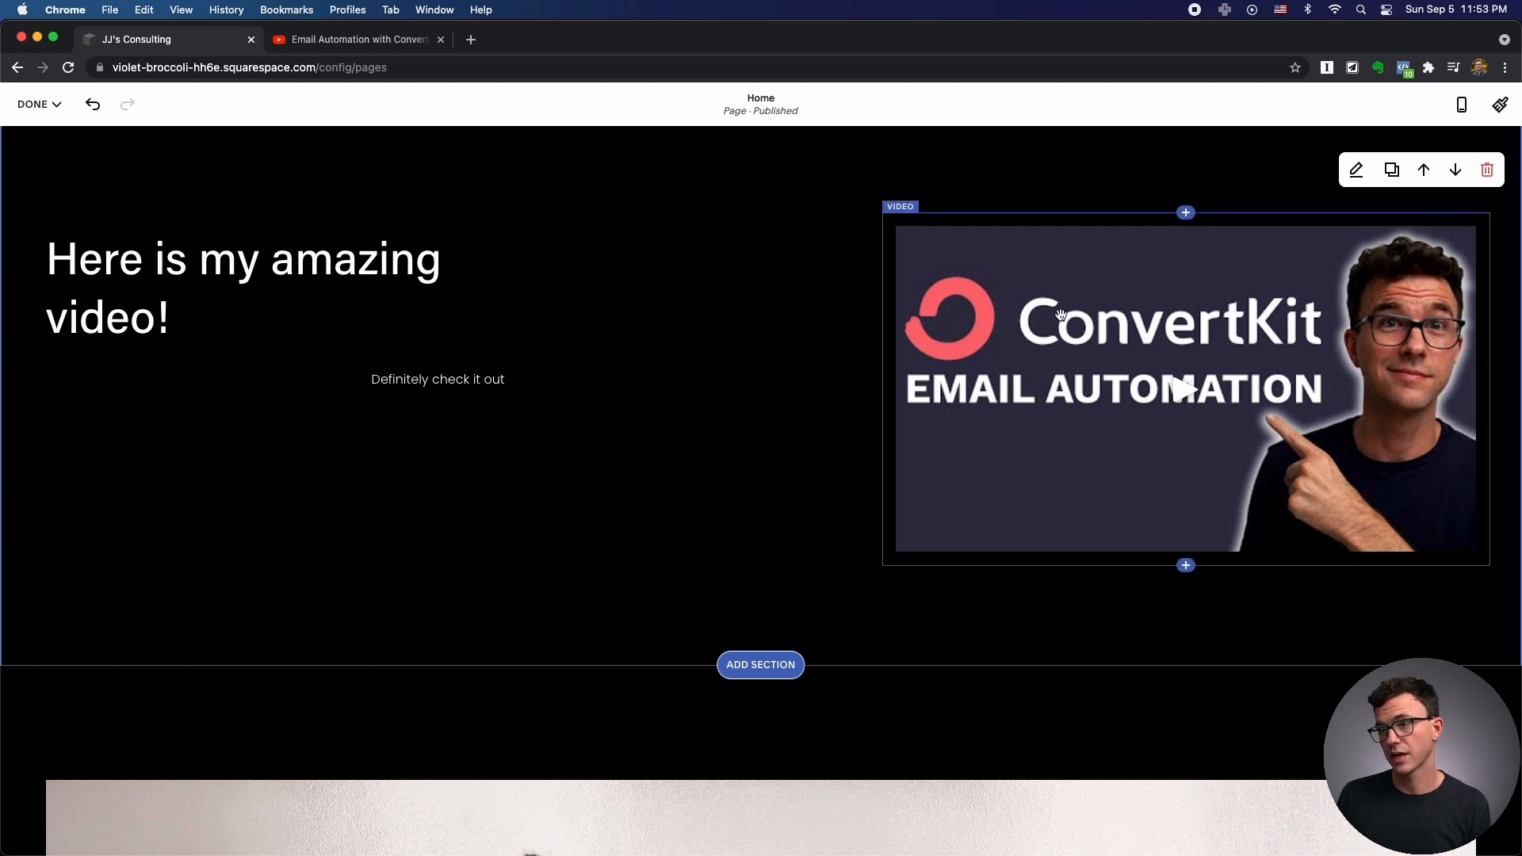
Narrow and reposition the spacer so the heading fits on one line beside the video.
click(622, 234)
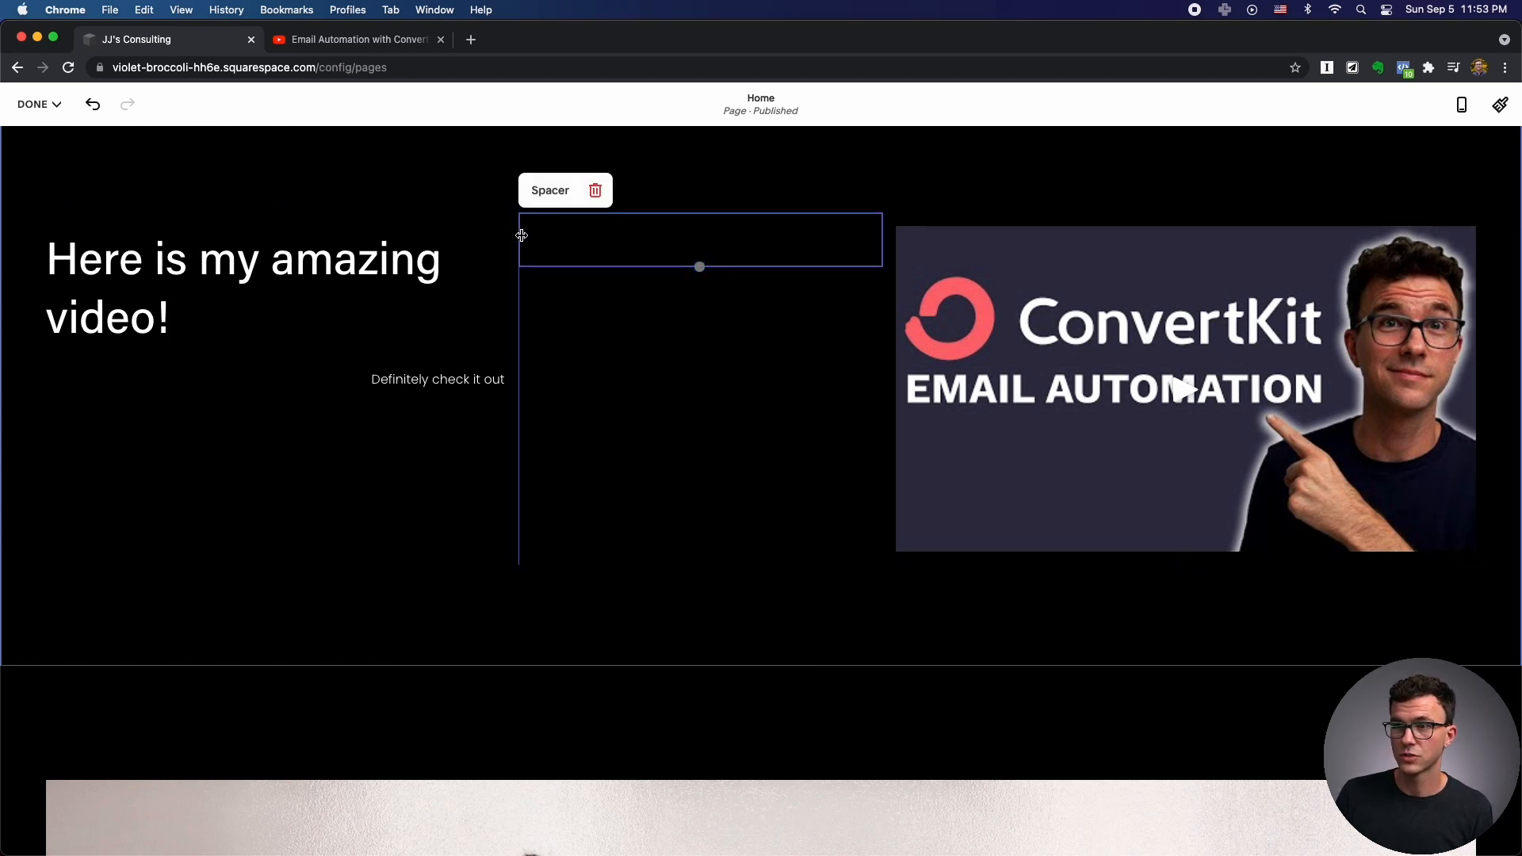
drag(566, 238, 722, 247)
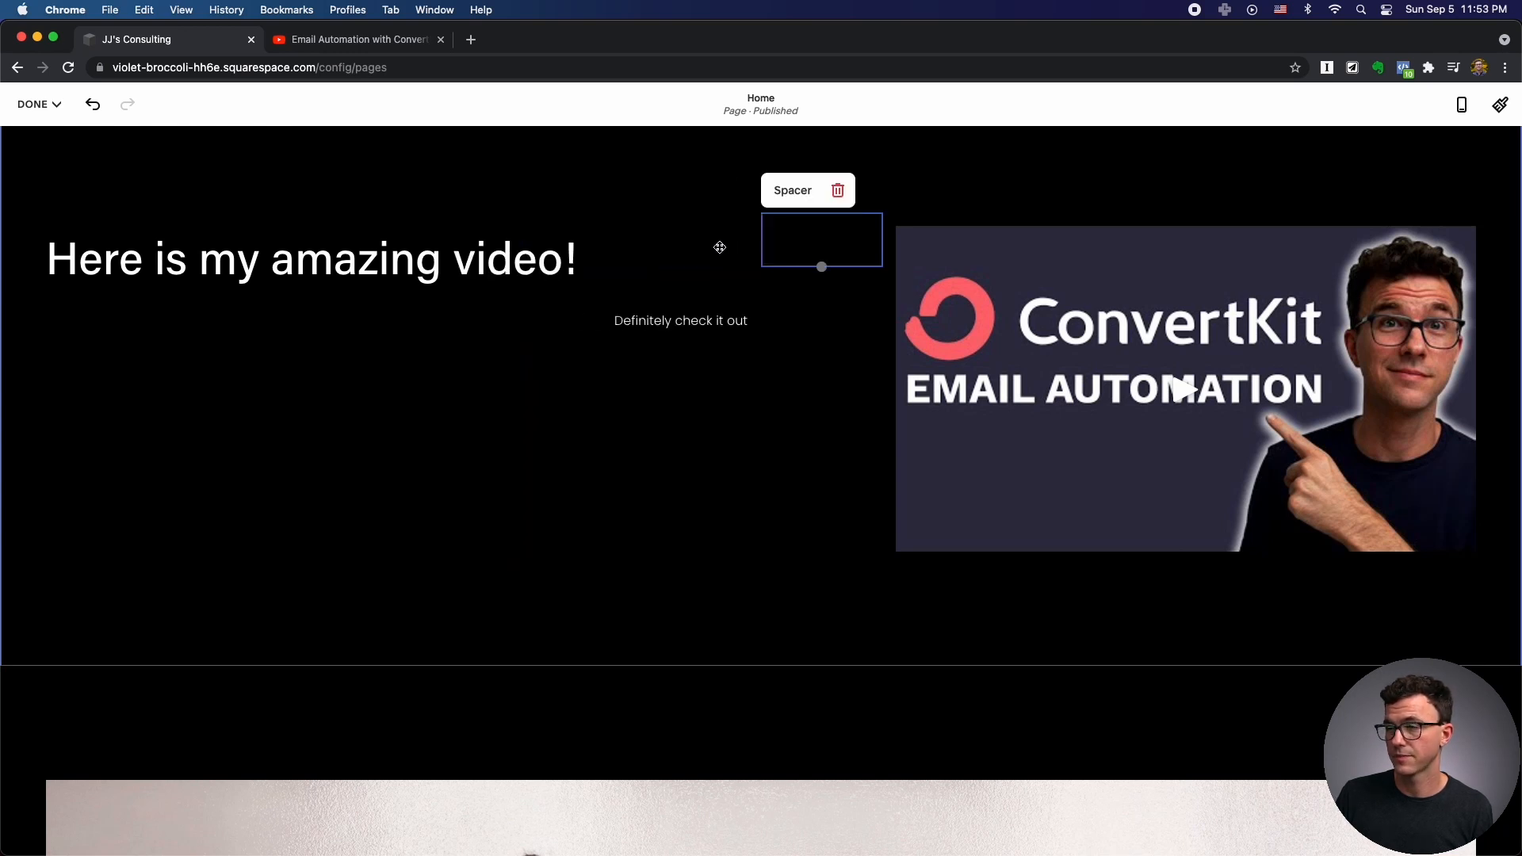
drag(716, 255, 61, 270)
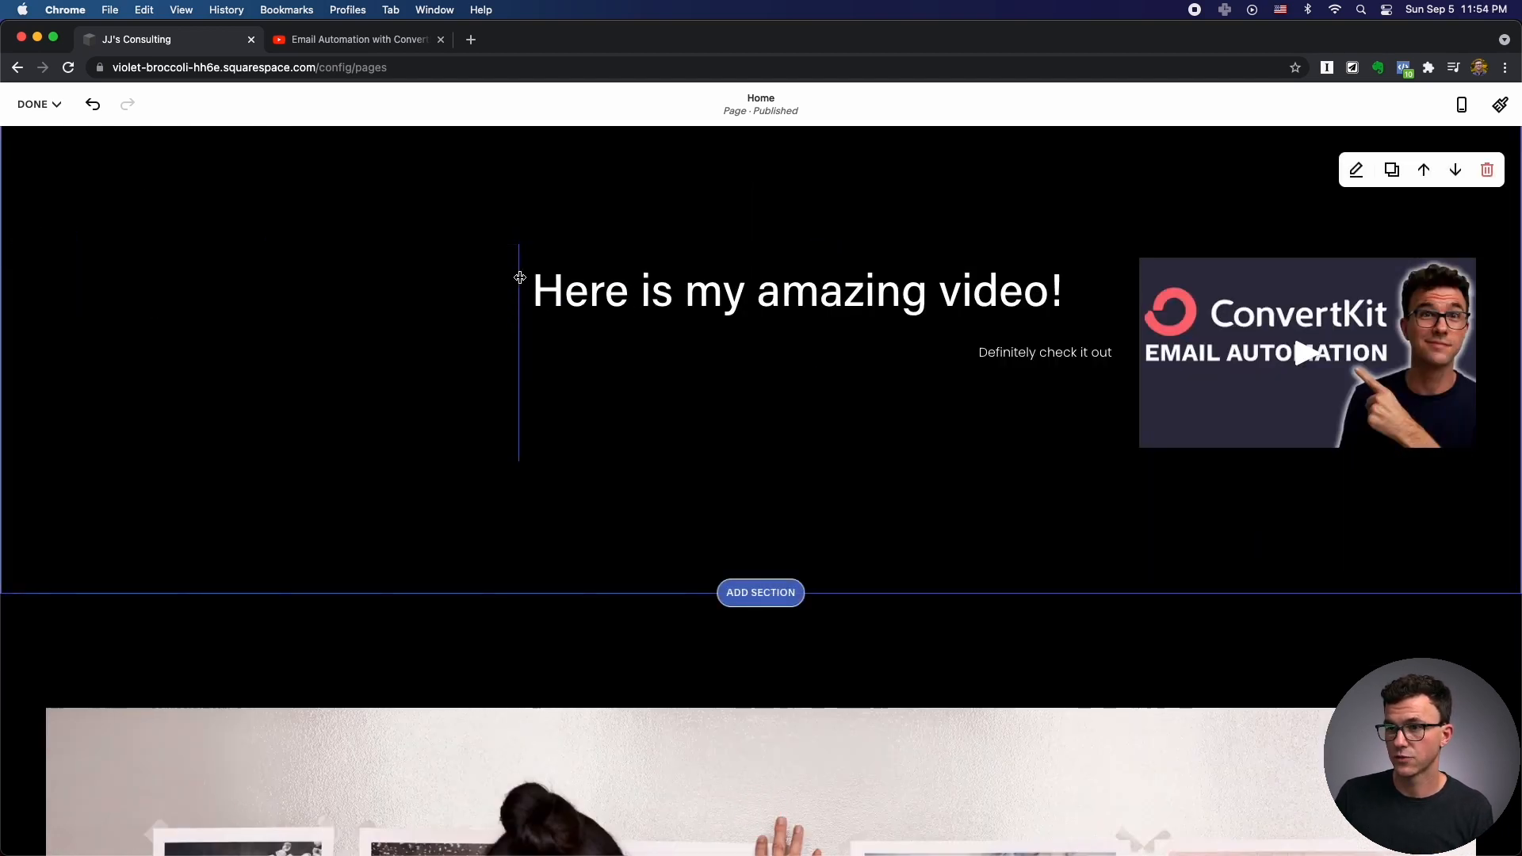
drag(520, 274, 265, 279)
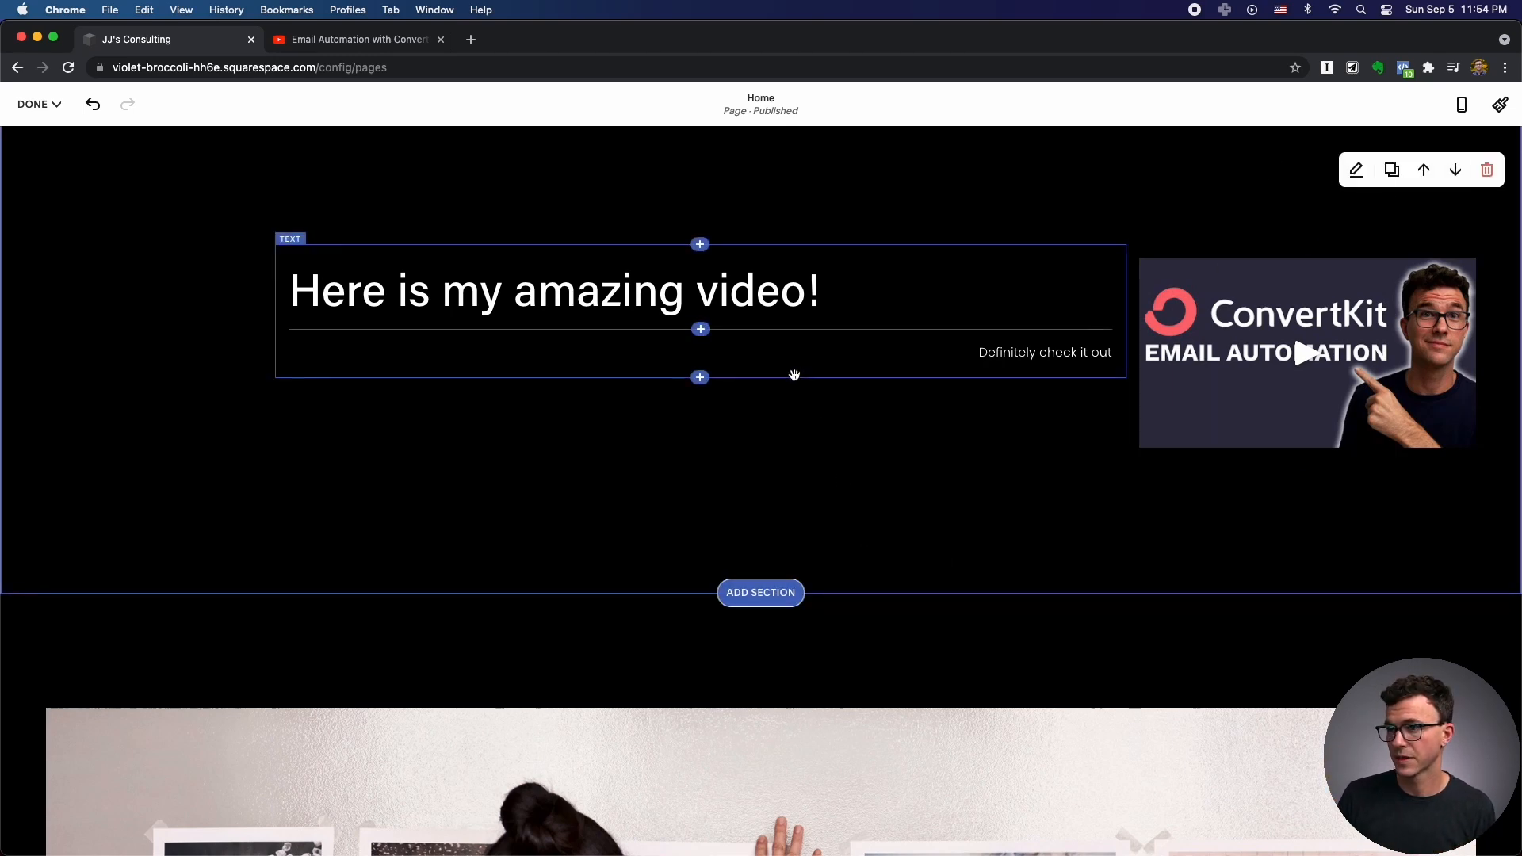
Insert a horizontal Line block under the 'Here is my amazing video!' heading.
click(701, 377)
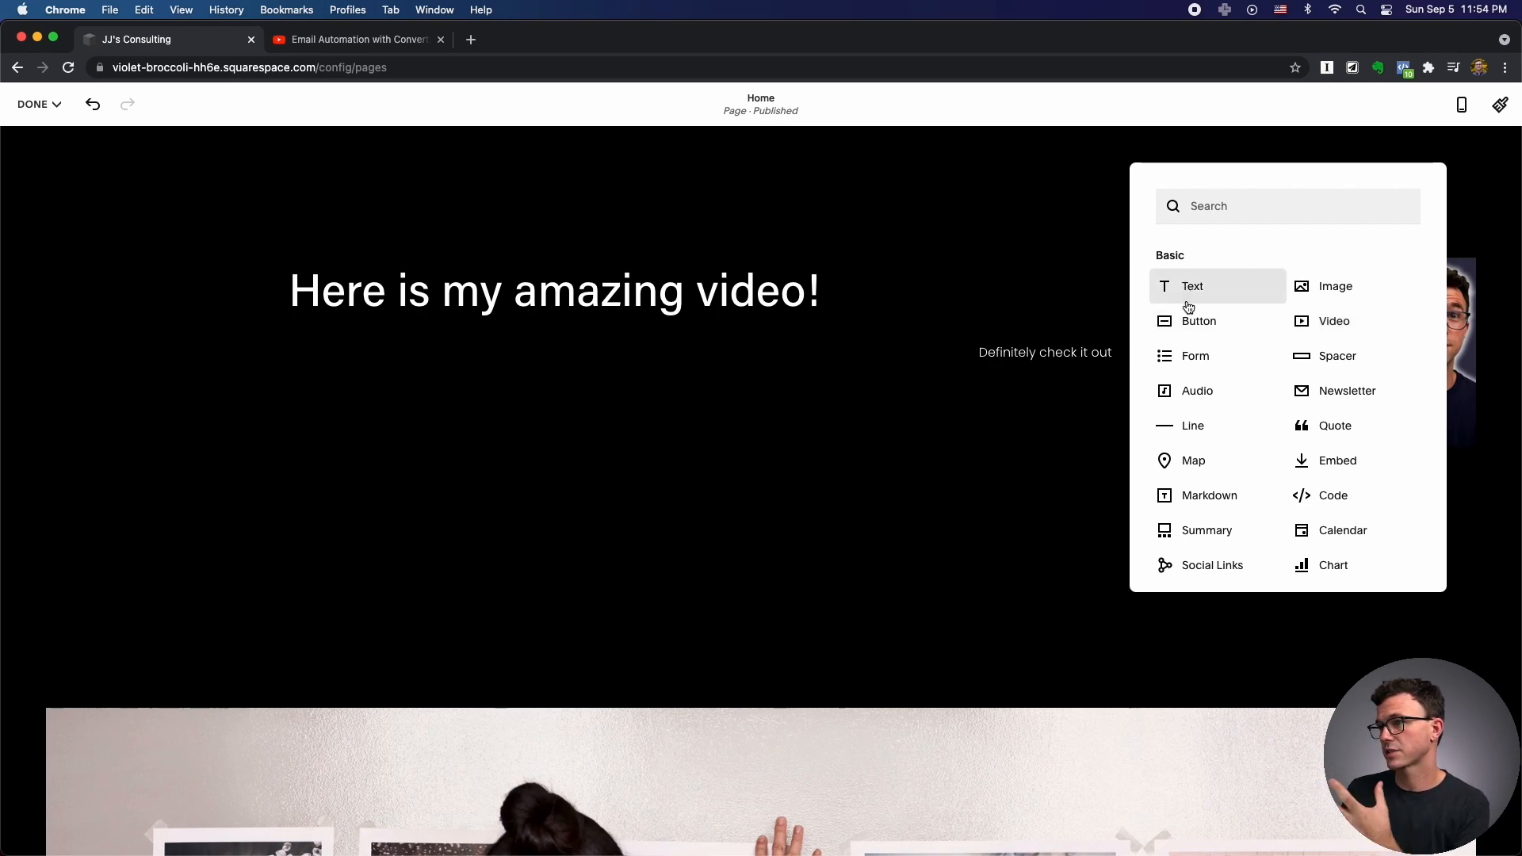
click(1191, 428)
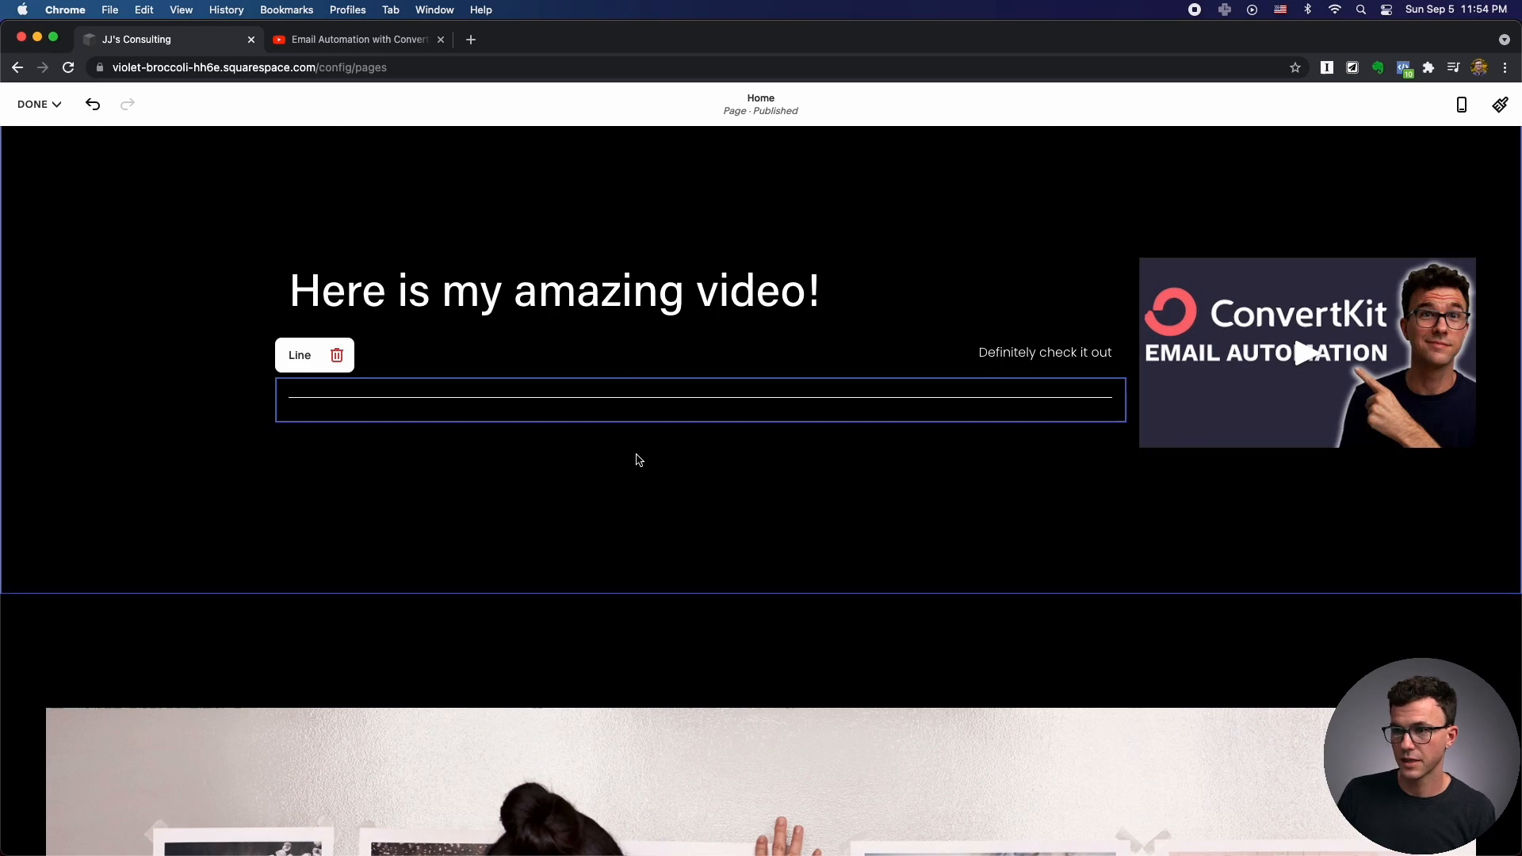
click(703, 442)
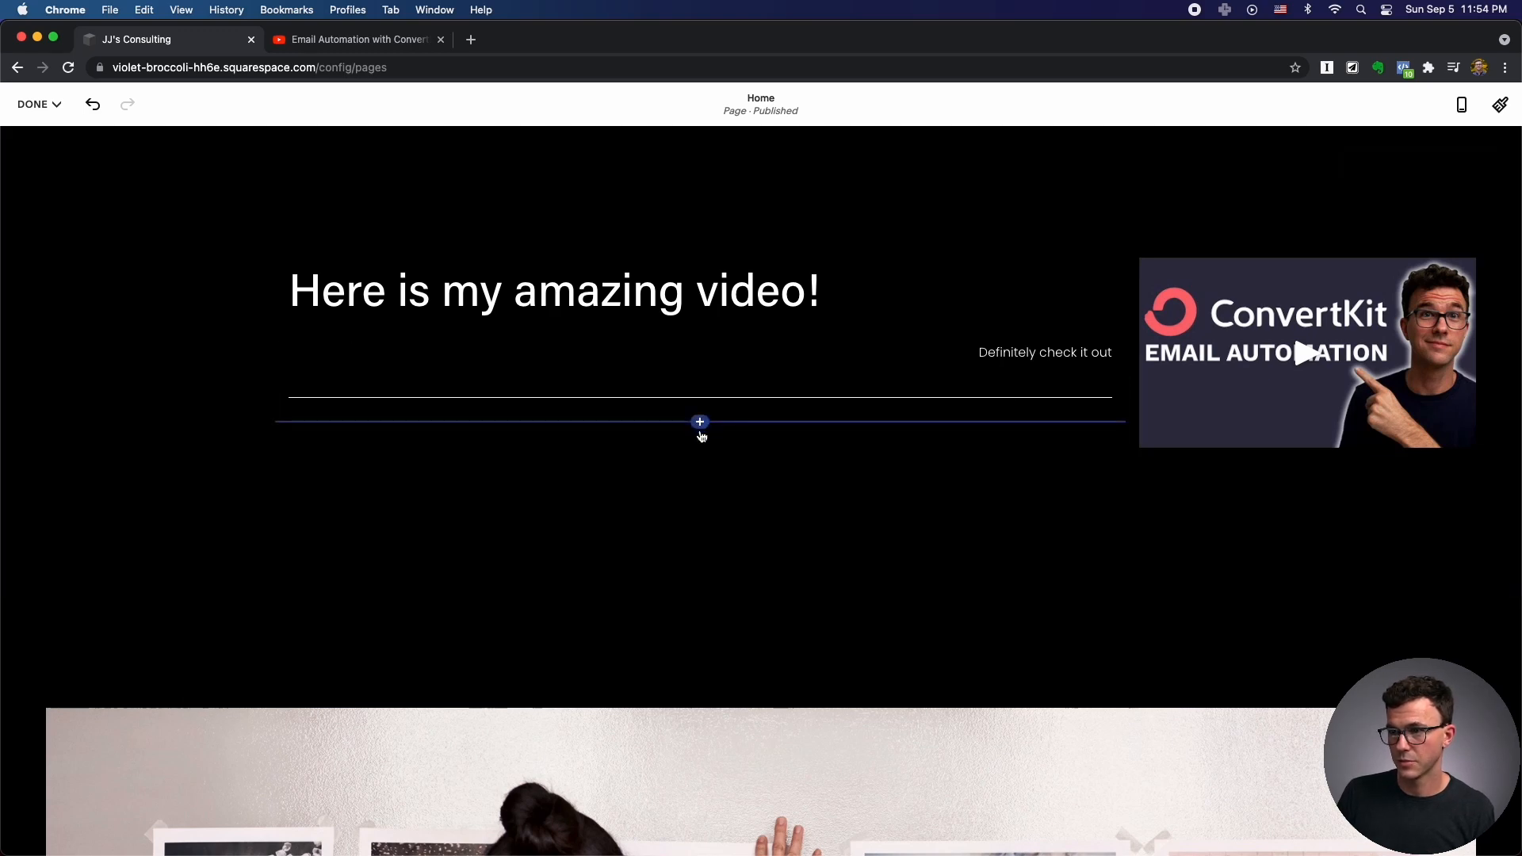
Dismiss the block list and Add Section, then scroll down to the photo section.
click(701, 426)
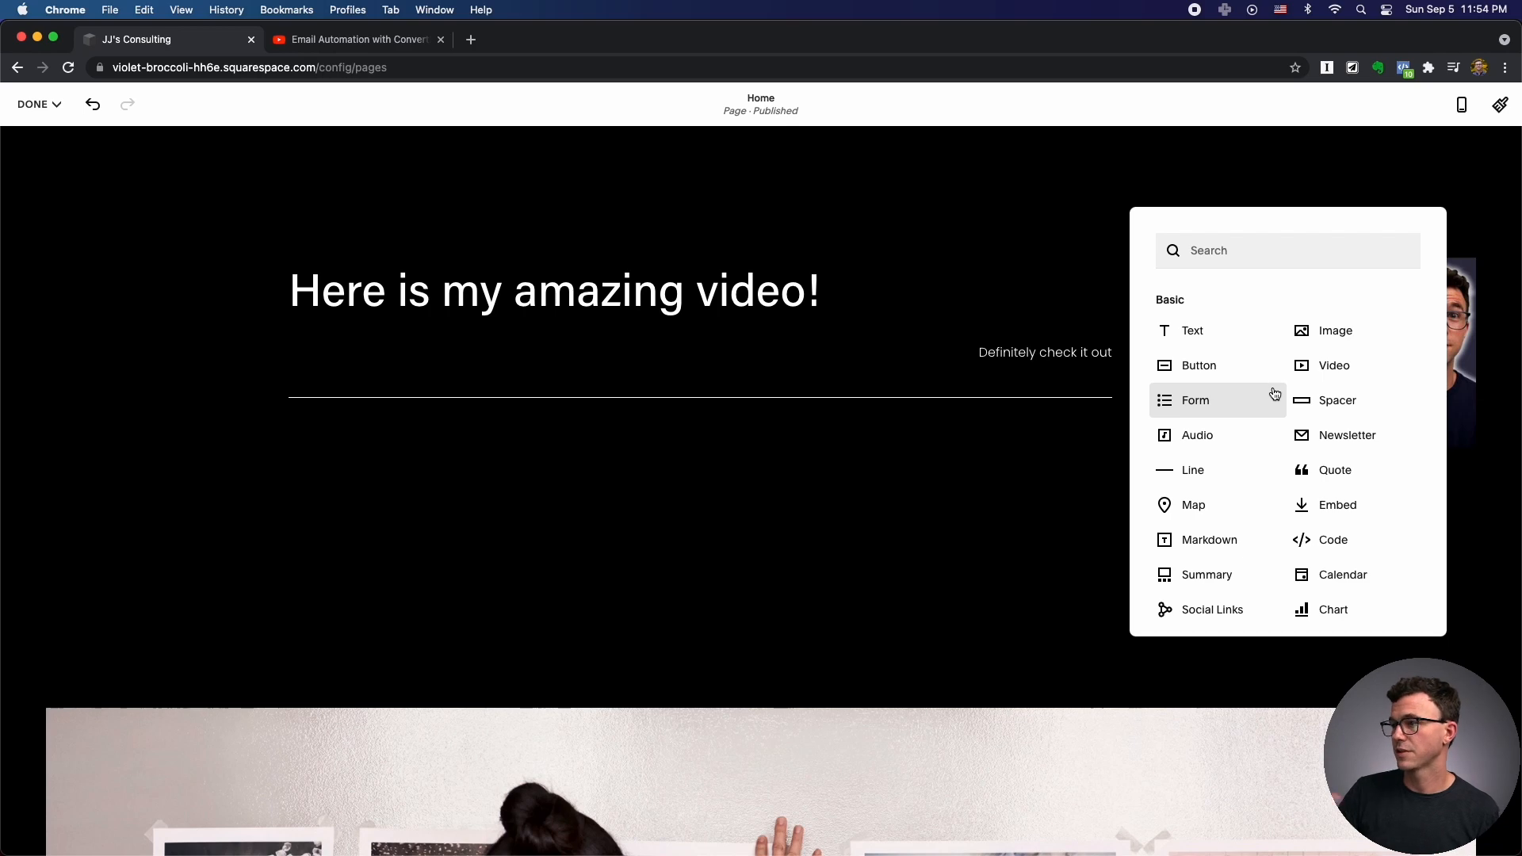
click(275, 685)
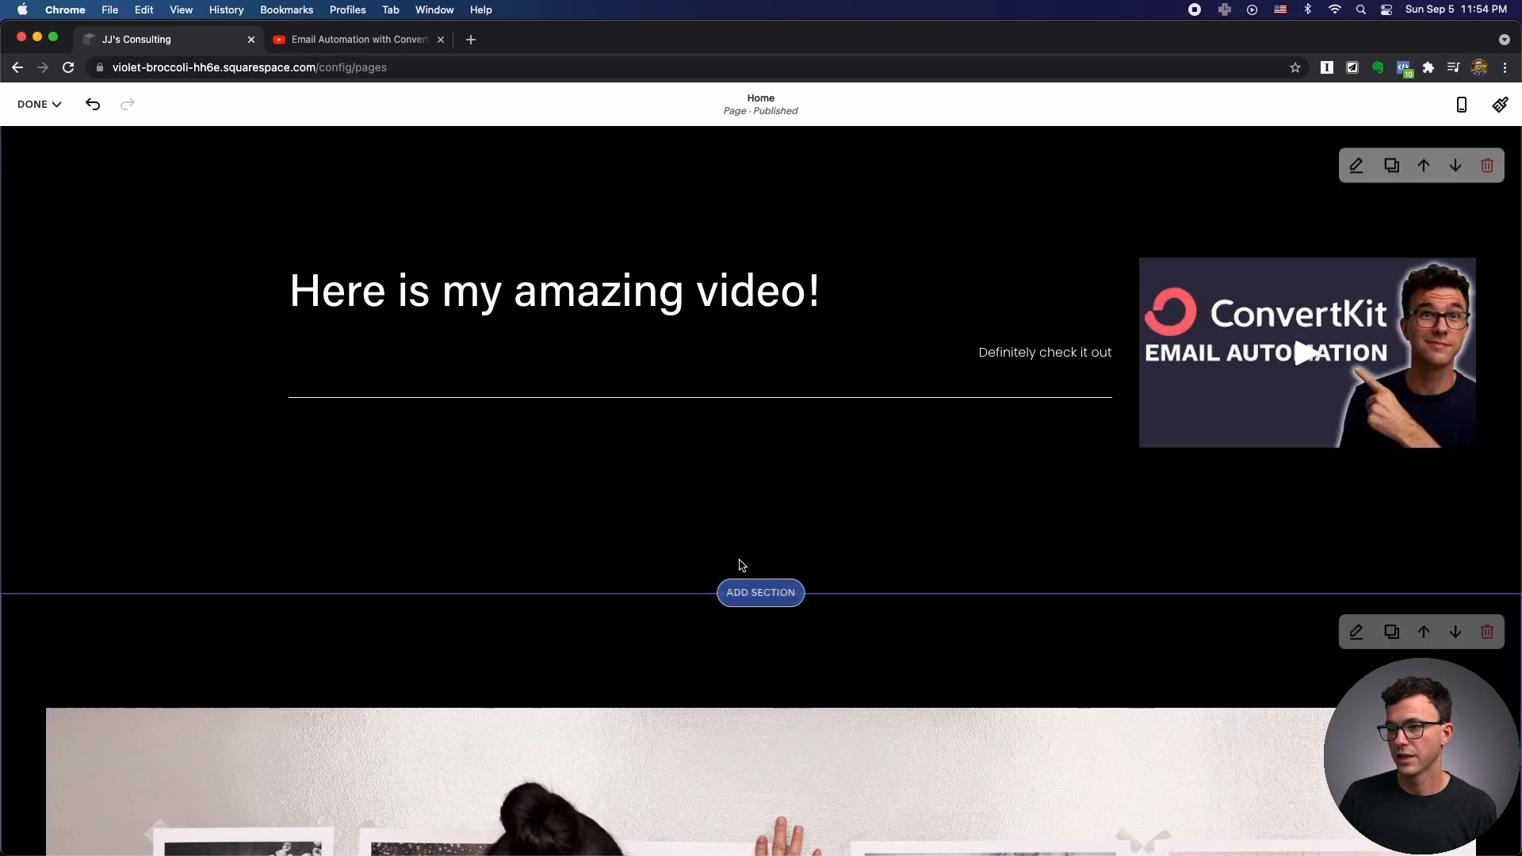
click(760, 593)
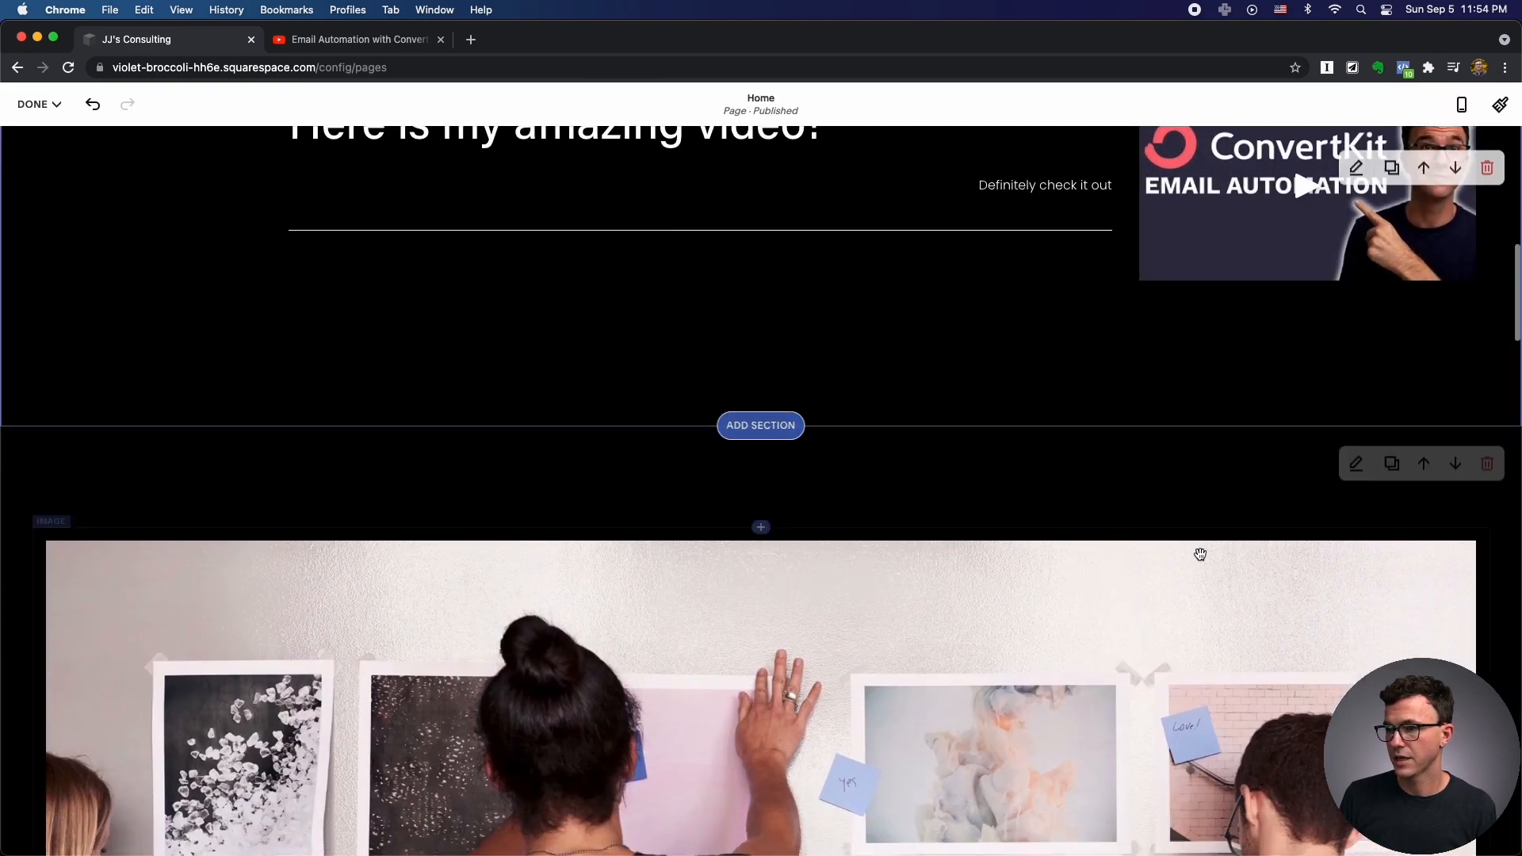
scroll(1195, 550, down, 5)
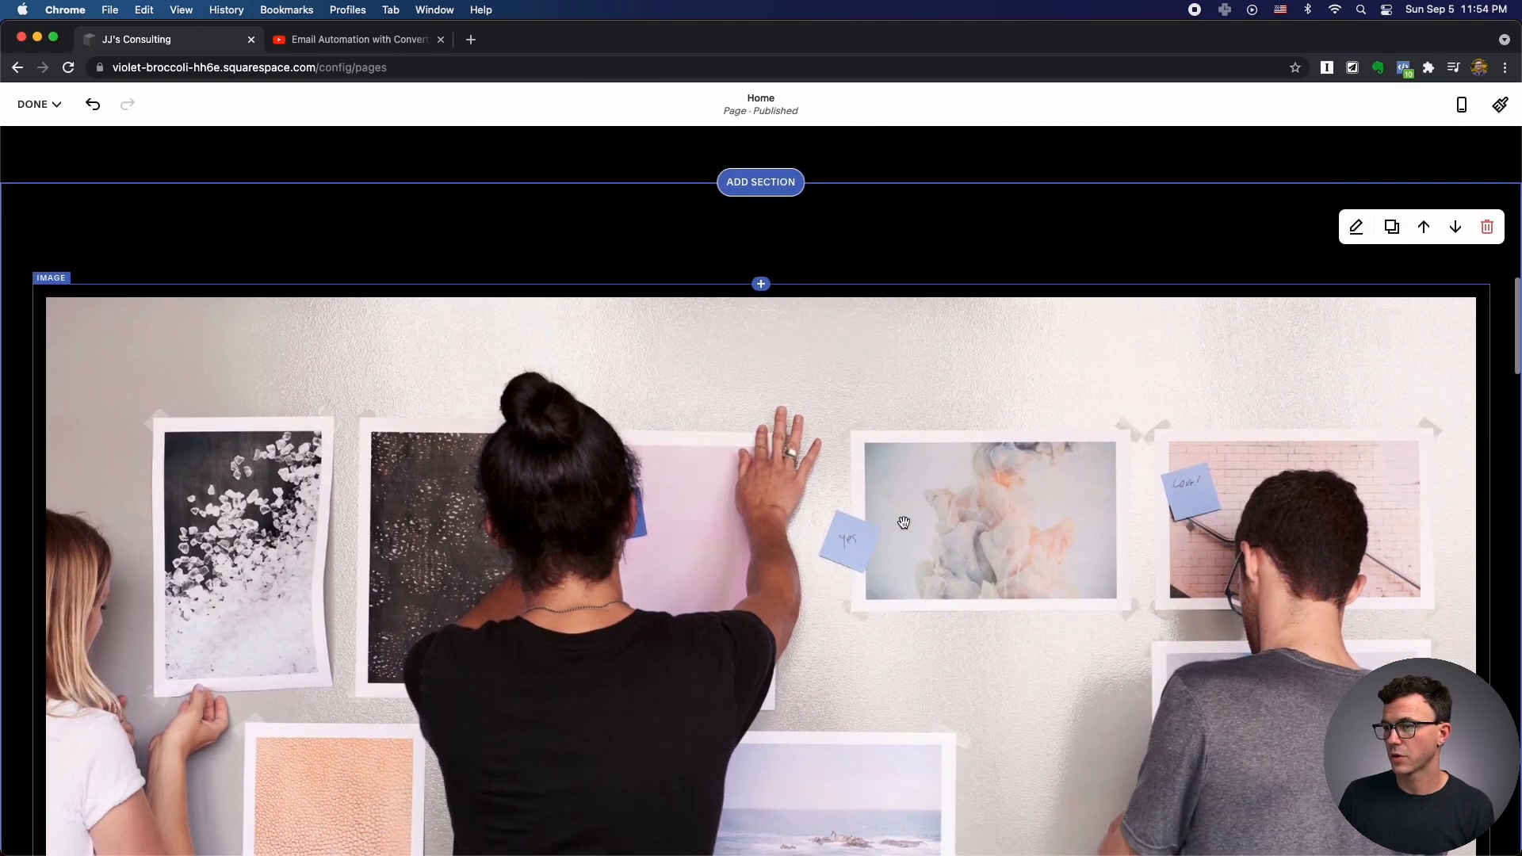
Swap the wall-pinning photo for the uploaded pexels-elevate-digital-1647919.jpg office meeting image.
click(821, 502)
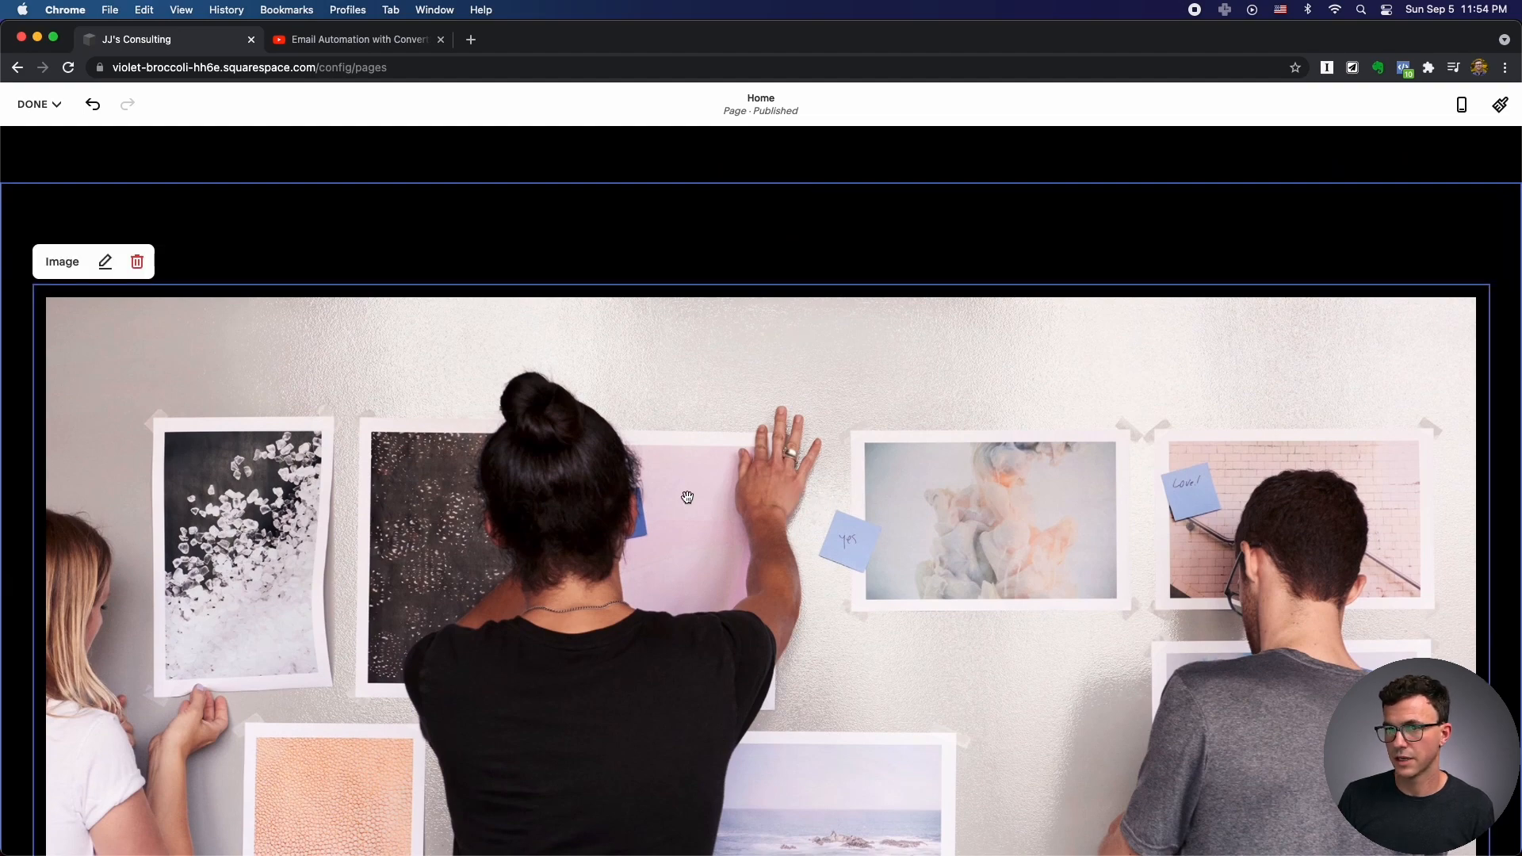
click(105, 261)
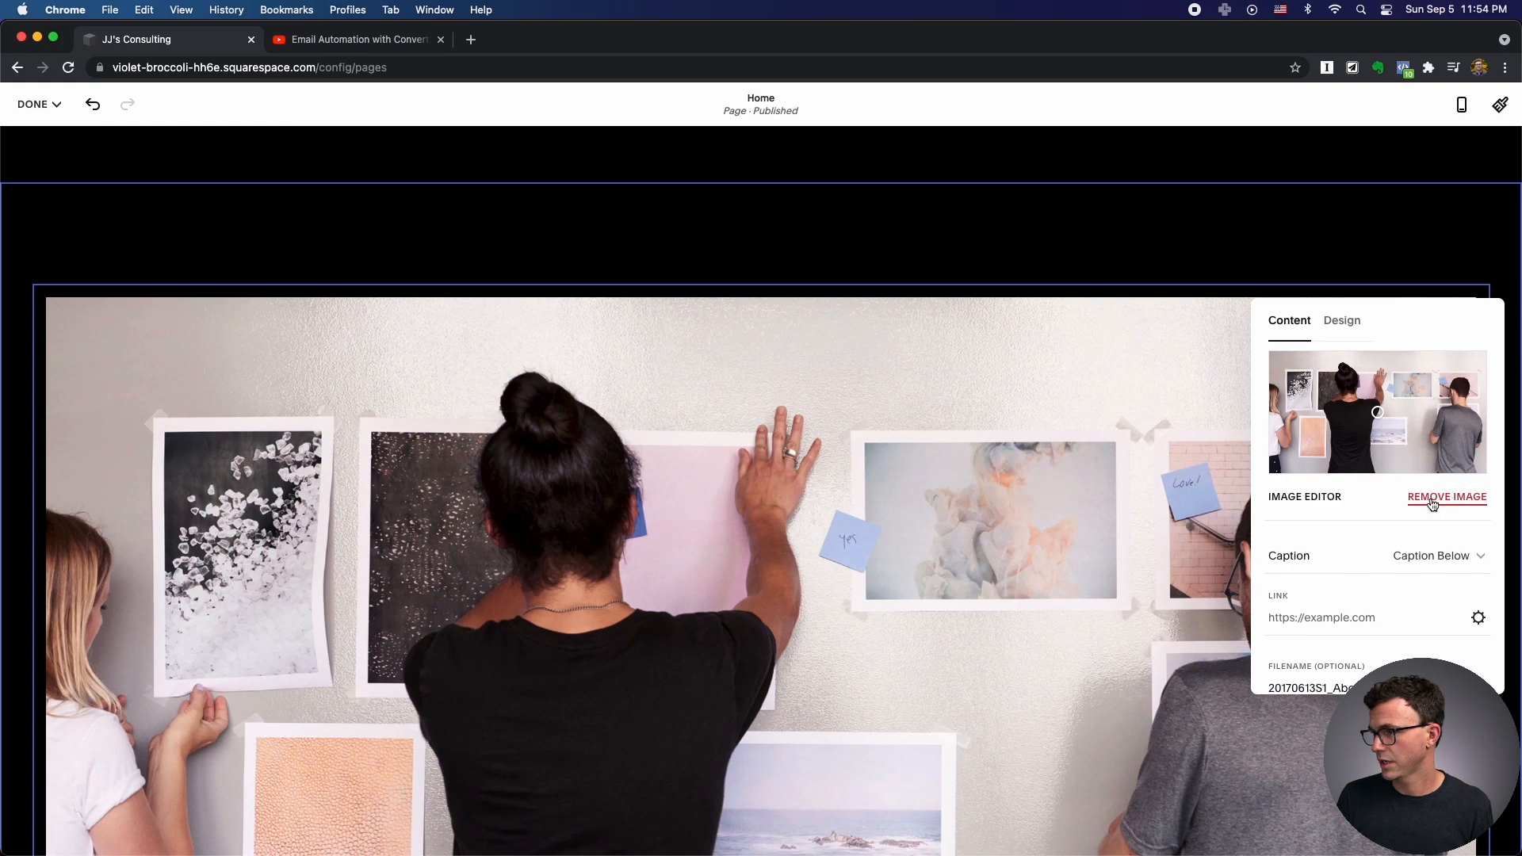
click(1436, 506)
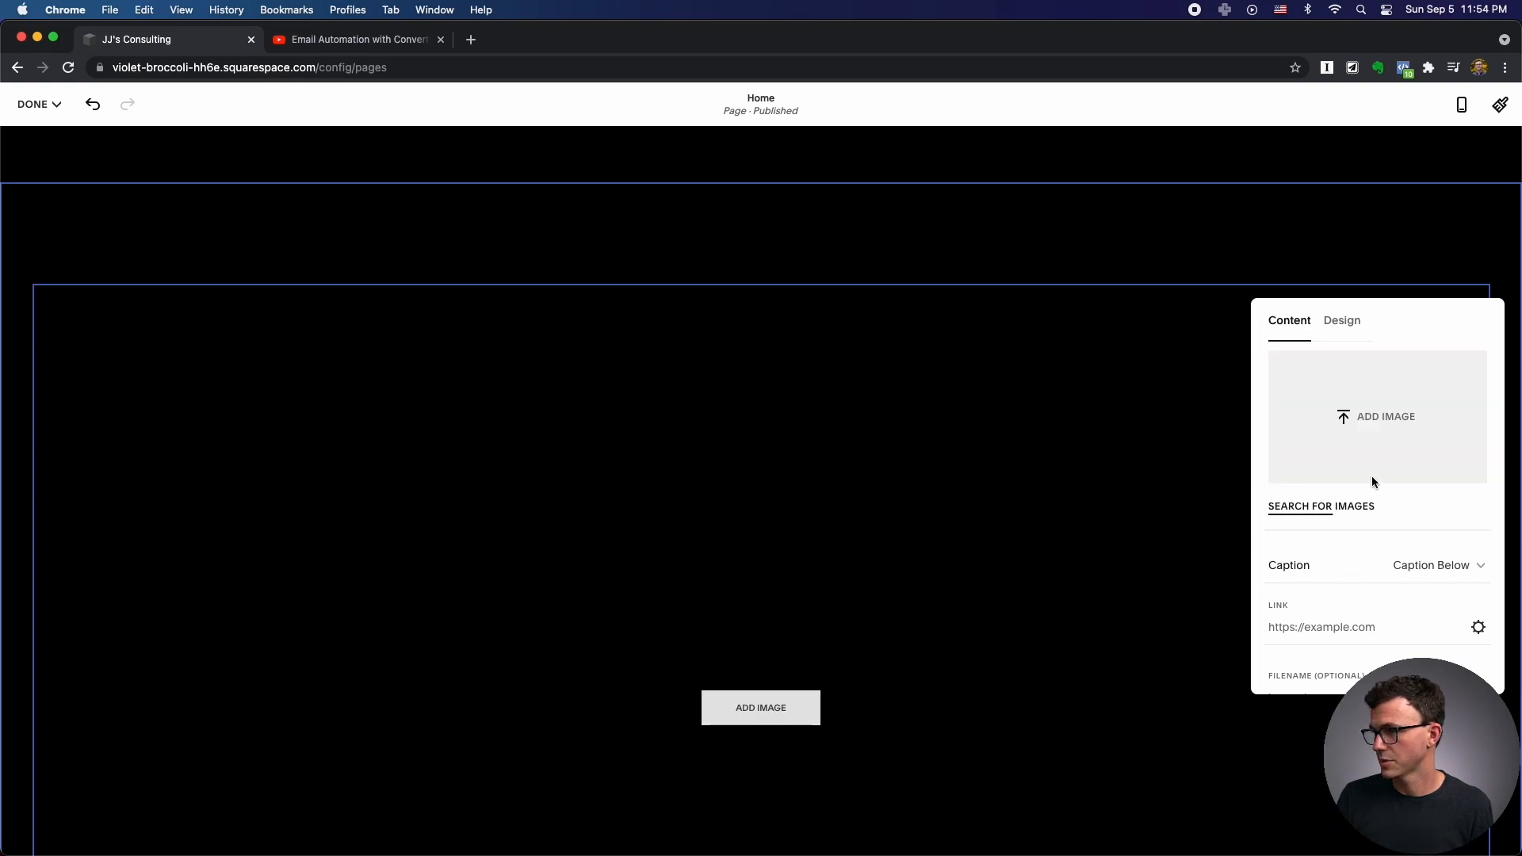
click(1373, 420)
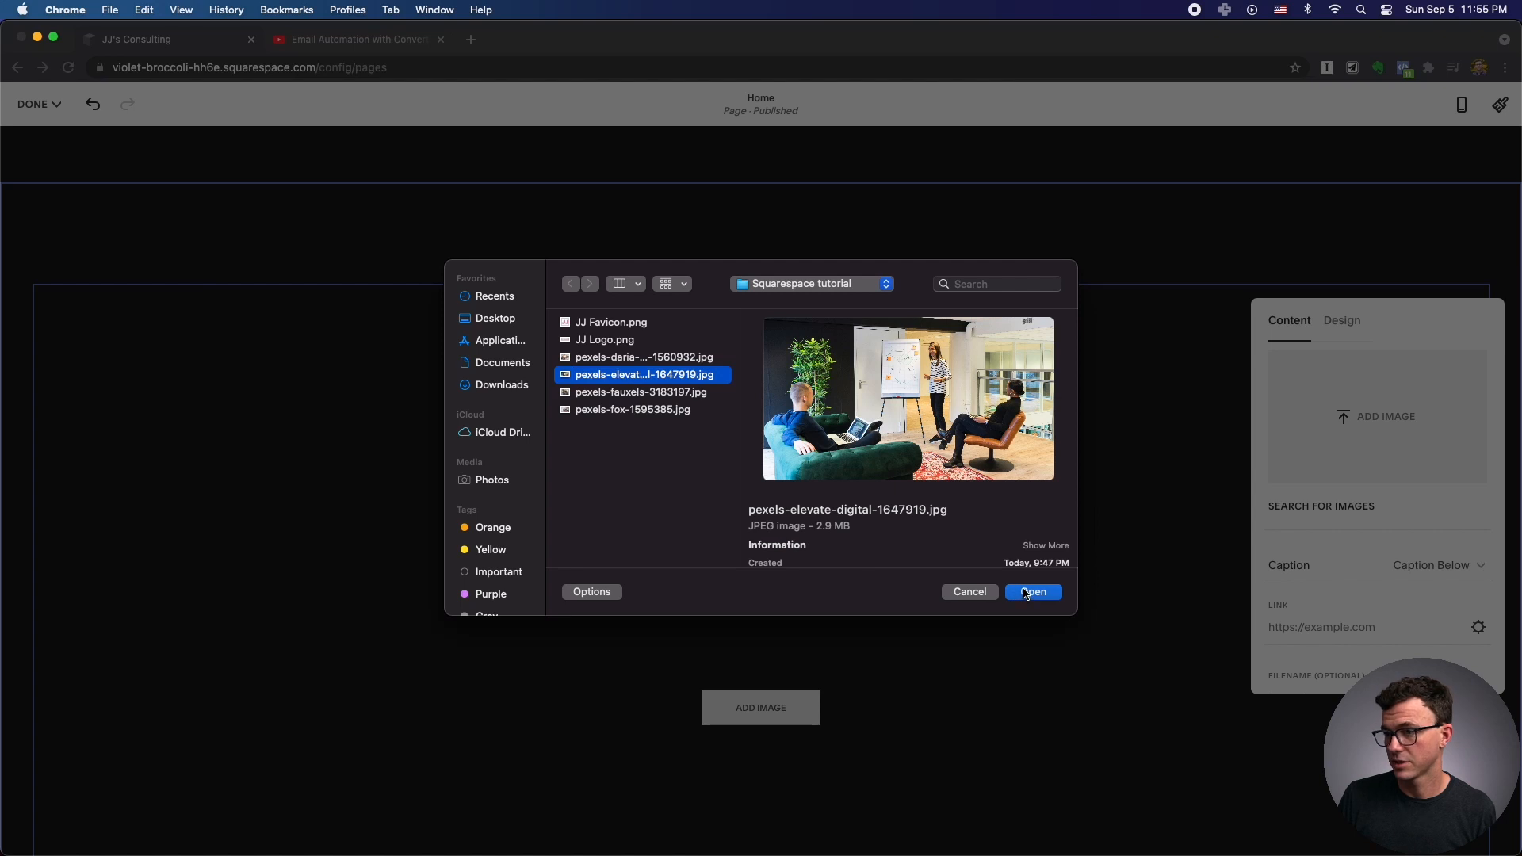
click(1025, 592)
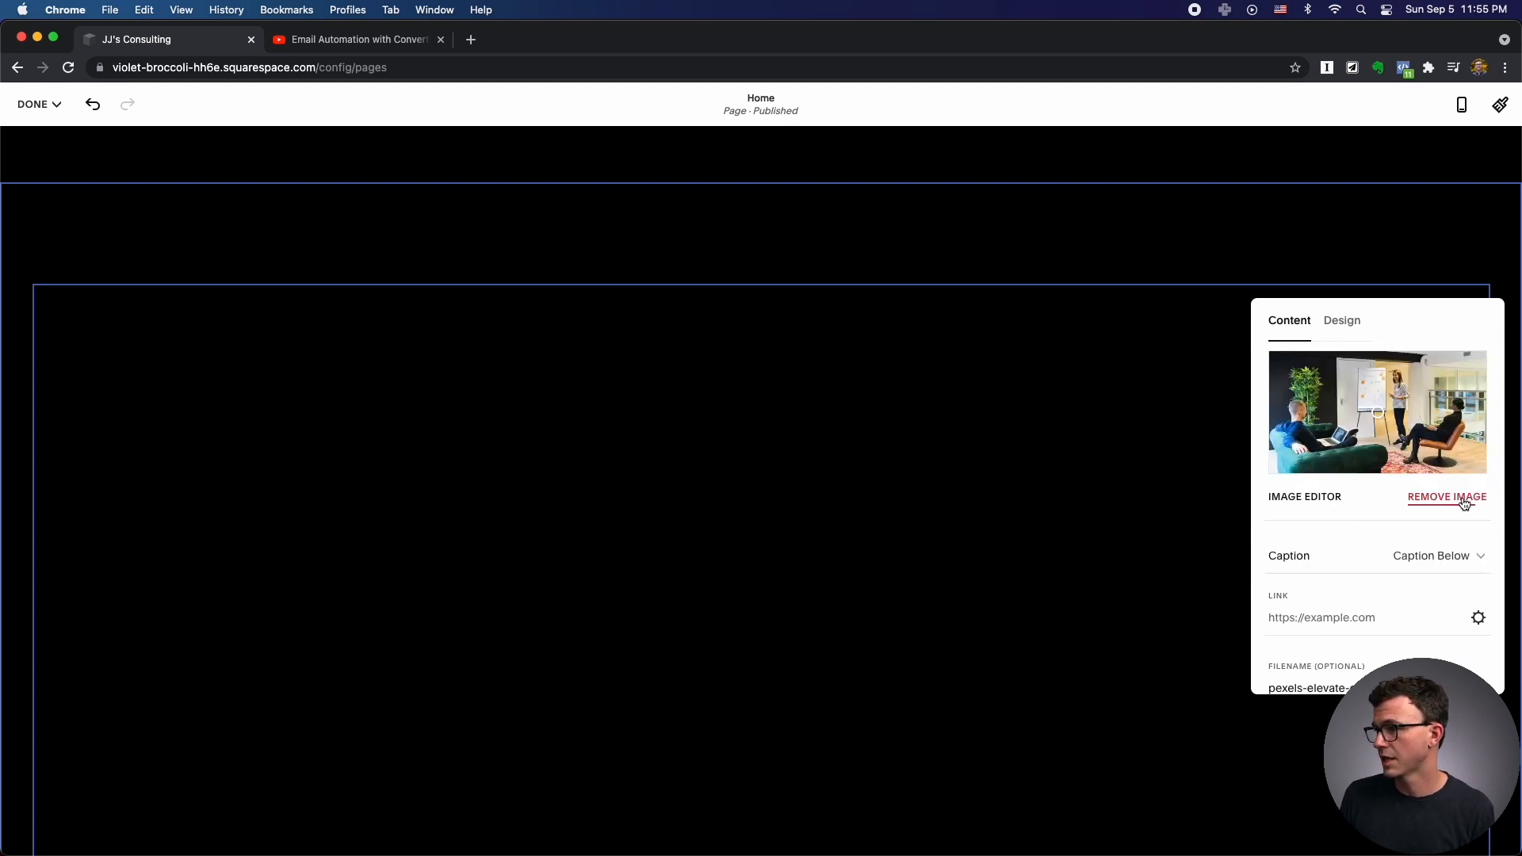
Try linking the image to /about, then cancel so it stays unlinked.
click(1479, 618)
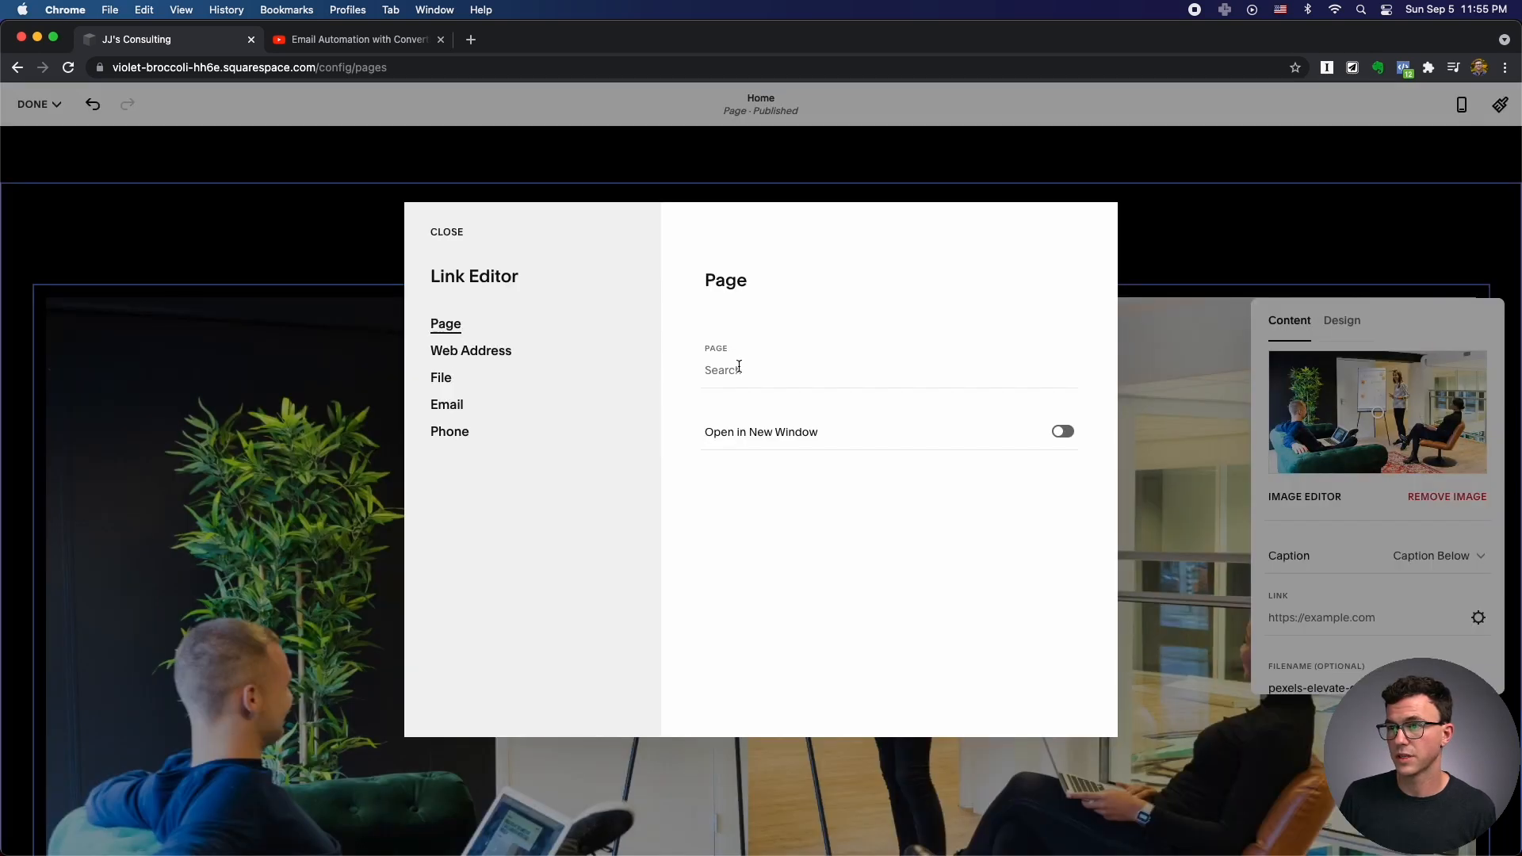
click(739, 368)
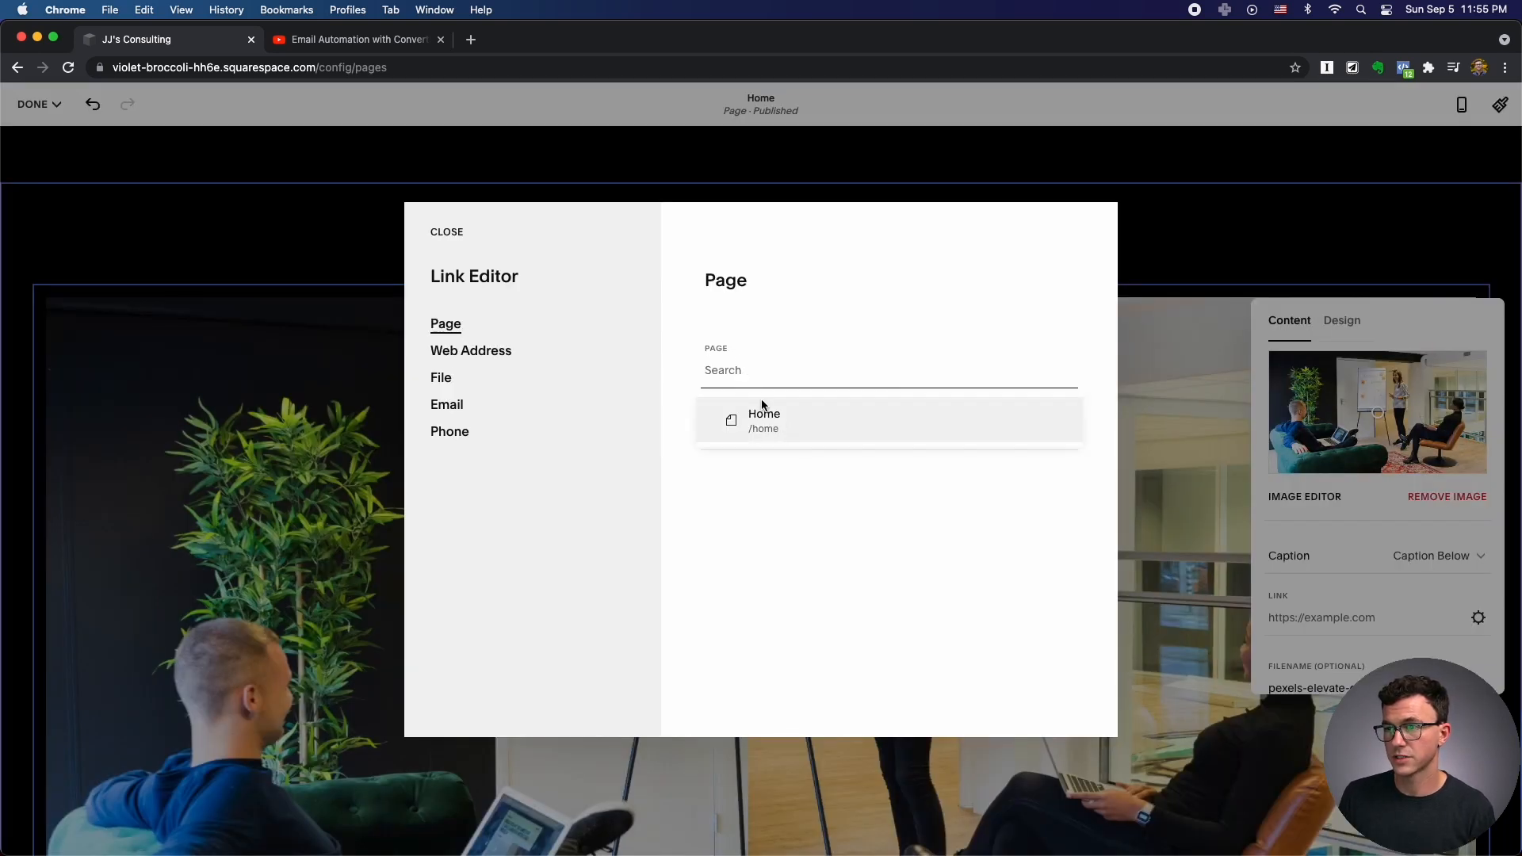
text(/about)
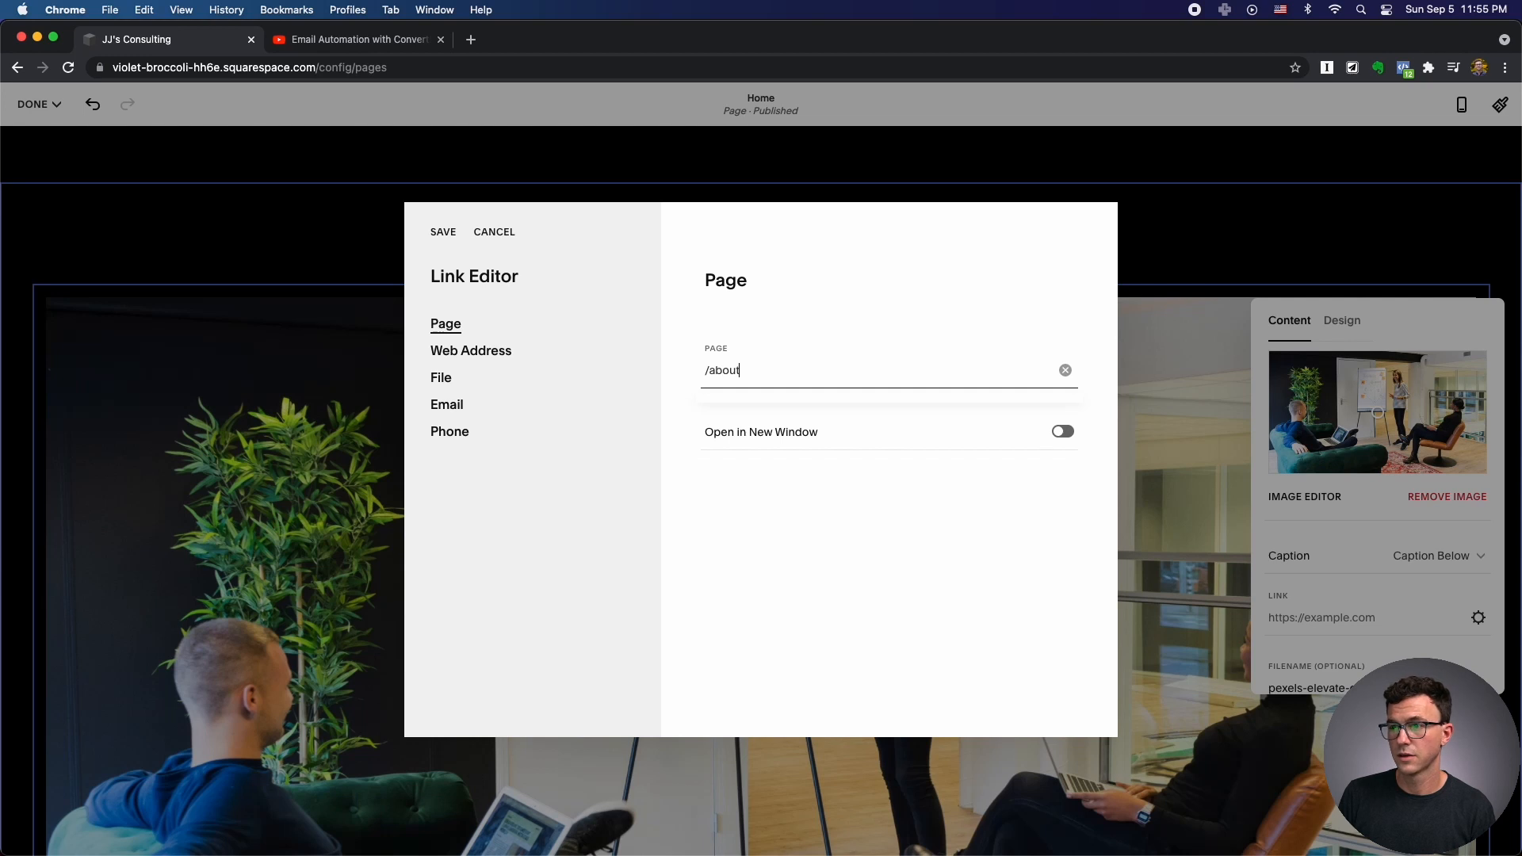
key(BackSpace)
key(BackSpace)
key(BackSpace)
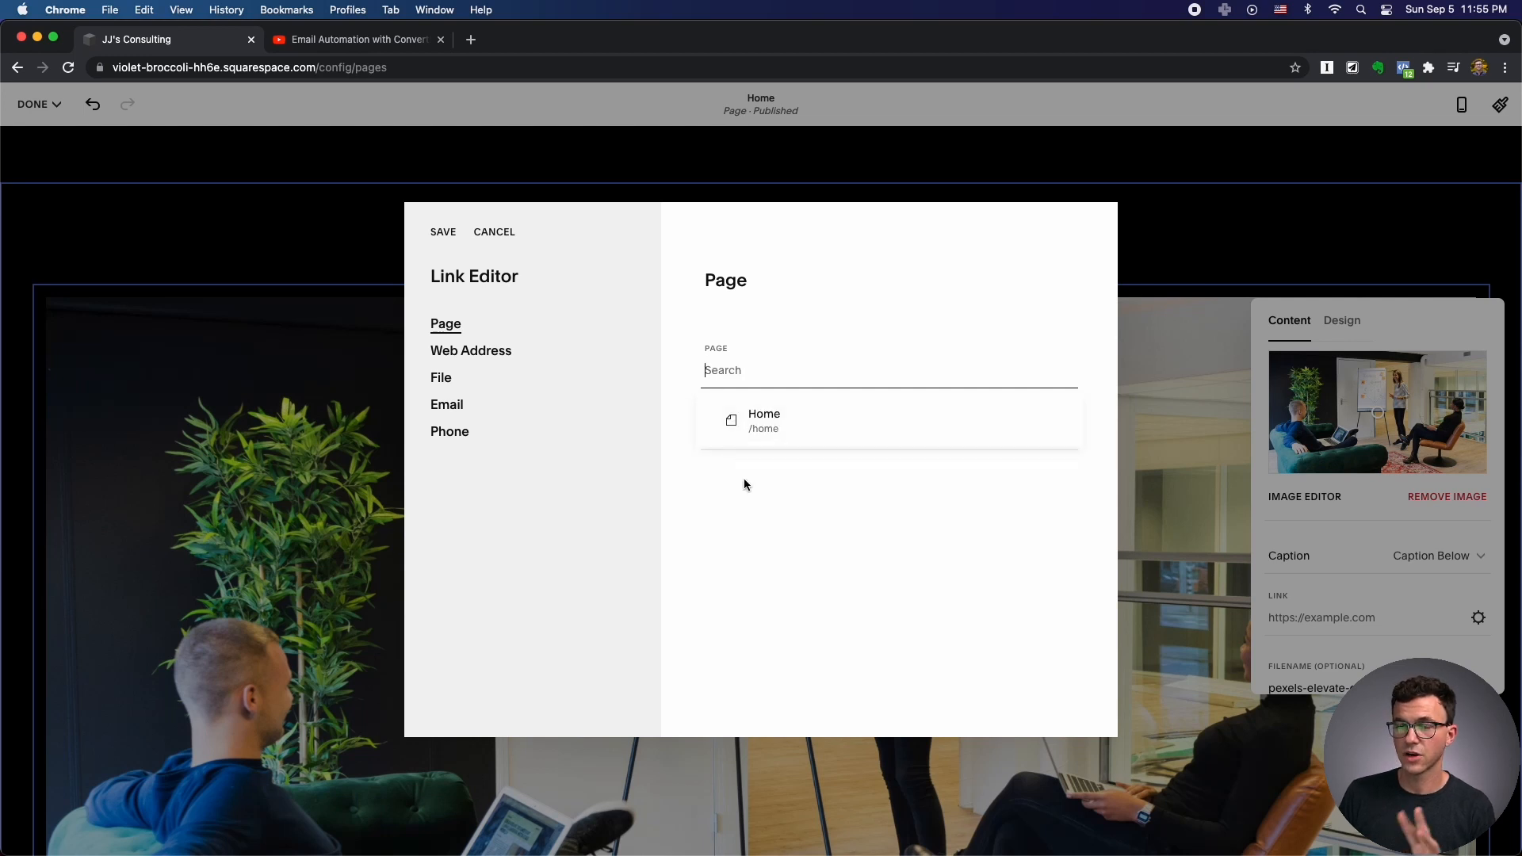
click(781, 485)
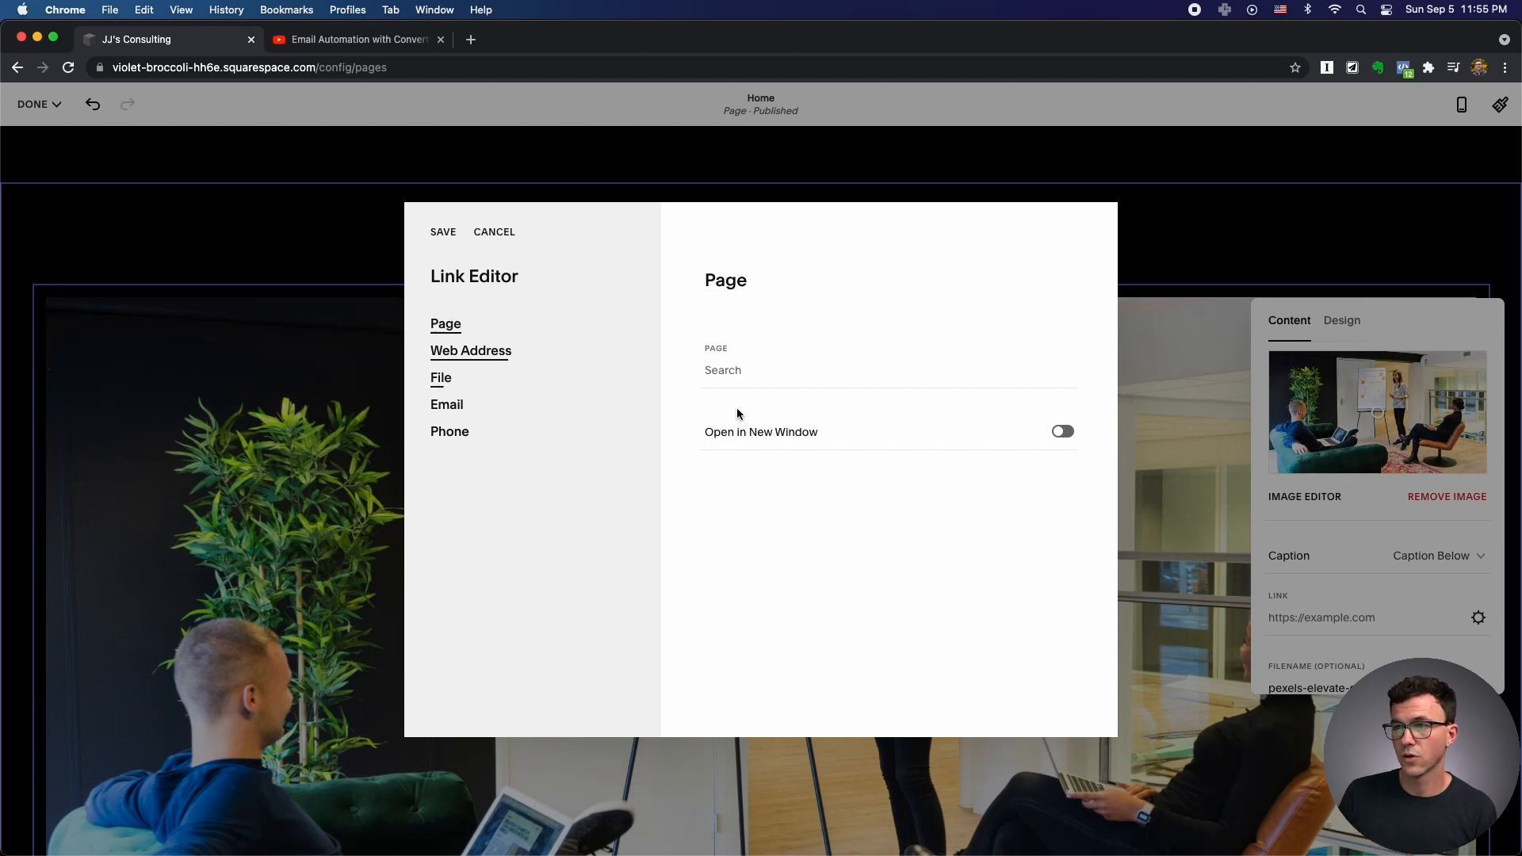
click(494, 231)
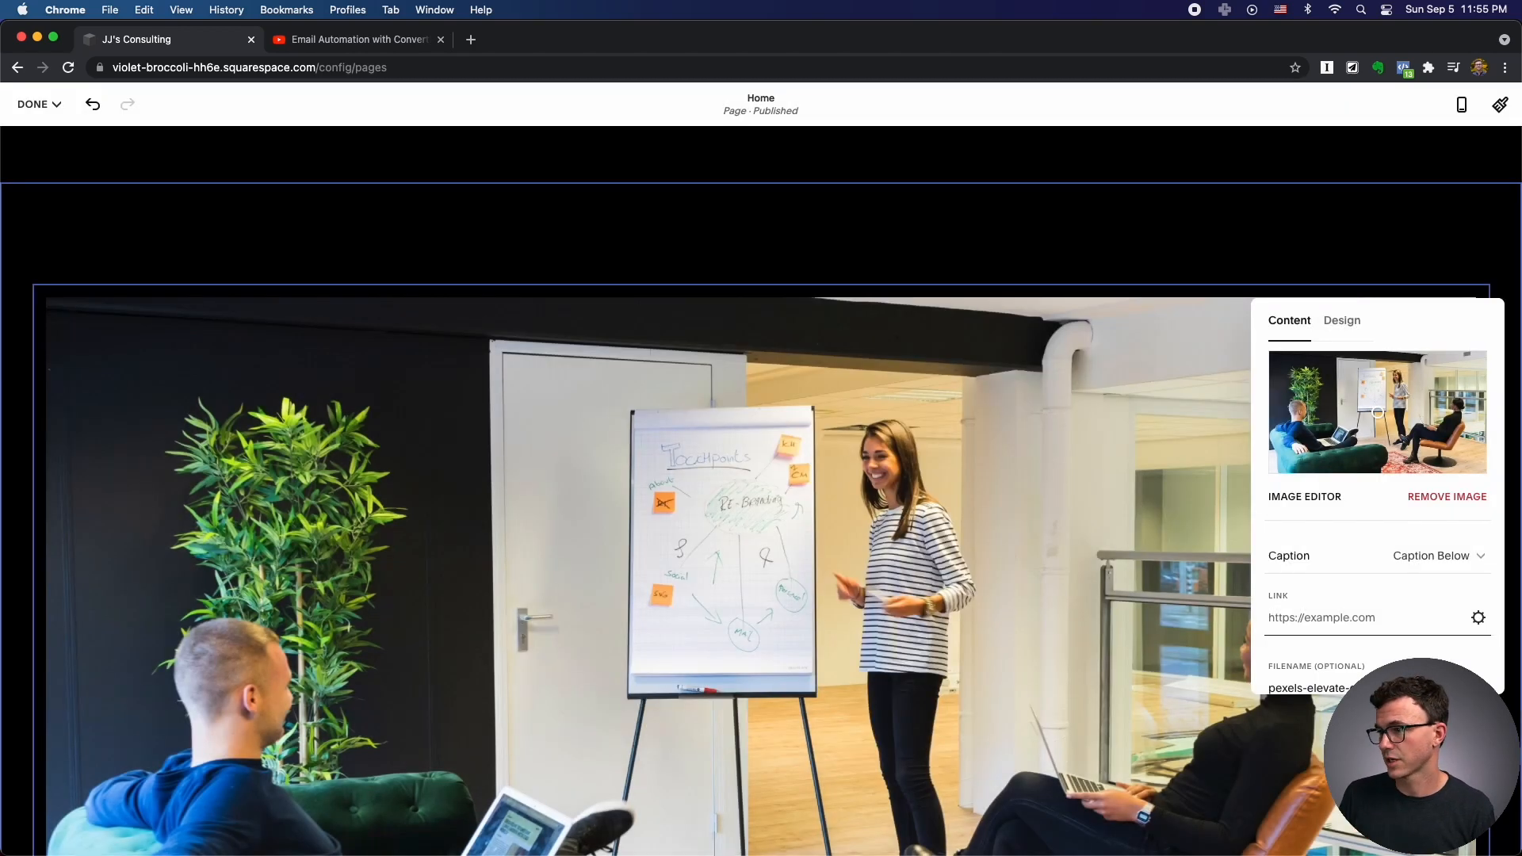
Rename the image's filename to 'team meeting'.
scroll(1380, 516, down, 2)
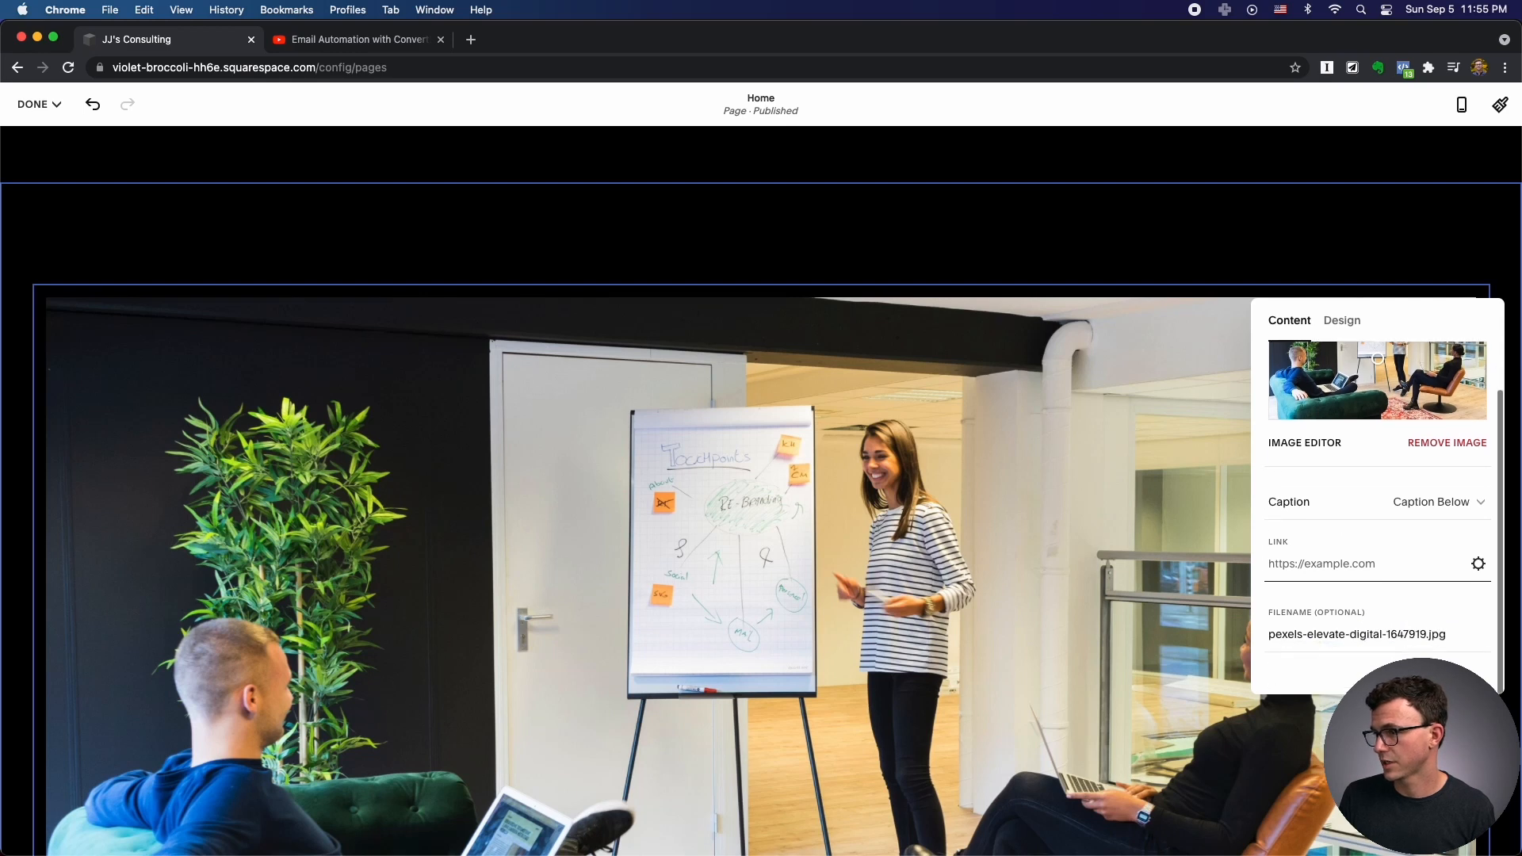
triple_click(1340, 635)
text(team meeting)
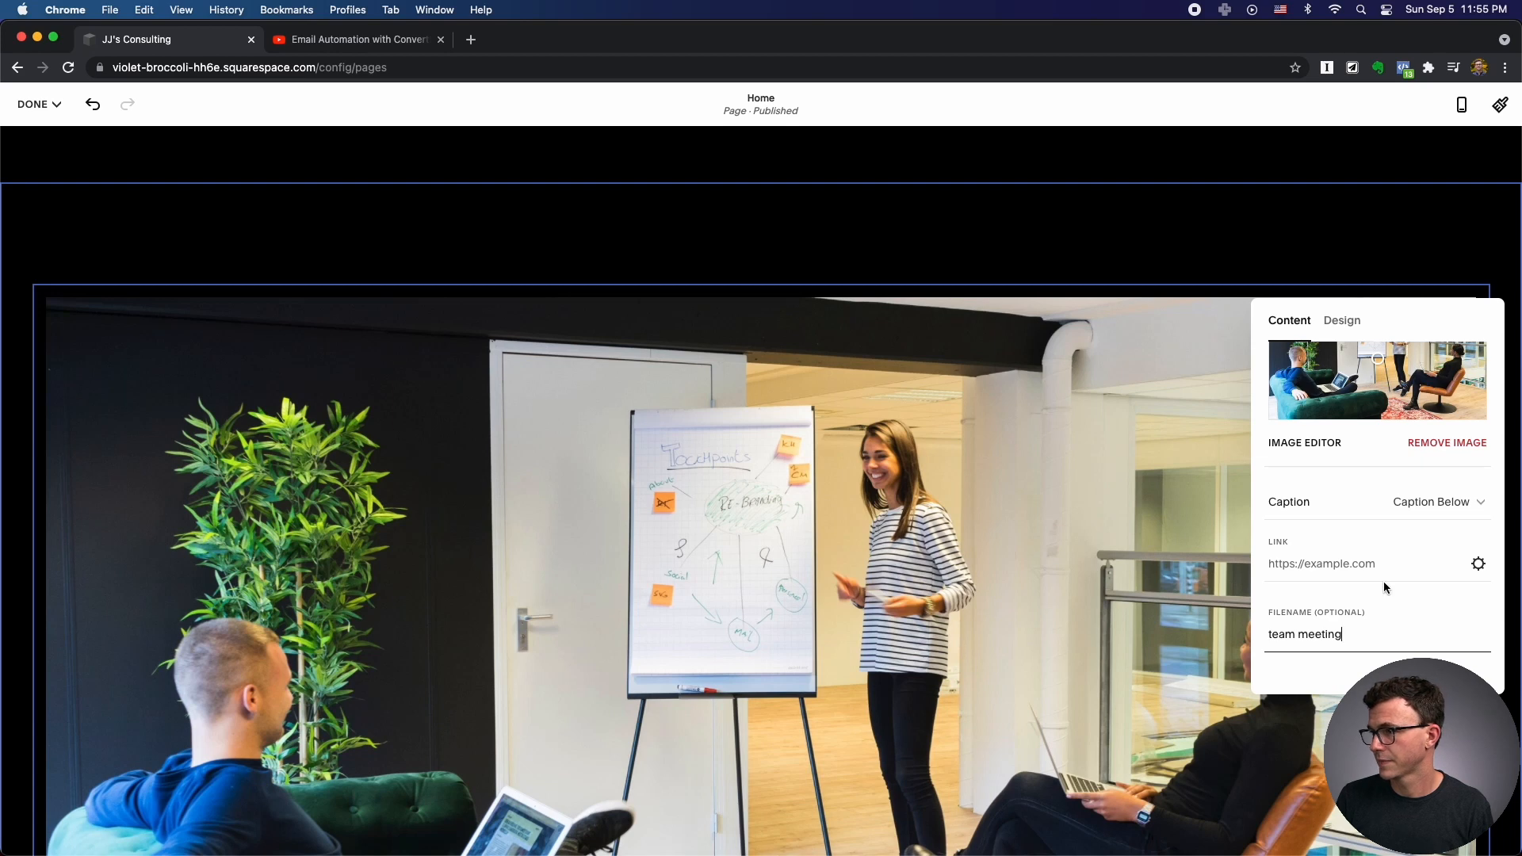
scroll(1383, 581, up, 2)
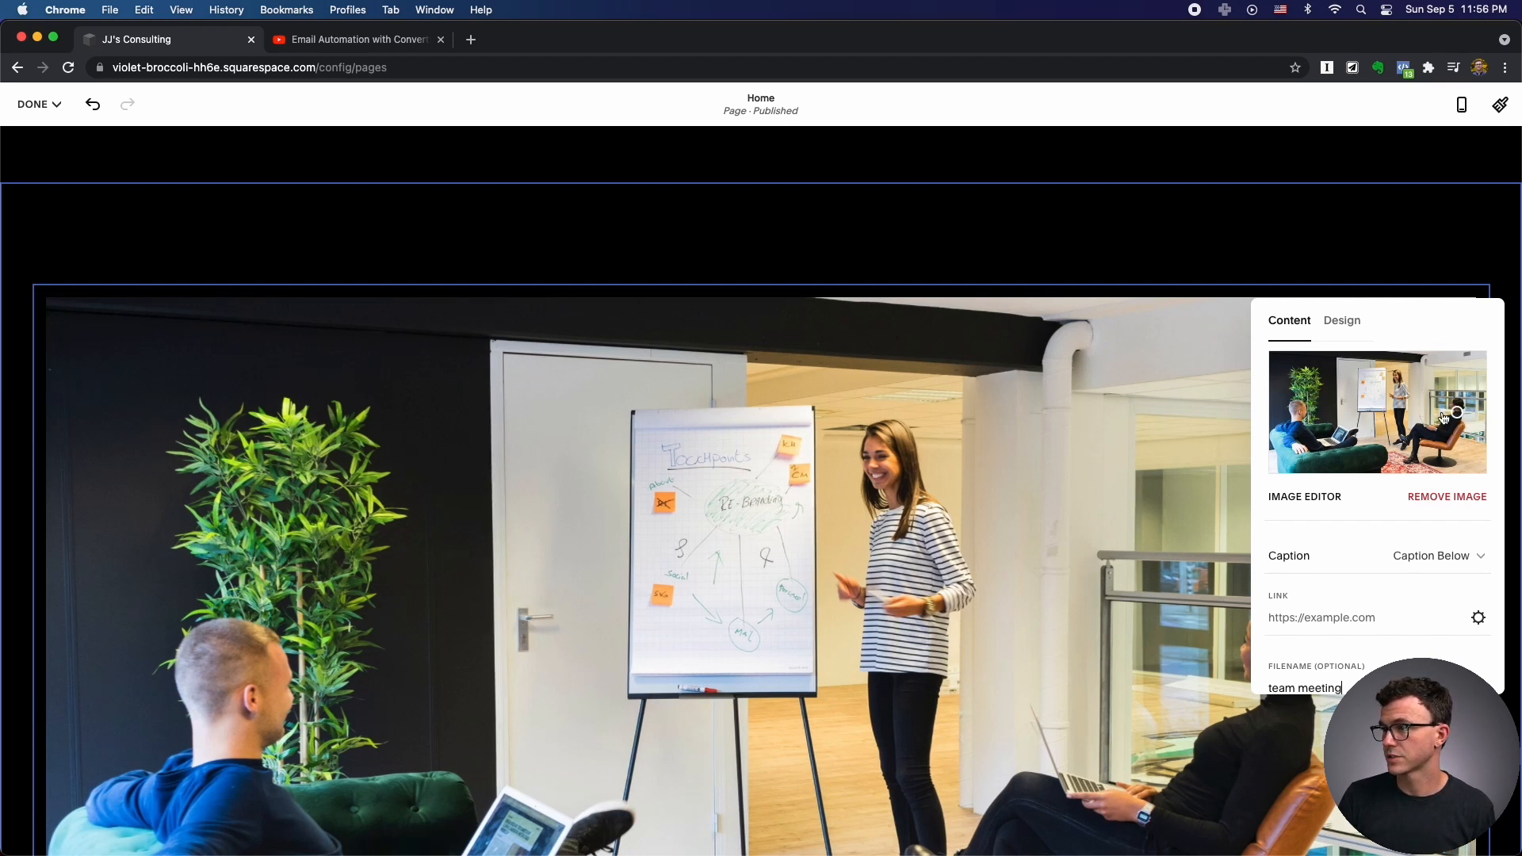
scroll(1433, 421, down, 2)
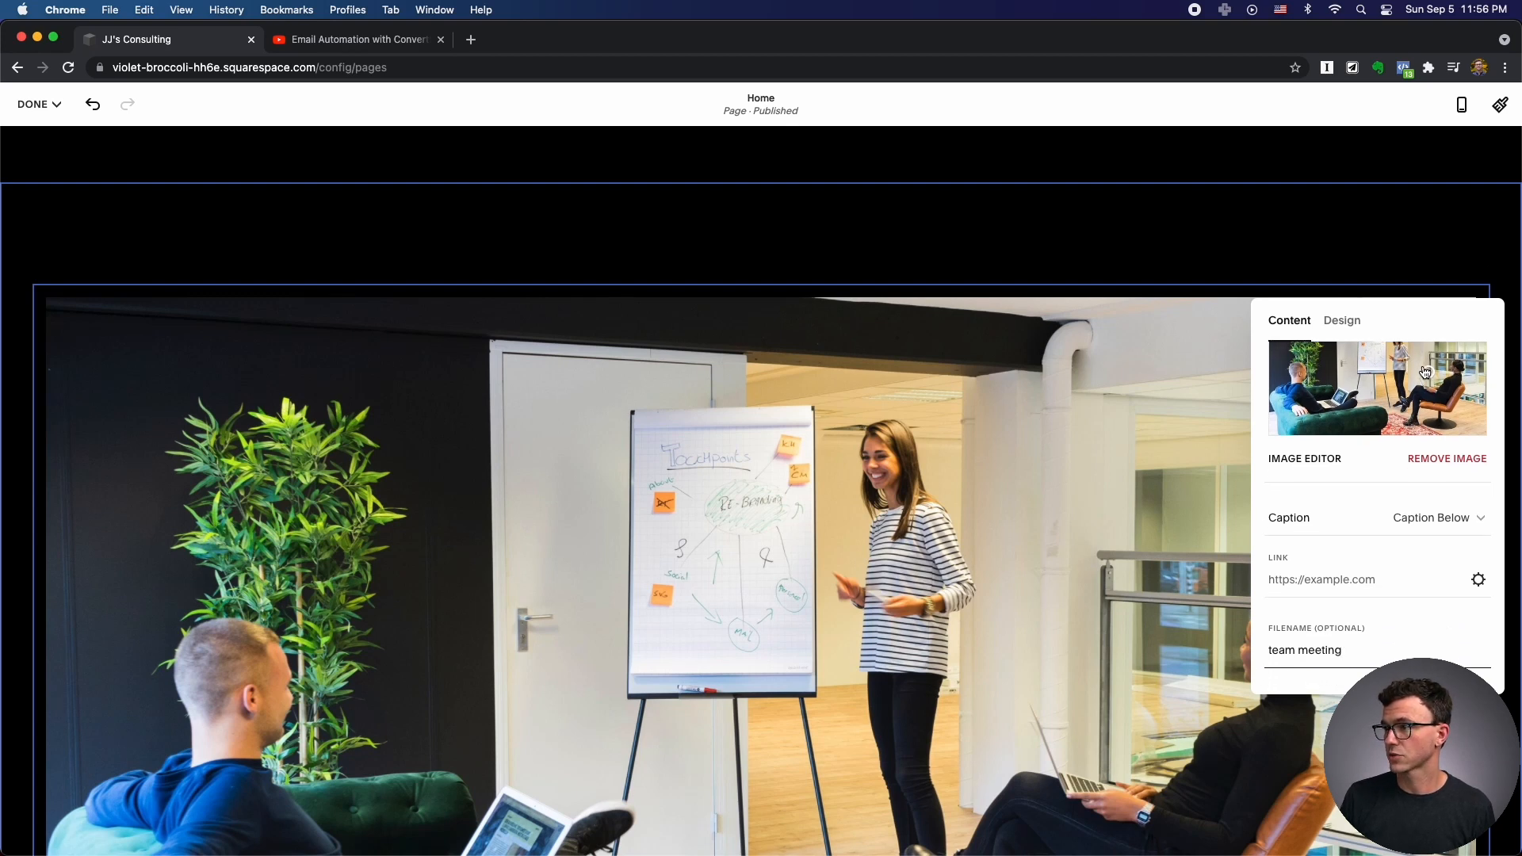
scroll(1372, 380, down, 10)
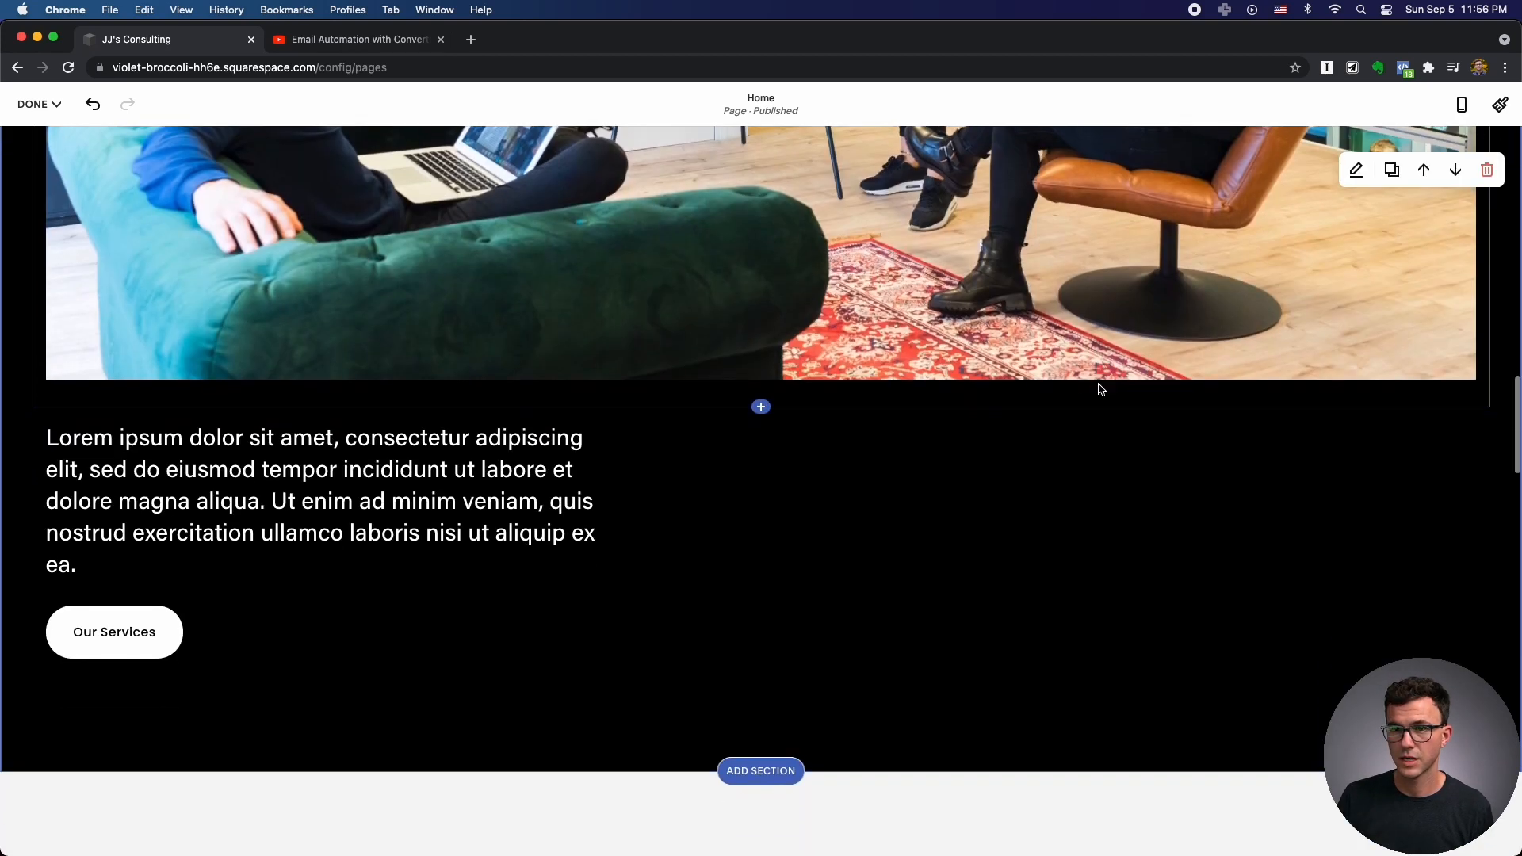
Relabel the 'Our Services' button to 'Services', keeping its /our-services link, and scroll further down.
triple_click(360, 465)
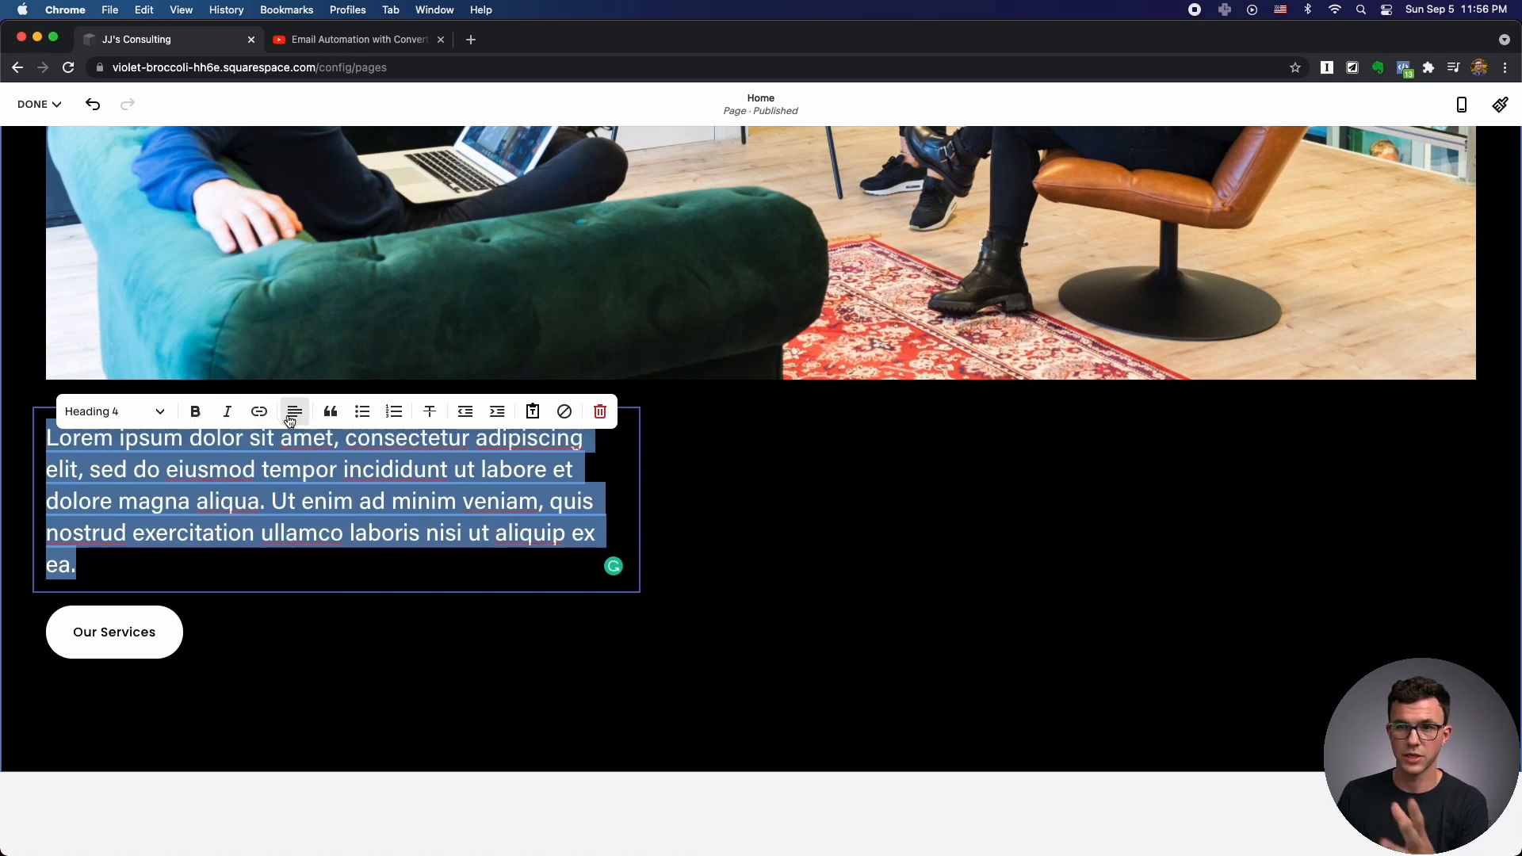
click(124, 606)
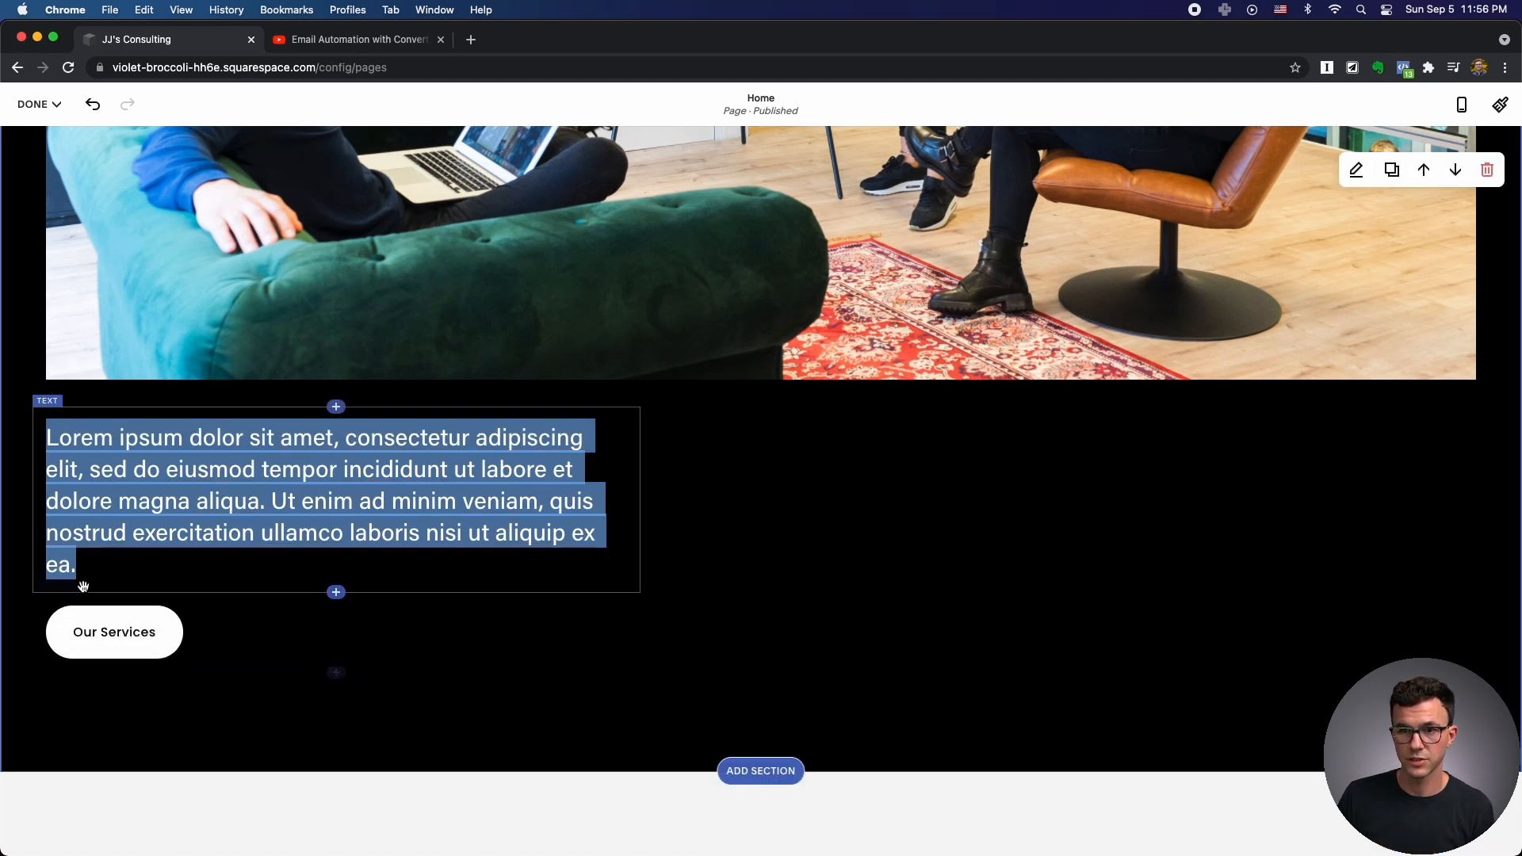
click(108, 573)
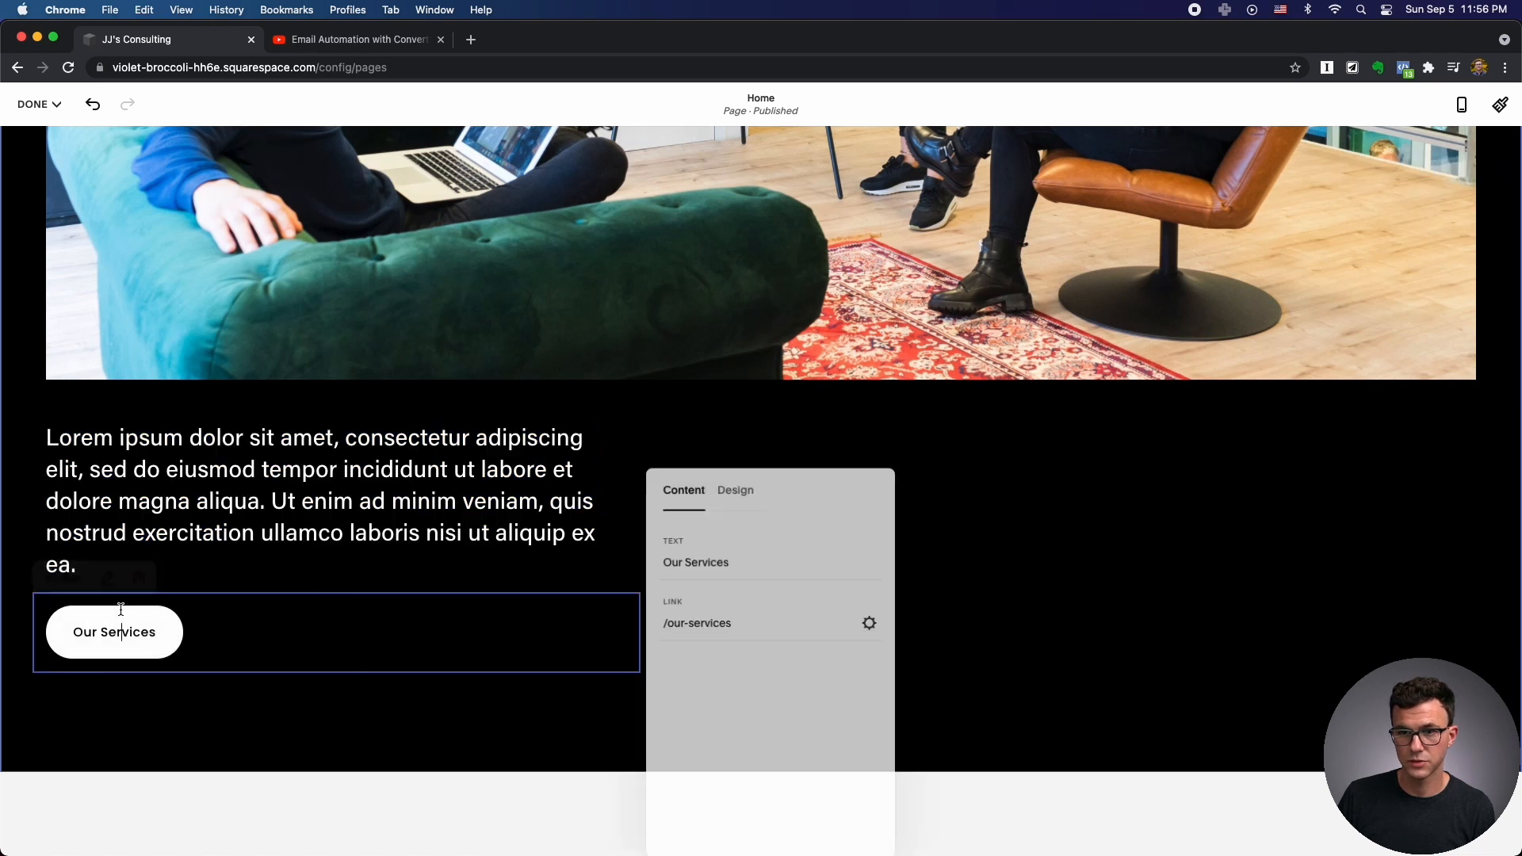
drag(812, 619, 609, 619)
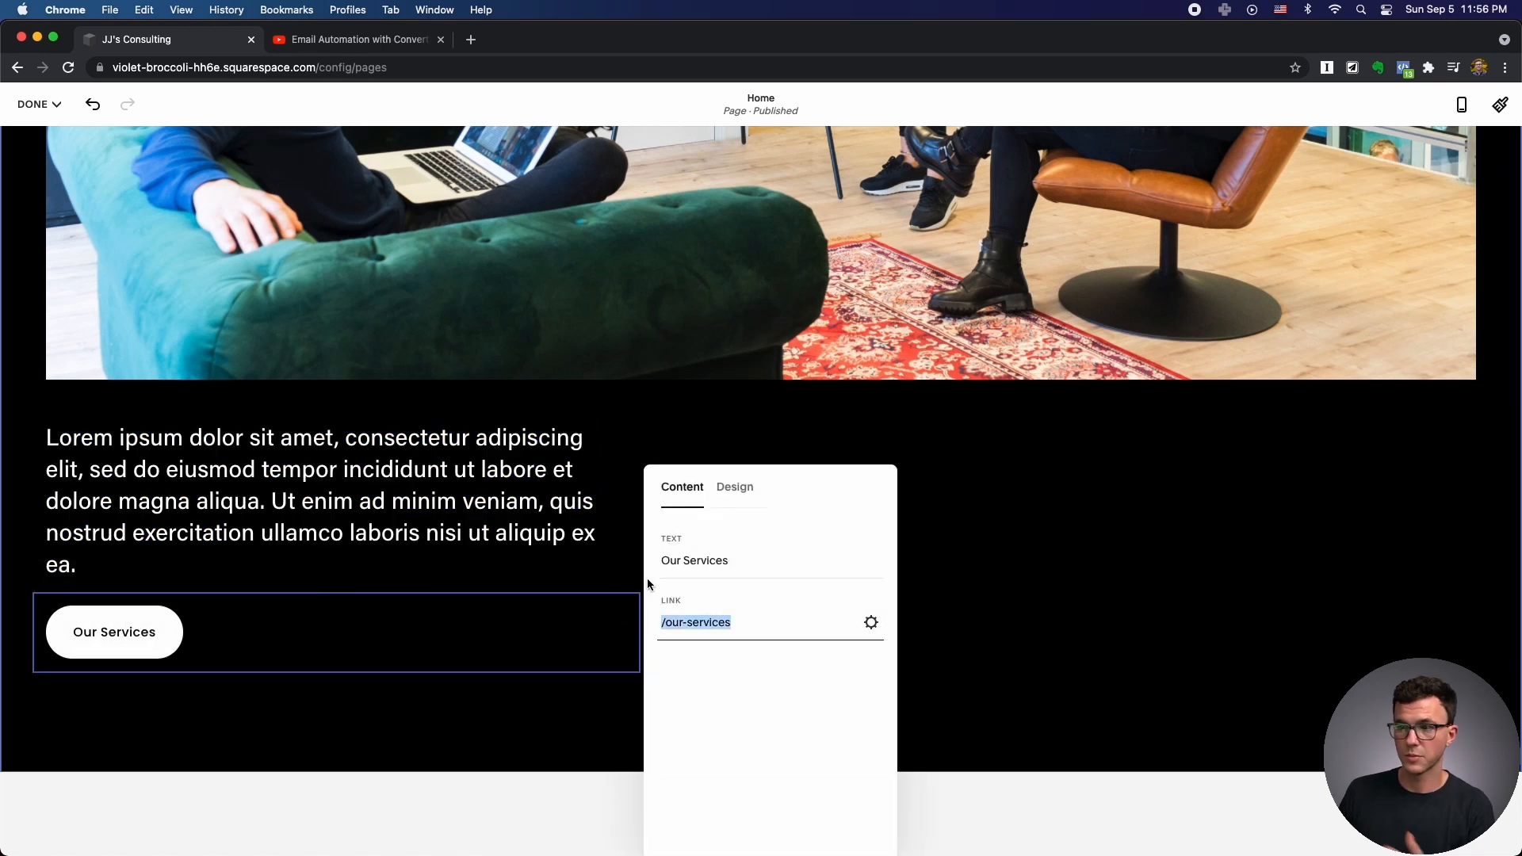
triple_click(716, 563)
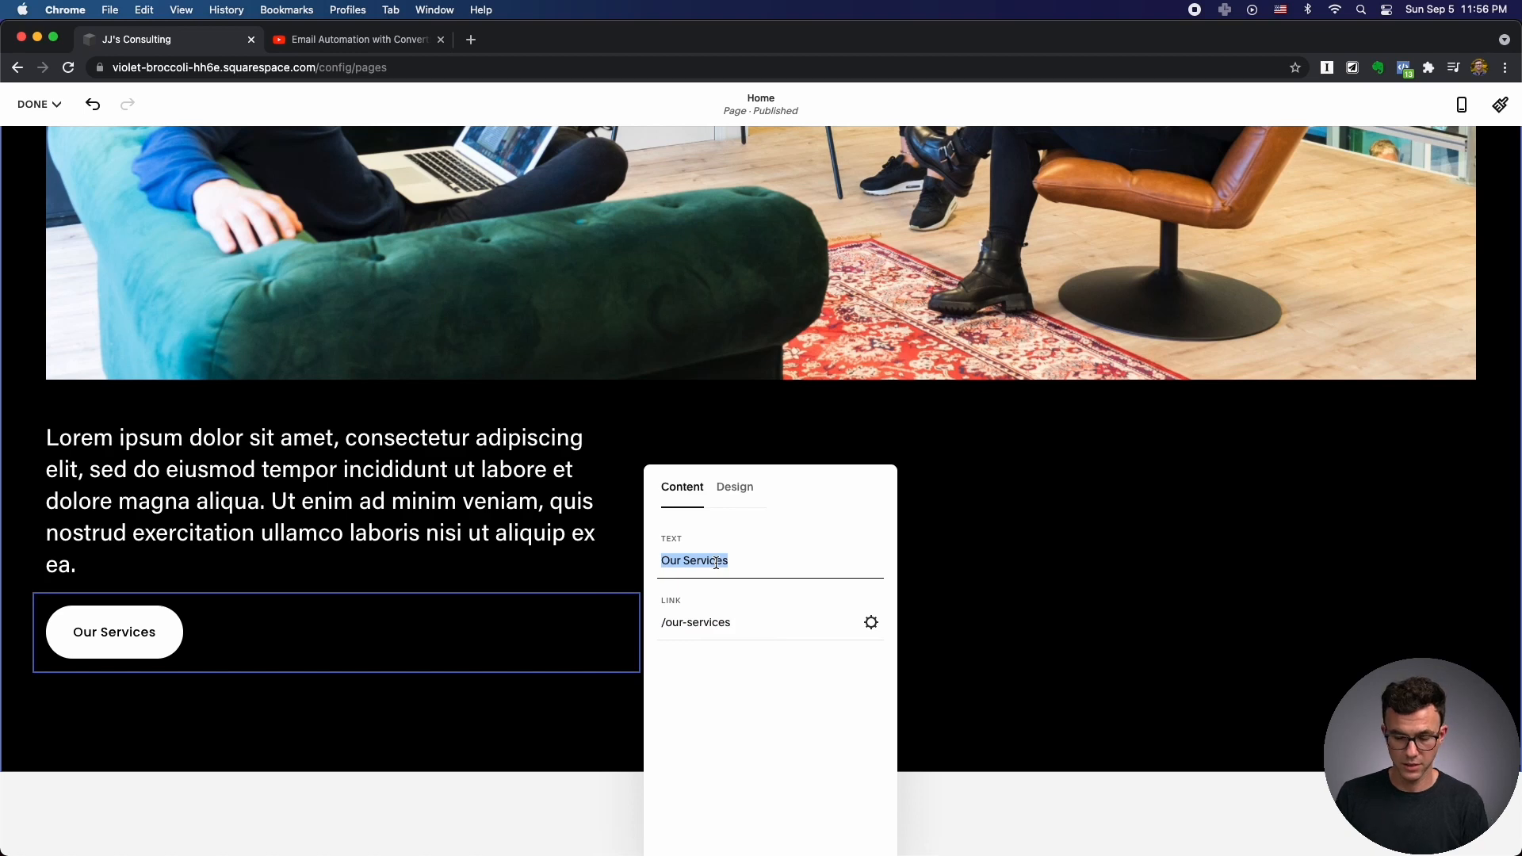
text(Services)
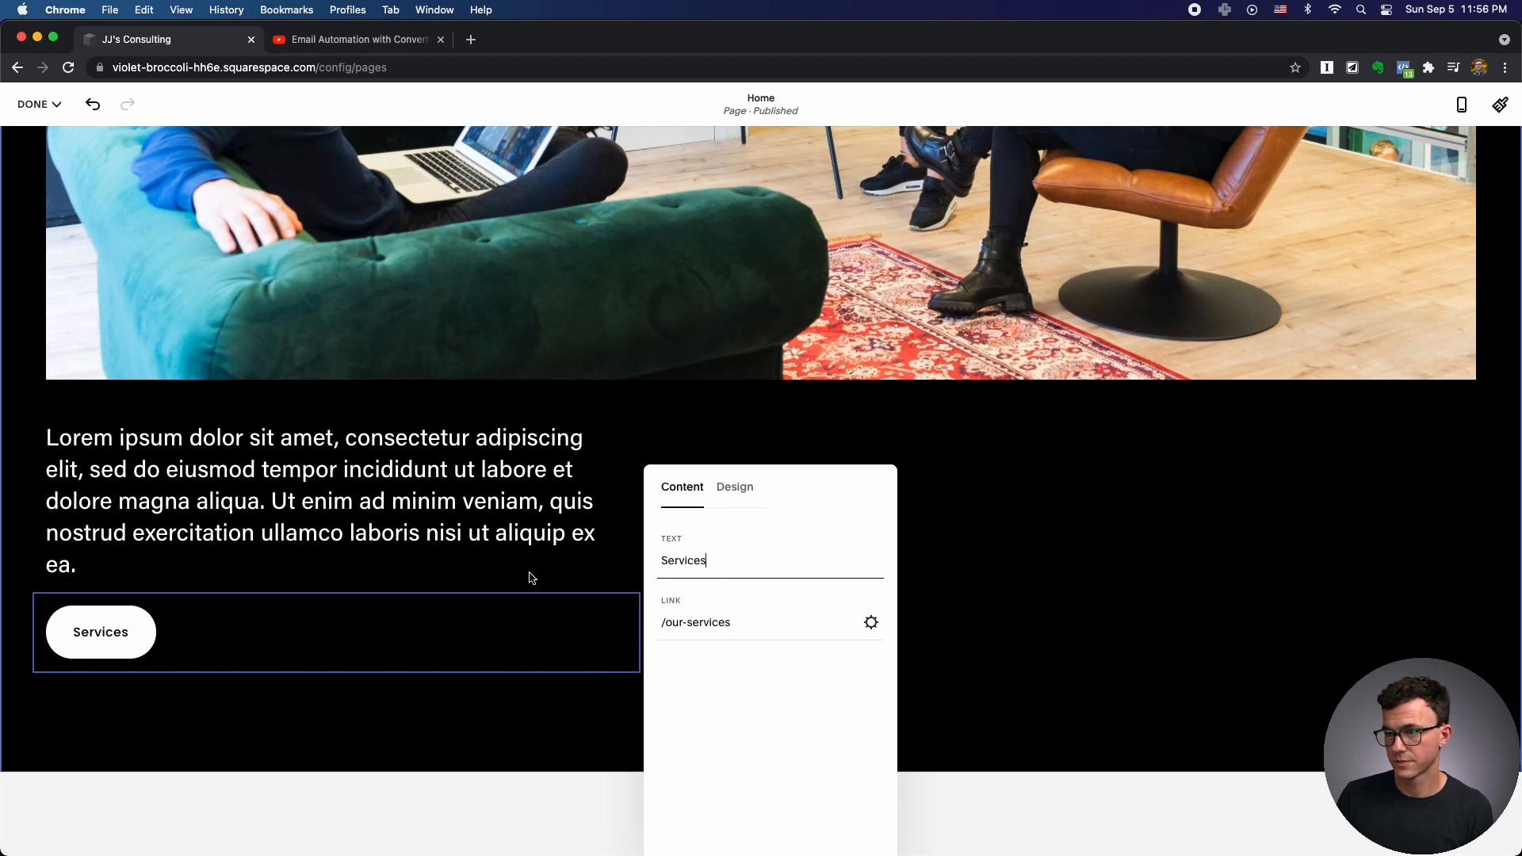
click(515, 560)
scroll(749, 589, down, 5)
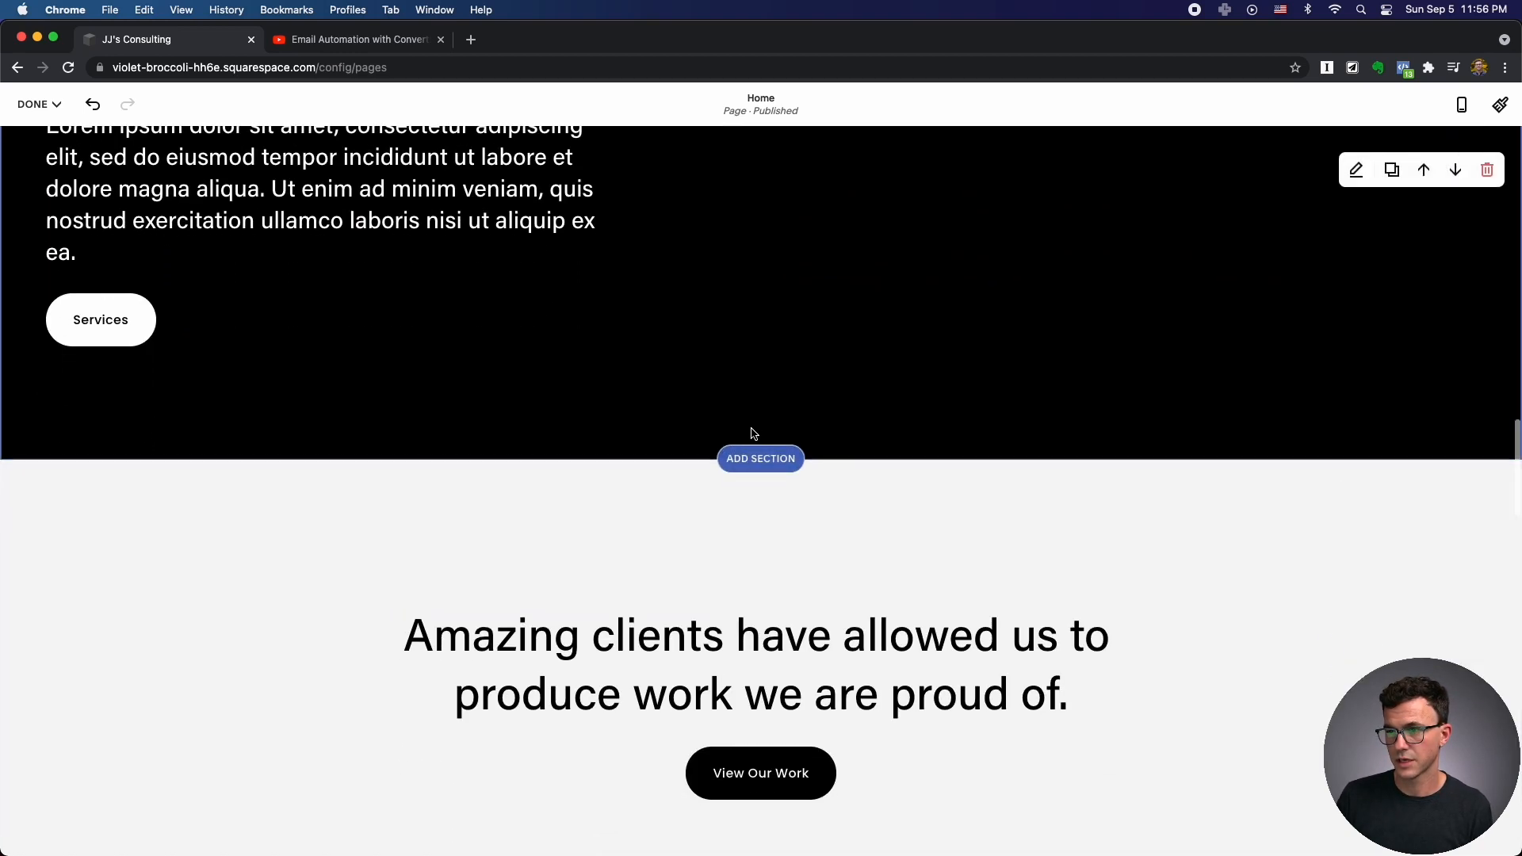
scroll(778, 568, down, 8)
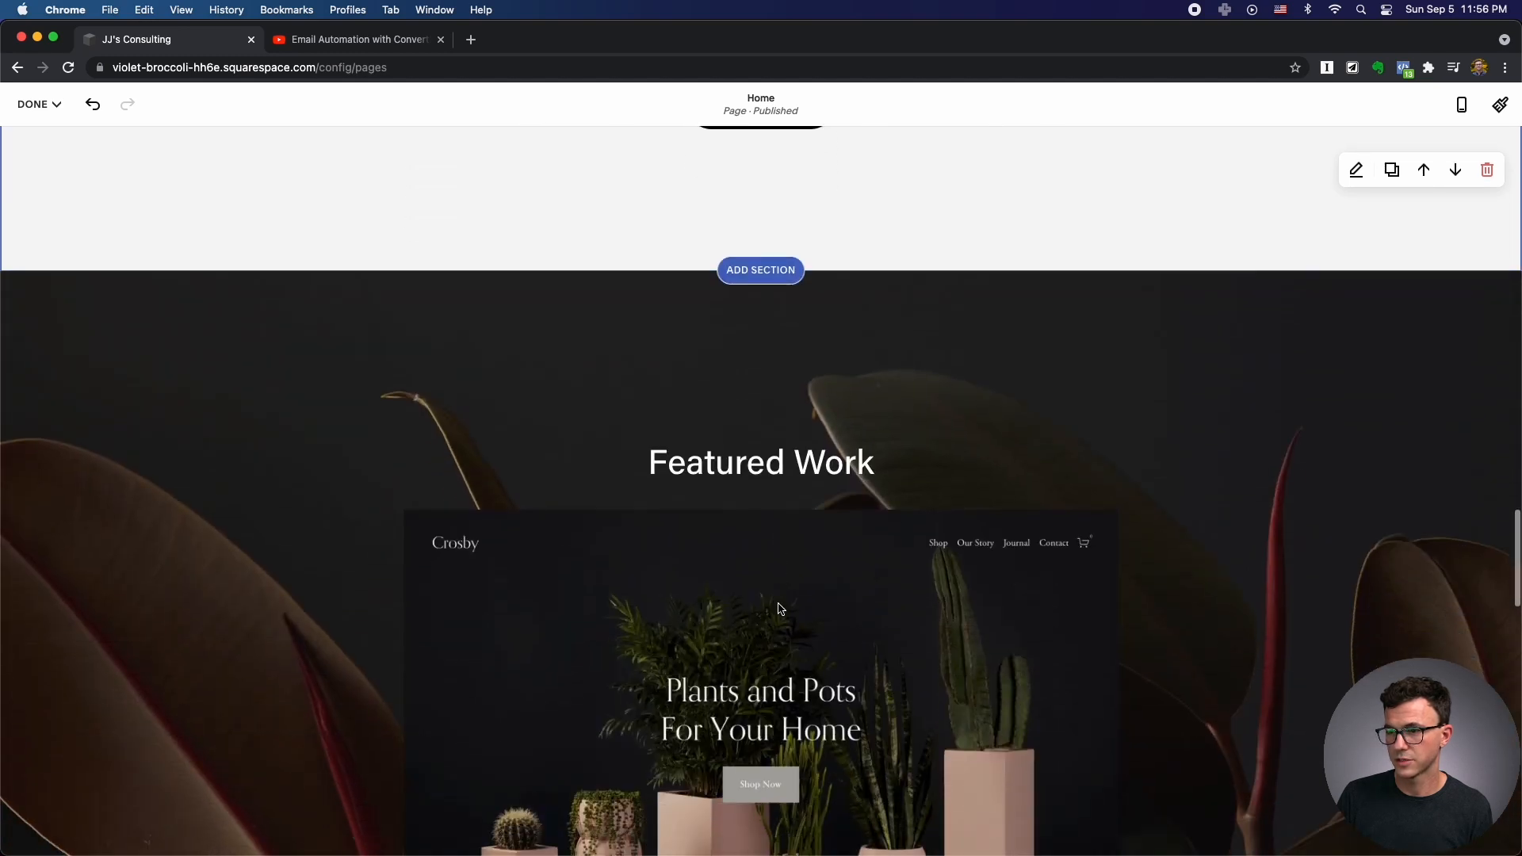
Scroll to the bottom of the Home page and open the site footer for editing.
scroll(781, 609, down, 10)
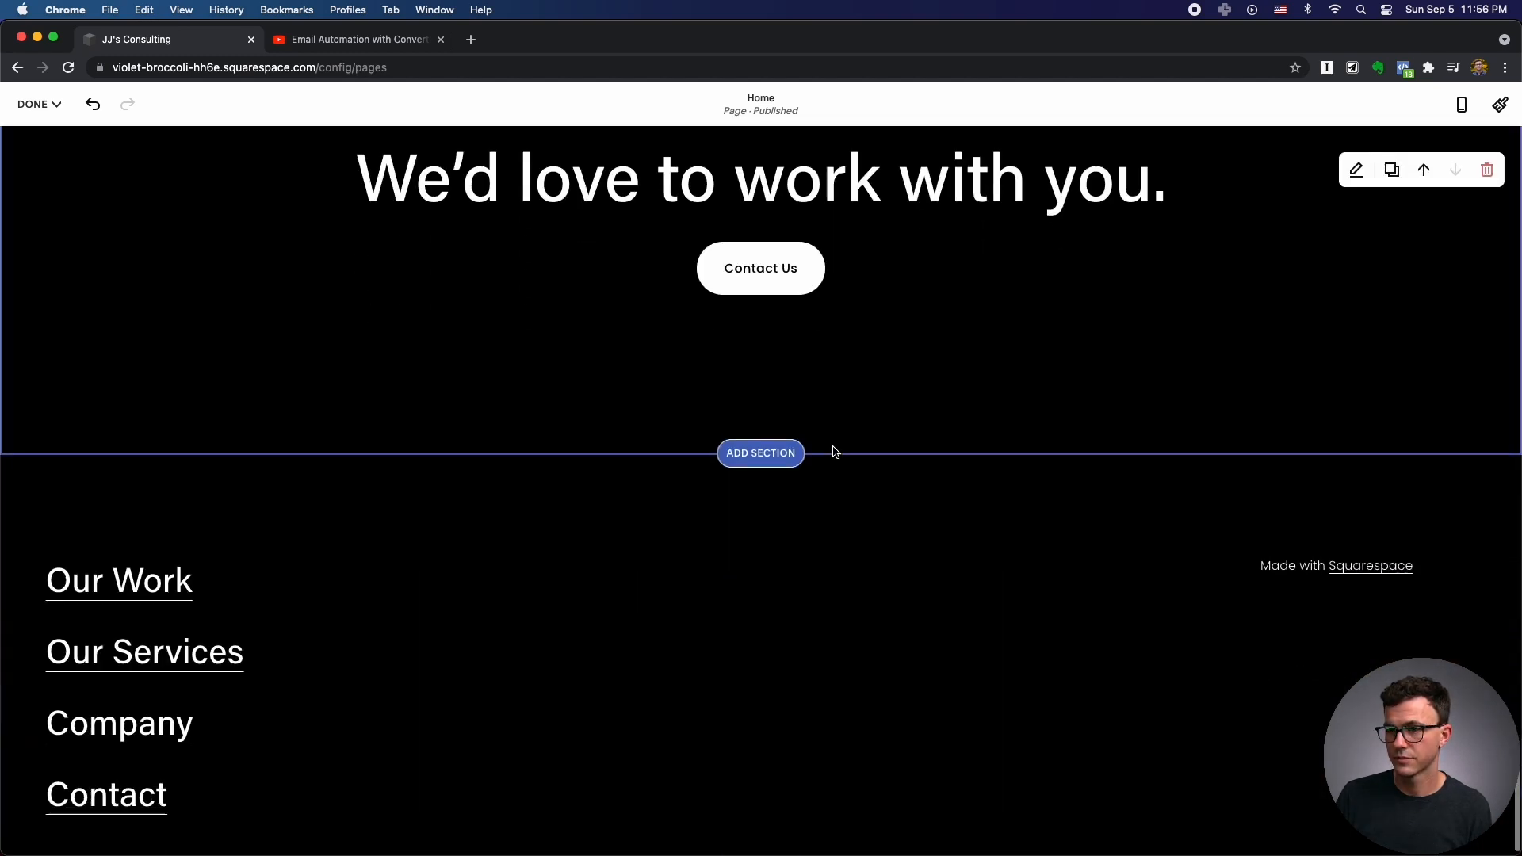
scroll(833, 452, down, 1)
click(746, 469)
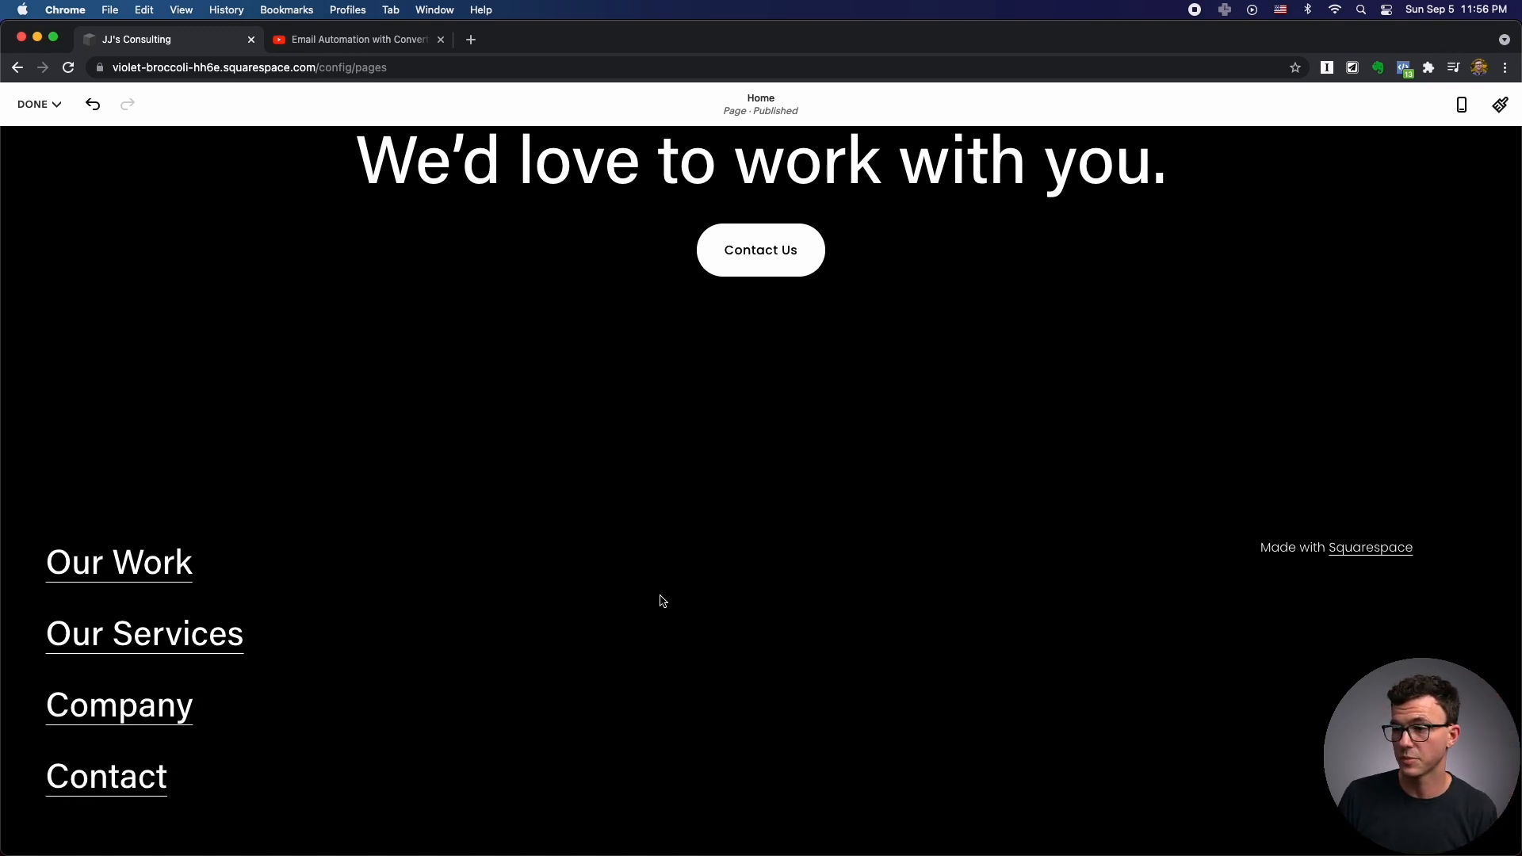
mouse_move(639, 513)
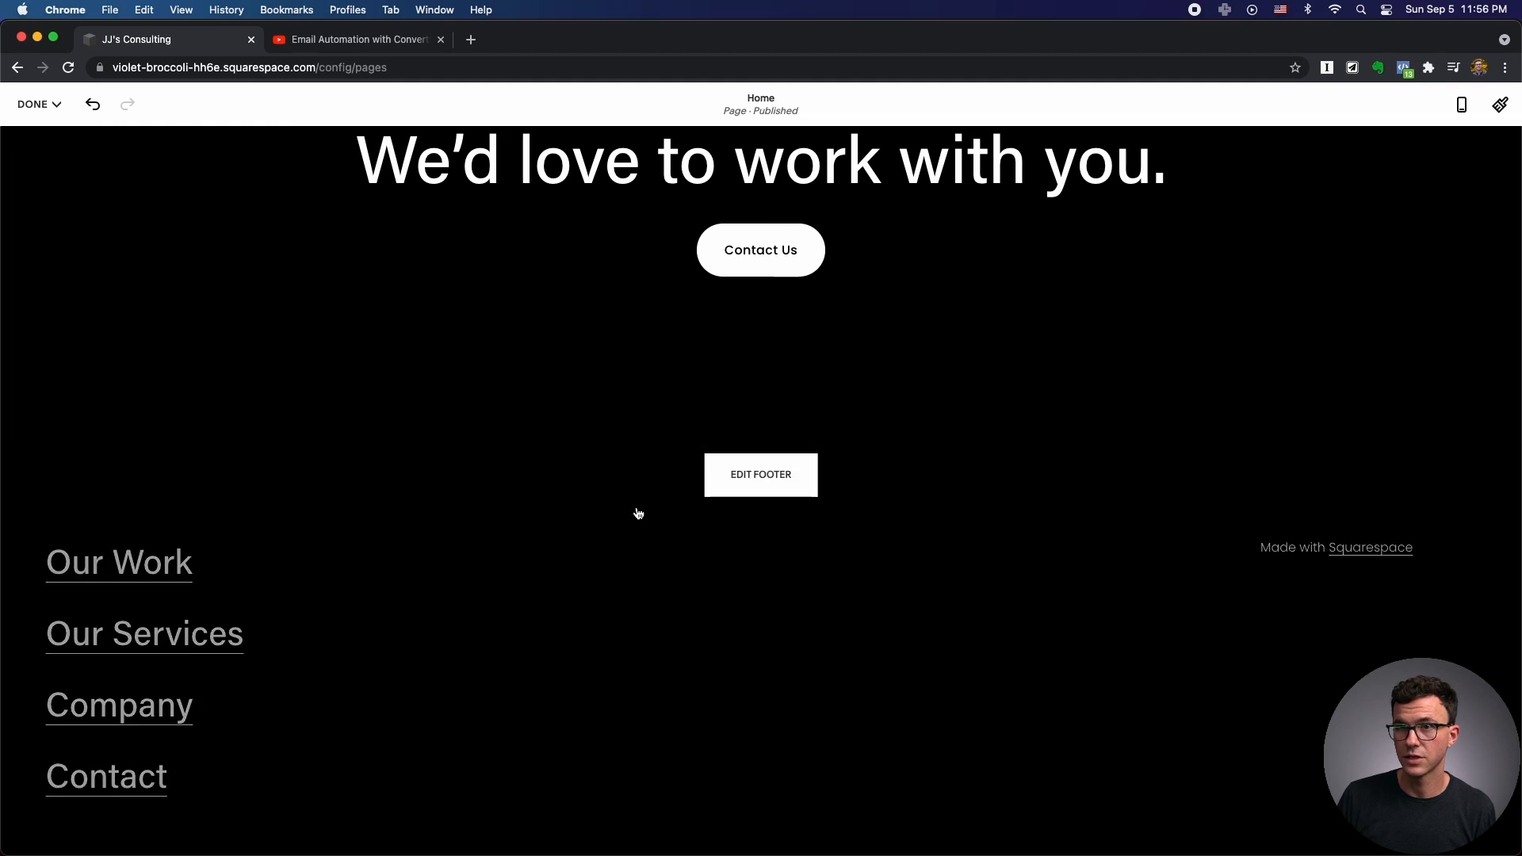
click(759, 486)
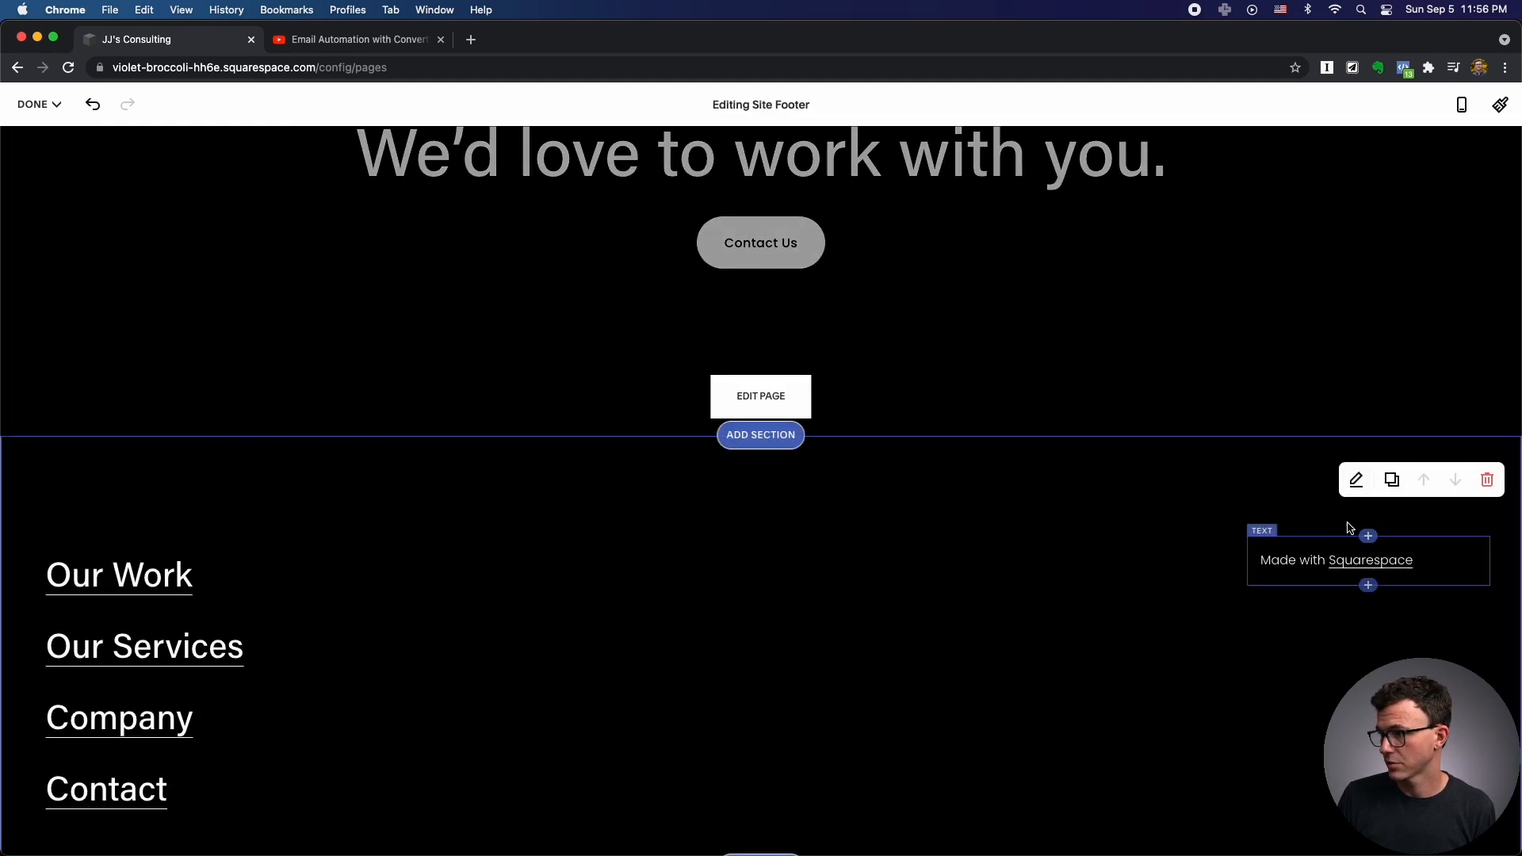
Delete the 'Made with Squarespace' text block from the footer.
click(1314, 590)
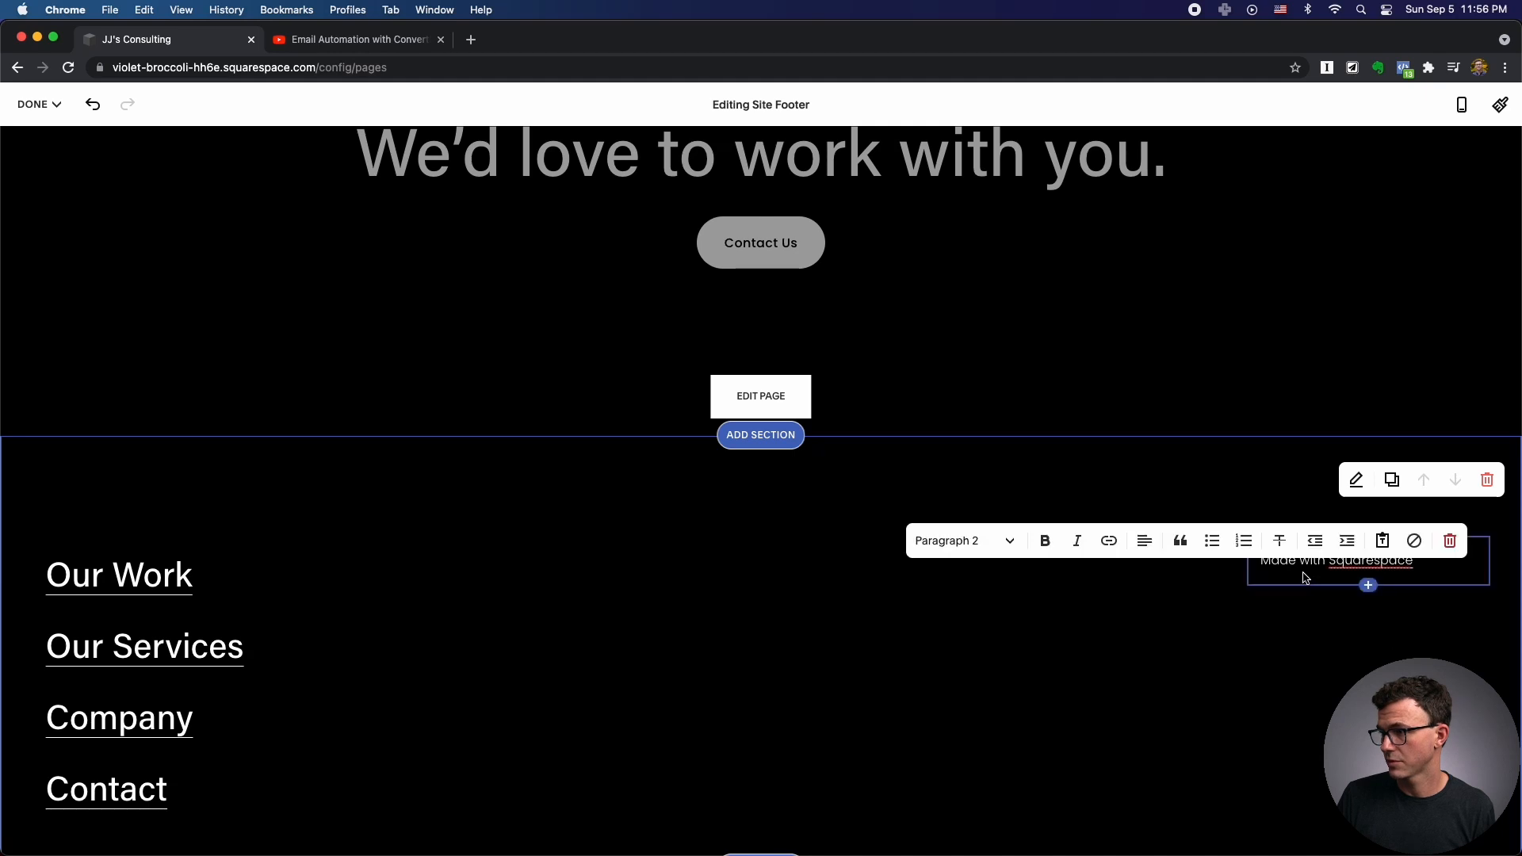
click(1450, 541)
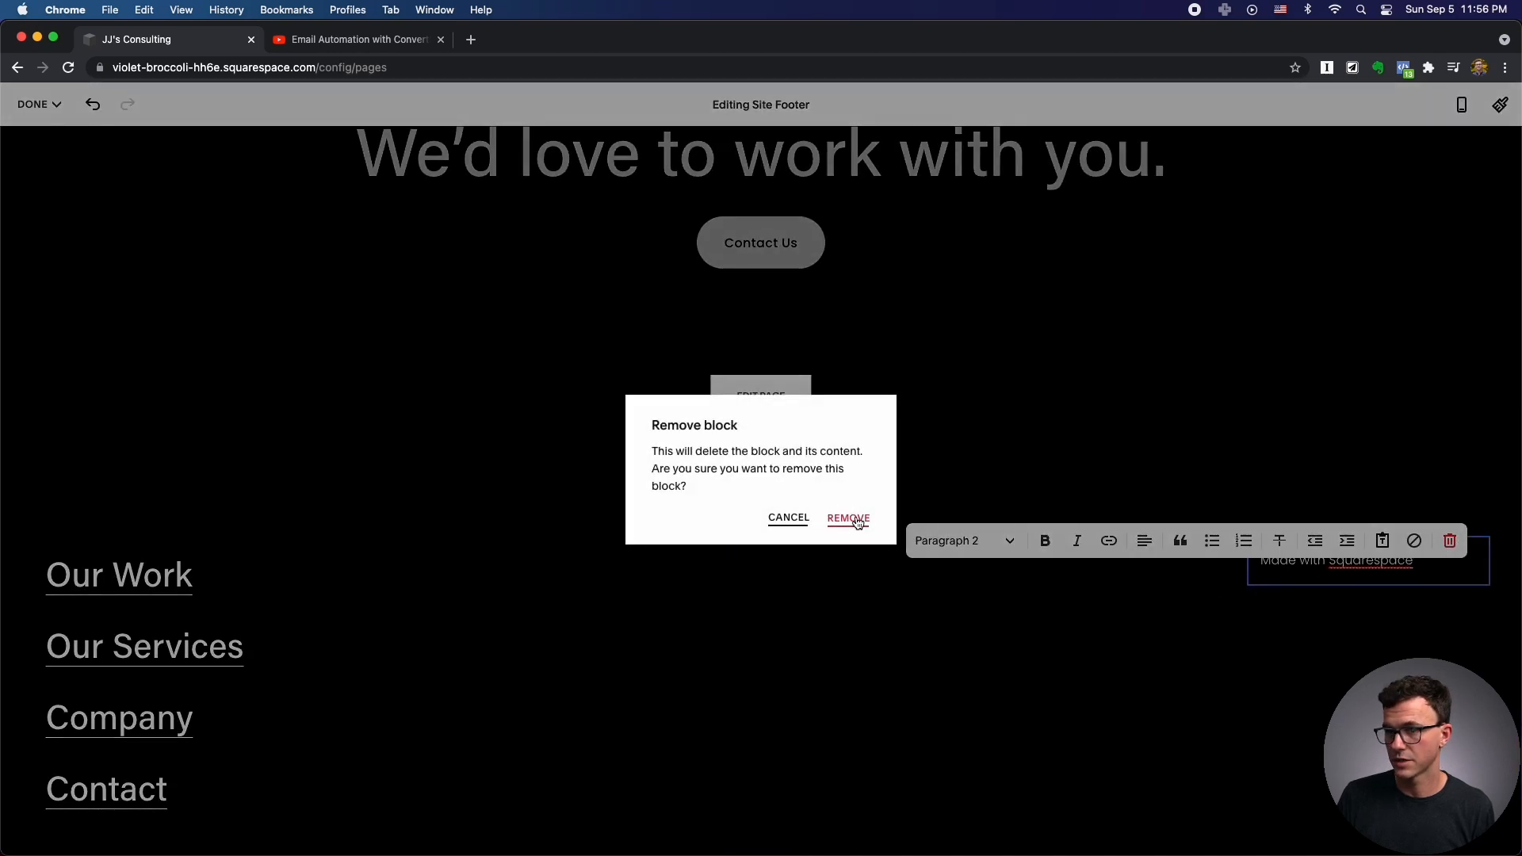
click(847, 517)
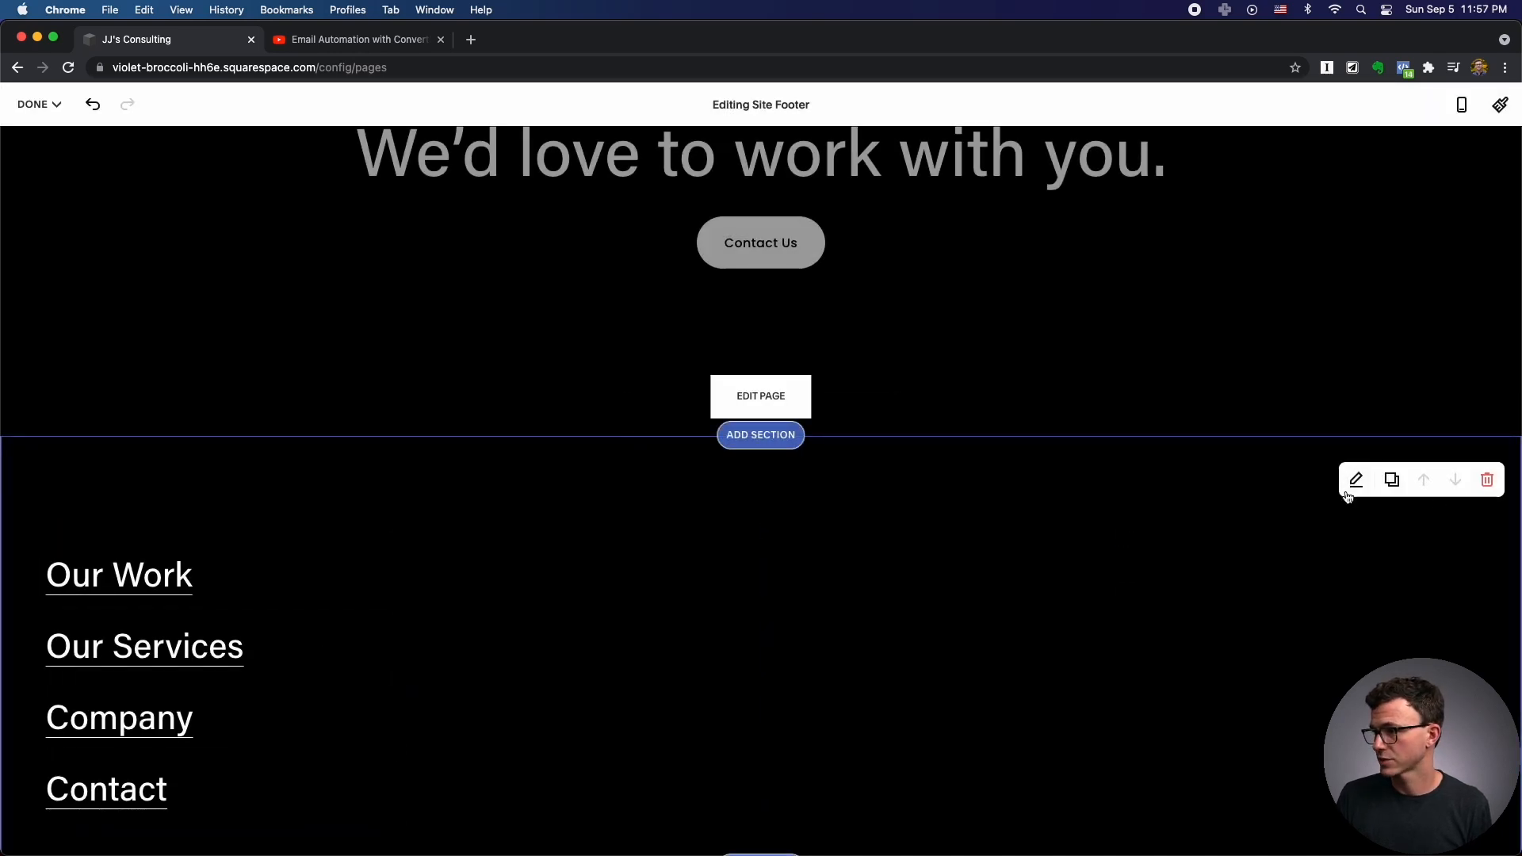
click(1091, 574)
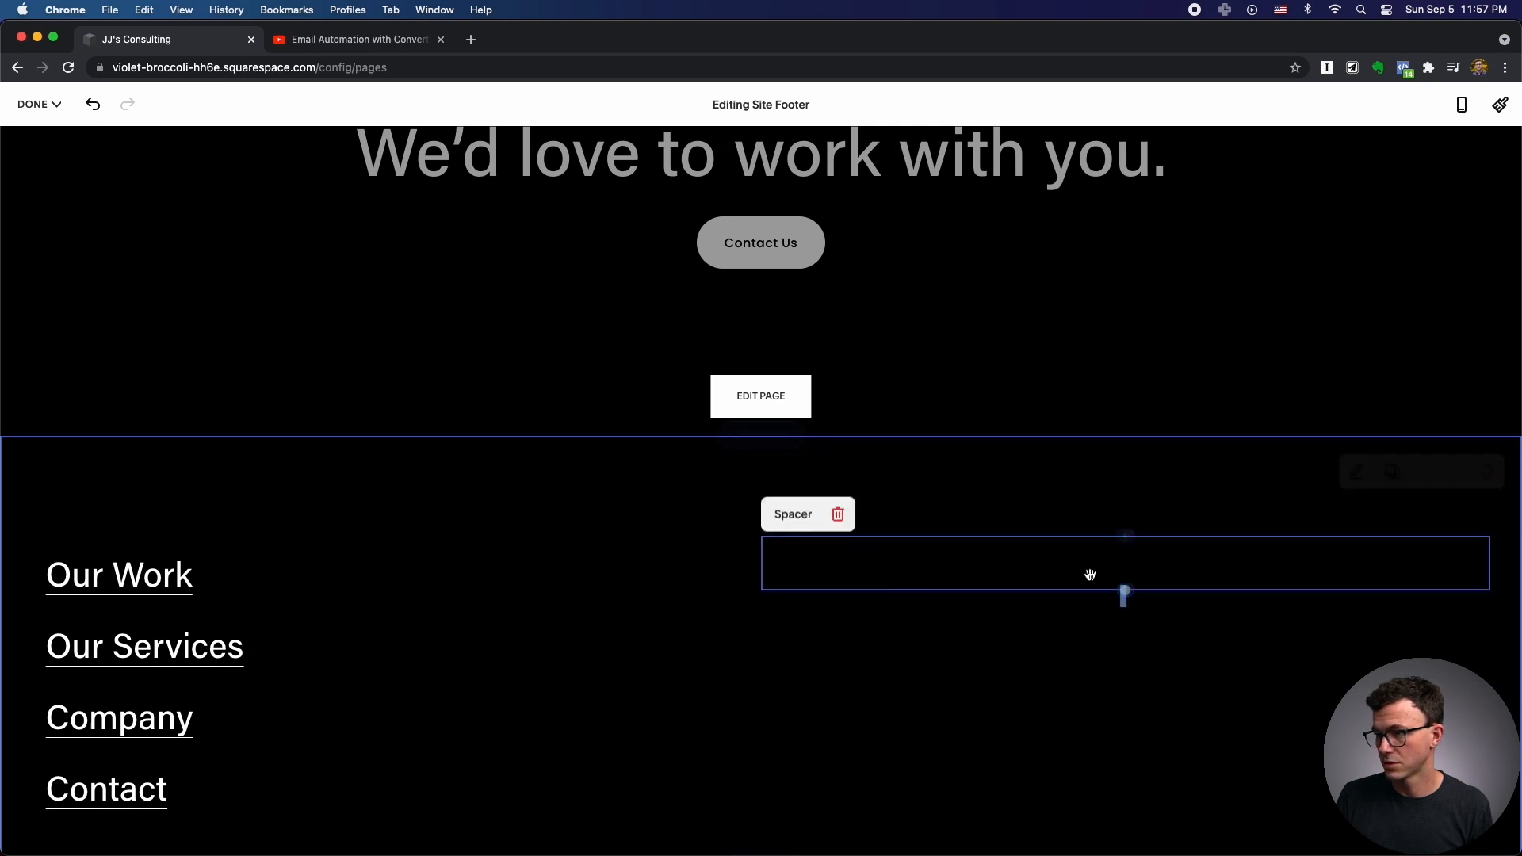
Shrink the footer spacer and add a Social Links block in its place.
drag(1125, 595, 1129, 542)
click(1127, 538)
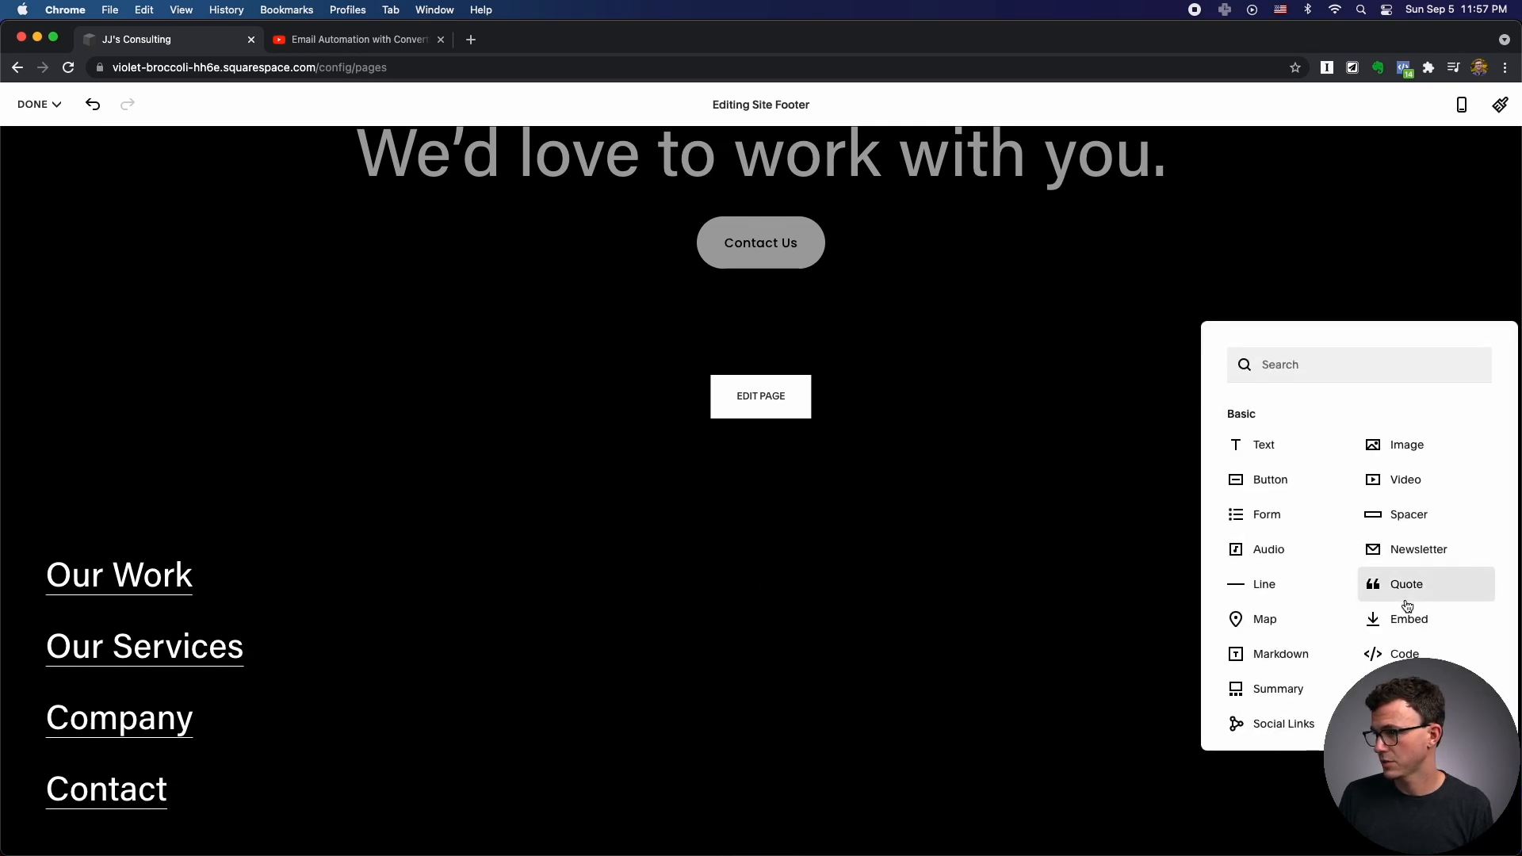
scroll(1407, 607, down, 2)
click(1275, 652)
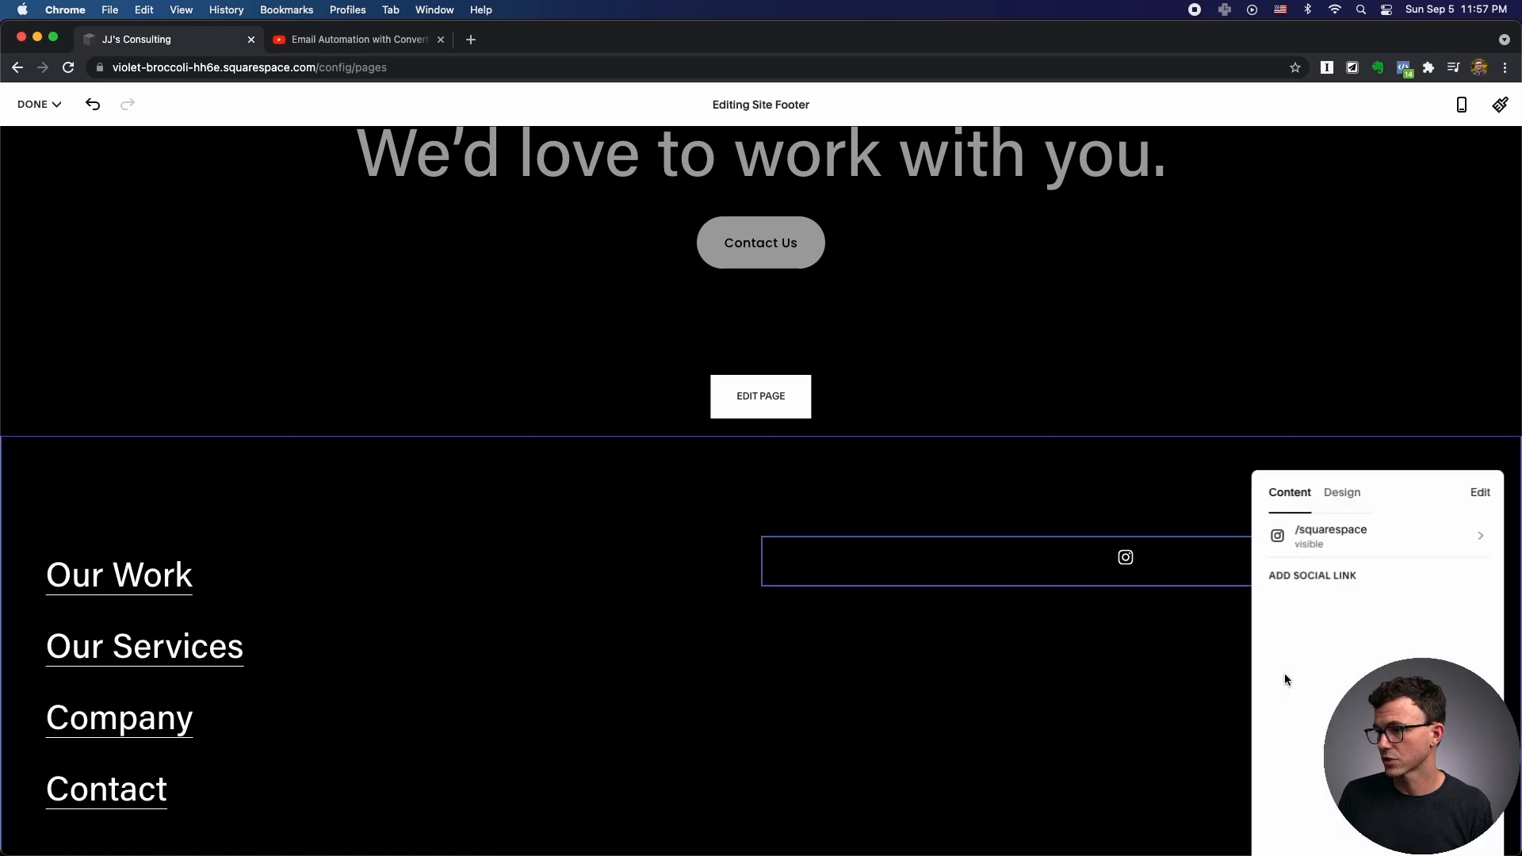
Replace the Instagram placeholder handle with the owner's profile handle.
click(1355, 543)
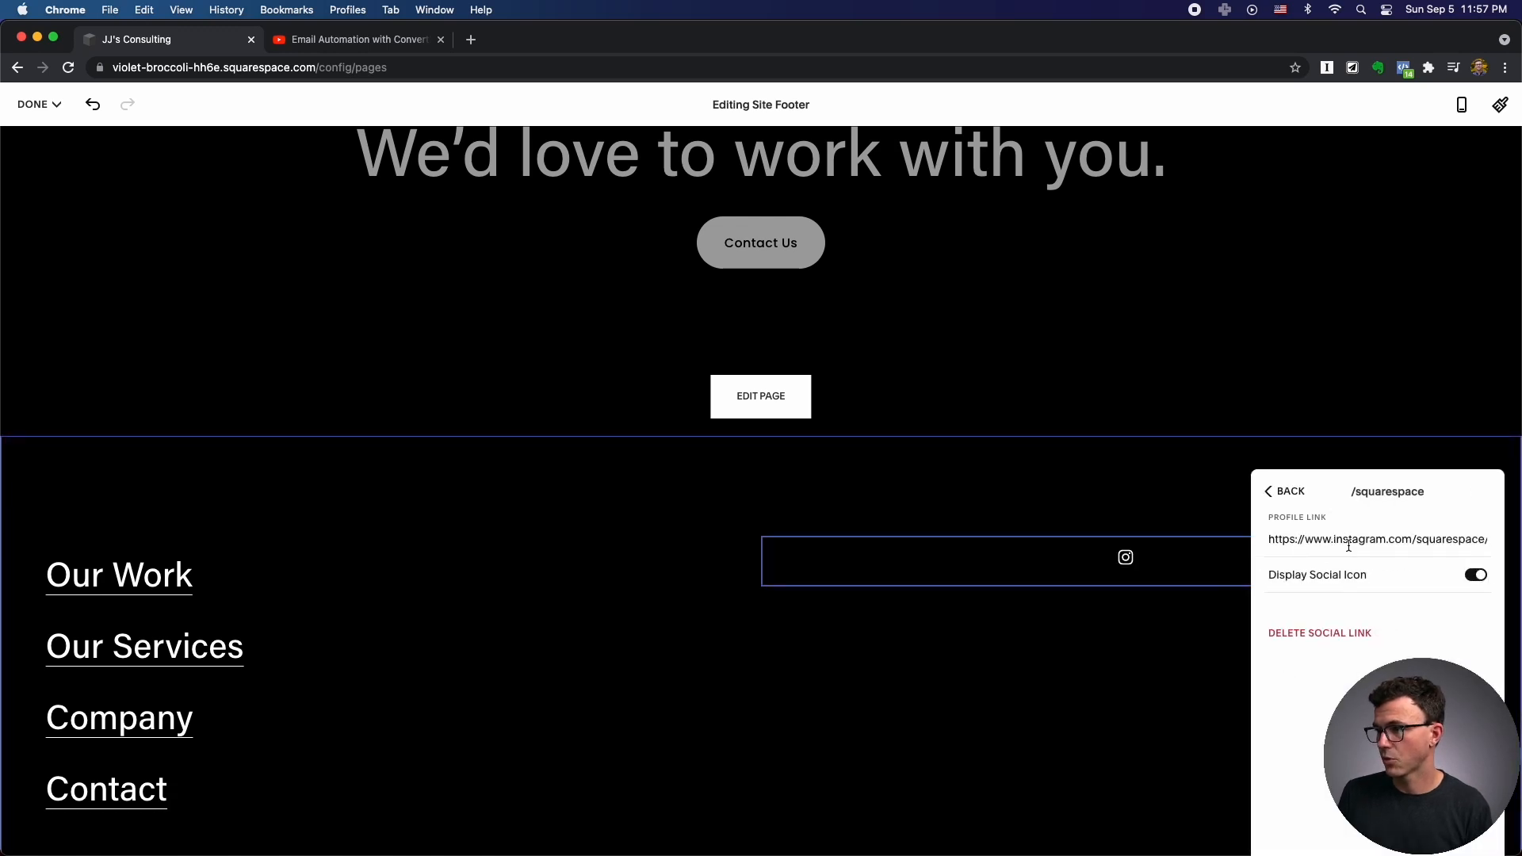
drag(1416, 538, 1518, 554)
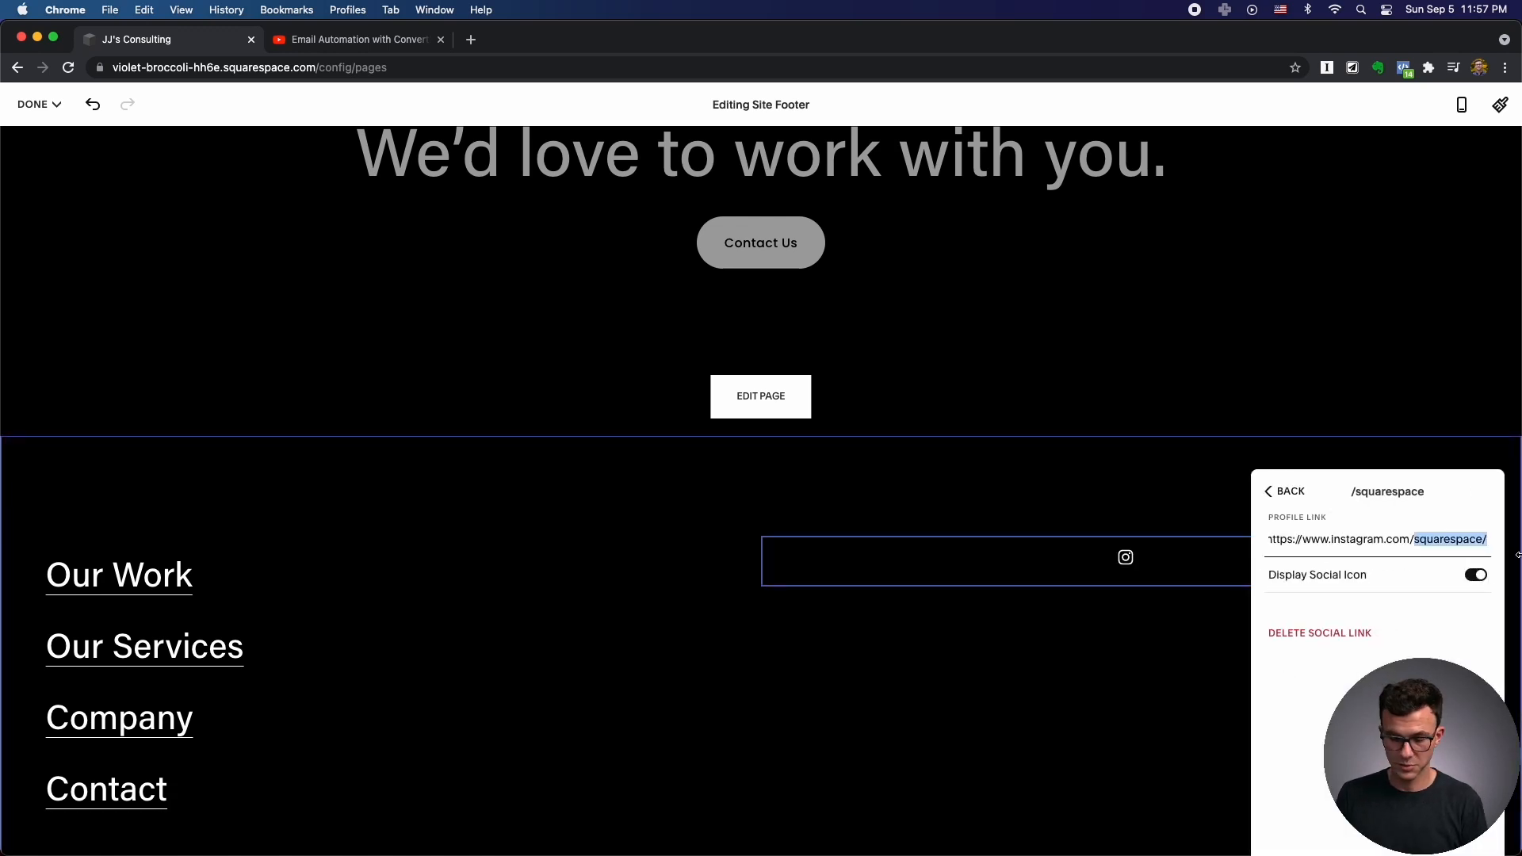
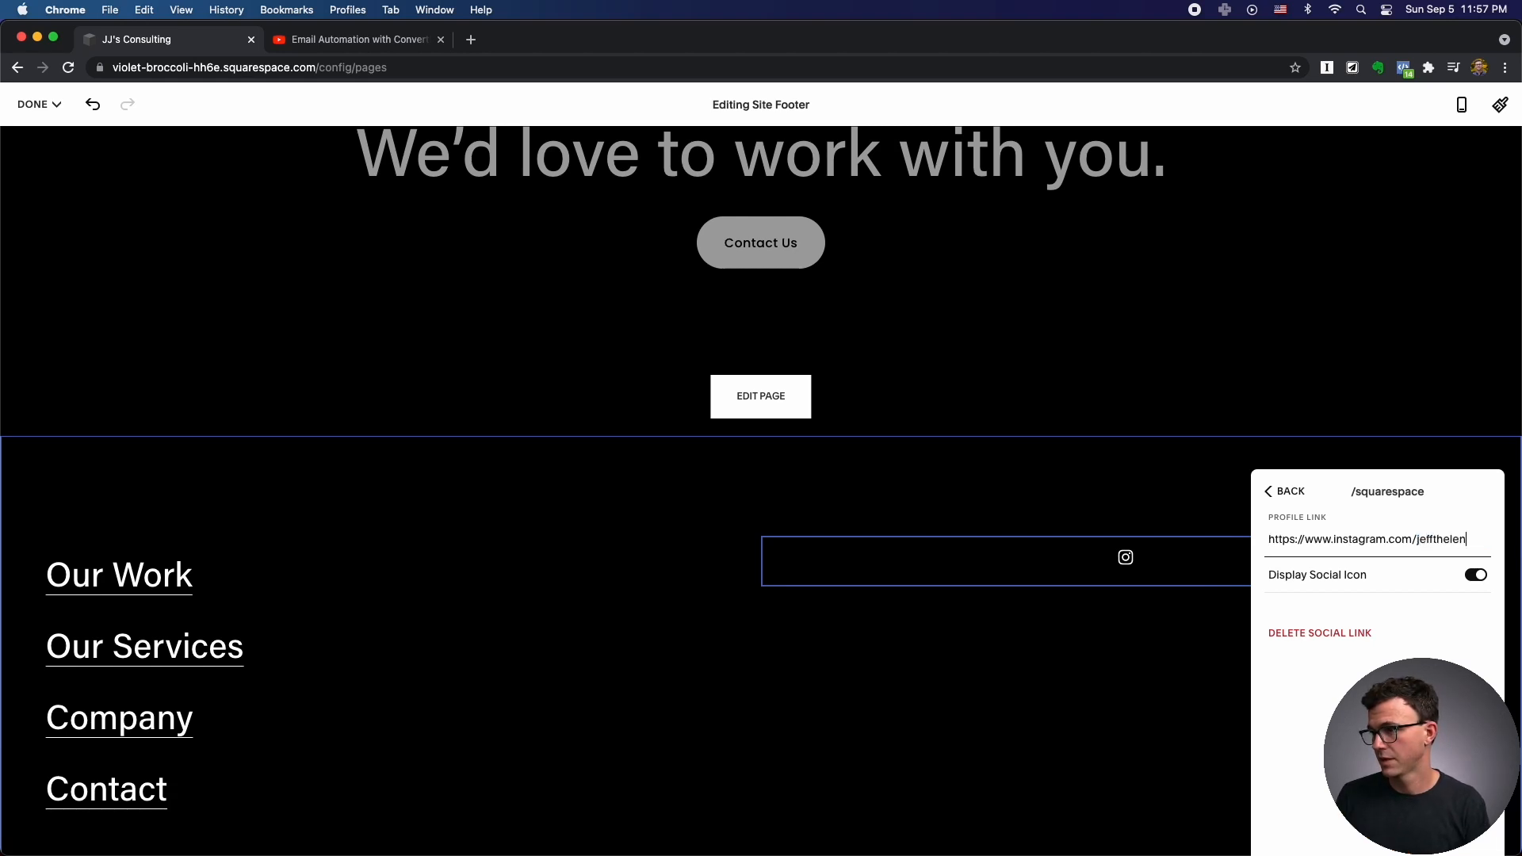
click(1281, 493)
Add a YouTube social link using the channel page URL copied from the YouTube tab.
click(1301, 588)
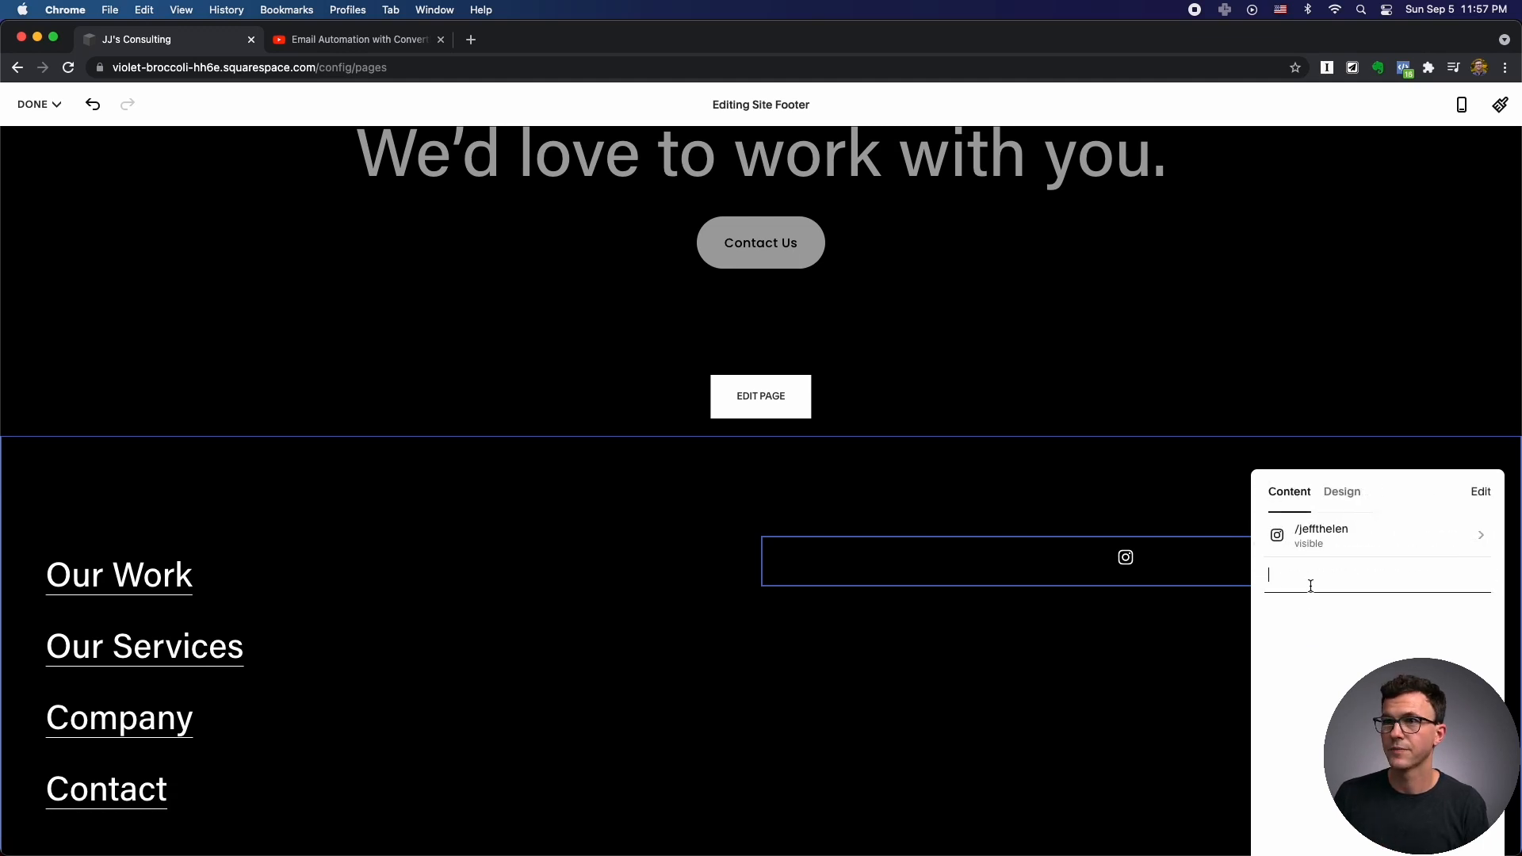
click(346, 46)
click(17, 67)
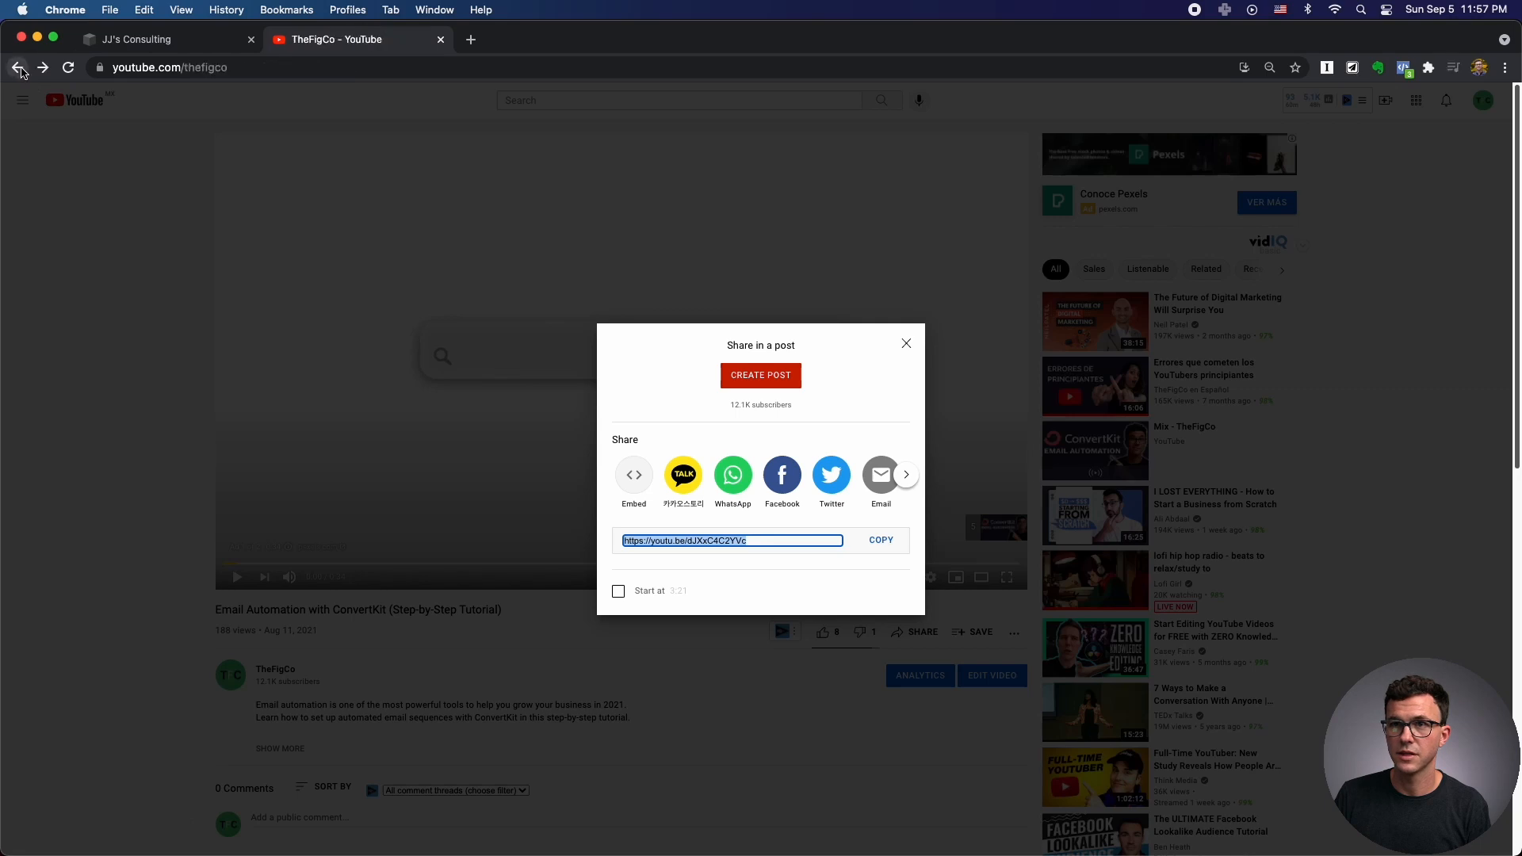
click(178, 68)
key(super+c)
click(178, 32)
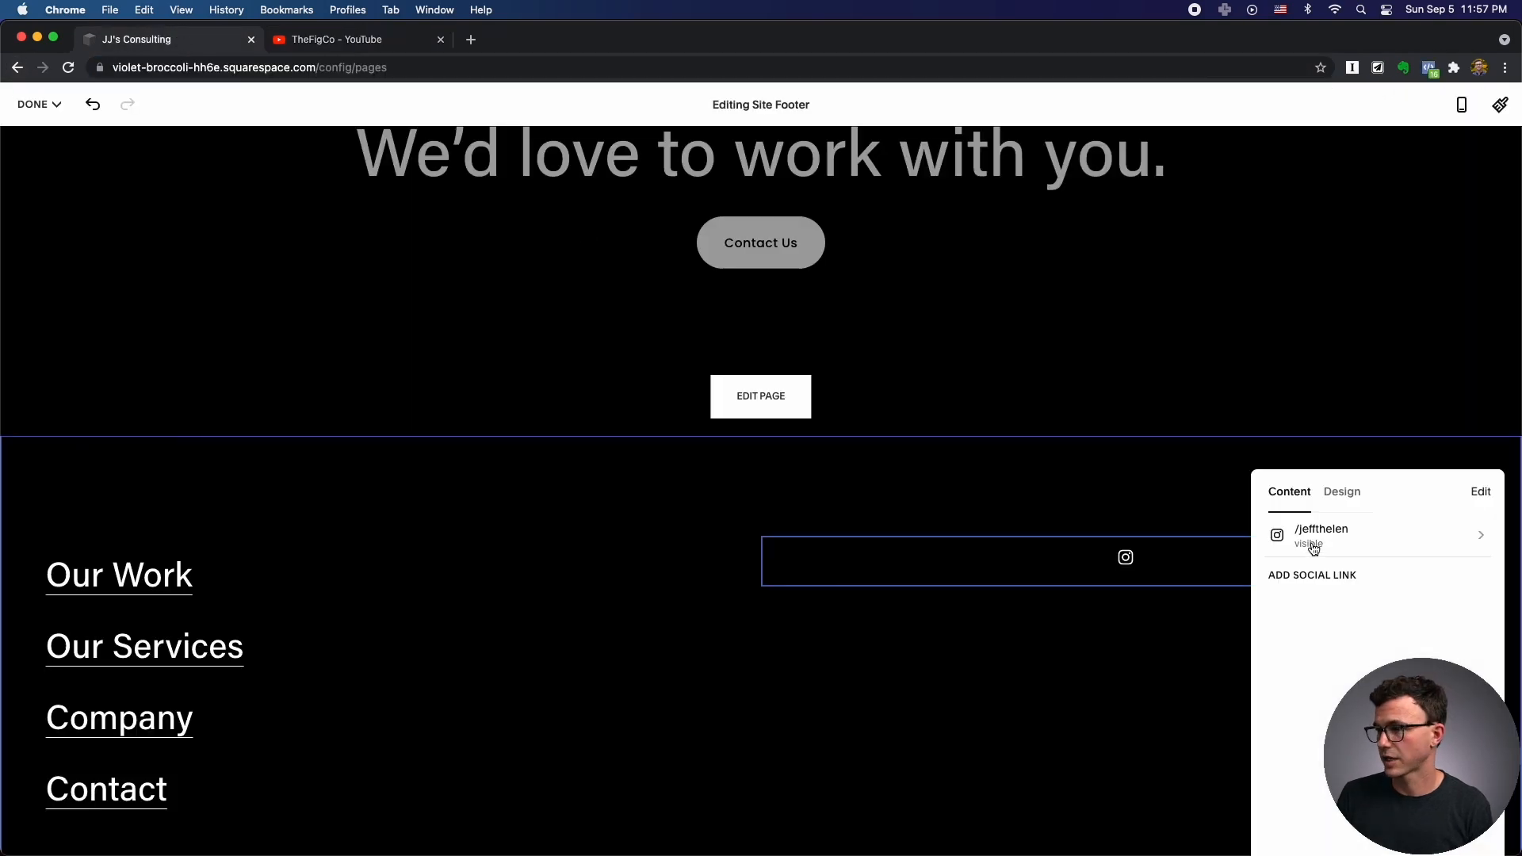
click(1308, 571)
key(super+v)
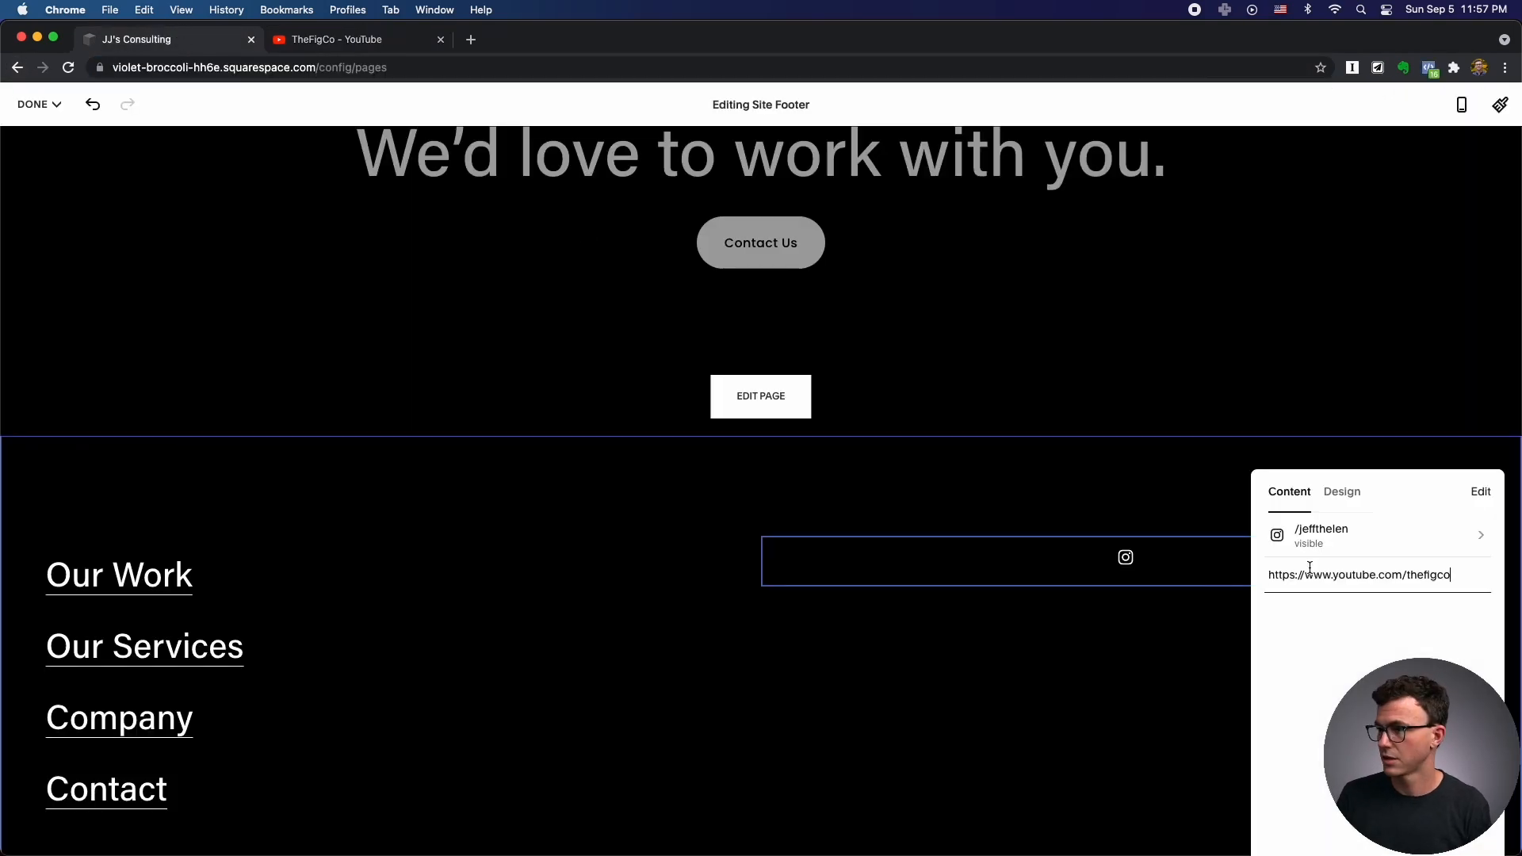
key(Return)
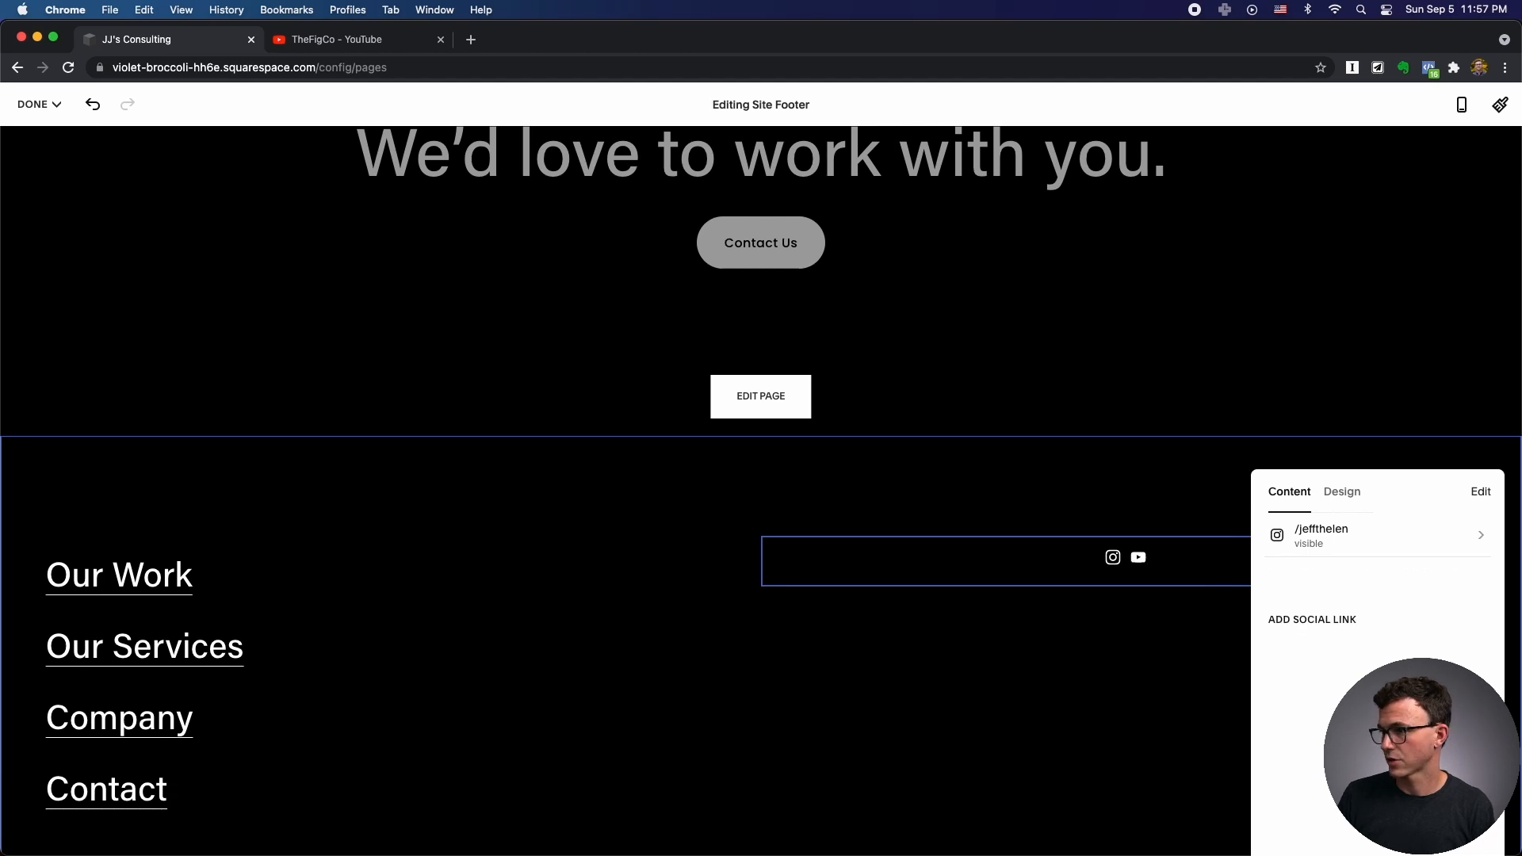
Open the company's Pinterest profile in a new tab, copy its address, and start a new footer social link.
click(471, 39)
text(y)
key(BackSpace)
key(BackSpace)
text(pinterest.com)
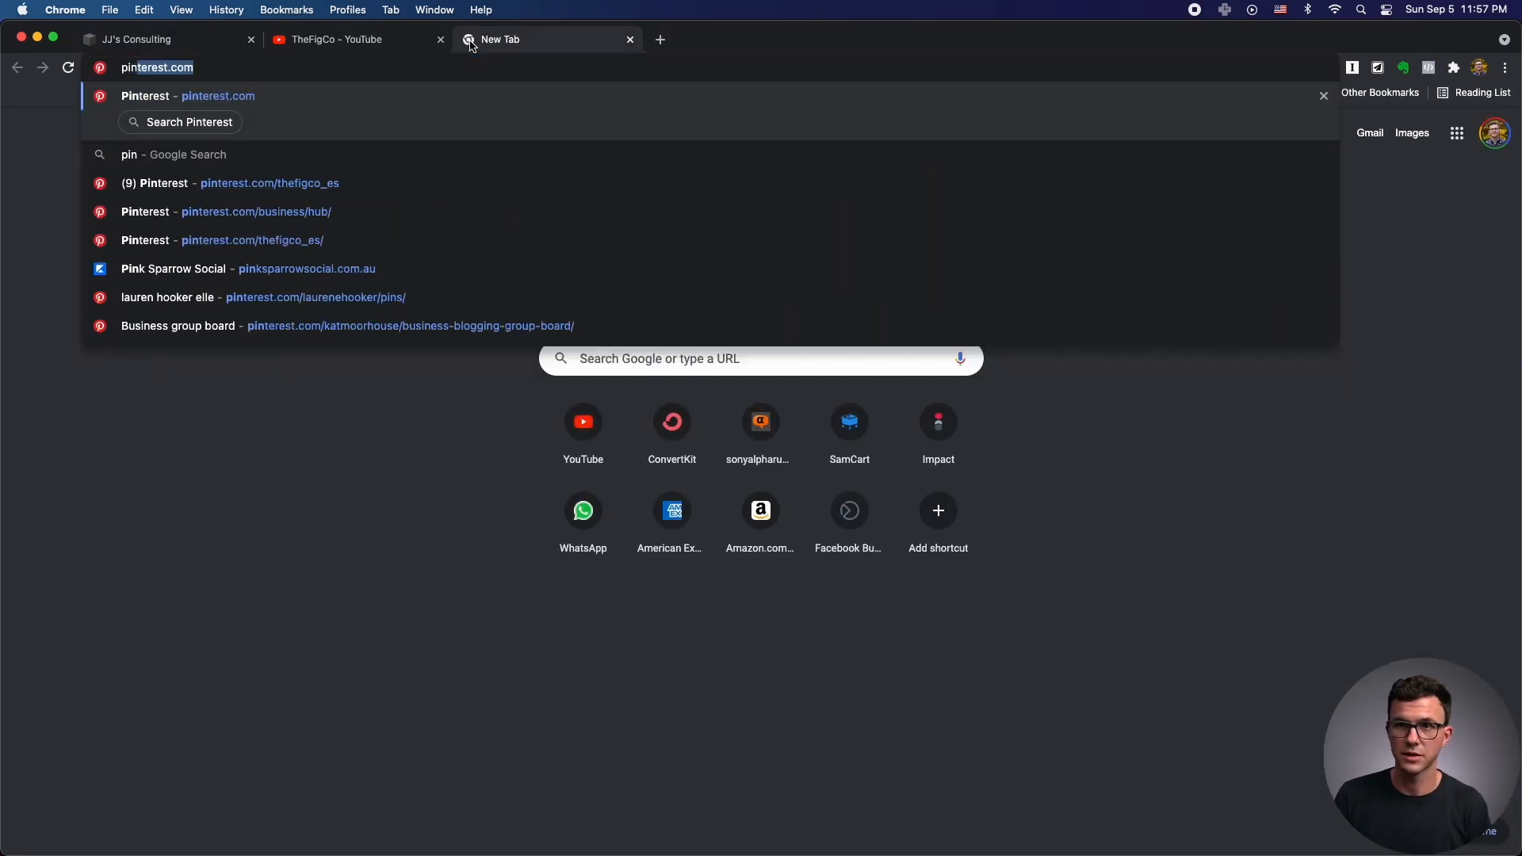
text(/the)
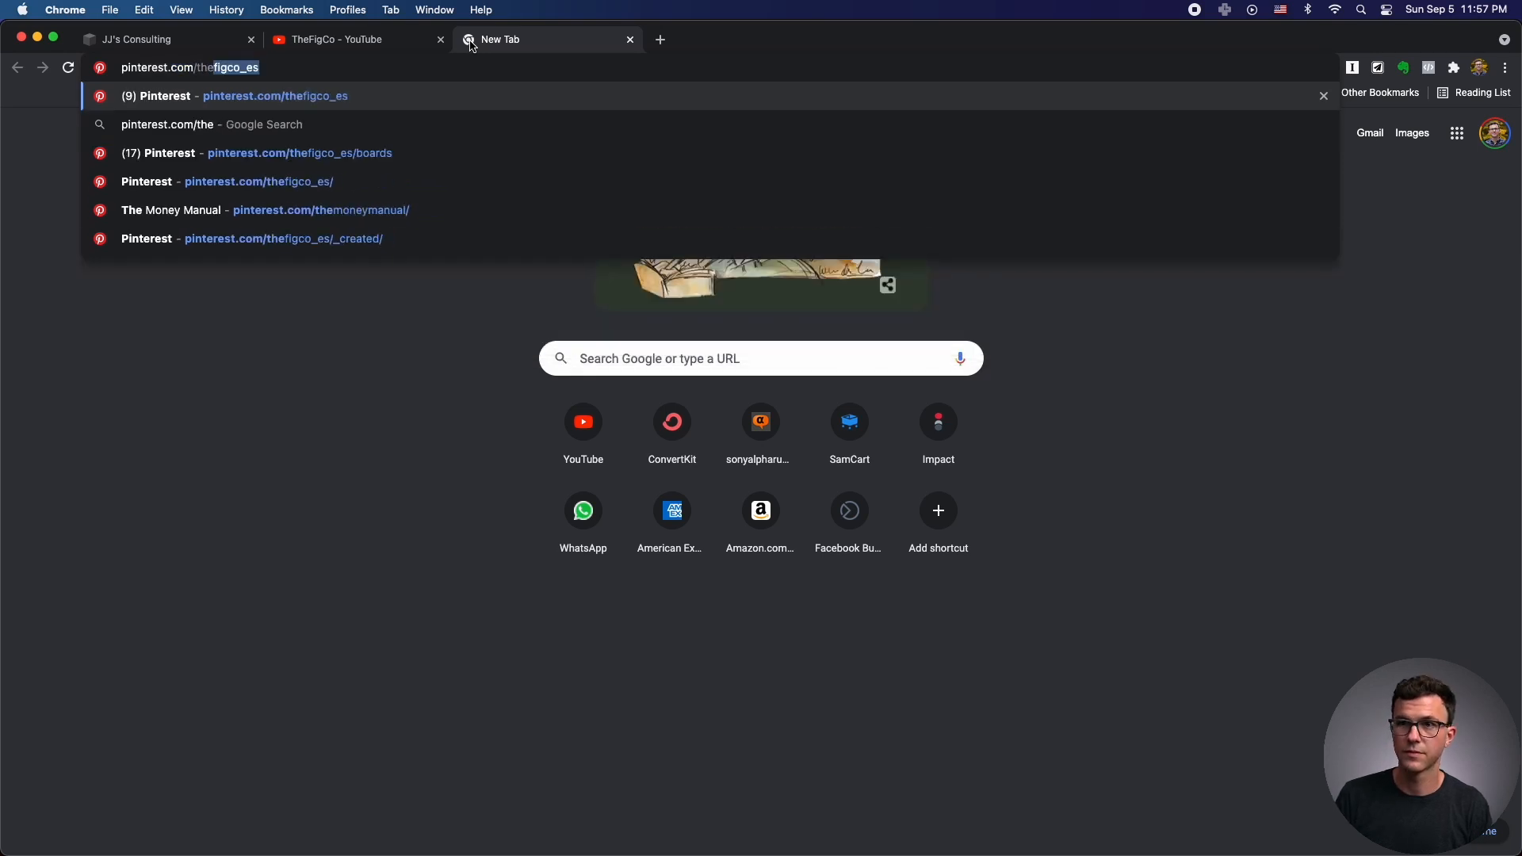
key(Return)
click(204, 68)
key(super+c)
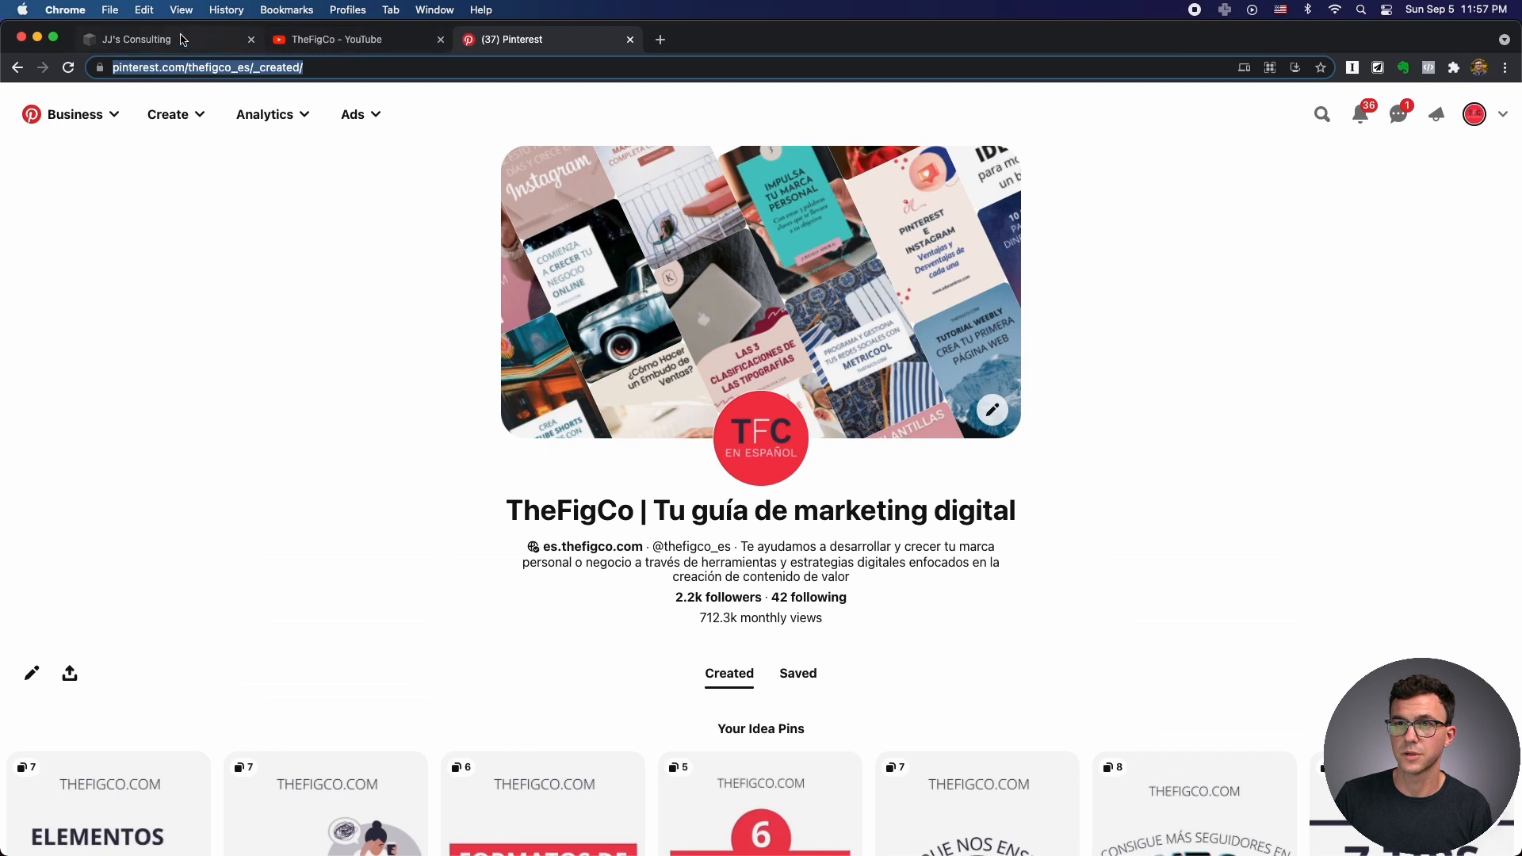
click(183, 39)
click(1310, 623)
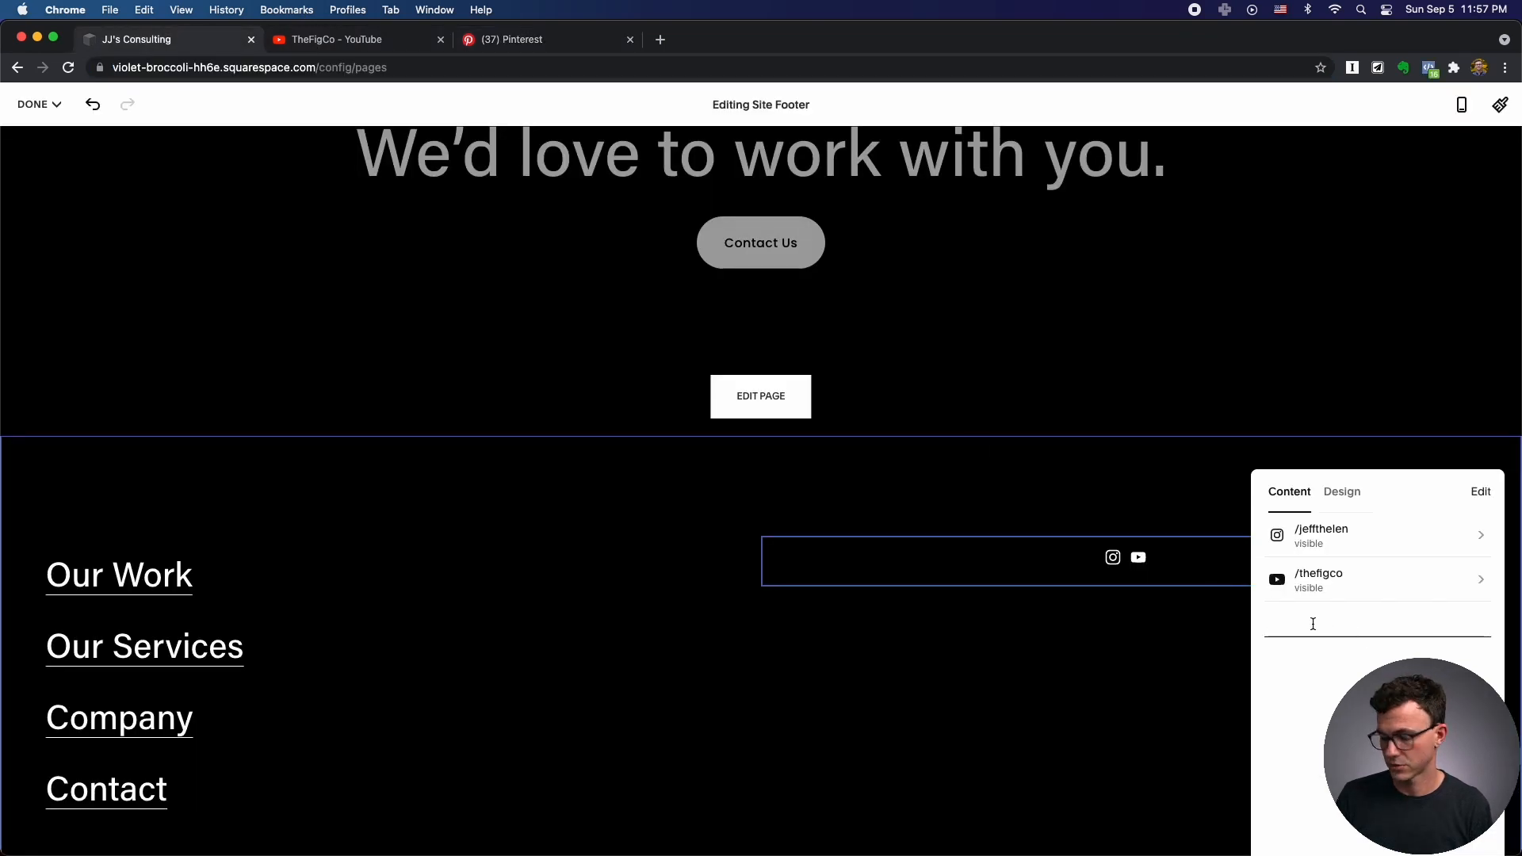
Paste the Pinterest profile address as the third social link, trimming its tail, and confirm it.
key(super+v)
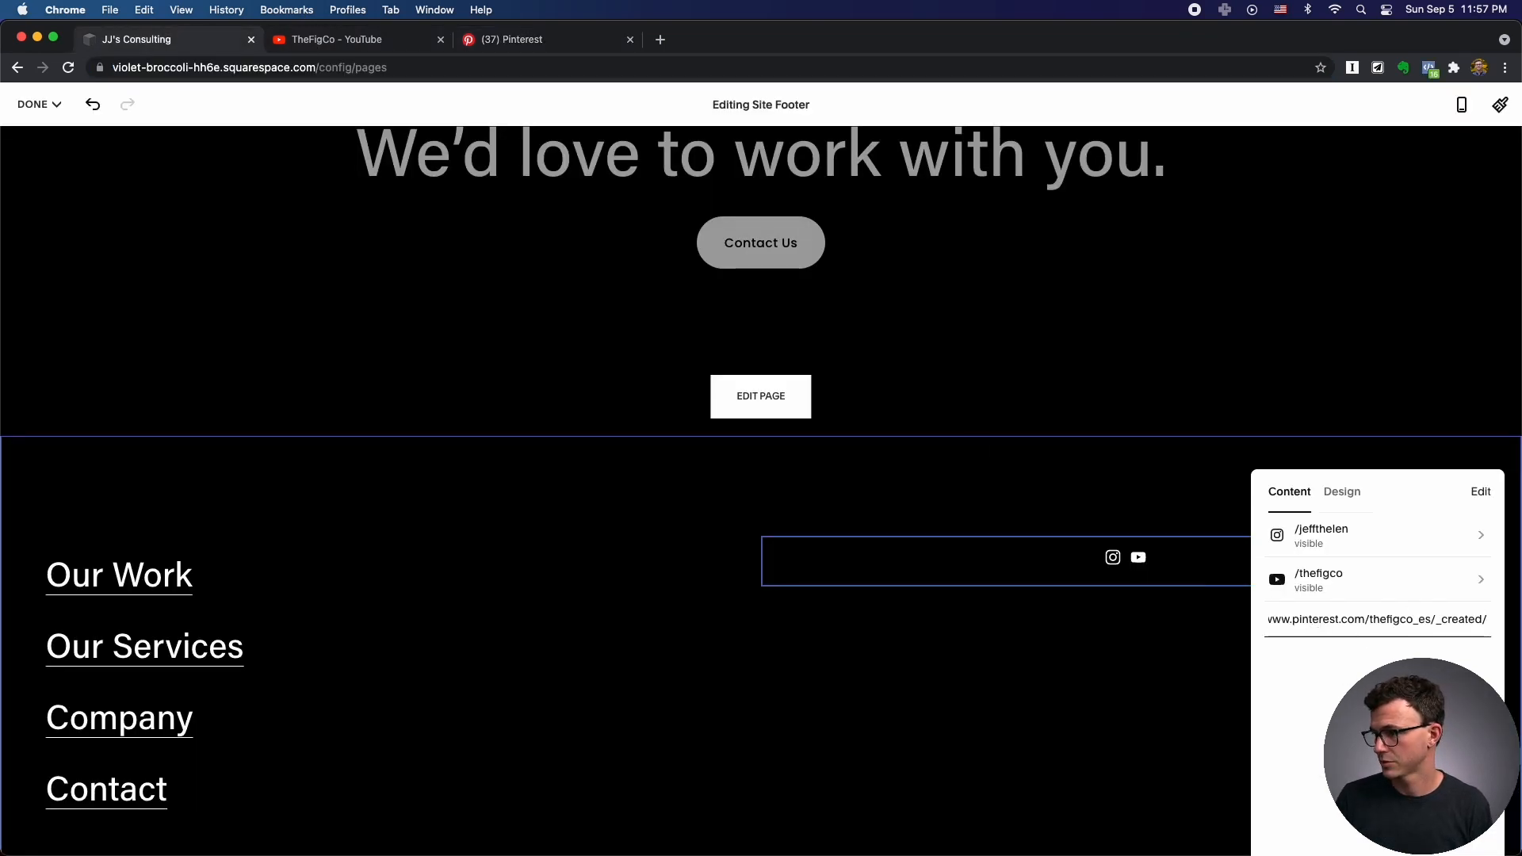
key(BackSpace)
key(BackSpace)
key(BackSpace)
key(BackSpace)
key(BackSpace)
key(BackSpace)
key(BackSpace)
key(BackSpace)
key(BackSpace)
key(BackSpace)
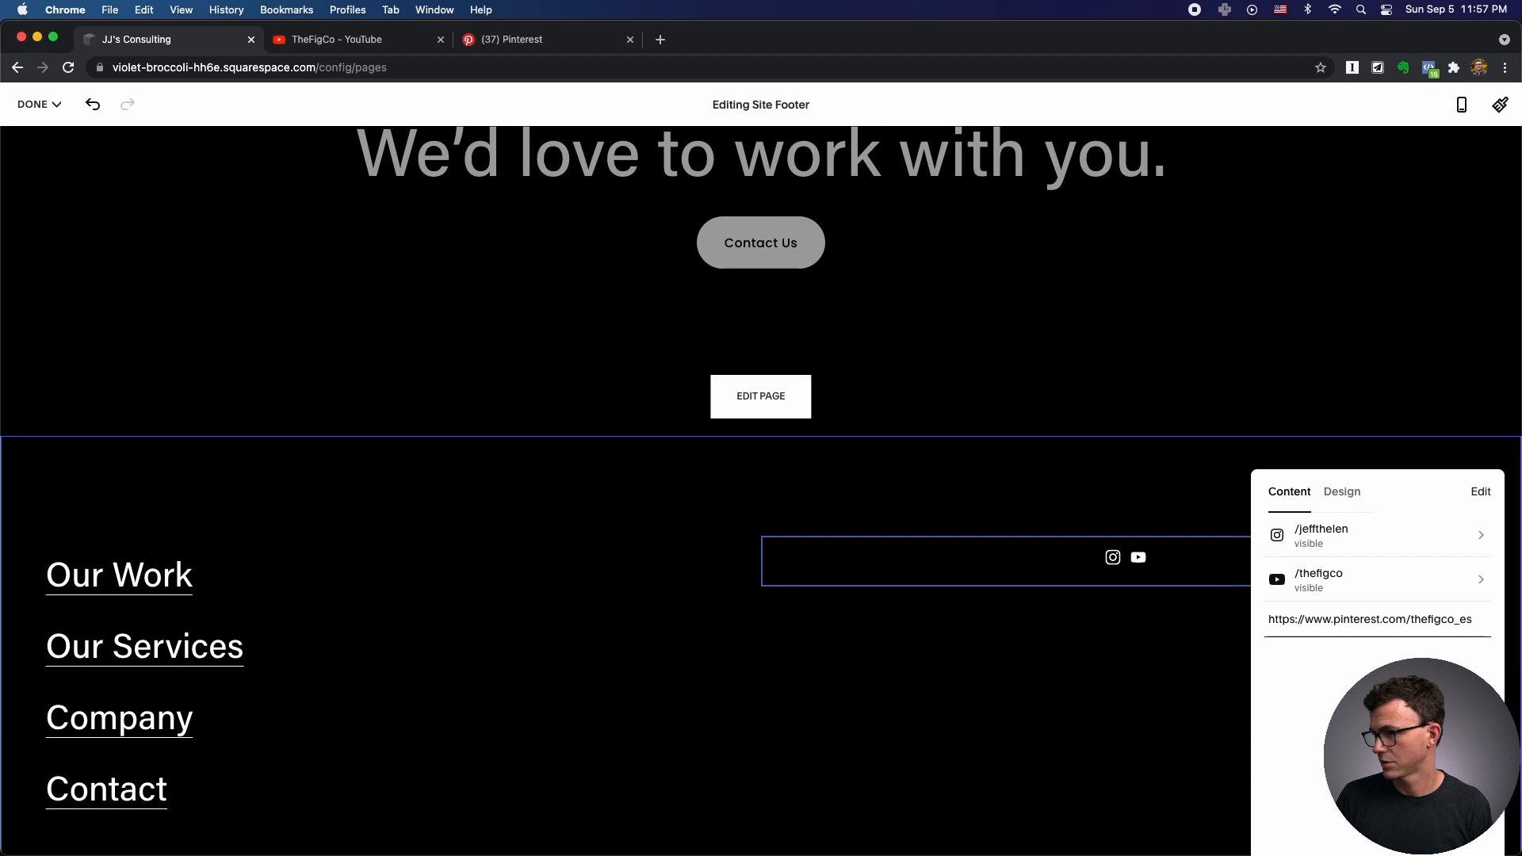
key(Return)
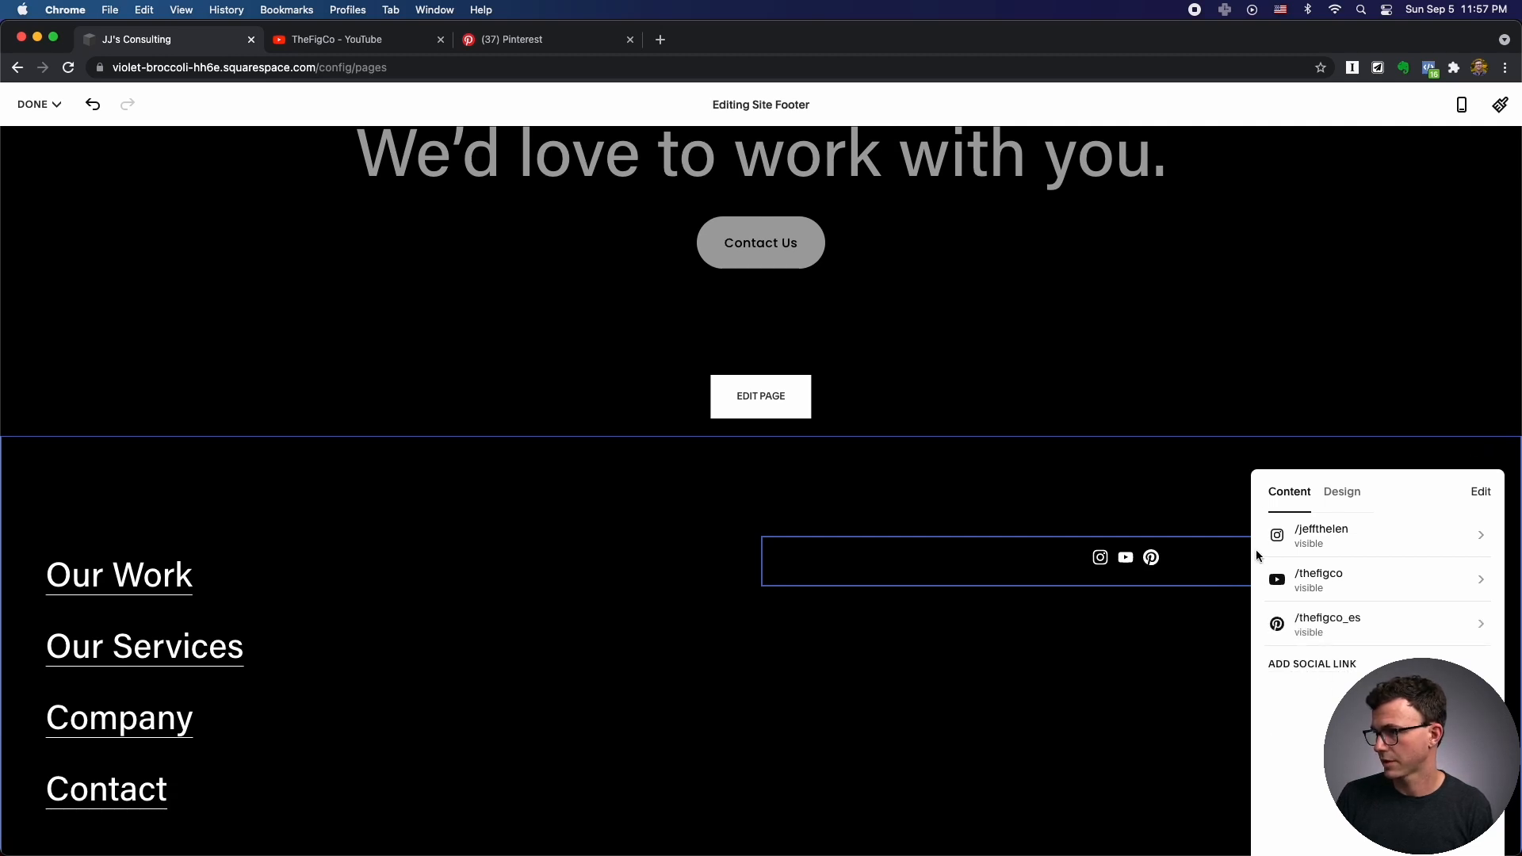
Try alignment and border styles for the footer social icons, settling on no border.
click(1346, 497)
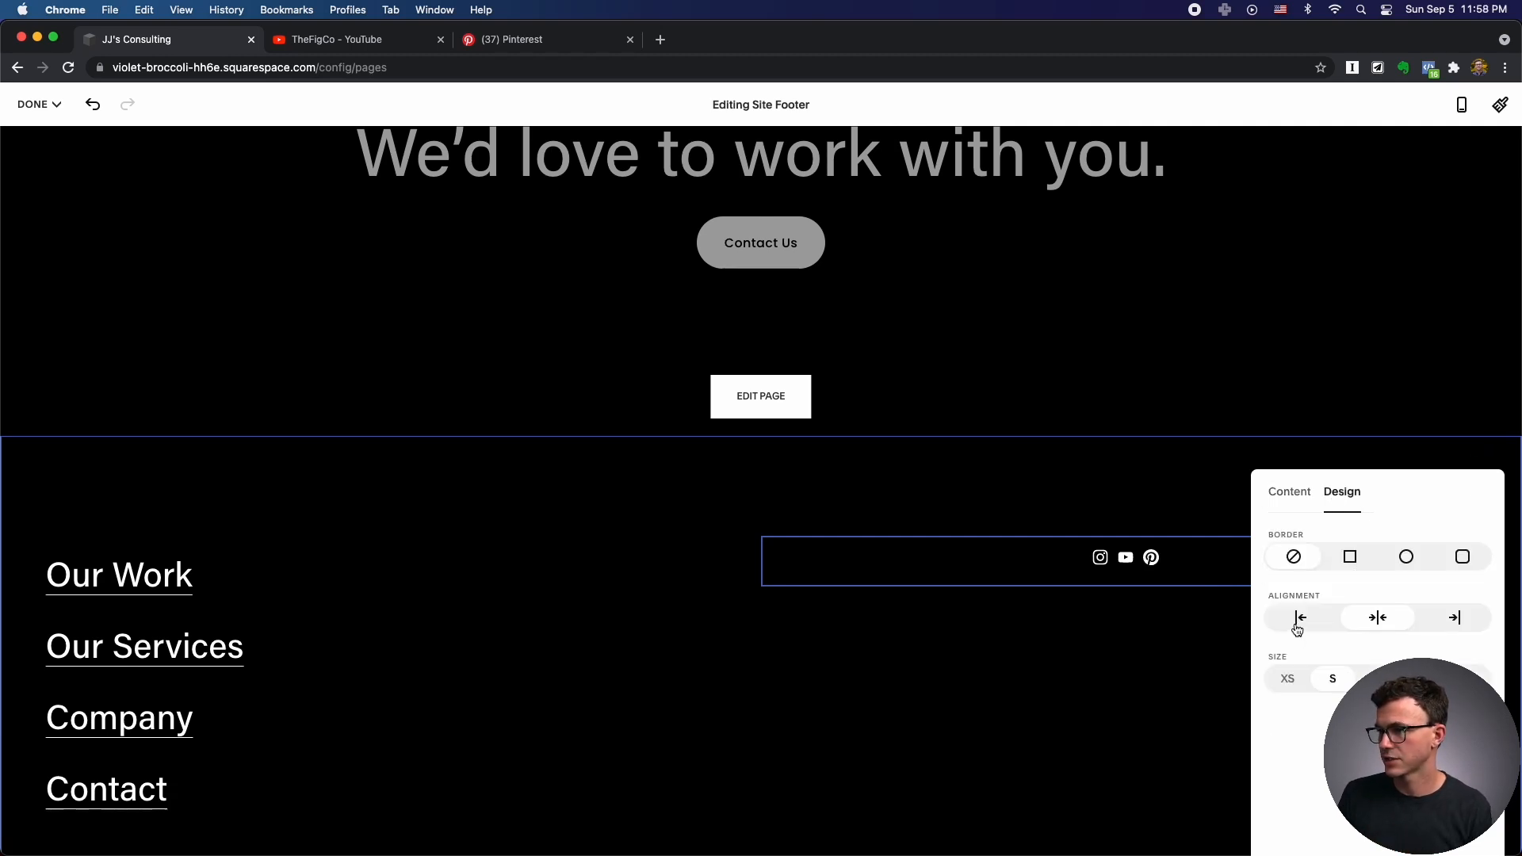
click(1454, 617)
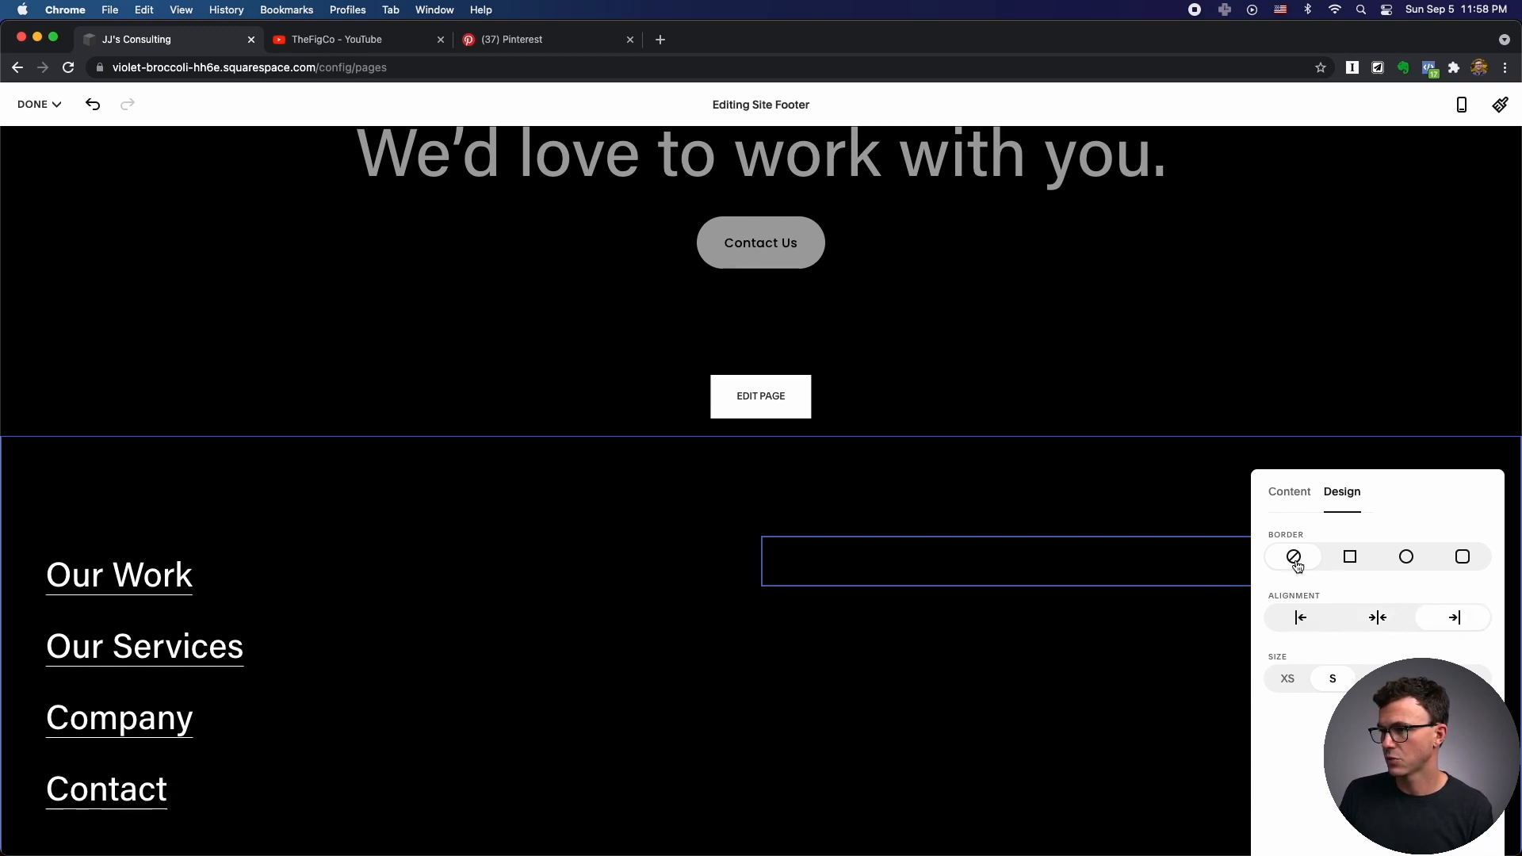
click(1352, 561)
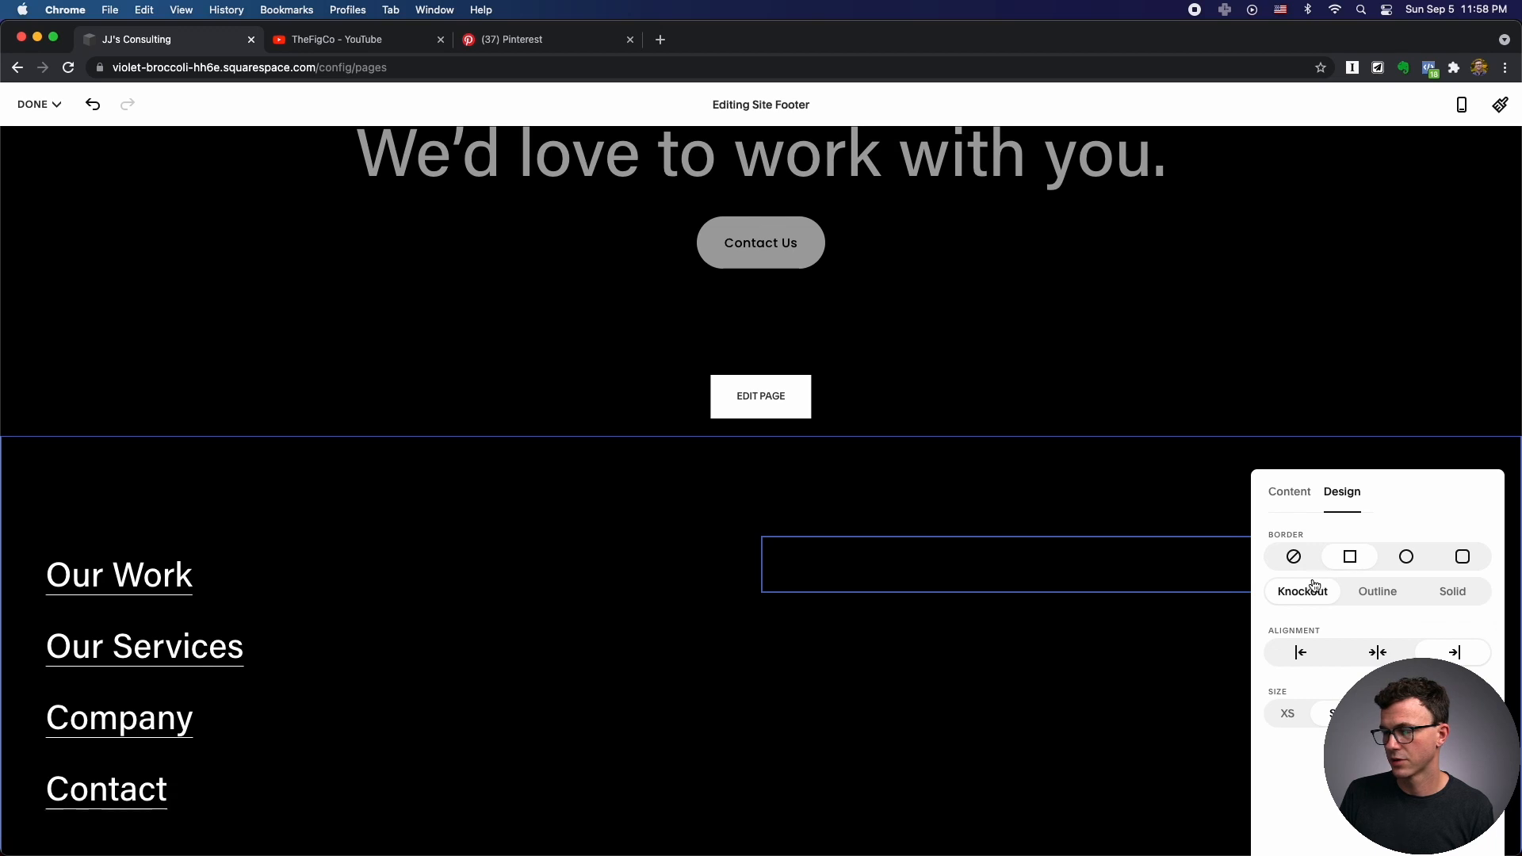
click(1407, 560)
click(1463, 557)
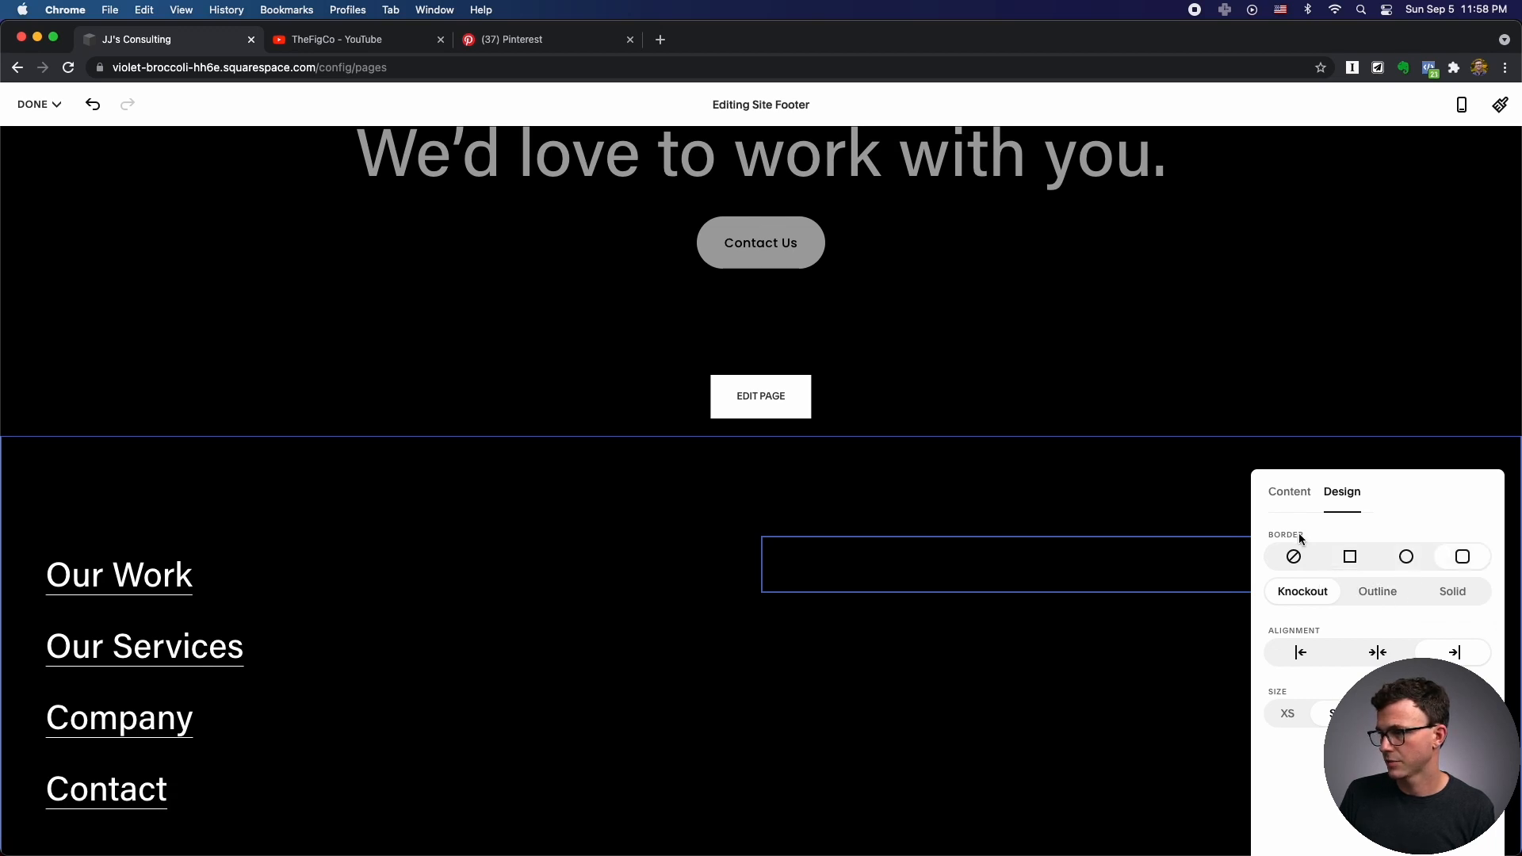
click(1381, 594)
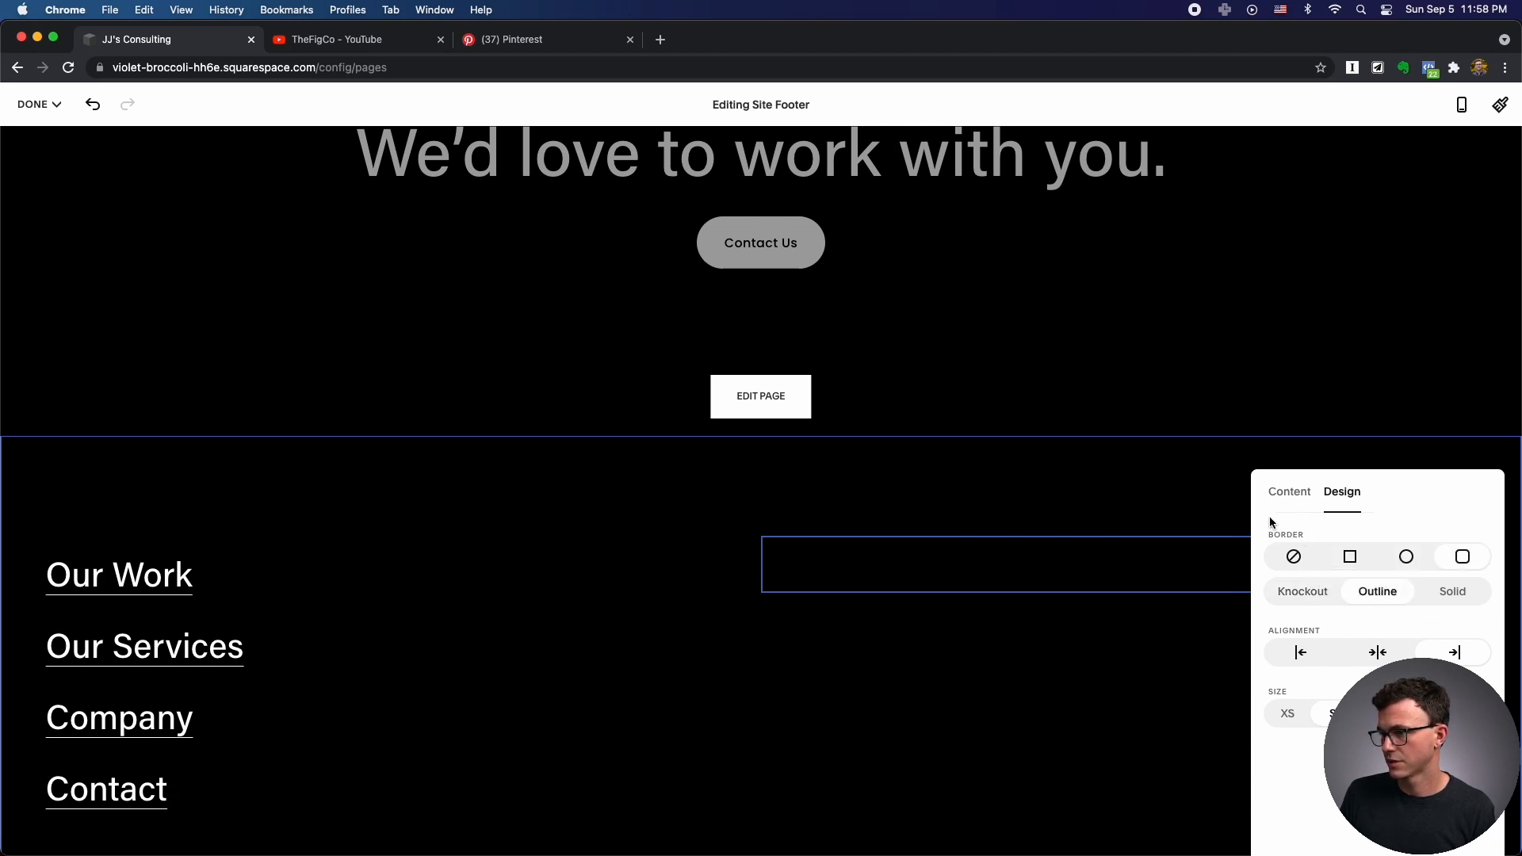
click(1302, 653)
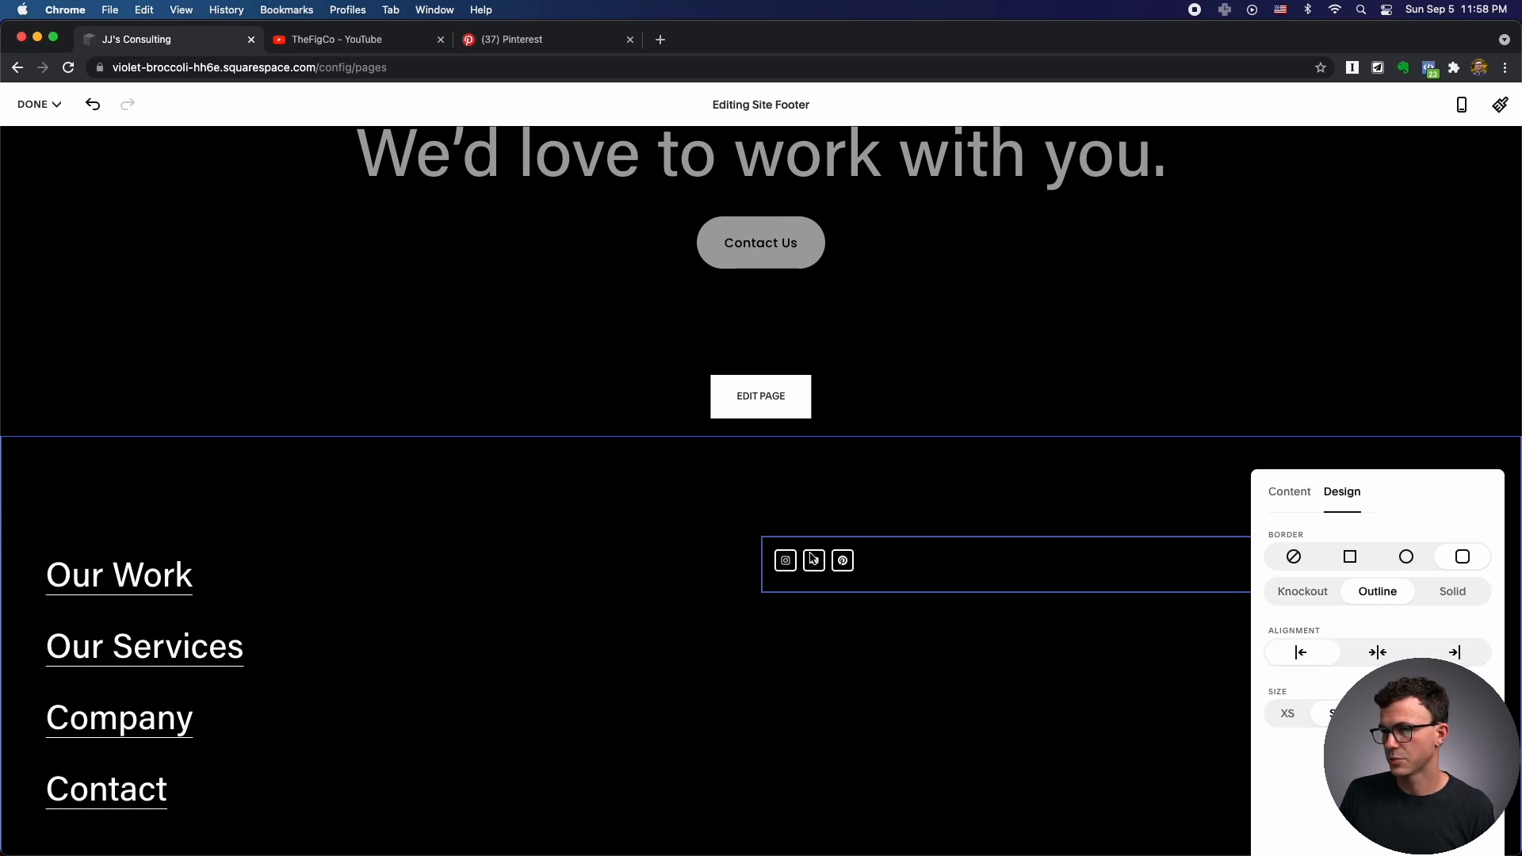
click(1298, 560)
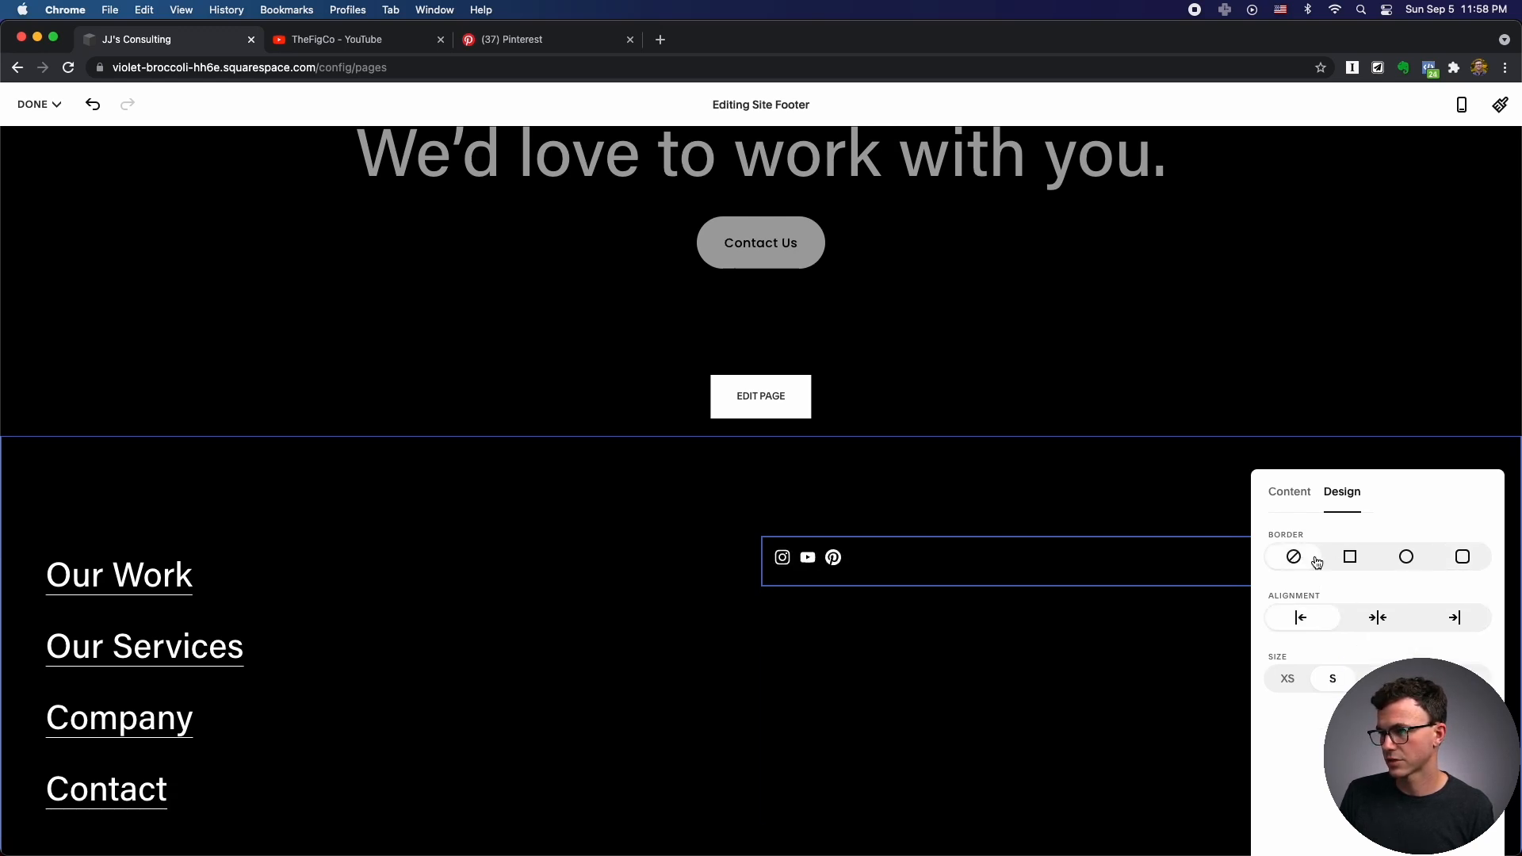
click(1350, 558)
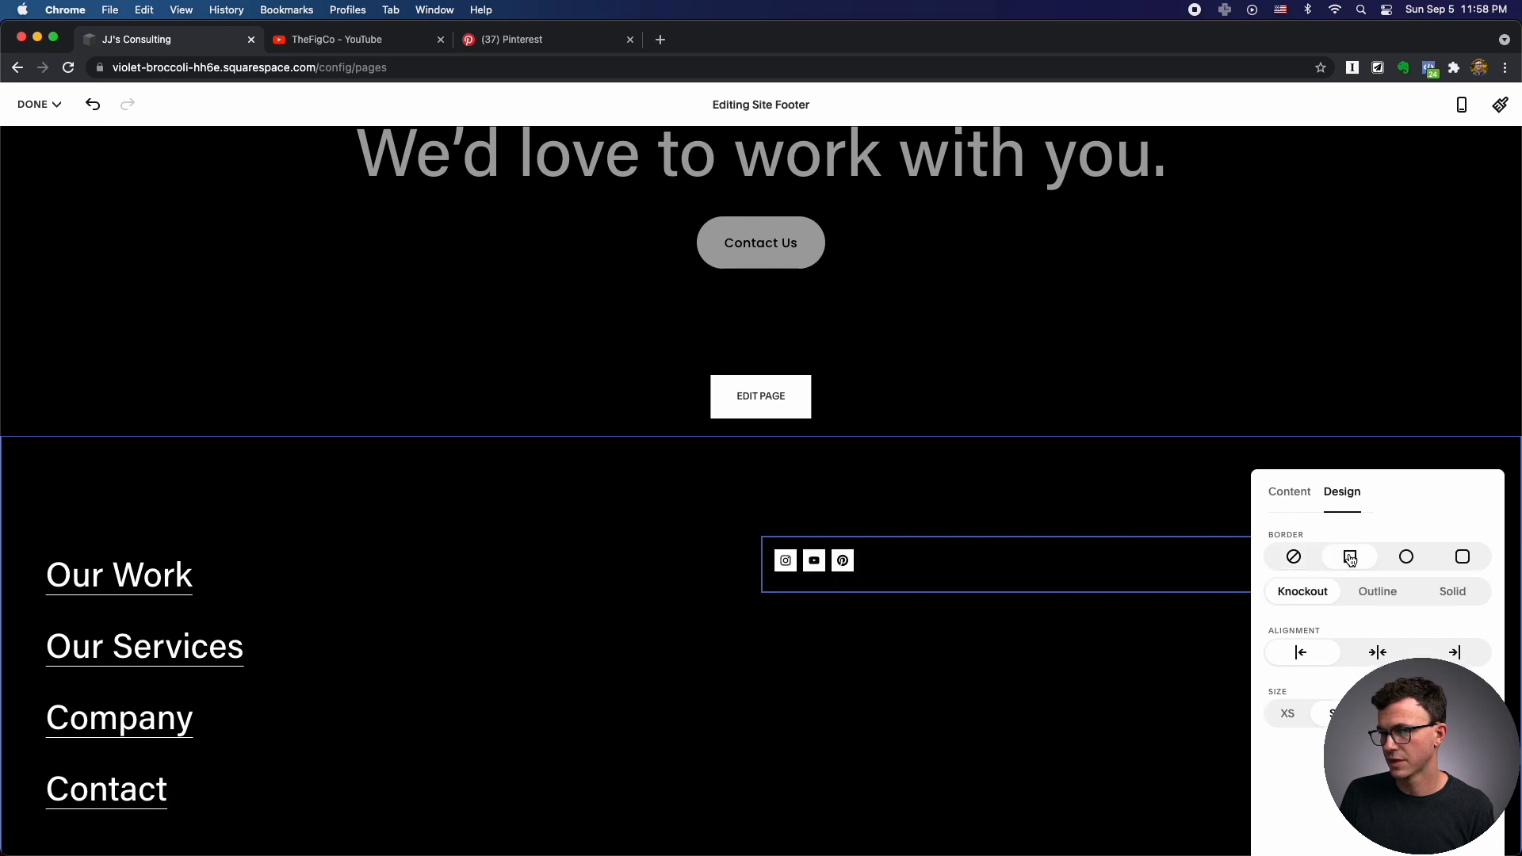
click(1410, 560)
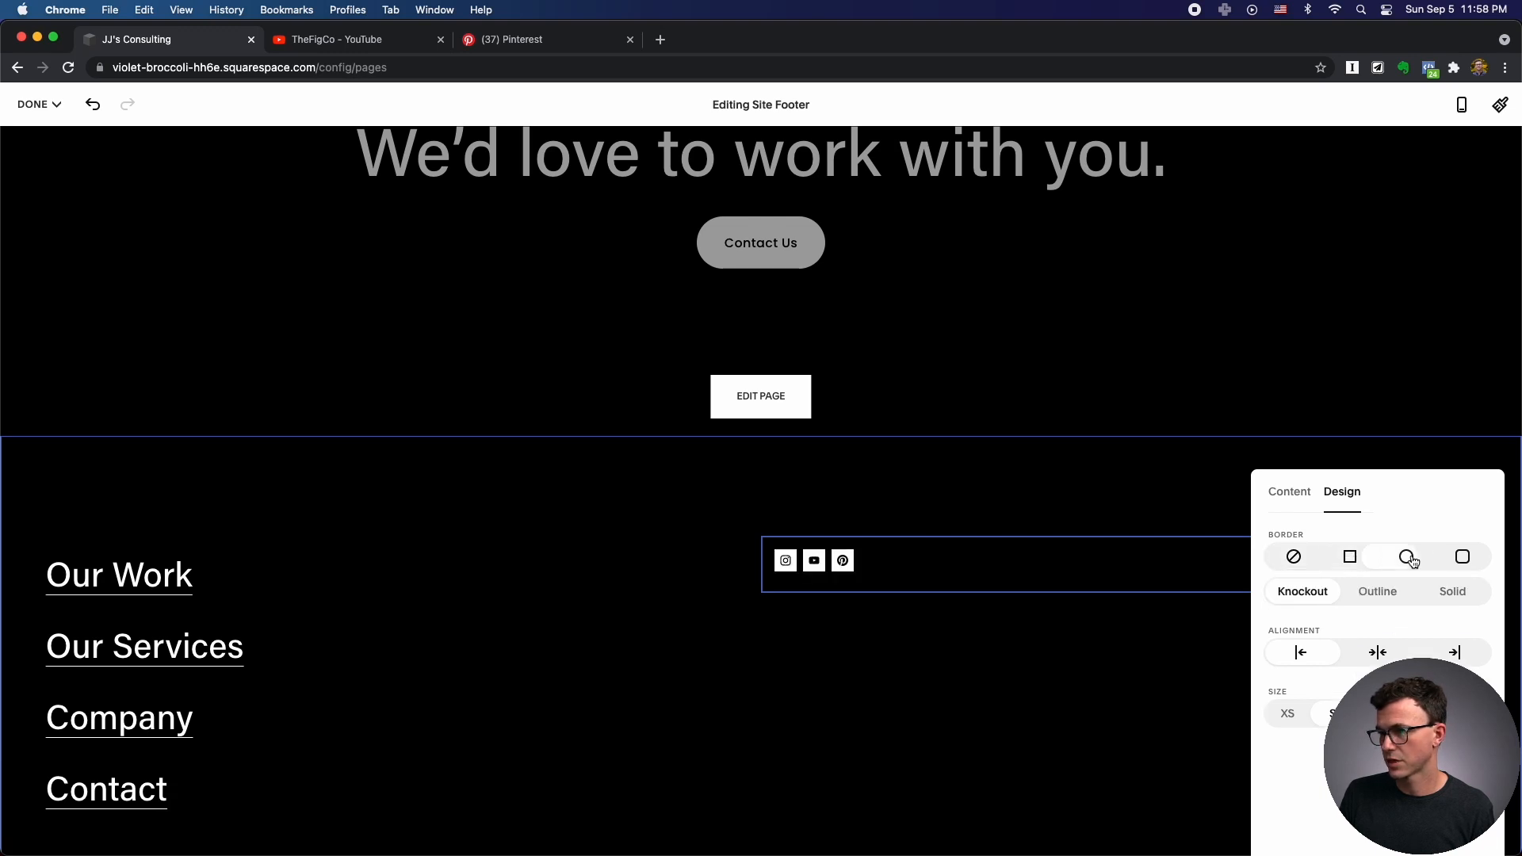
click(1298, 561)
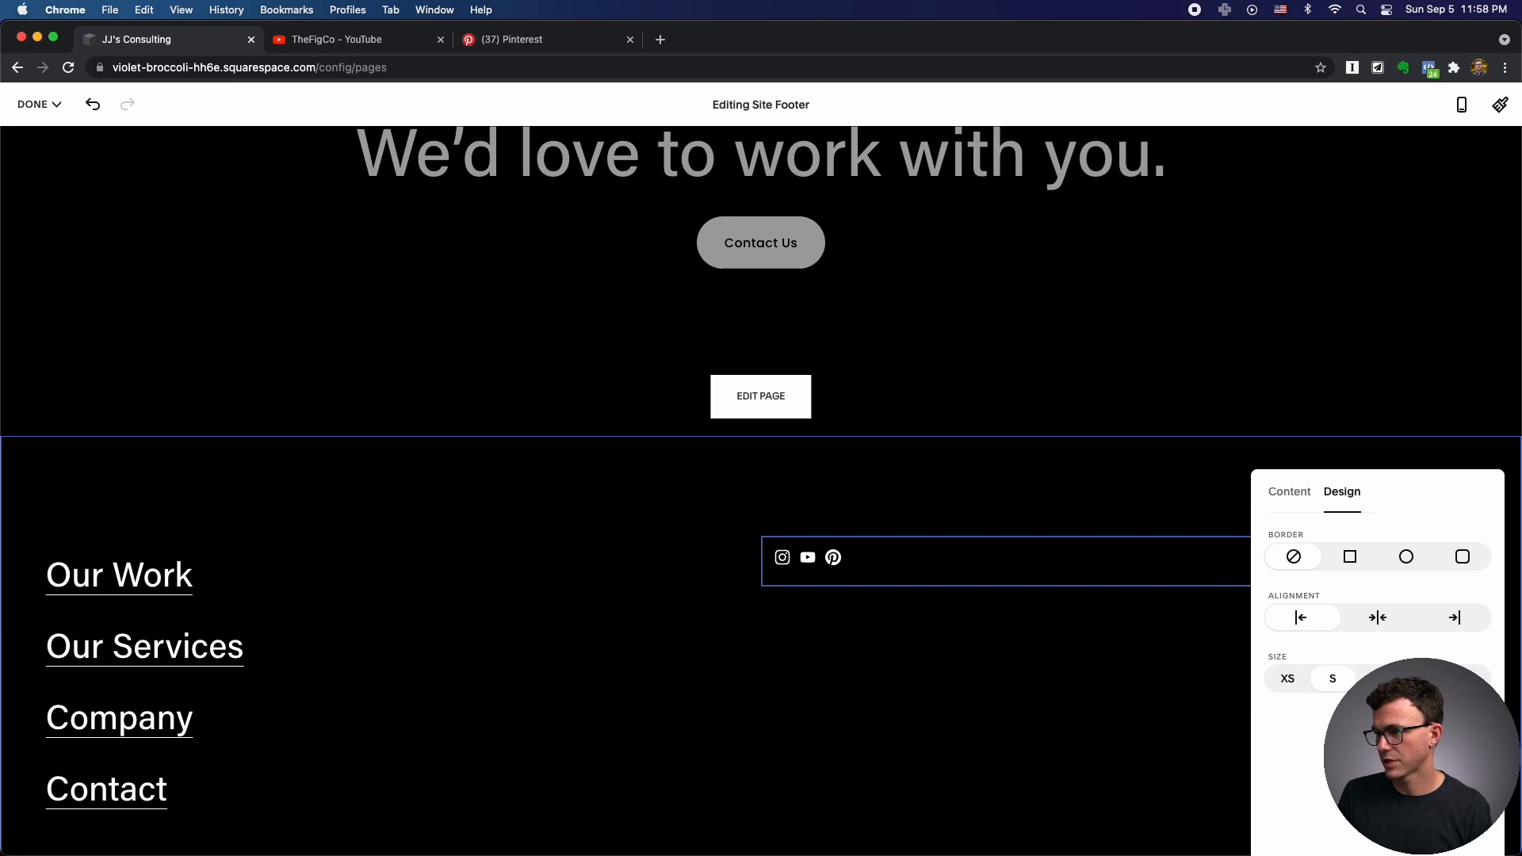
Set the social icons to XS size and close the social links block.
click(1378, 678)
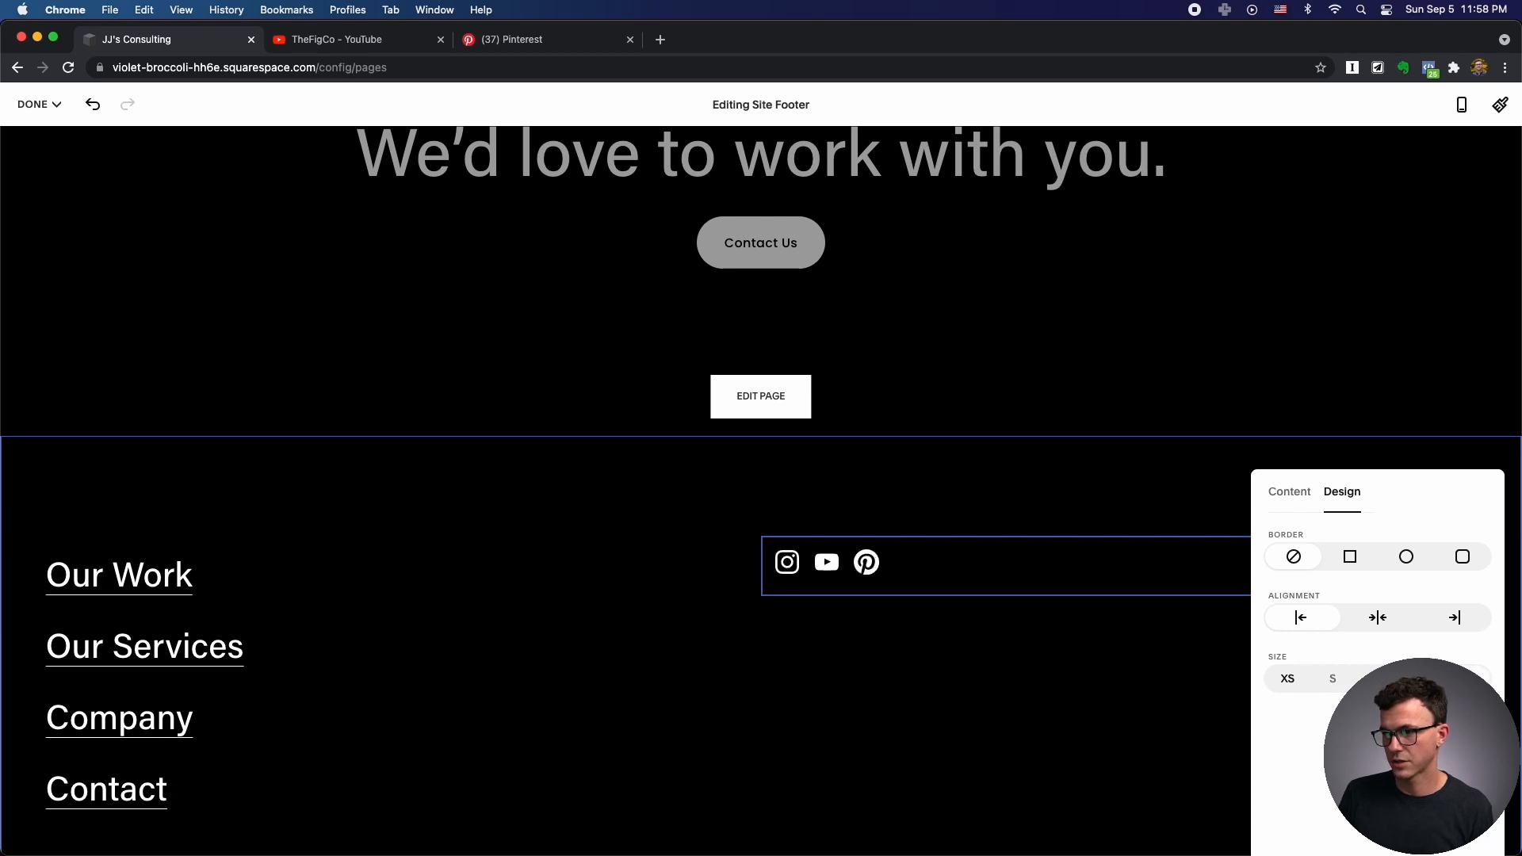
click(1289, 677)
click(1378, 679)
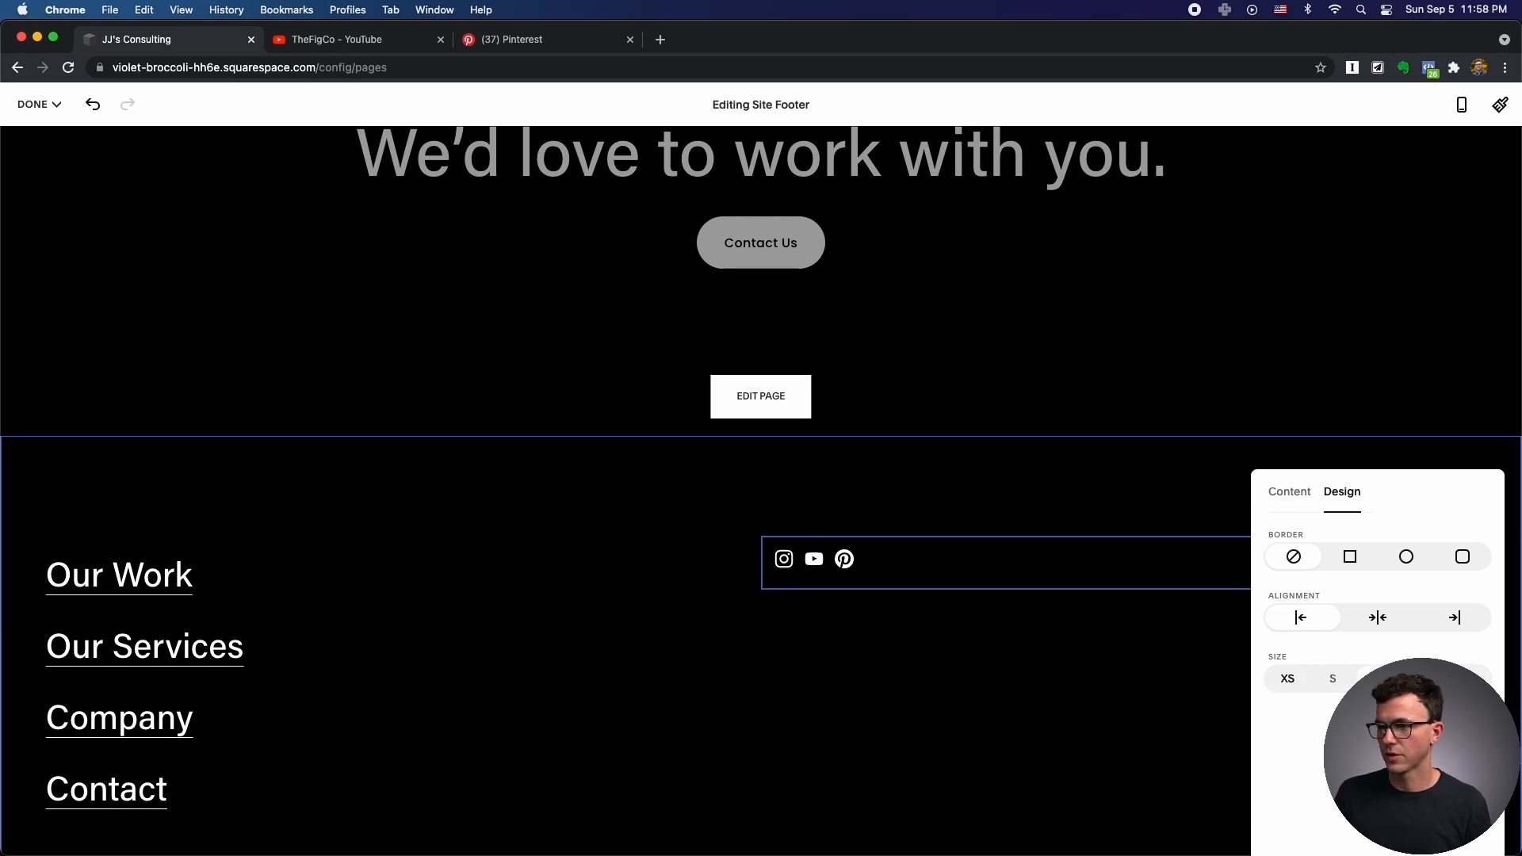
click(1140, 774)
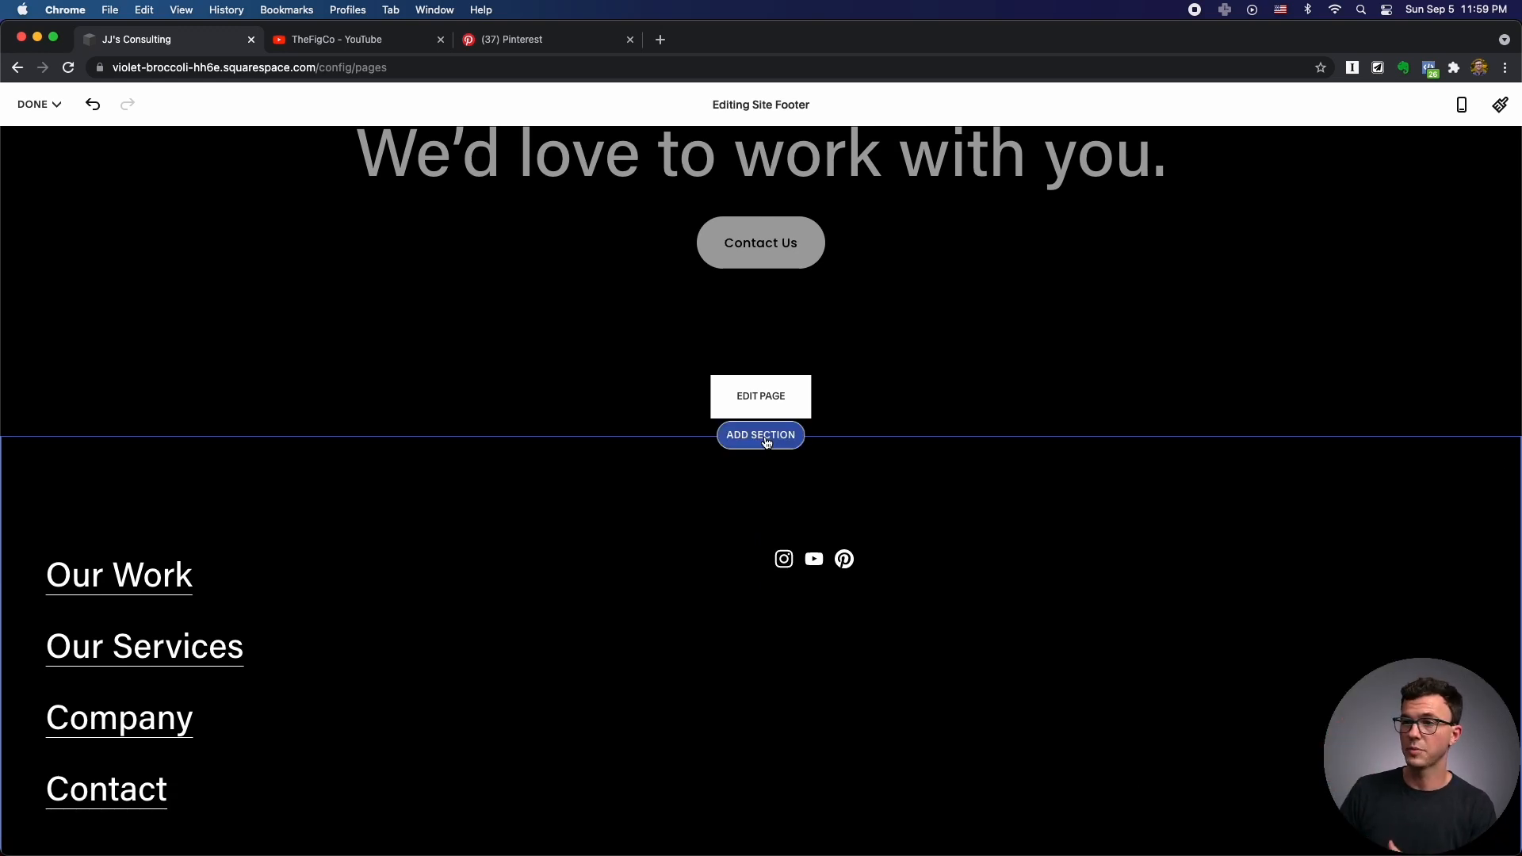
Save the footer changes.
scroll(738, 444, up, 20)
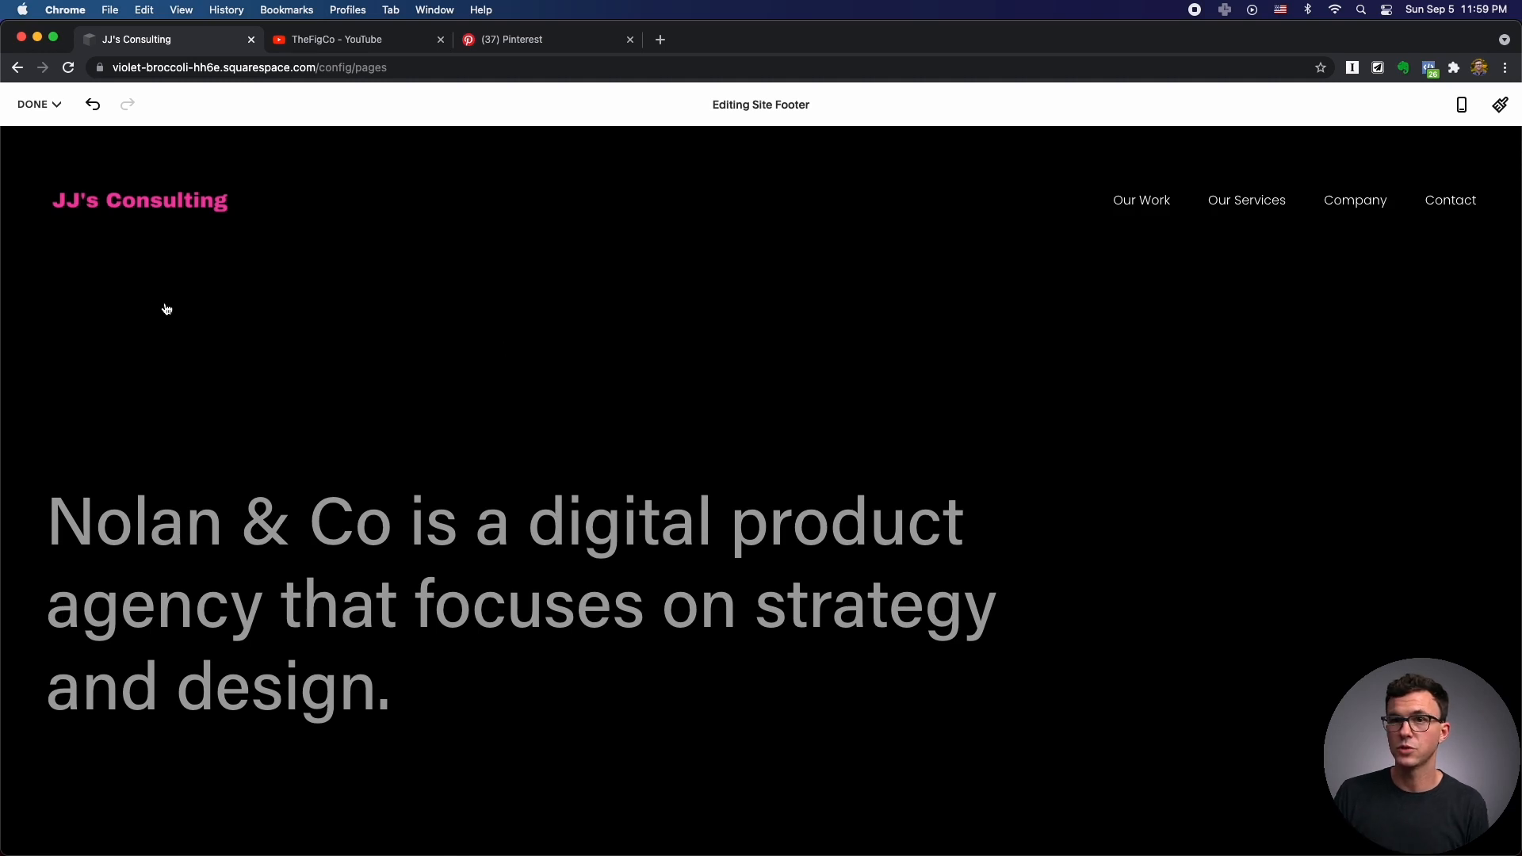
click(36, 103)
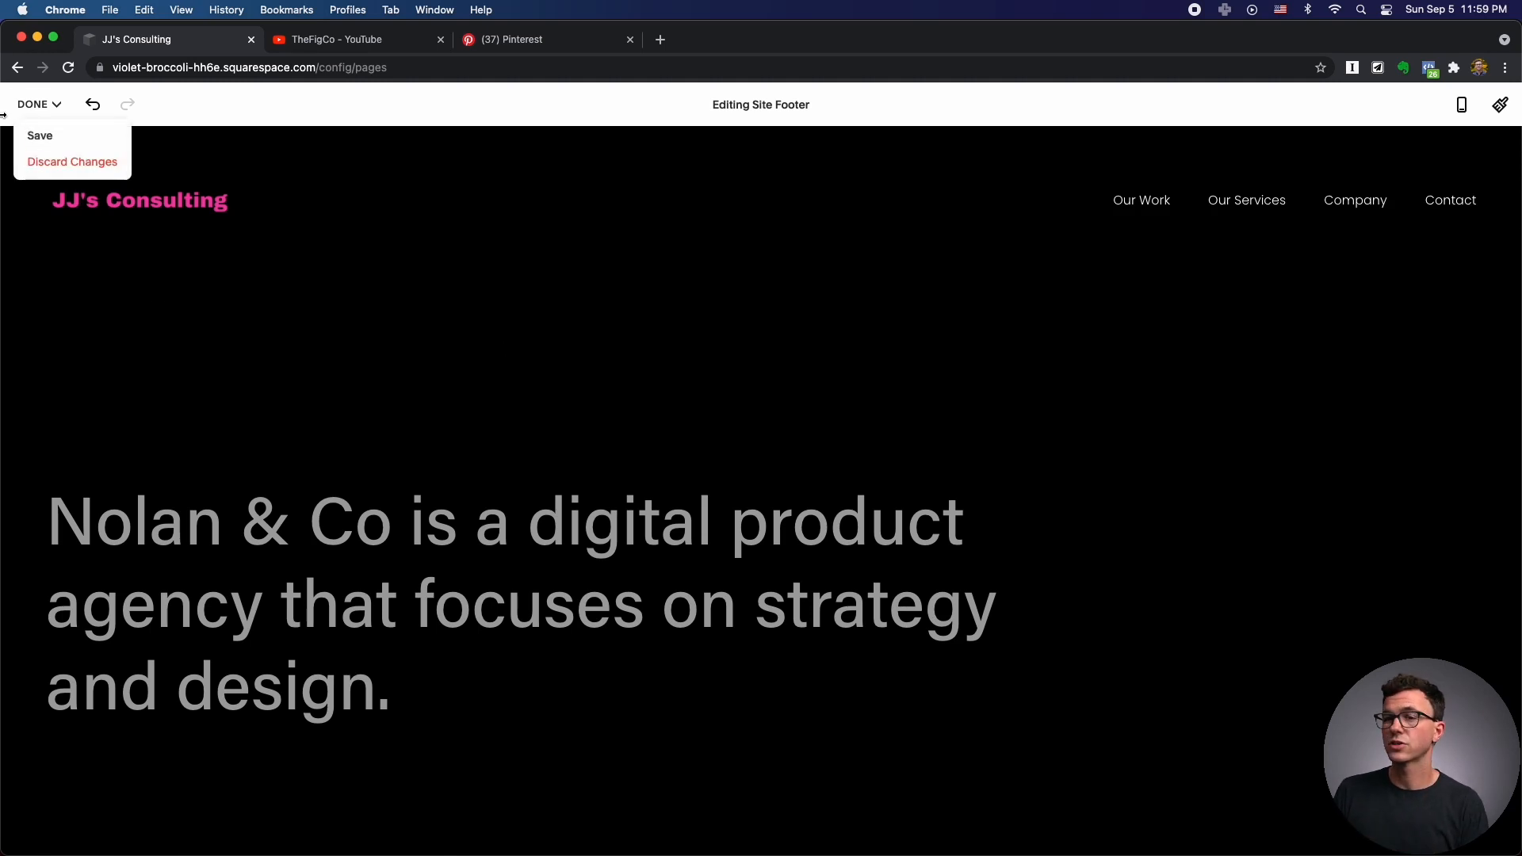
click(41, 135)
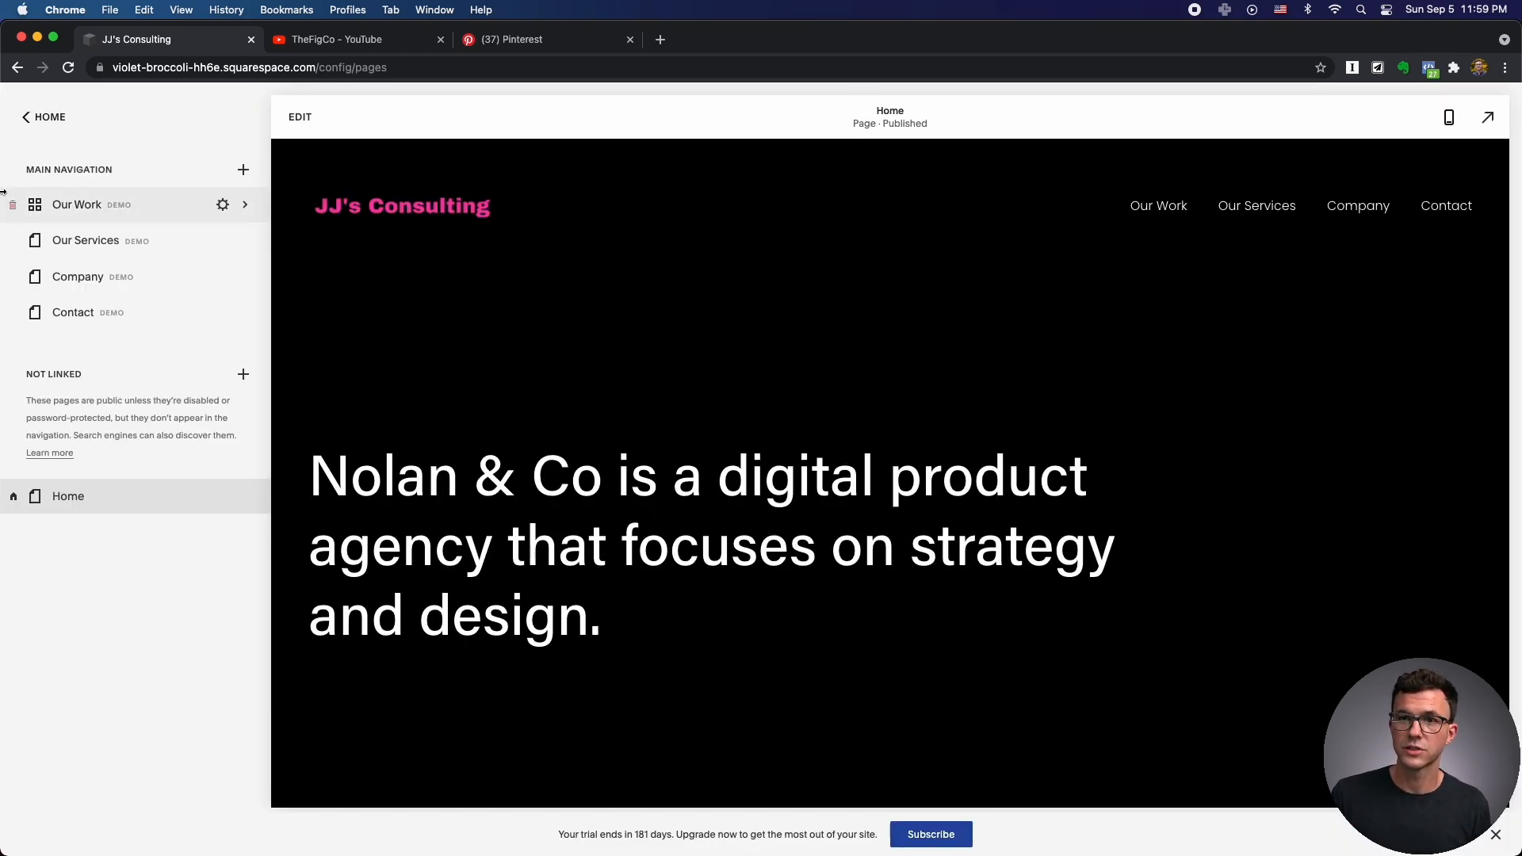
Open the Our Work portfolio page and scroll through its projects.
click(117, 216)
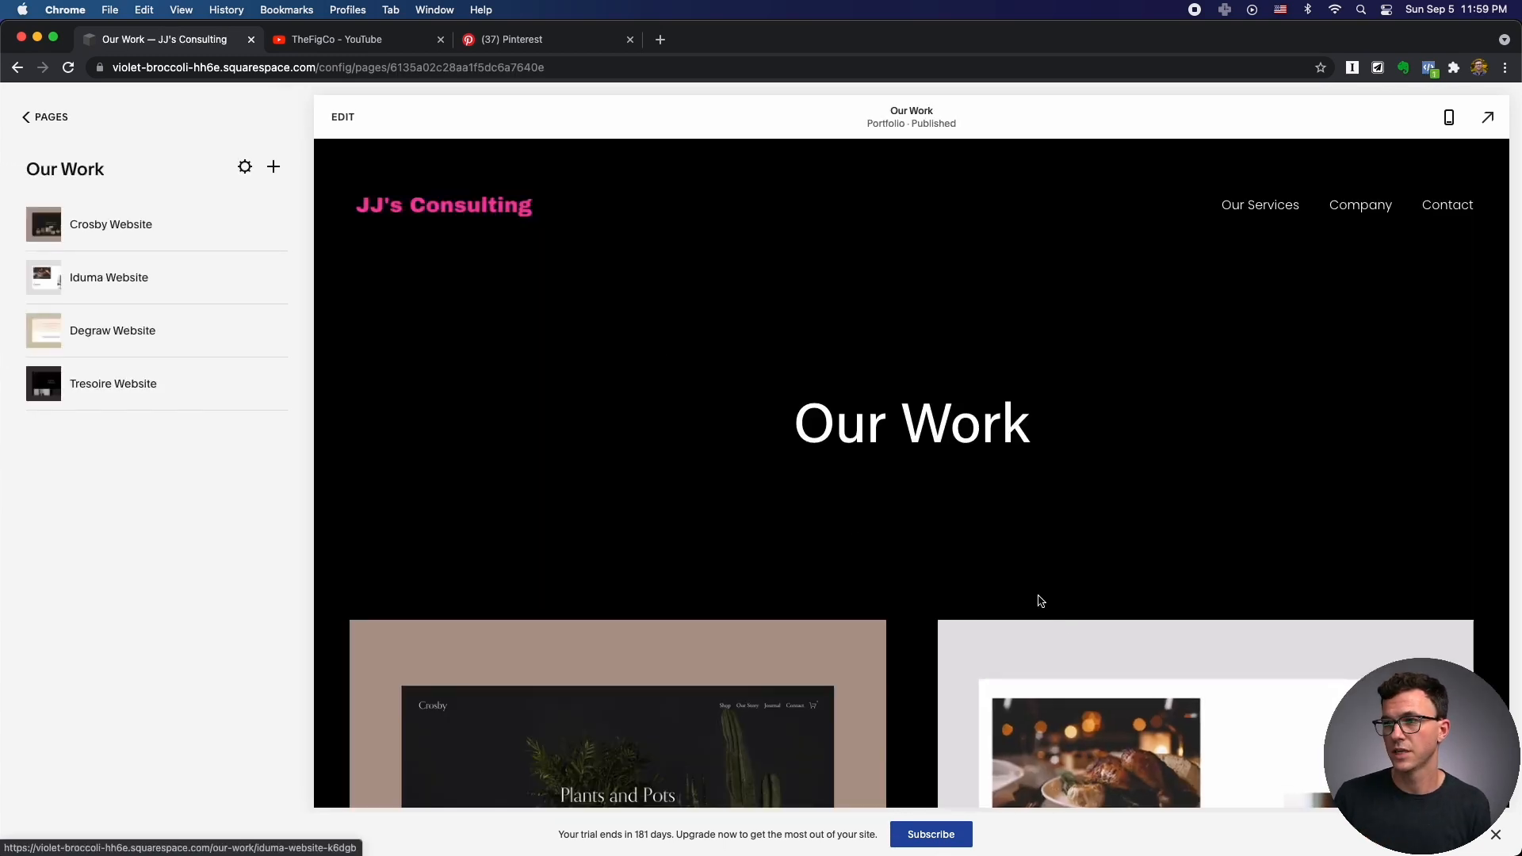
scroll(832, 525, down, 10)
scroll(833, 527, up, 10)
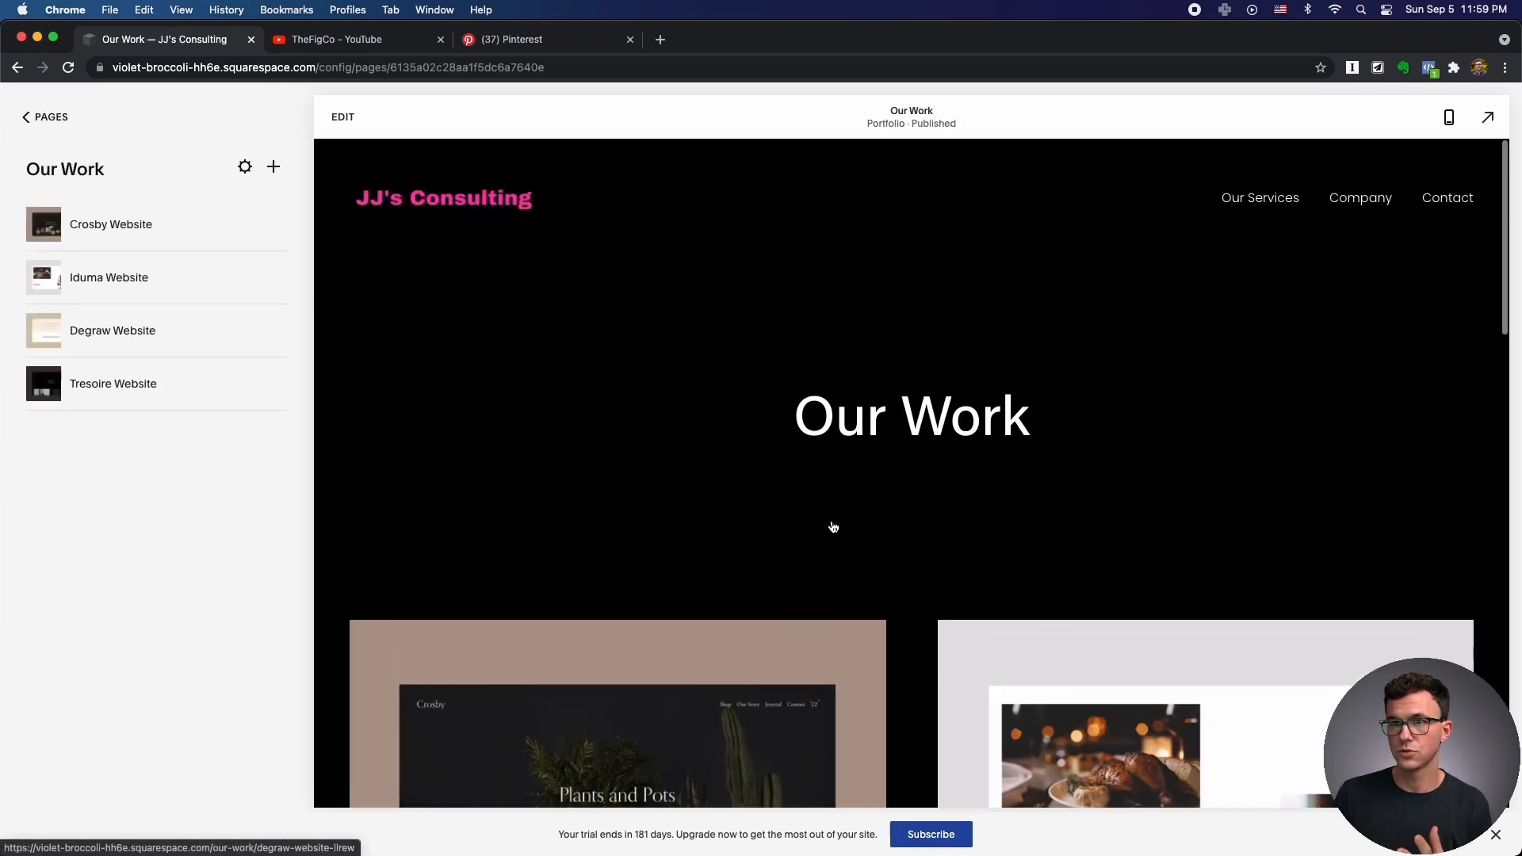
scroll(846, 554, down, 10)
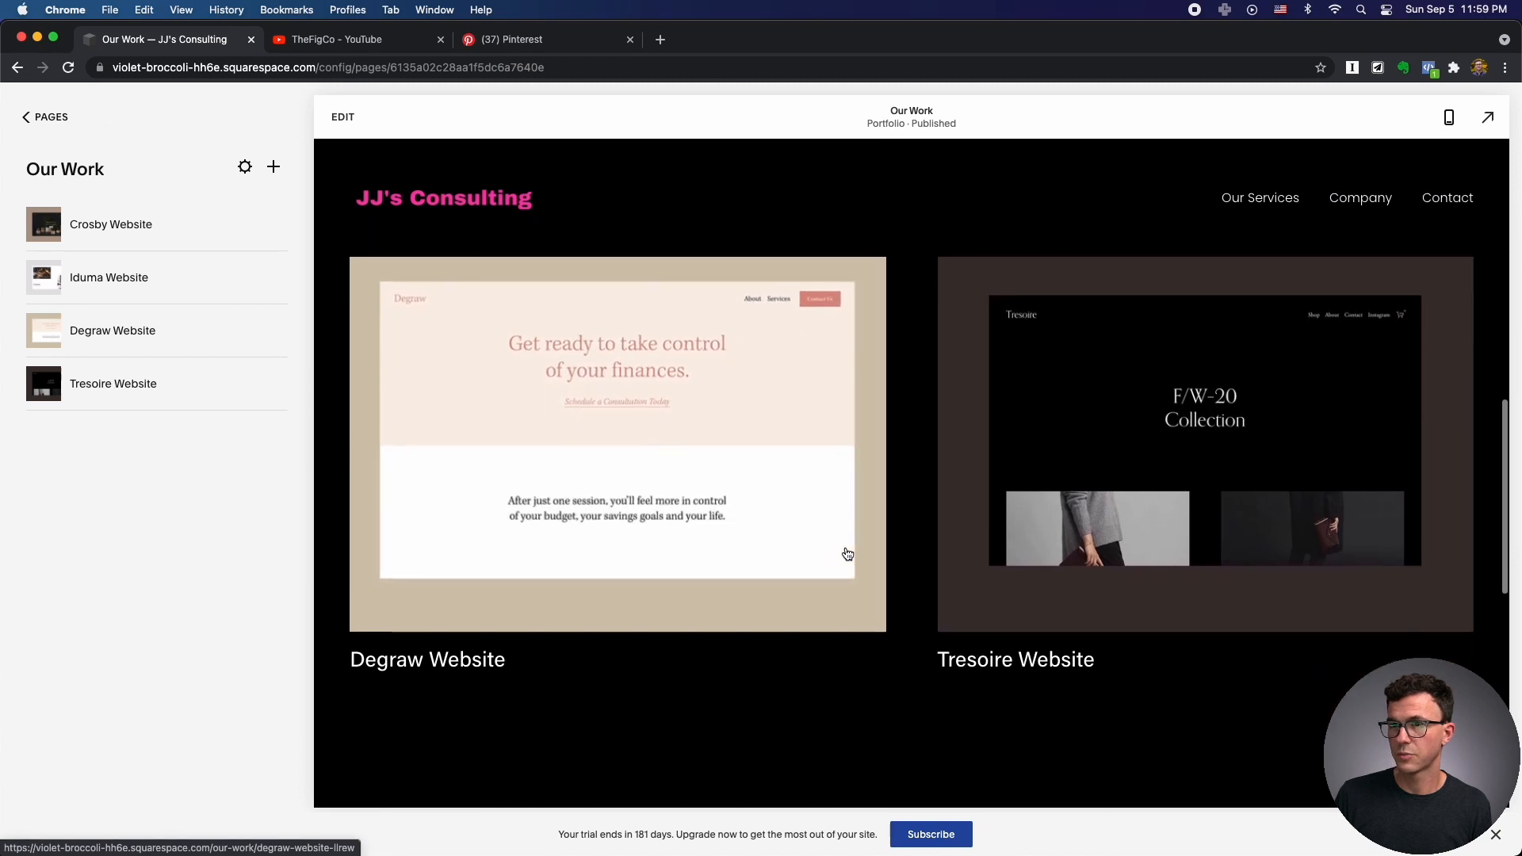
scroll(847, 554, down, 15)
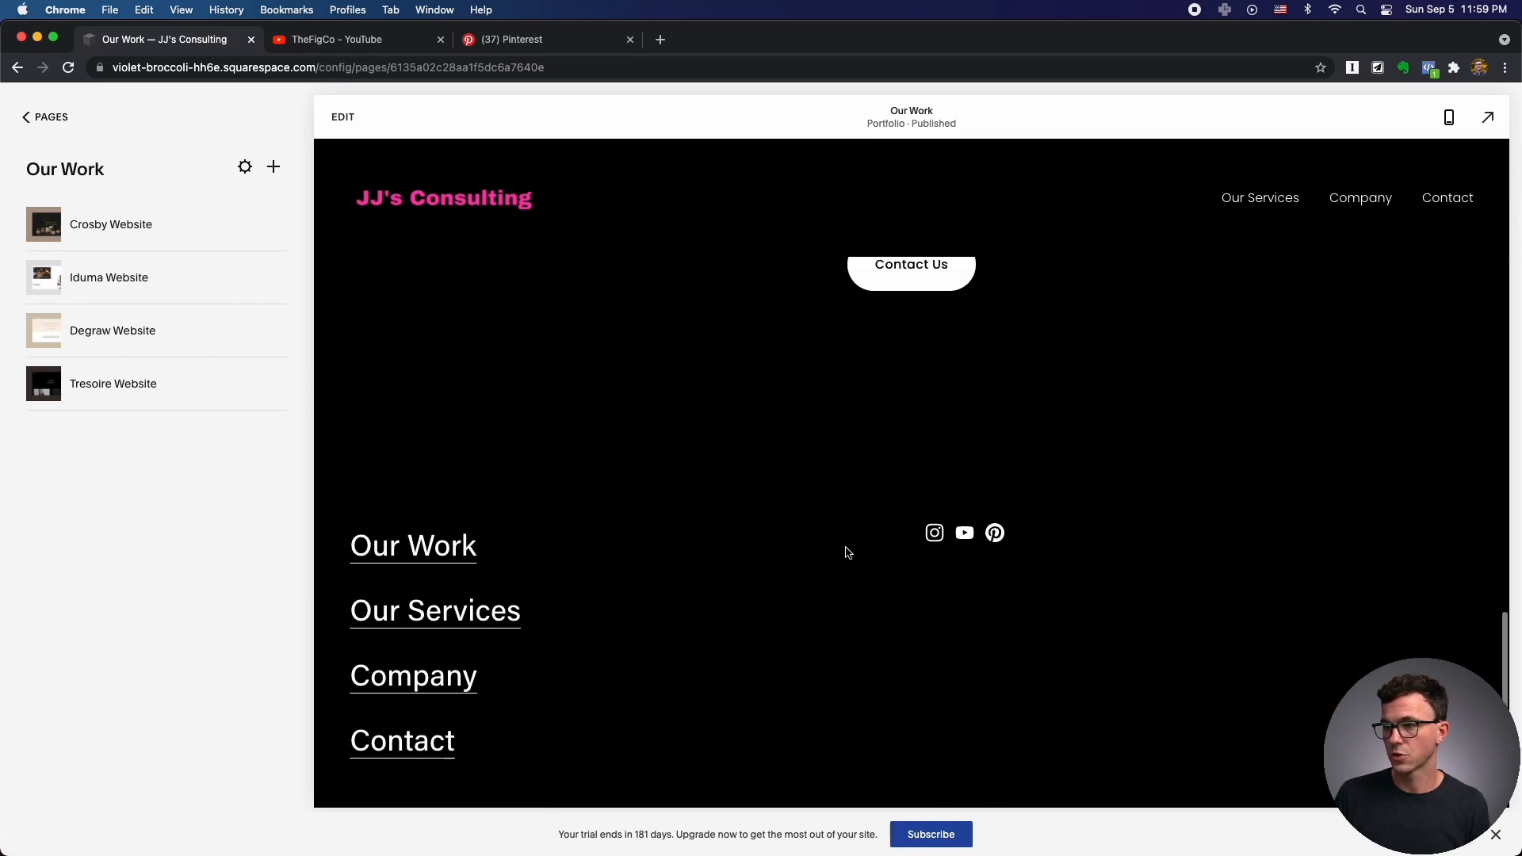
scroll(847, 552, up, 5)
scroll(847, 553, down, 5)
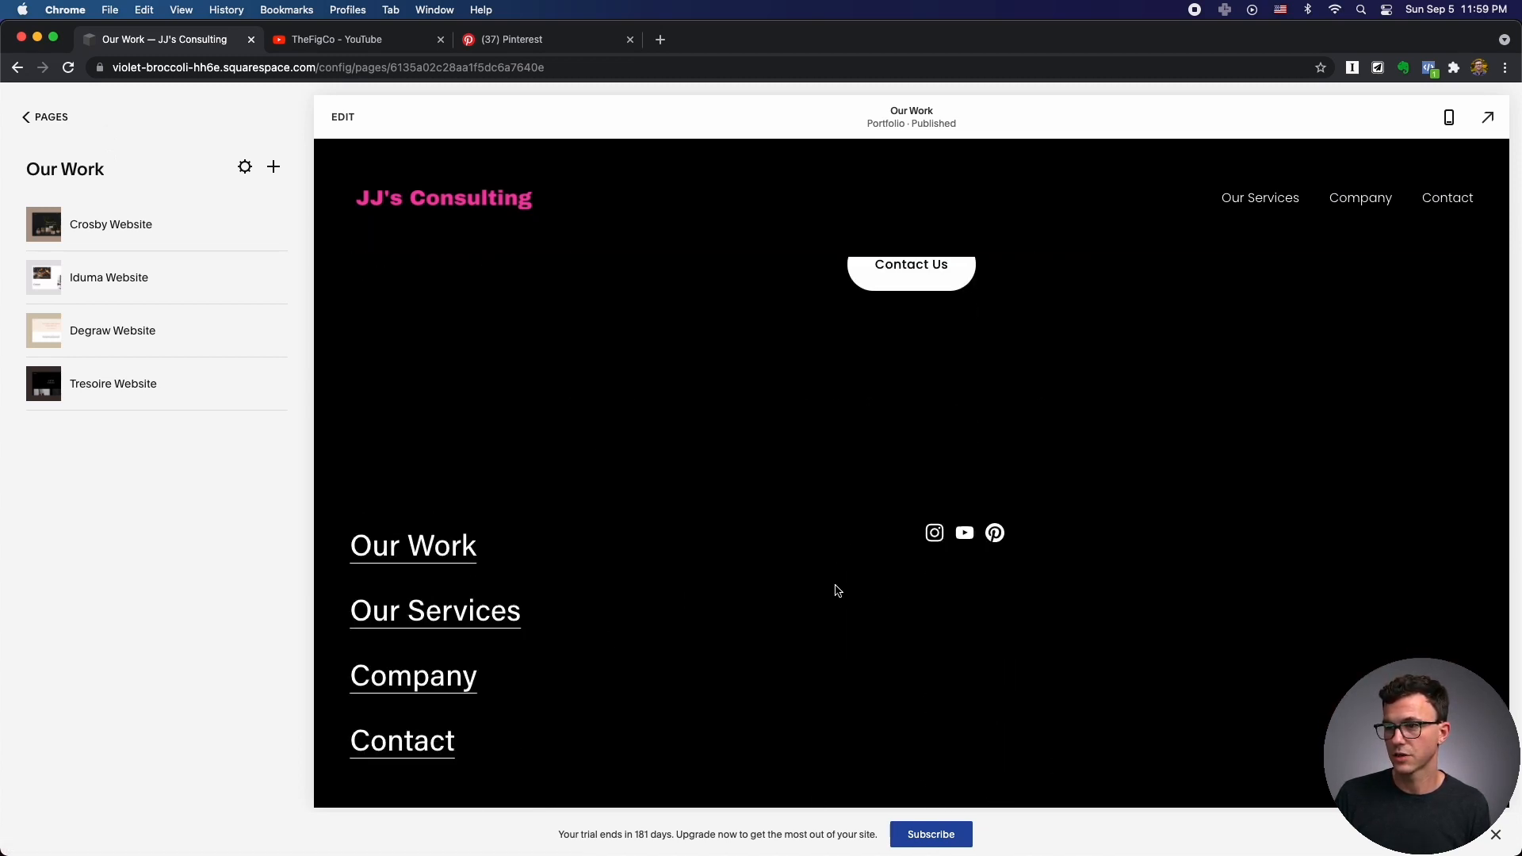
scroll(836, 591, up, 20)
scroll(835, 591, up, 3)
scroll(809, 585, down, 5)
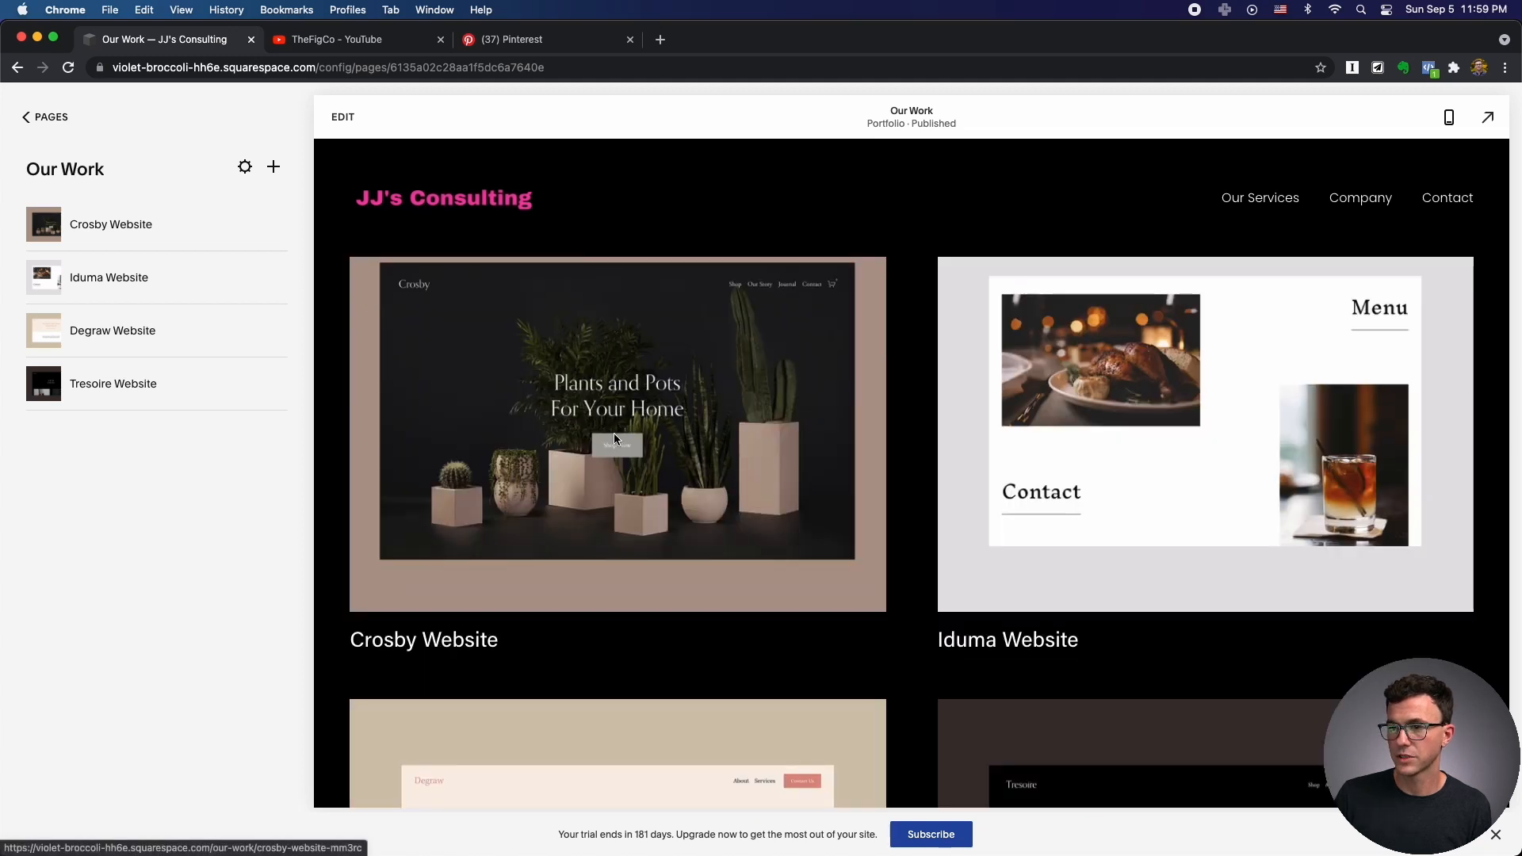
View the Crosby Website project page, then go back to Our Work.
click(737, 388)
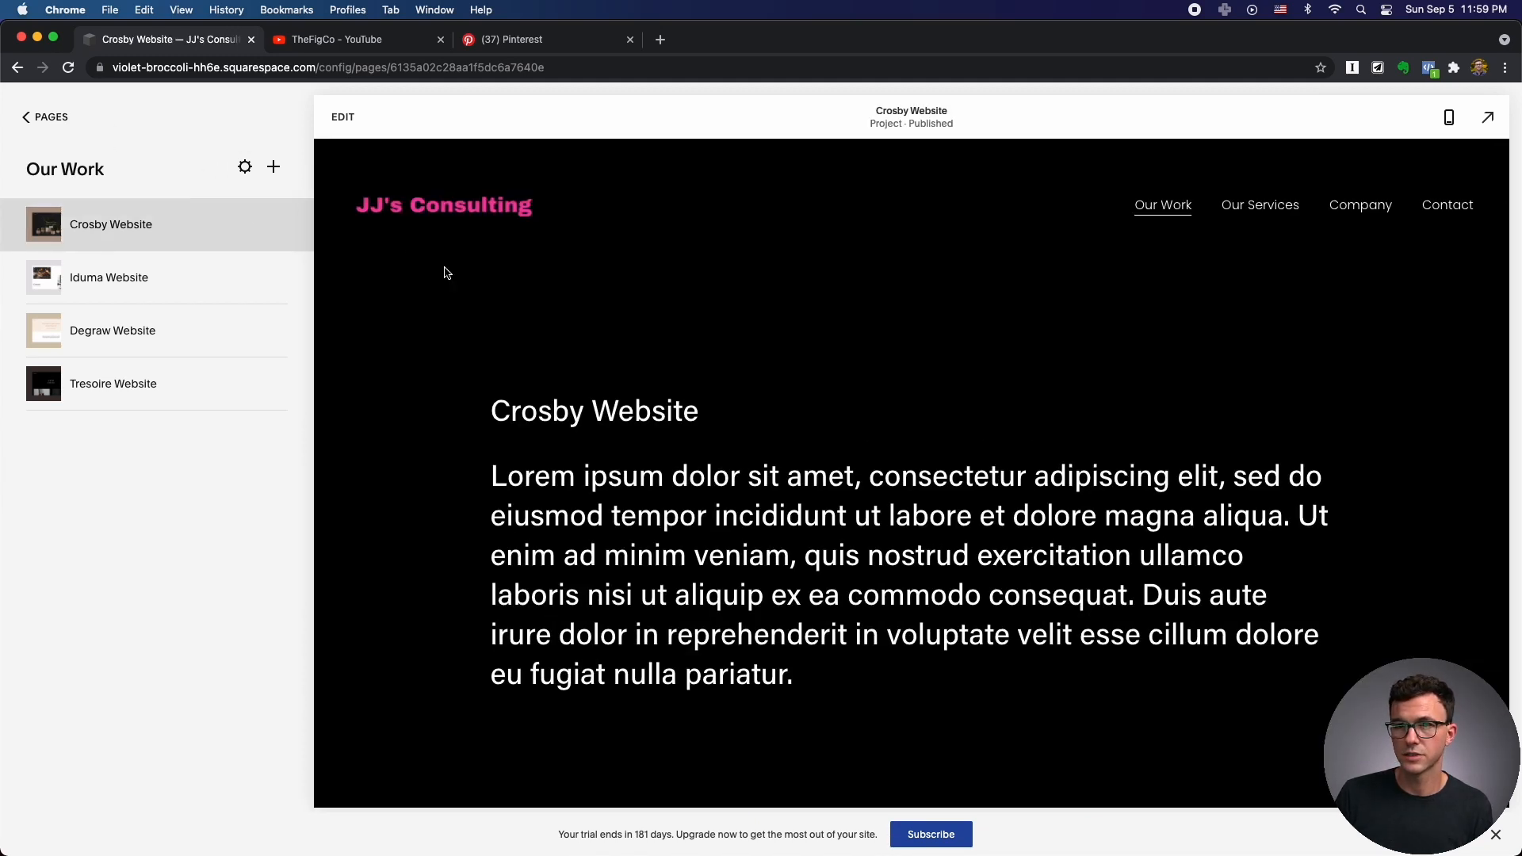
scroll(673, 339, down, 10)
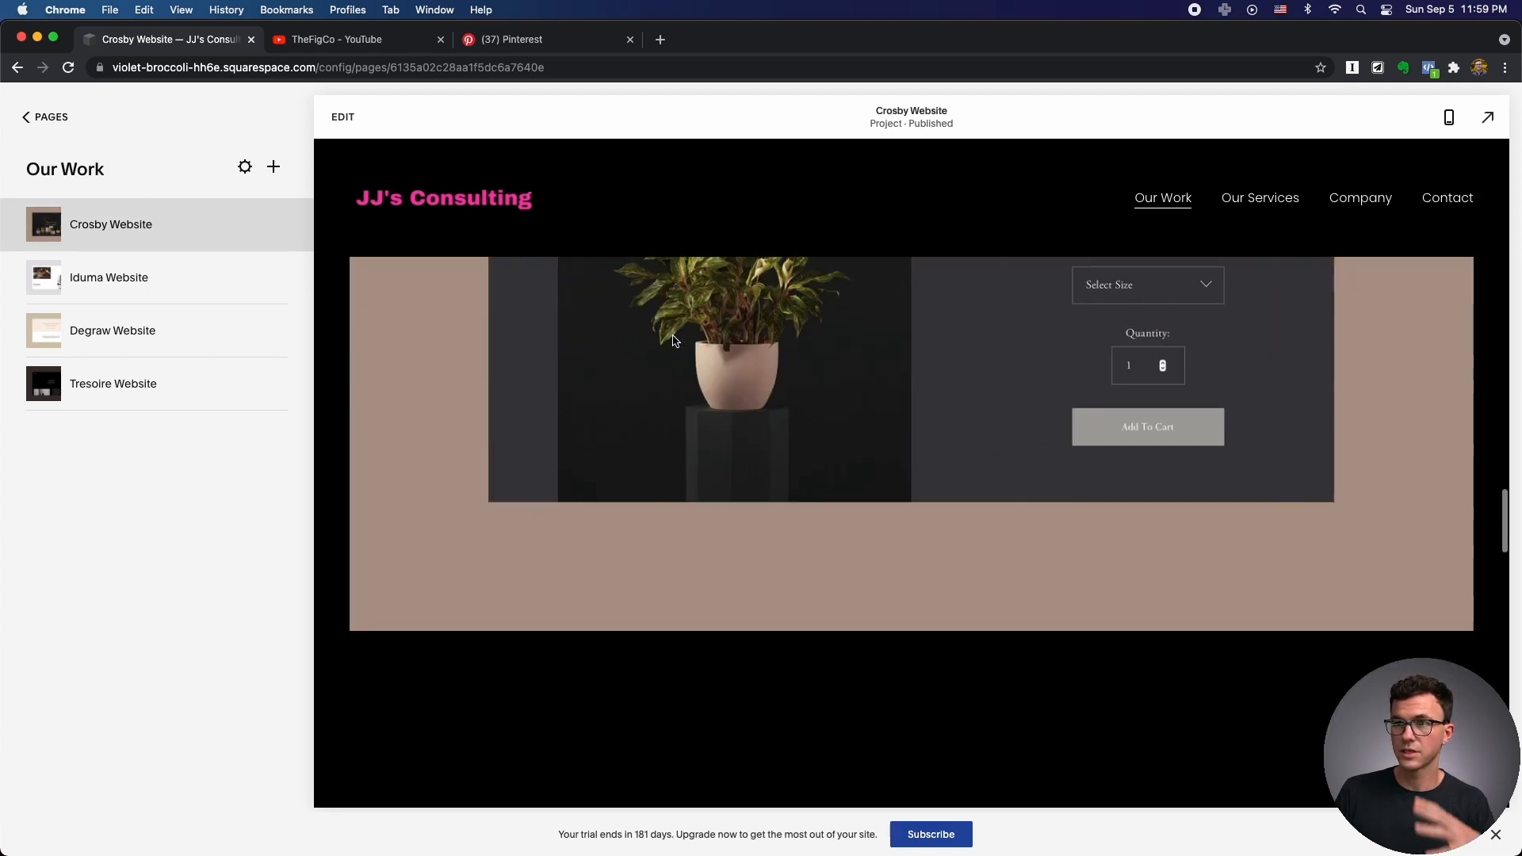
scroll(672, 340, up, 15)
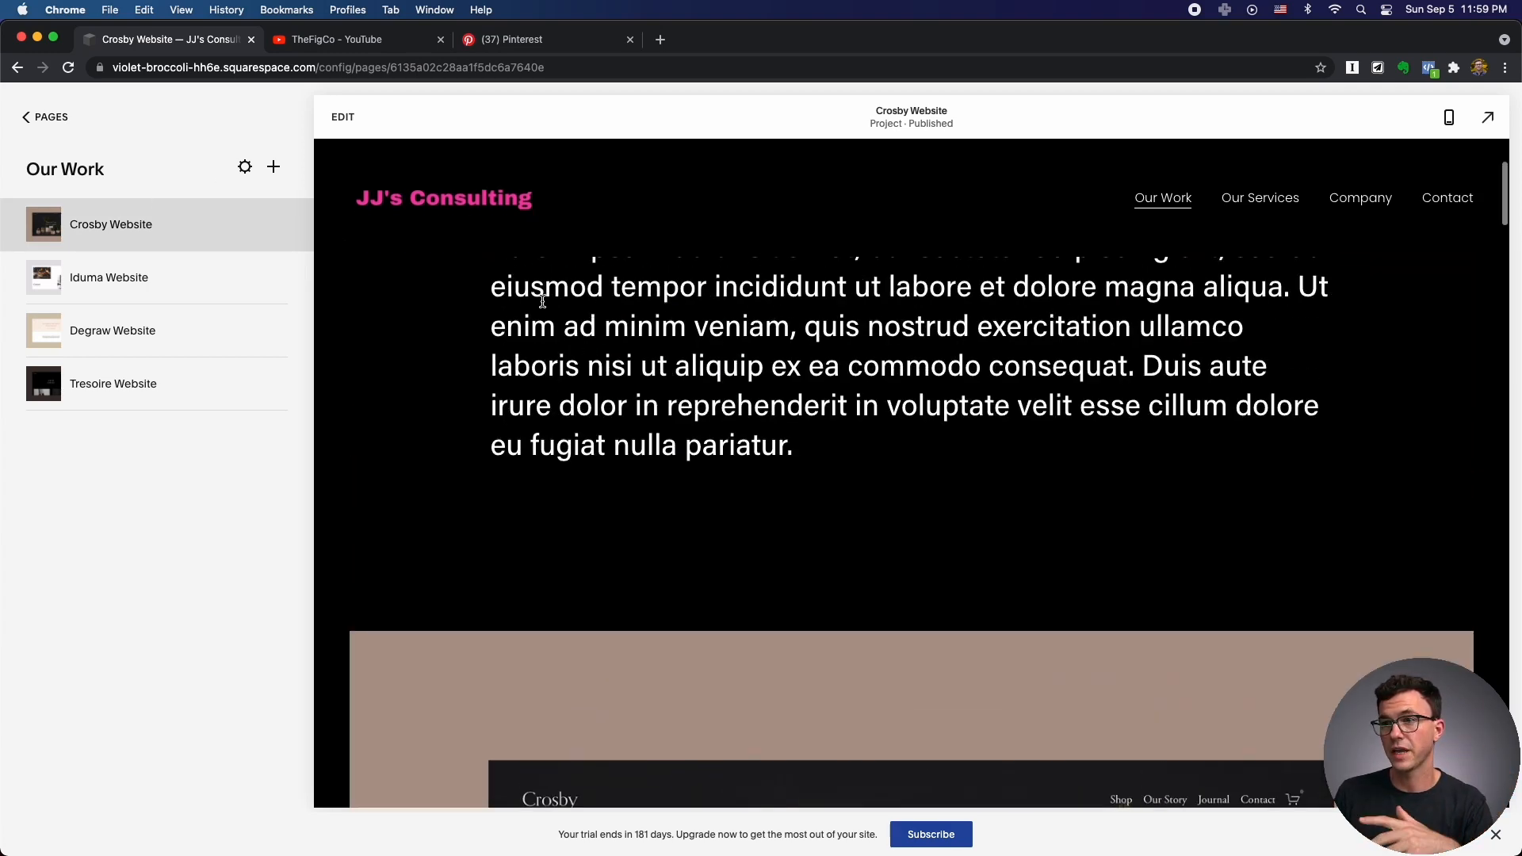
scroll(543, 302, up, 3)
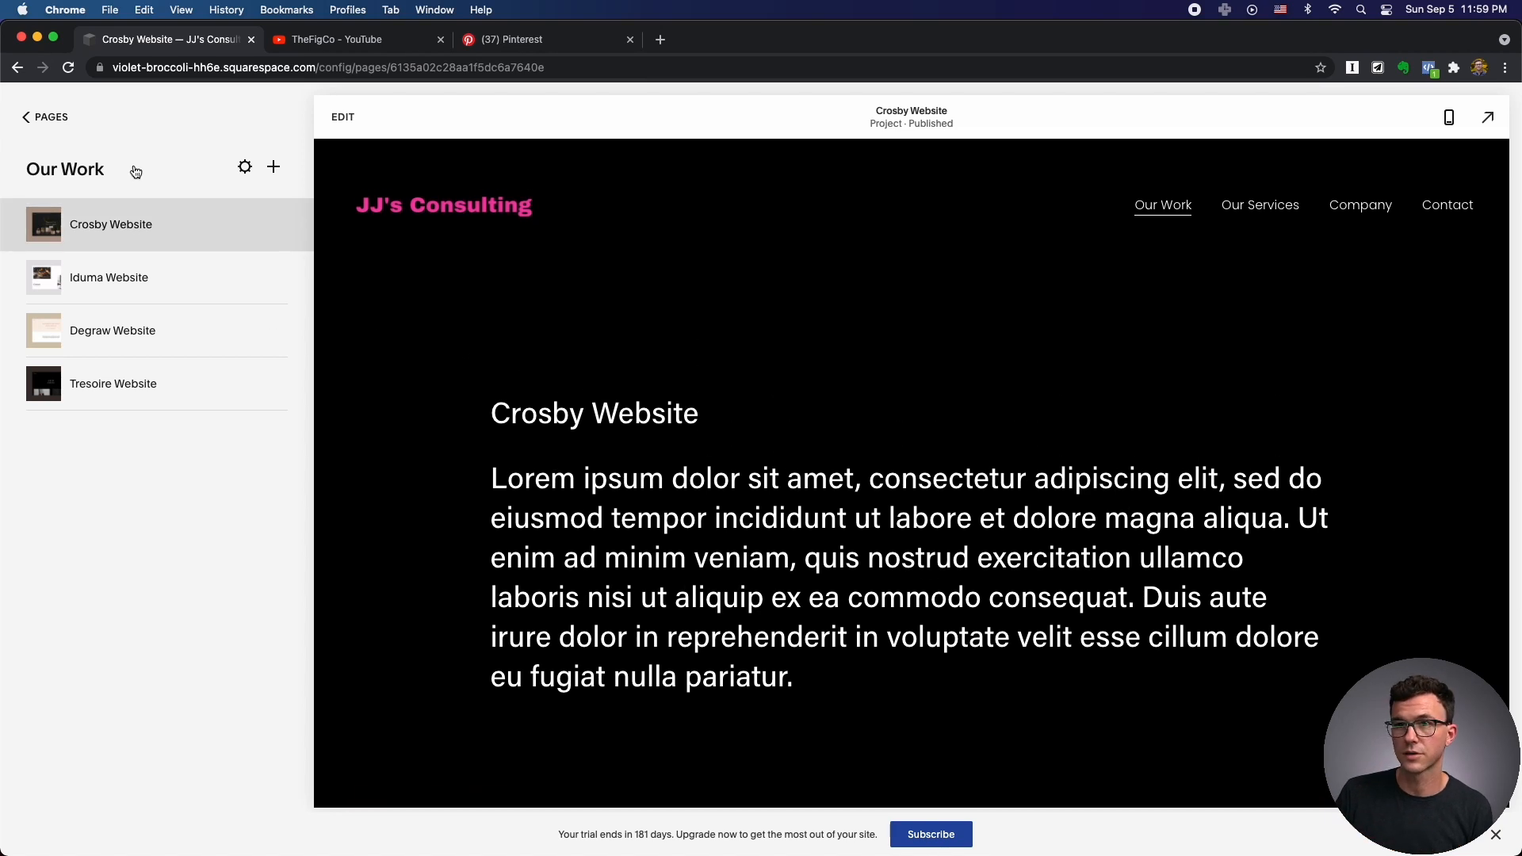
click(72, 170)
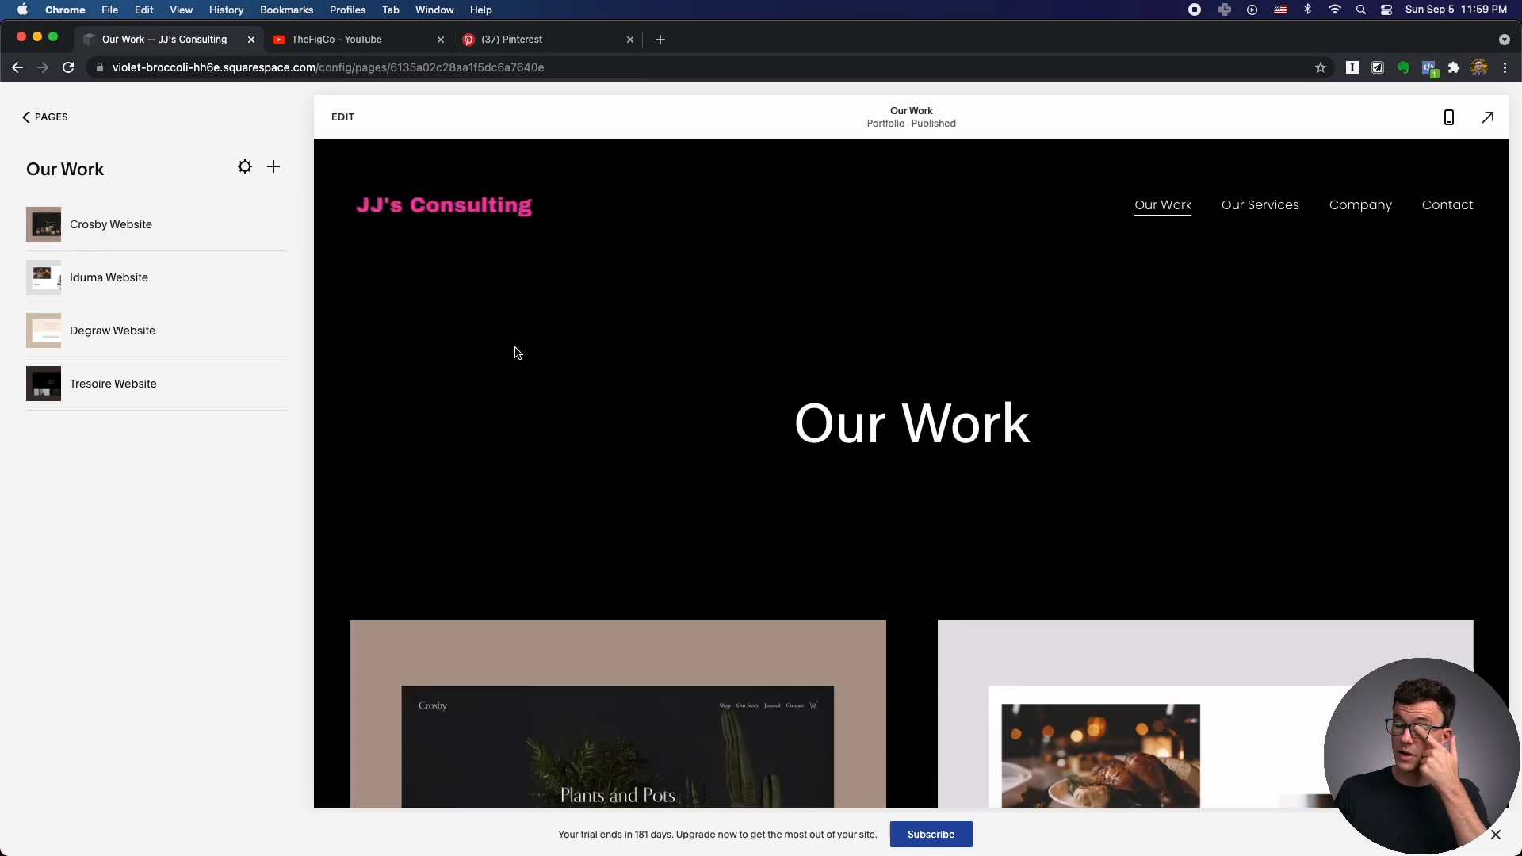
Open Our Work's portfolio settings, review title 'Our Work' and slug /our-work, then go to SEO.
click(245, 166)
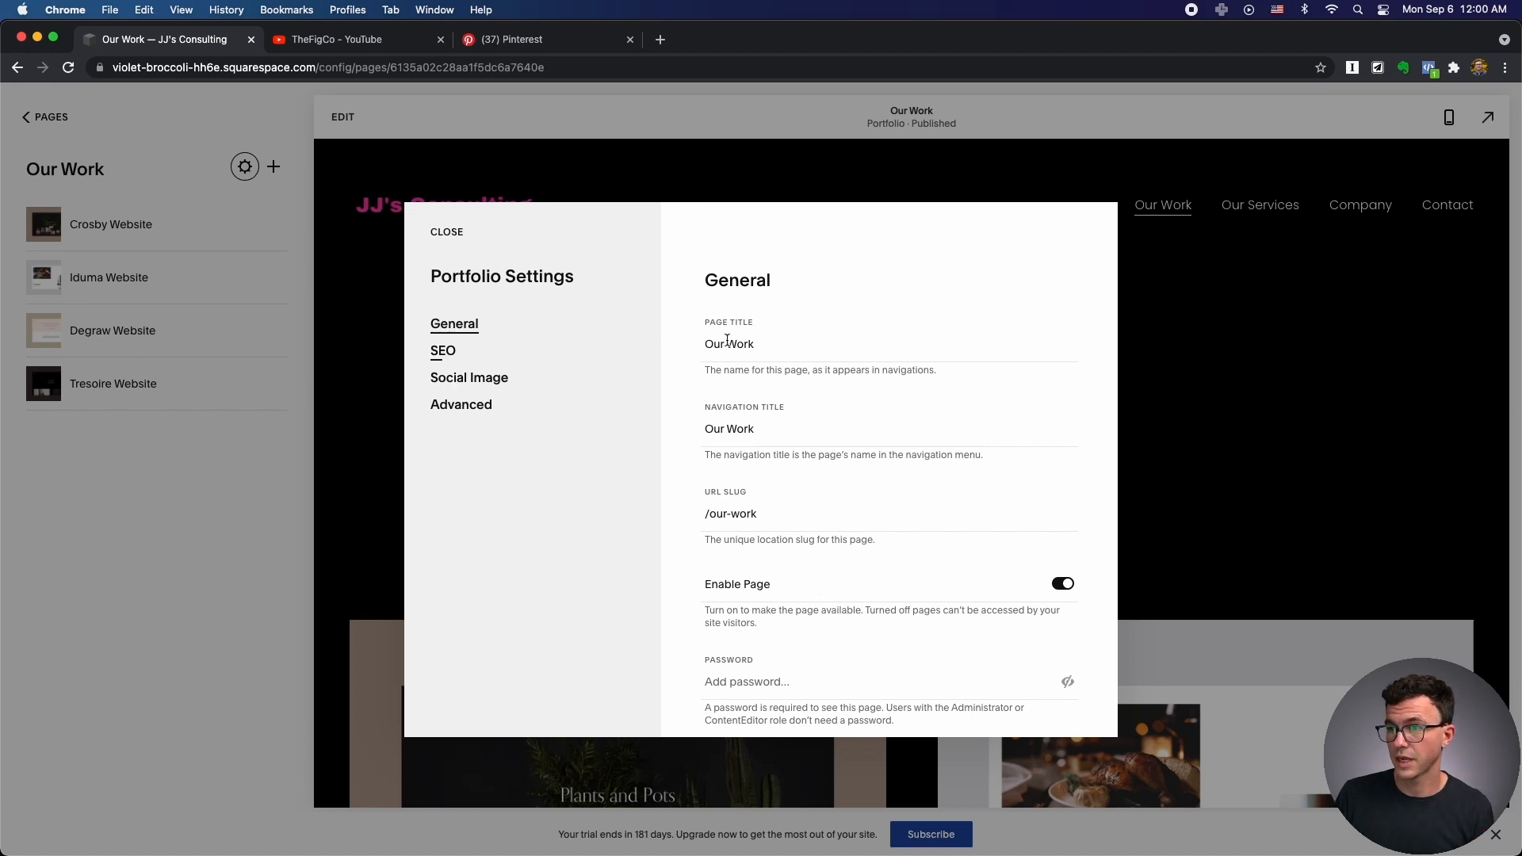
click(787, 344)
drag(728, 345, 635, 352)
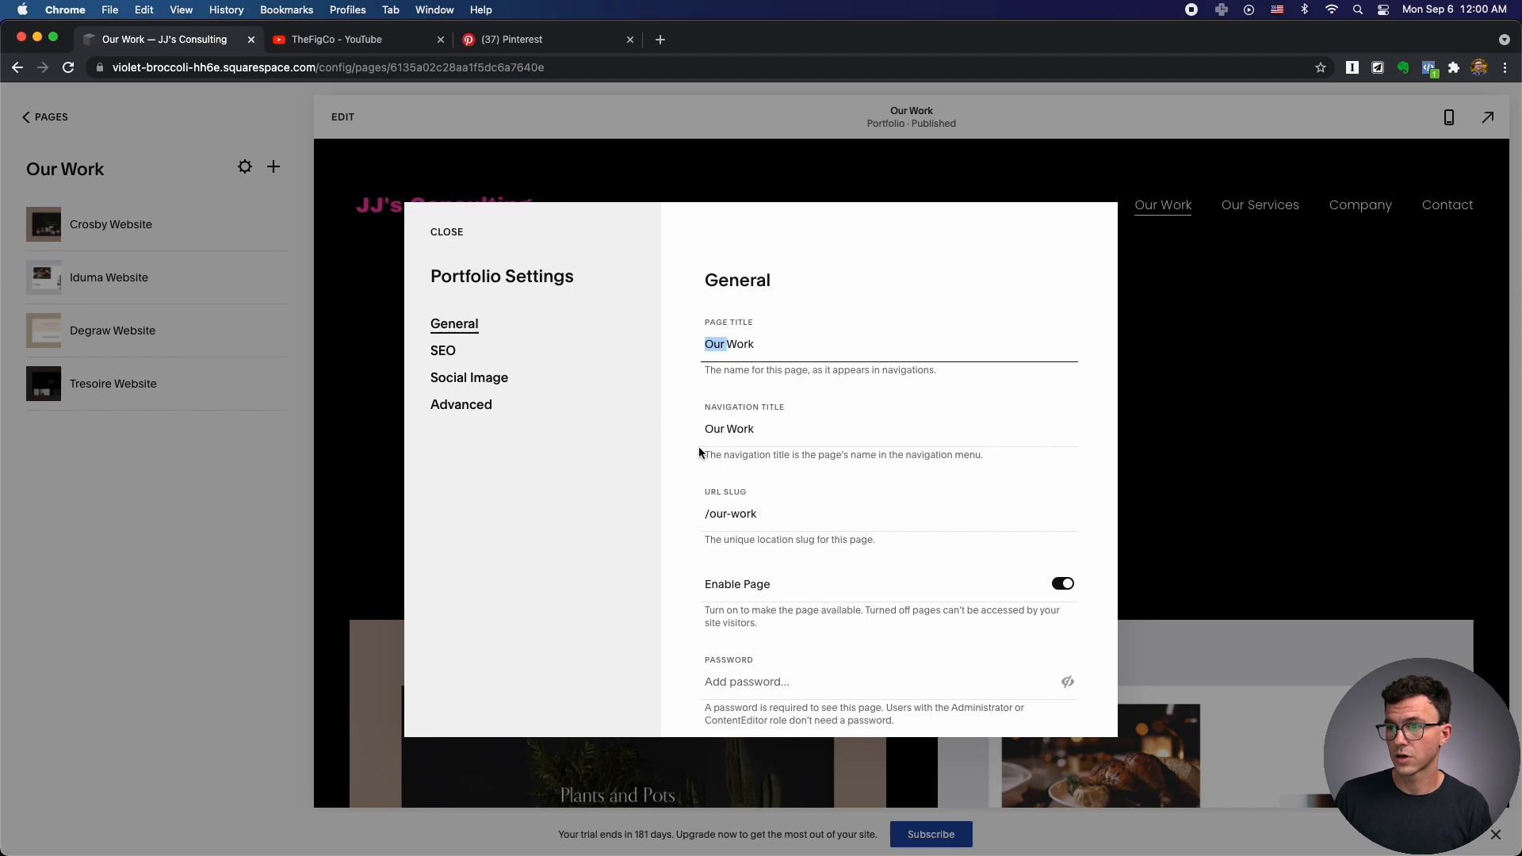
drag(757, 511, 701, 515)
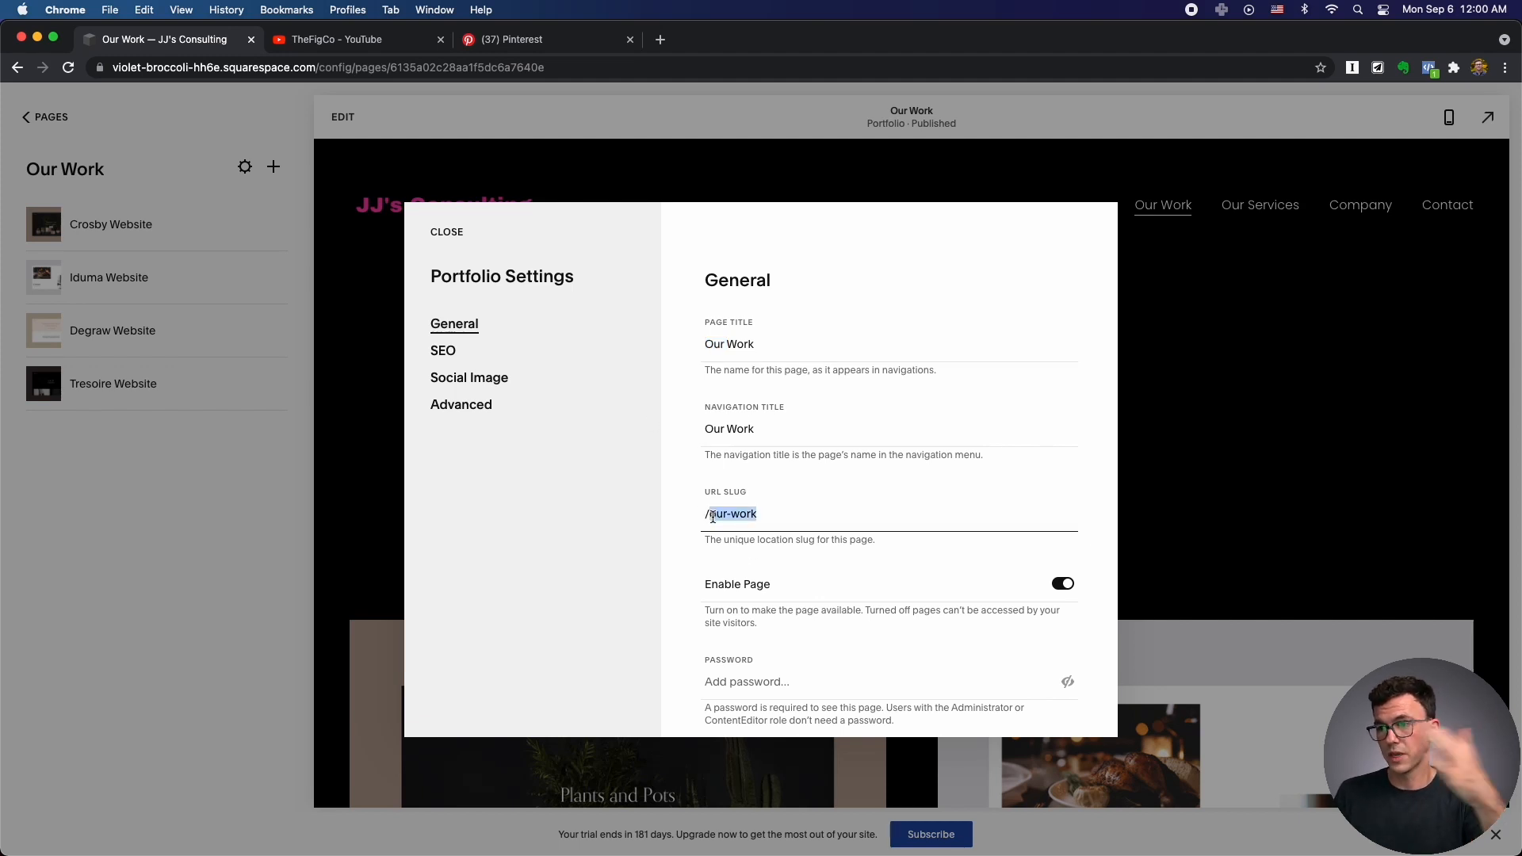
scroll(742, 579, down, 3)
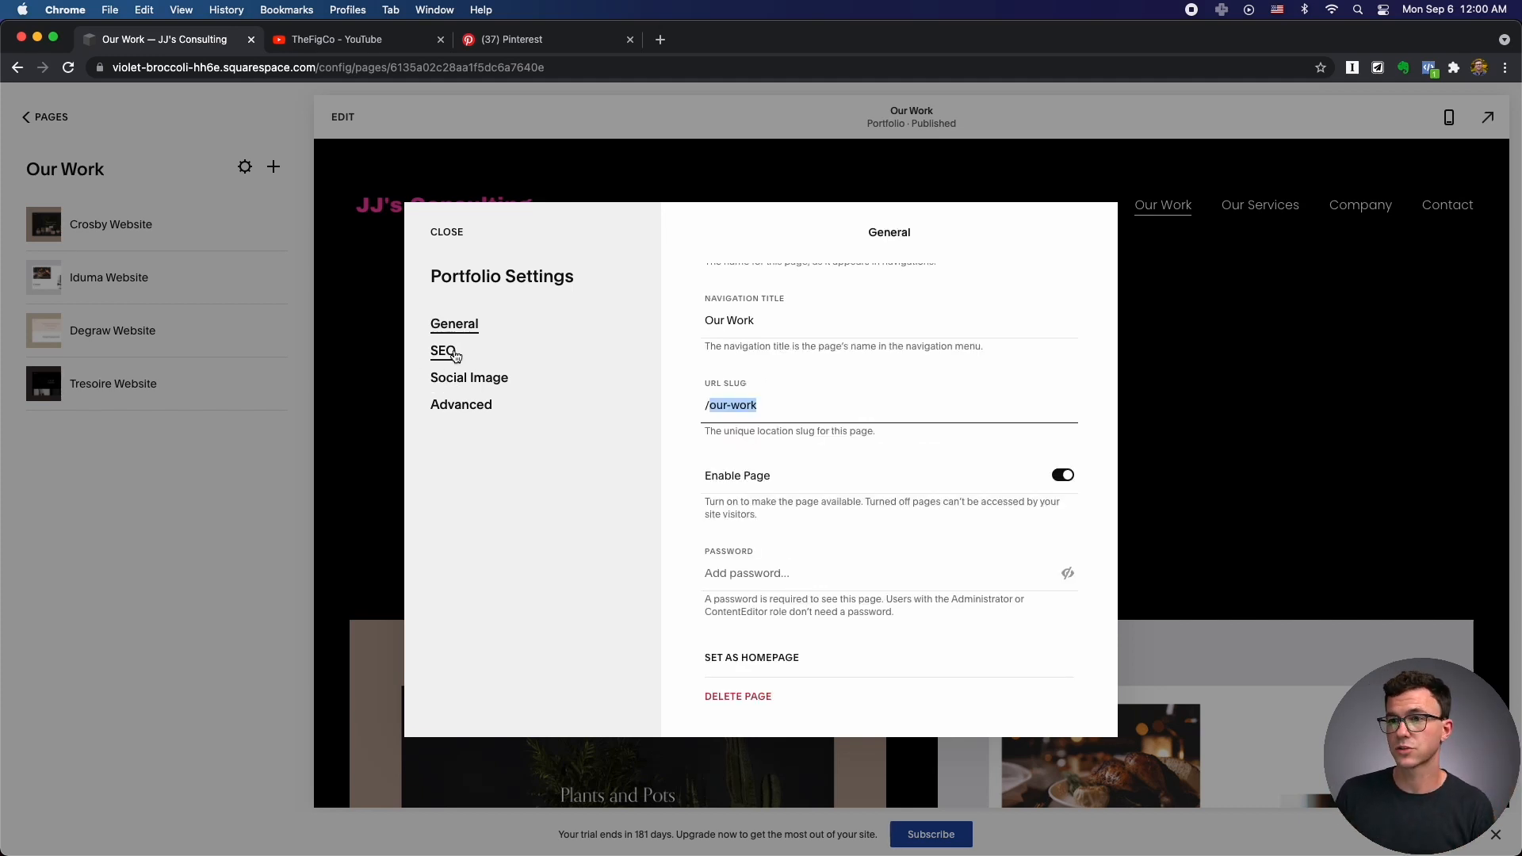
click(455, 356)
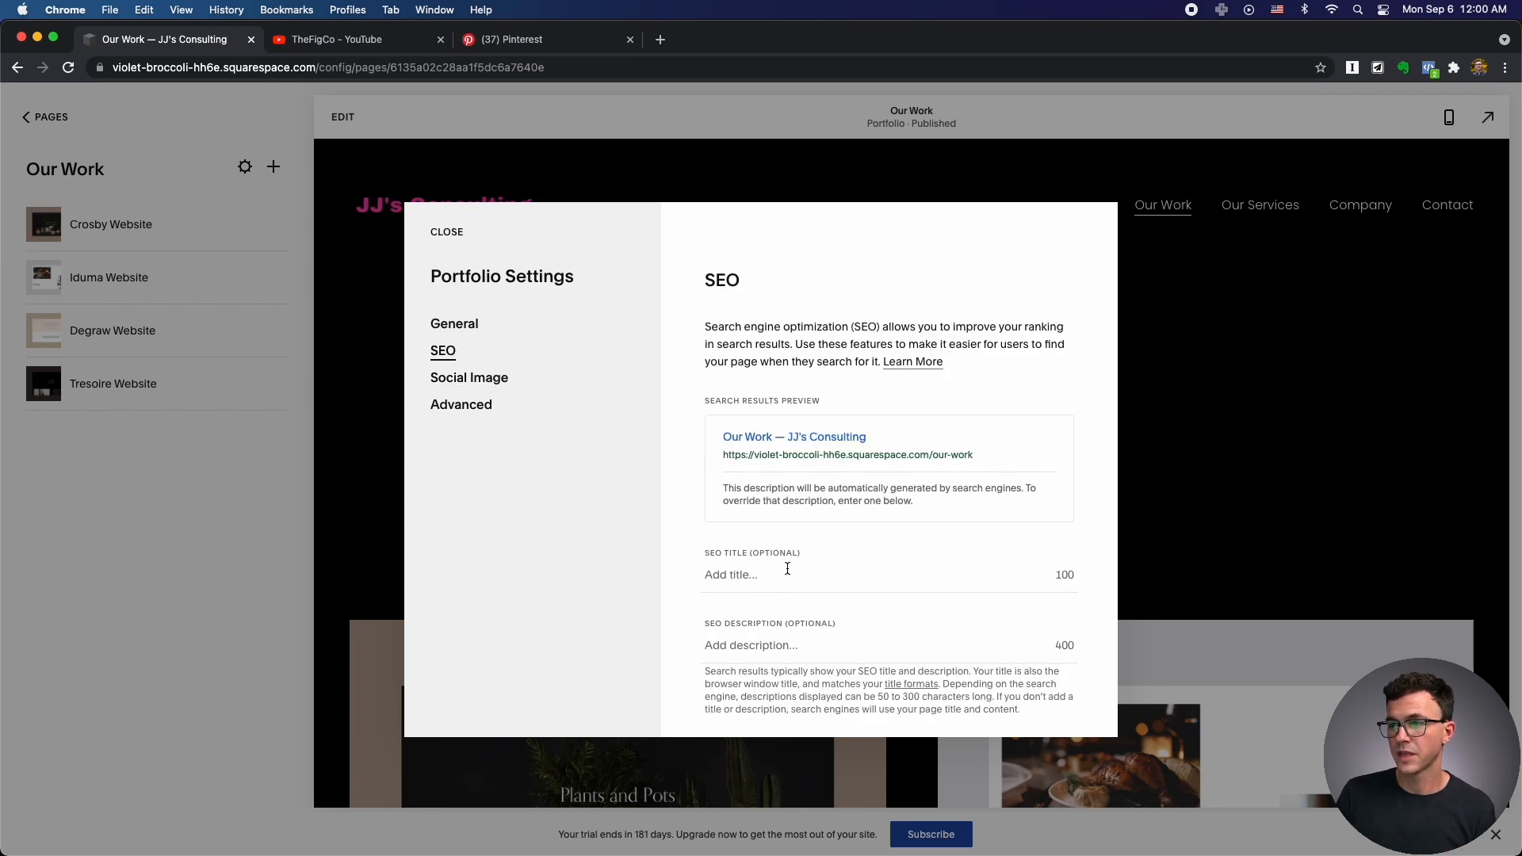
Set the SEO description to 'Here's an amazing long title about our work and why you should hire us to build an amazing website.'.
click(725, 570)
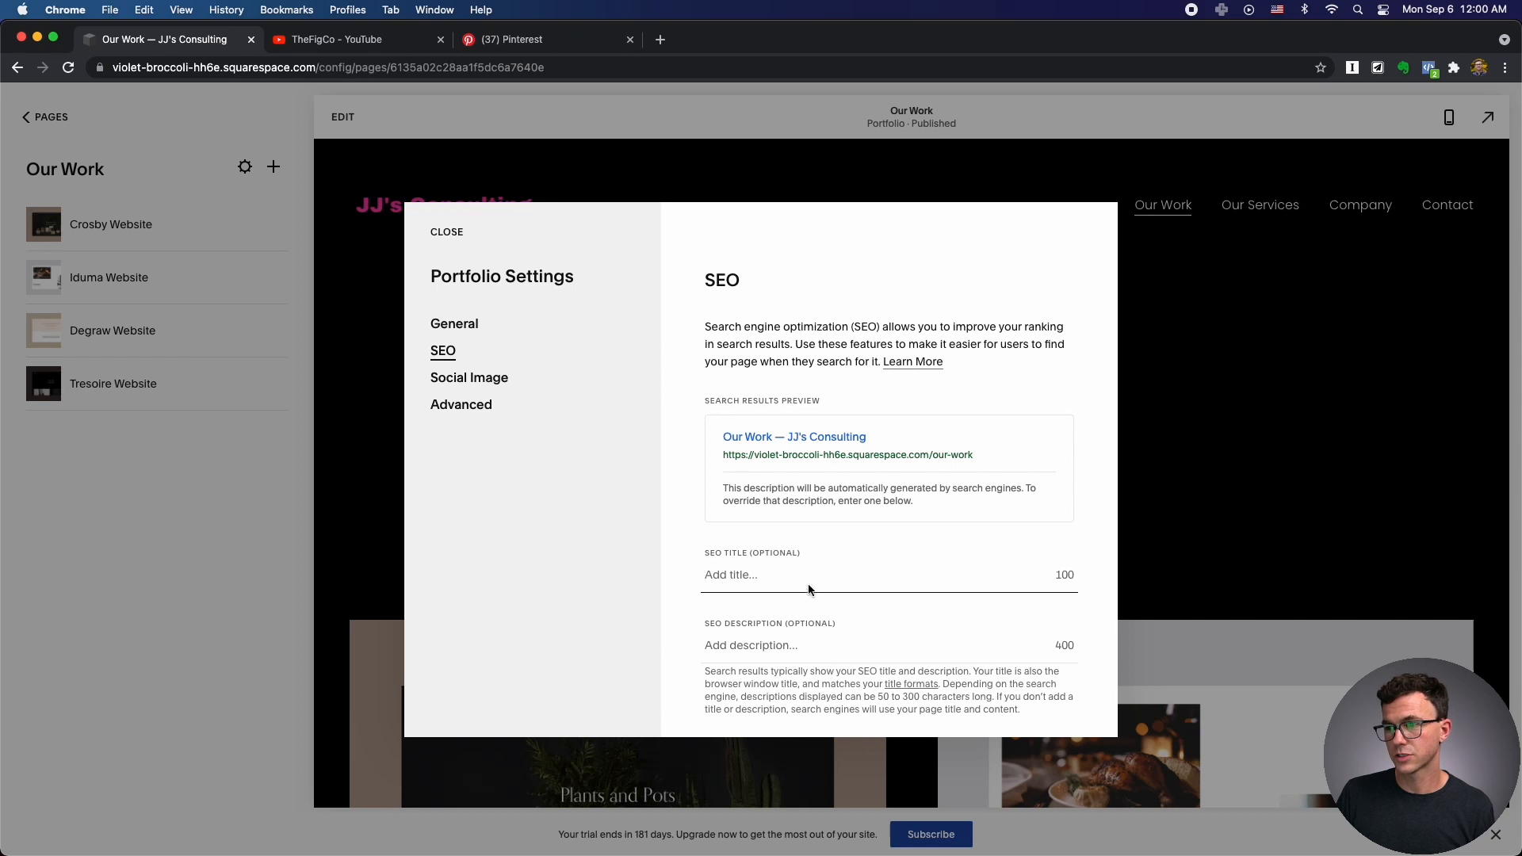
click(705, 646)
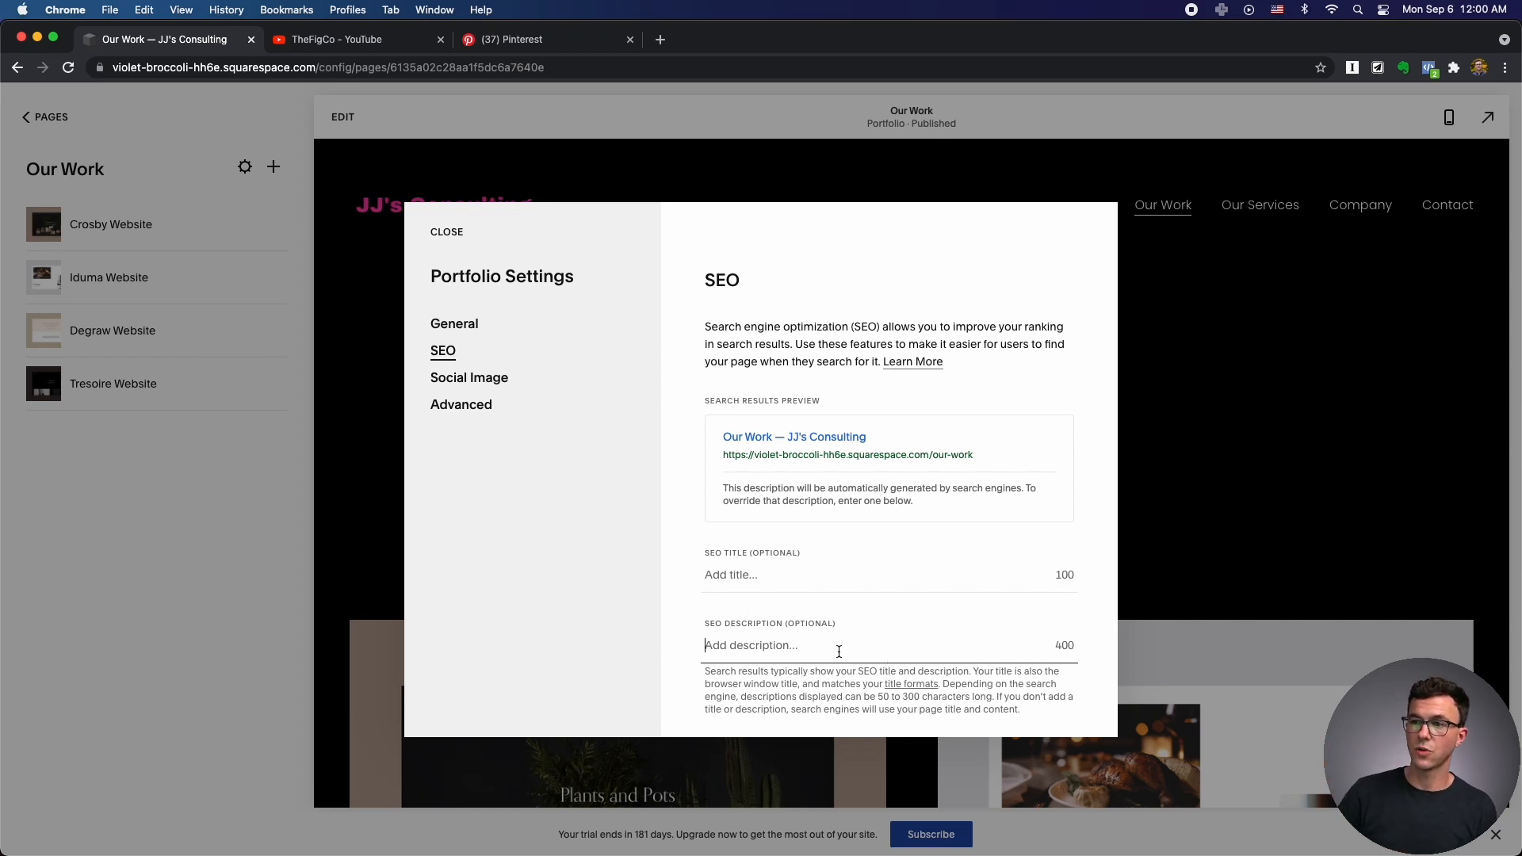
drag(756, 489, 917, 553)
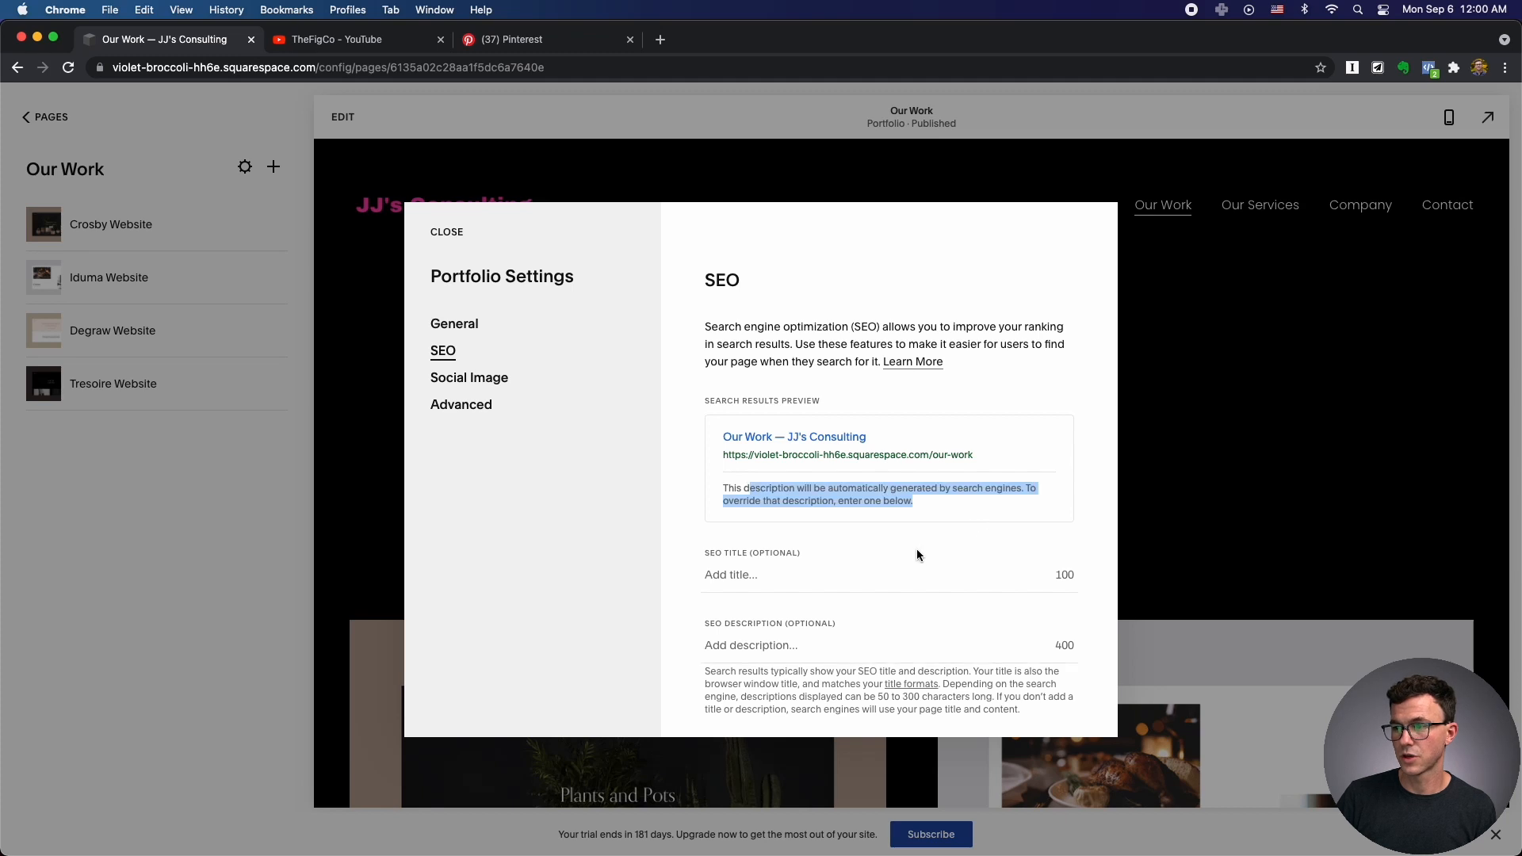
click(771, 653)
text(Here's a)
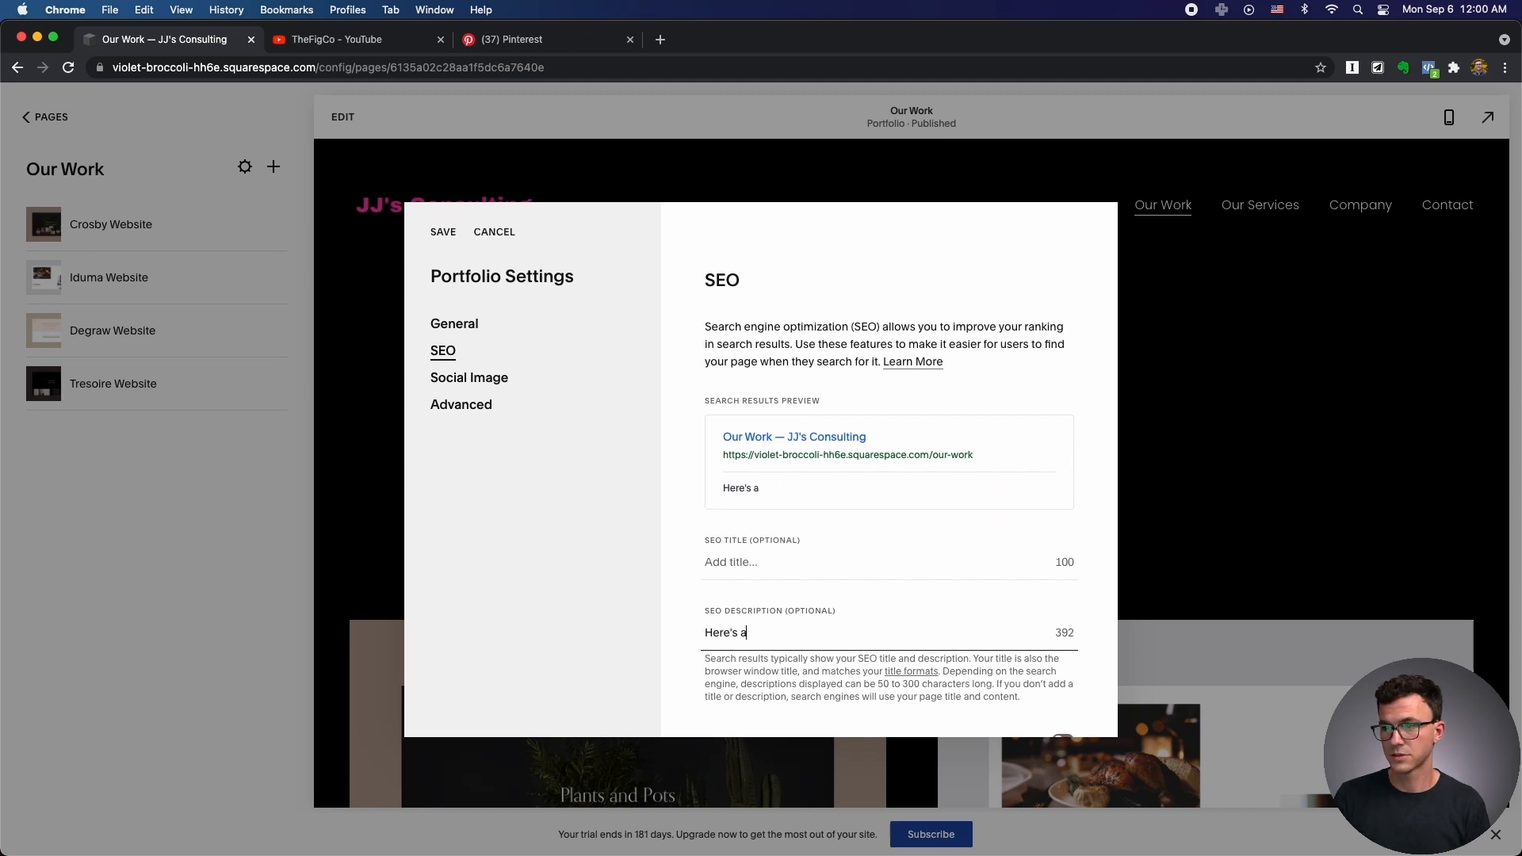
text(n amazing long title)
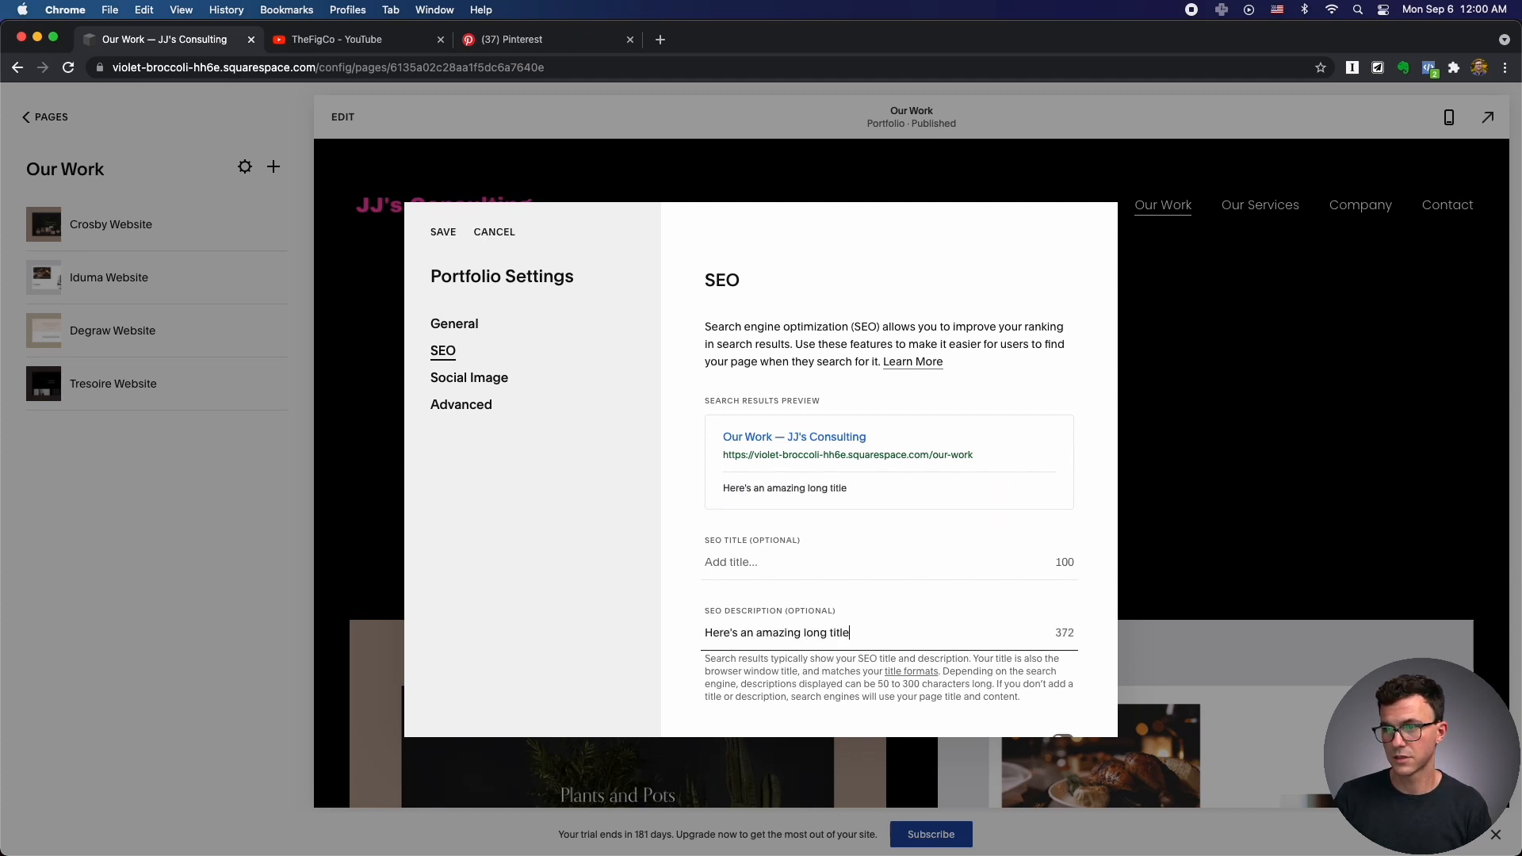
text( about our work)
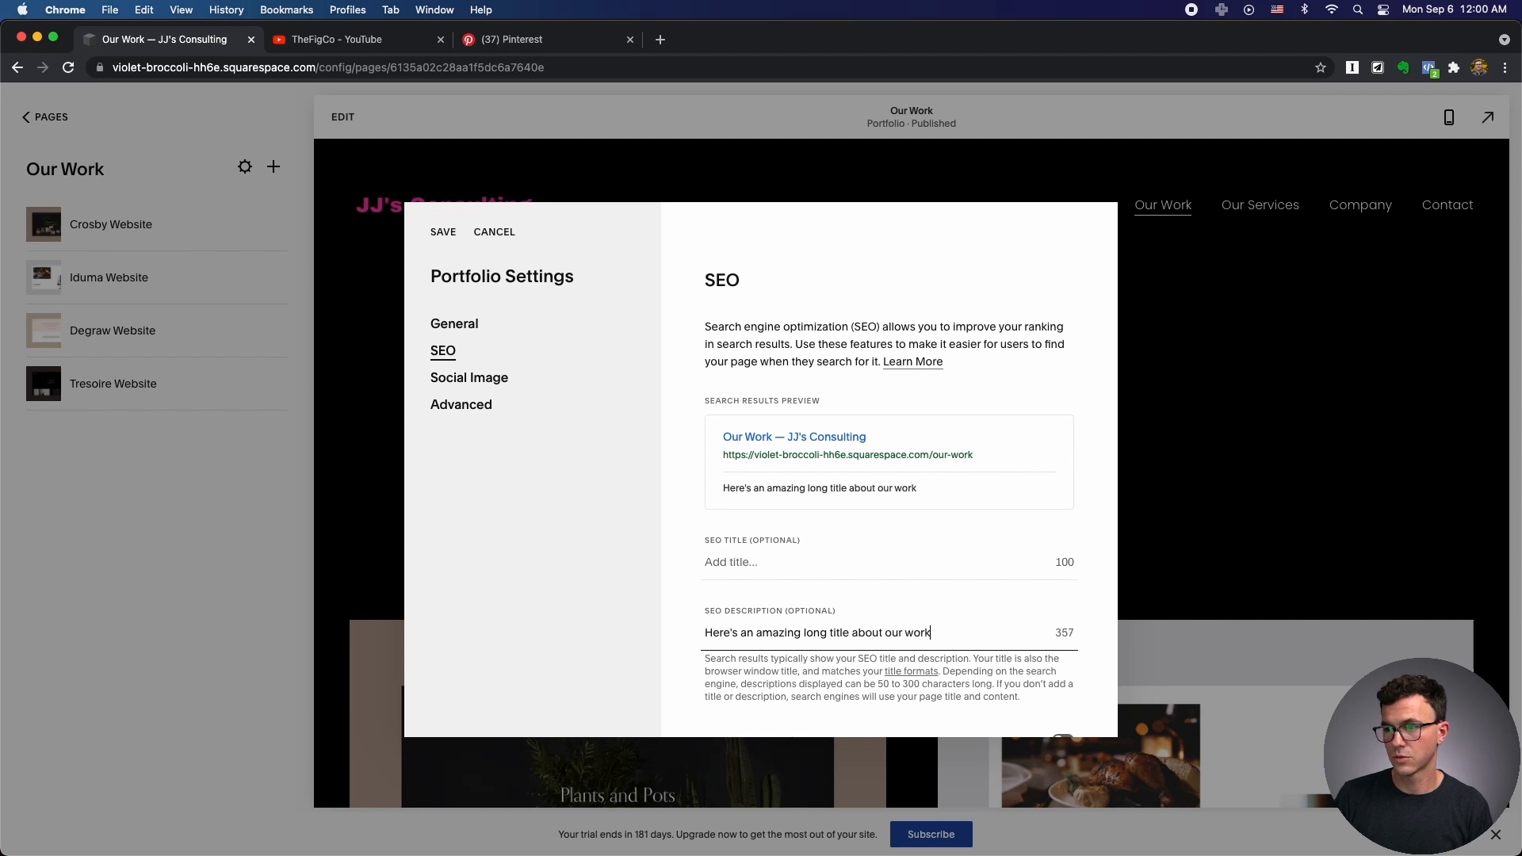
text( and why you sho)
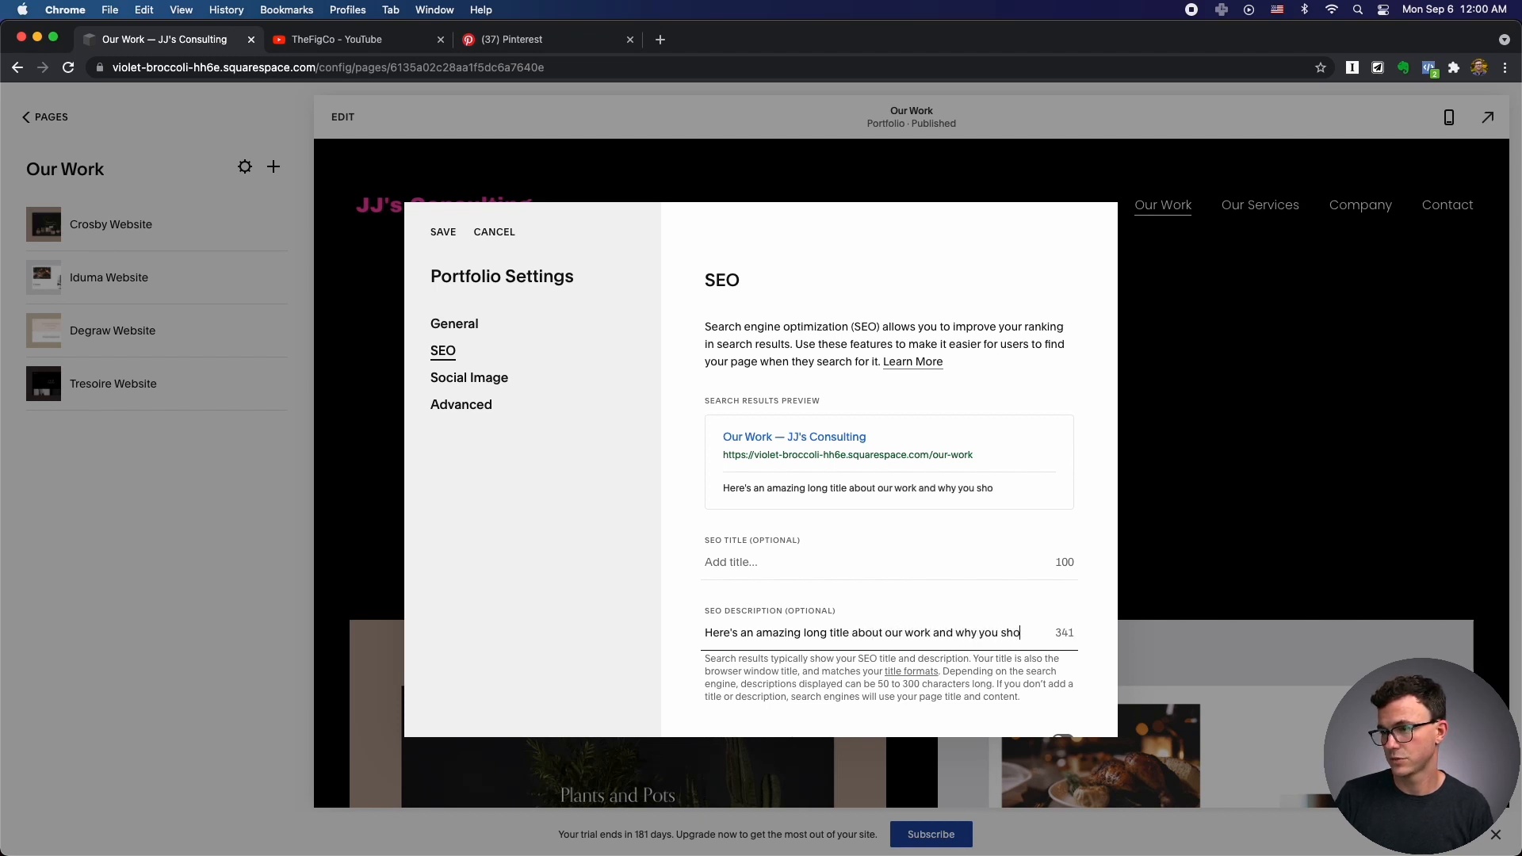
text(uld hire us to build )
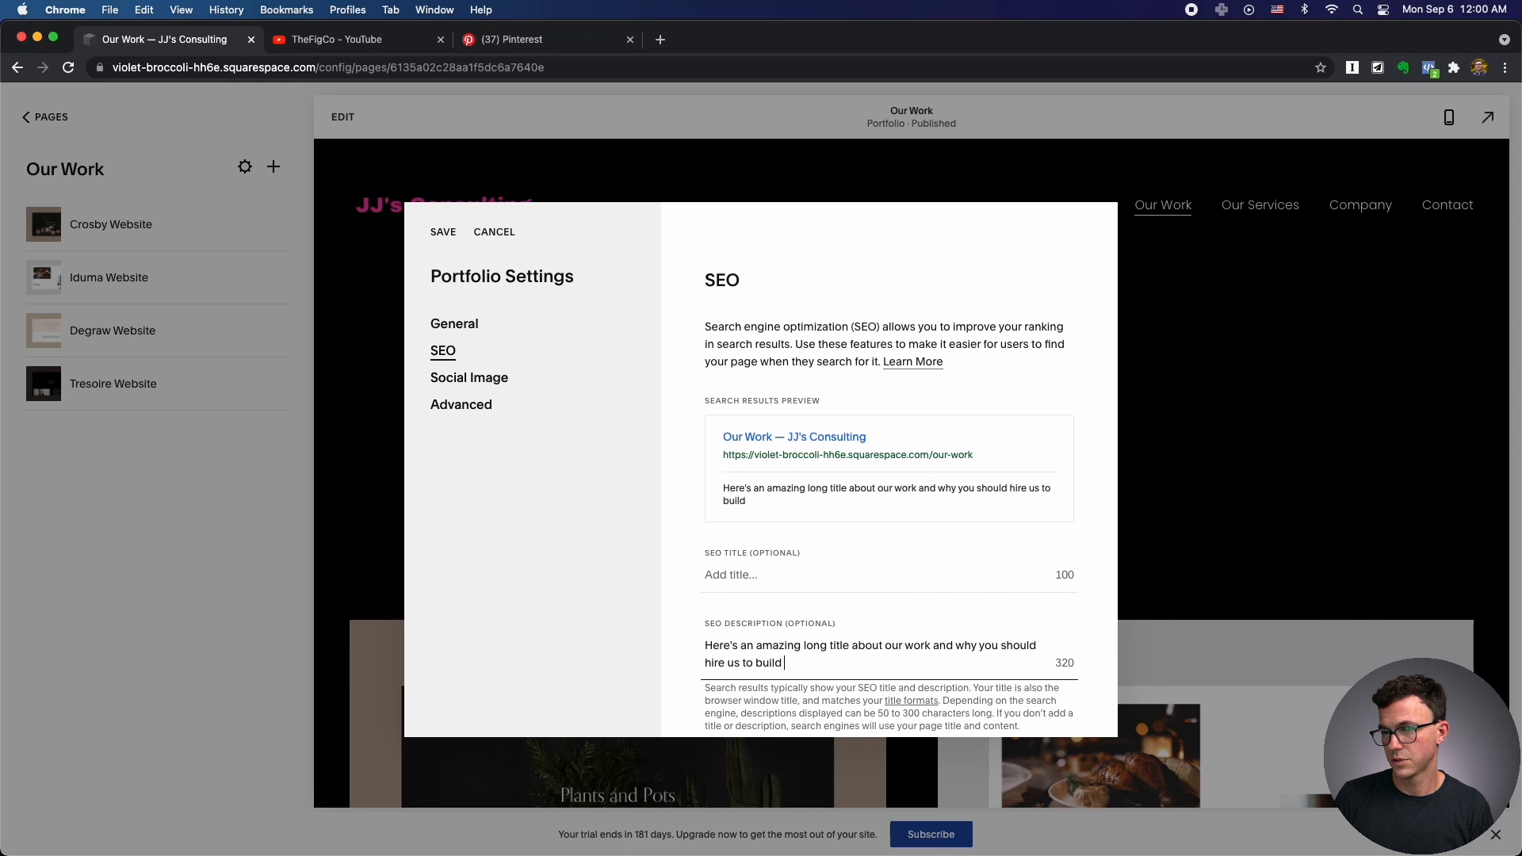
text(an amazin)
key(BackSpace)
key(BackSpace)
text(zing website.)
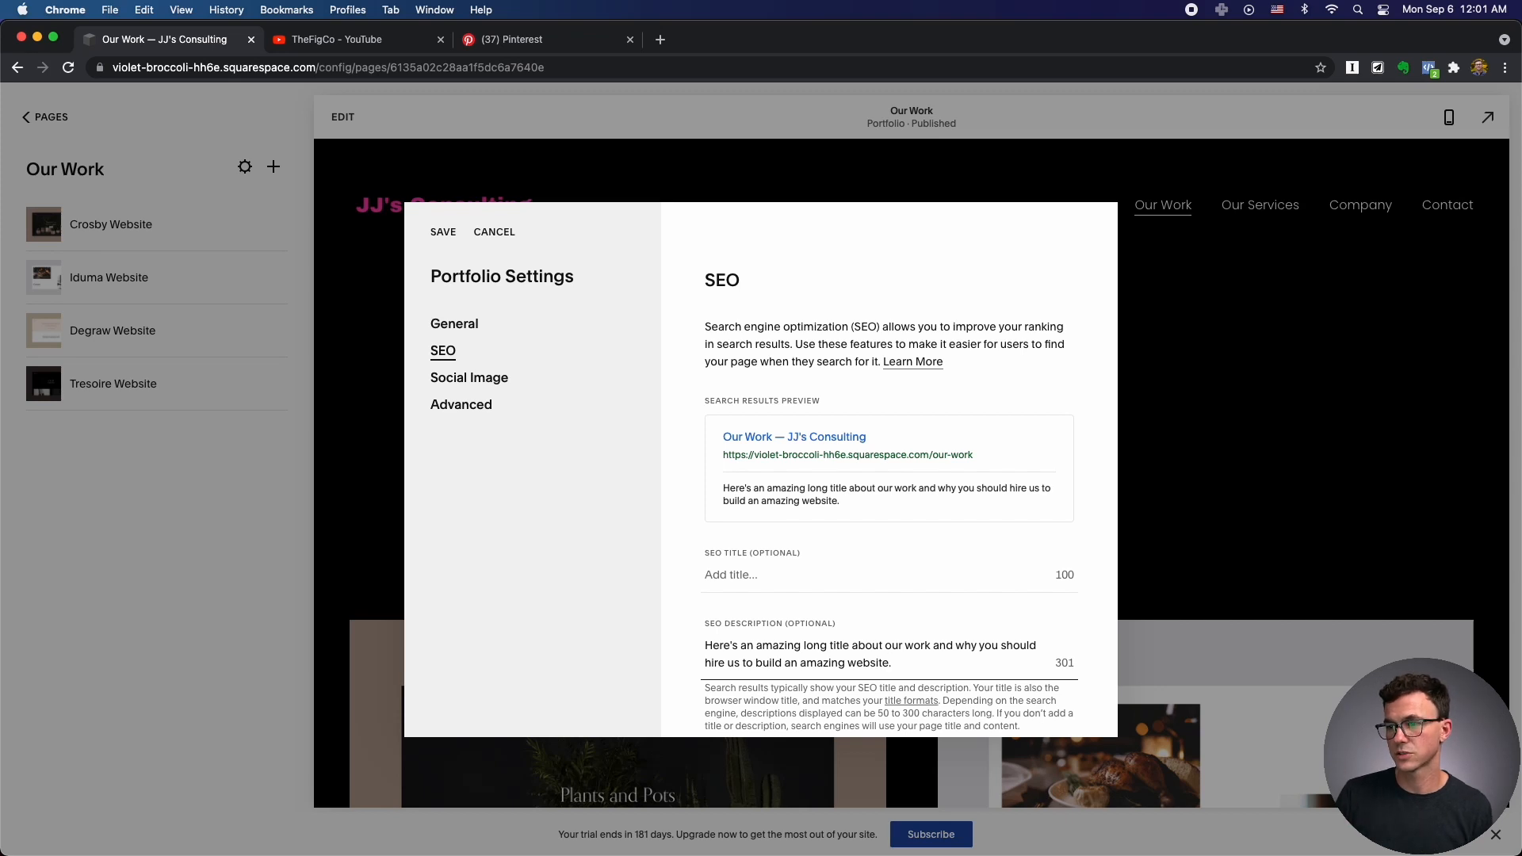
click(500, 378)
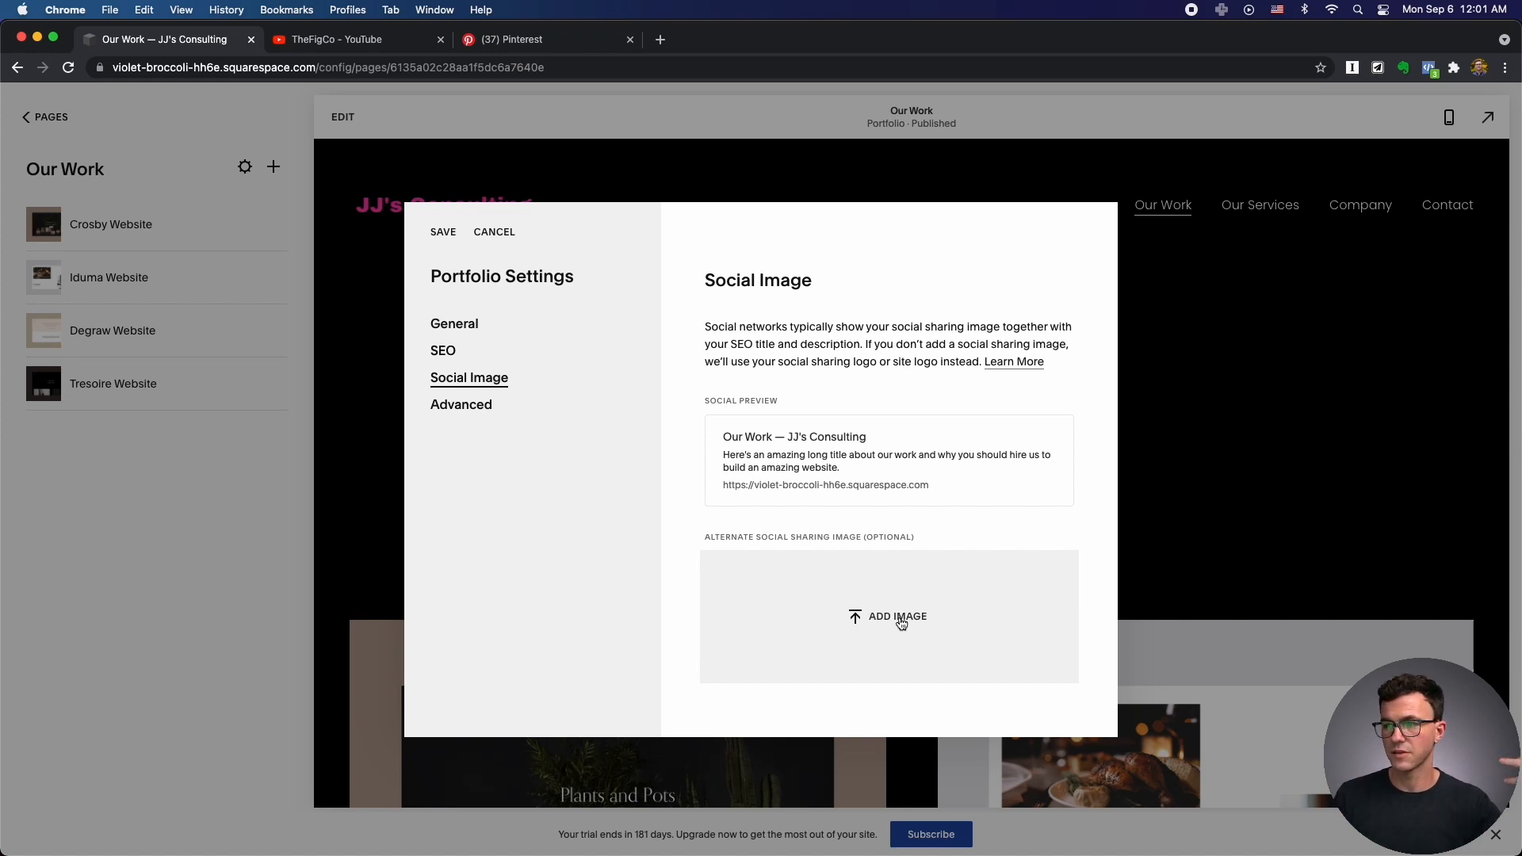
Upload the pexels stock photo as Our Work's social image, save, and return to Pages.
click(900, 620)
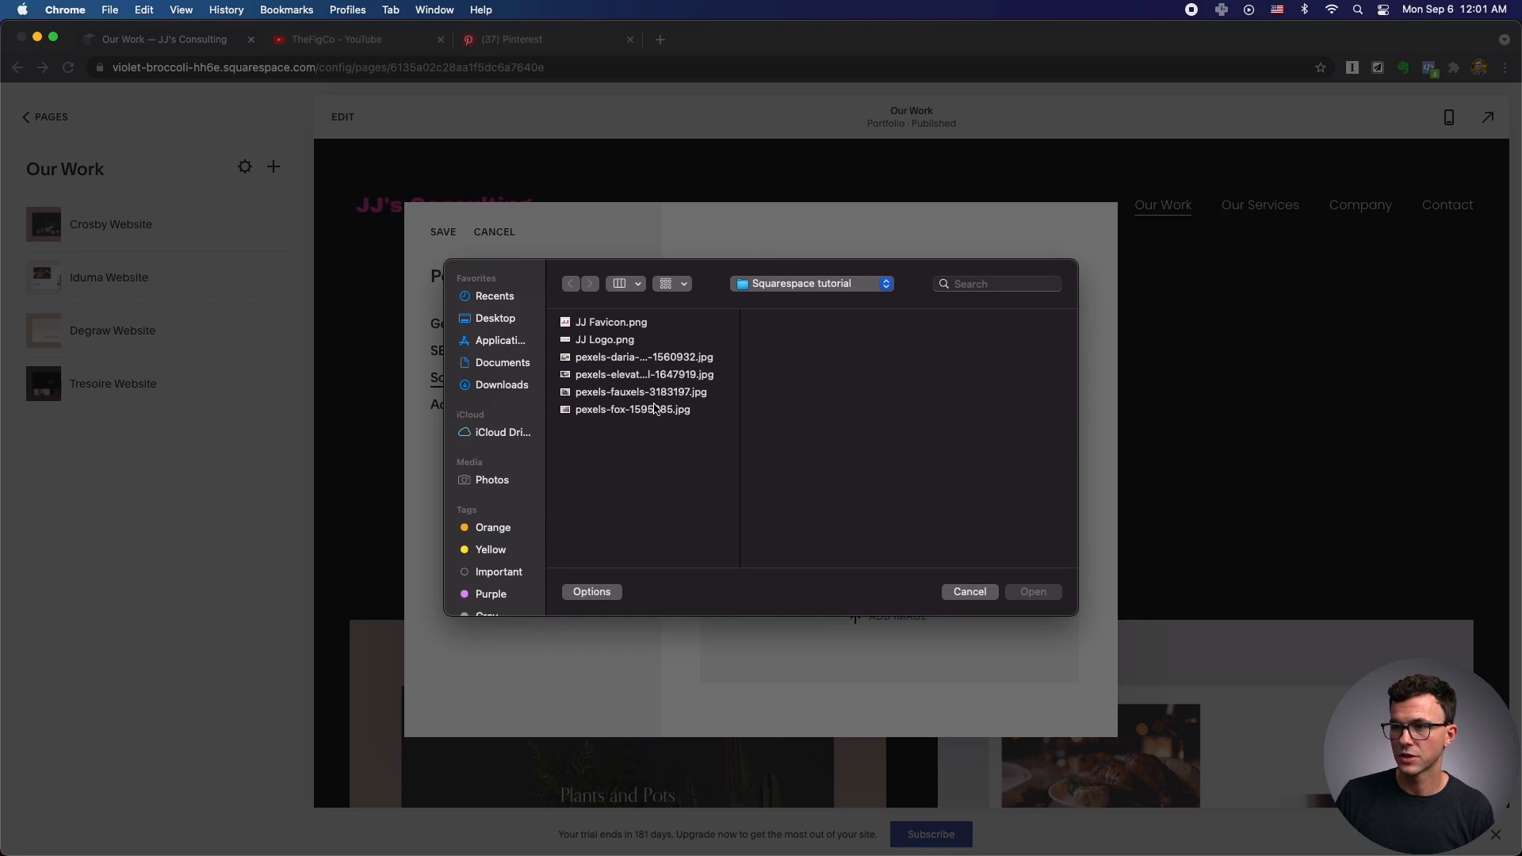
click(664, 357)
click(1033, 593)
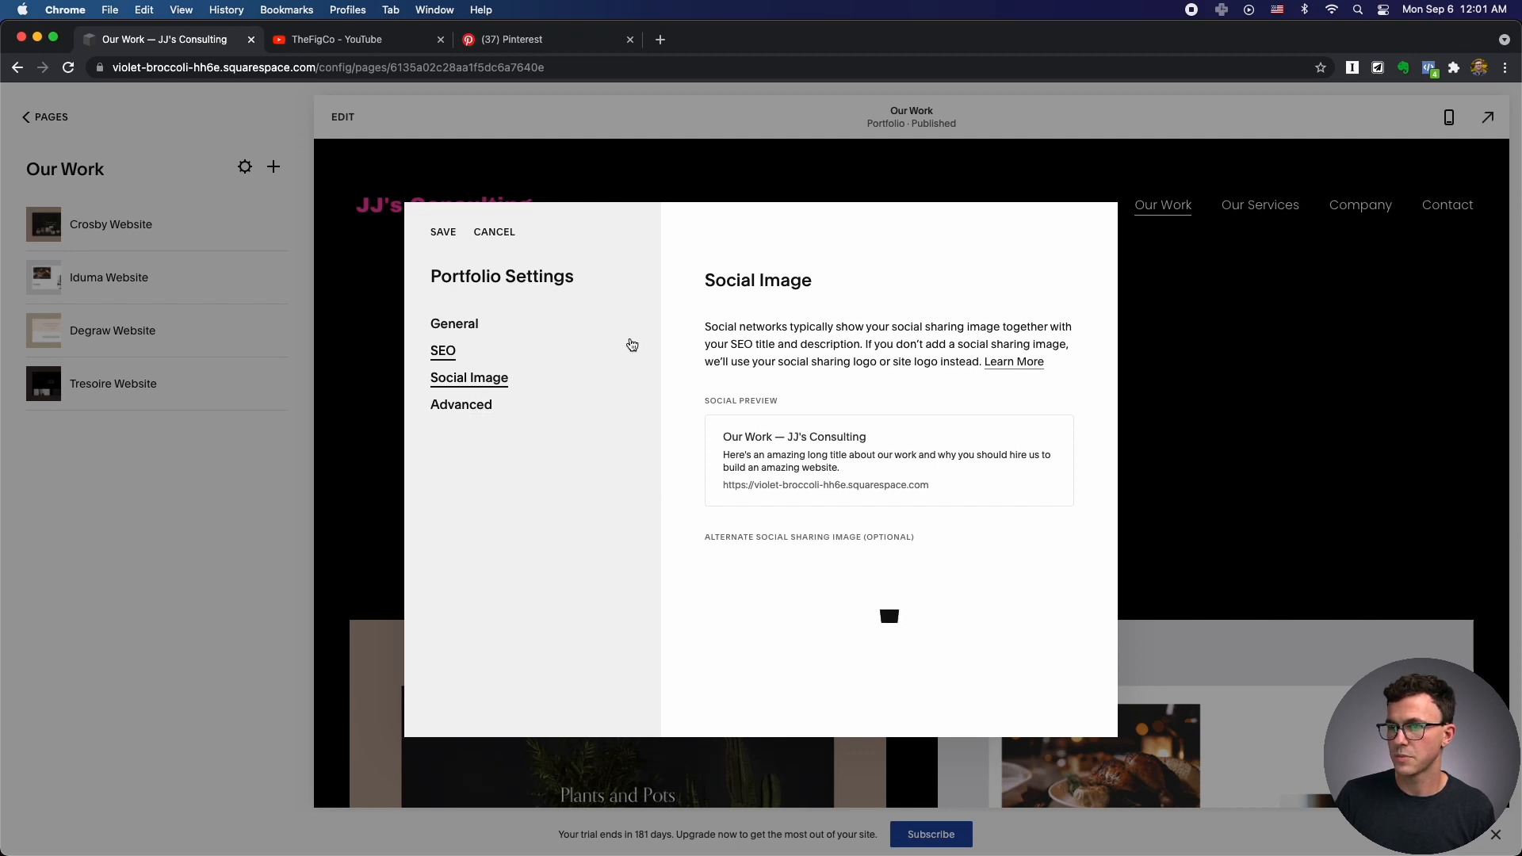
click(444, 232)
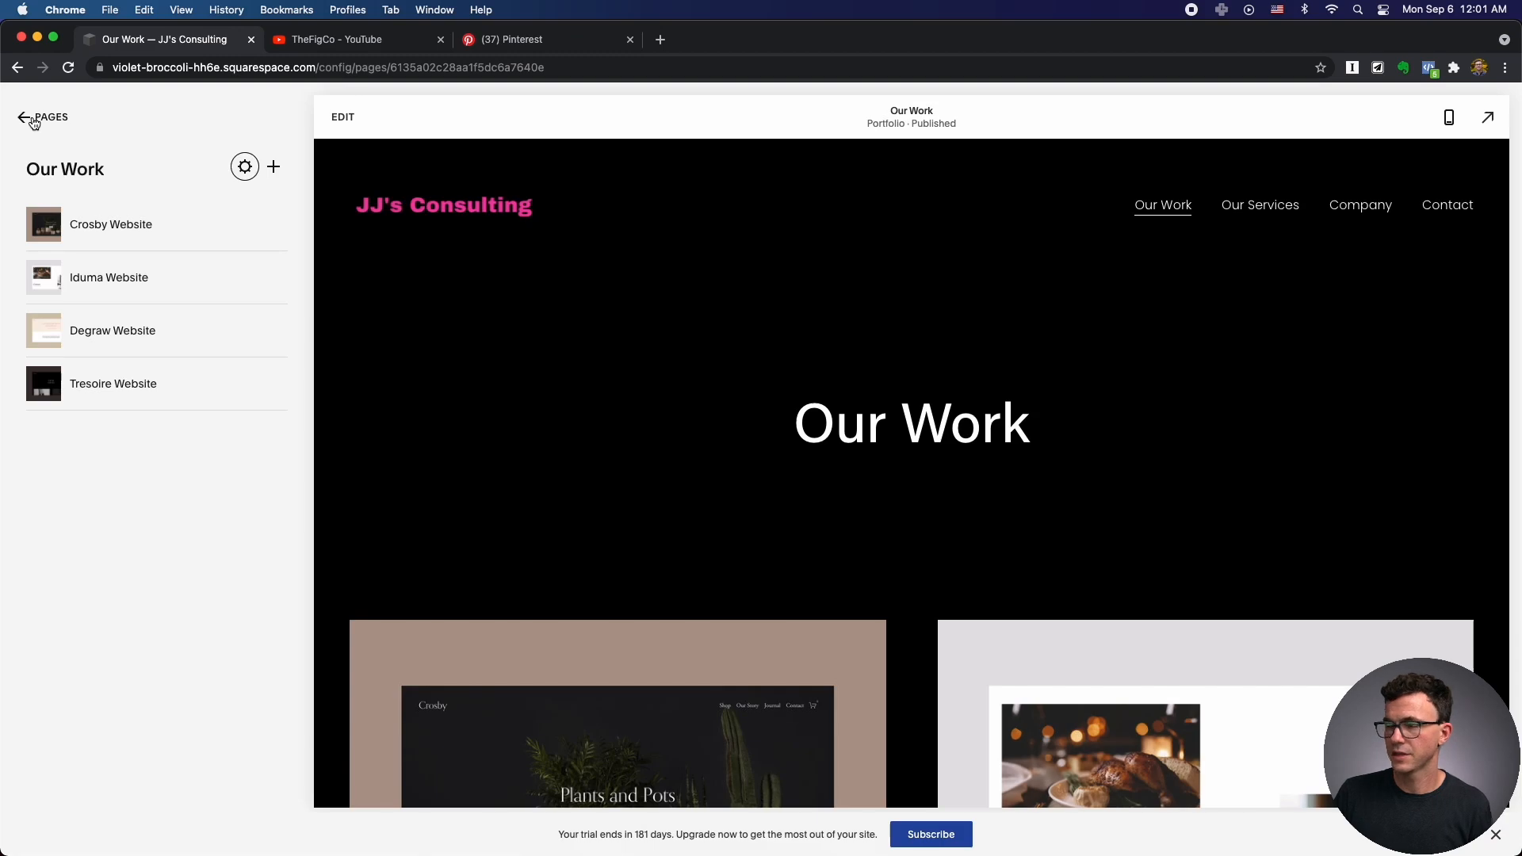
click(35, 118)
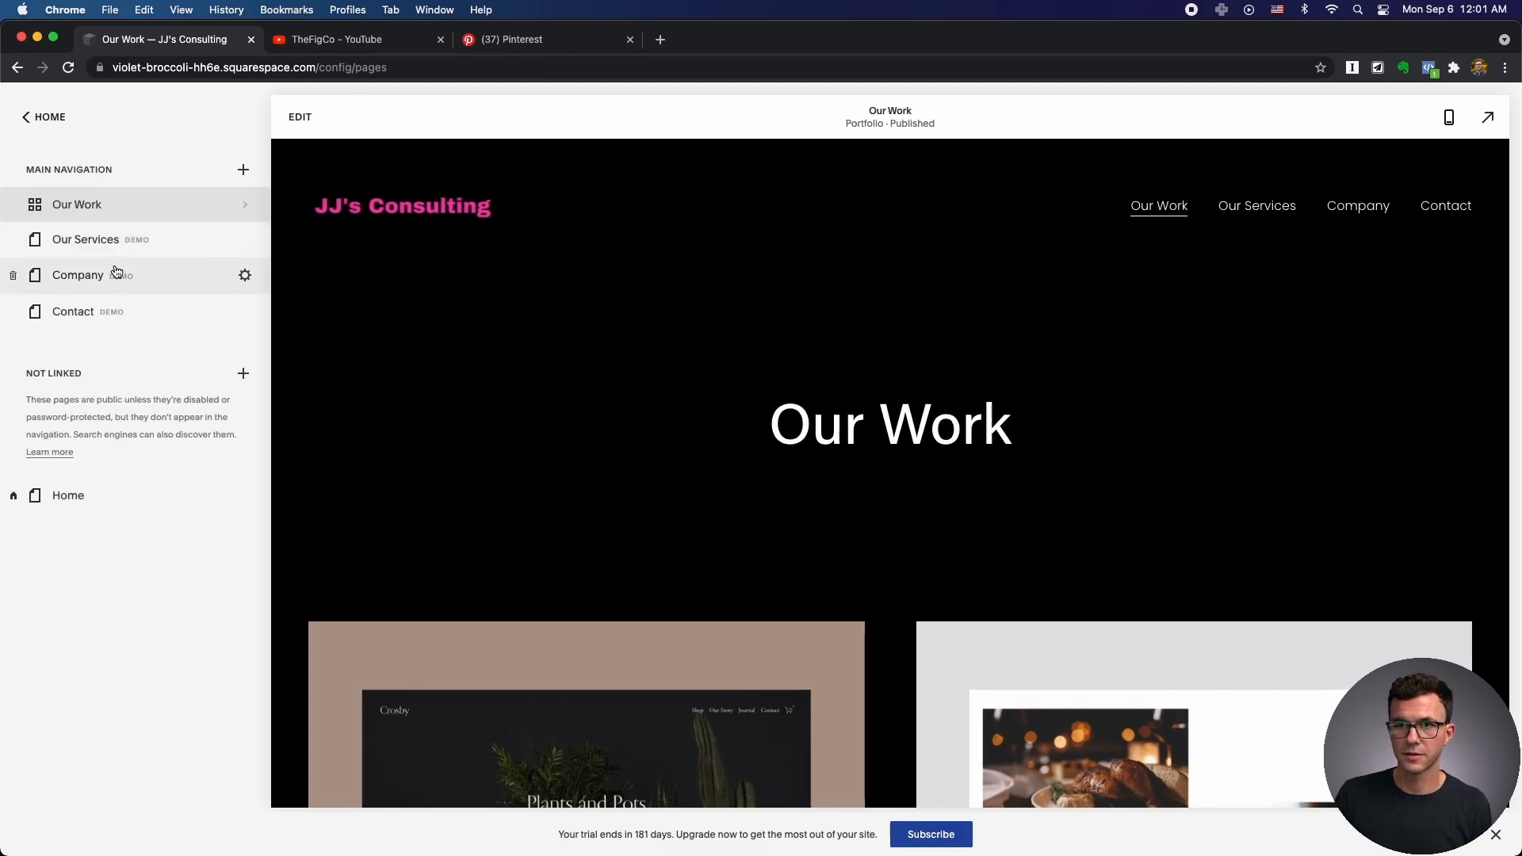
Open the Our Services page in the page editor.
click(149, 251)
scroll(622, 369, down, 6)
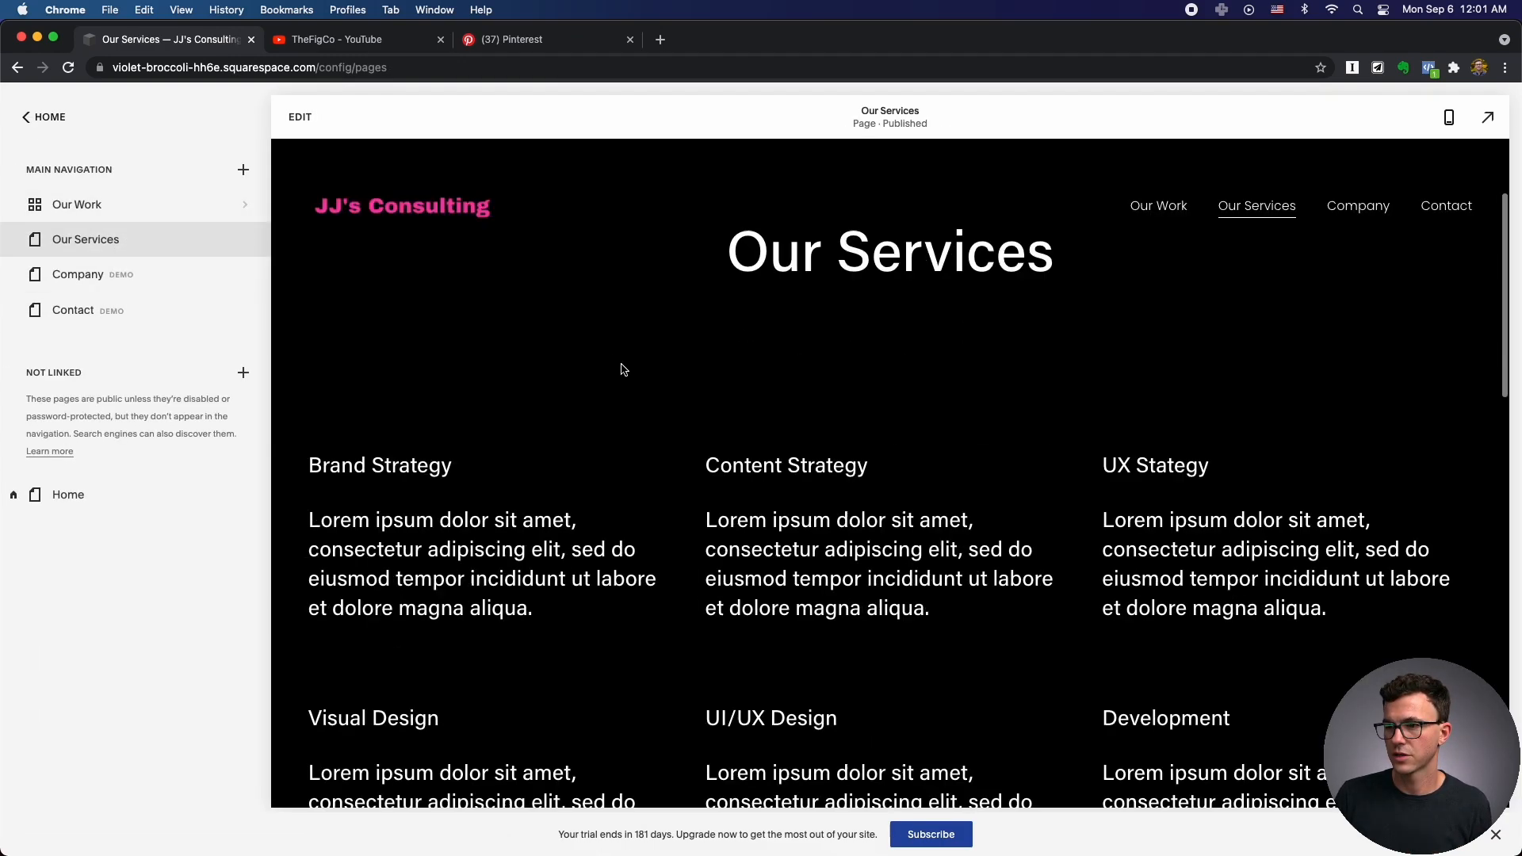
scroll(622, 368, down, 6)
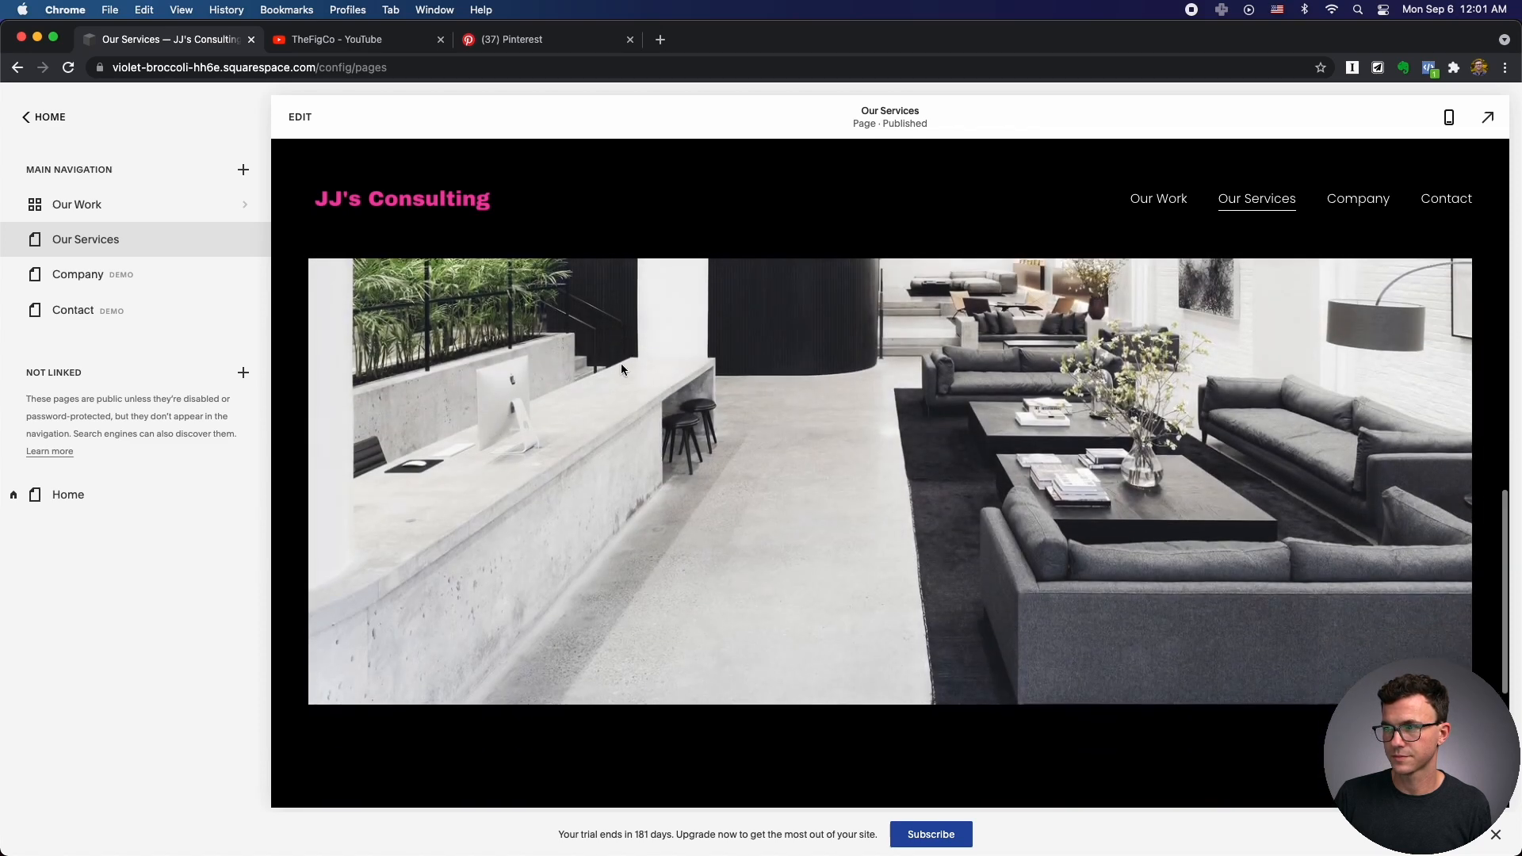
scroll(872, 475, up, 2)
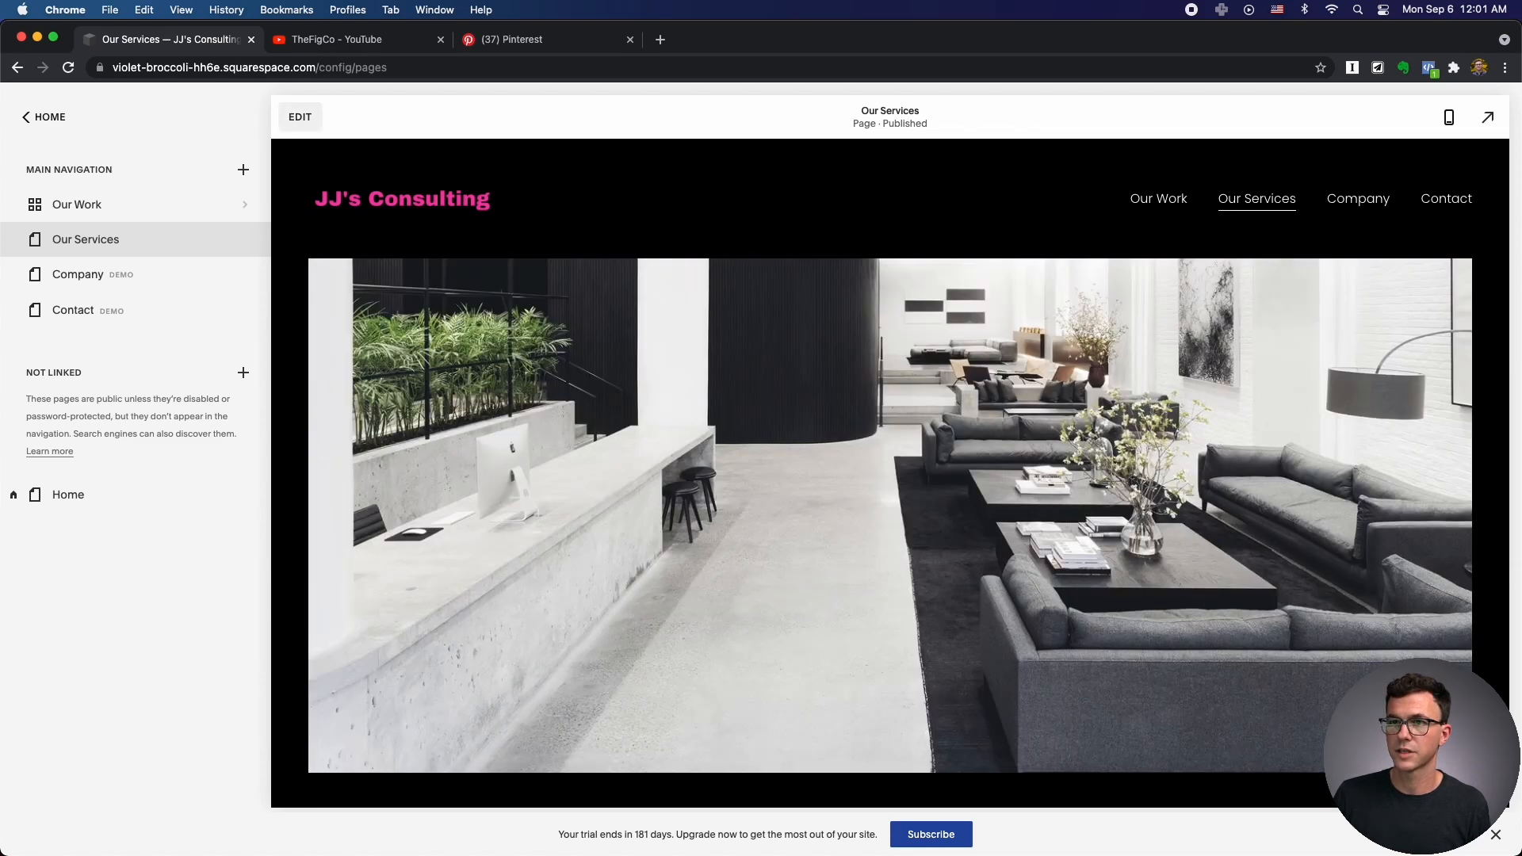
click(833, 444)
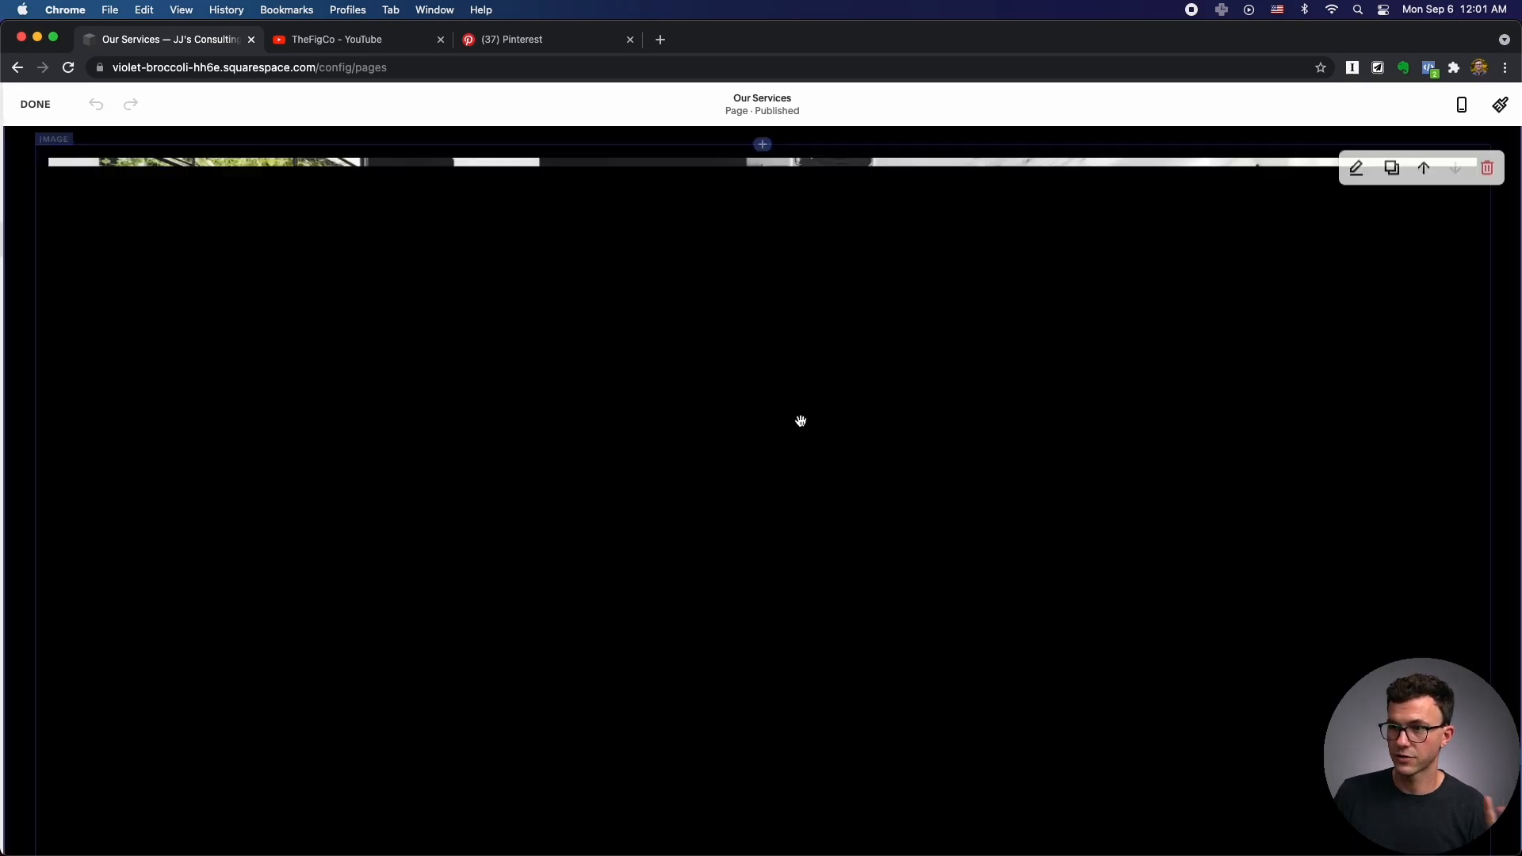
Insert a code block below the photo, delete its Hello World sample, and switch to ConvertKit.
scroll(817, 438, down, 4)
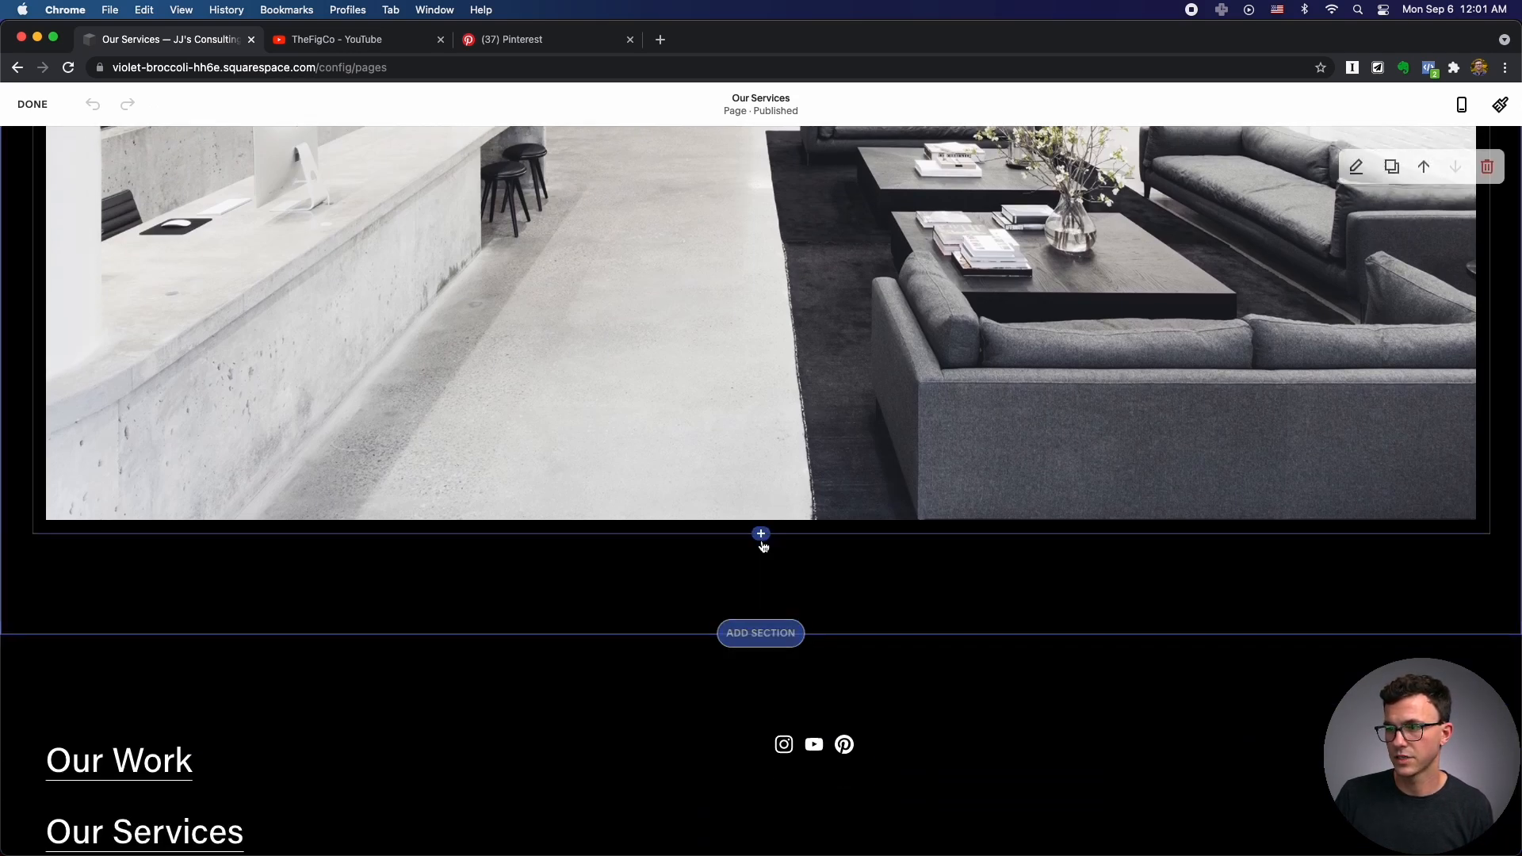
click(761, 534)
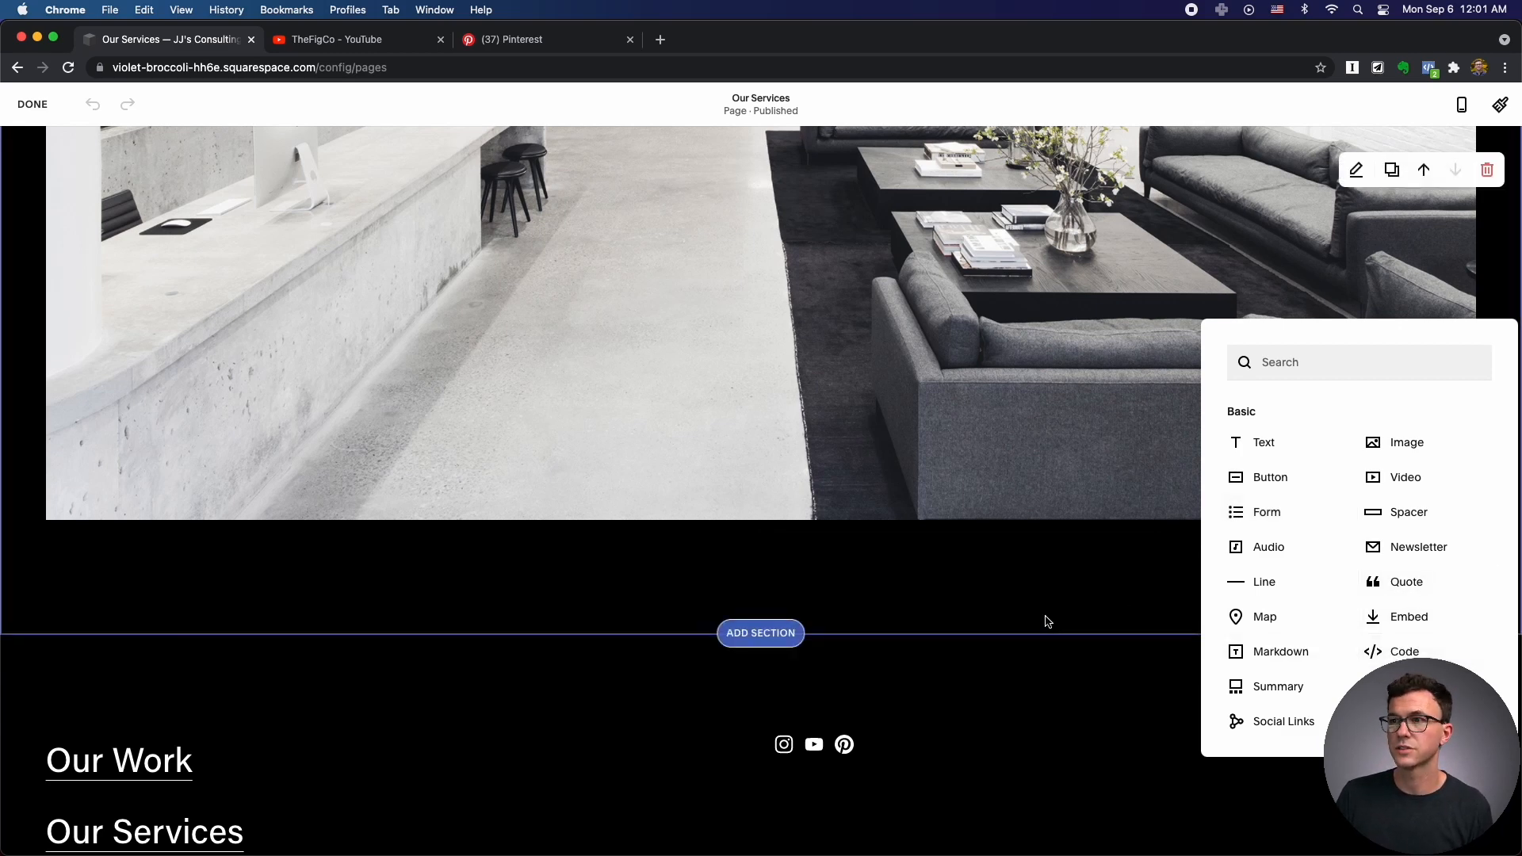
click(1388, 659)
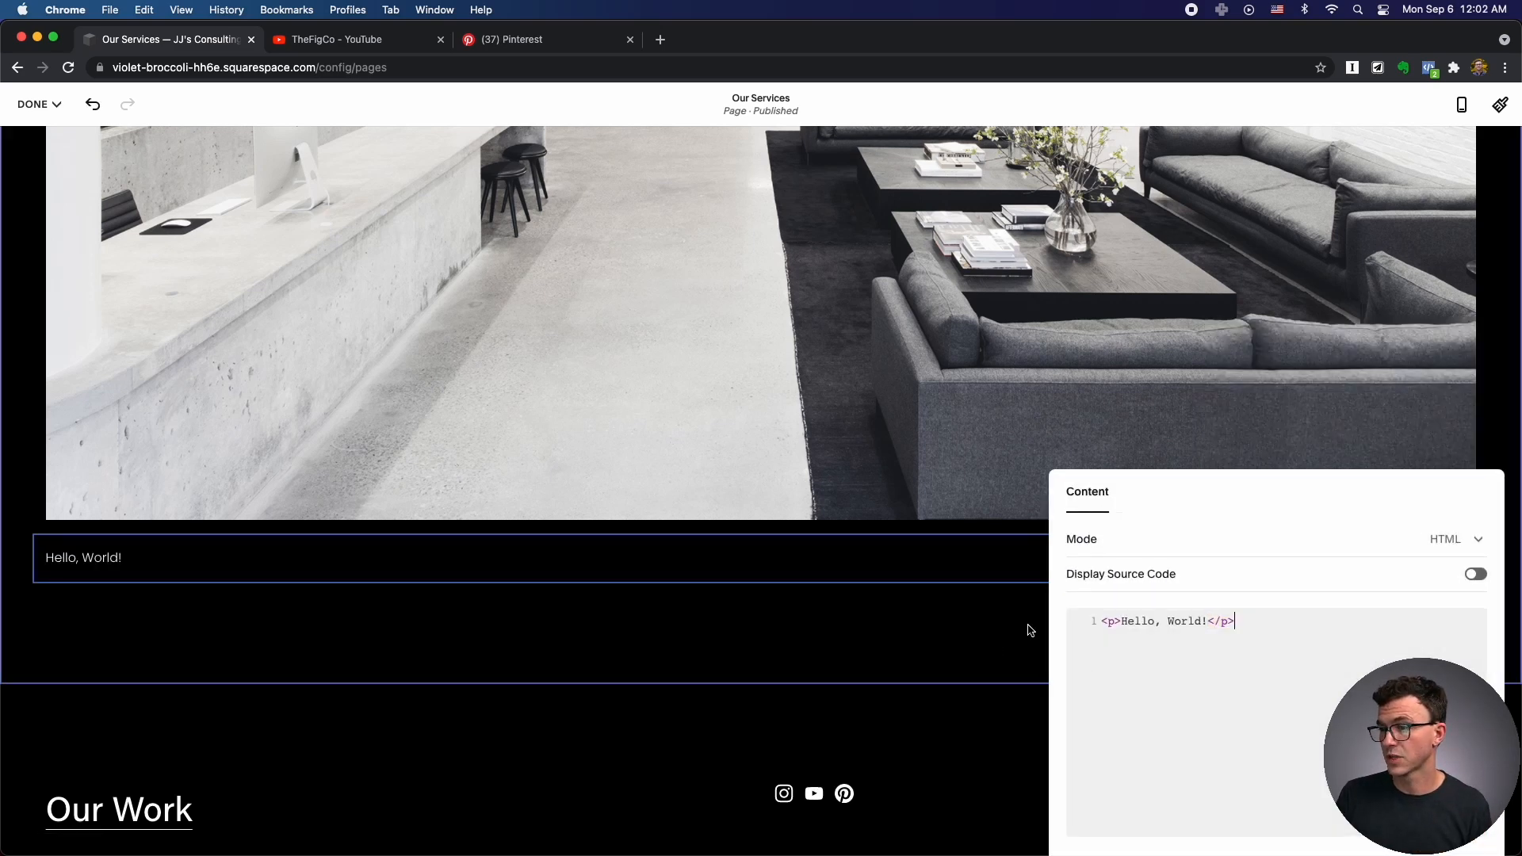
click(1084, 626)
key(BackSpace)
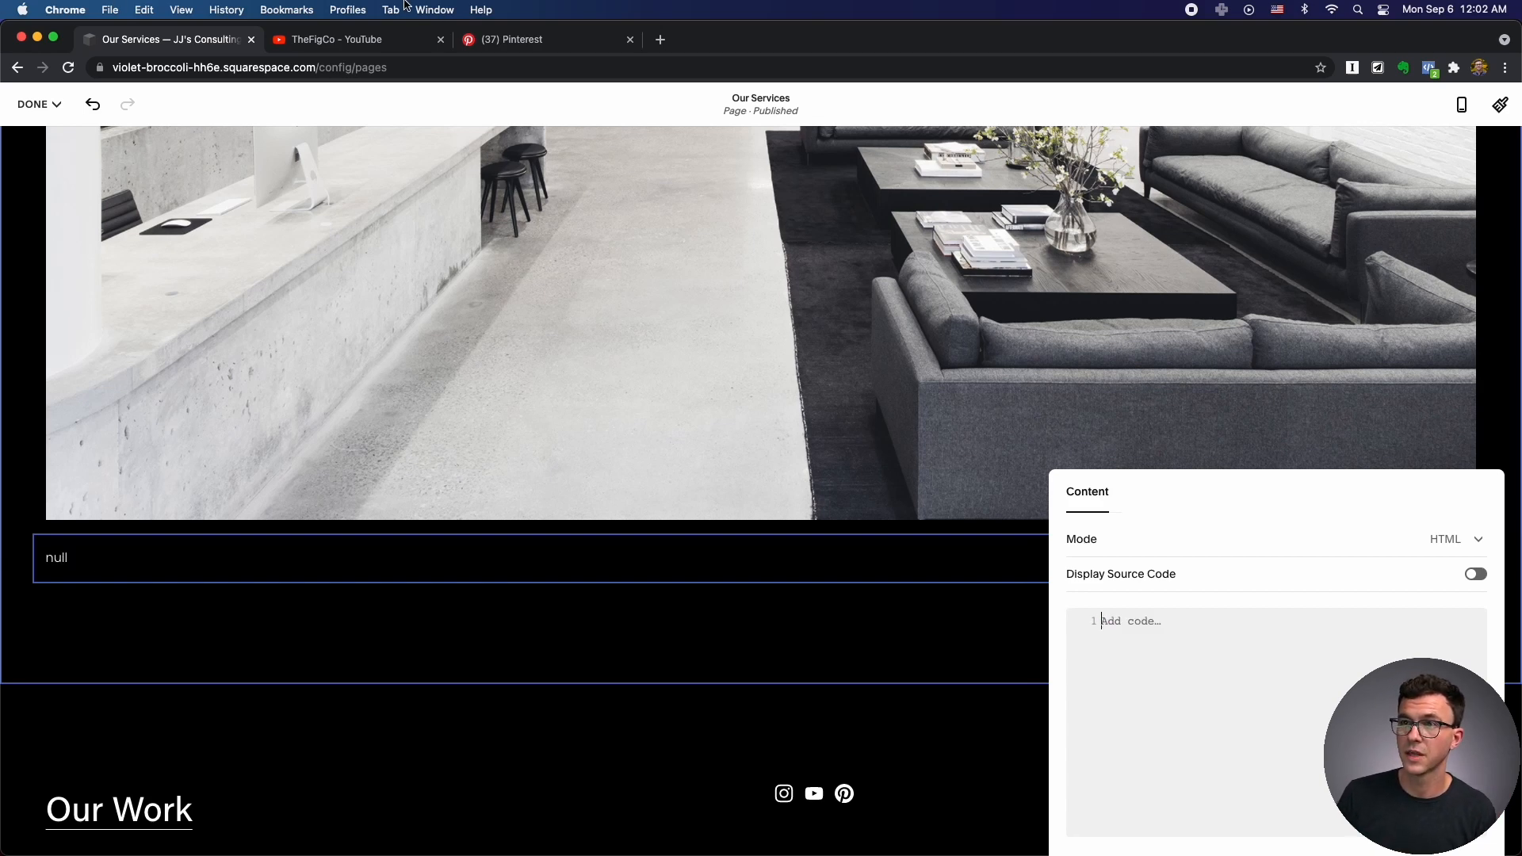
click(432, 9)
click(478, 246)
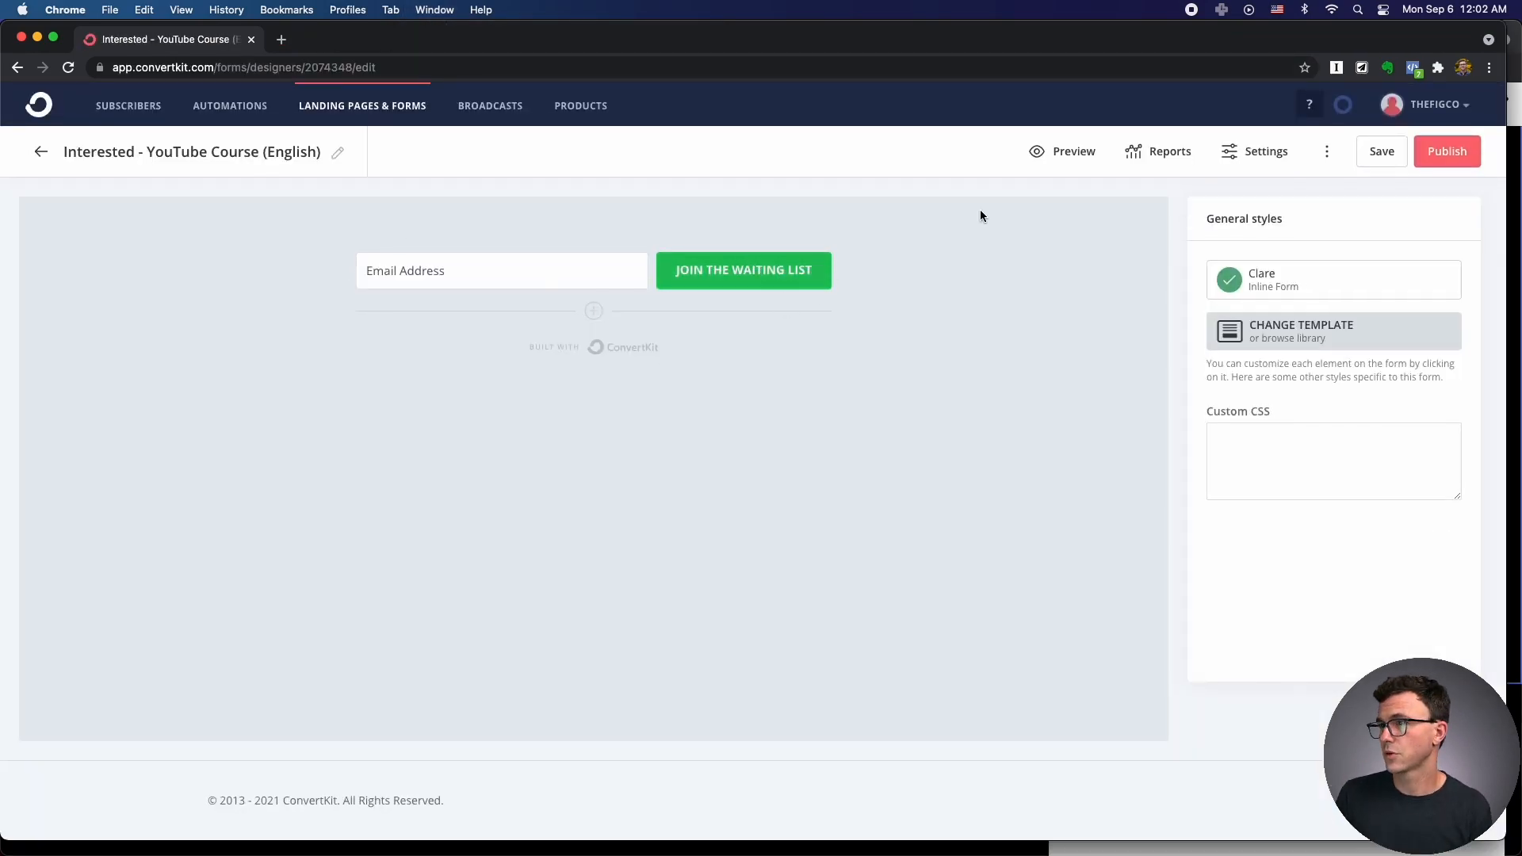
Copy the ConvertKit waitlist form's HTML embed code and paste it into the Our Services code block.
click(1437, 157)
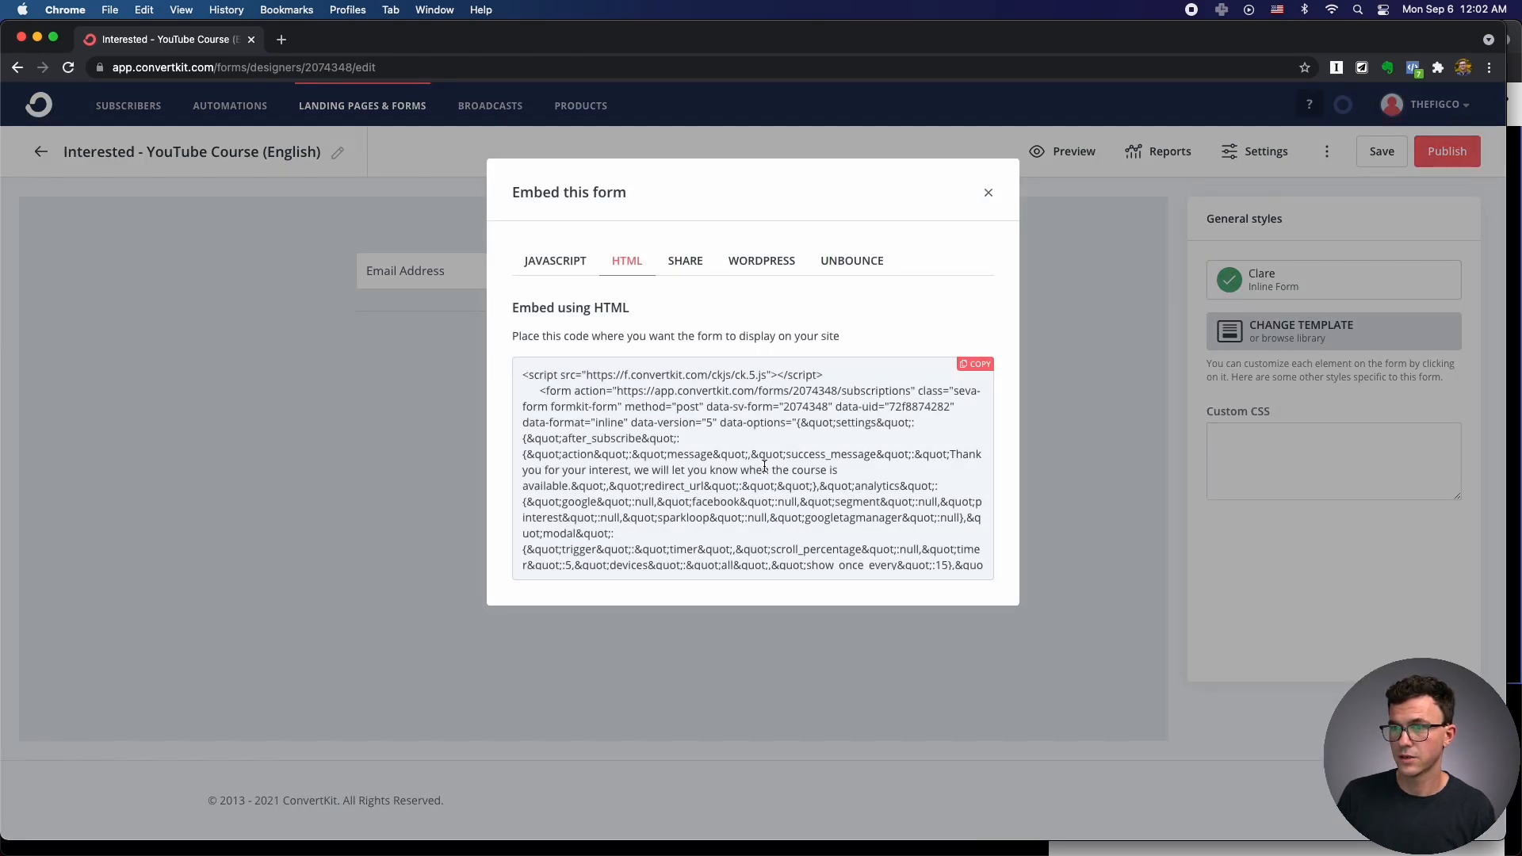
drag(524, 373, 849, 626)
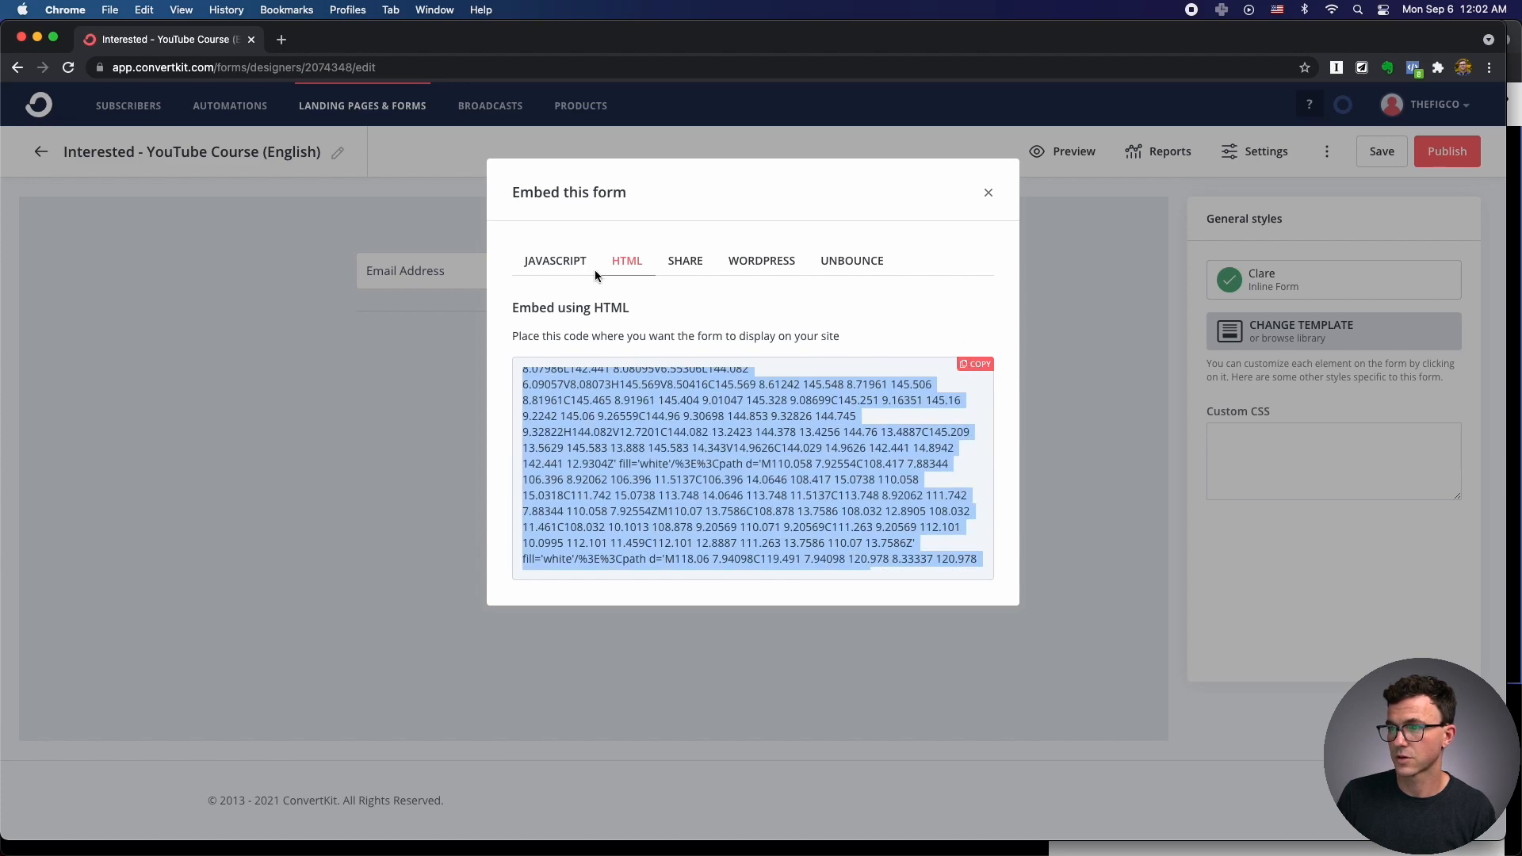
click(442, 8)
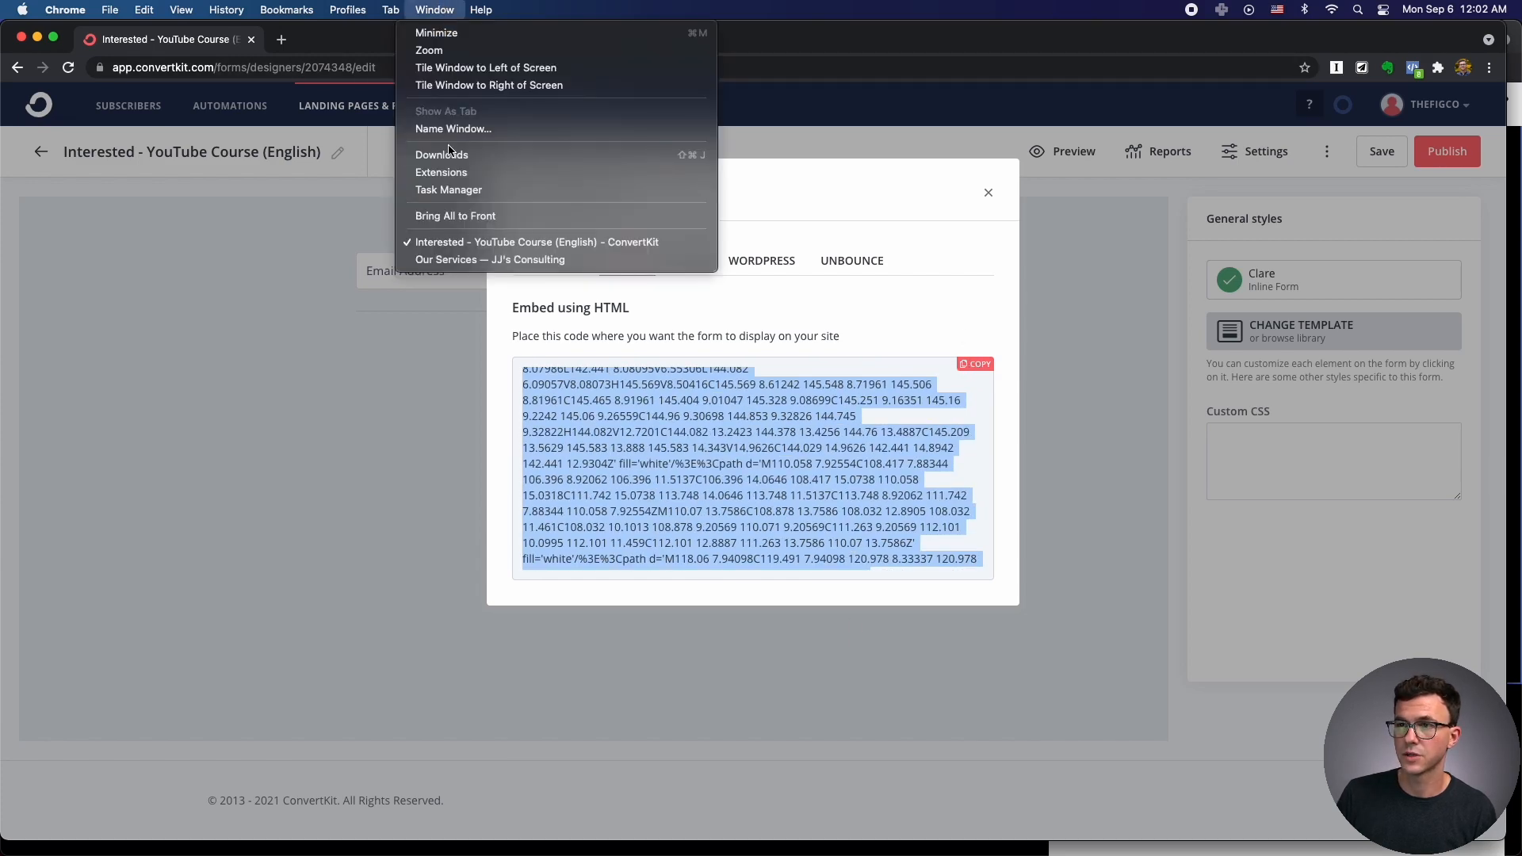
click(478, 260)
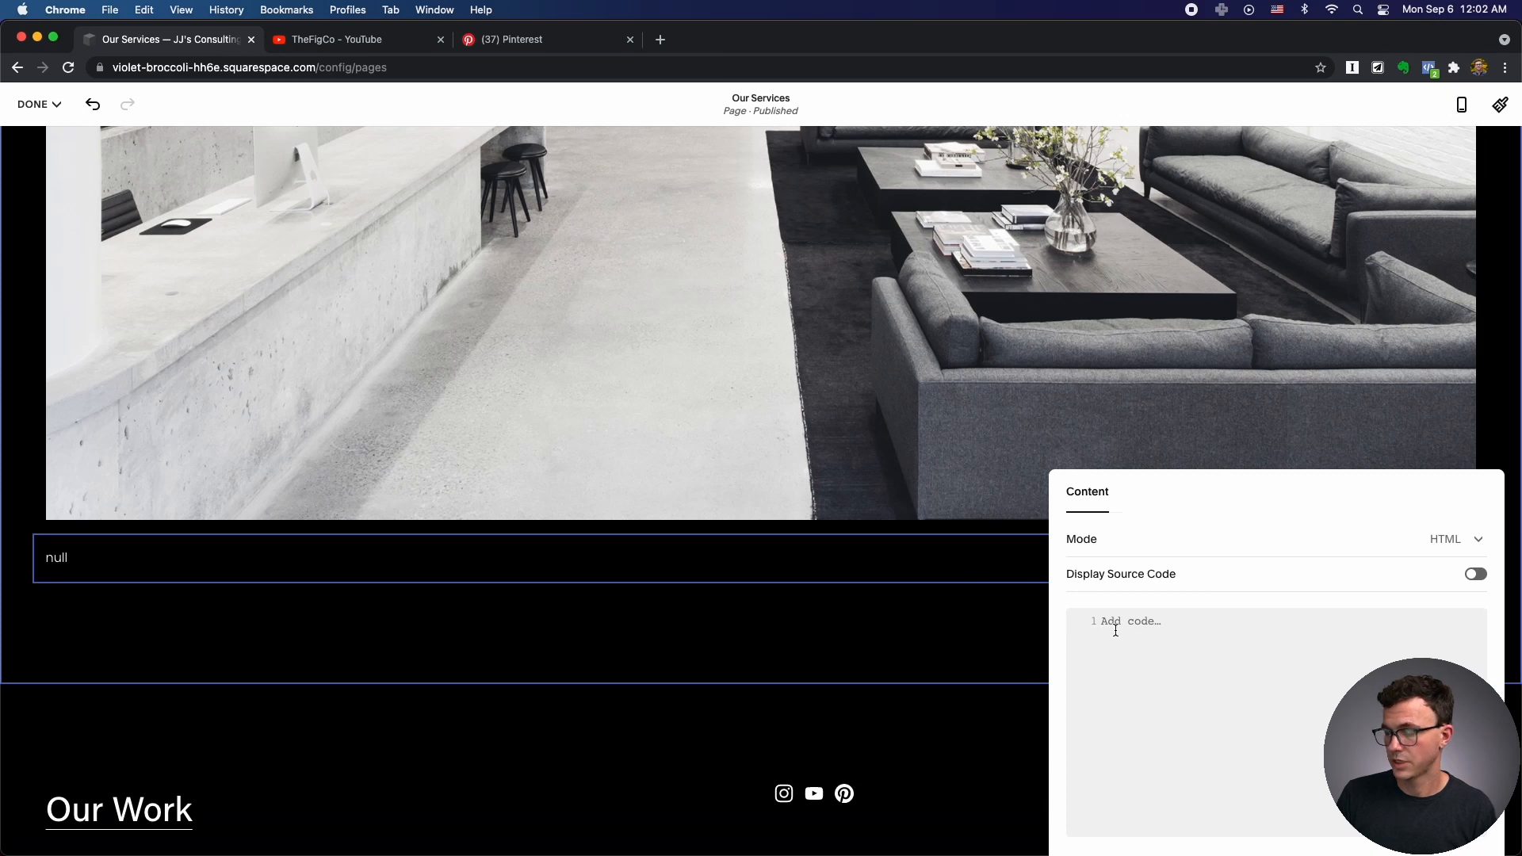
key(super+v)
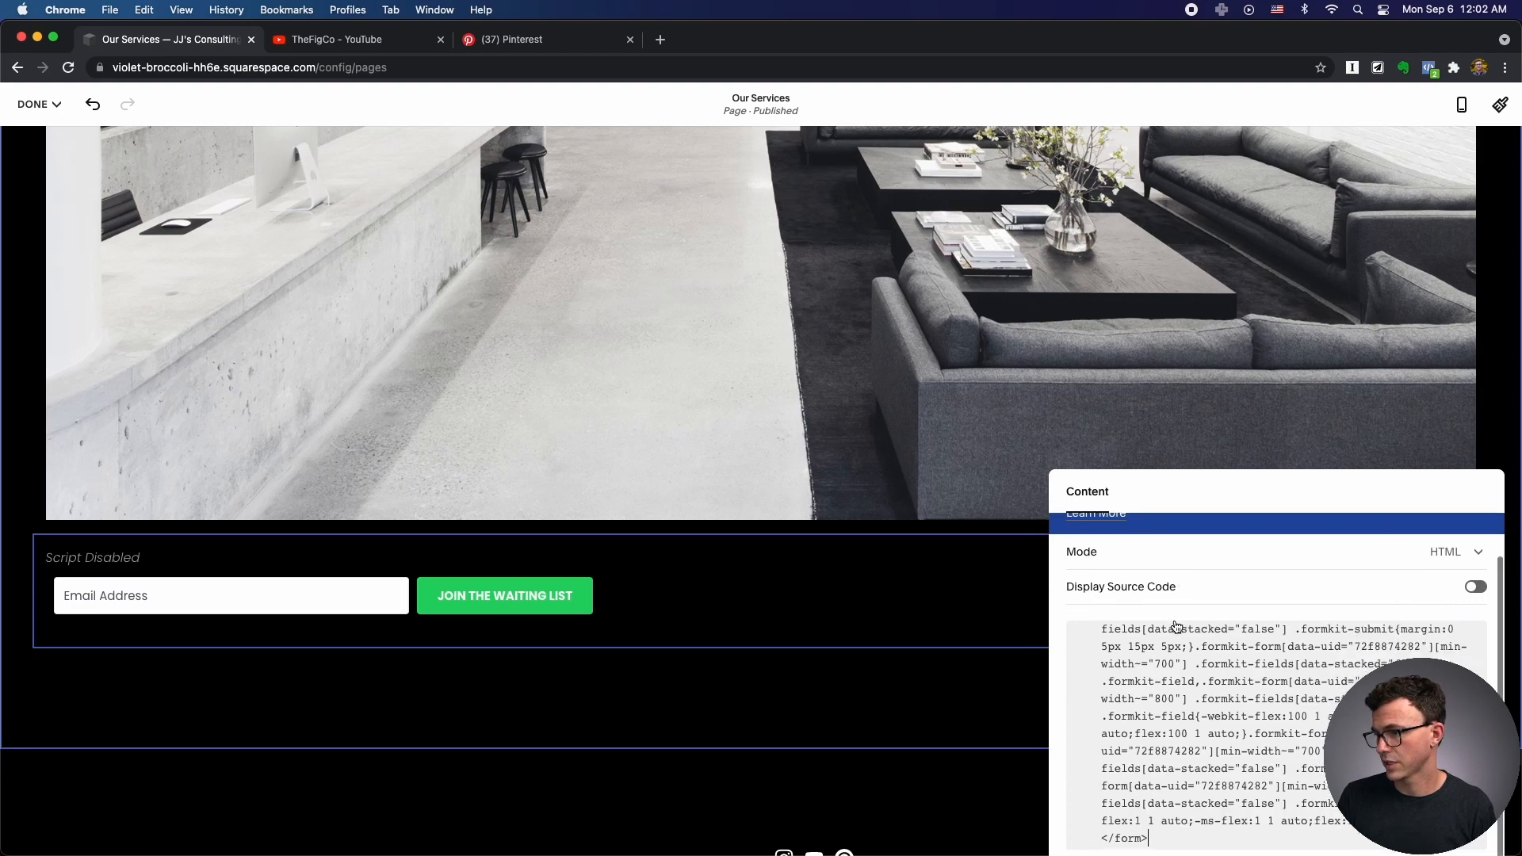
click(785, 539)
Add a text block above the form reading 'If you want to work with us, sign up for the waitlist here'.
click(761, 535)
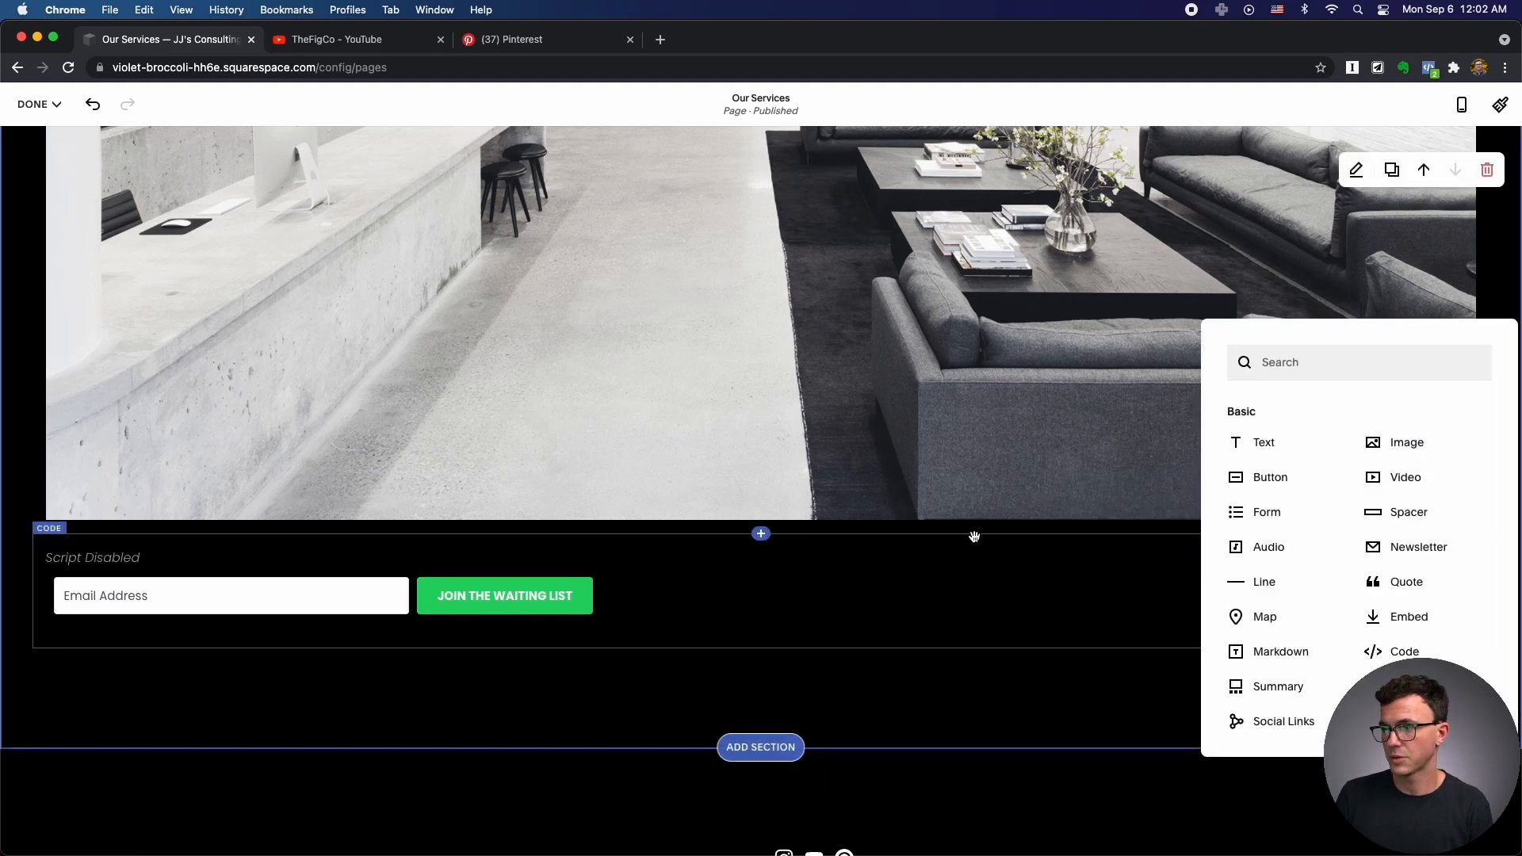
click(1259, 448)
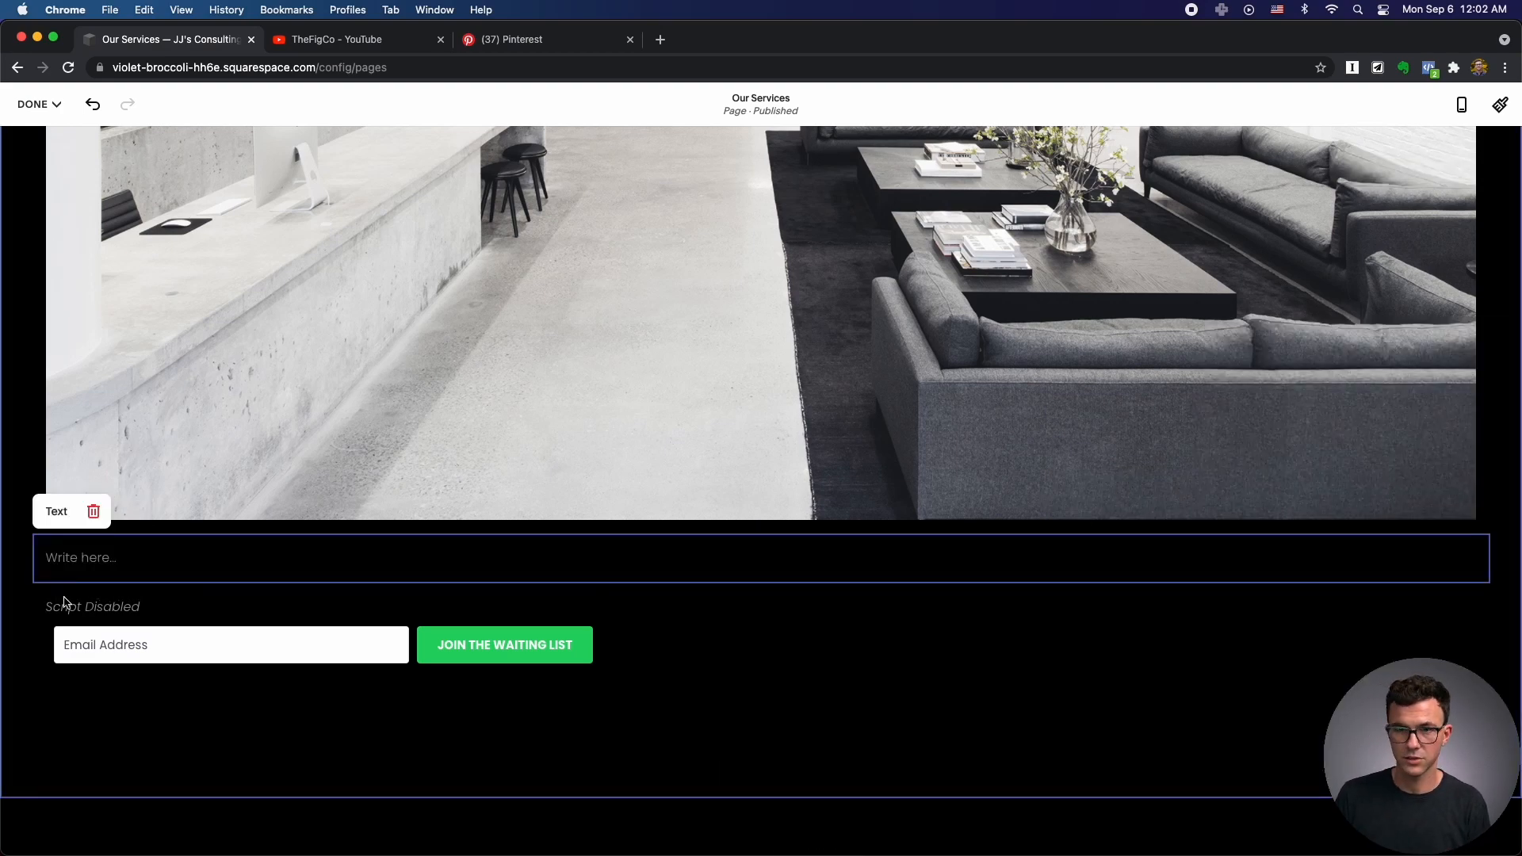
text(If you want to work with us, )
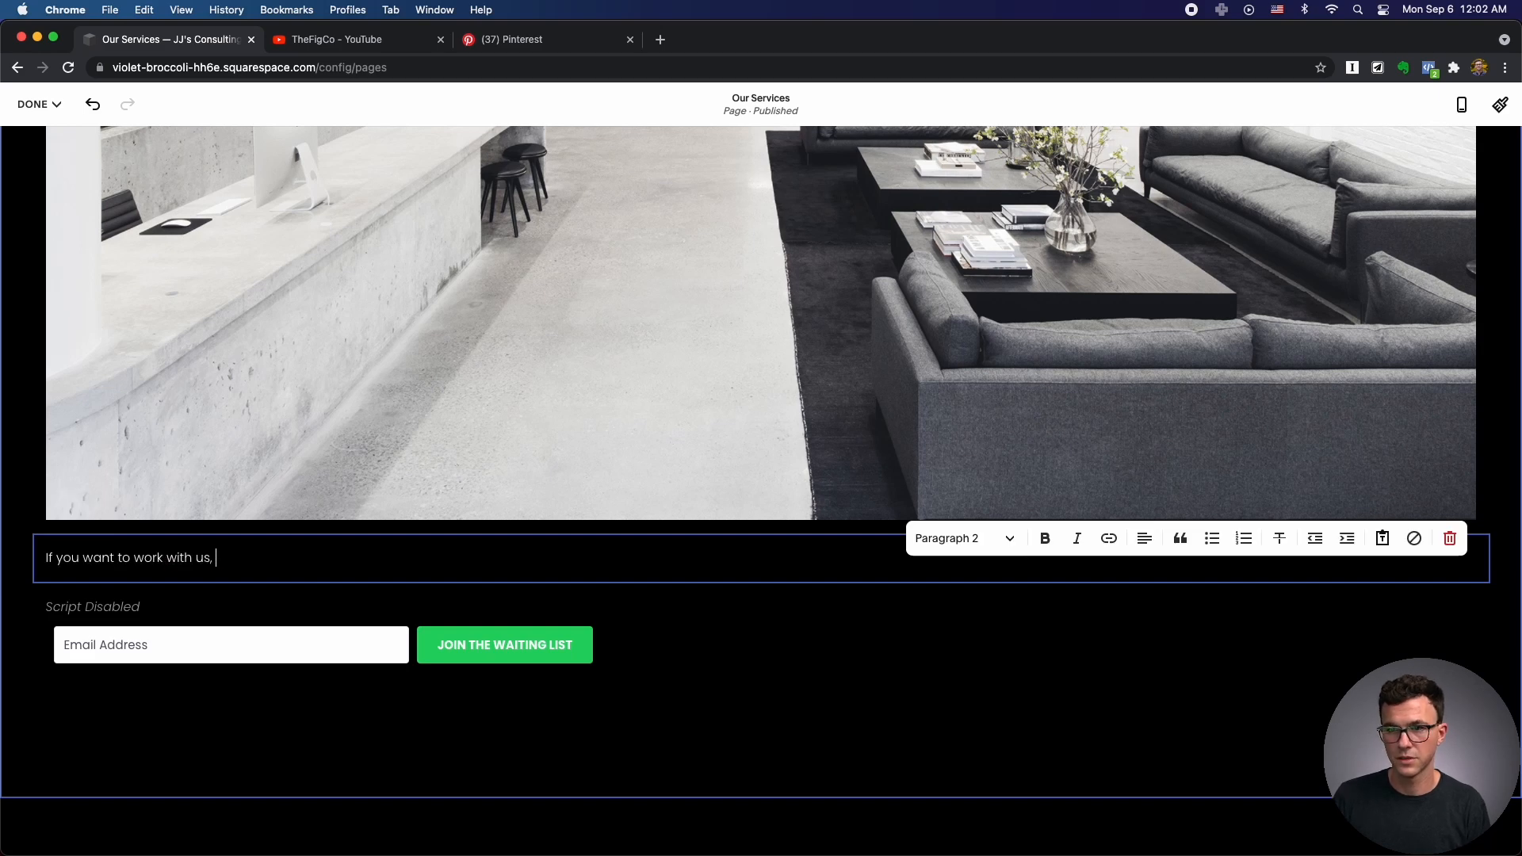
text(sign up for the waitlist here)
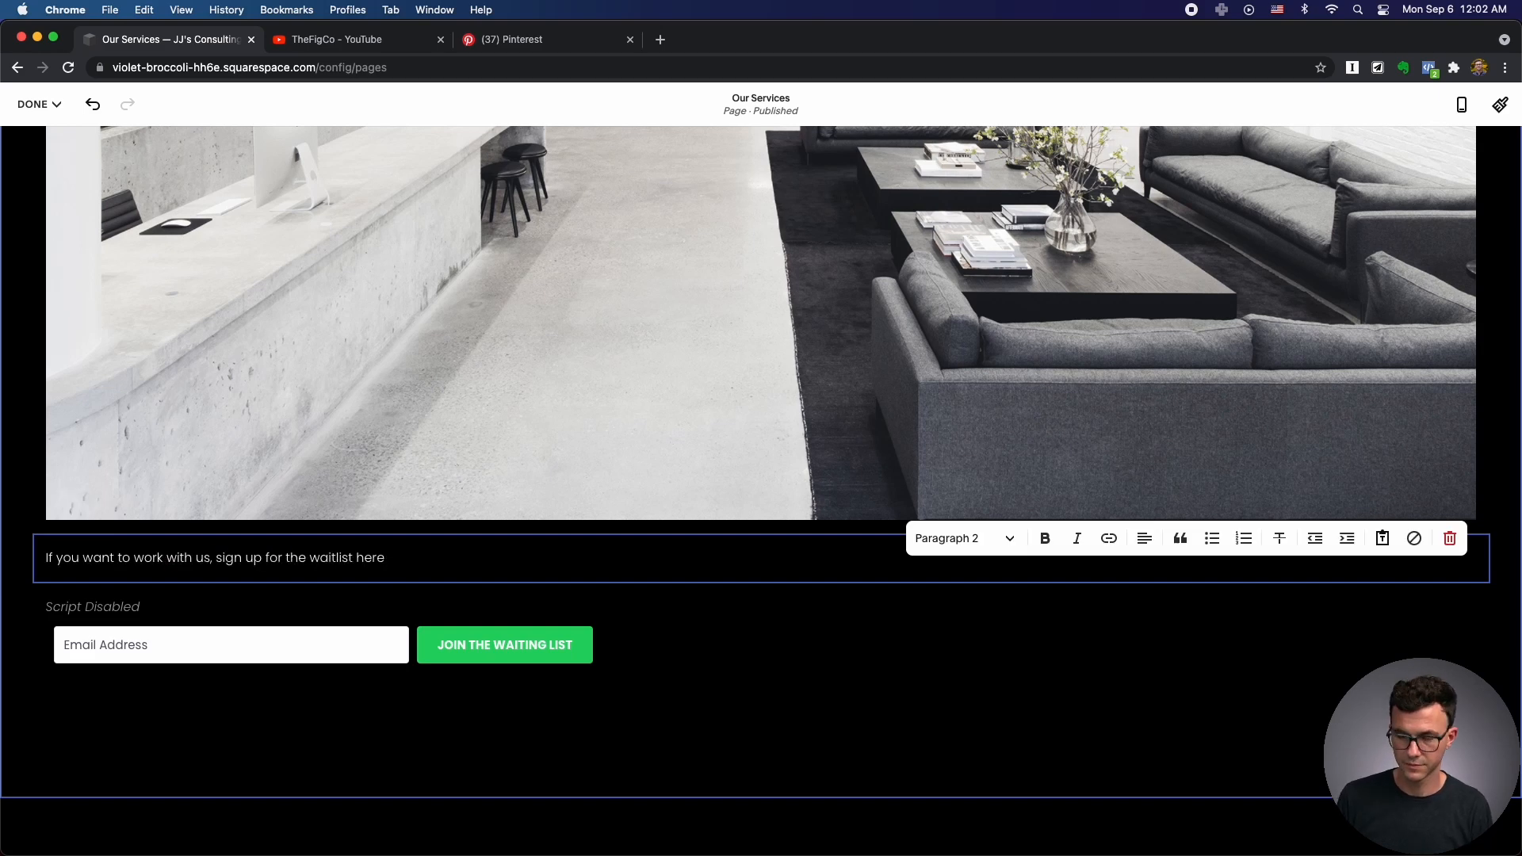
click(886, 688)
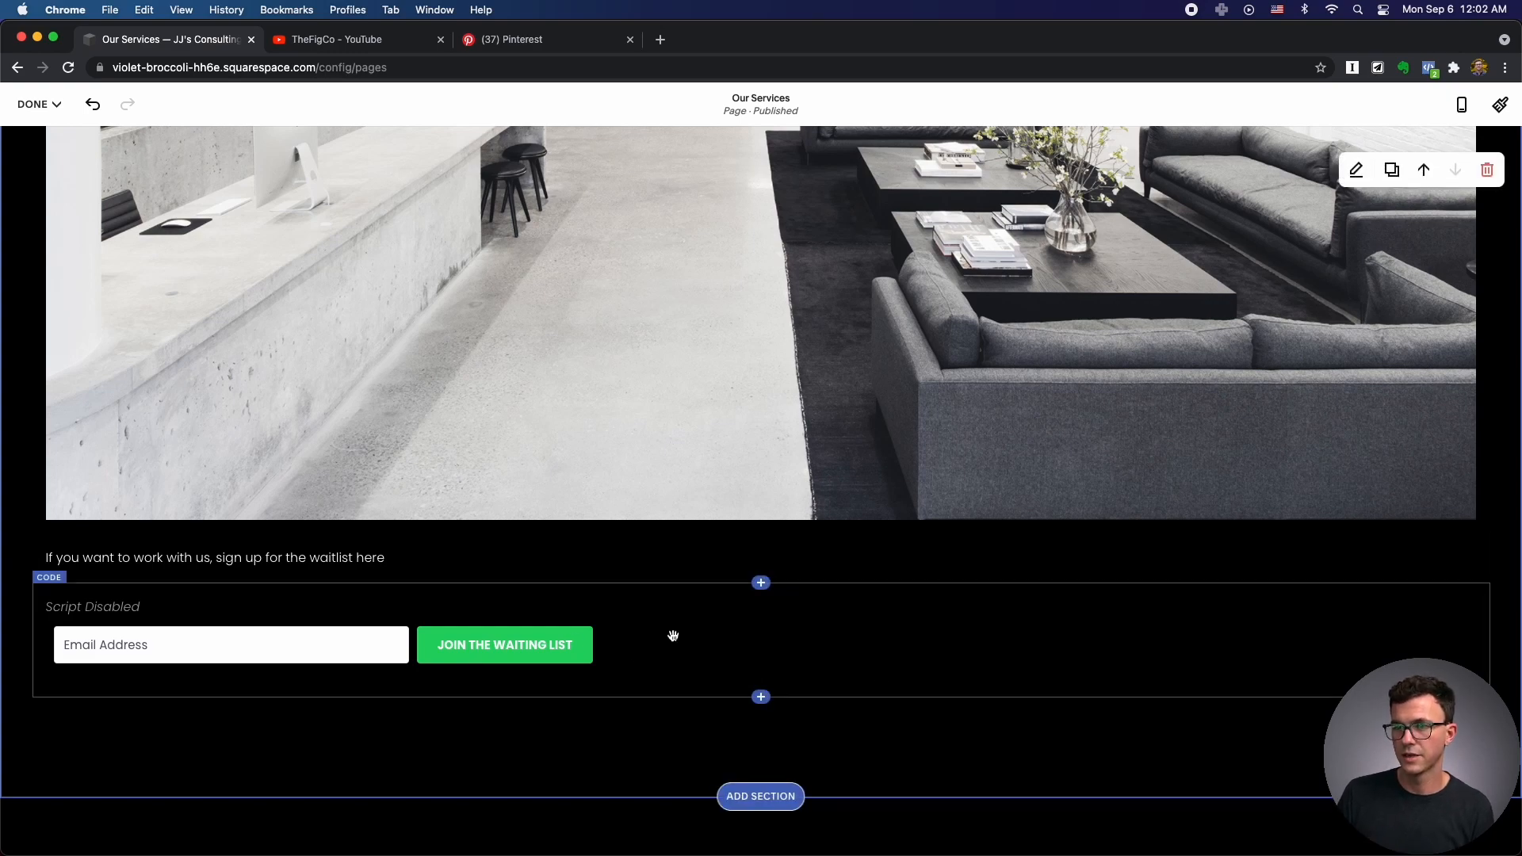
scroll(781, 648, down, 5)
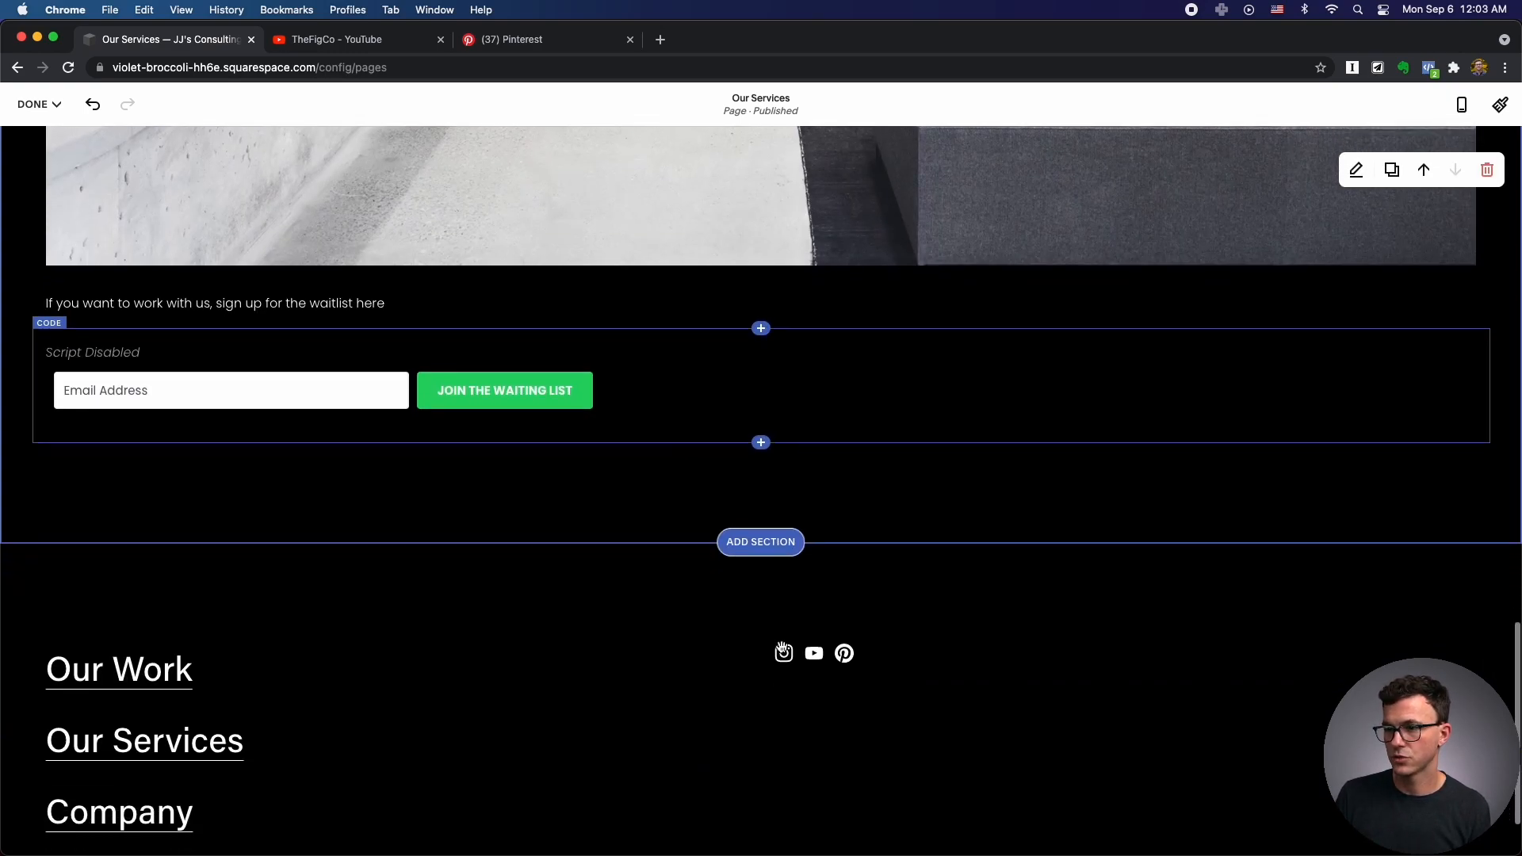
scroll(781, 653, up, 15)
Save the Our Services page and open the Our Work page for editing.
click(38, 104)
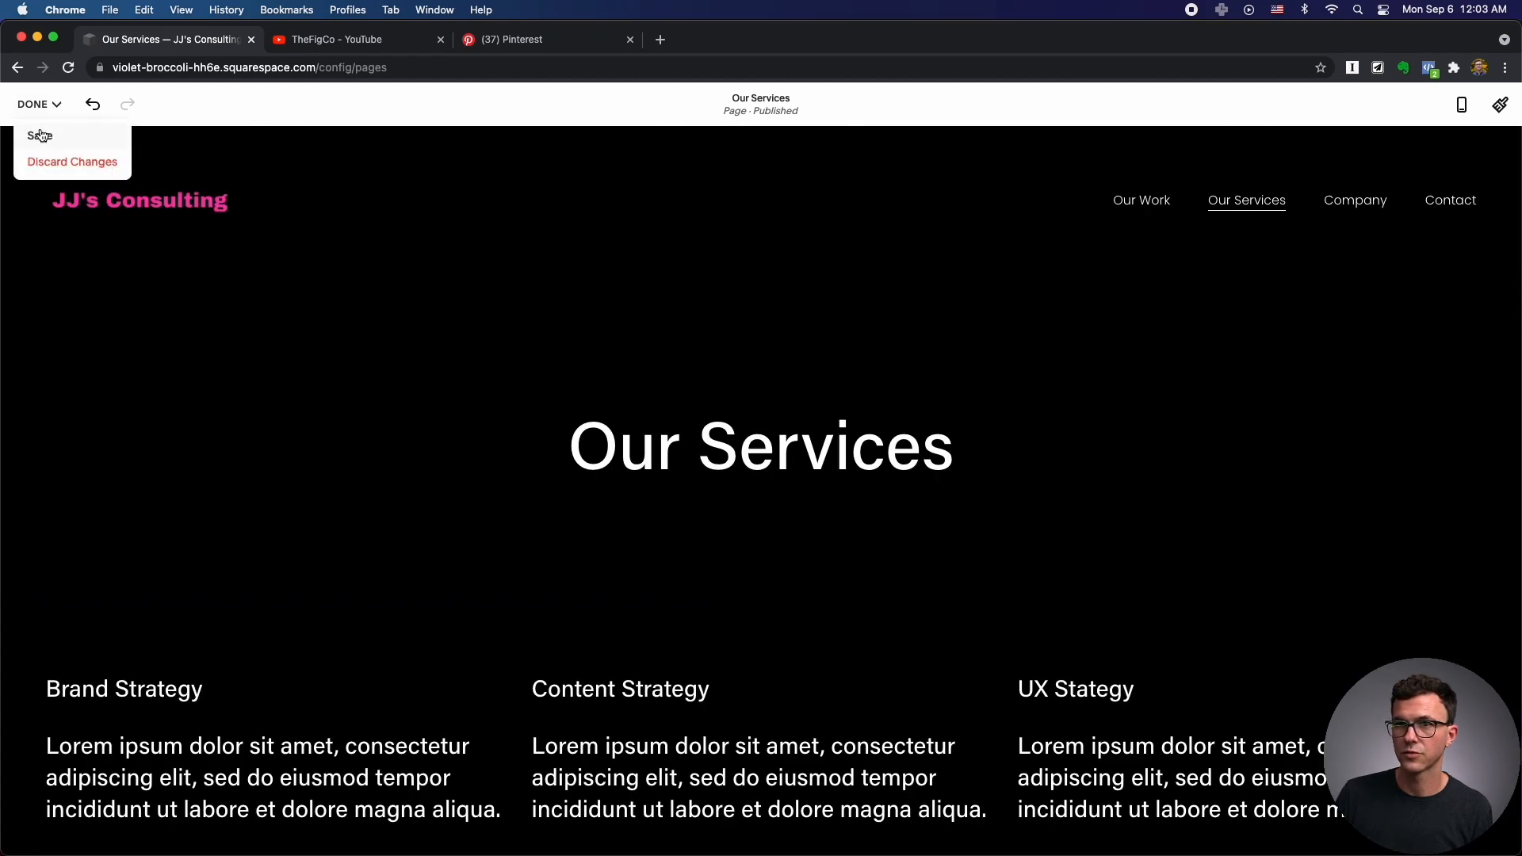
click(41, 135)
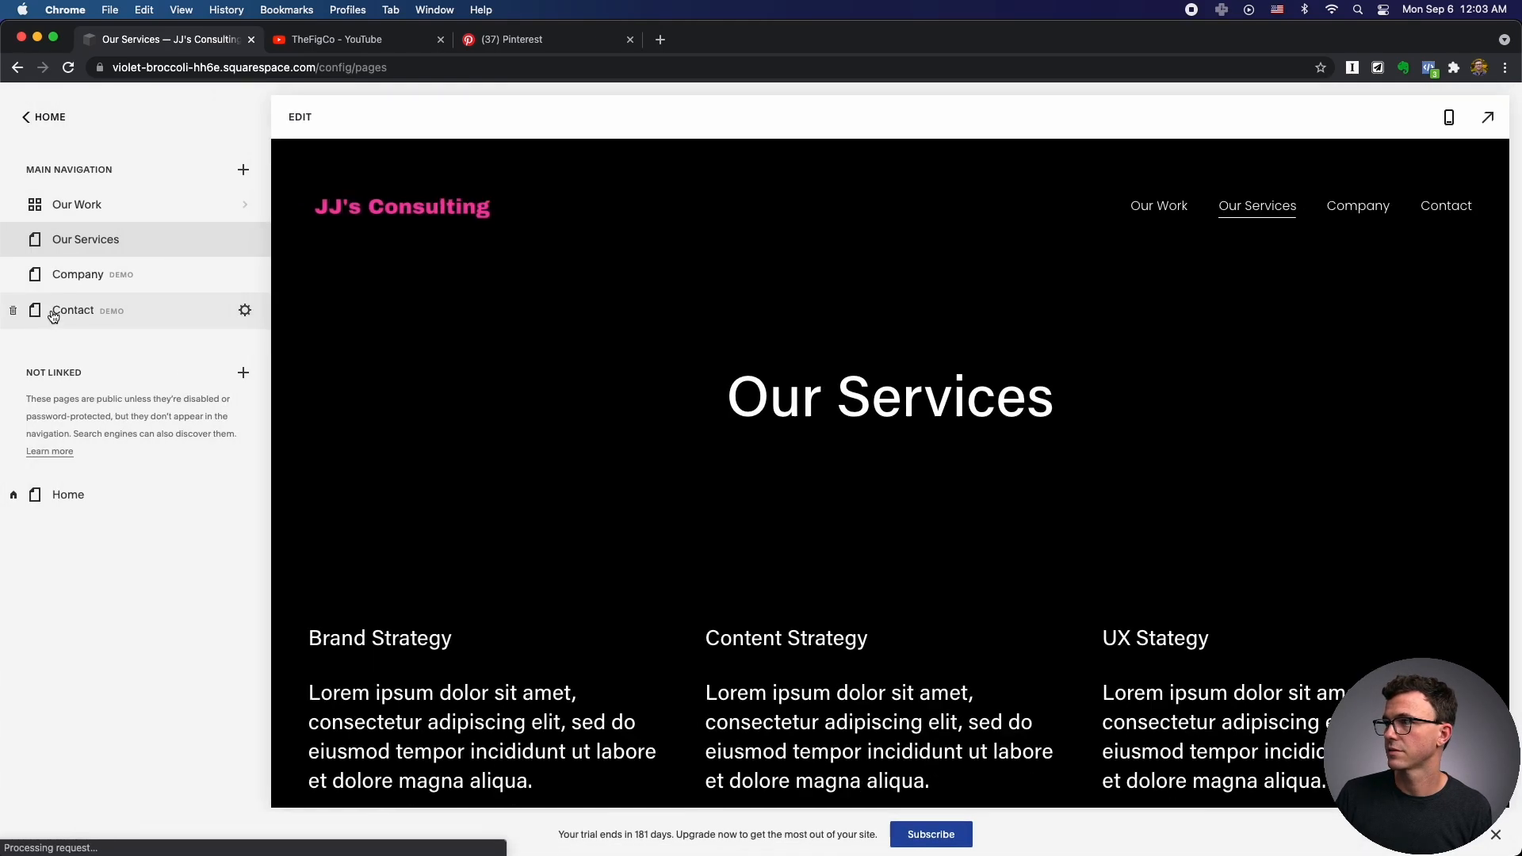
click(132, 208)
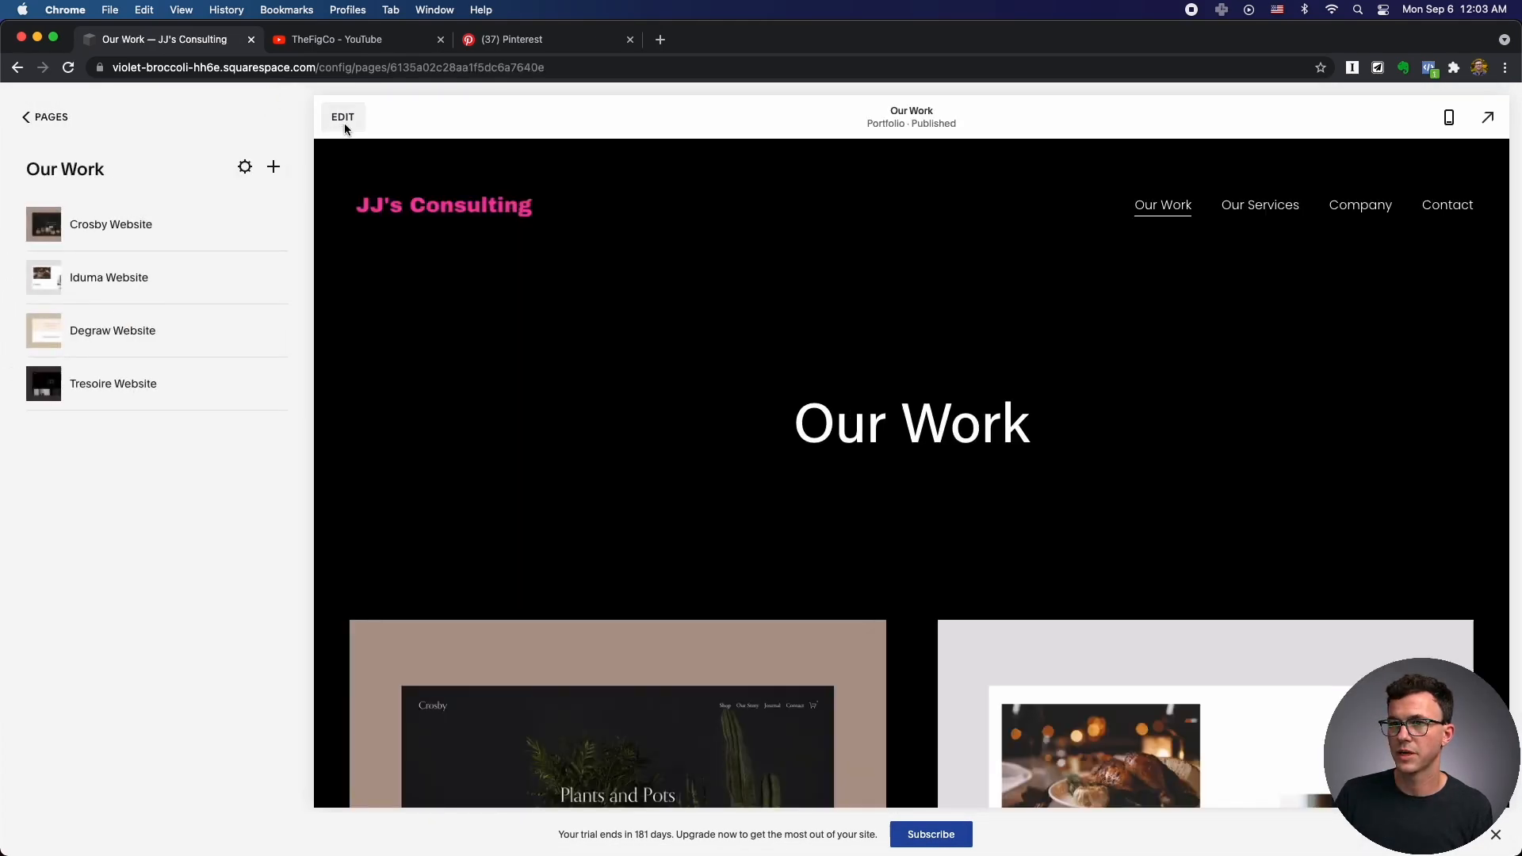
click(344, 123)
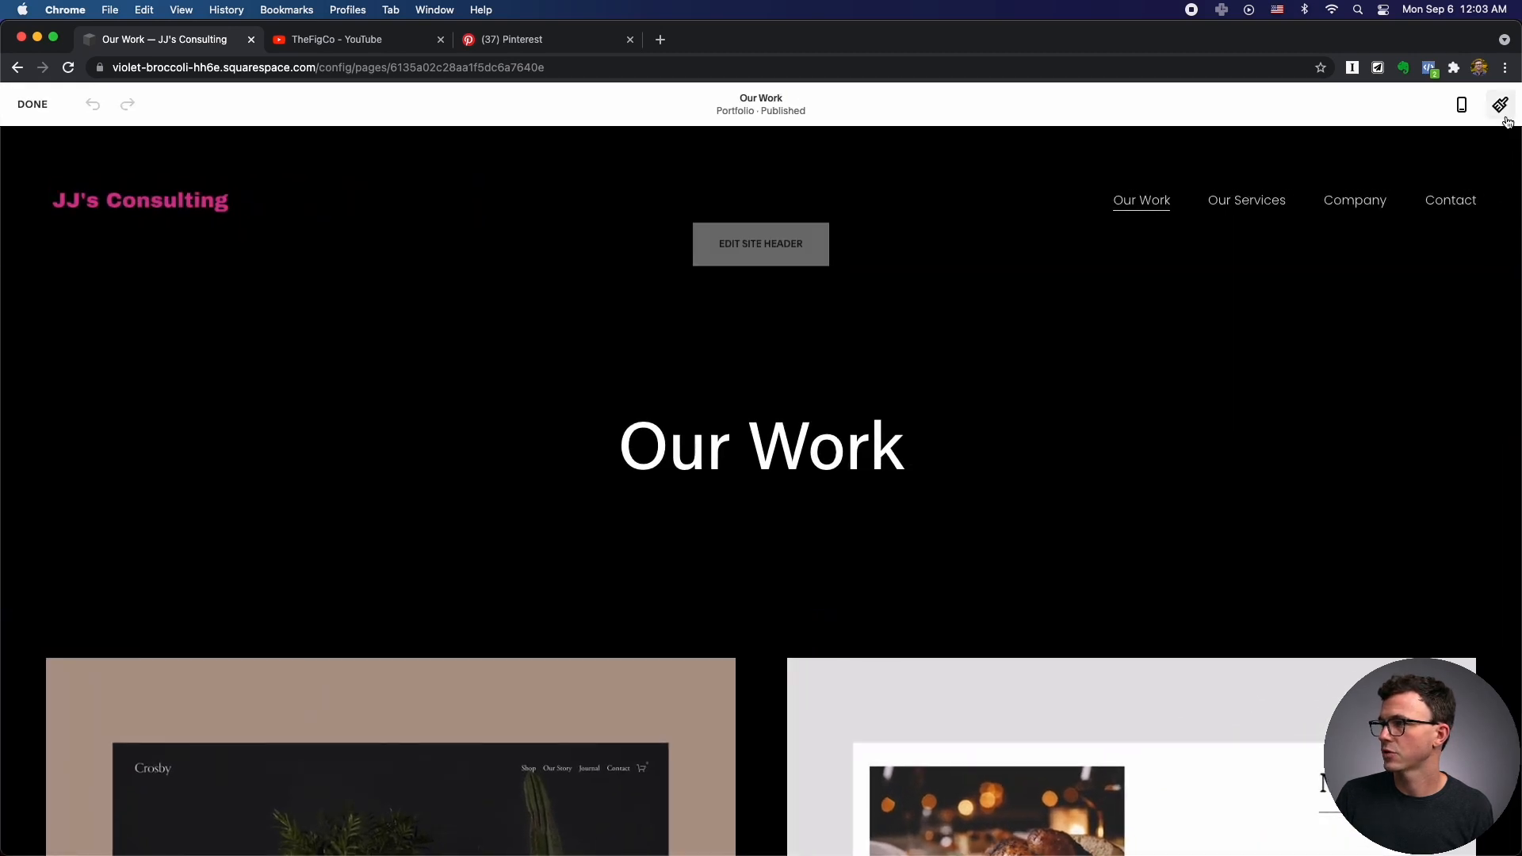
Toggle the mobile preview off again, check Site Styles, and close back to the Pages list.
click(1464, 108)
click(1465, 105)
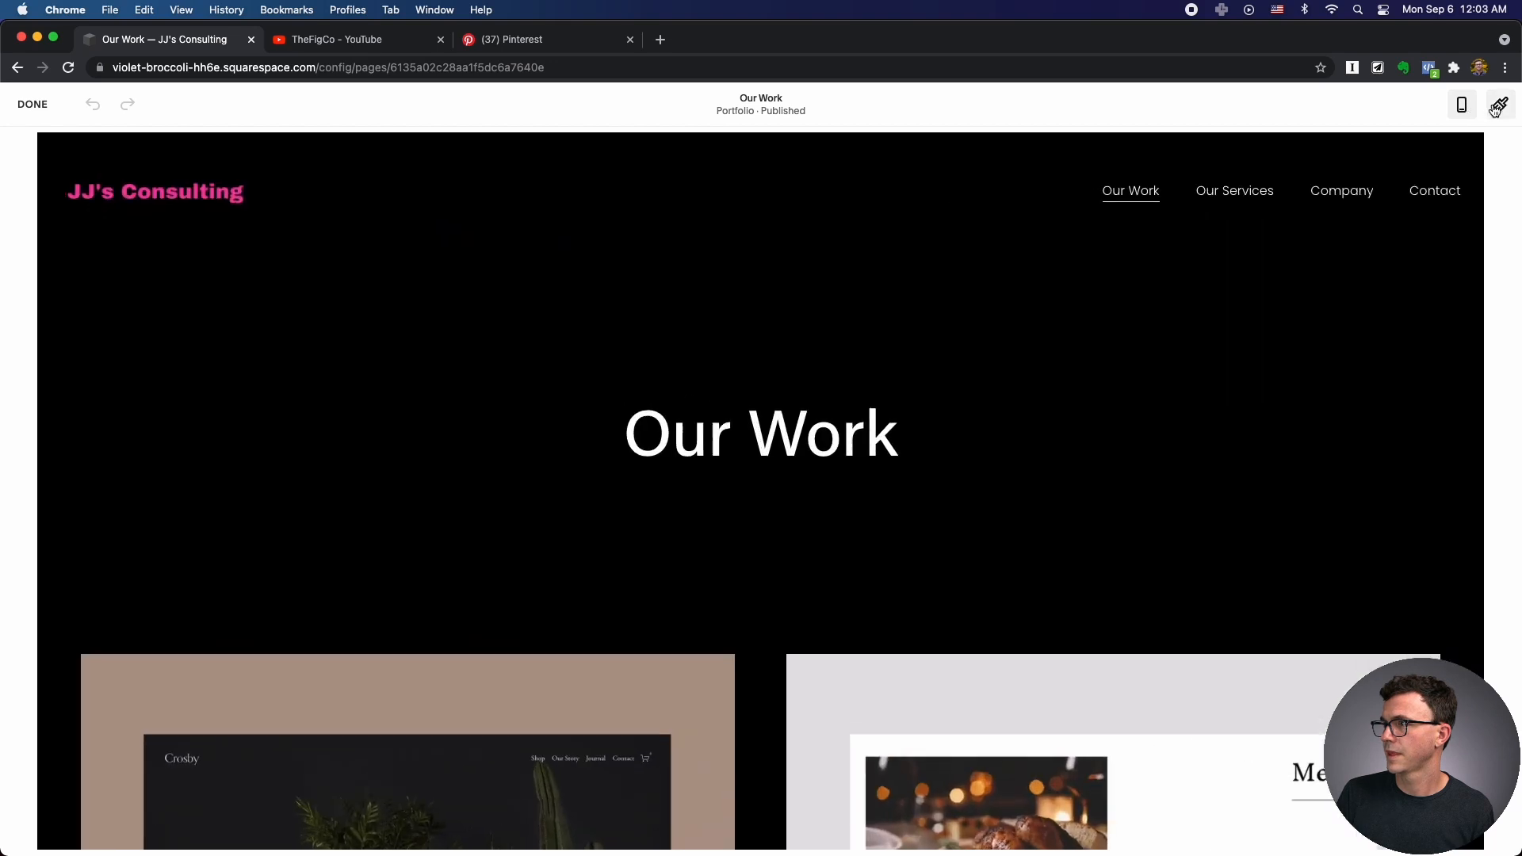
click(1495, 108)
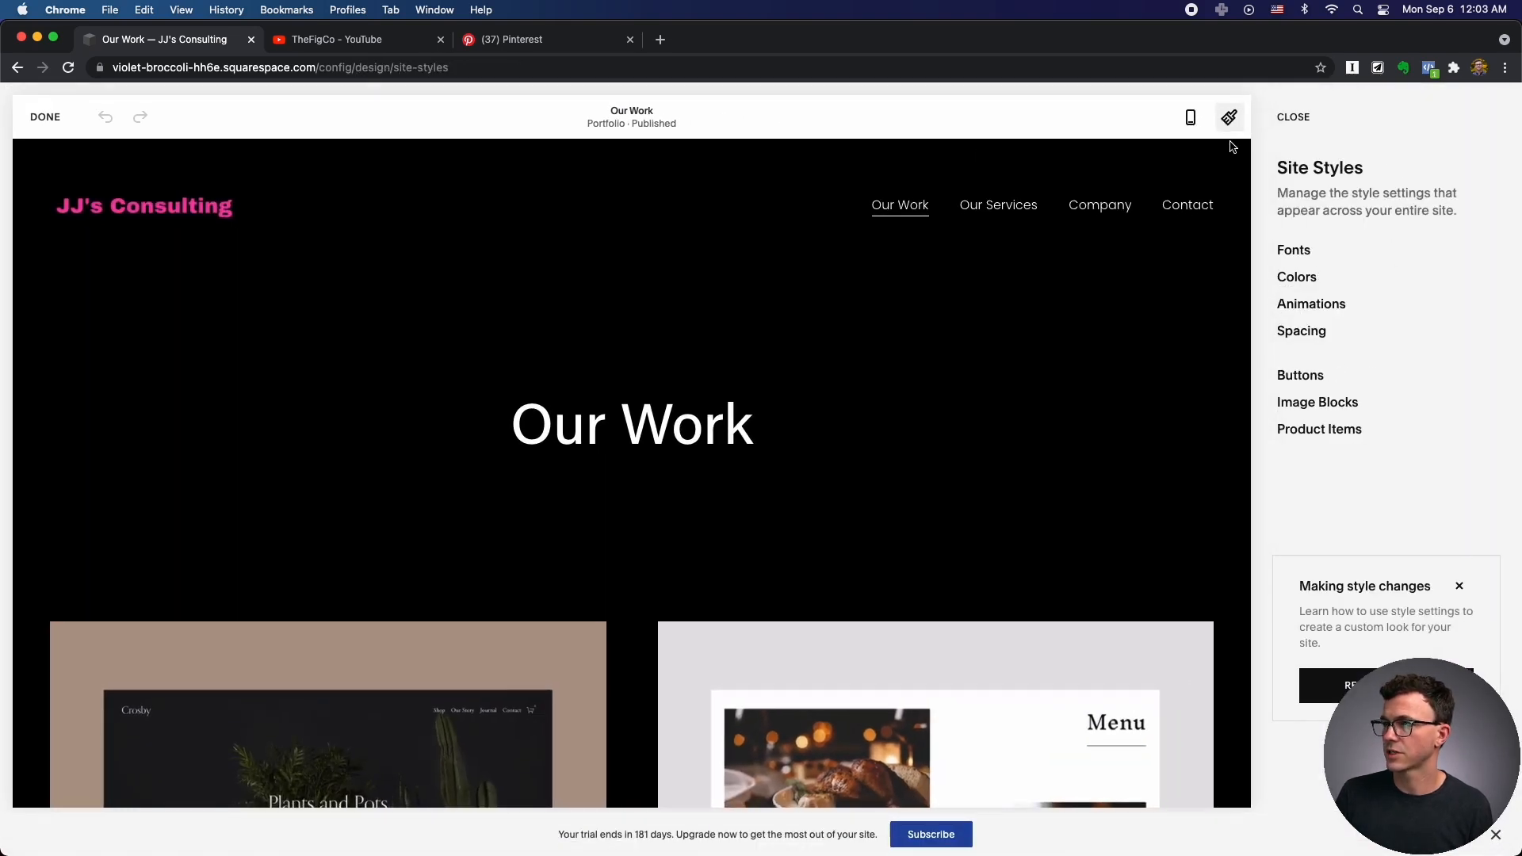
click(1316, 117)
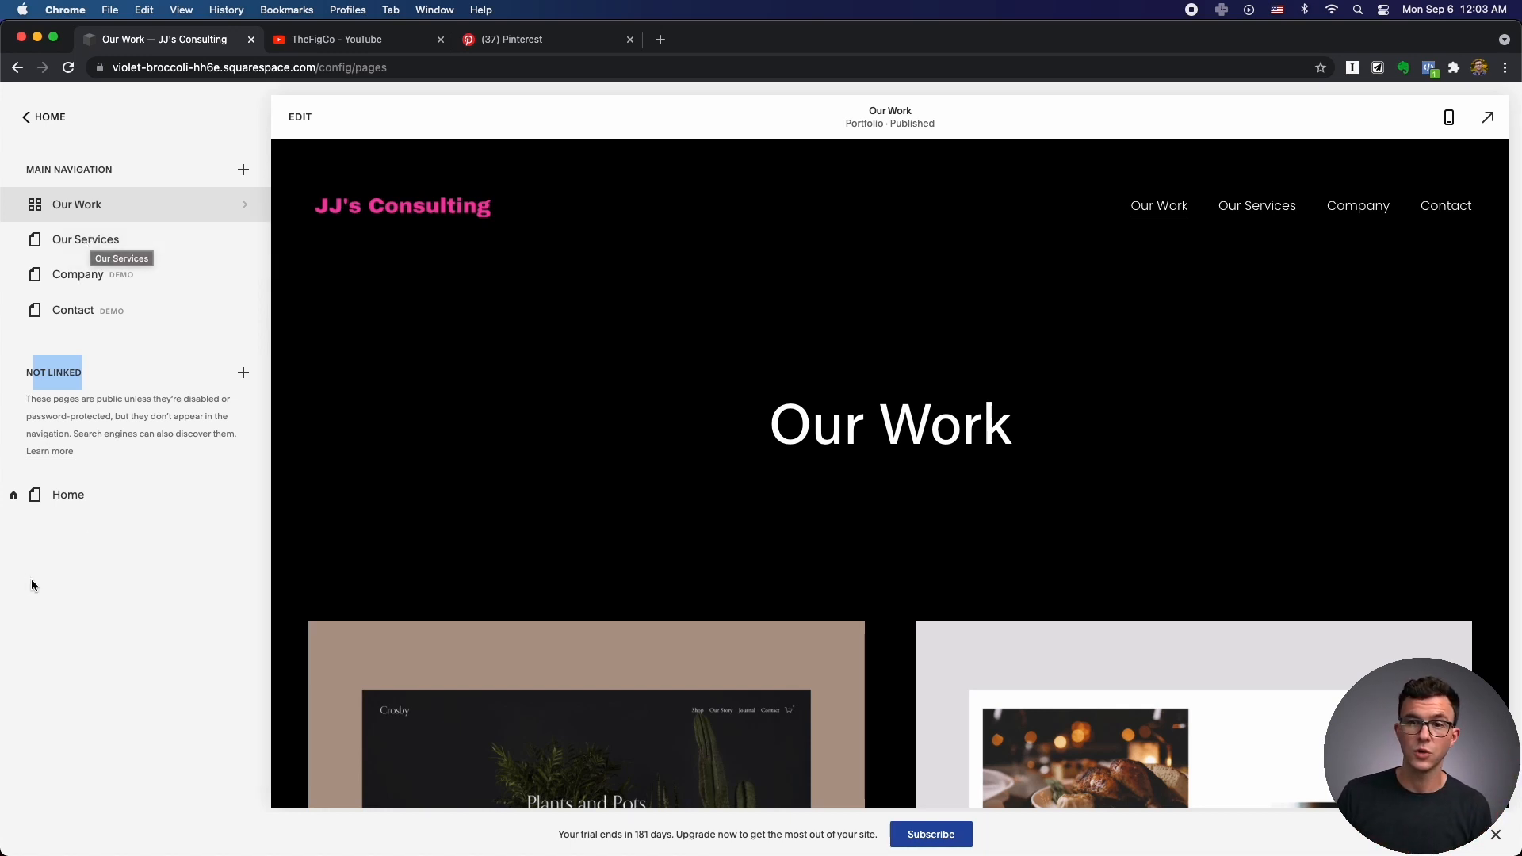
Create a blank unlinked page named Service 2.
click(244, 374)
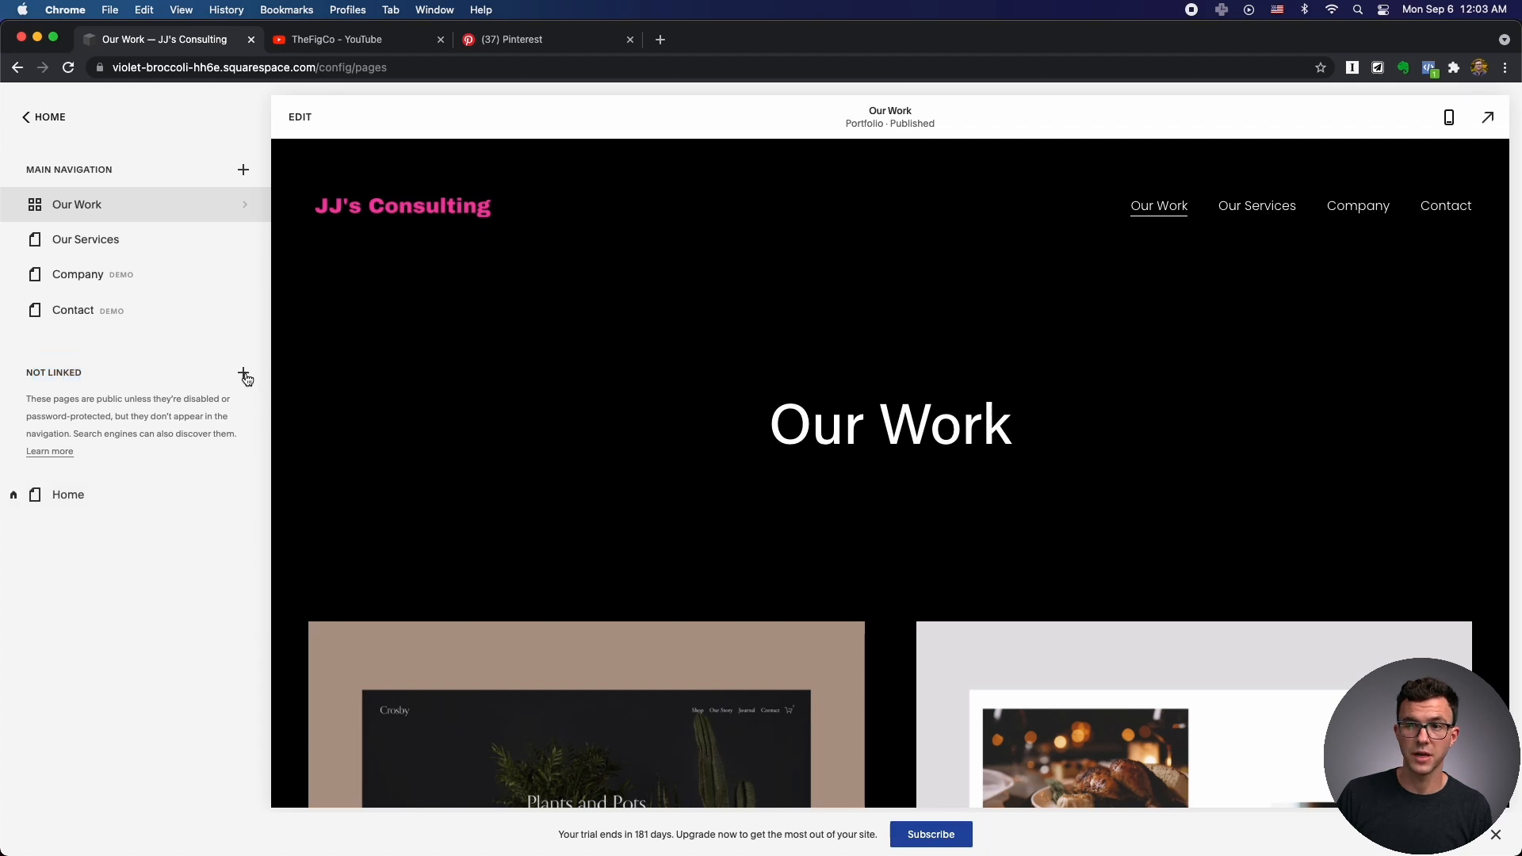
click(198, 372)
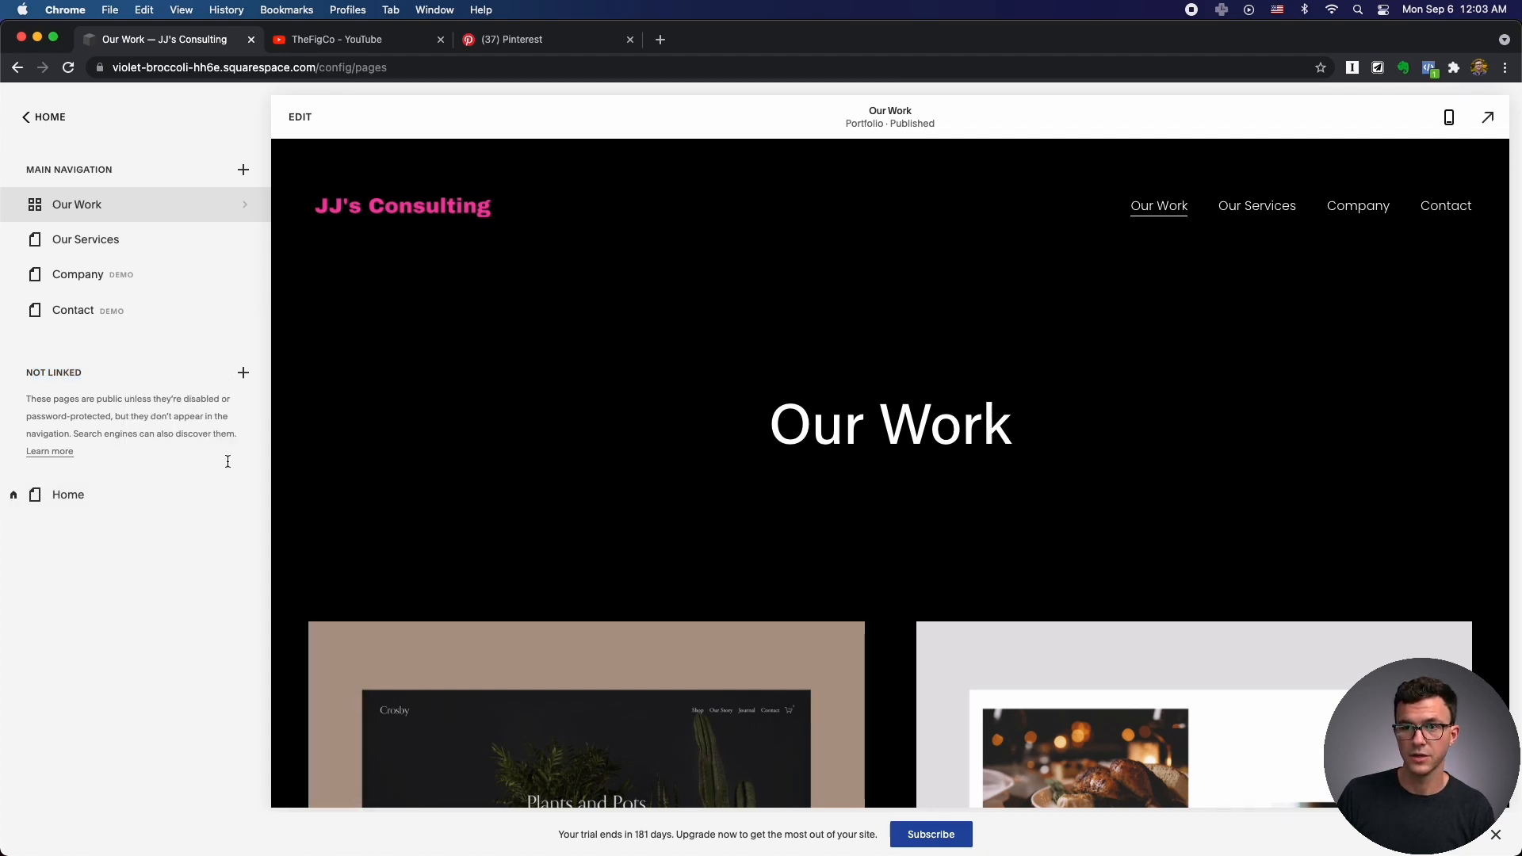
text(Service 2)
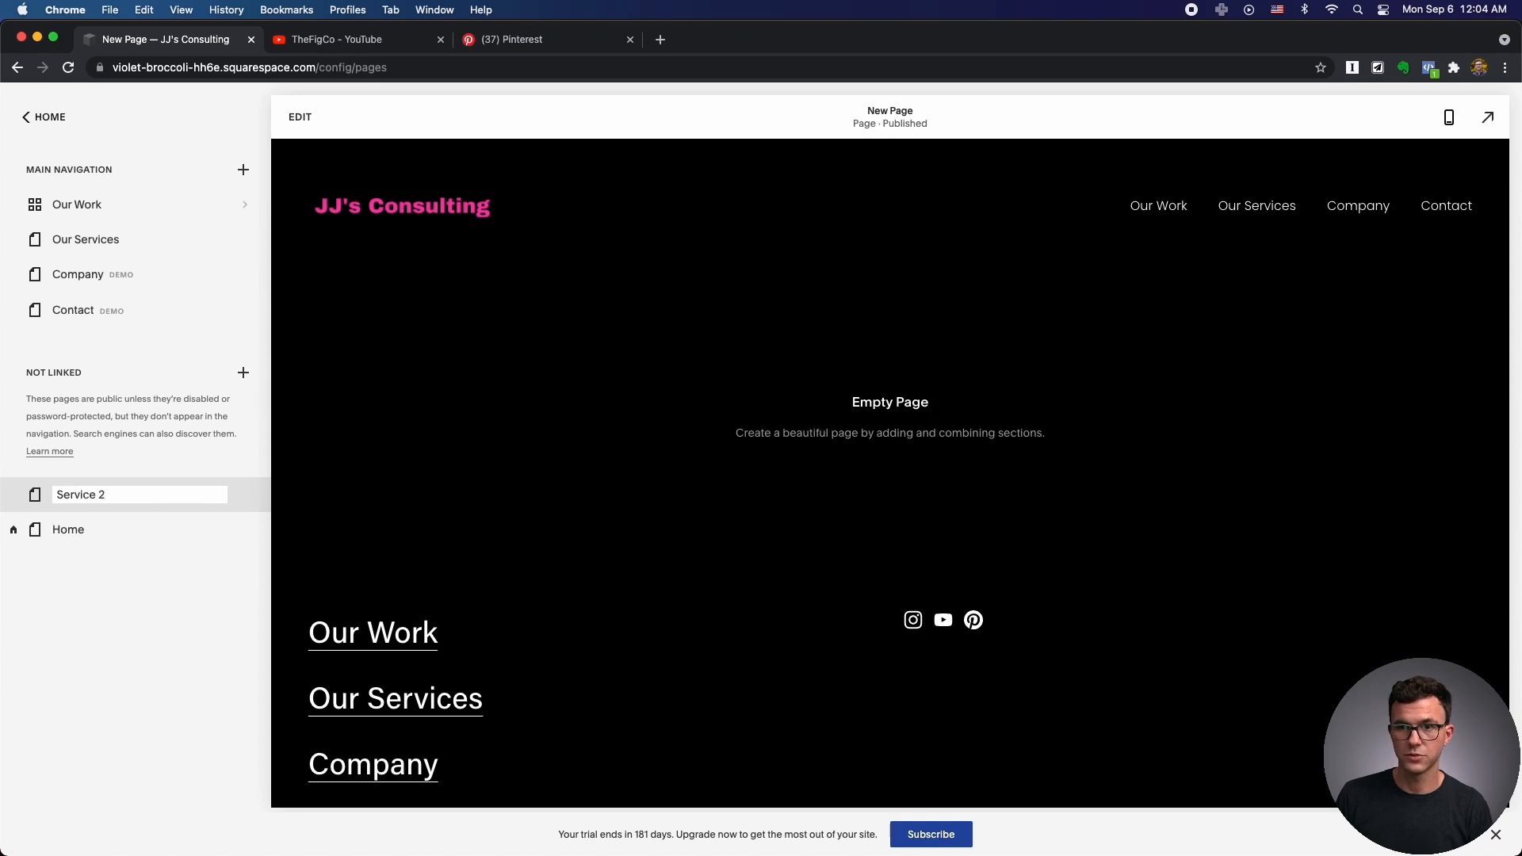
key(Return)
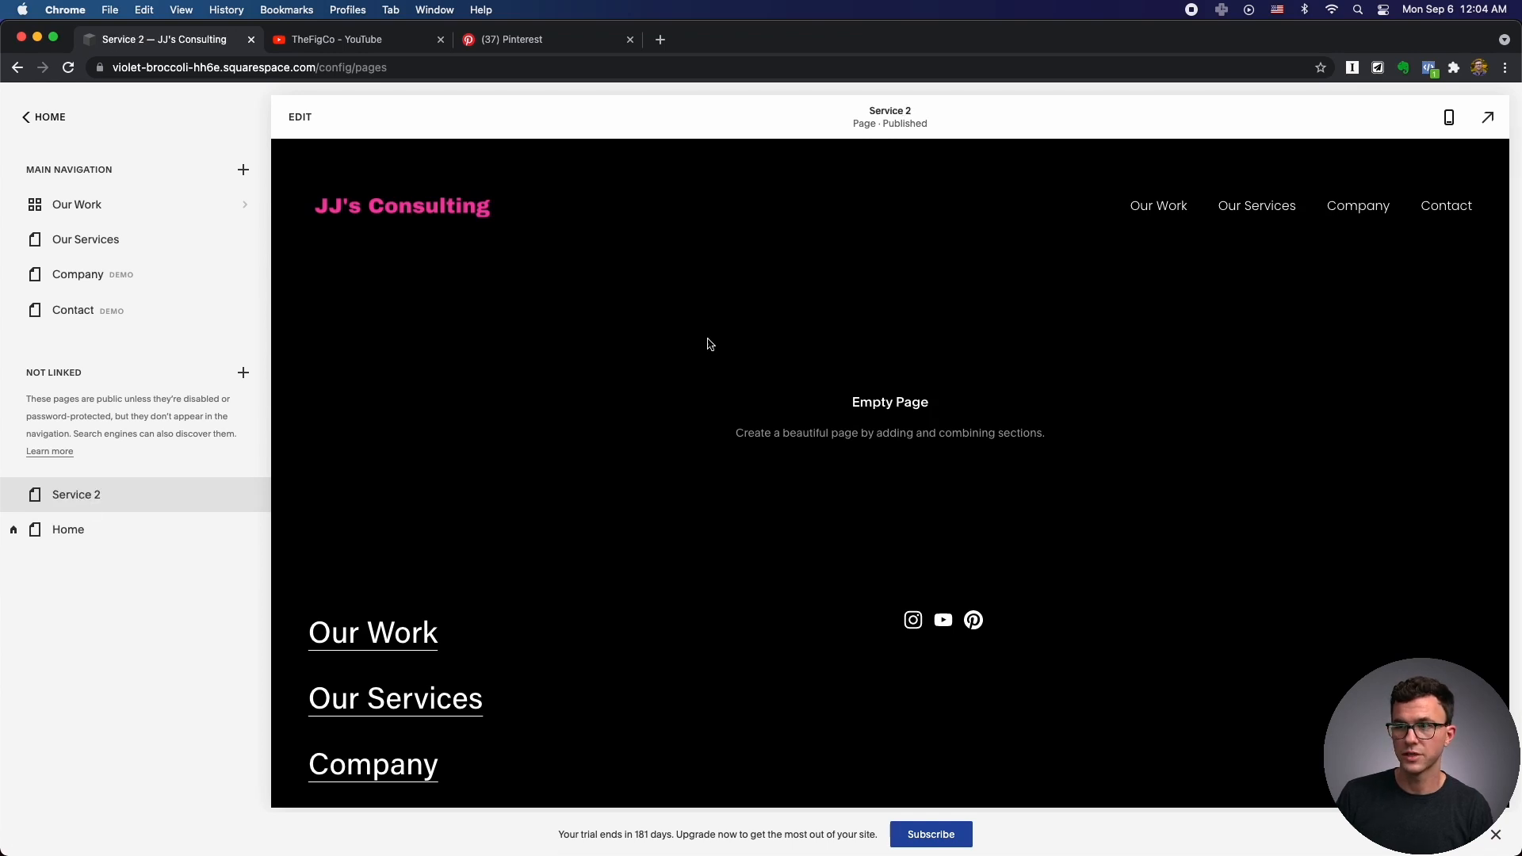
On Our Services, link the Content Strategy heading to the Service 2 page and save.
click(112, 248)
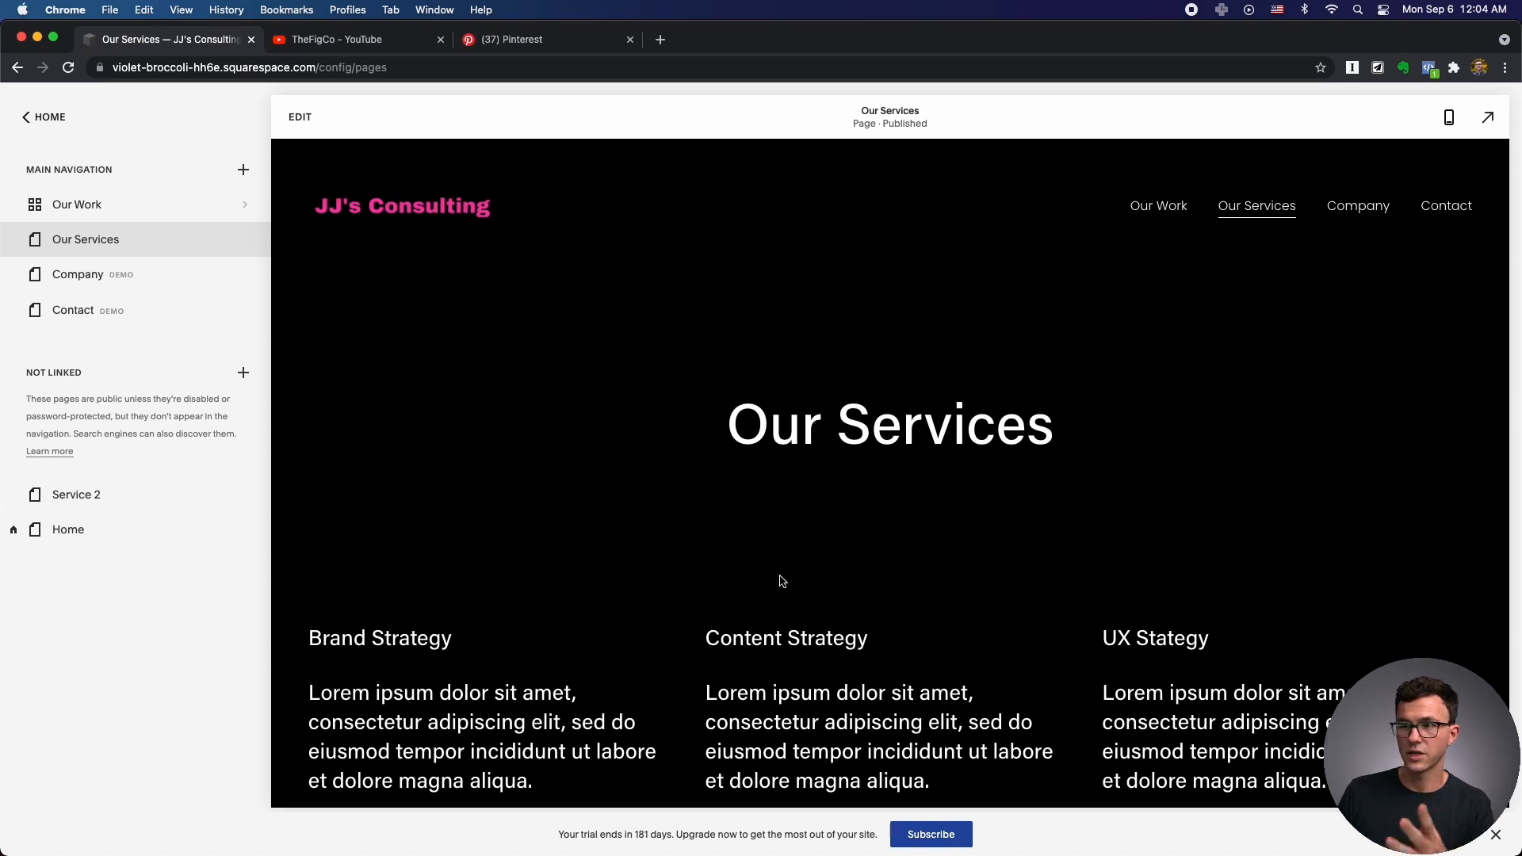
drag(864, 639, 728, 639)
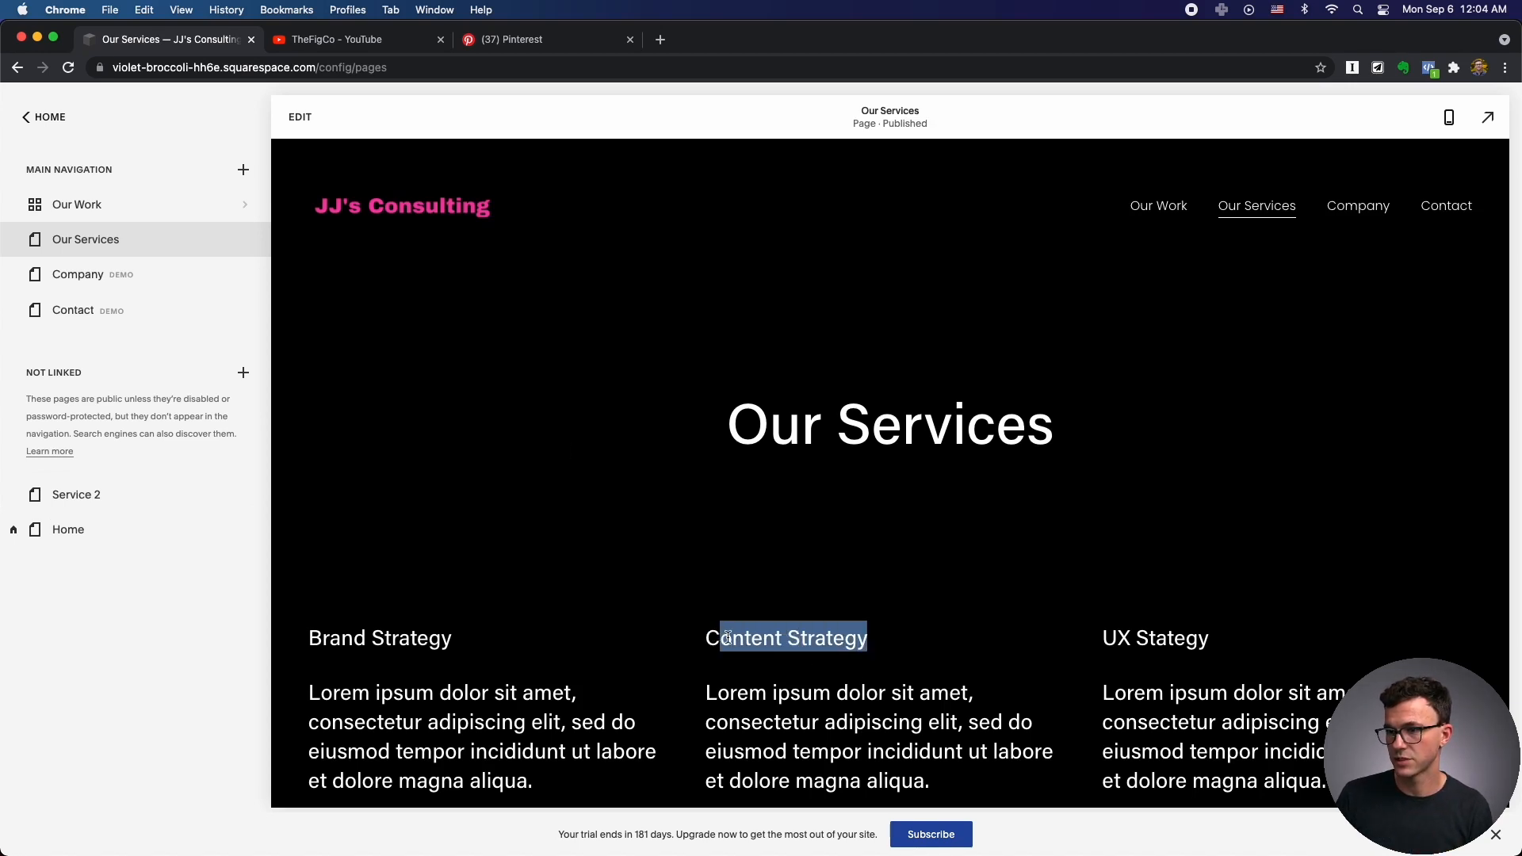
click(301, 118)
click(658, 683)
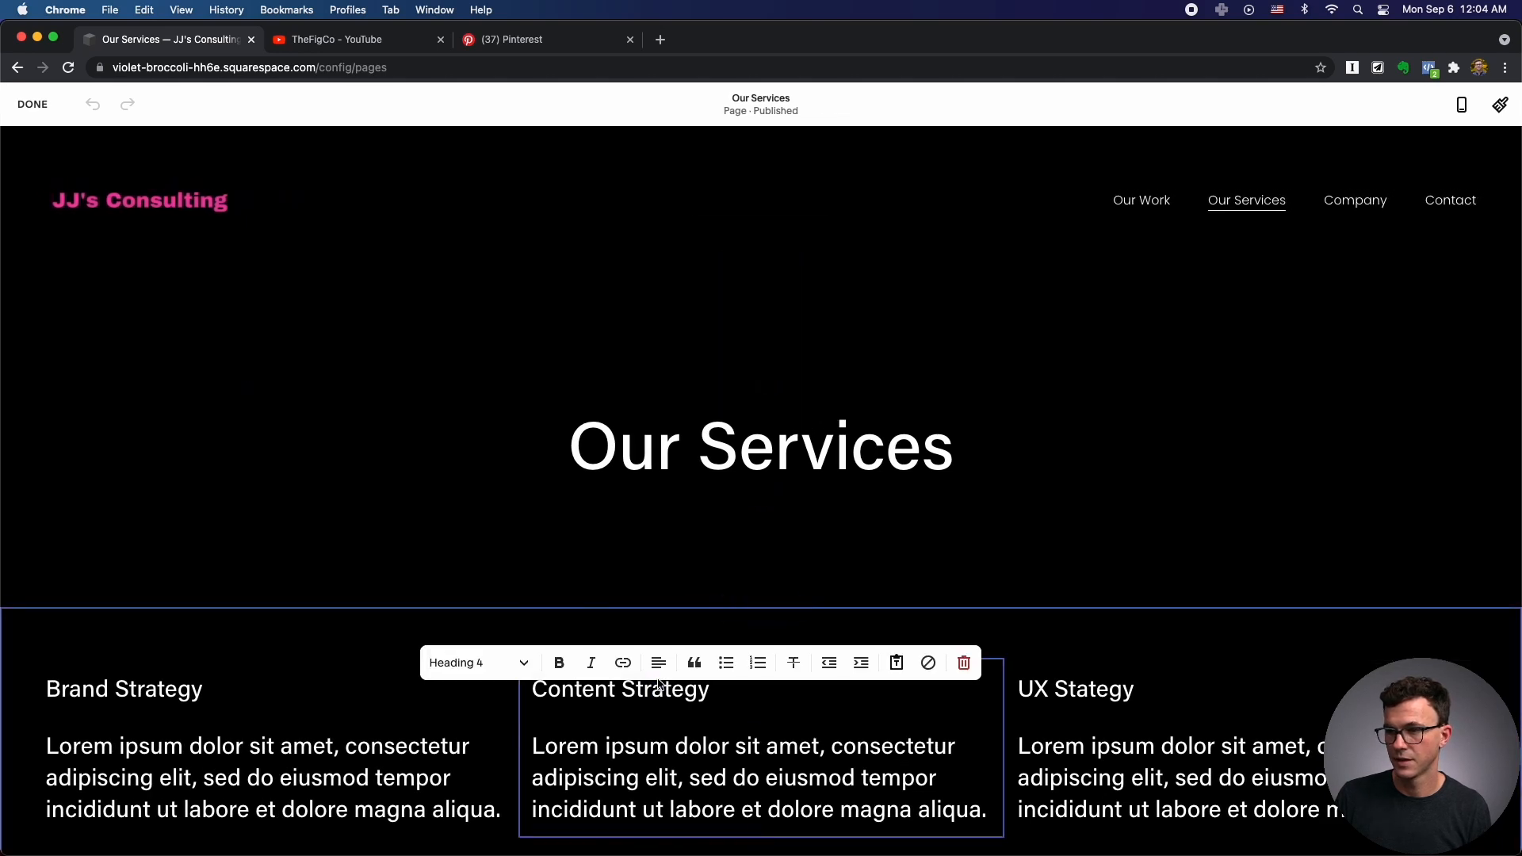
drag(712, 695, 530, 693)
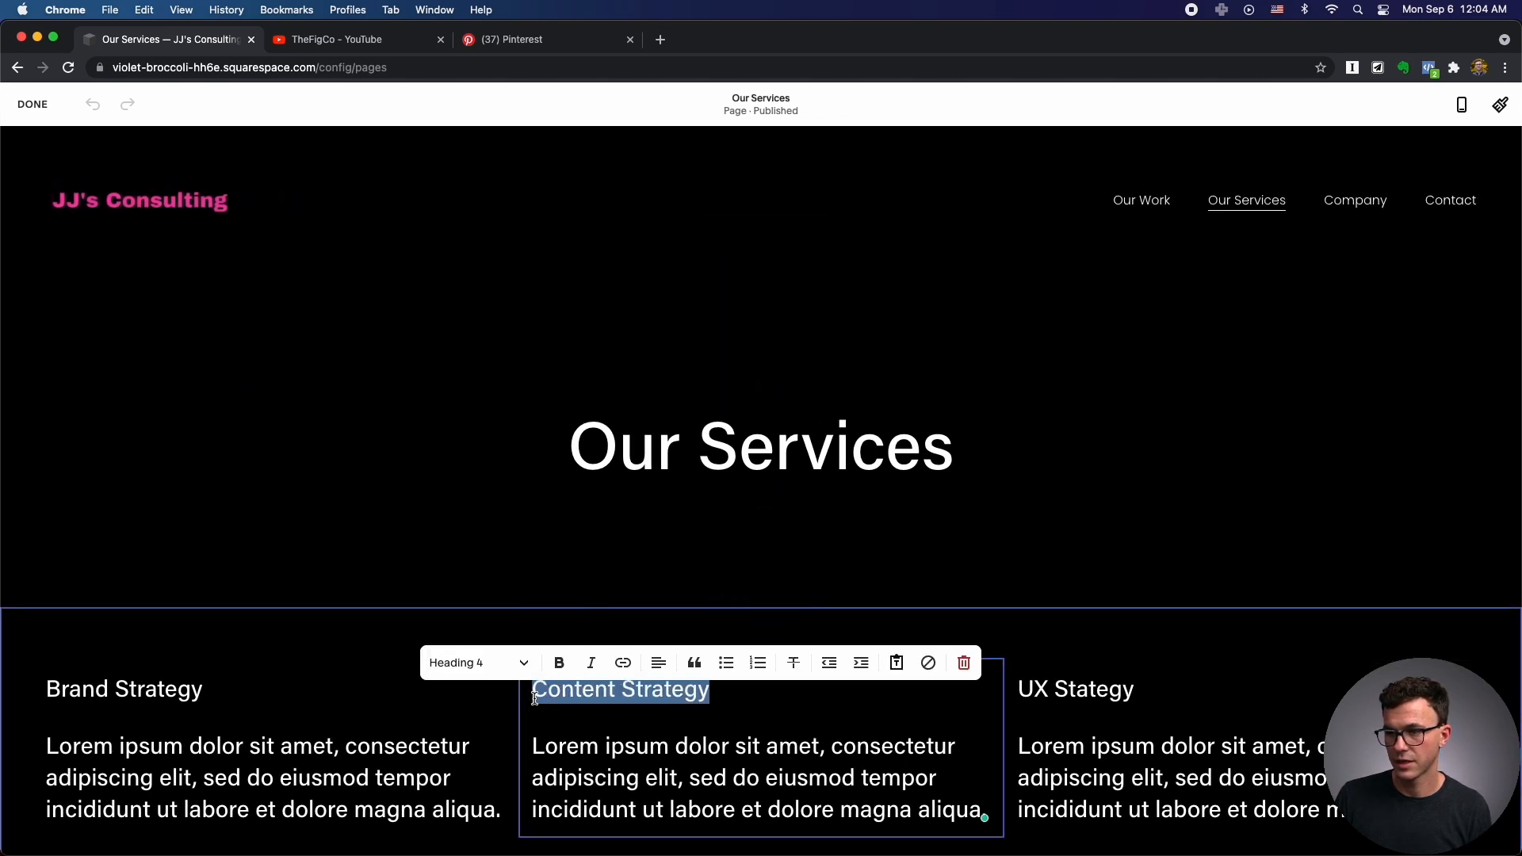
click(623, 666)
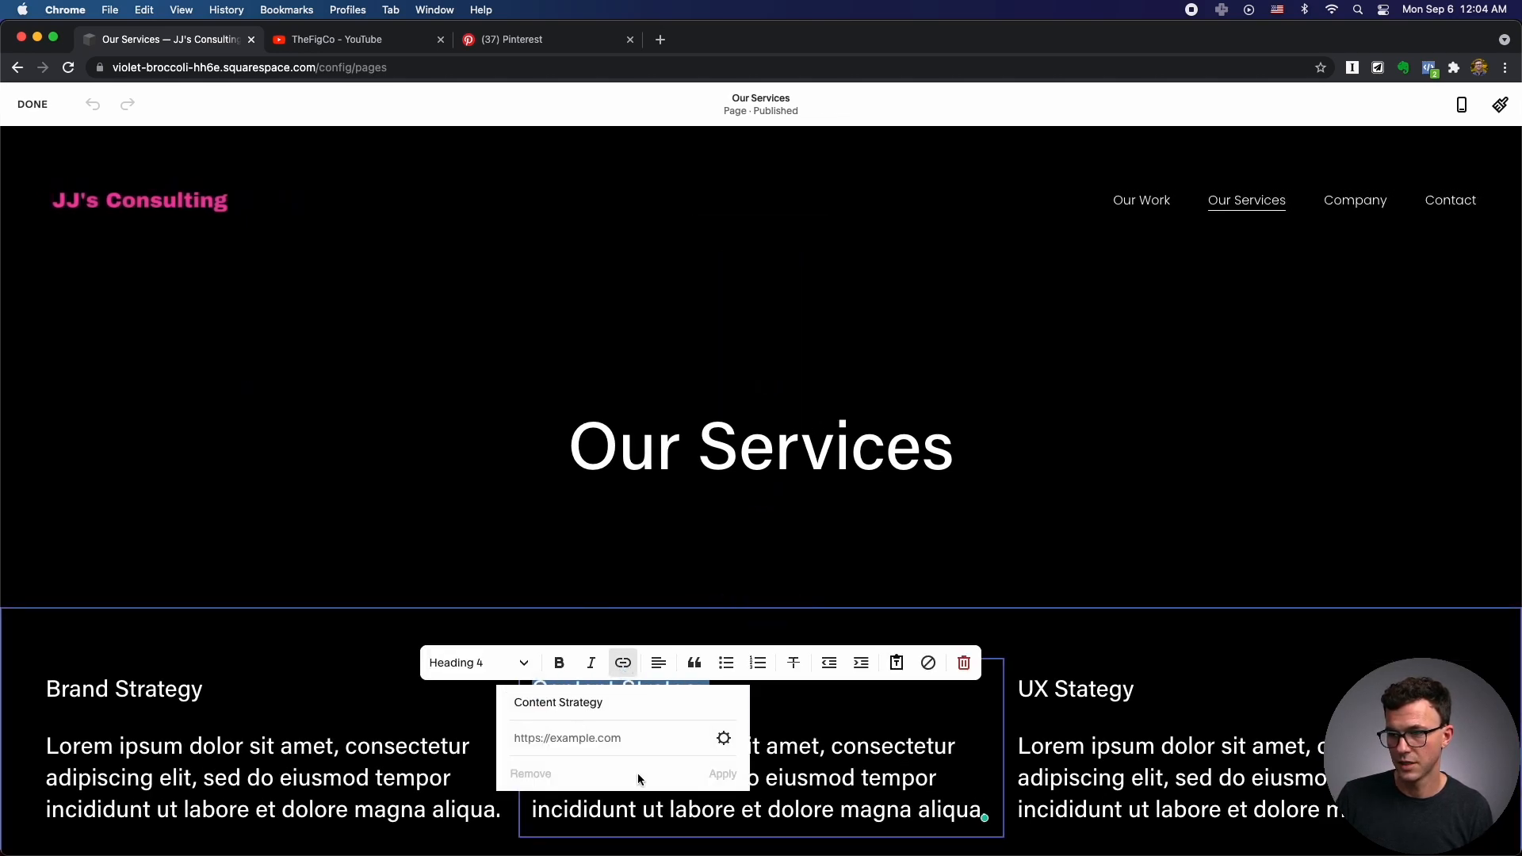
click(723, 741)
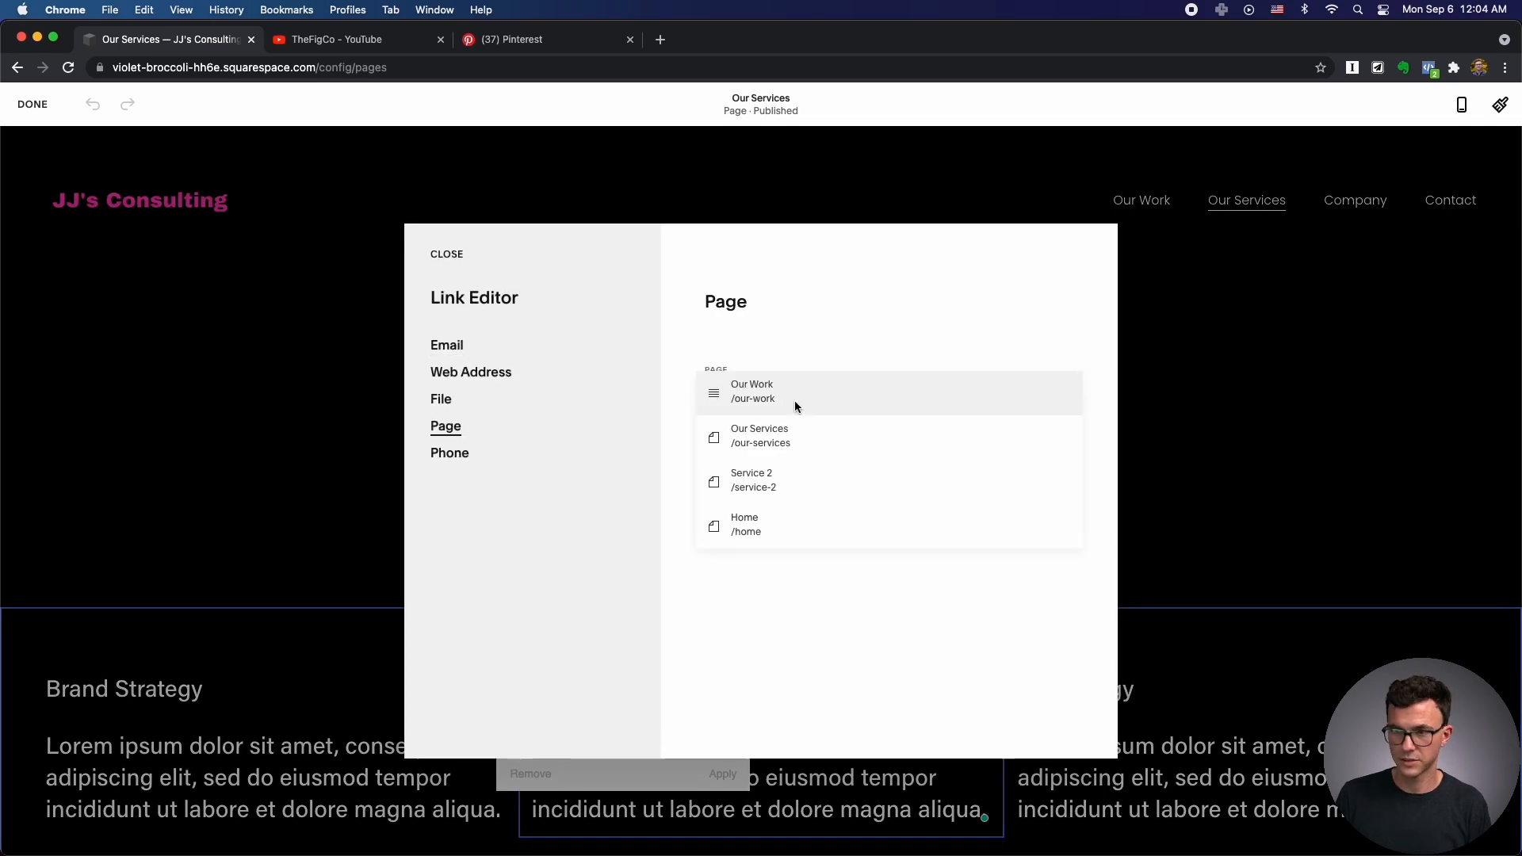
click(769, 434)
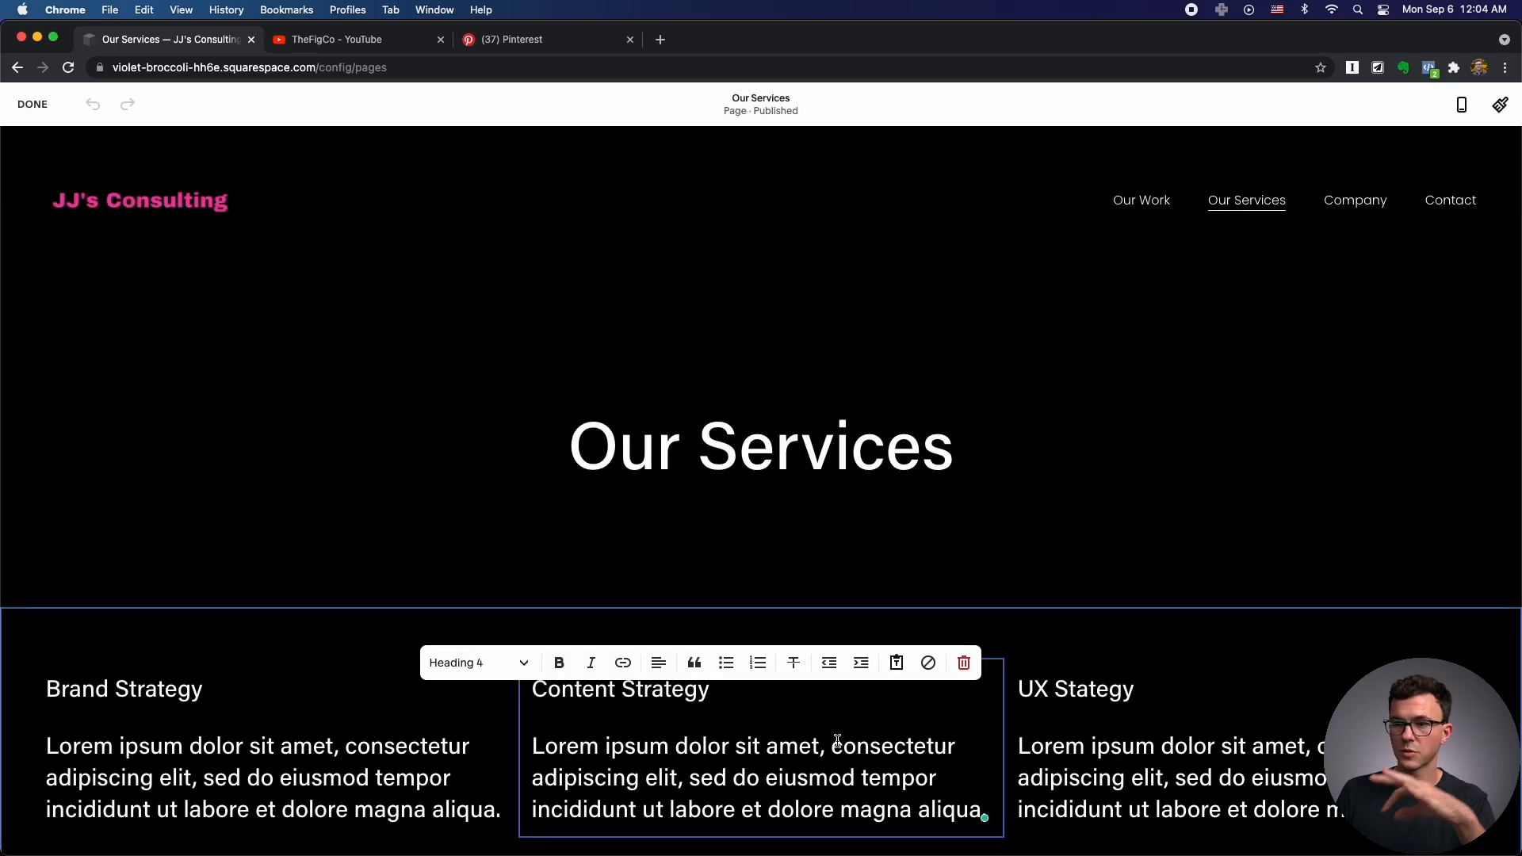
scroll(838, 741, down, 1)
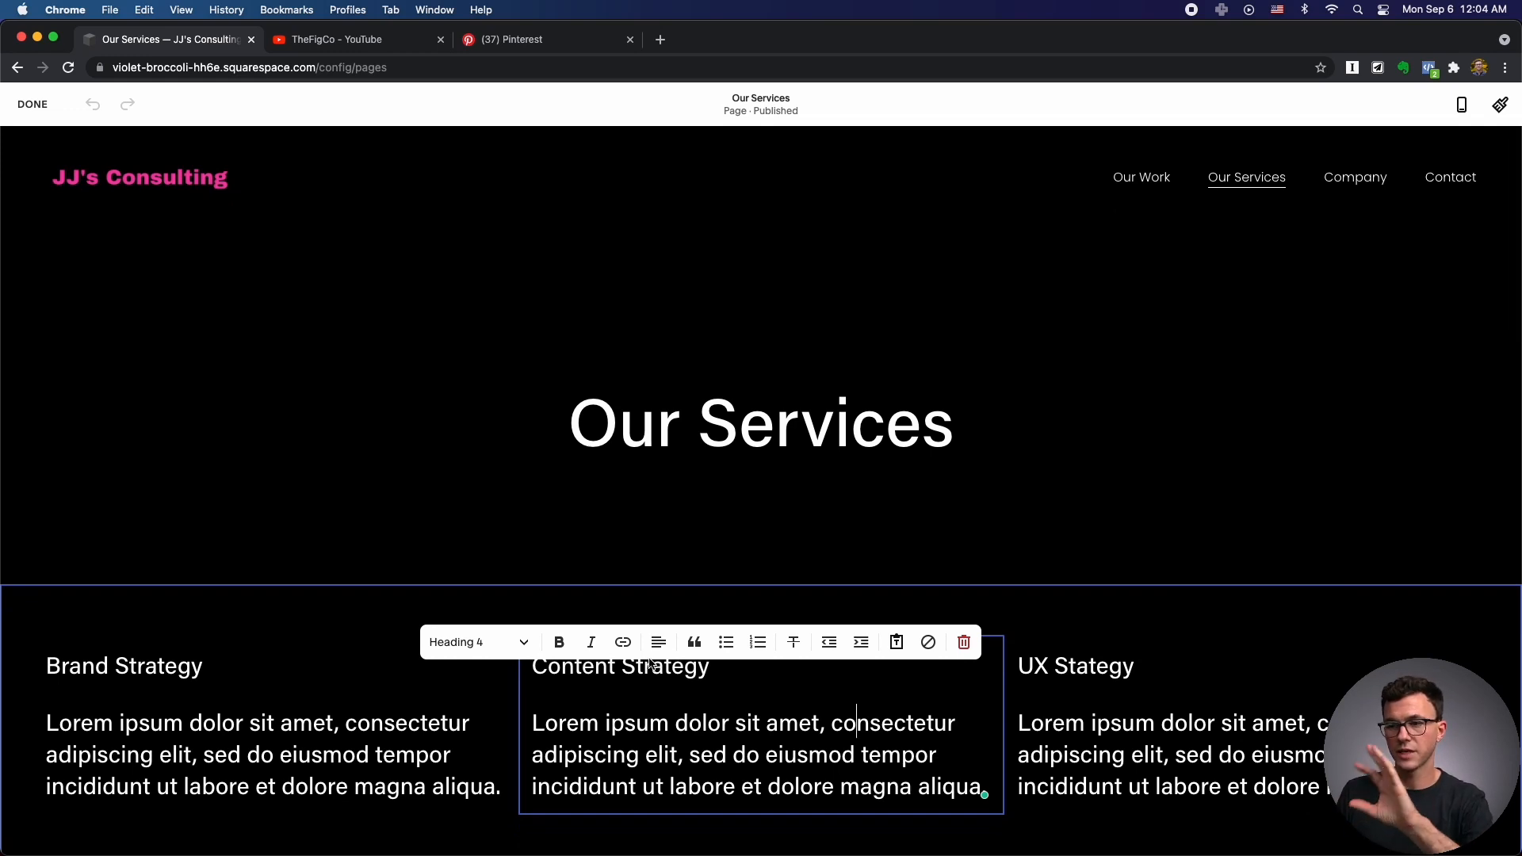
click(44, 111)
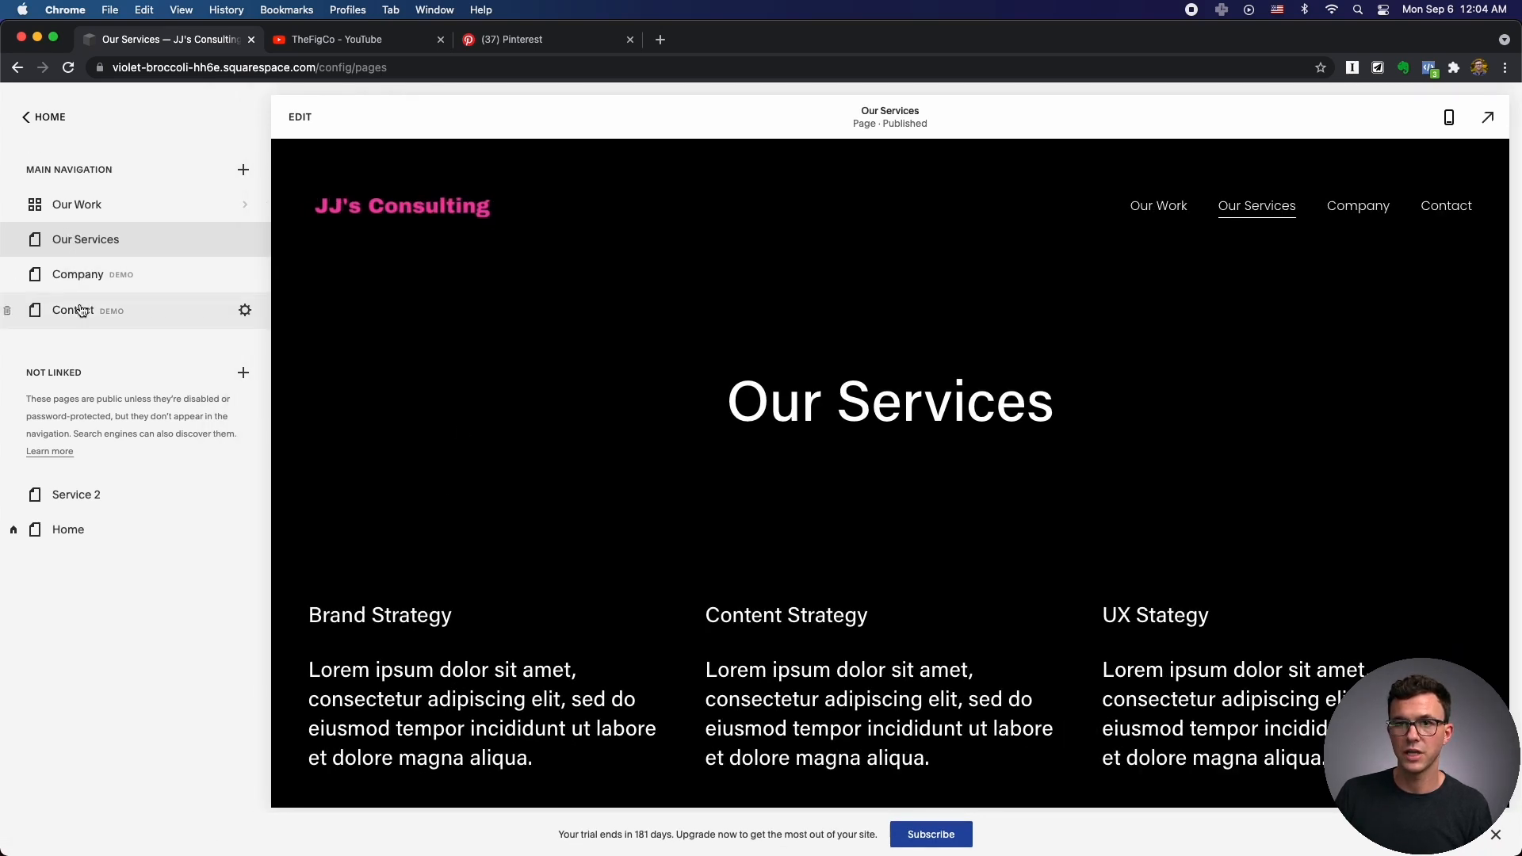
Move Contact right after Our Work and drop Company into the Not Linked pages.
drag(83, 302, 83, 270)
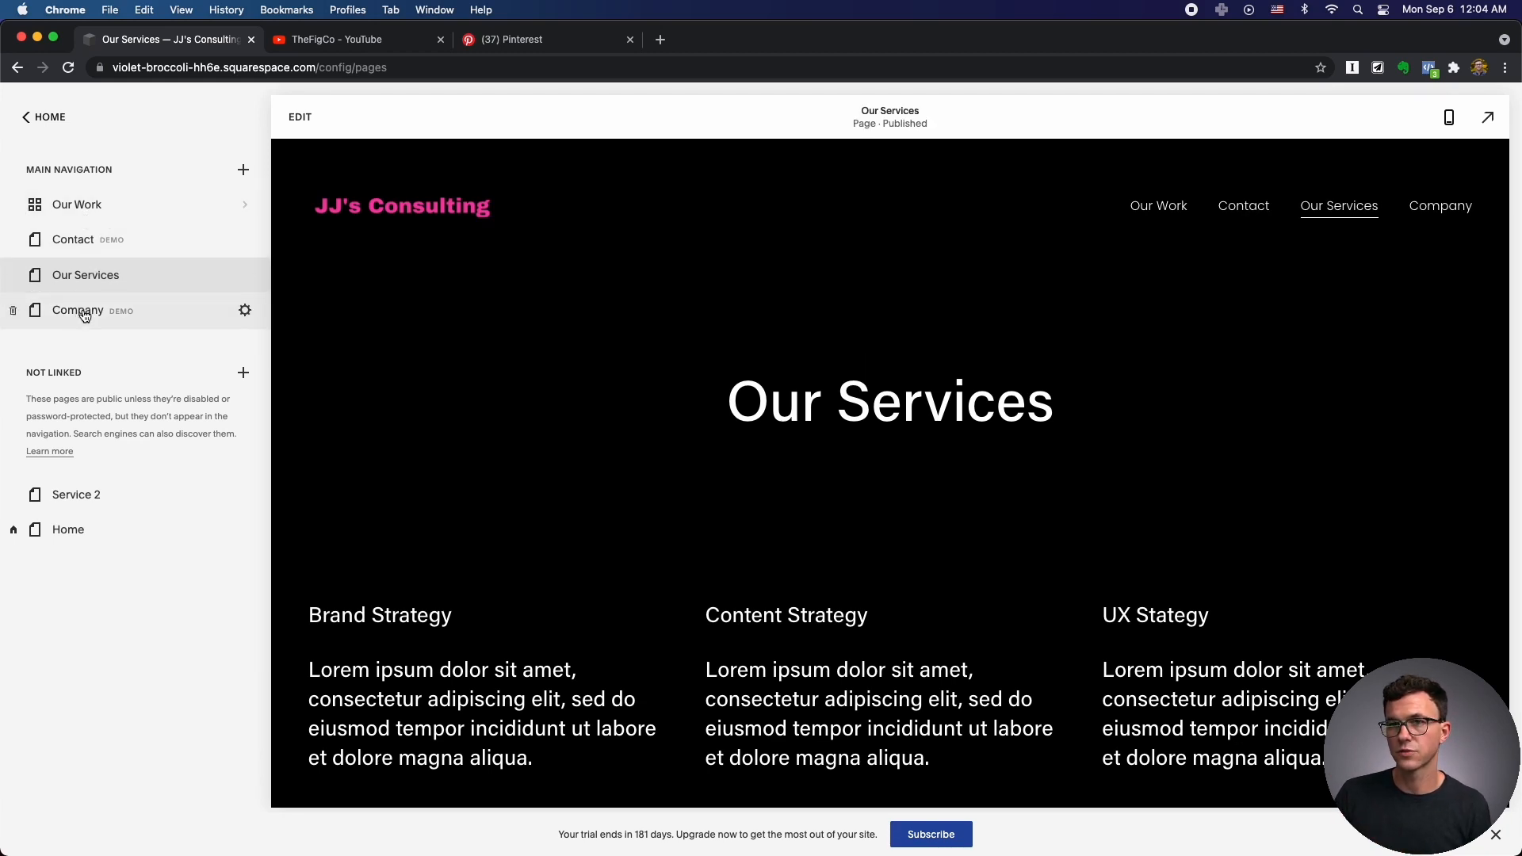
drag(84, 315, 87, 462)
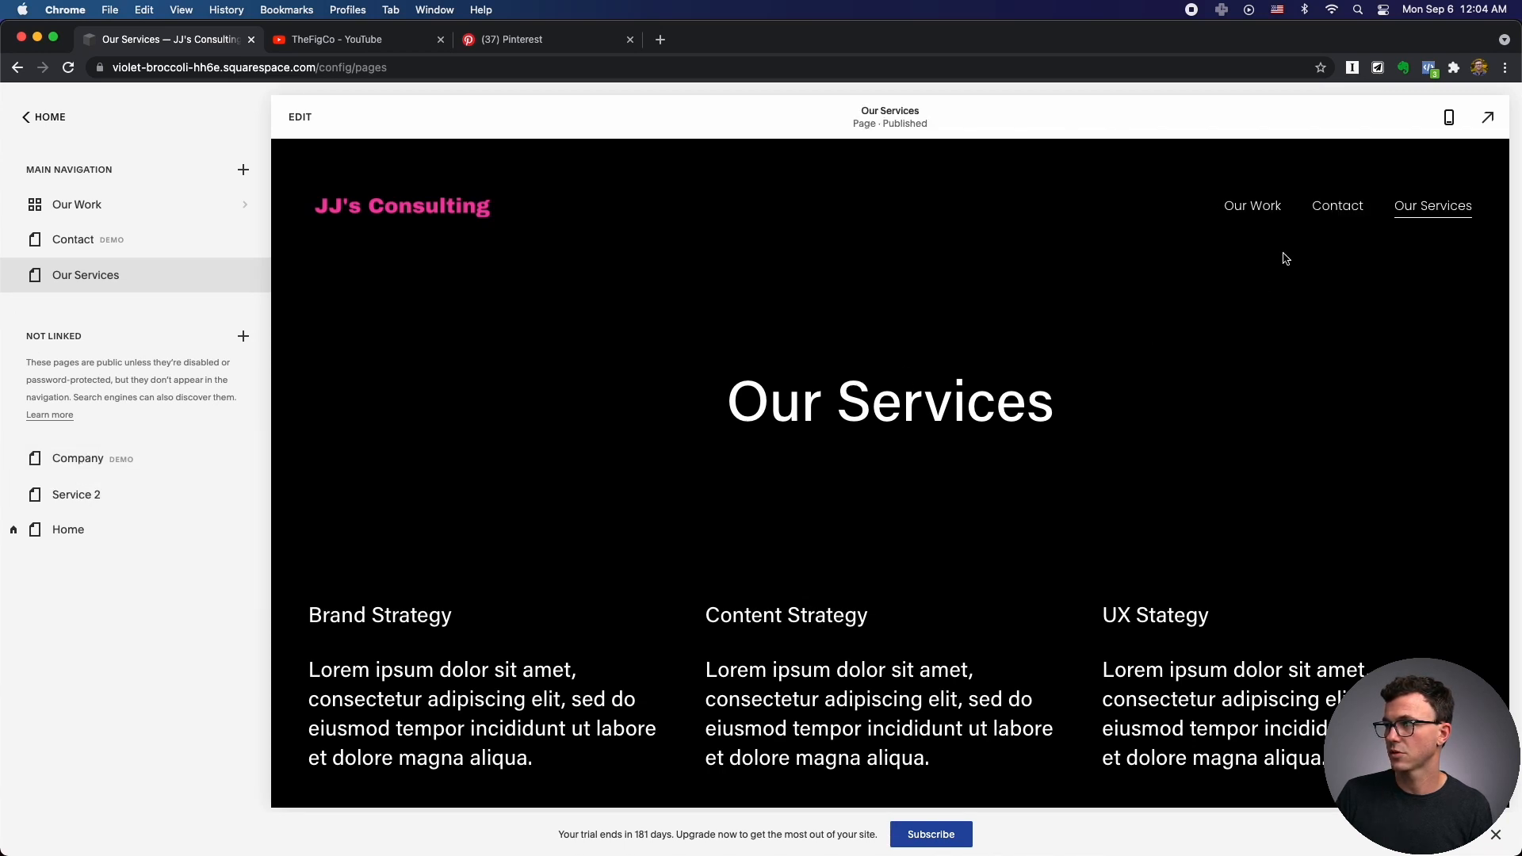
click(77, 464)
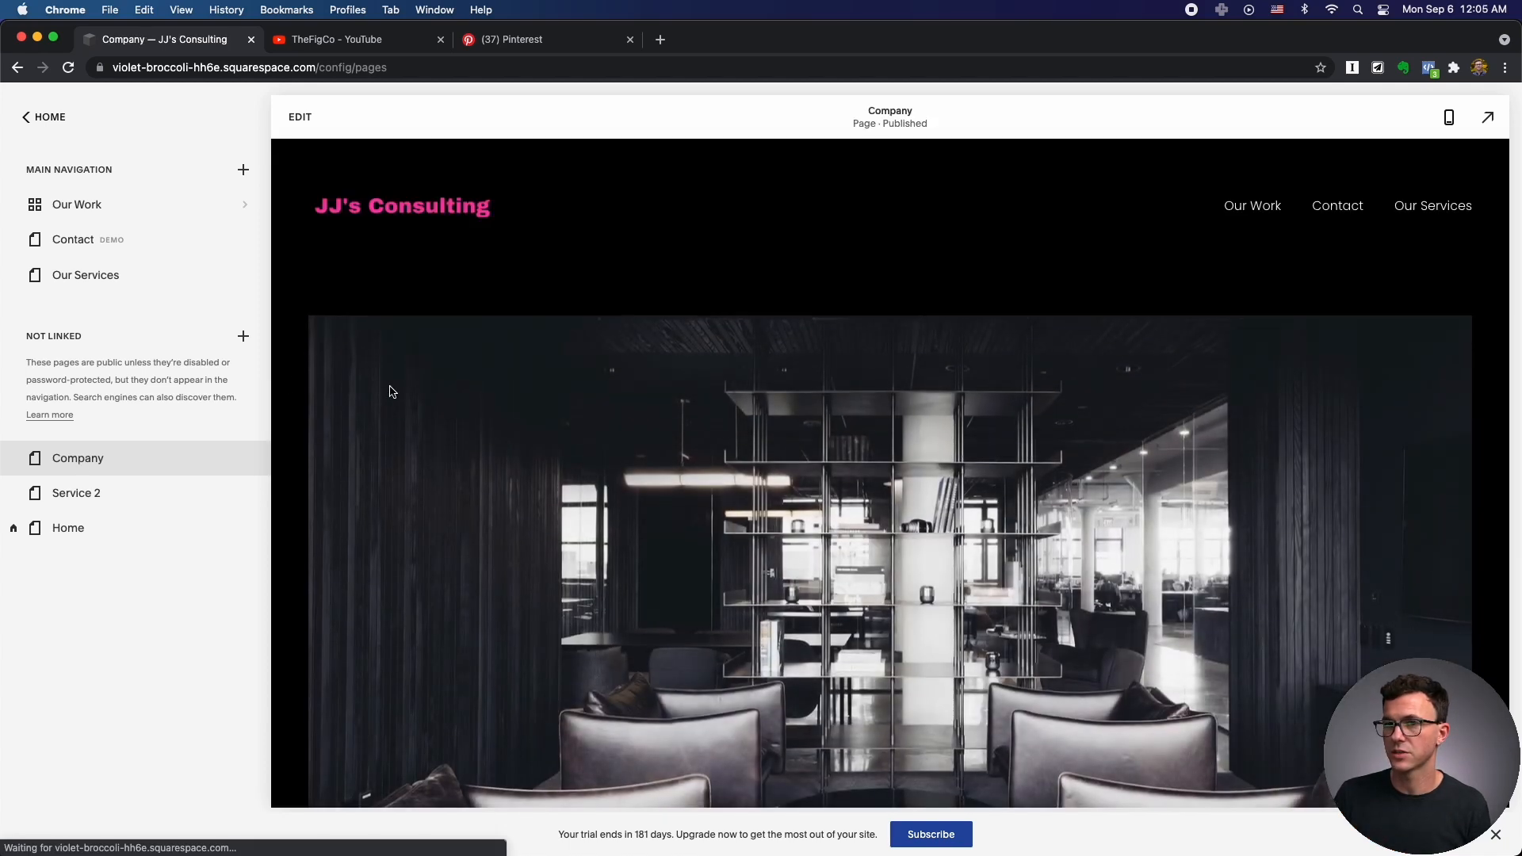
click(101, 246)
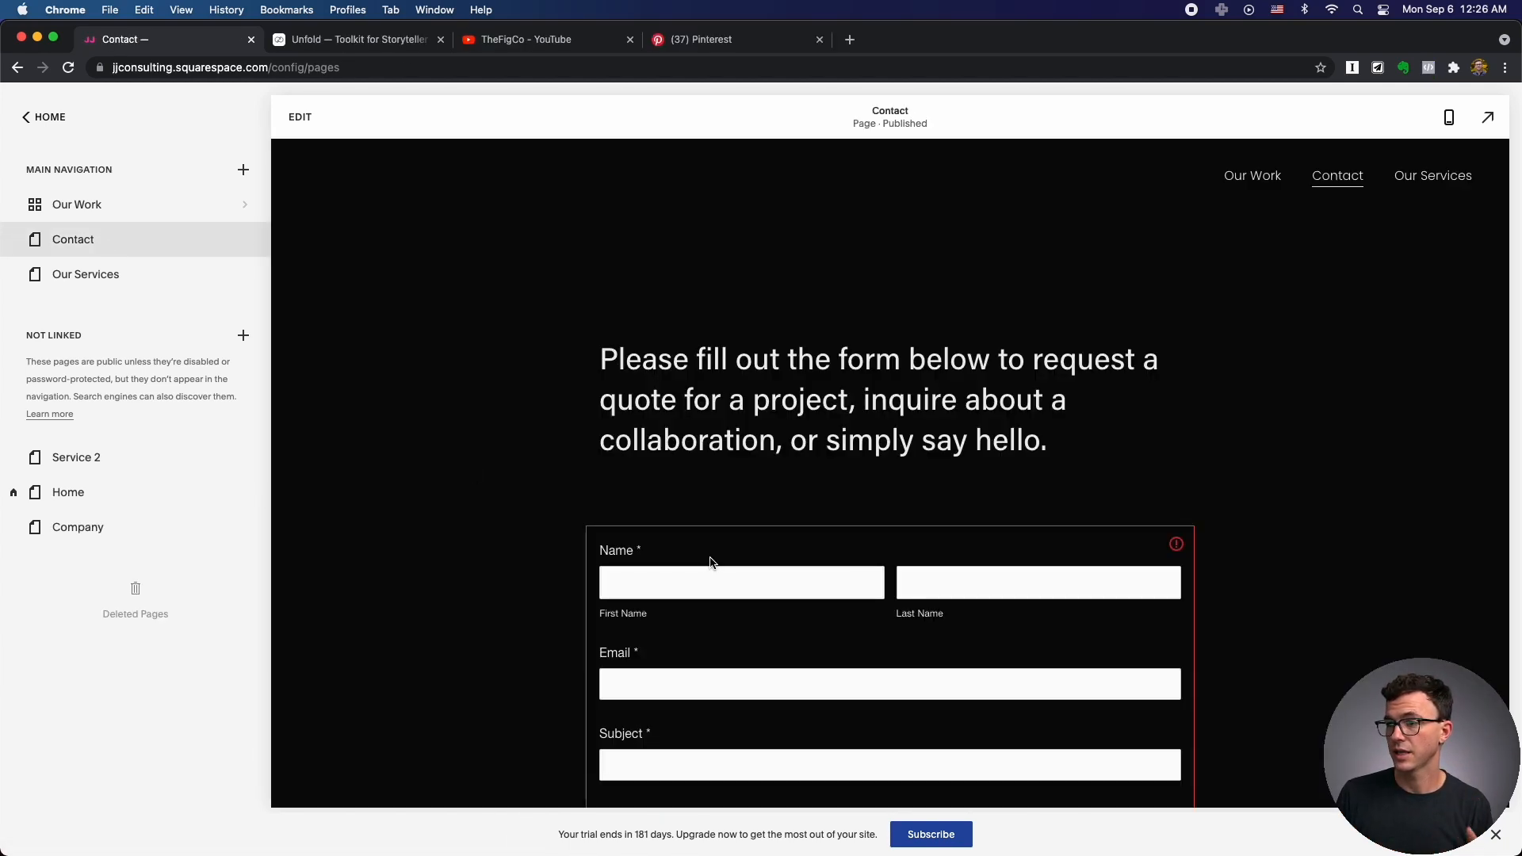
Open the Contact page's form block settings in the editor.
scroll(710, 562, down, 3)
click(713, 527)
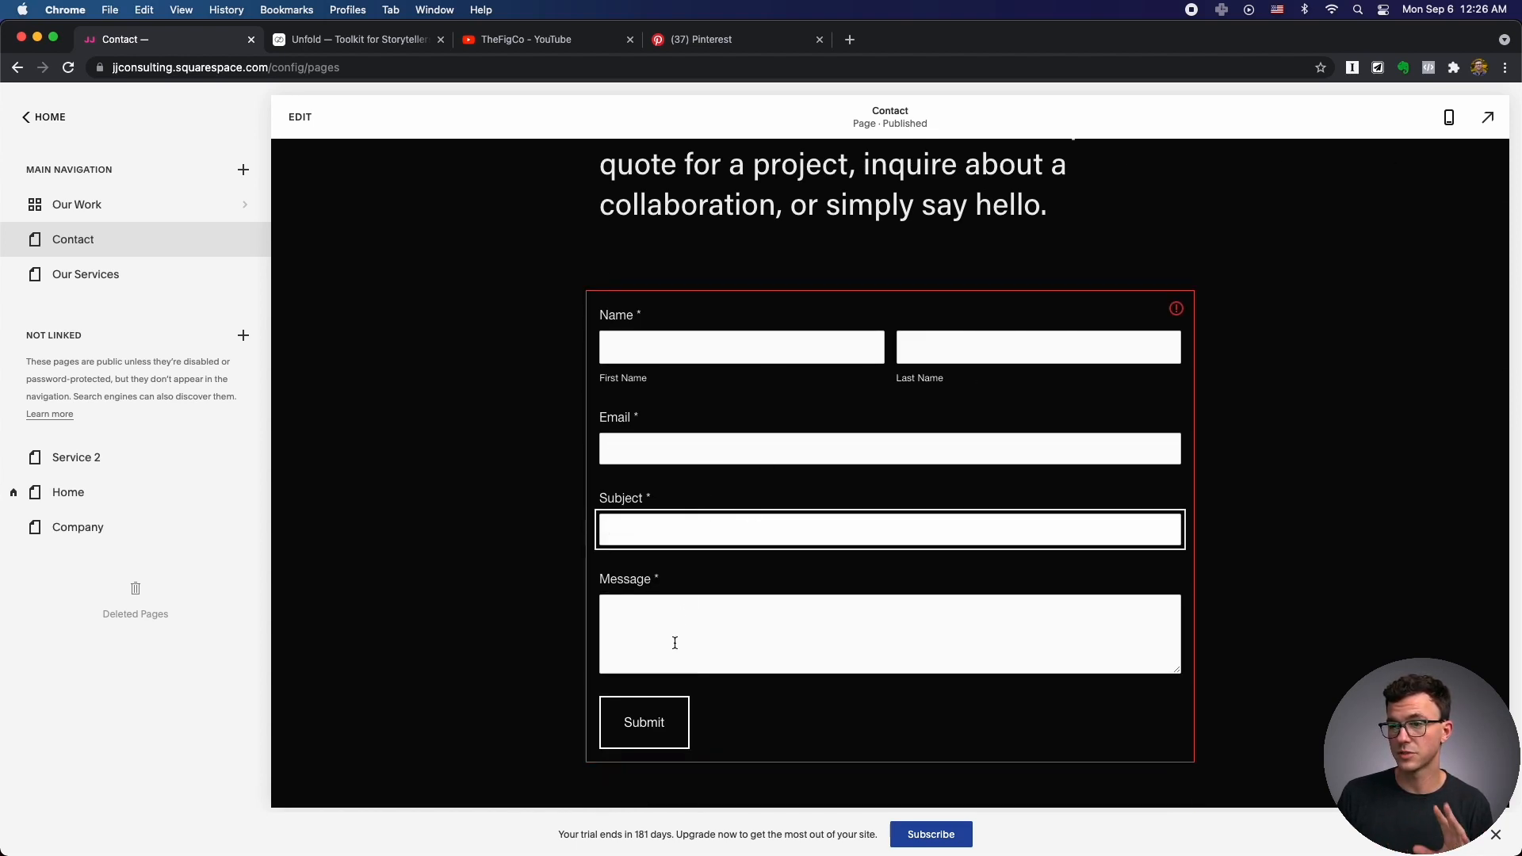
scroll(686, 452, up, 3)
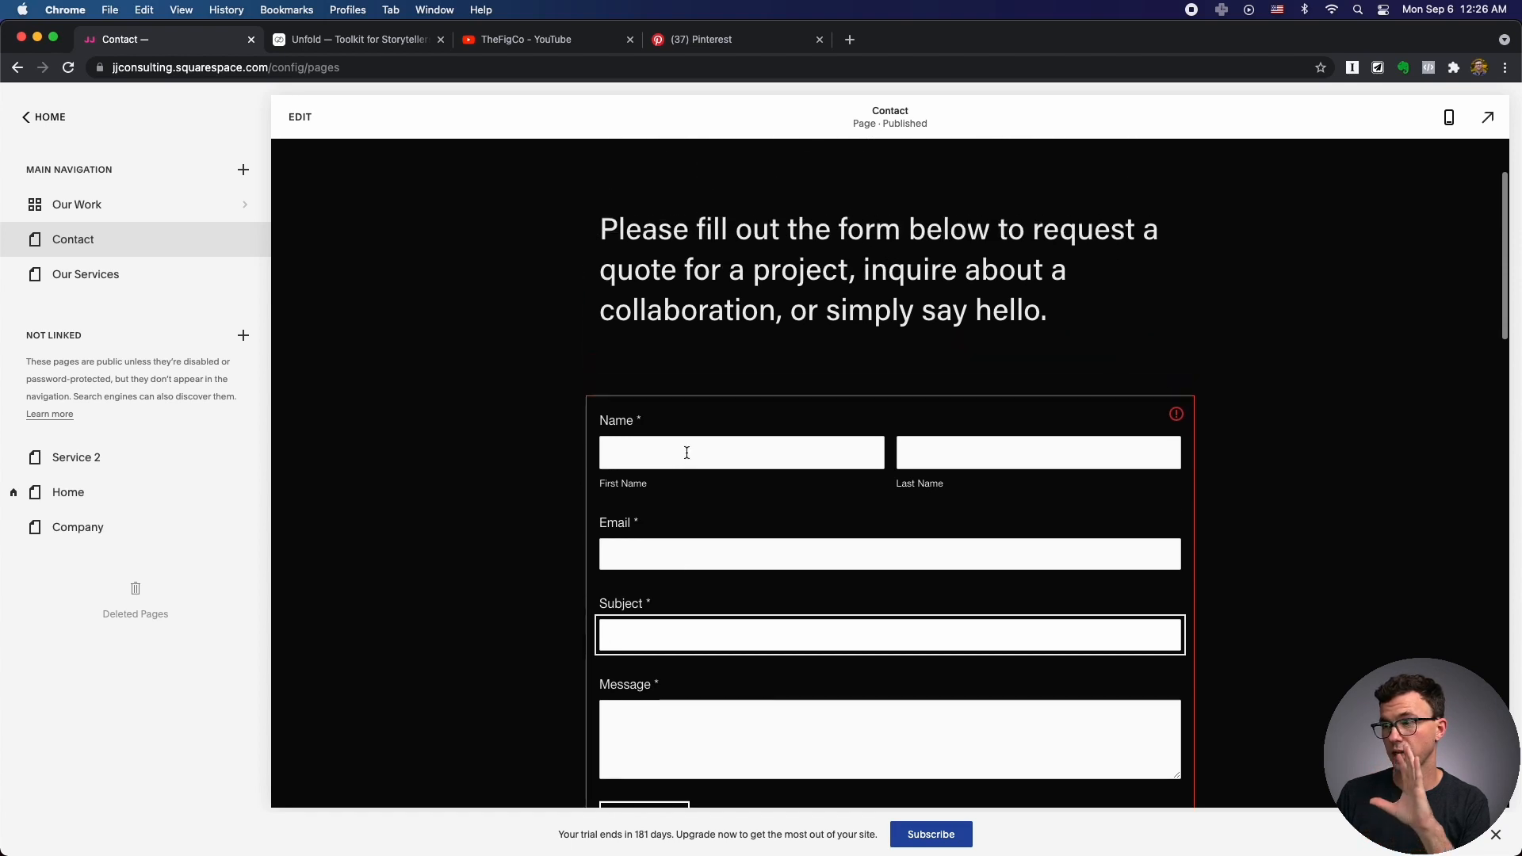
click(298, 117)
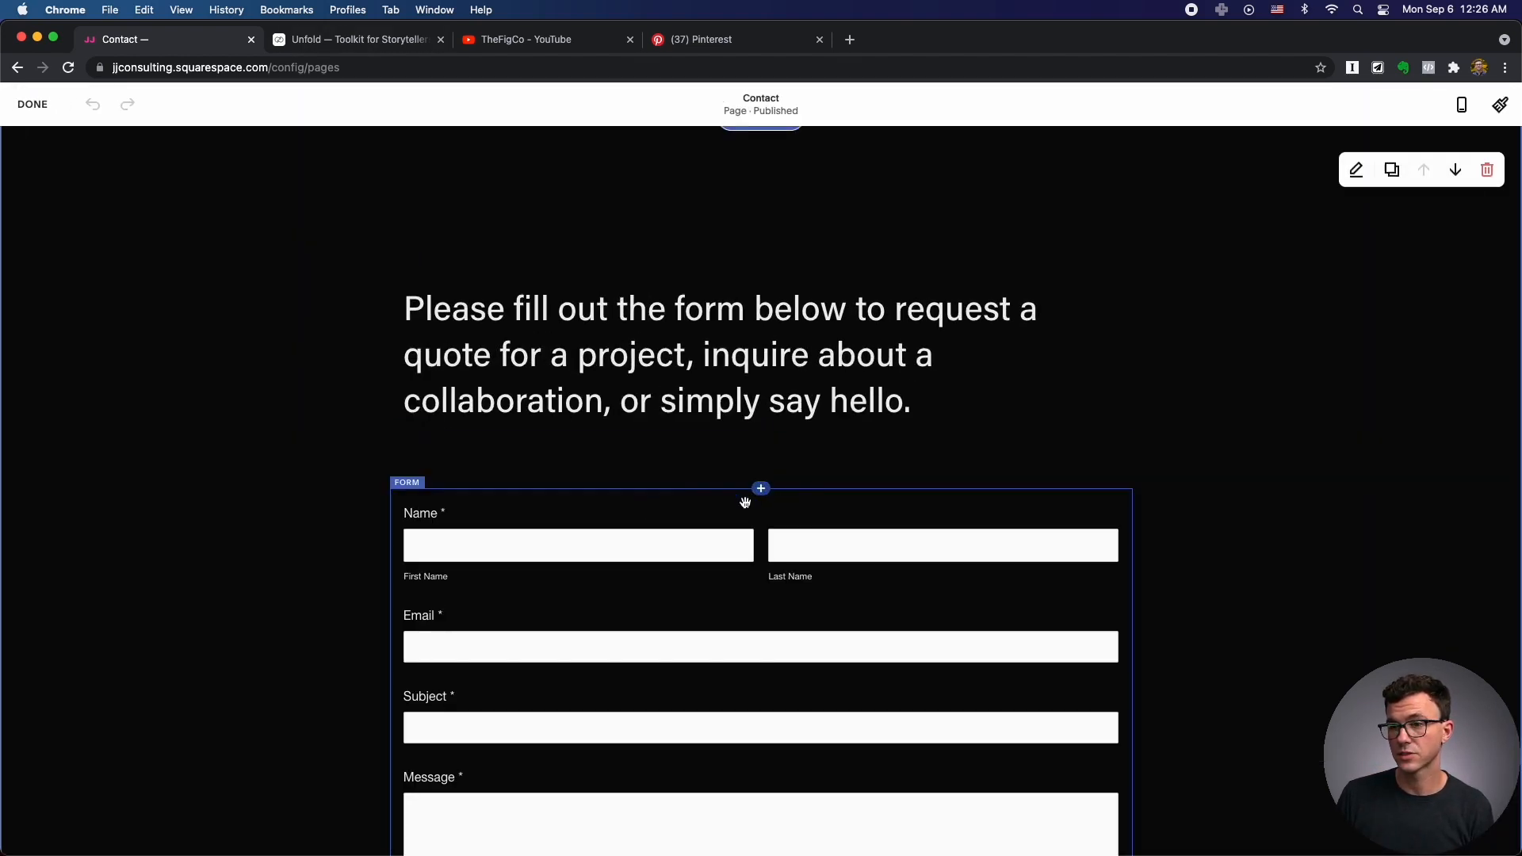
click(608, 524)
click(457, 466)
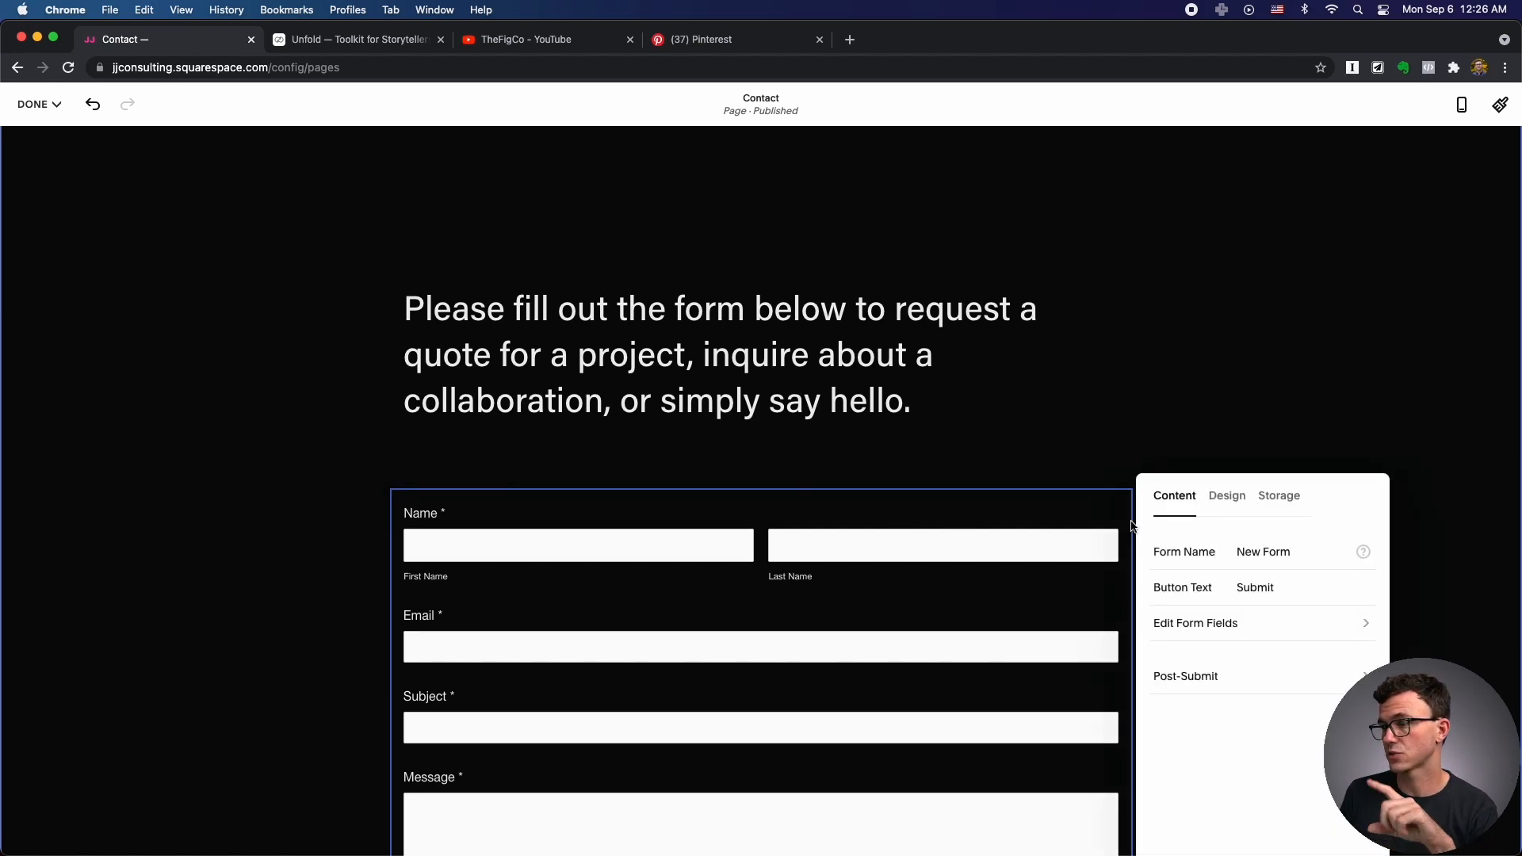
Set the form's storage to email submissions to the owner's email address.
click(1279, 496)
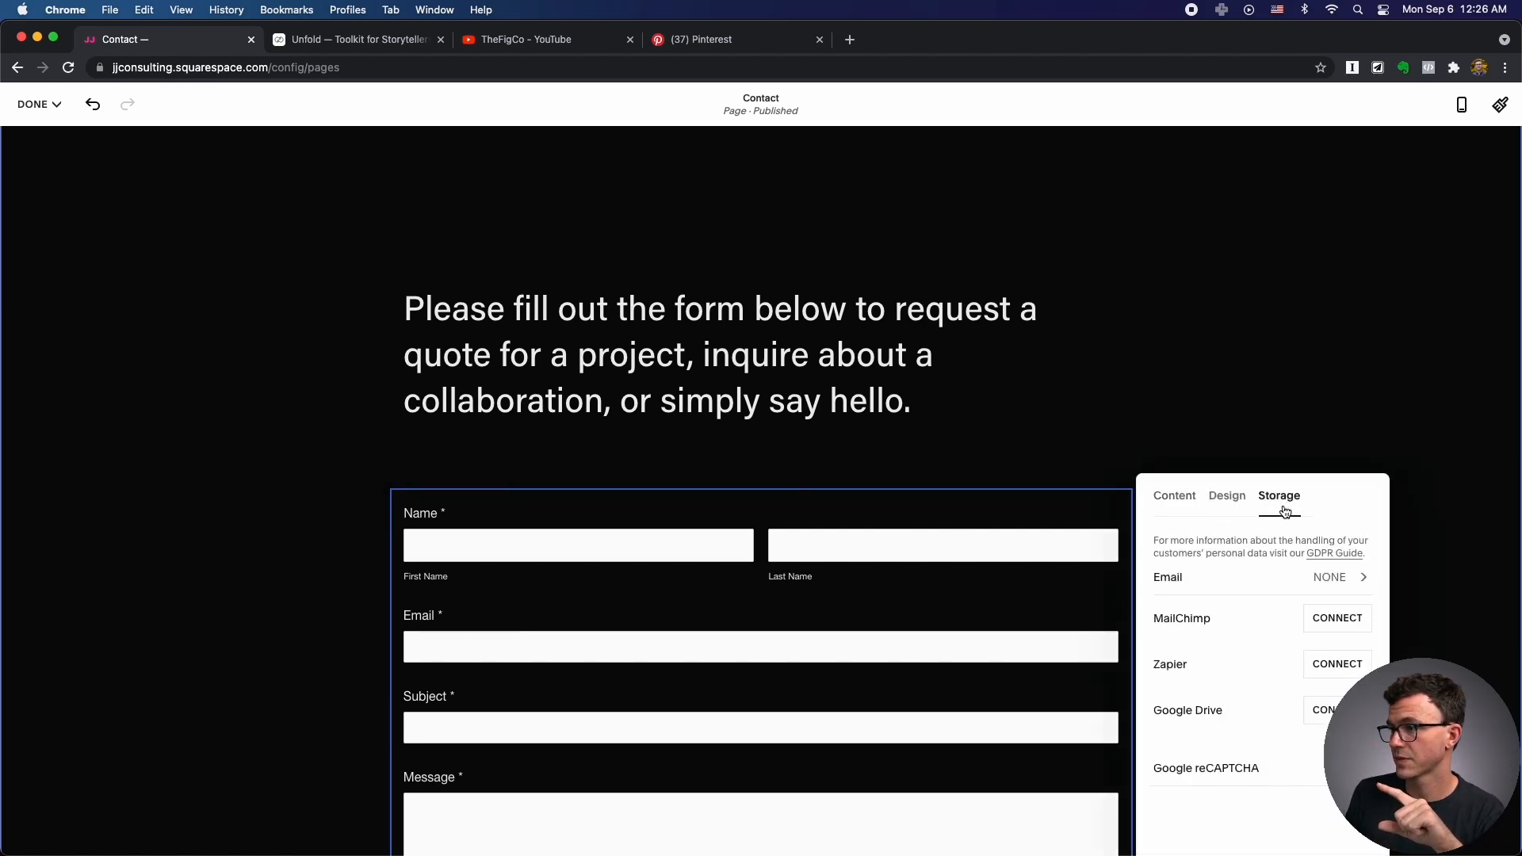
click(1230, 582)
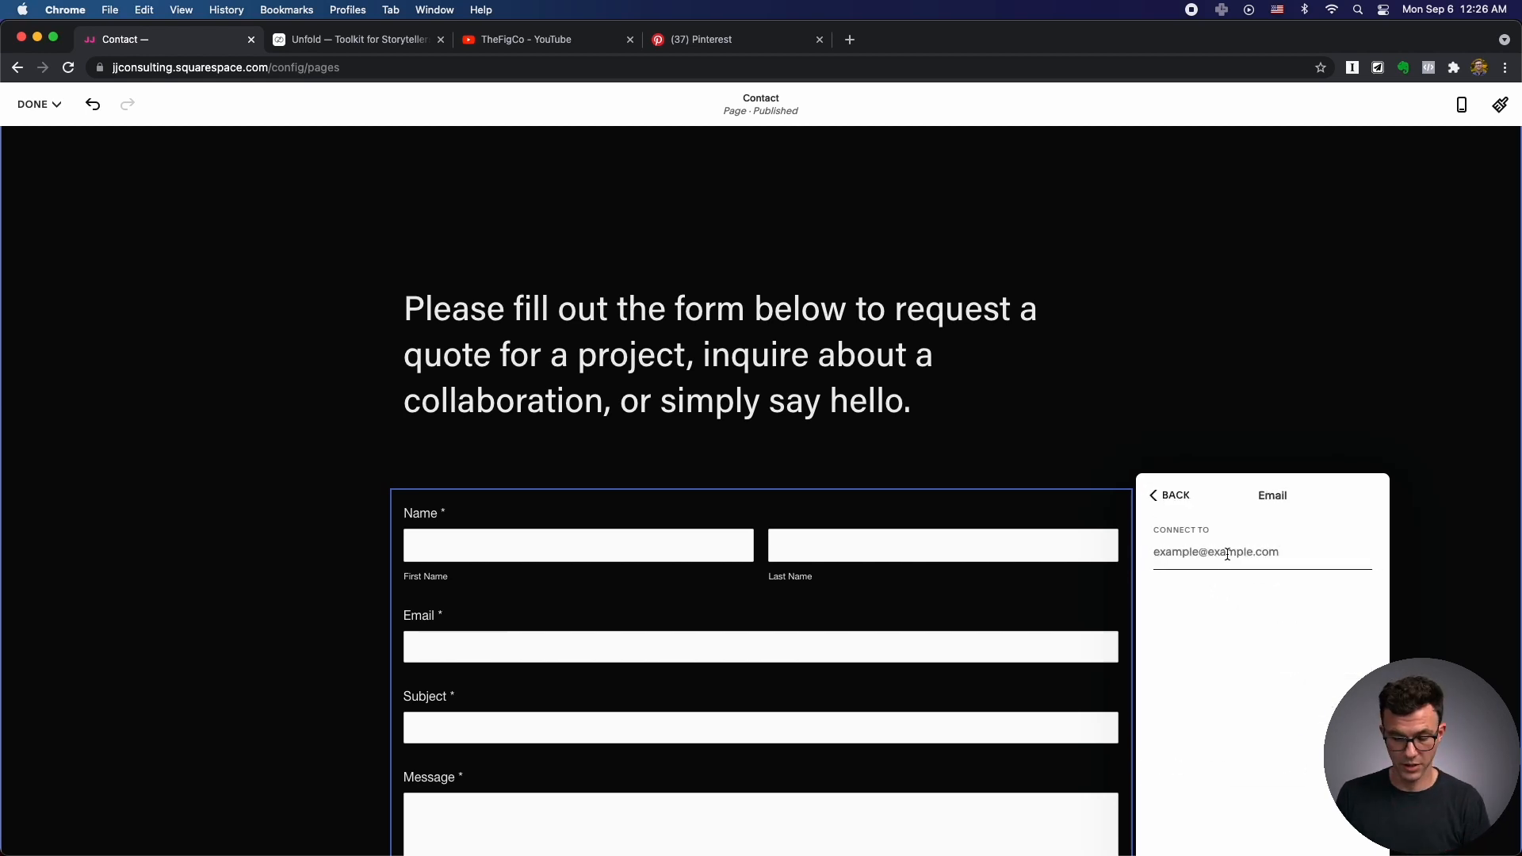
click(1227, 554)
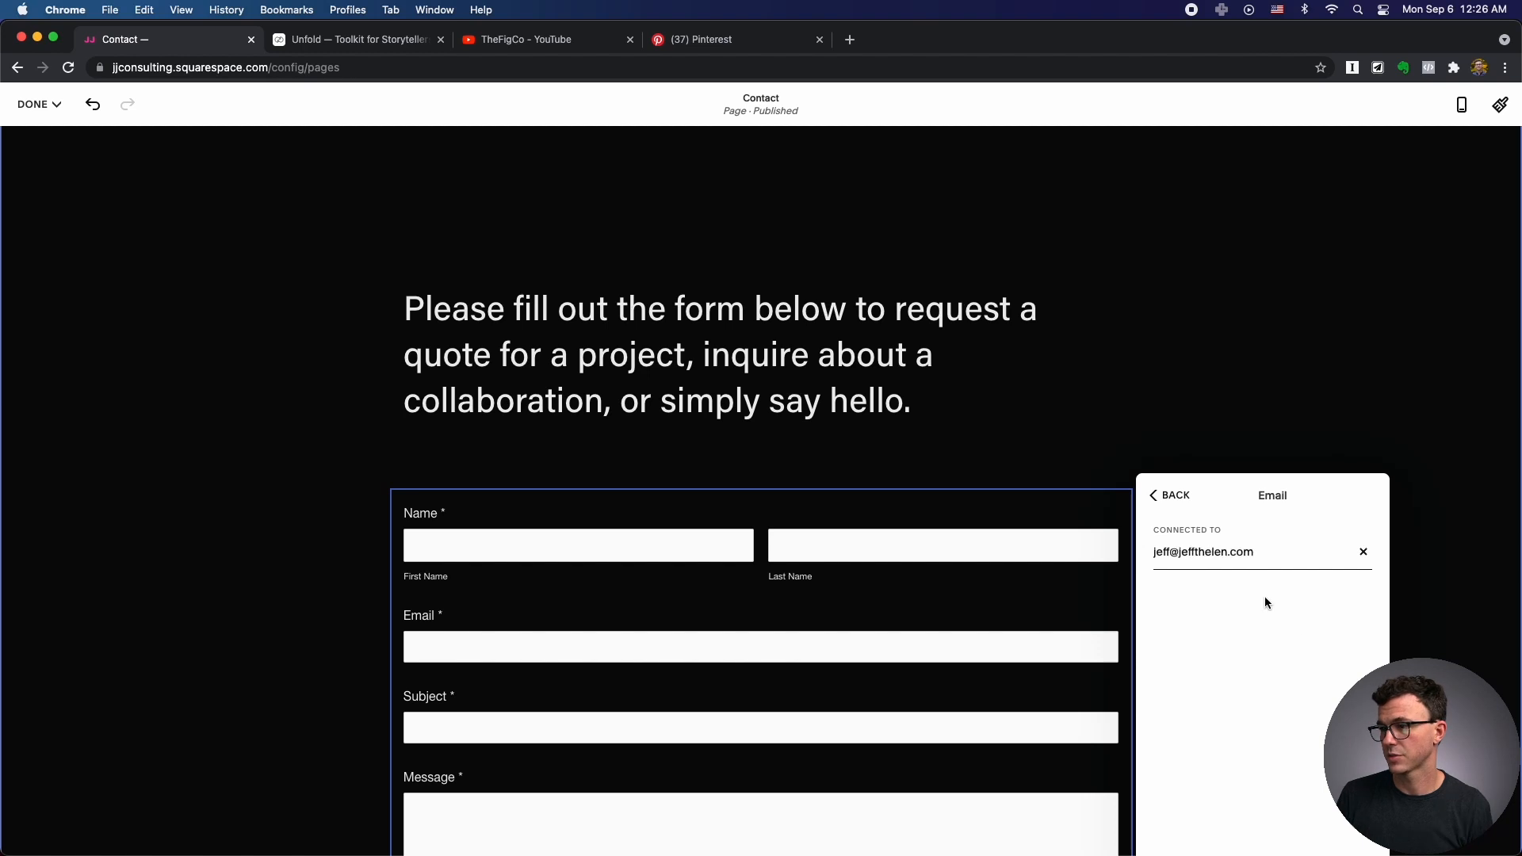
click(1172, 495)
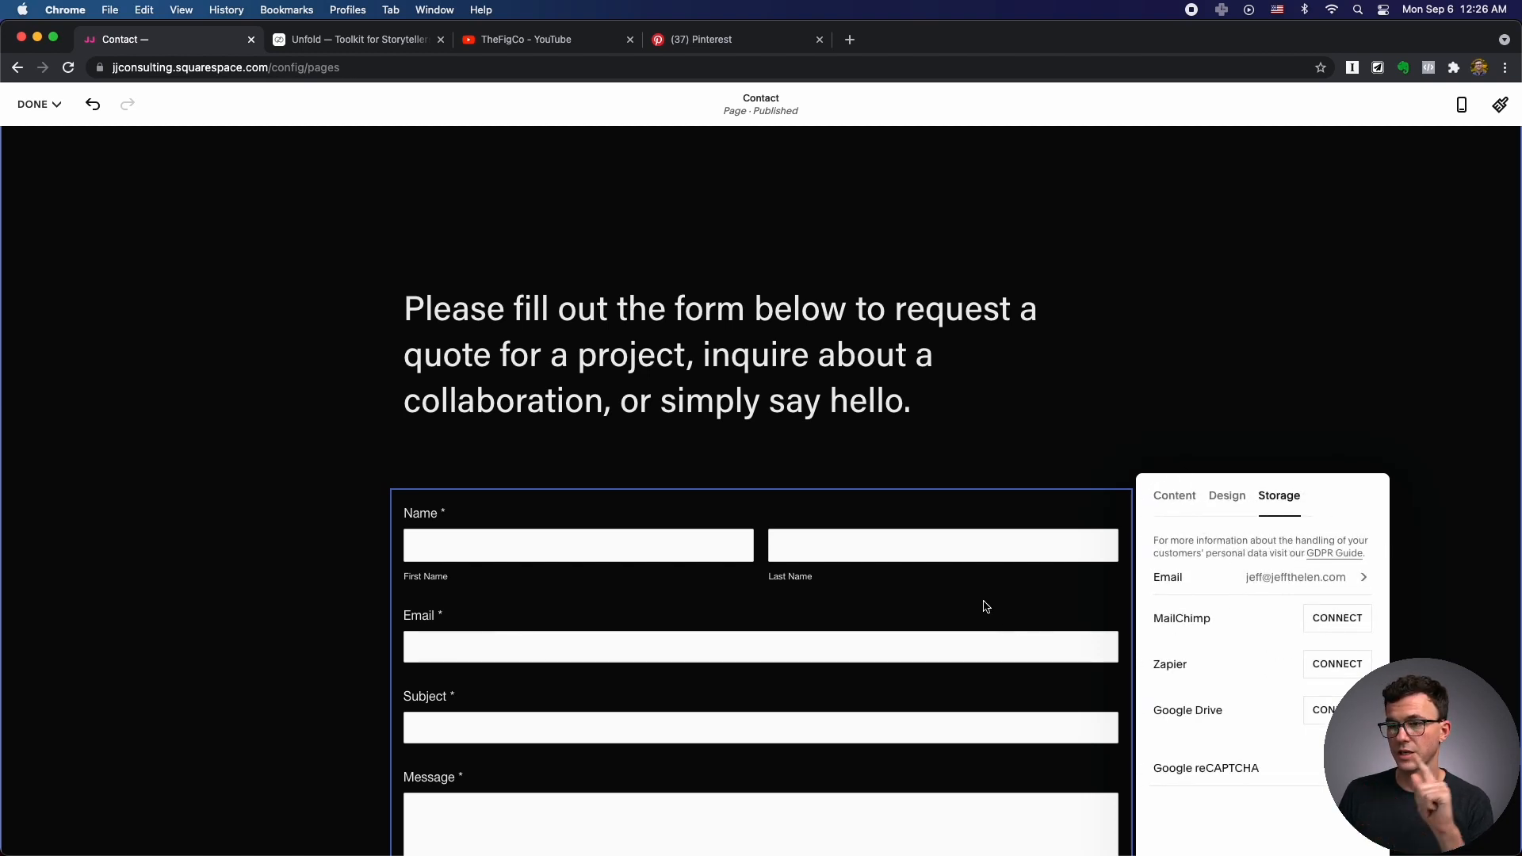
Save the Contact page edits and start adding a new Blog page.
scroll(985, 606, down, 2)
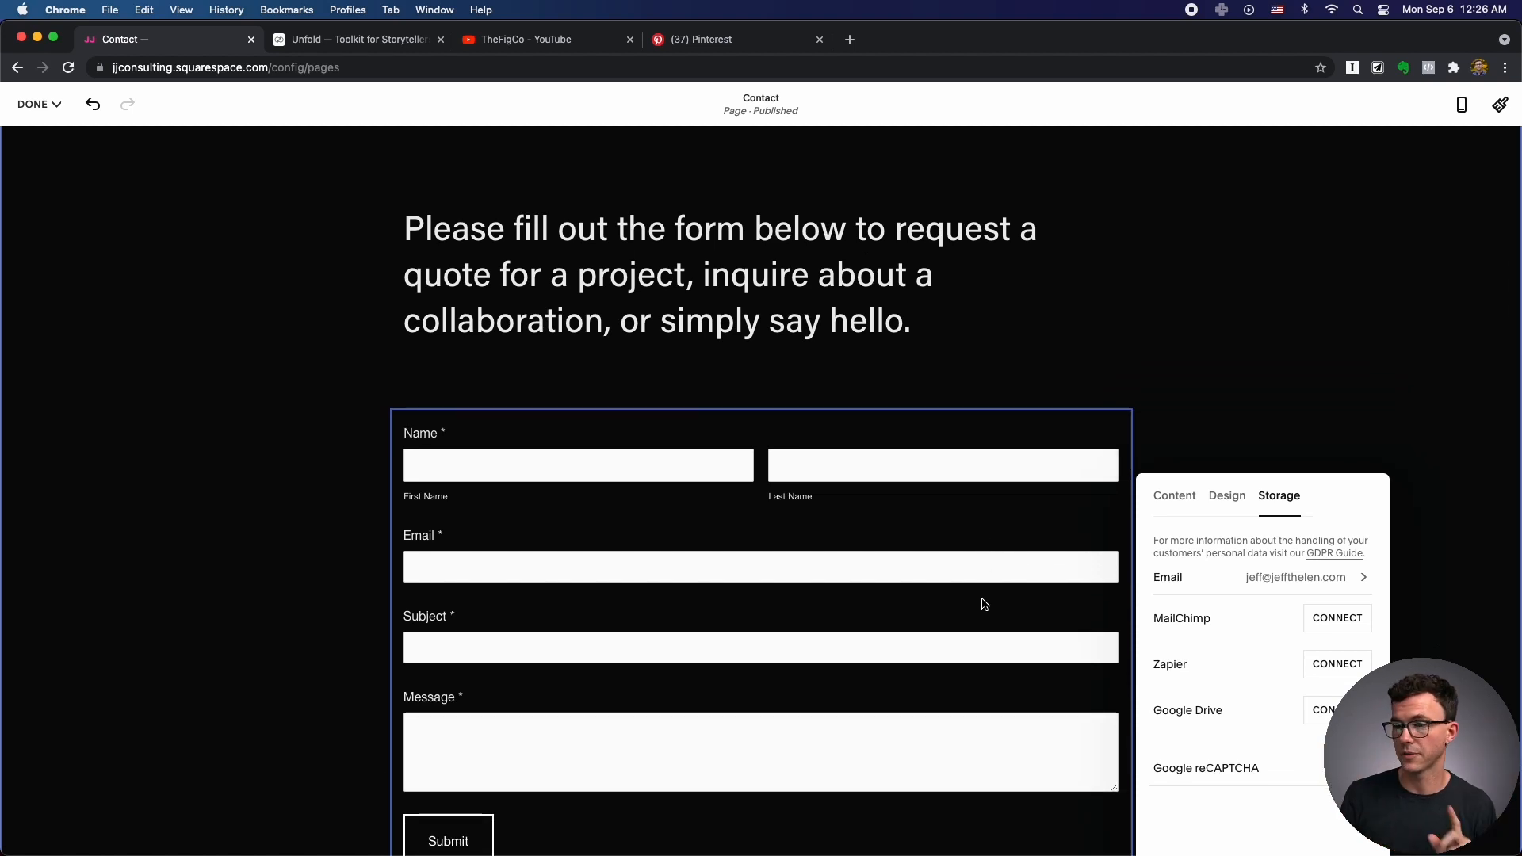
click(32, 104)
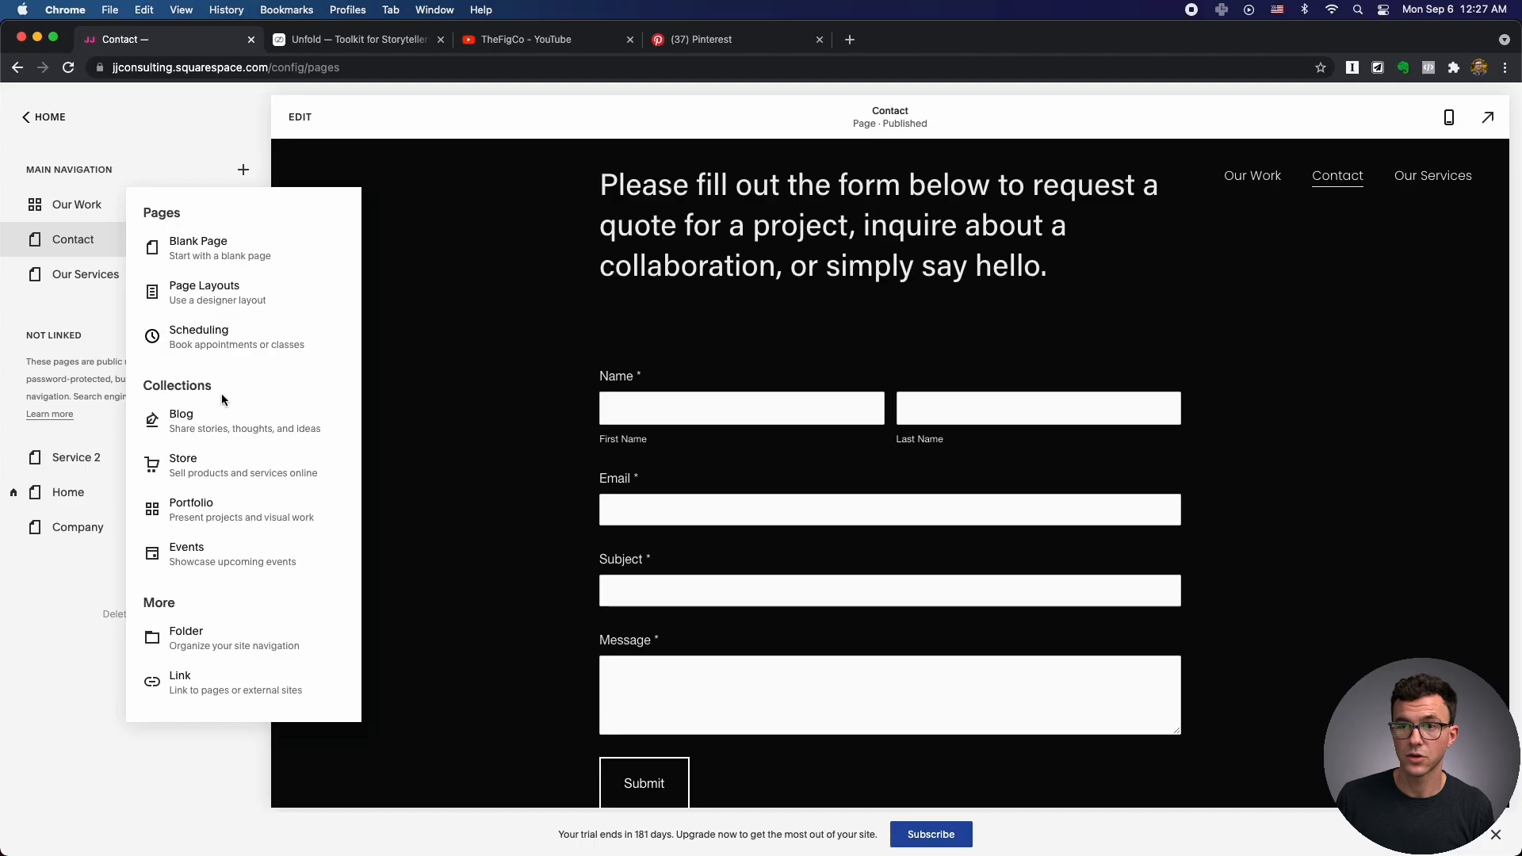
click(219, 419)
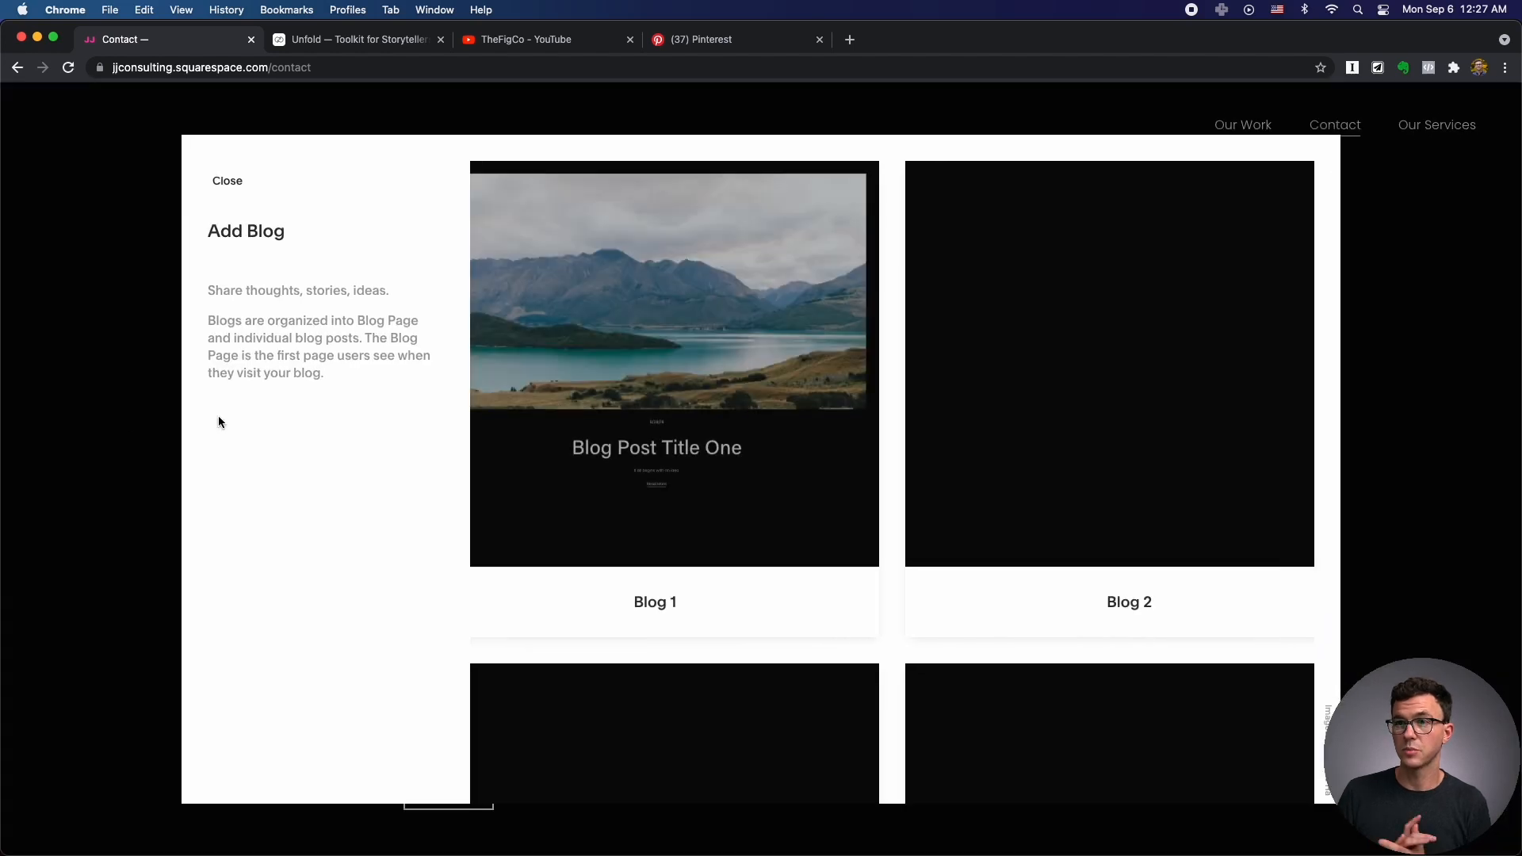
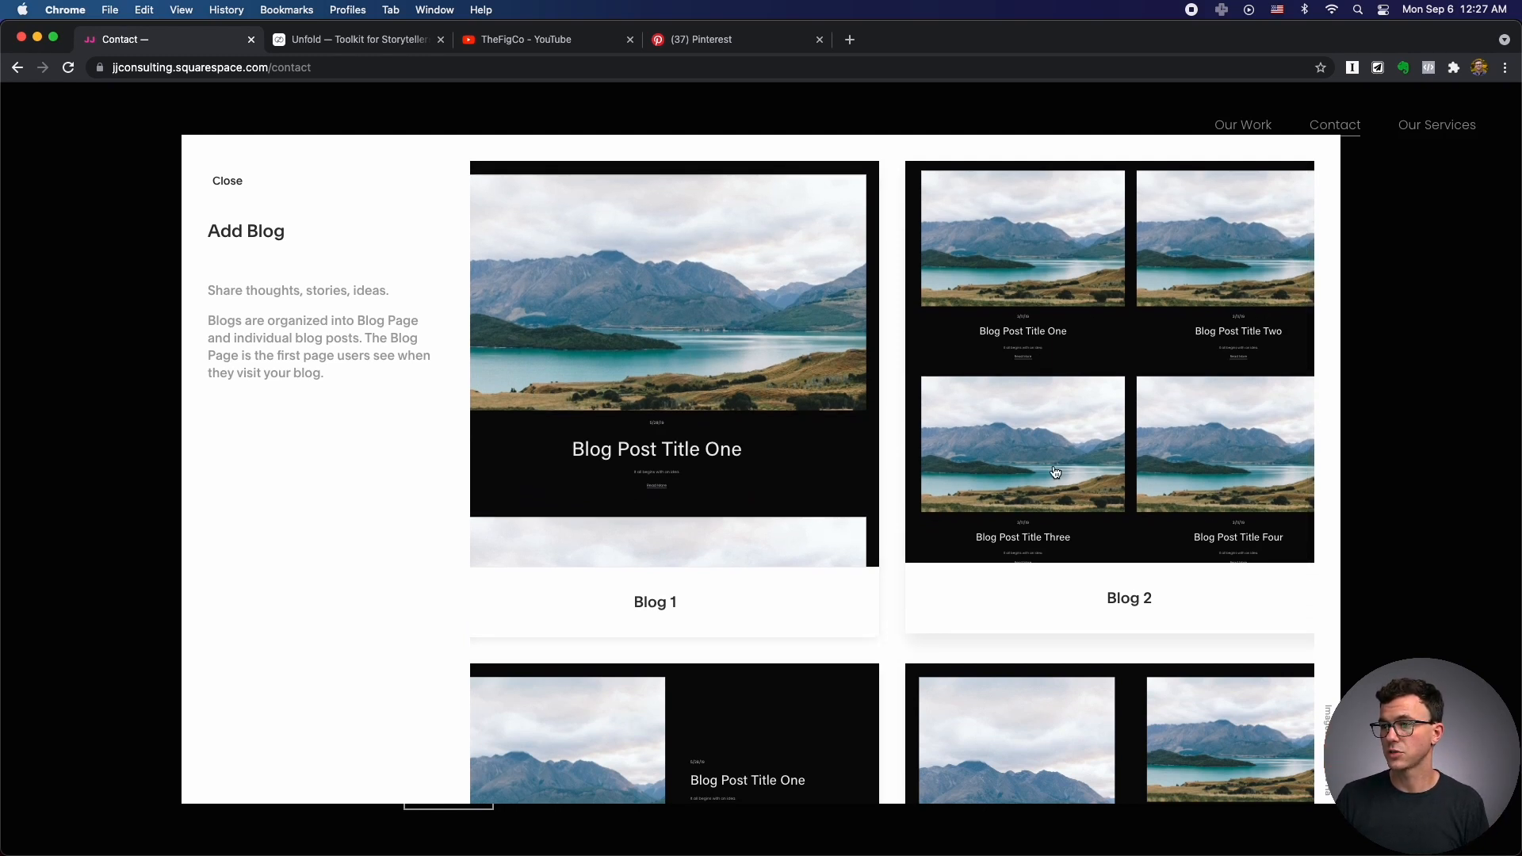
Add a blog page with the Blog 3 layout and rename it to Blog.
scroll(1154, 438, down, 3)
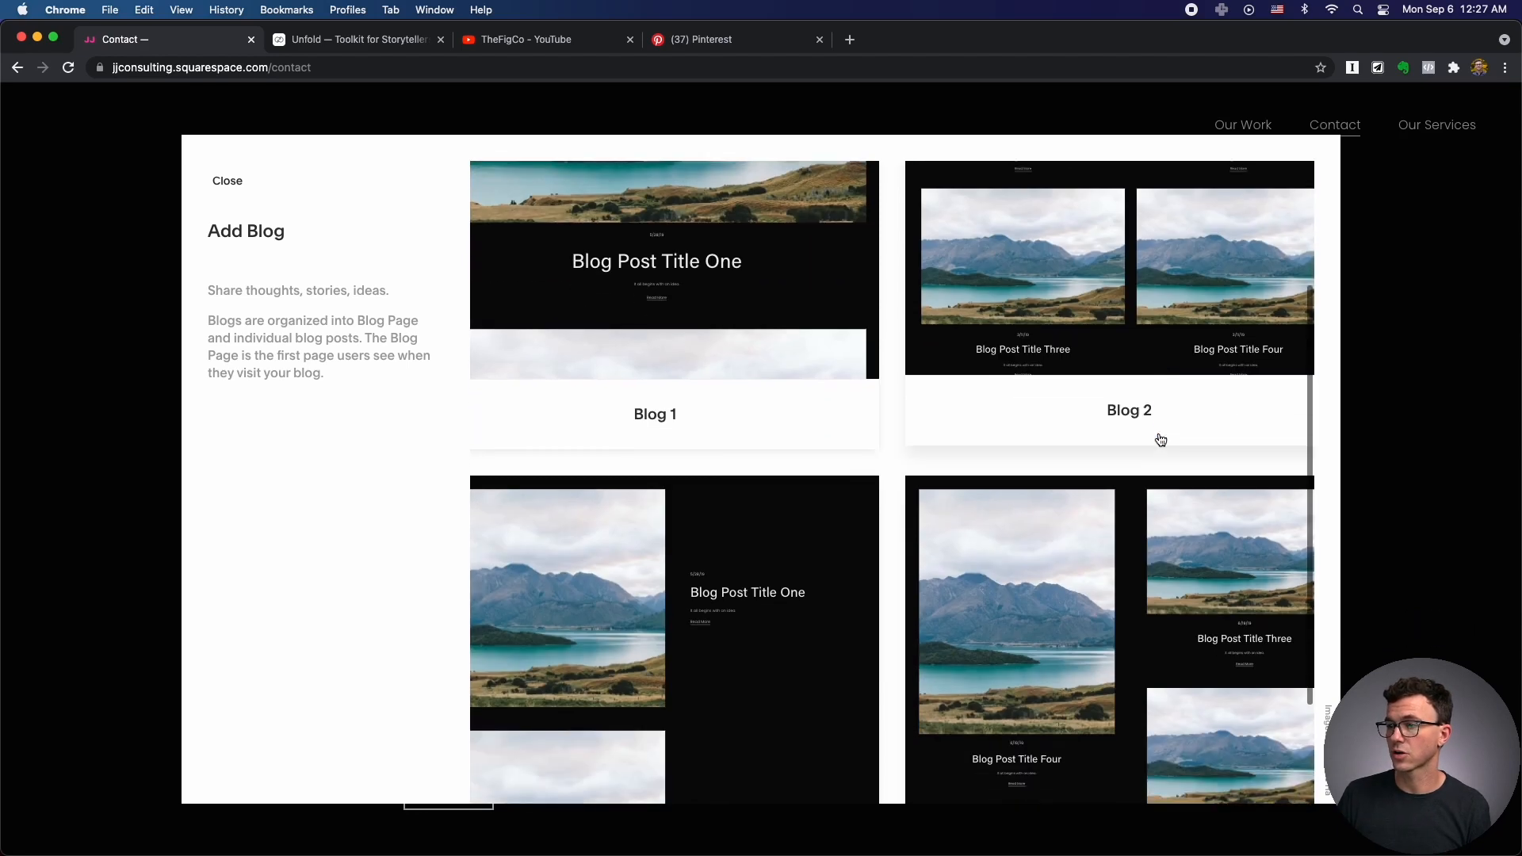
scroll(1160, 439, down, 2)
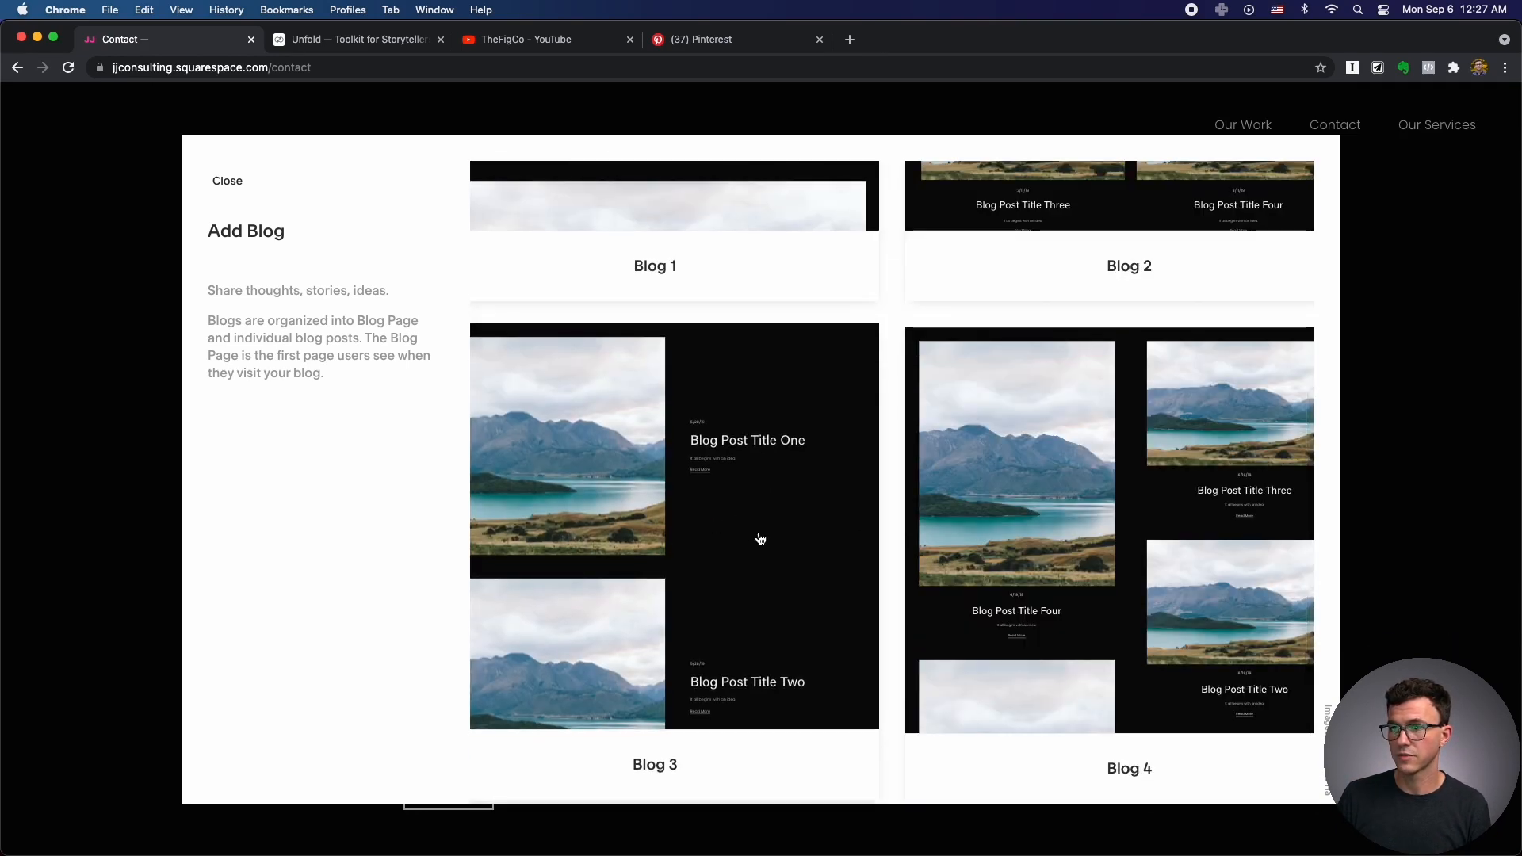
click(730, 526)
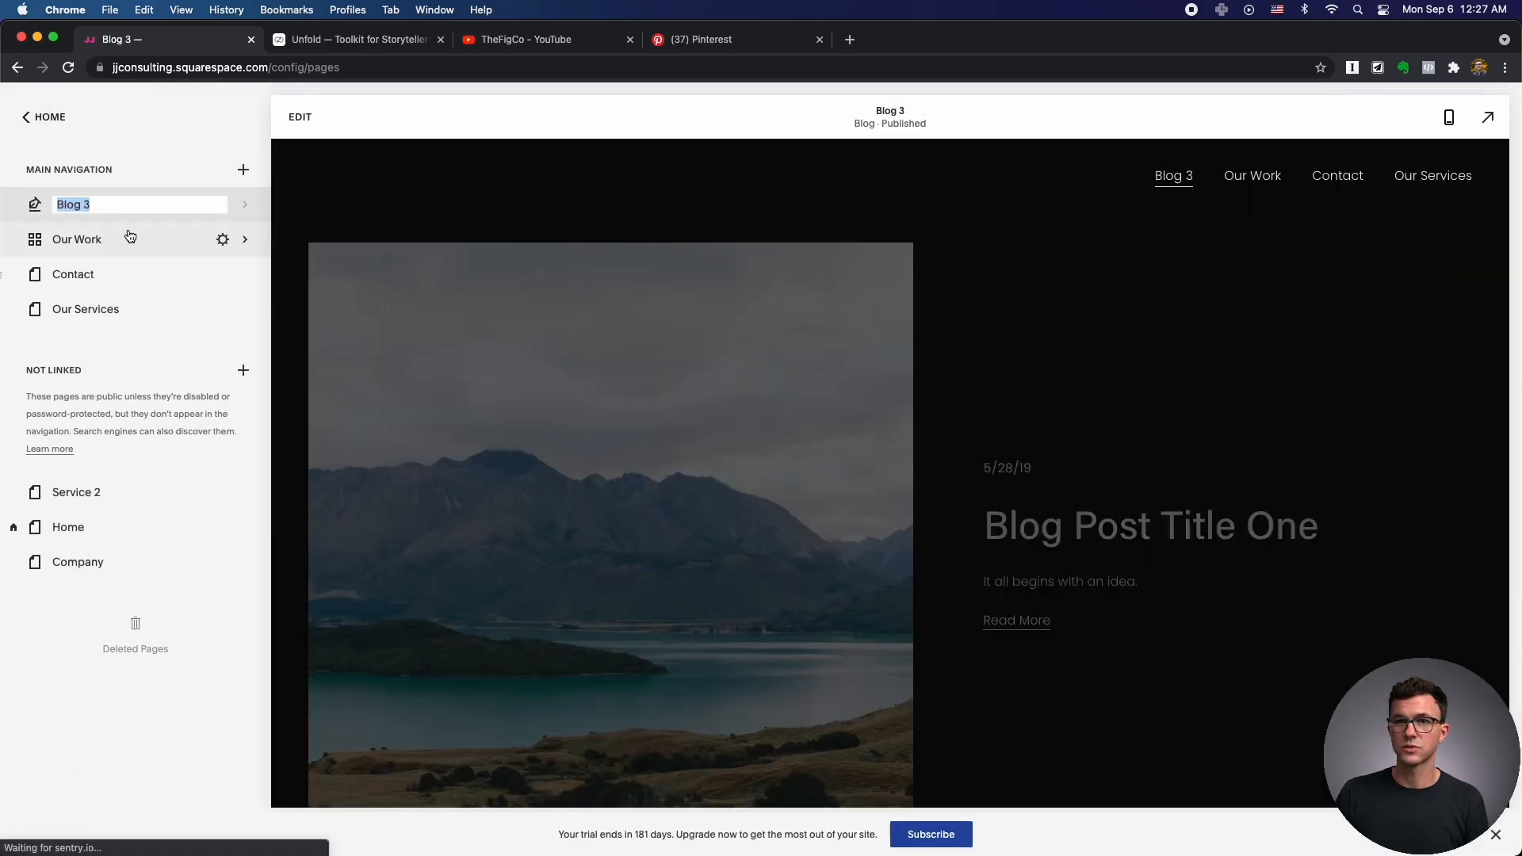
click(138, 203)
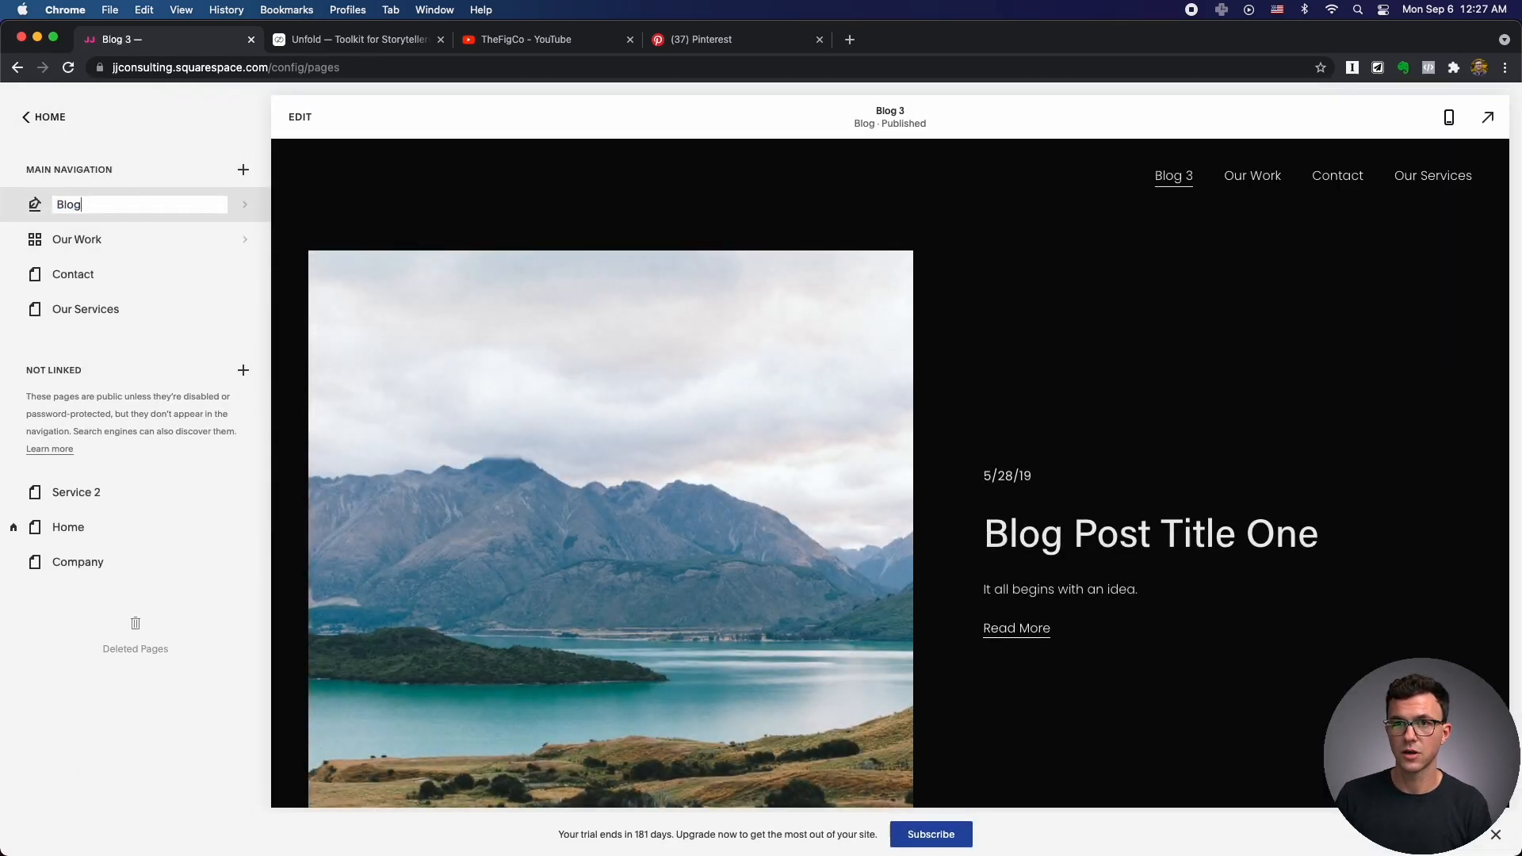
key(Return)
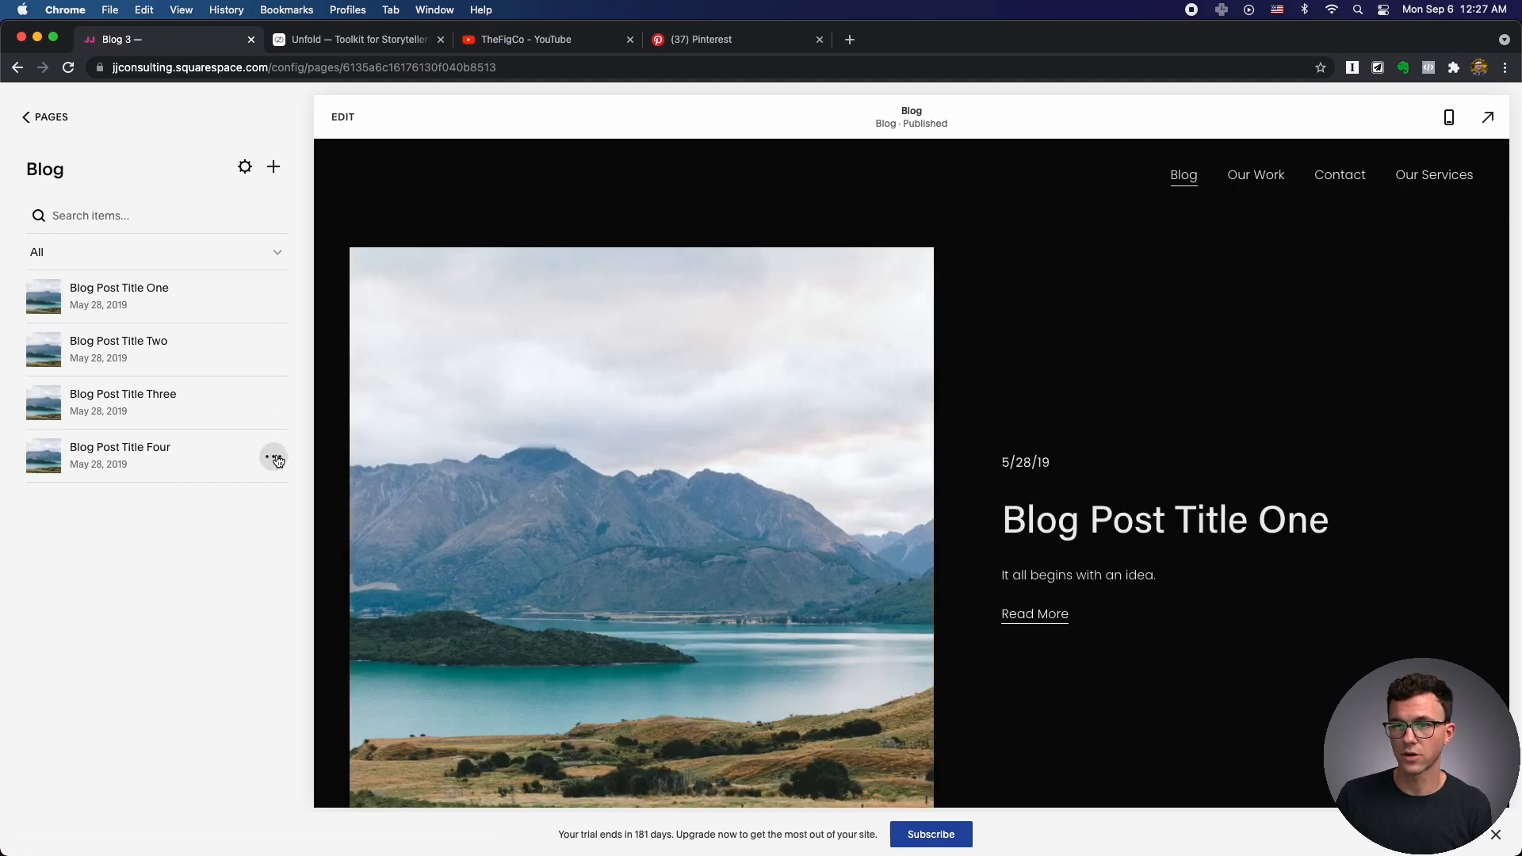
Delete the four sample blog posts and start a new blank post.
click(277, 459)
click(262, 559)
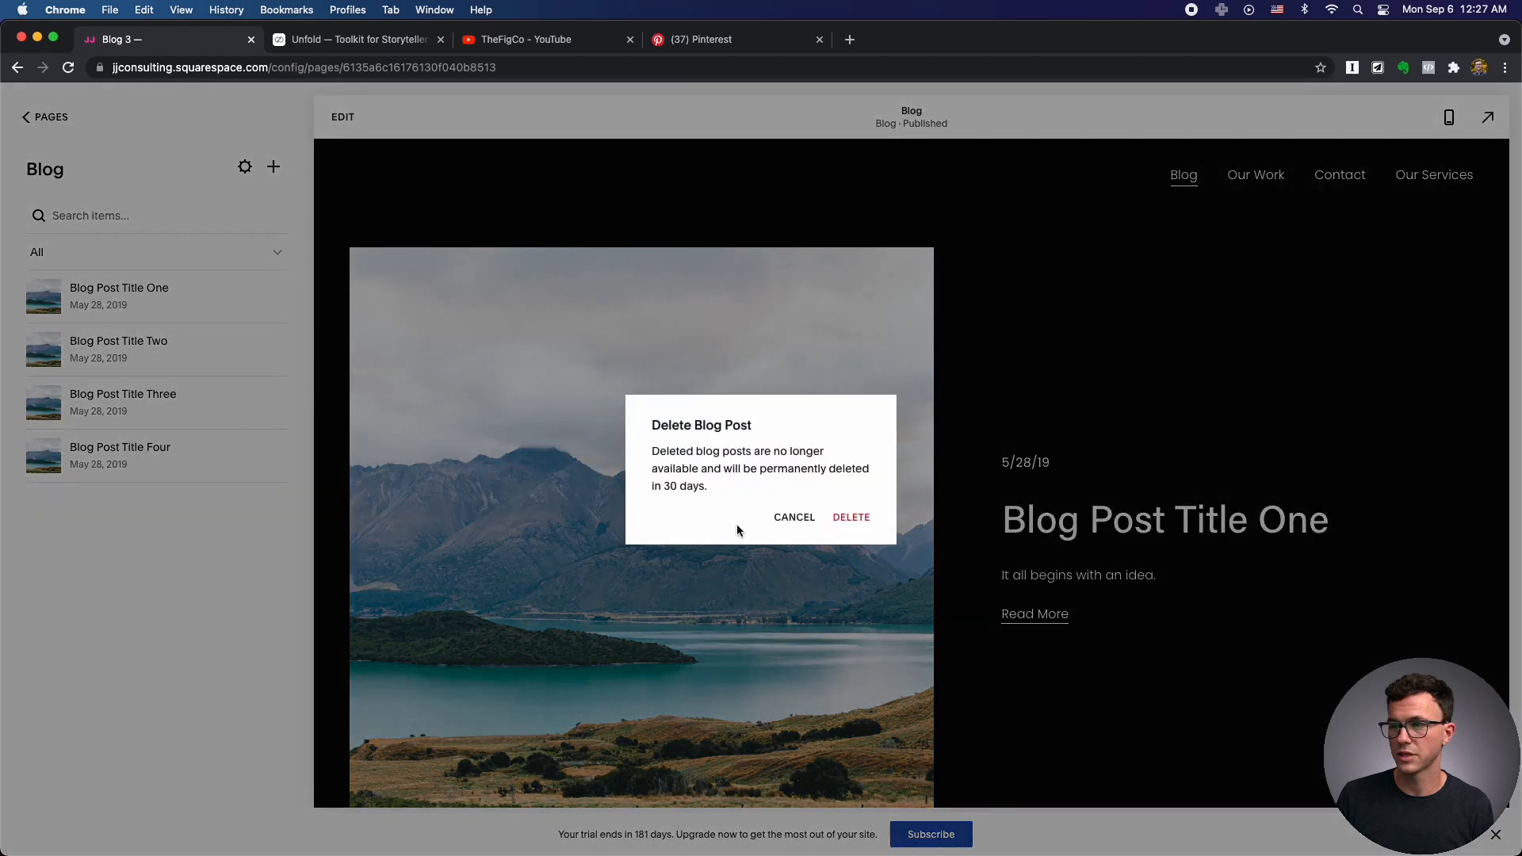
click(850, 518)
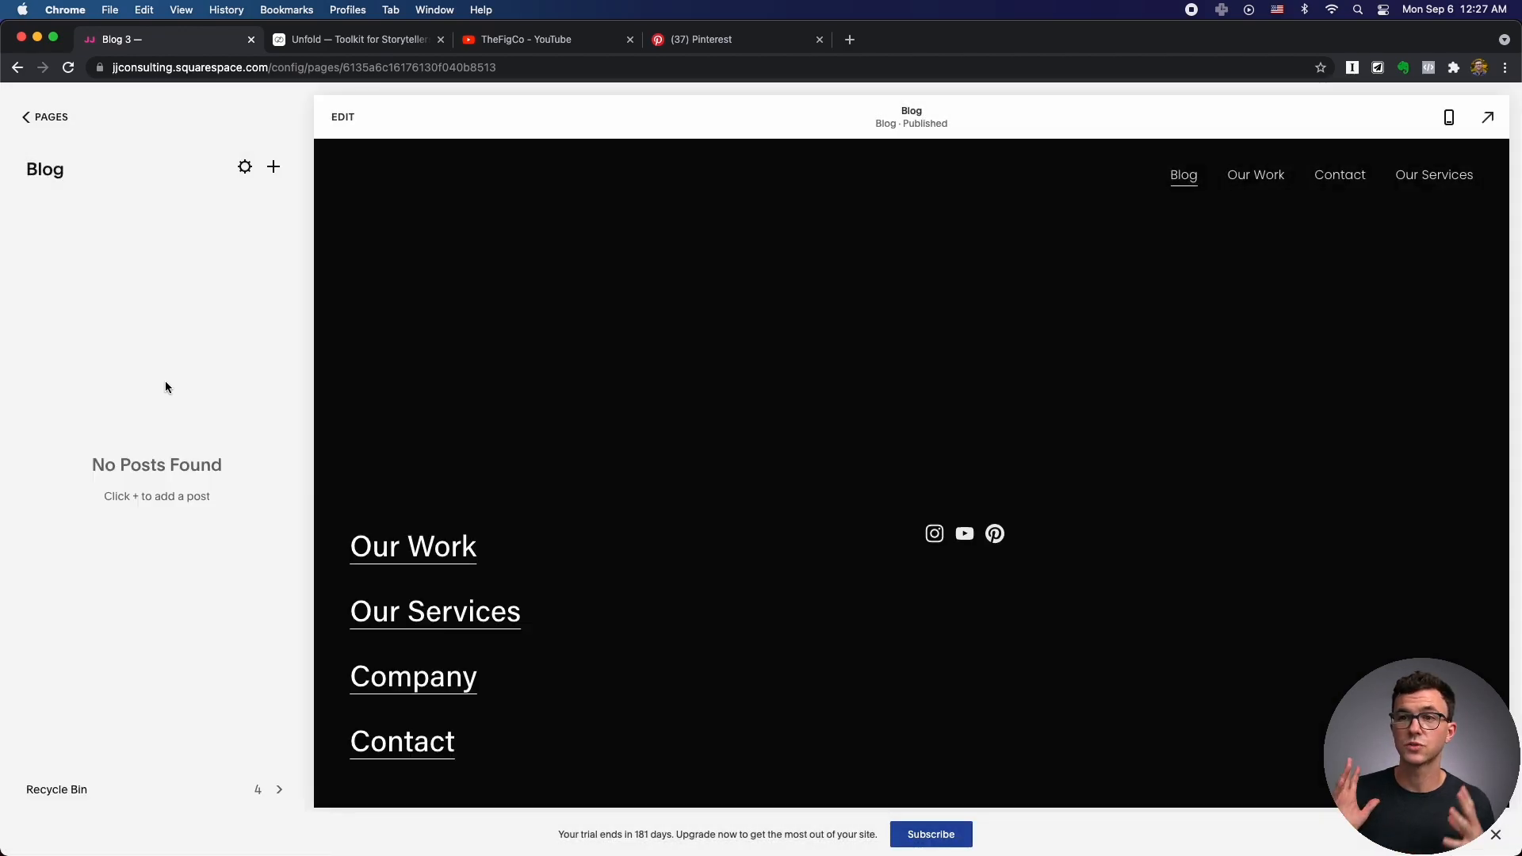
click(273, 167)
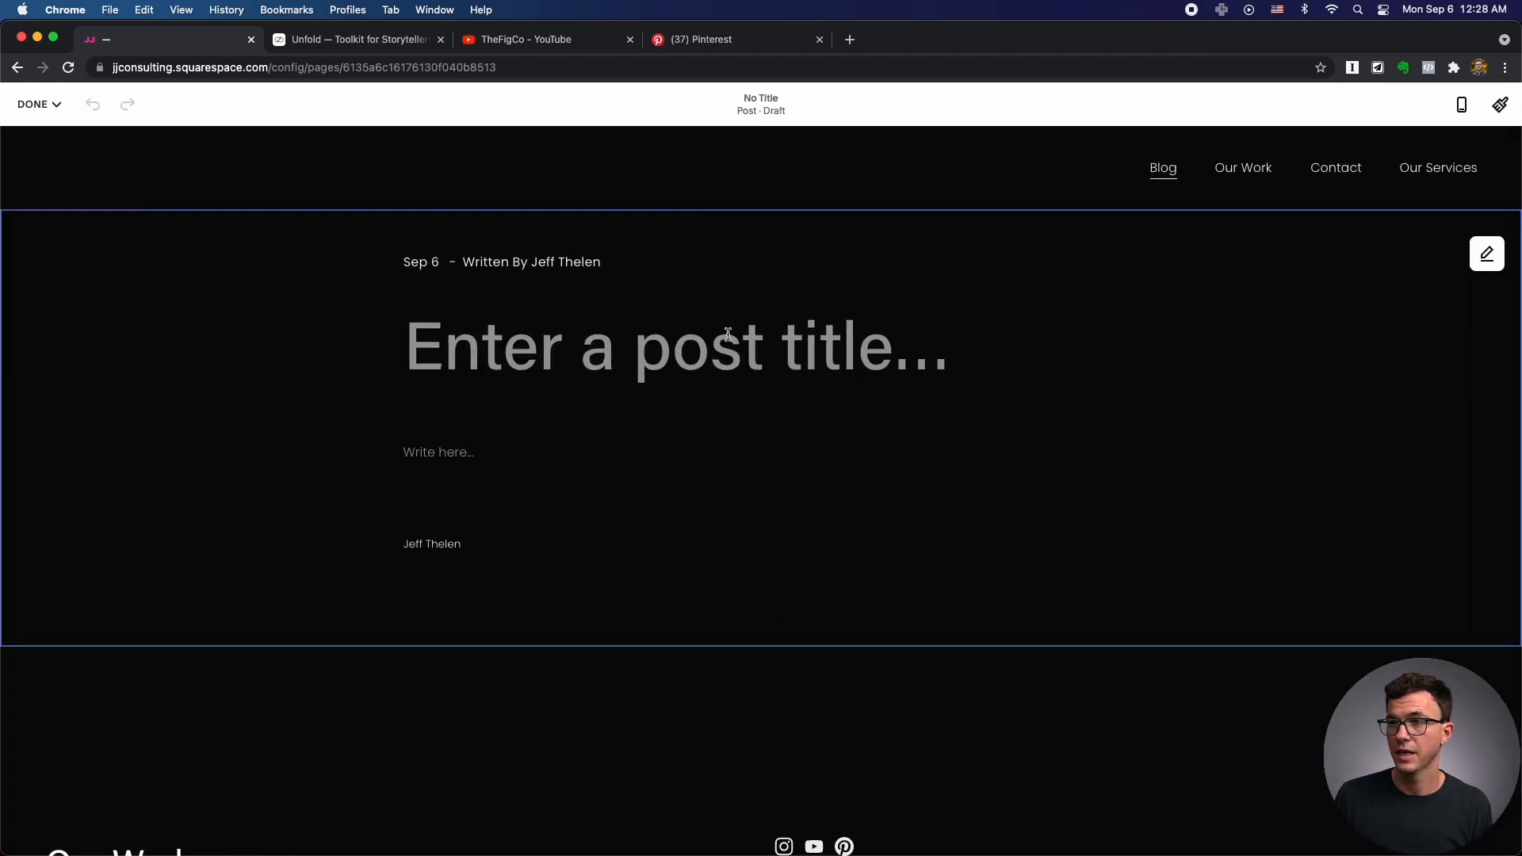
Title the post 'Here's my first blog post' with body text 'There will be really good content here'.
click(728, 334)
text(Here's m)
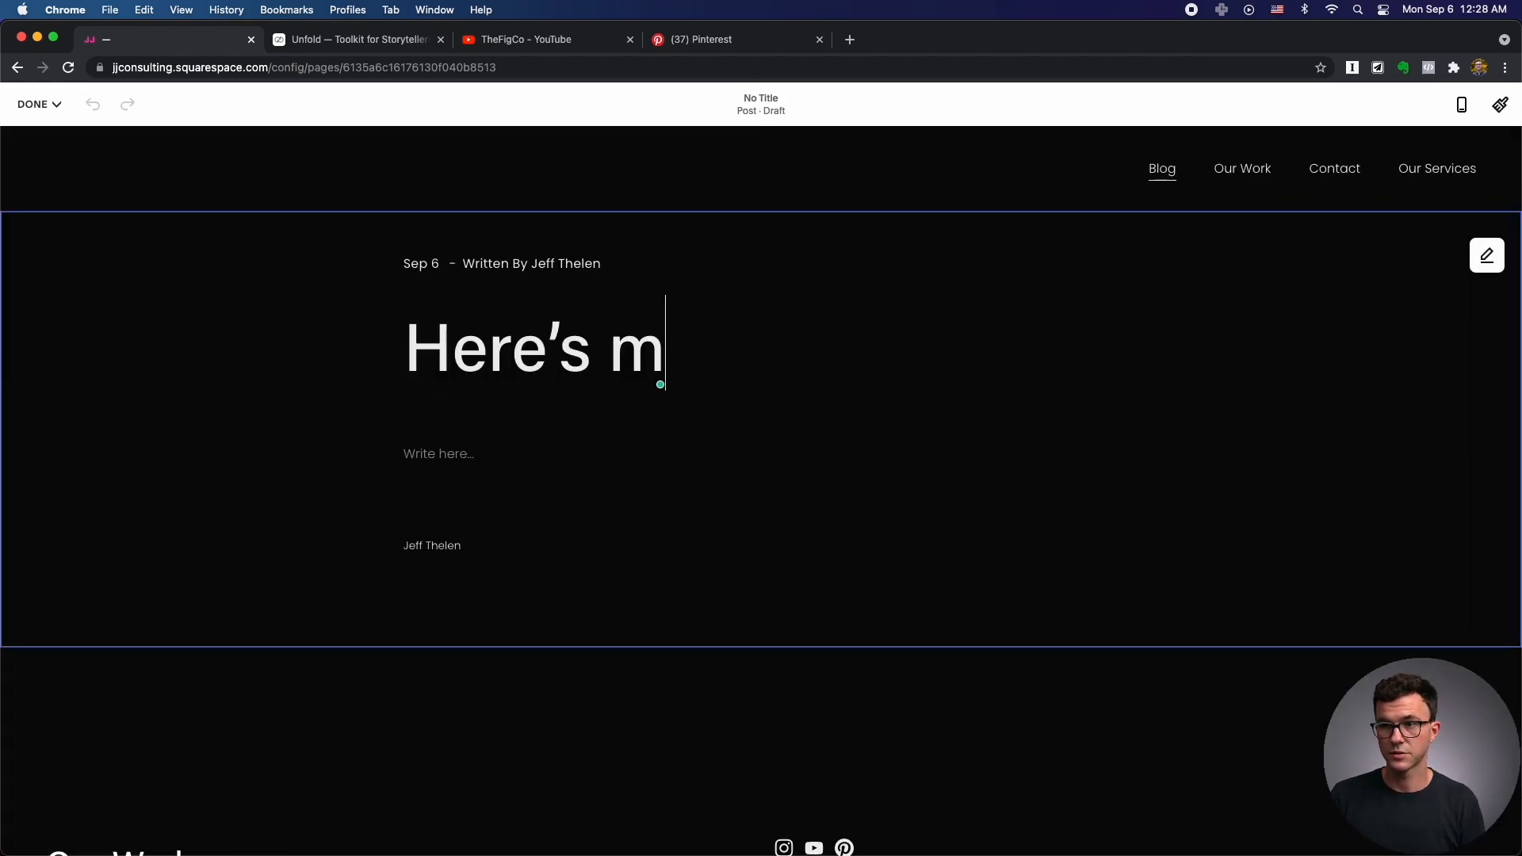
text(y first blog post)
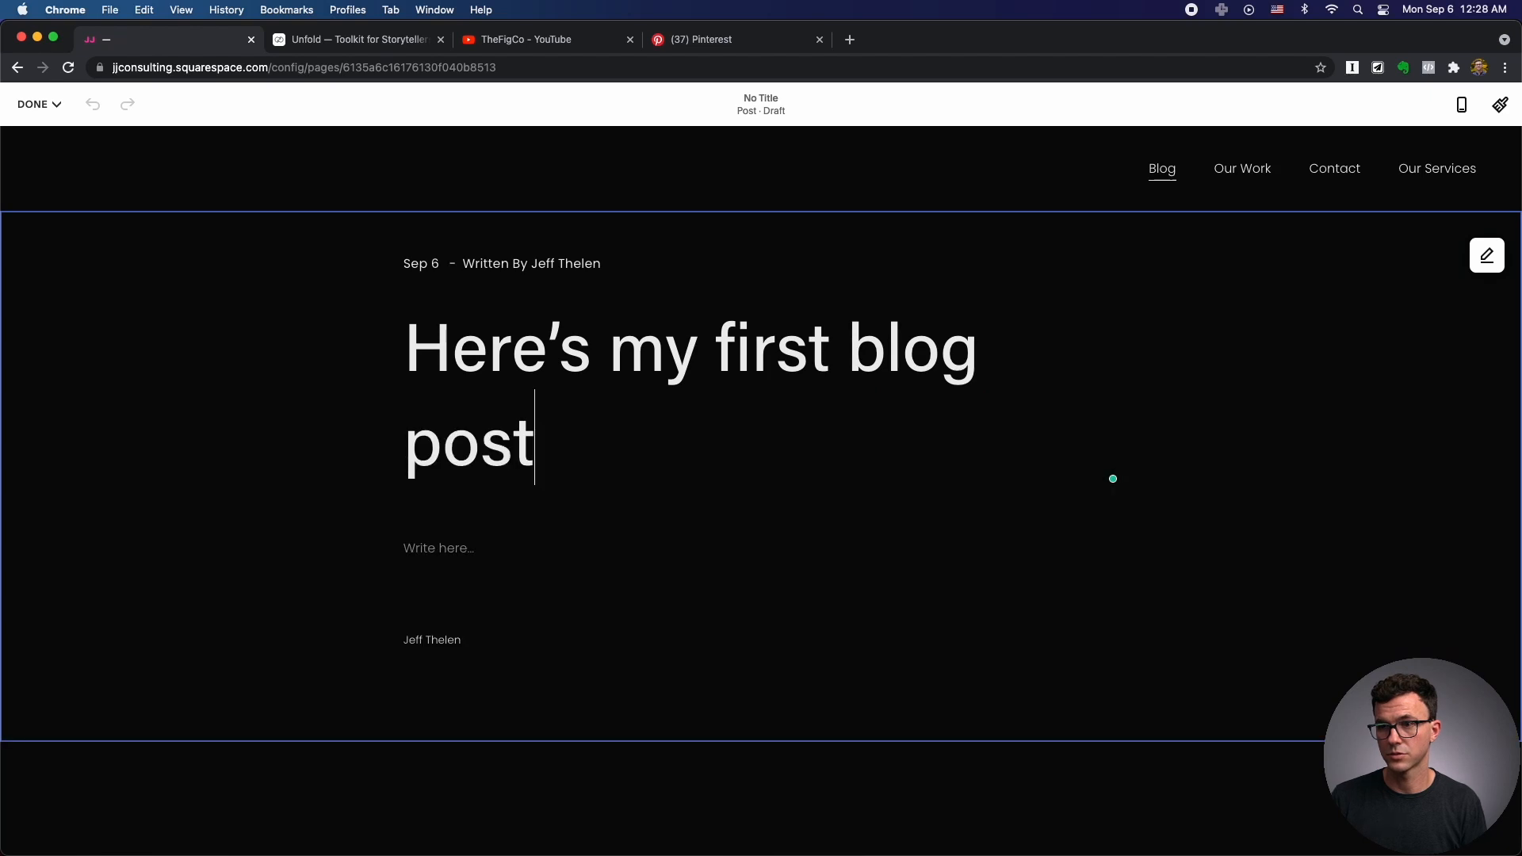
click(444, 547)
text(There will be really)
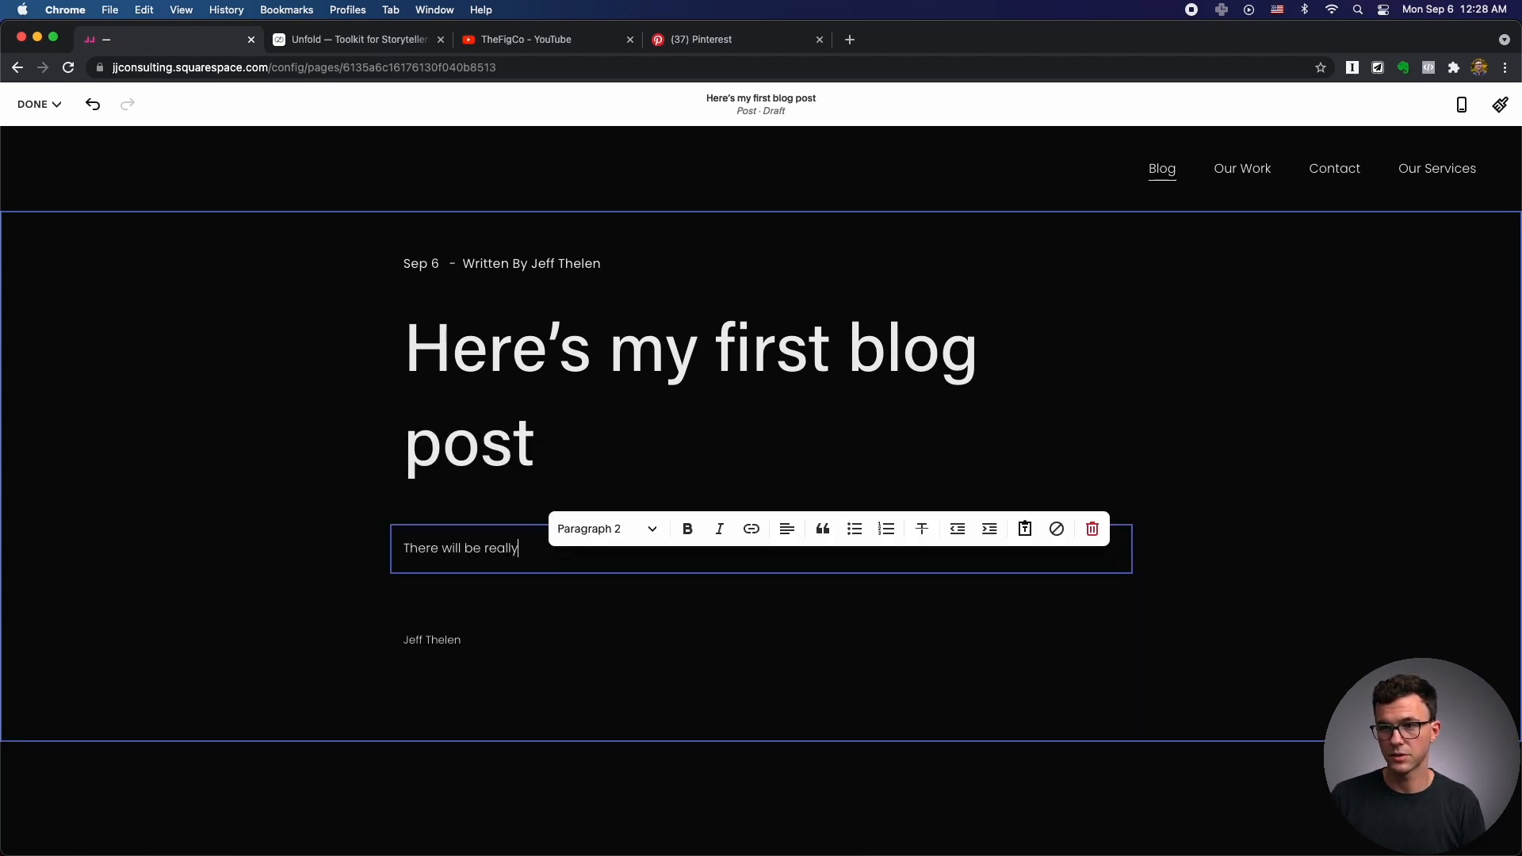
text( good content here)
key(Return)
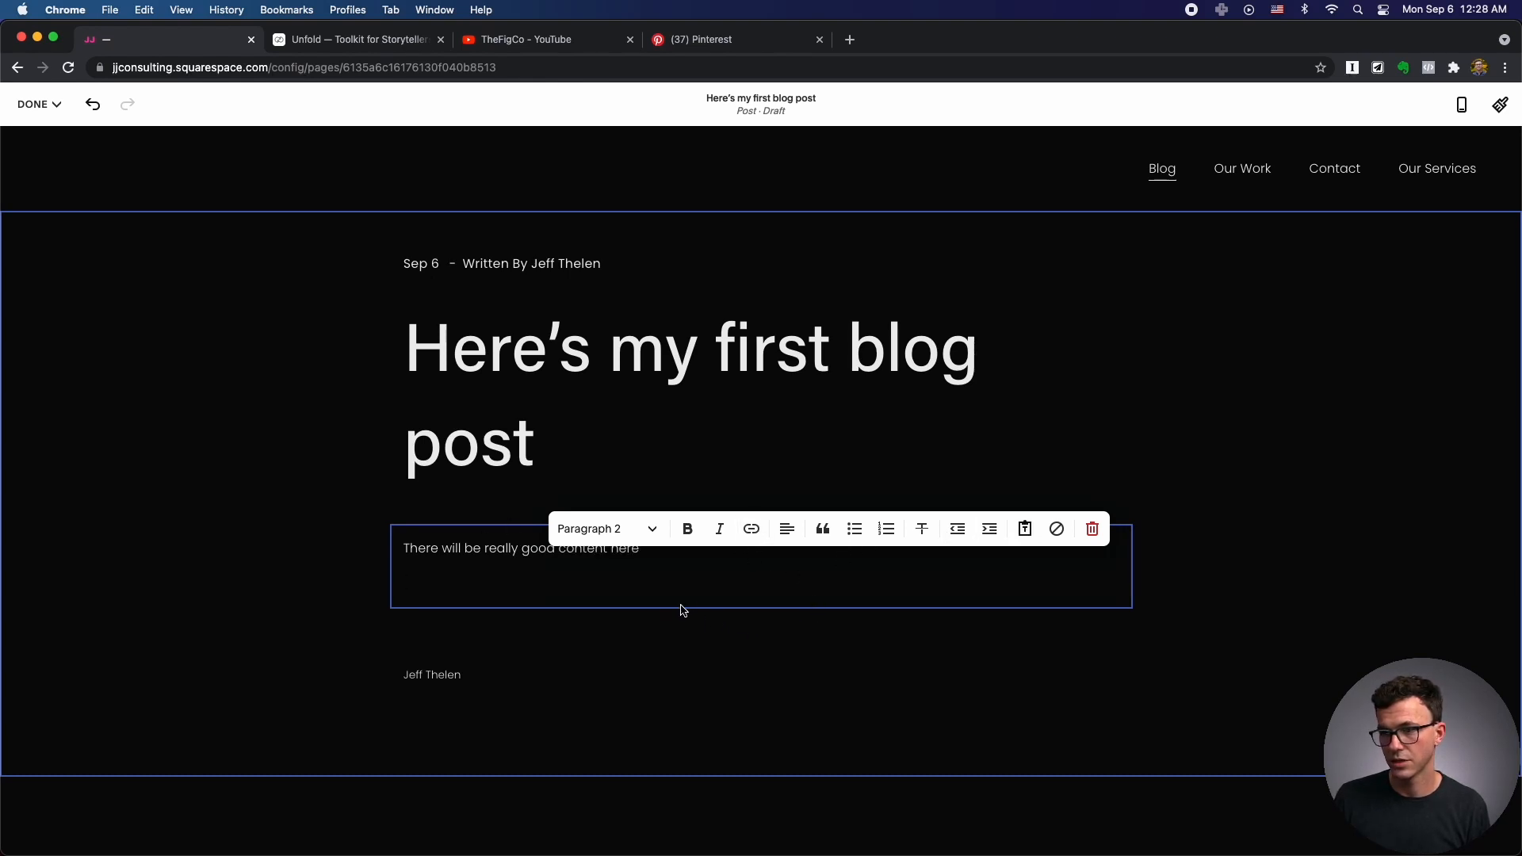
click(656, 631)
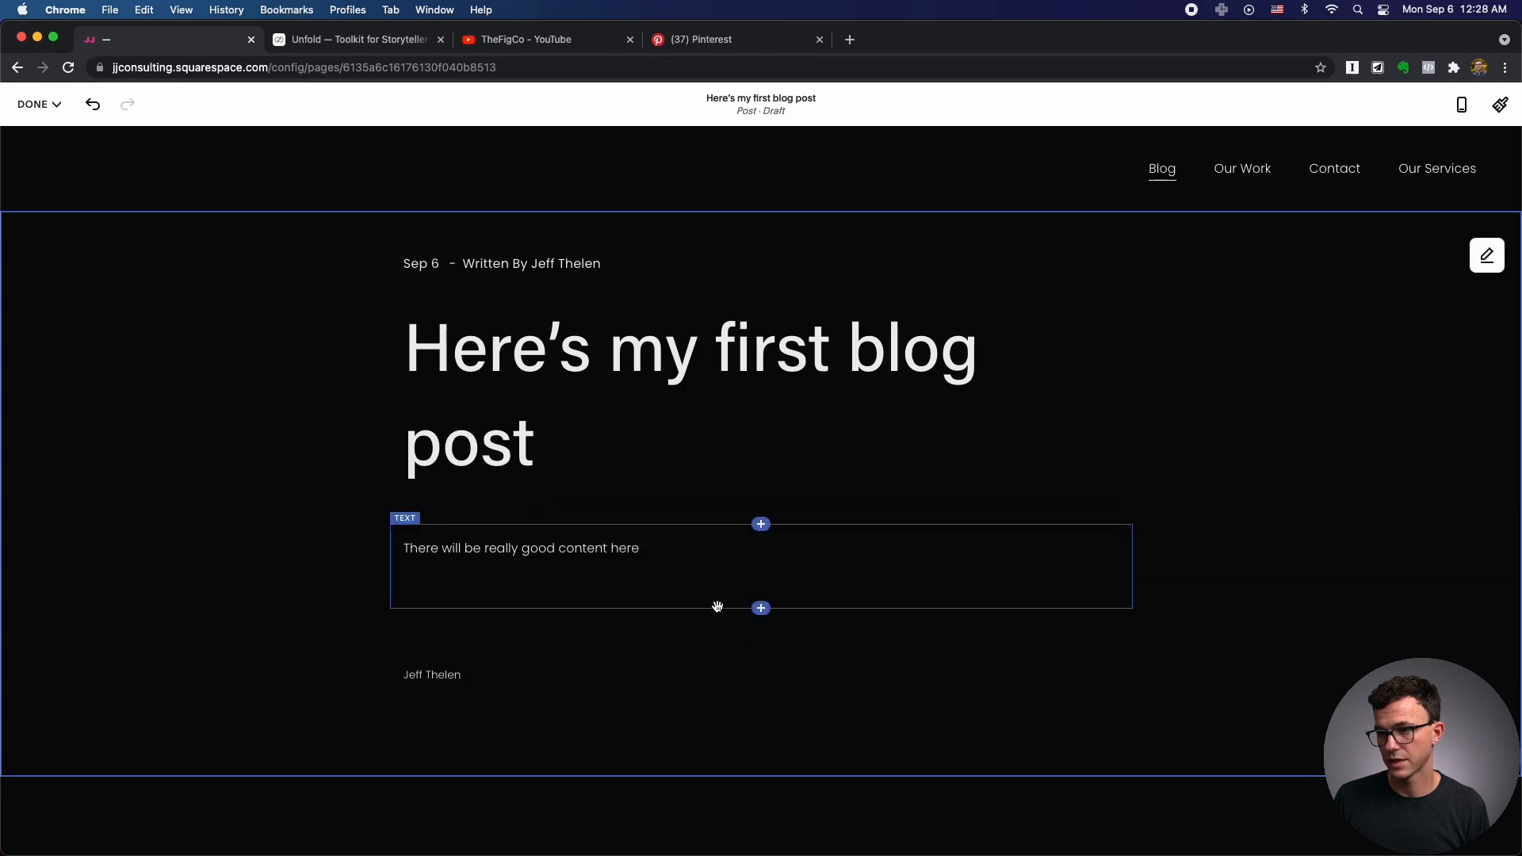
Insert an image block below the text with the photo pexels-fox-1595385.jpg.
click(761, 610)
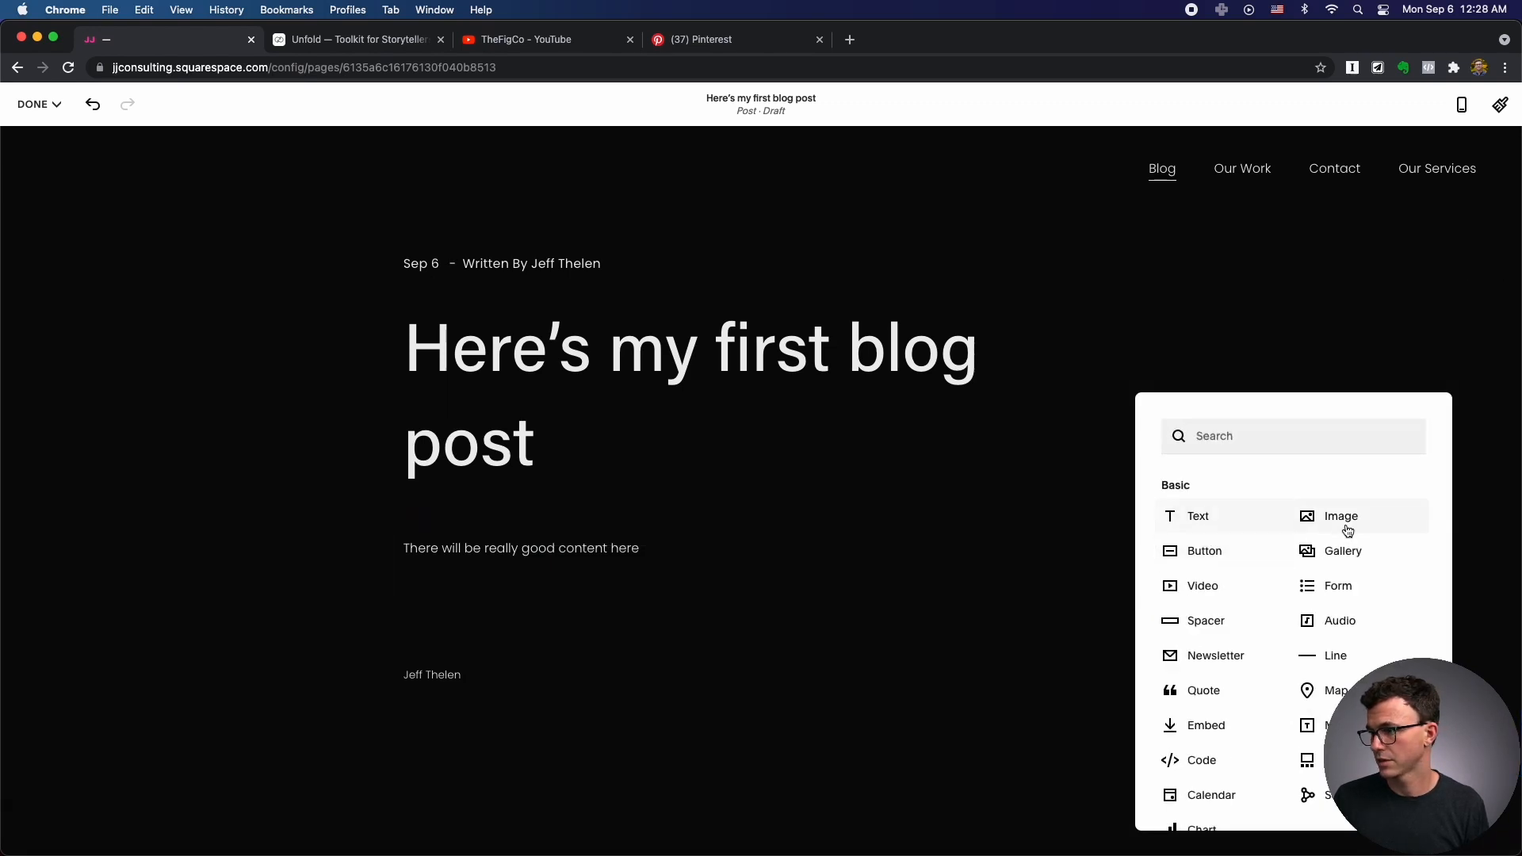
click(1339, 520)
click(1231, 582)
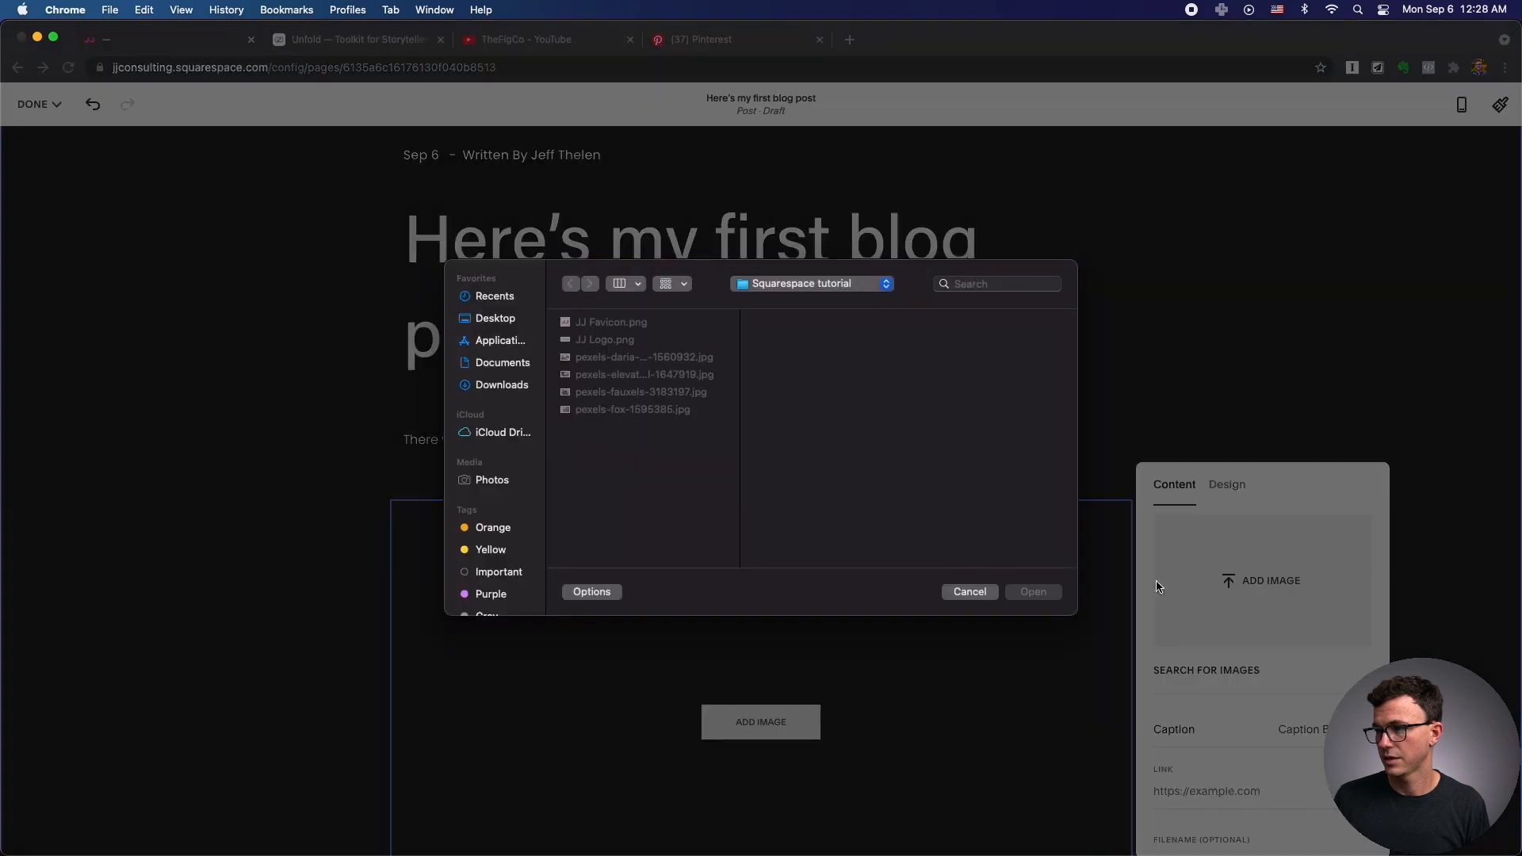
click(606, 411)
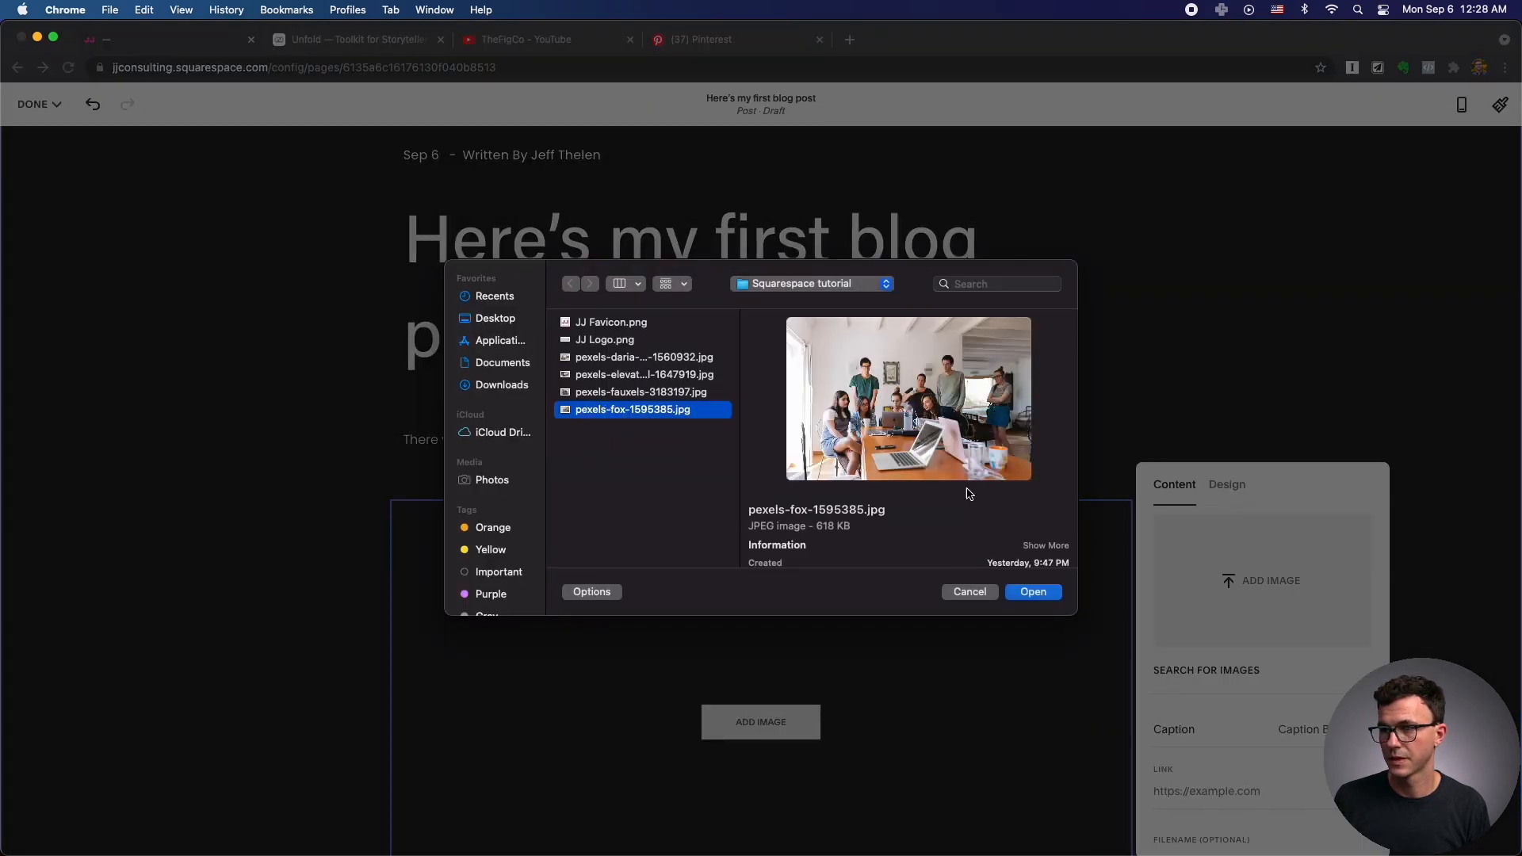
click(1018, 597)
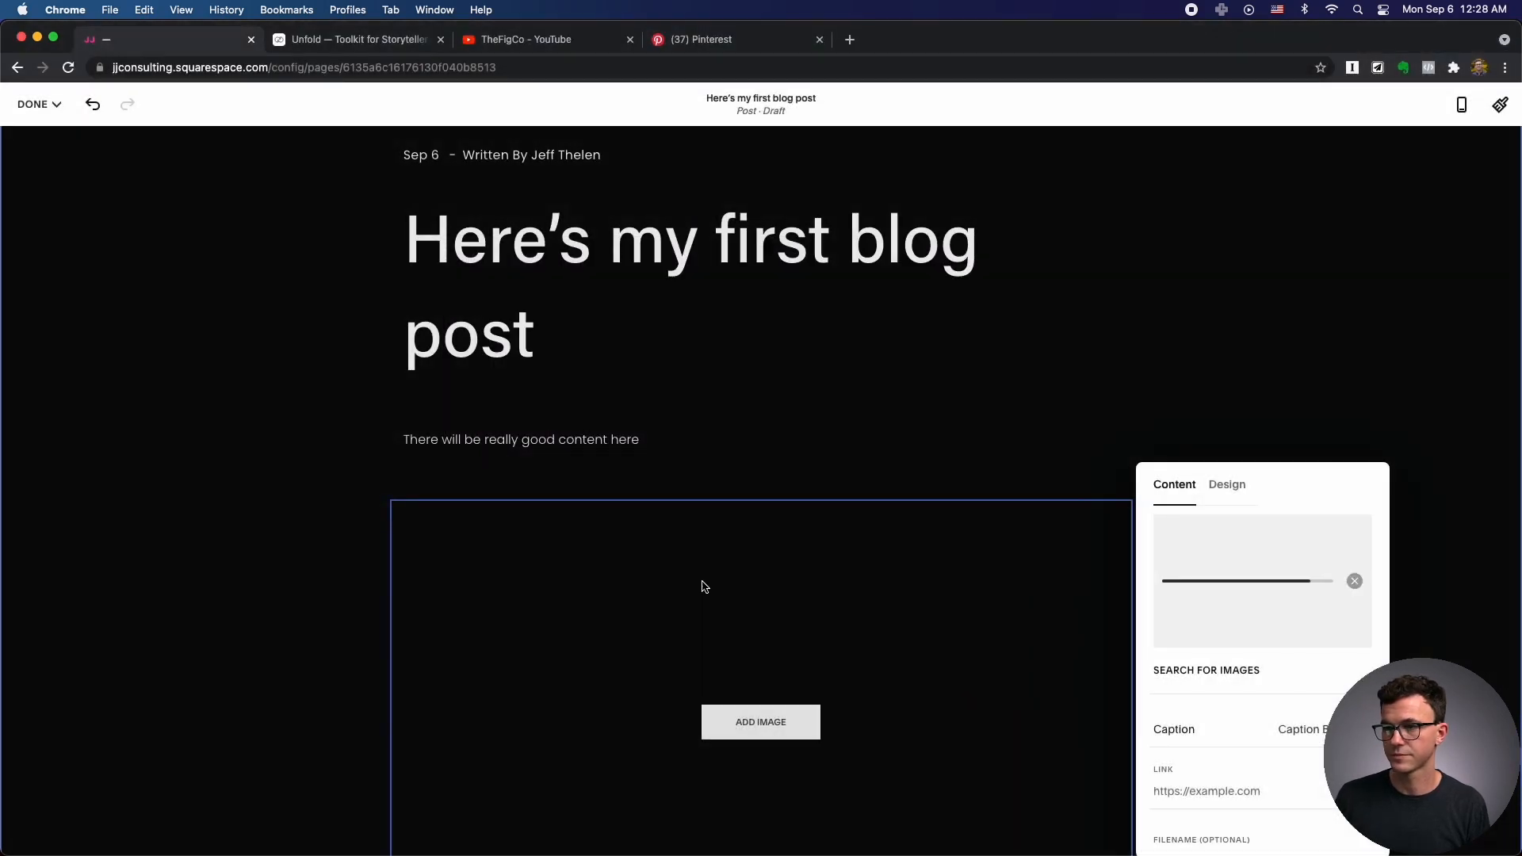
click(35, 104)
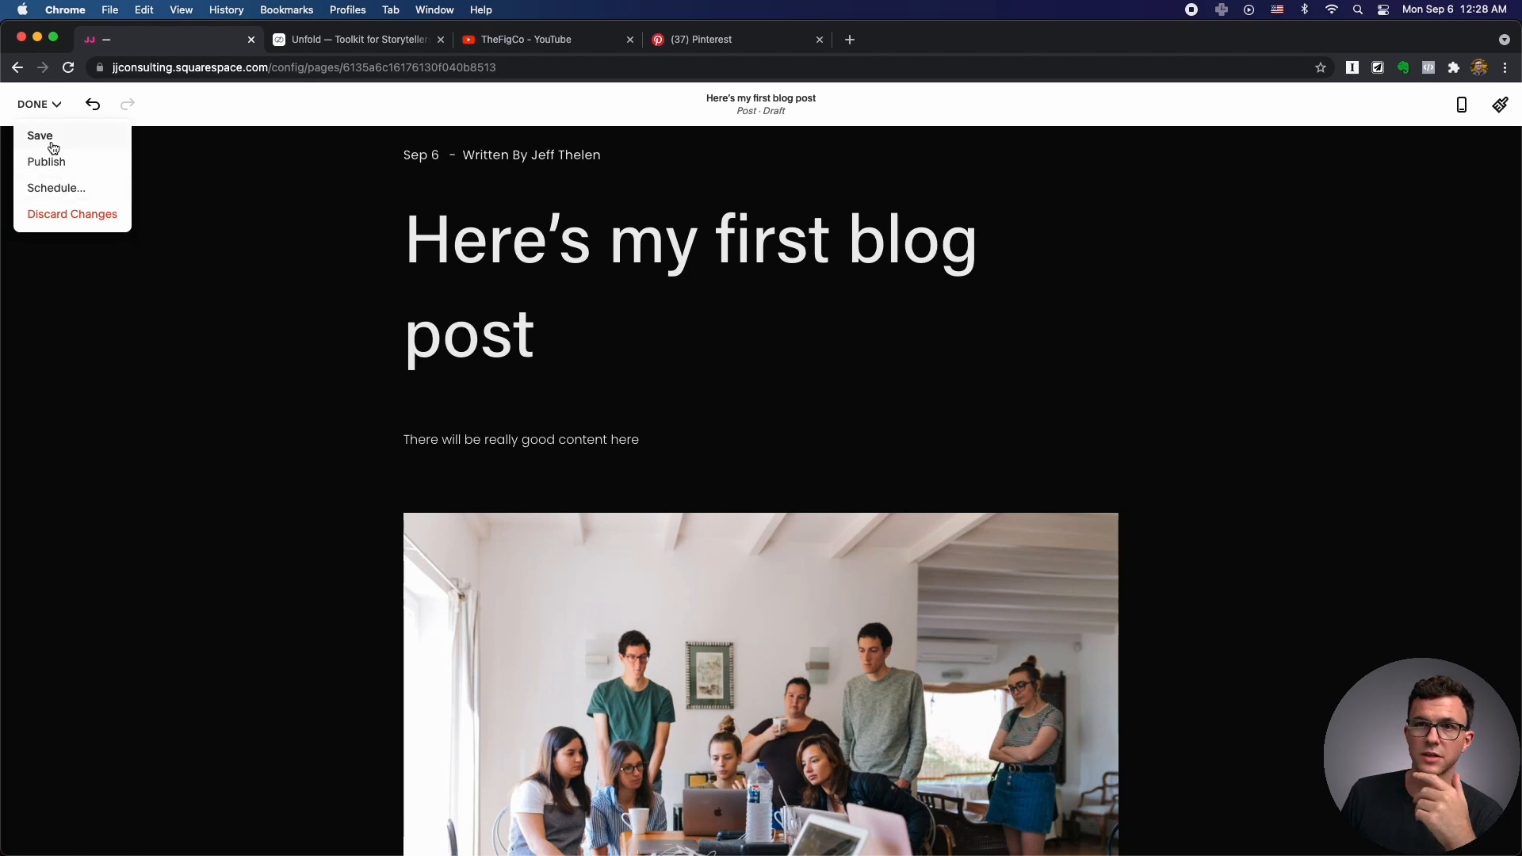
Save the post as a draft and shorten its URL to /blog/first-blog-post.
click(51, 140)
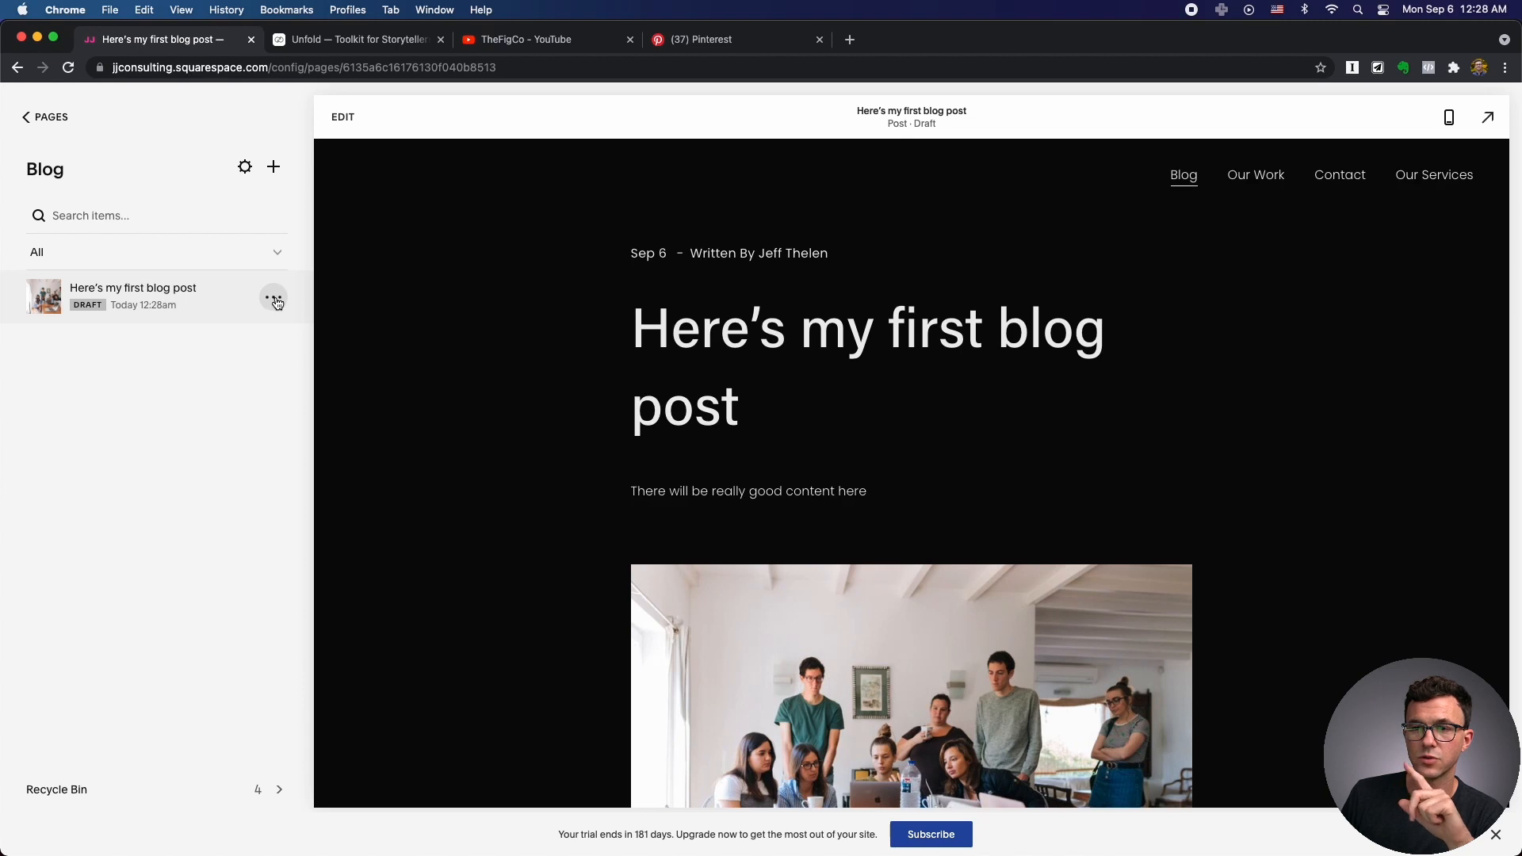
click(277, 300)
click(278, 326)
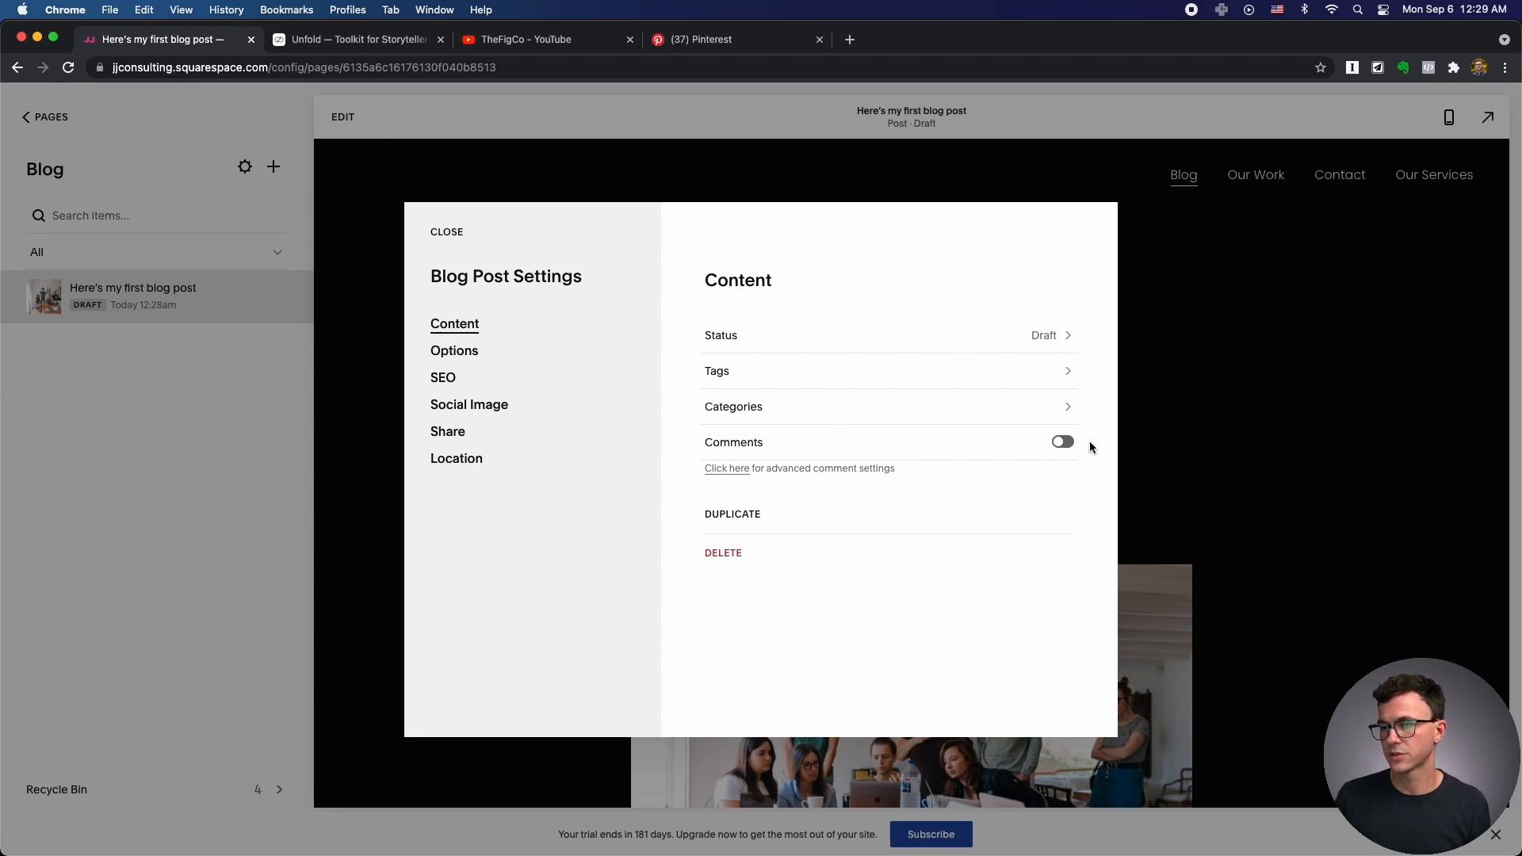
click(480, 355)
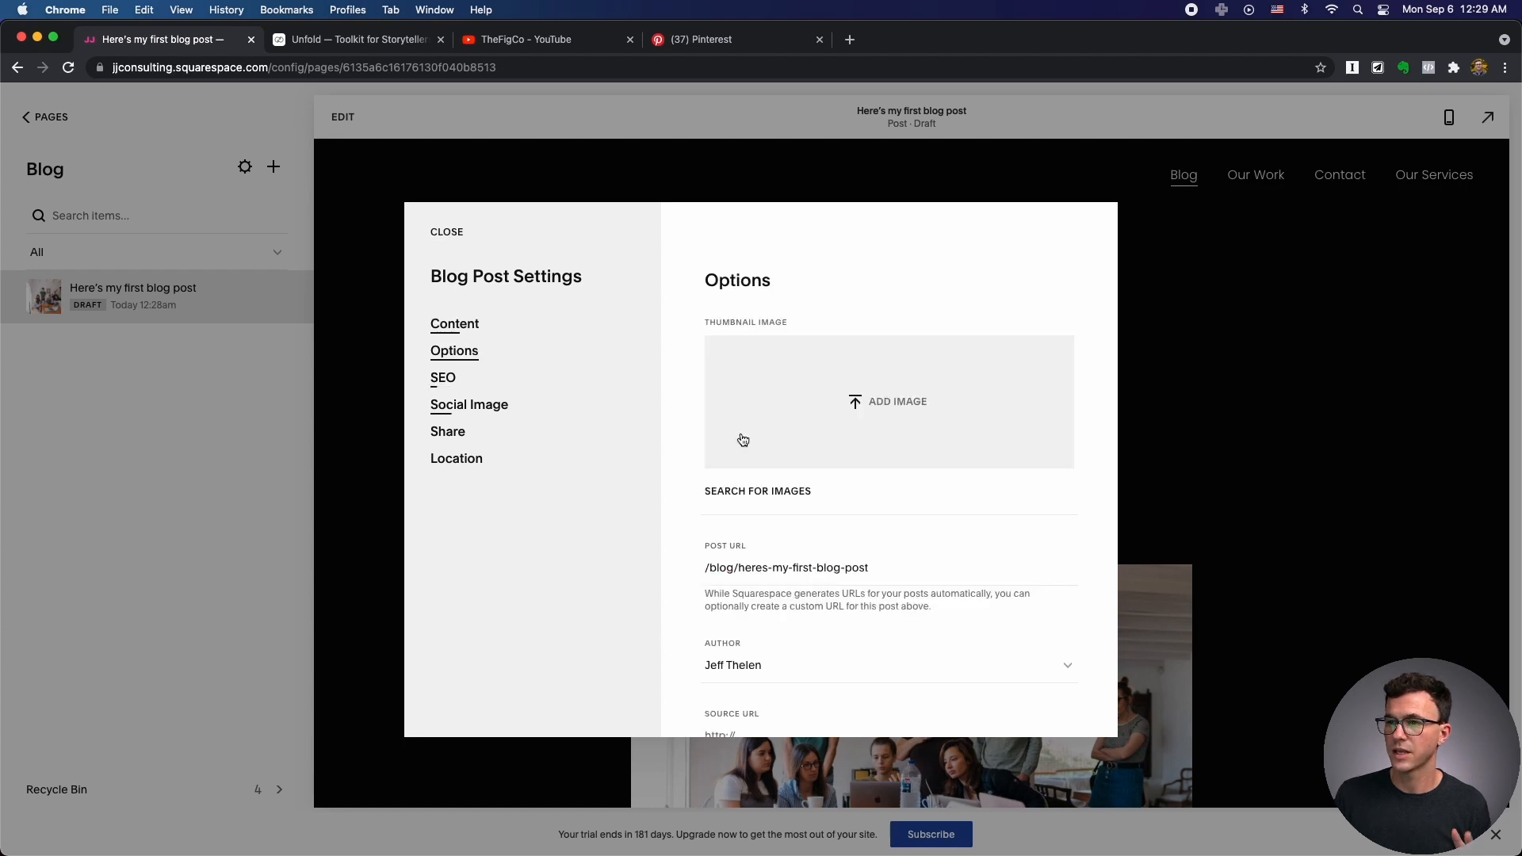
scroll(815, 460, down, 3)
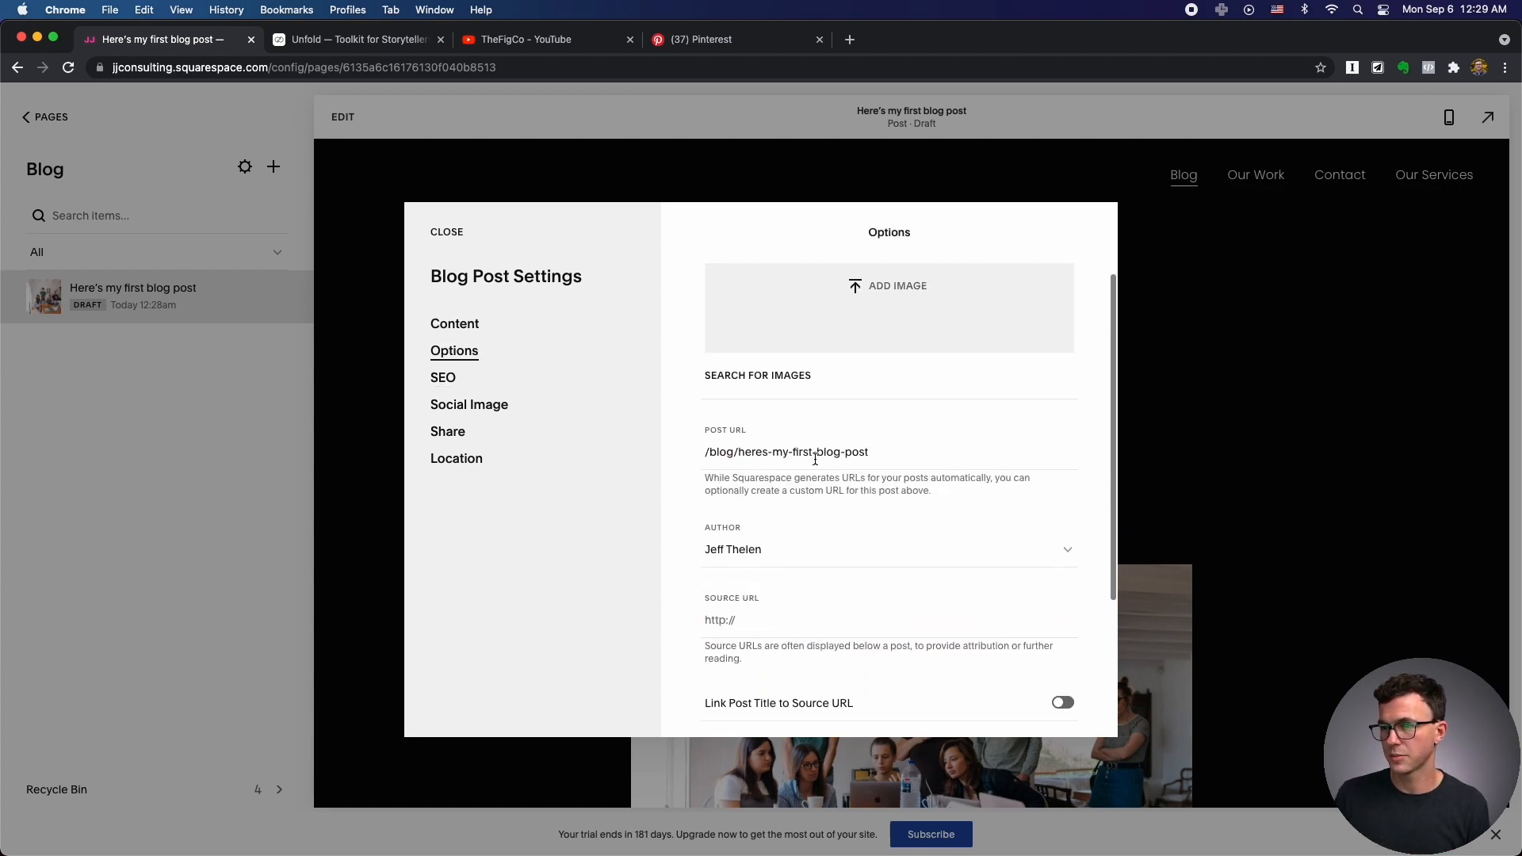
drag(744, 453, 929, 454)
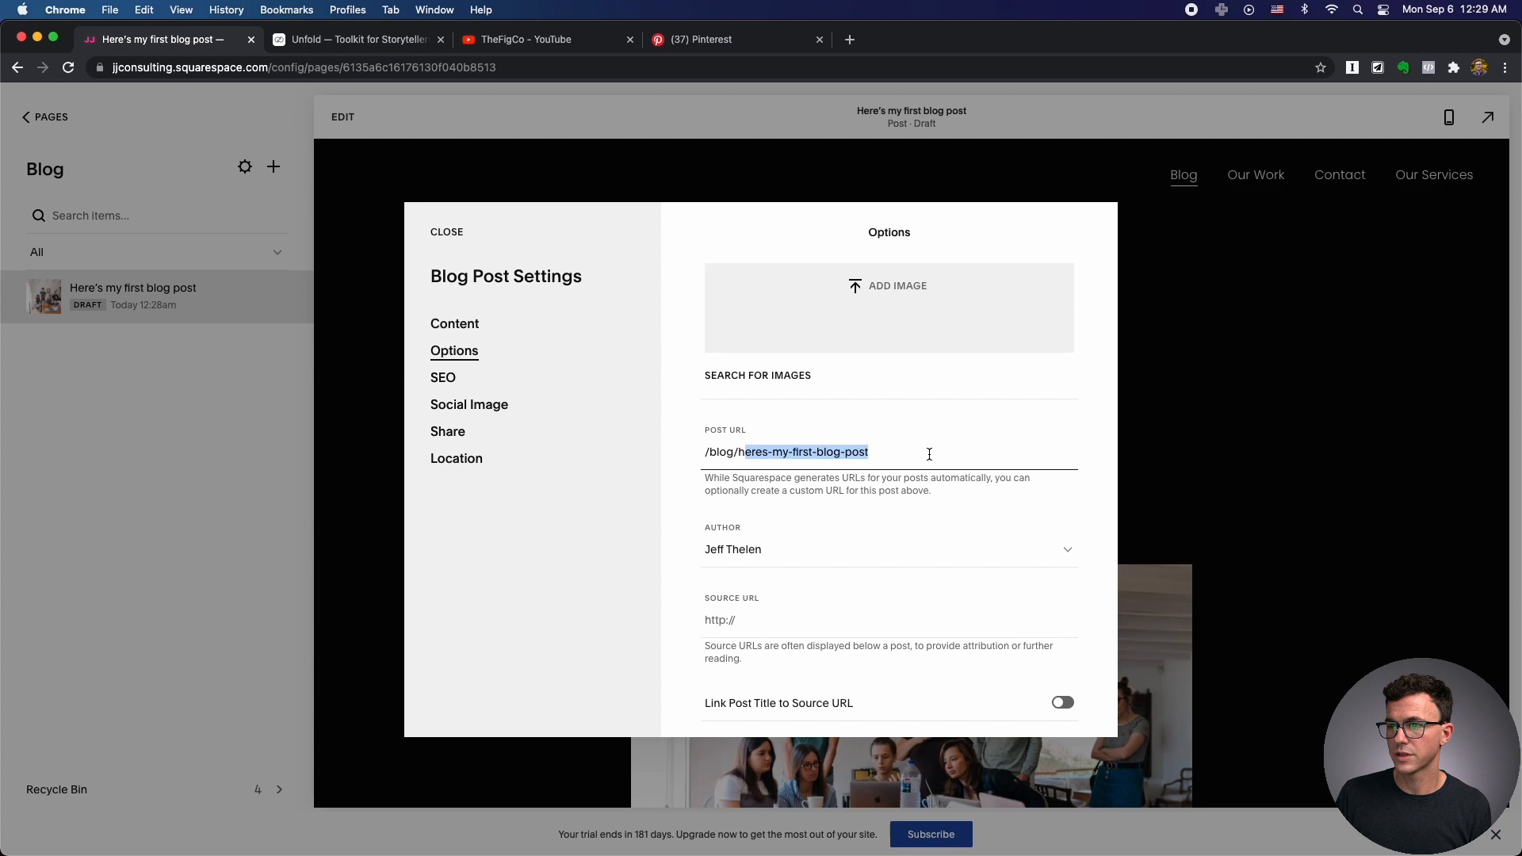
click(876, 468)
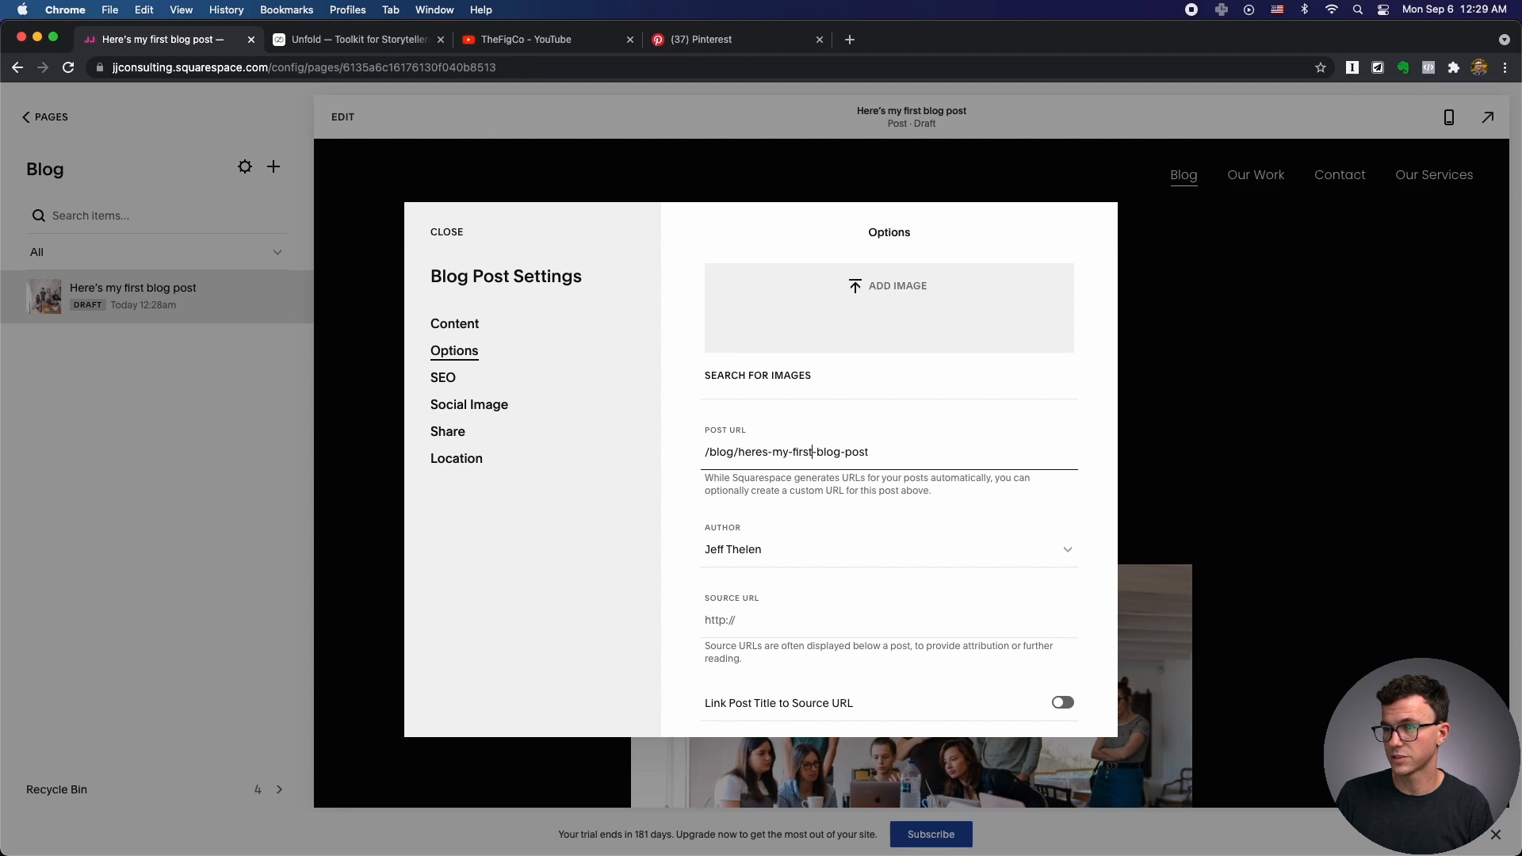
key(BackSpace)
key(BackSpace)
key(BackSpace)
key(BackSpace)
key(BackSpace)
key(BackSpace)
key(BackSpace)
key(BackSpace)
key(BackSpace)
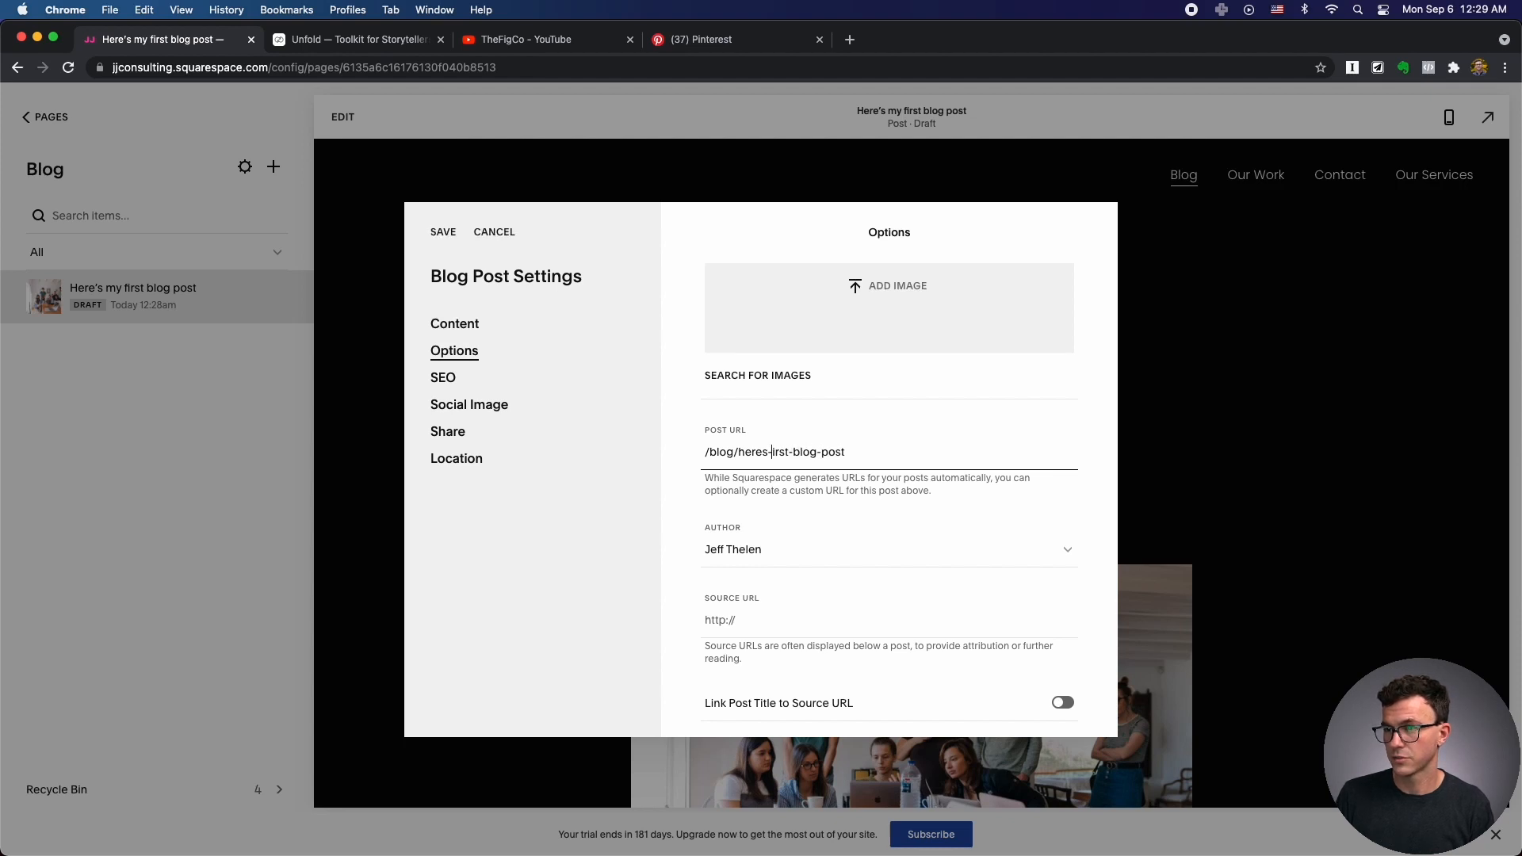
text(f)
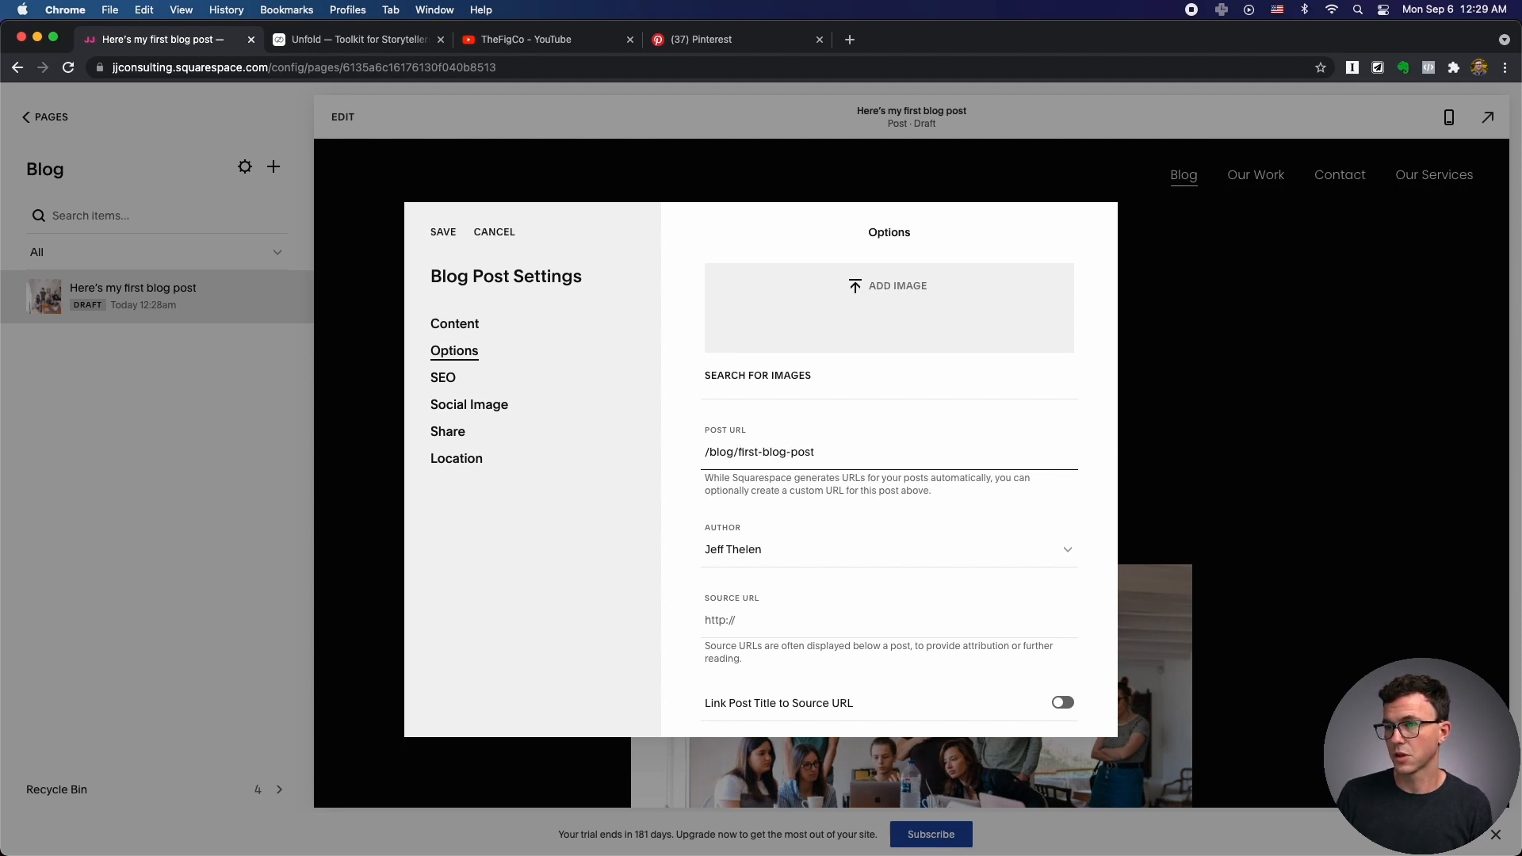
Review the author, SEO and social image settings, then save the post settings.
click(823, 554)
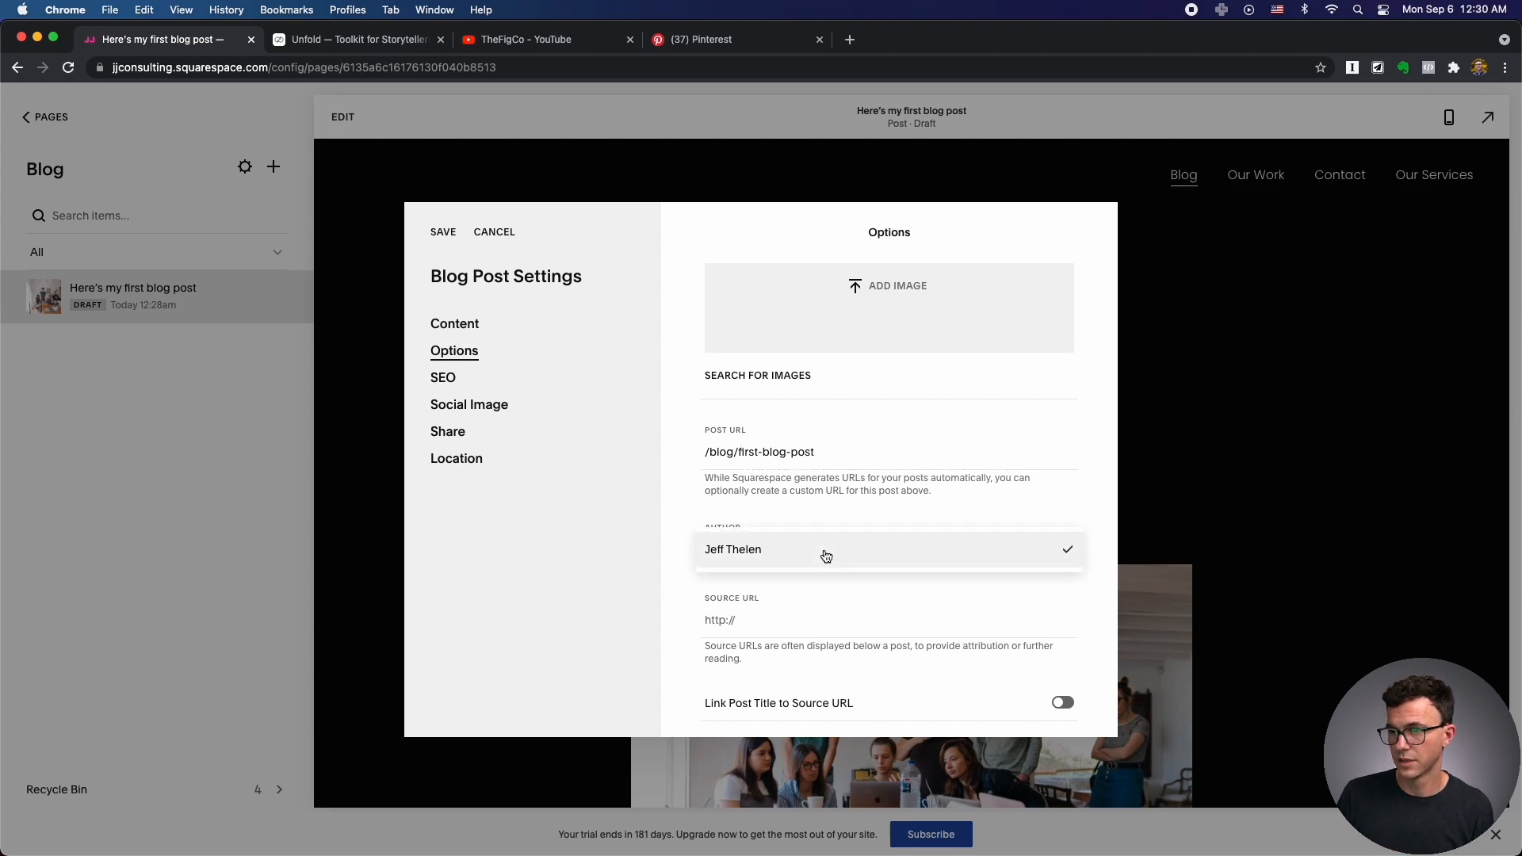
click(826, 556)
click(442, 378)
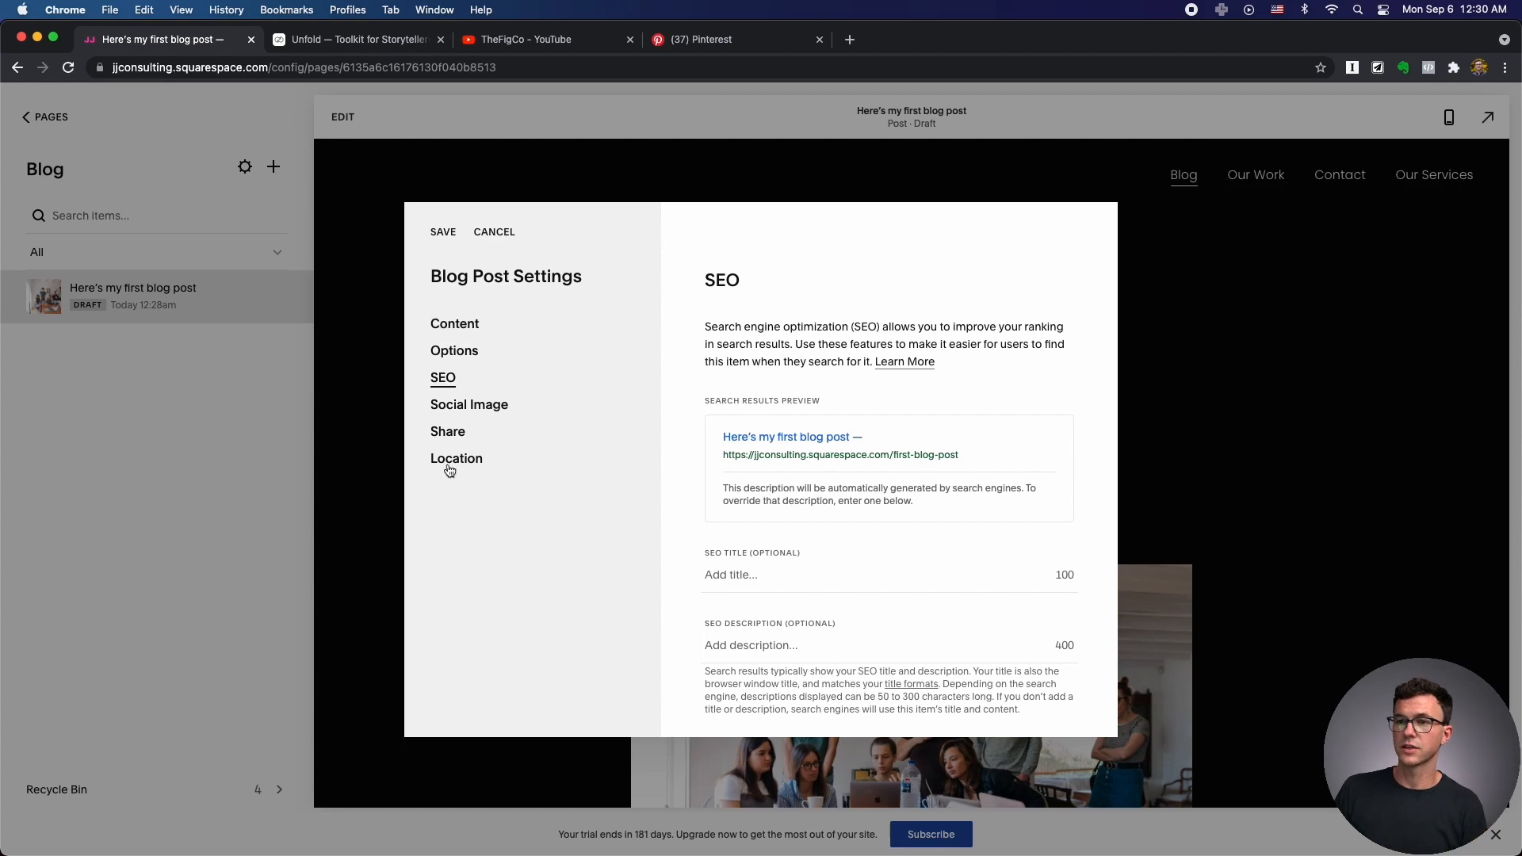
click(470, 405)
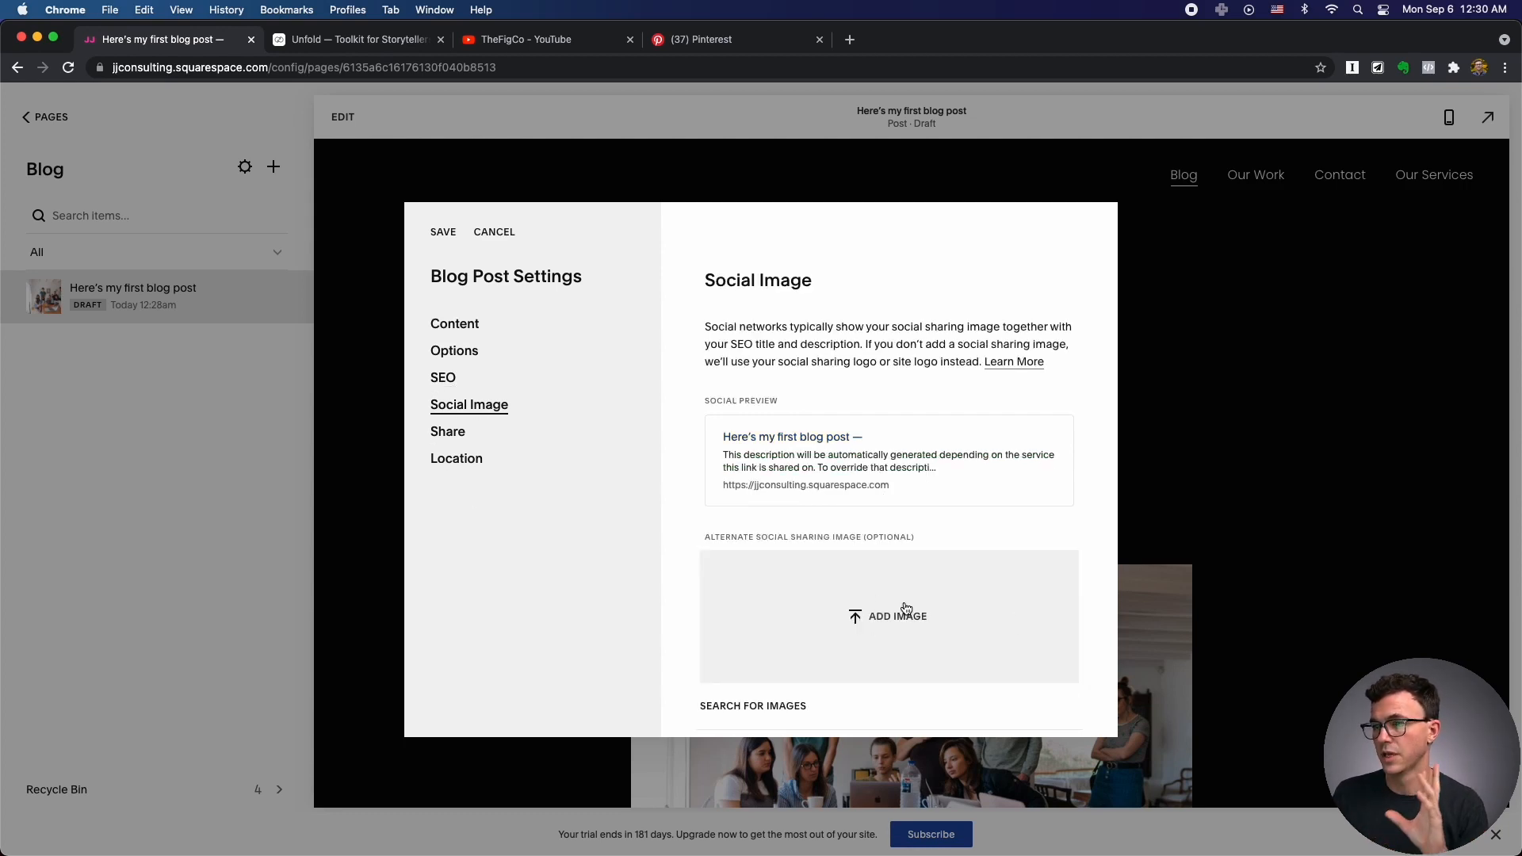
scroll(903, 606, down, 1)
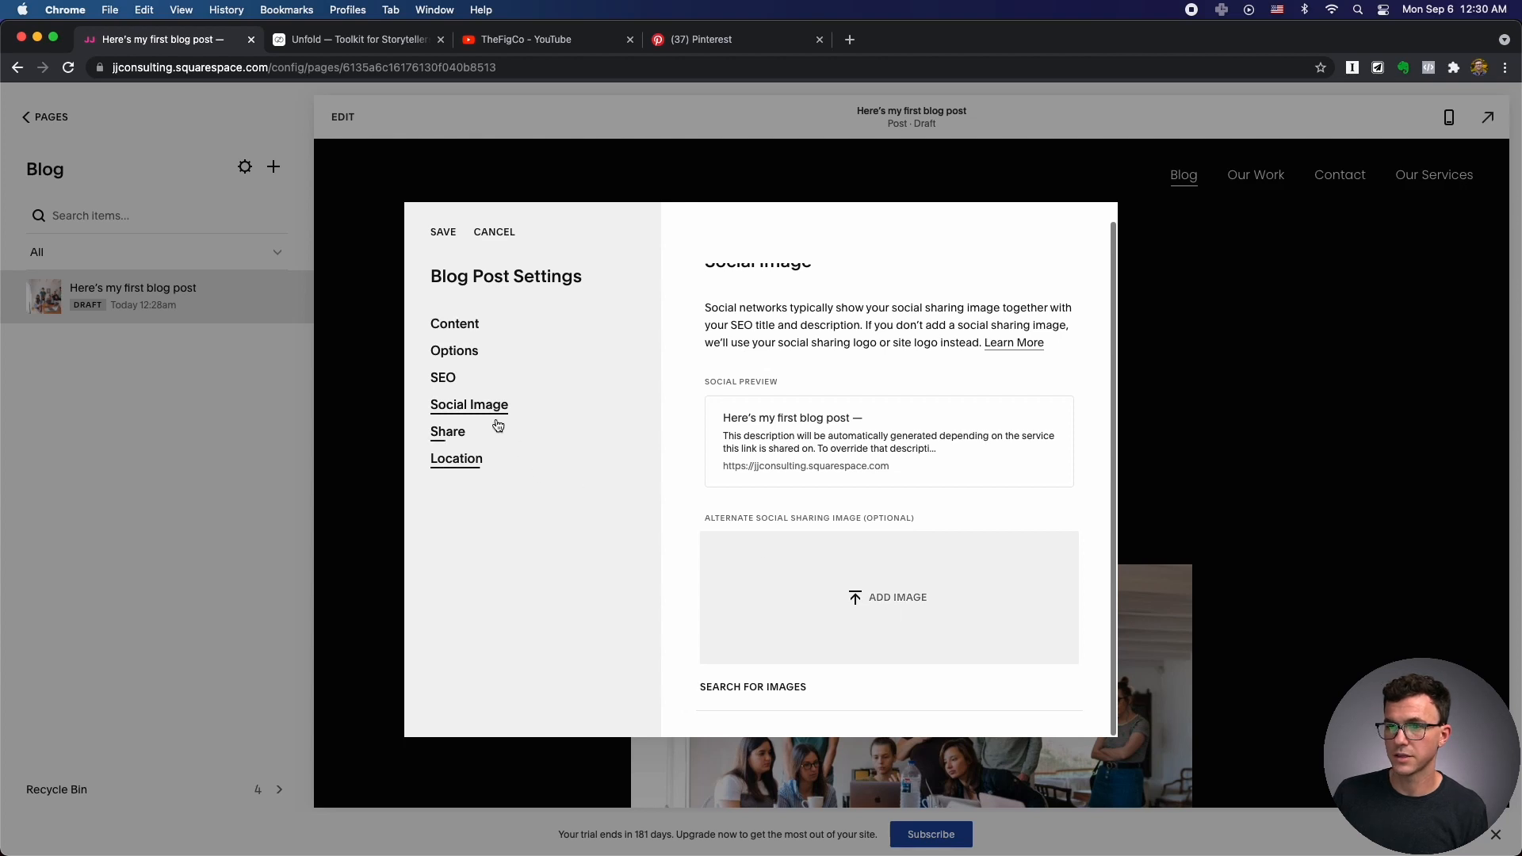
click(444, 232)
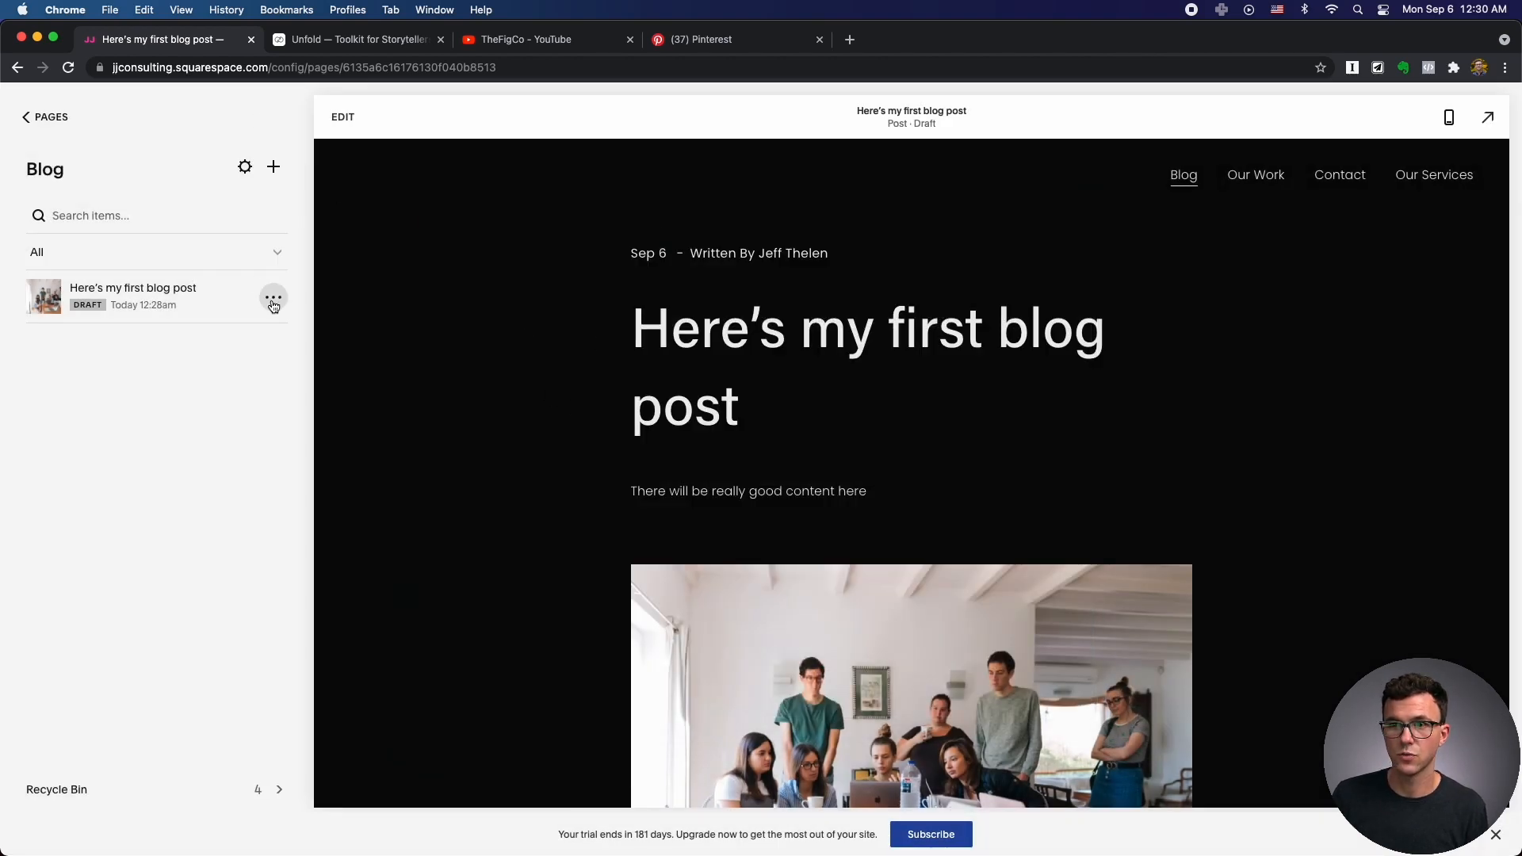
Change the post's status to Published and save.
click(276, 299)
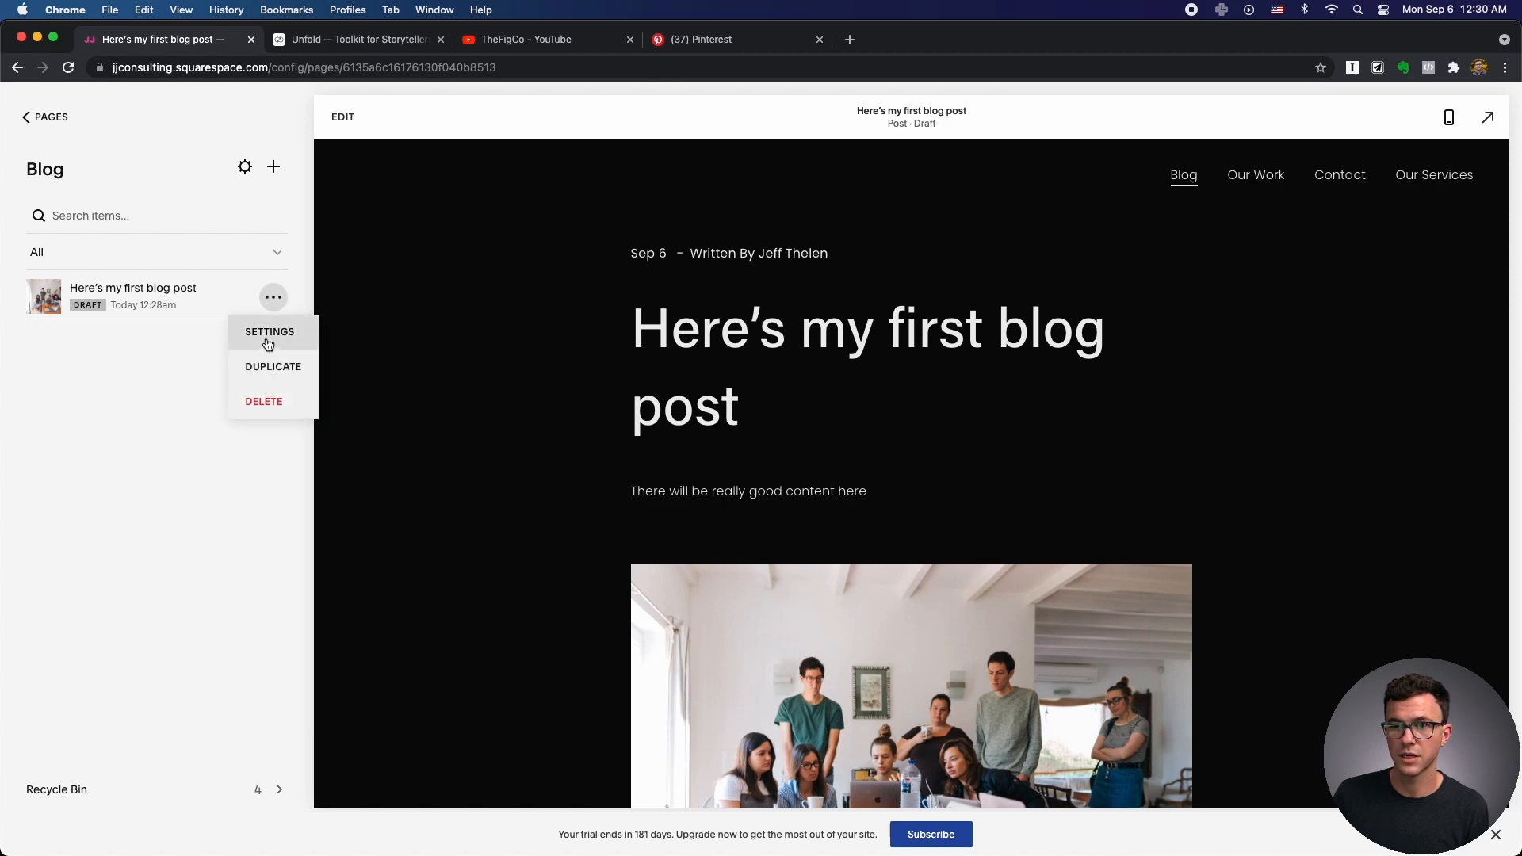
click(268, 341)
click(799, 339)
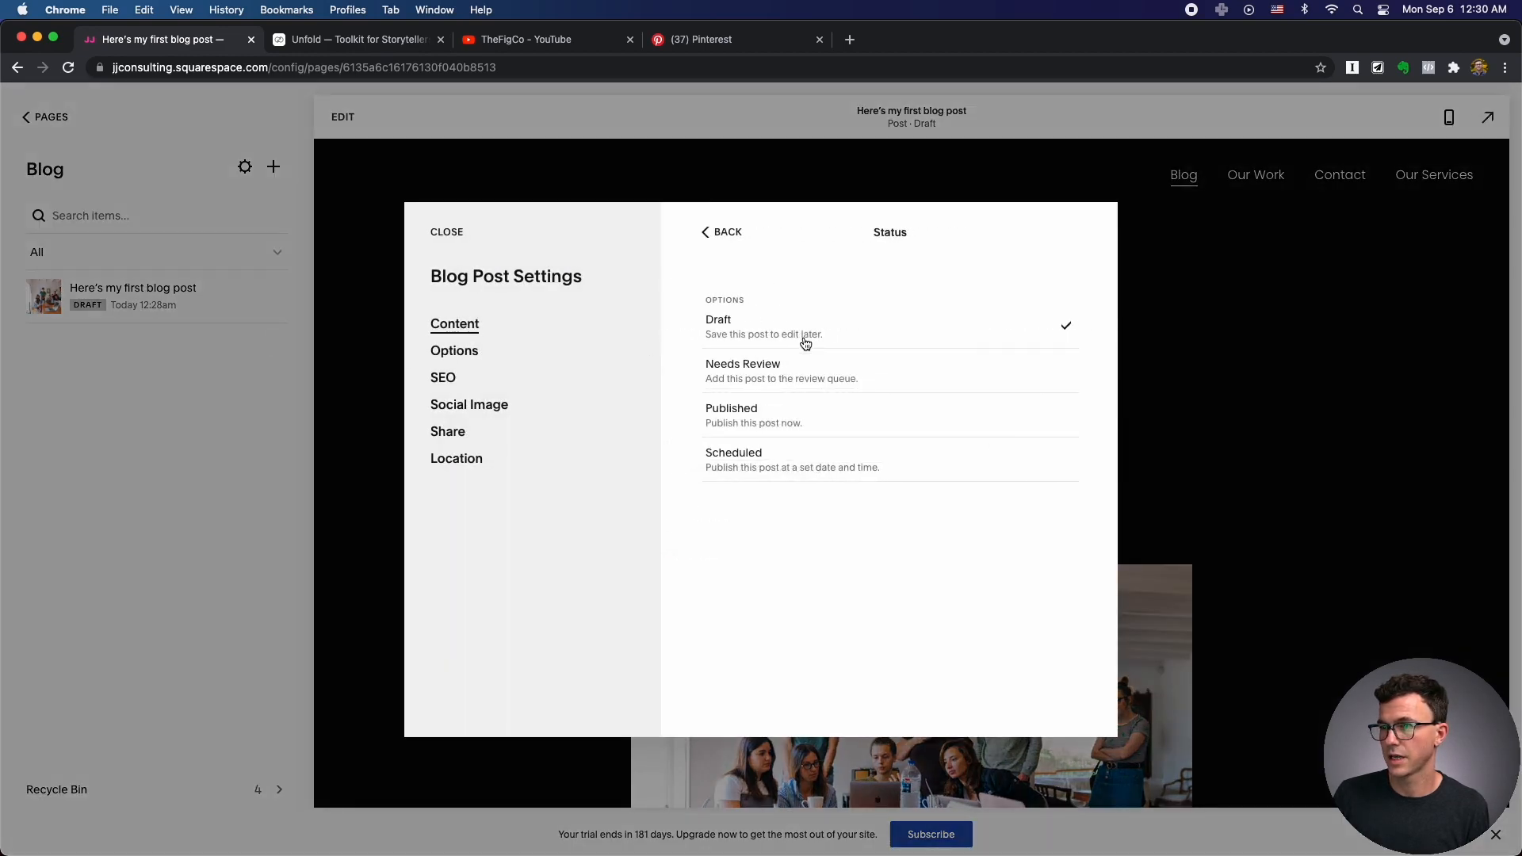
click(775, 415)
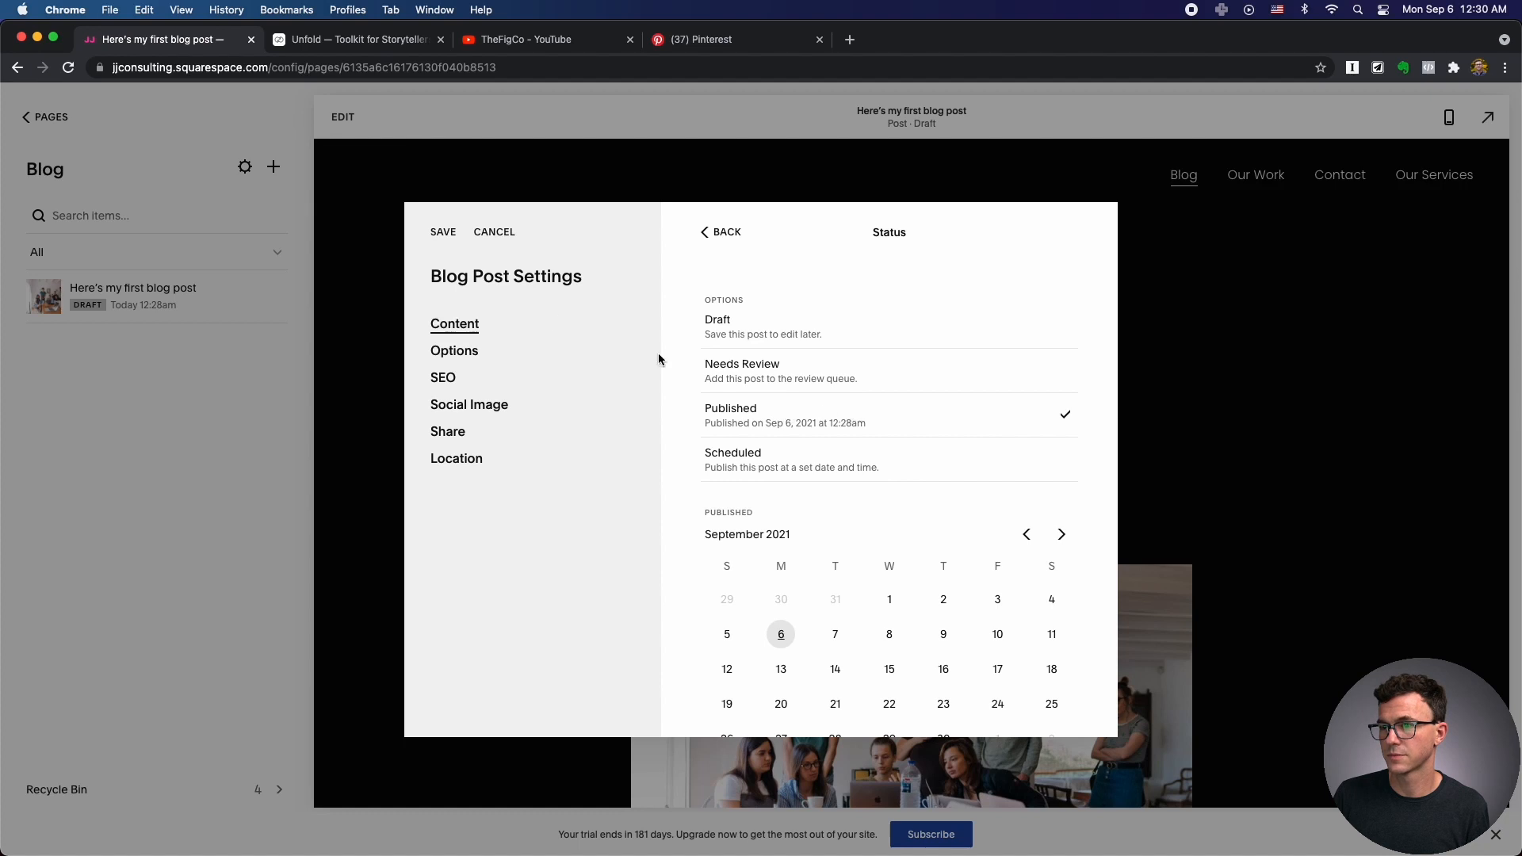
click(442, 230)
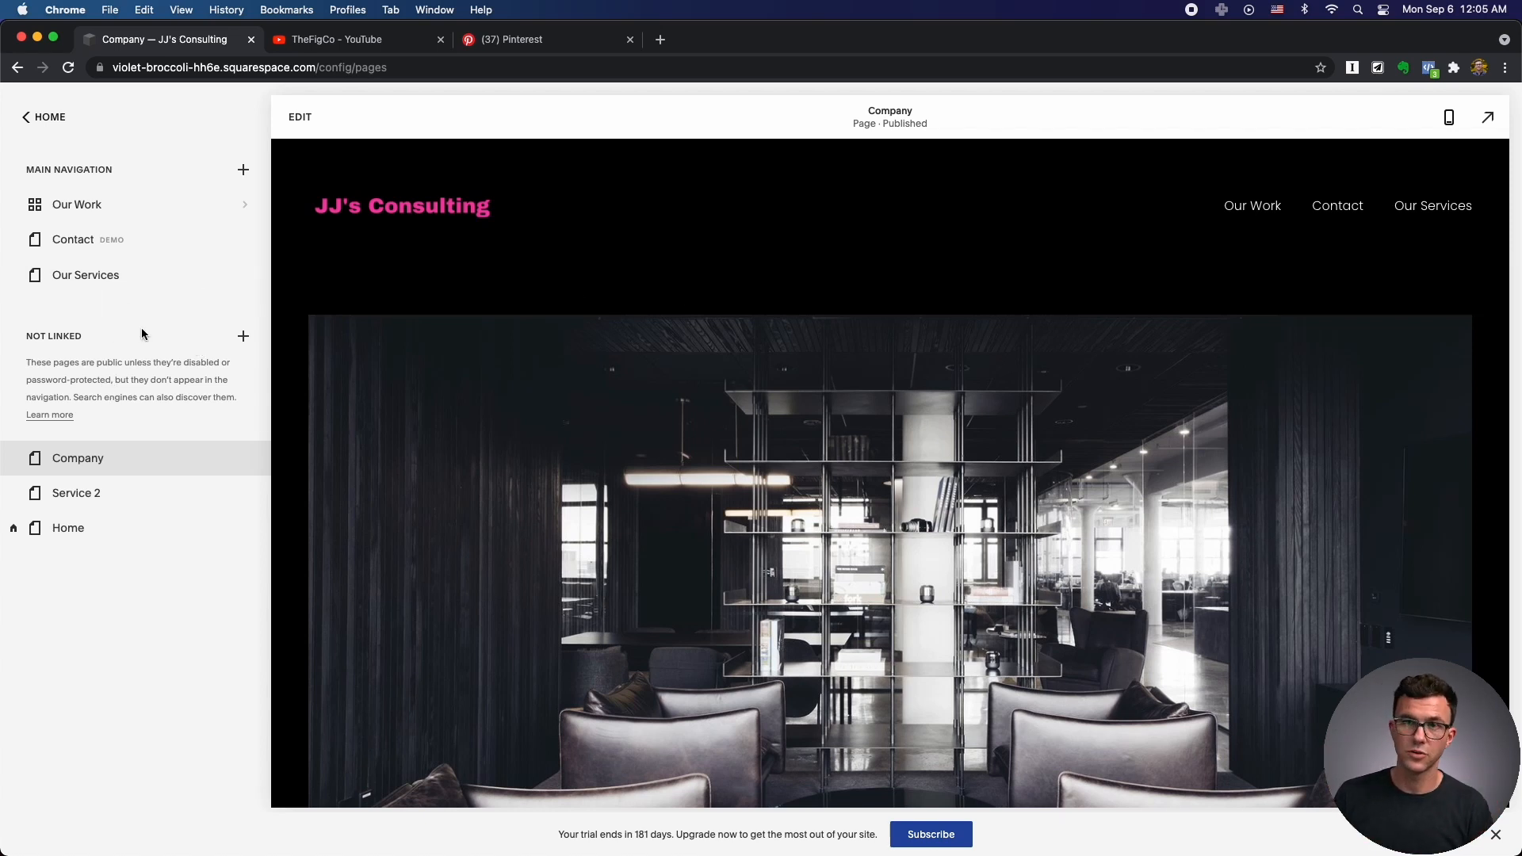
Go from the Home menu to Design > Site Styles and open Fonts.
click(48, 117)
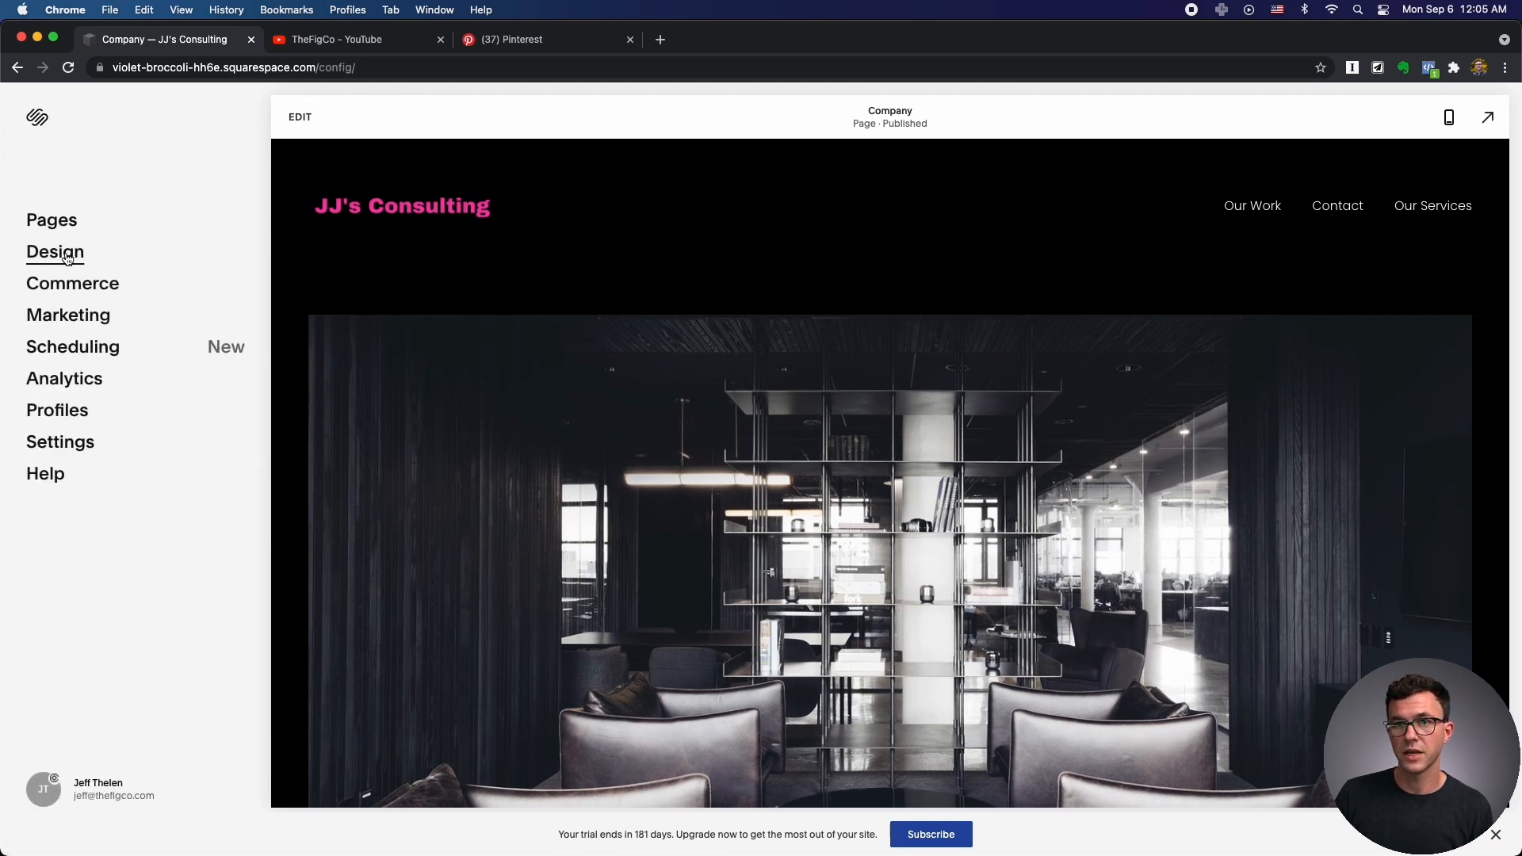
click(67, 259)
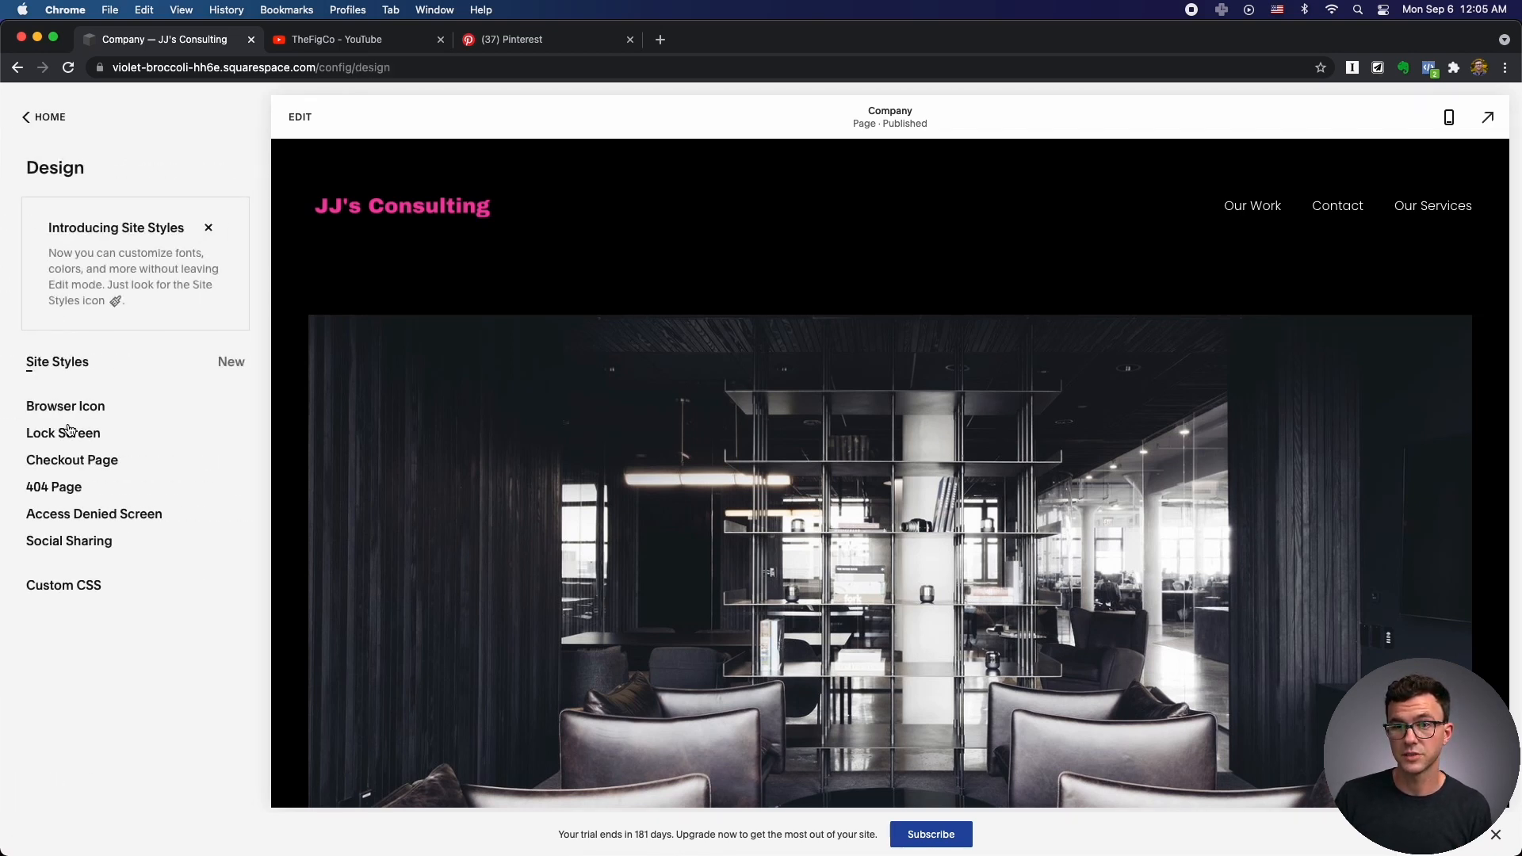
click(67, 367)
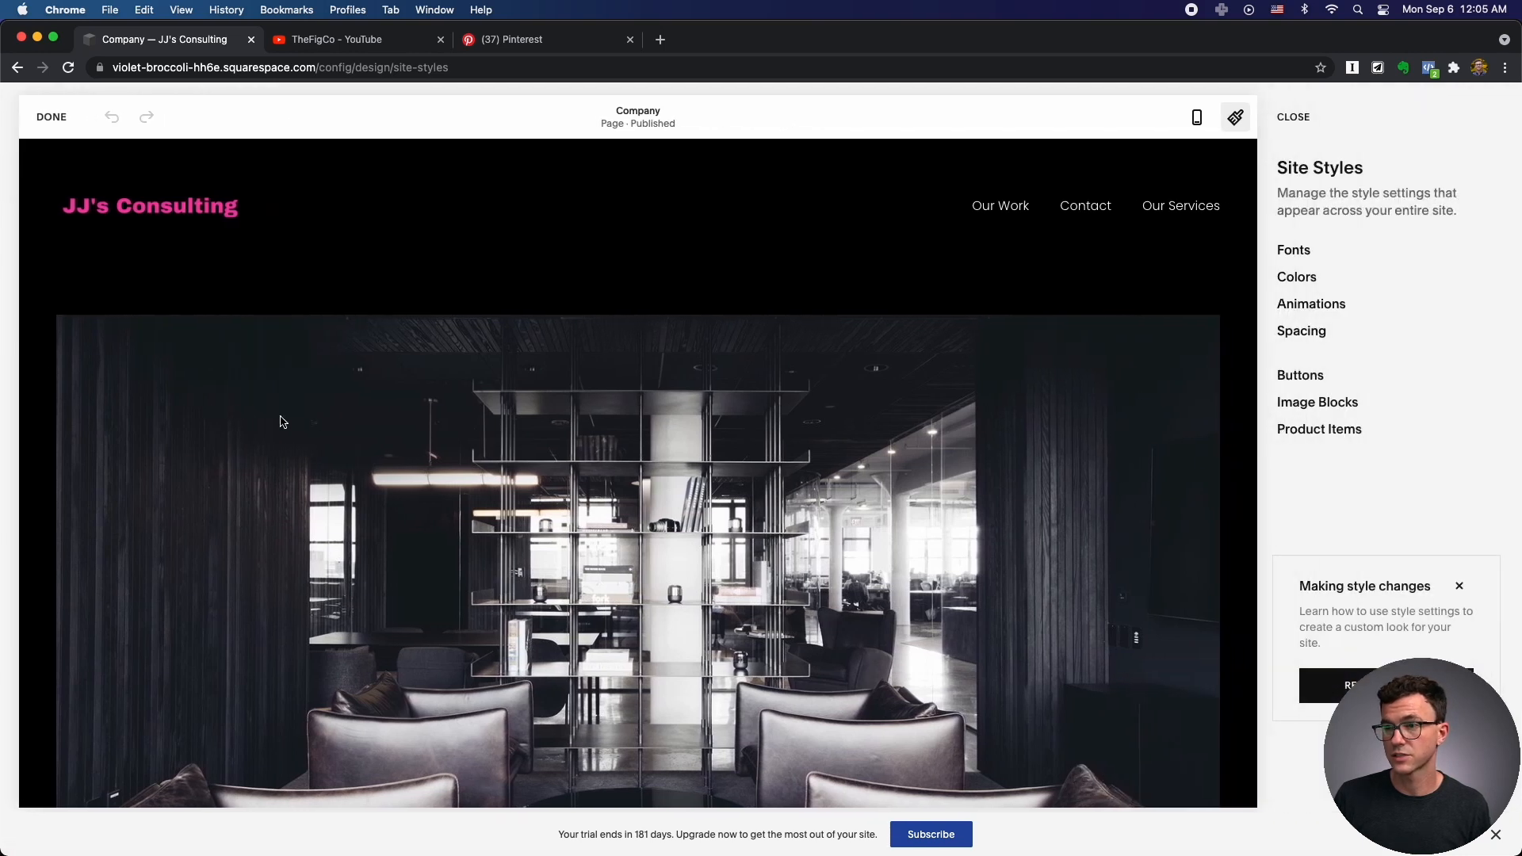
click(1306, 251)
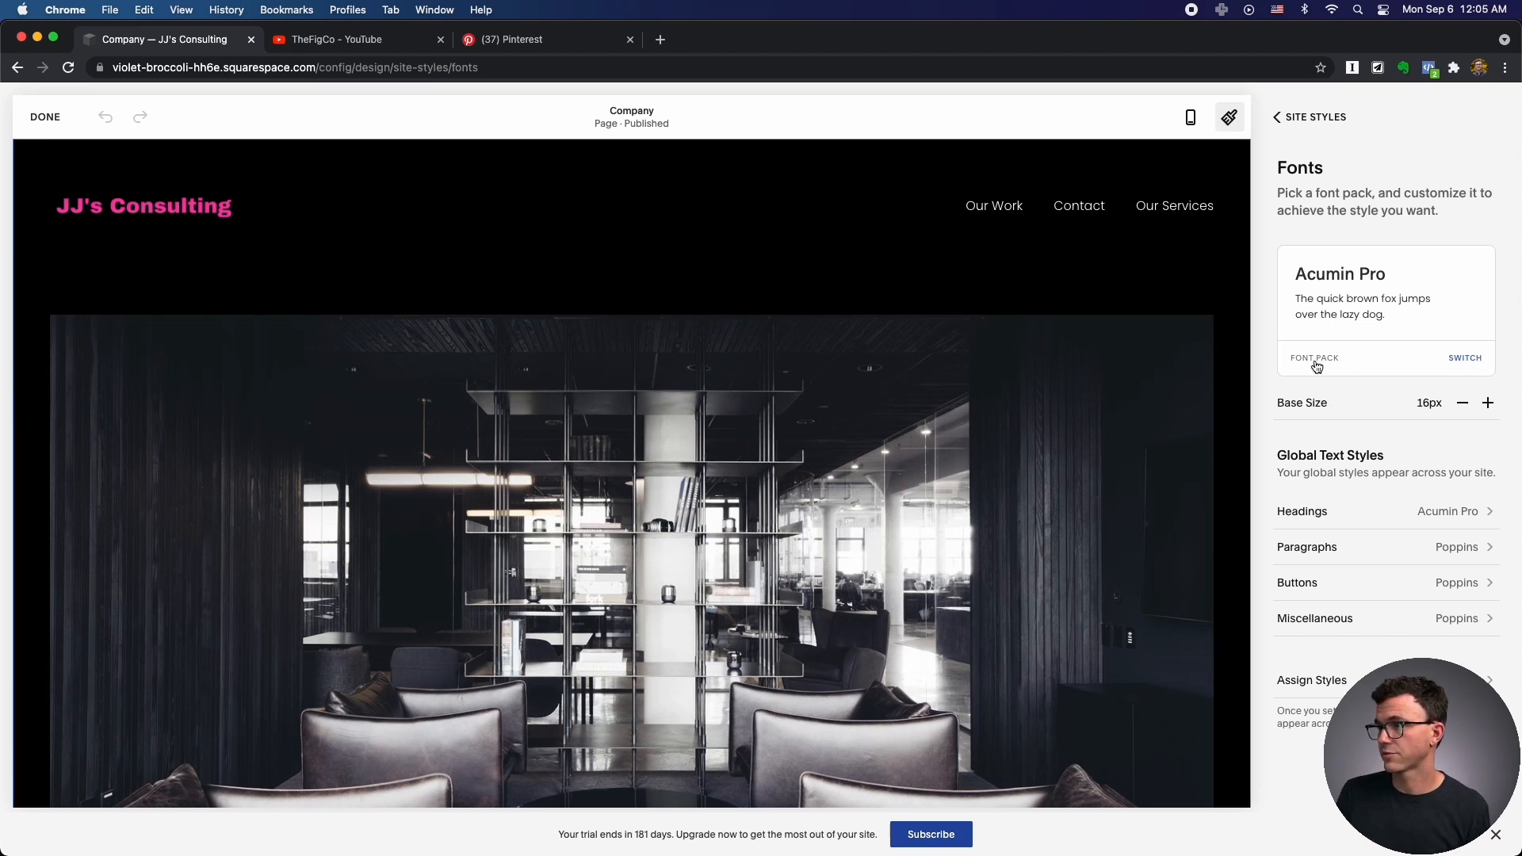
Switch the site's font pack to Work Sans.
click(1471, 369)
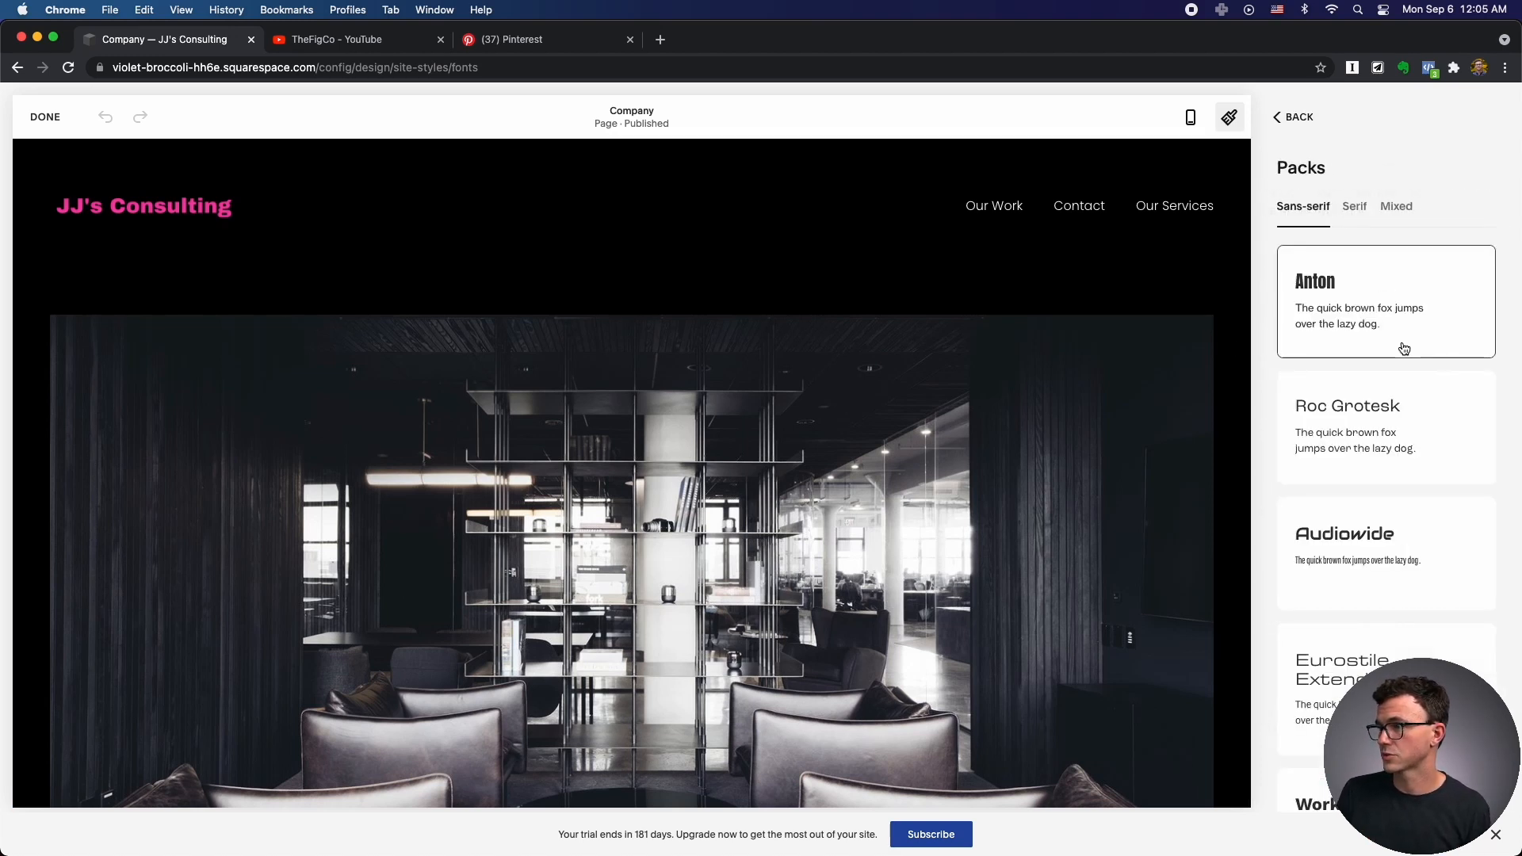
scroll(1375, 452, down, 2)
scroll(1375, 454, down, 3)
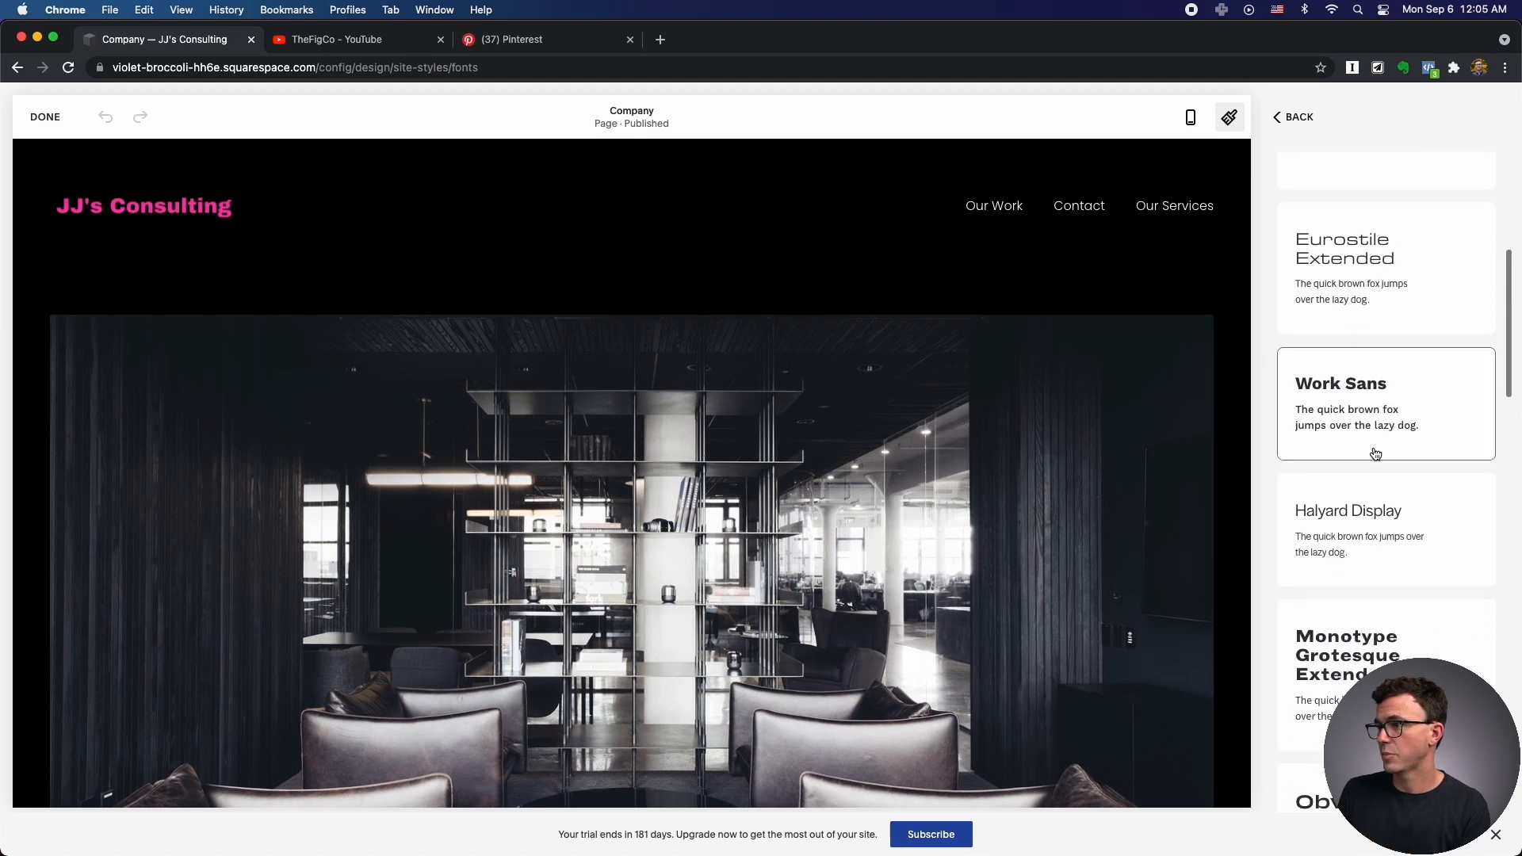
click(1358, 404)
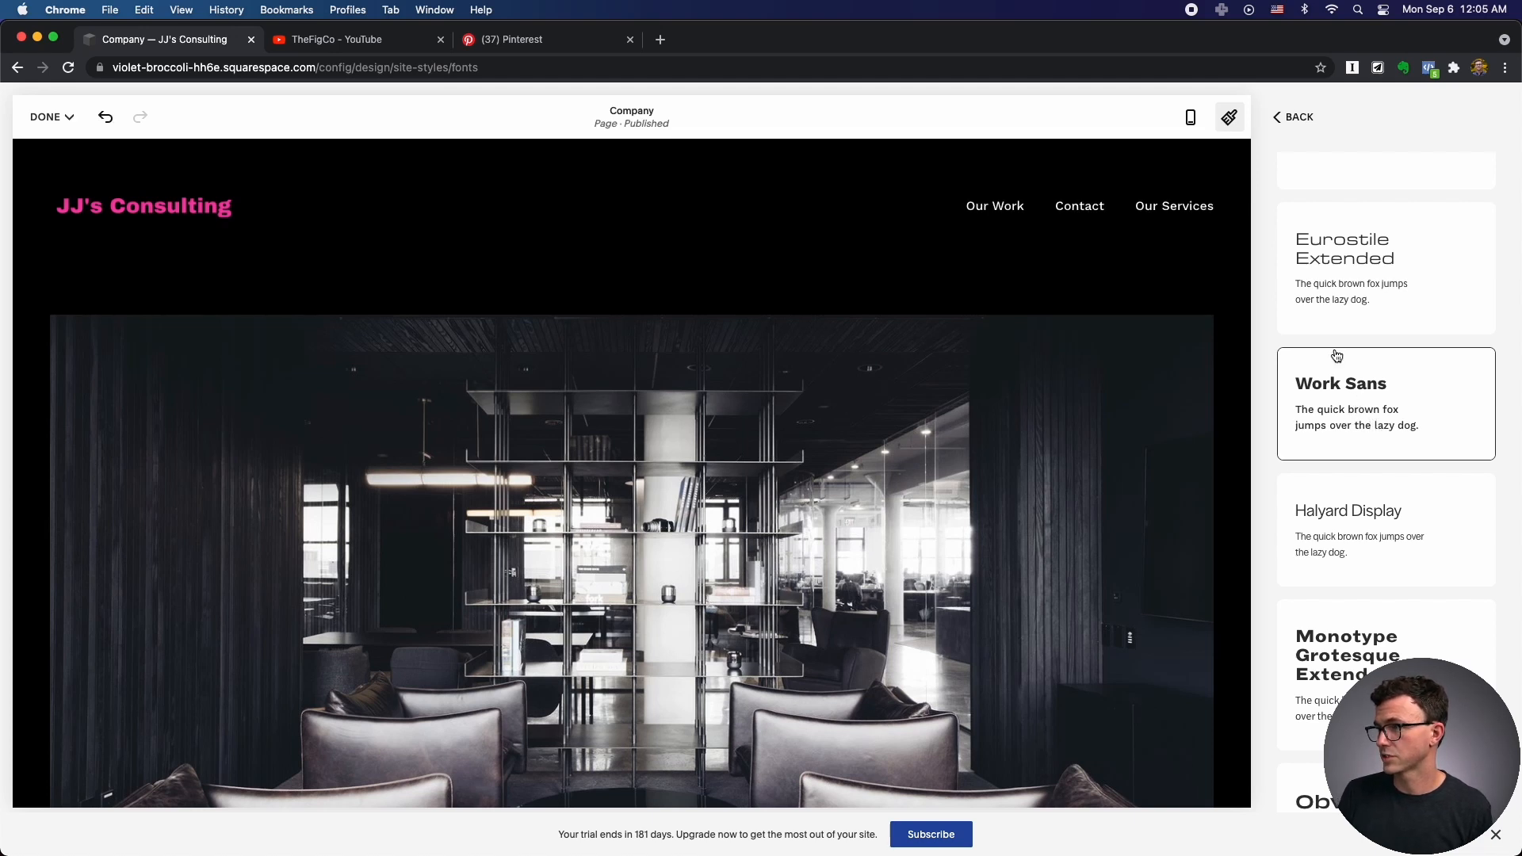
click(1290, 119)
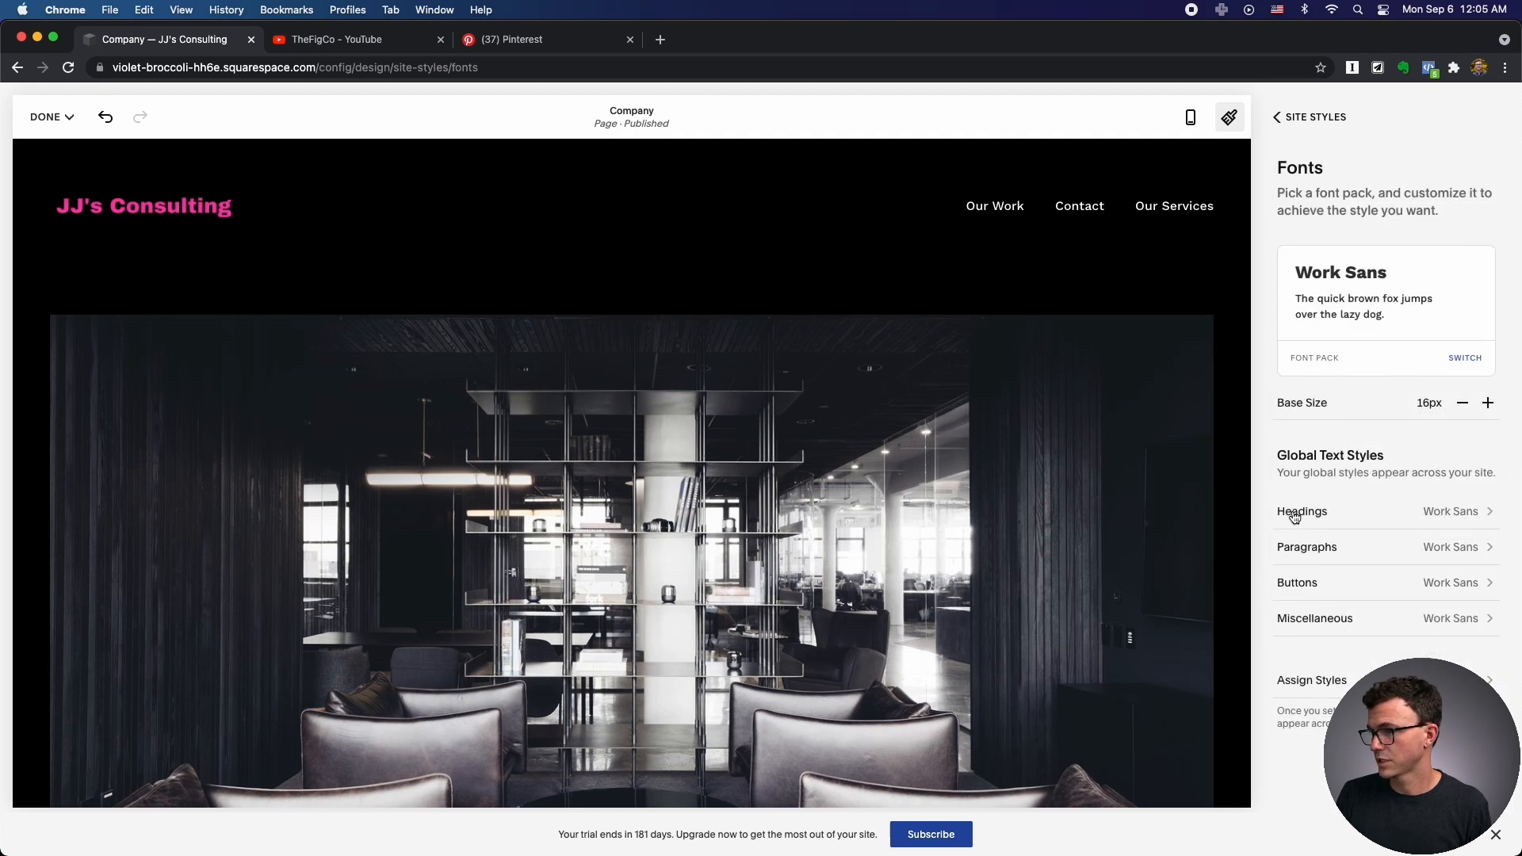
Try a larger base text size of 18px, then return it to 16px.
drag(1286, 404, 1347, 406)
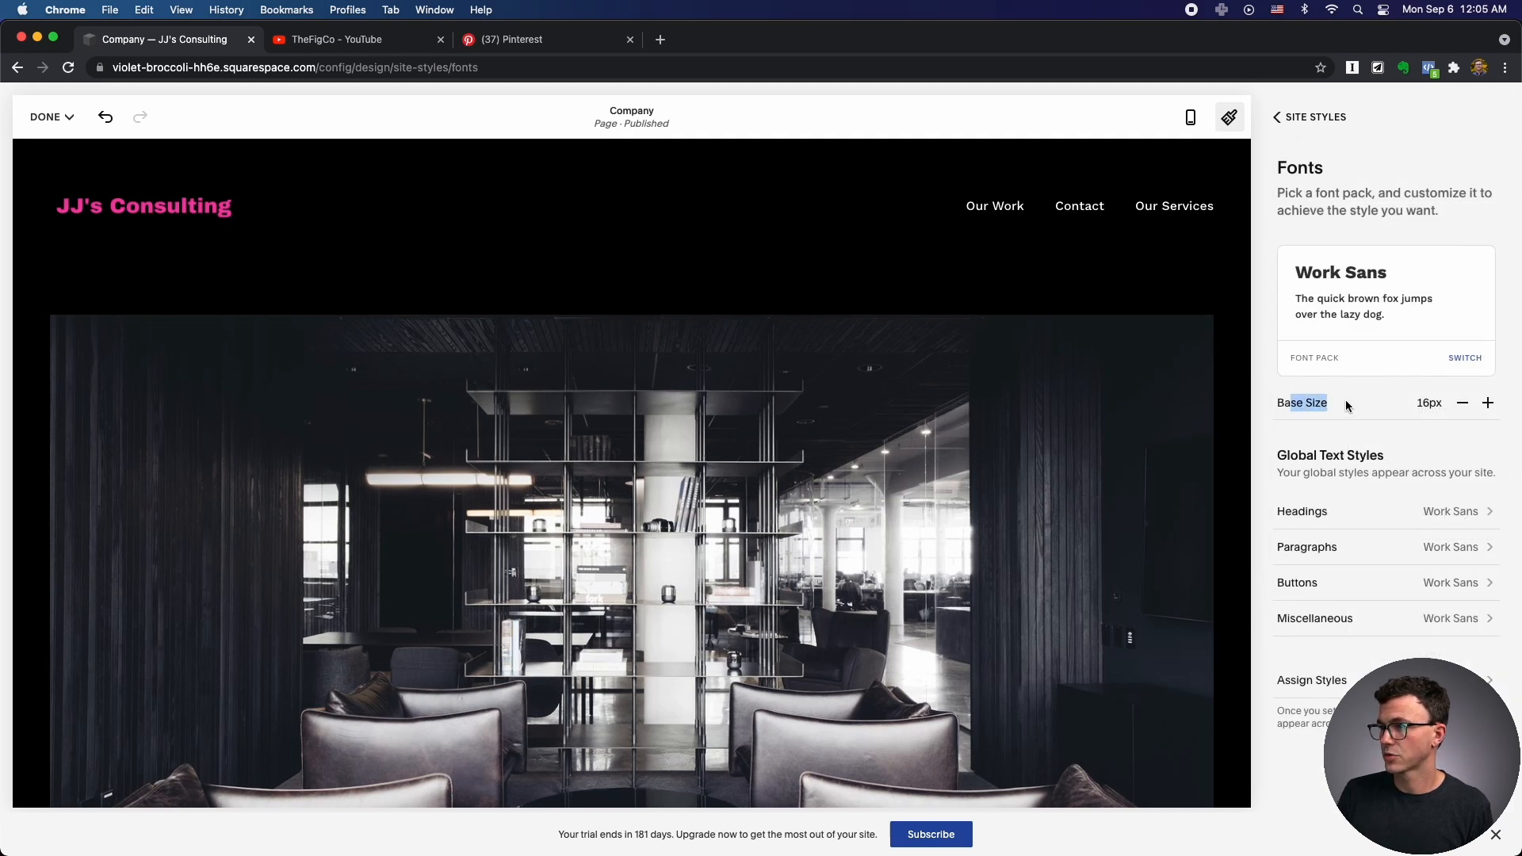
click(1489, 403)
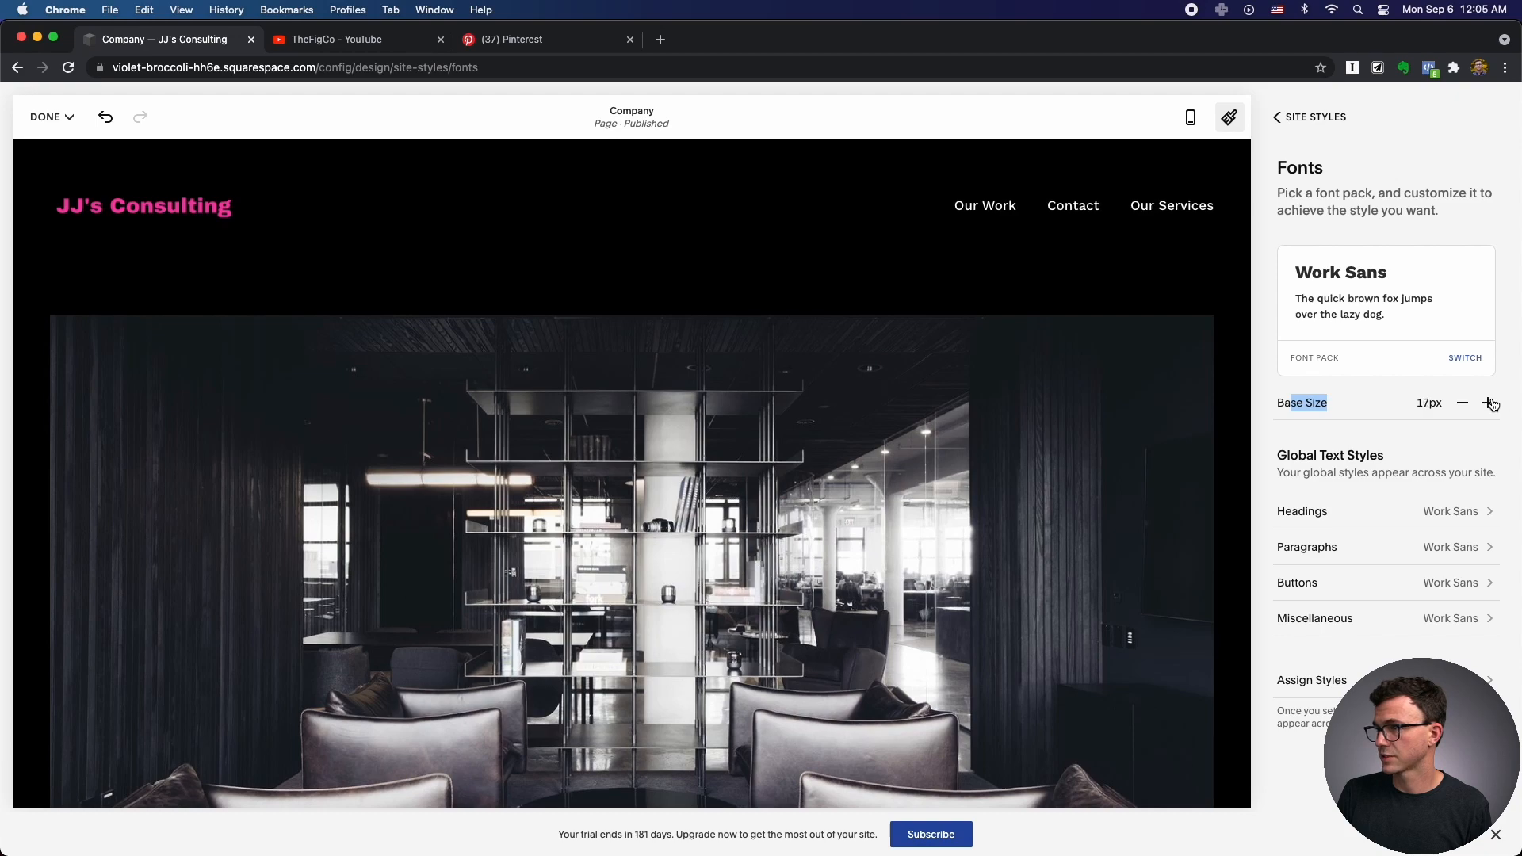
click(1488, 403)
scroll(1028, 494, down, 5)
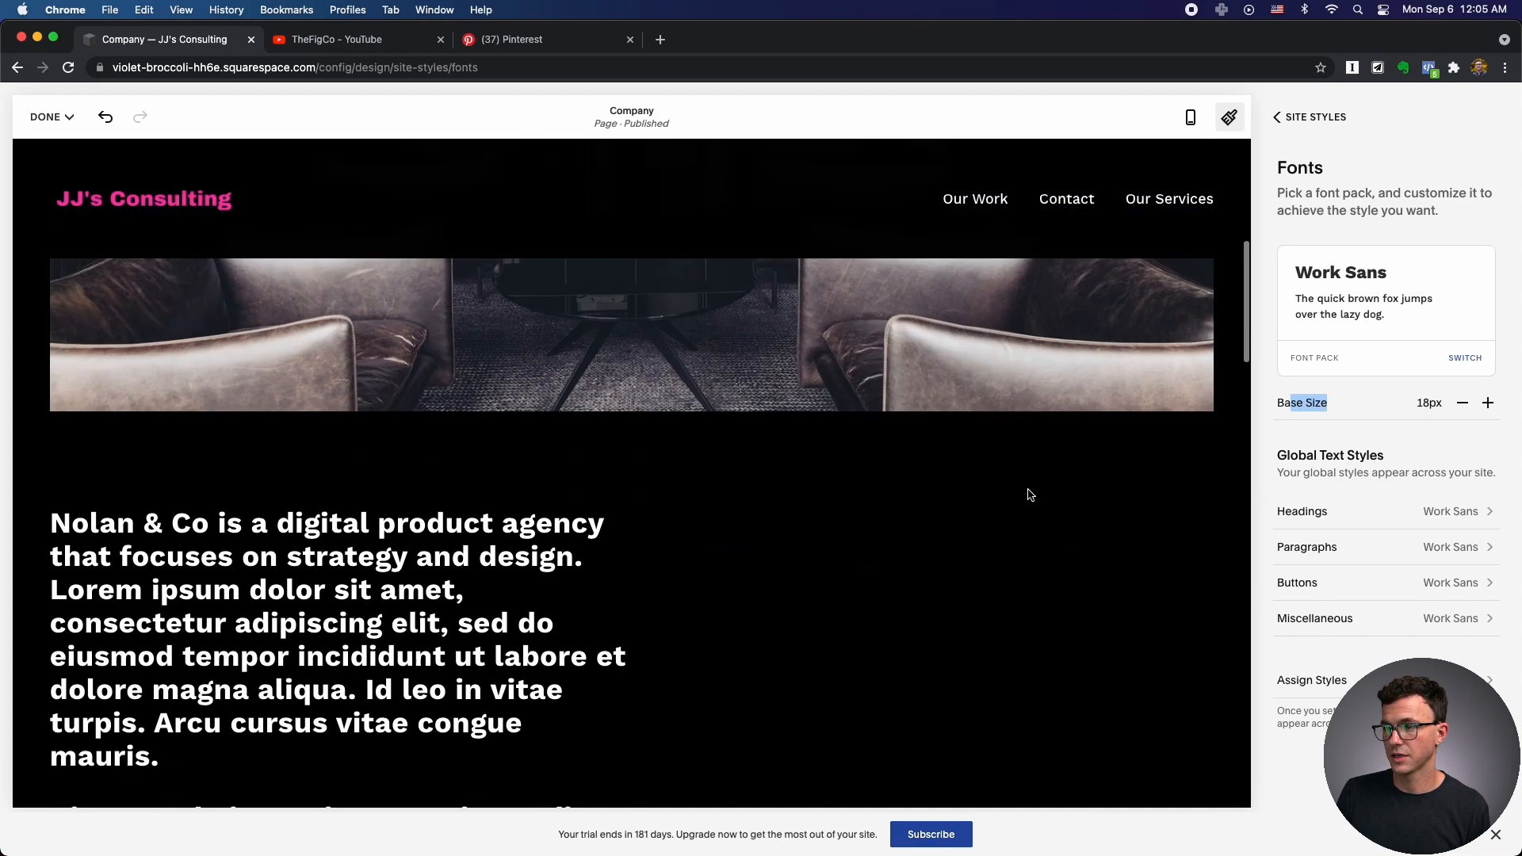
click(1460, 404)
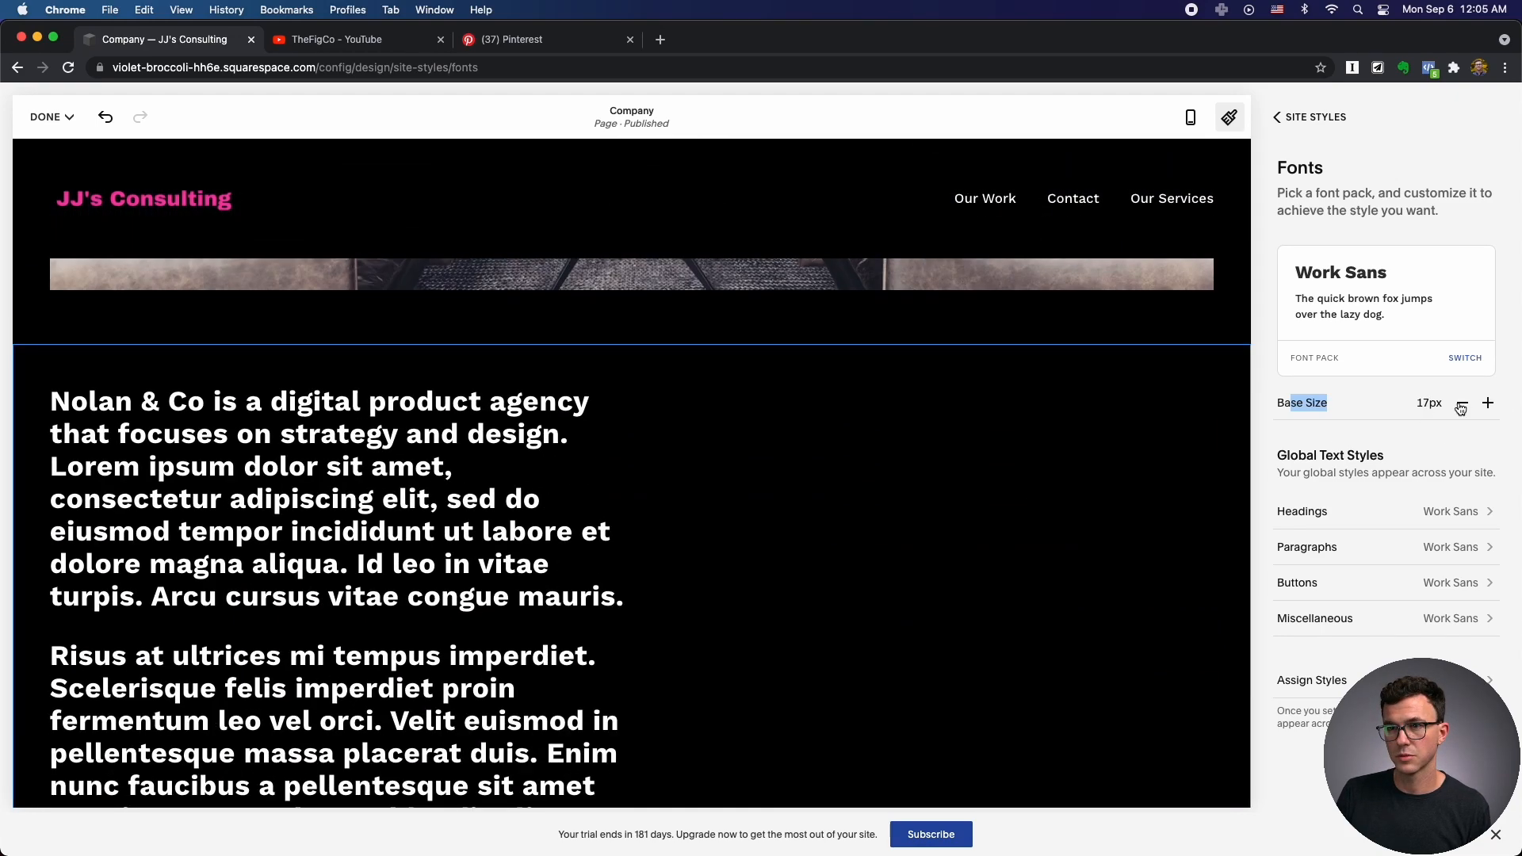
click(1460, 404)
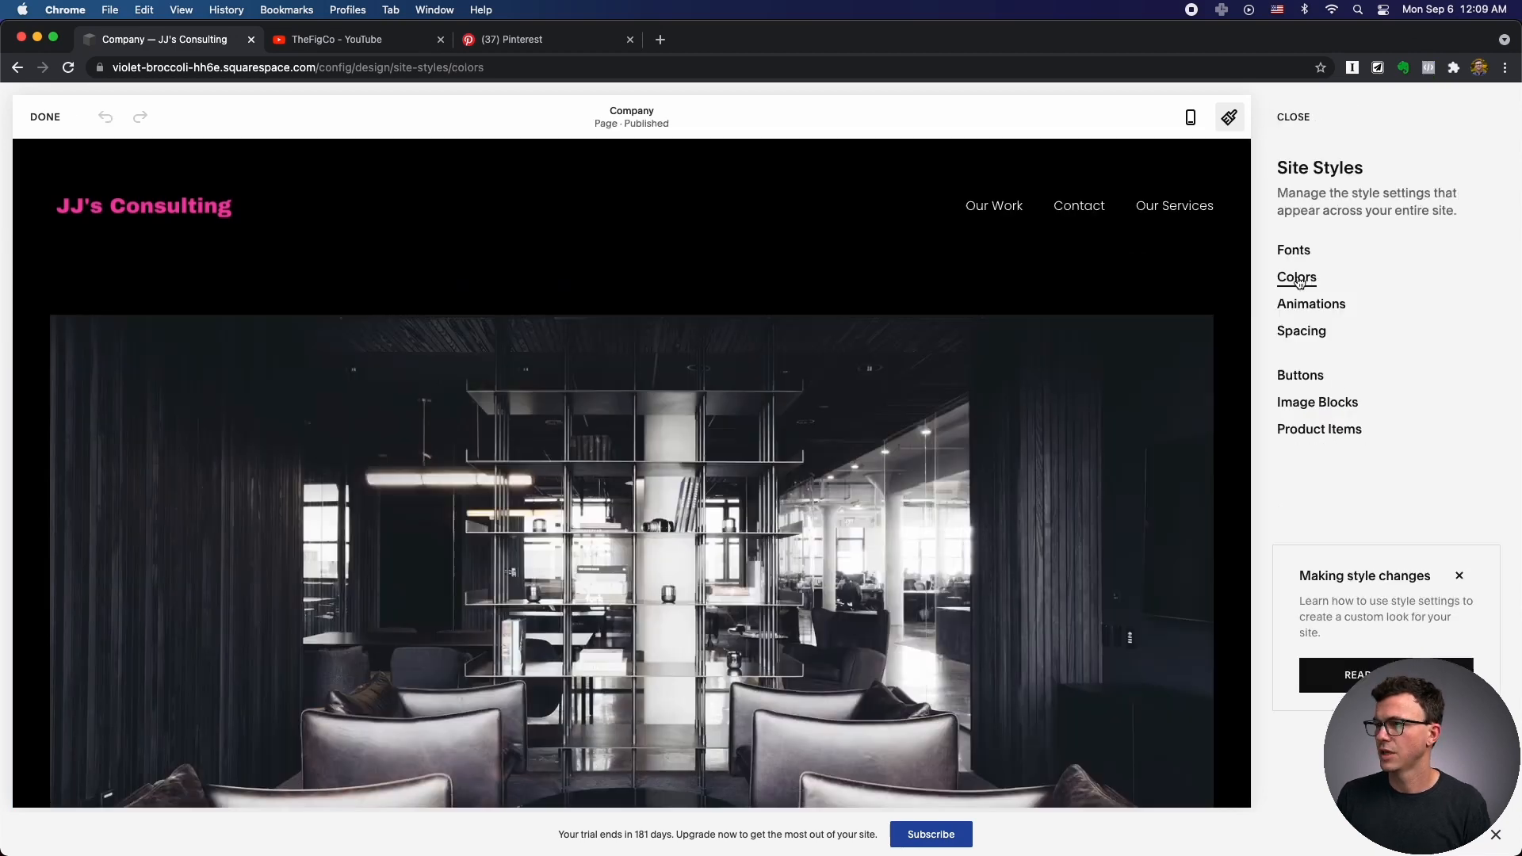
click(1294, 276)
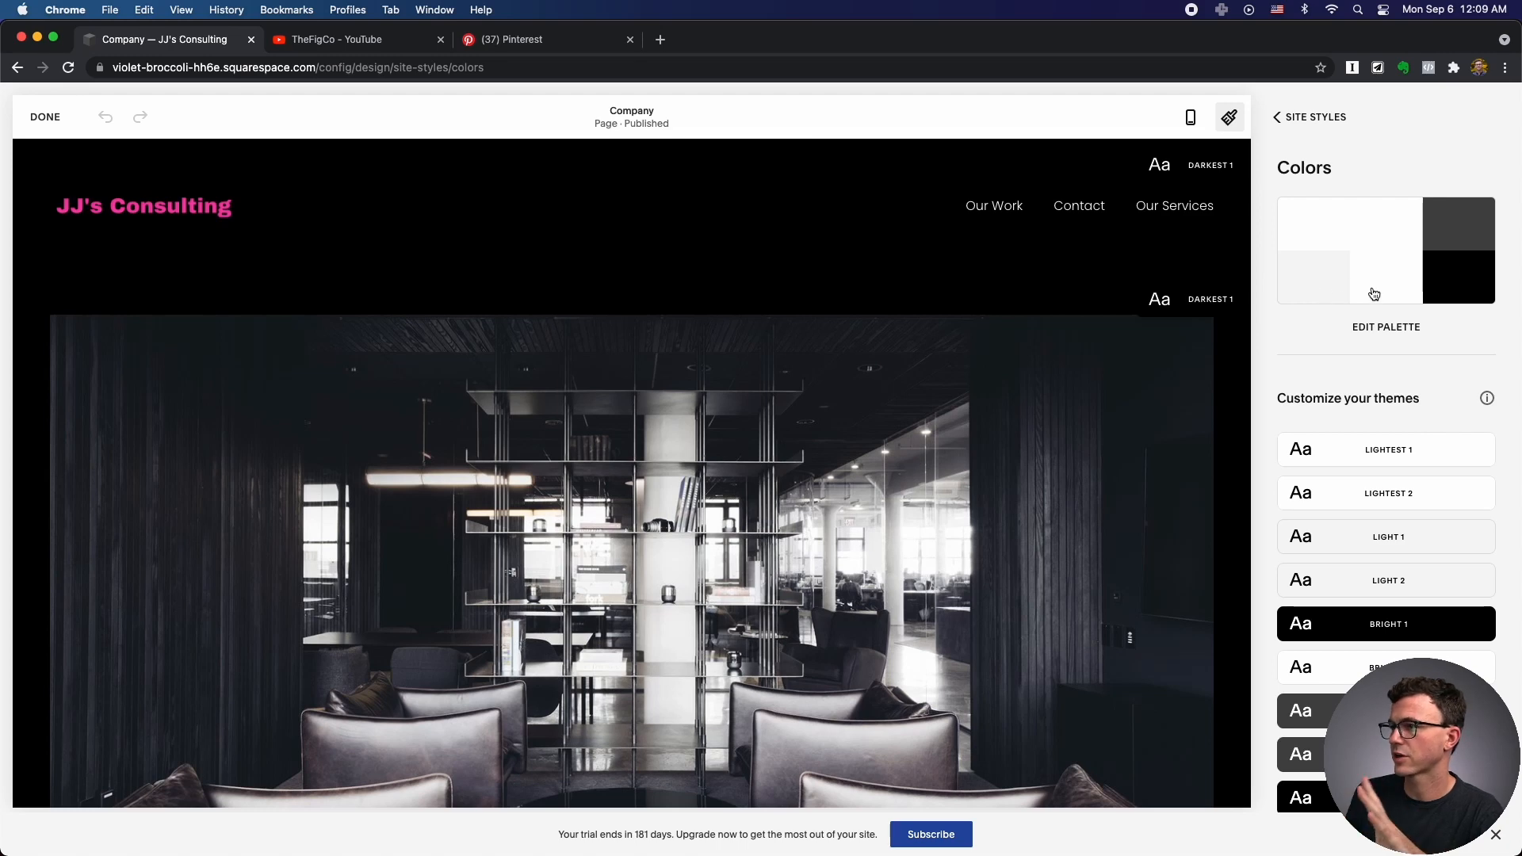
Apply the blue preset palette and darken its accent blue to deep navy.
click(1379, 336)
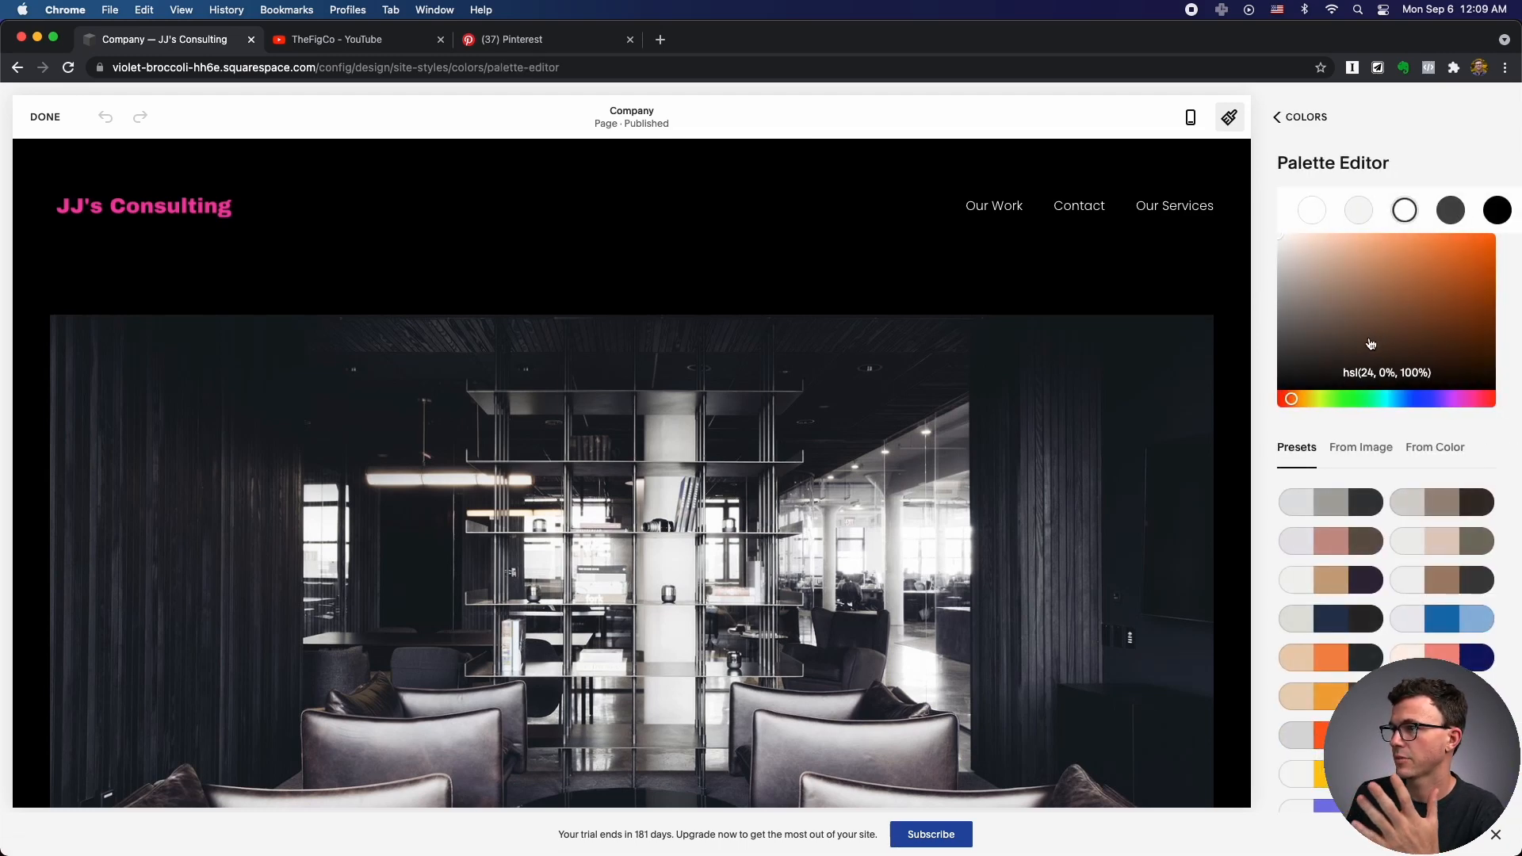
scroll(1345, 365, down, 1)
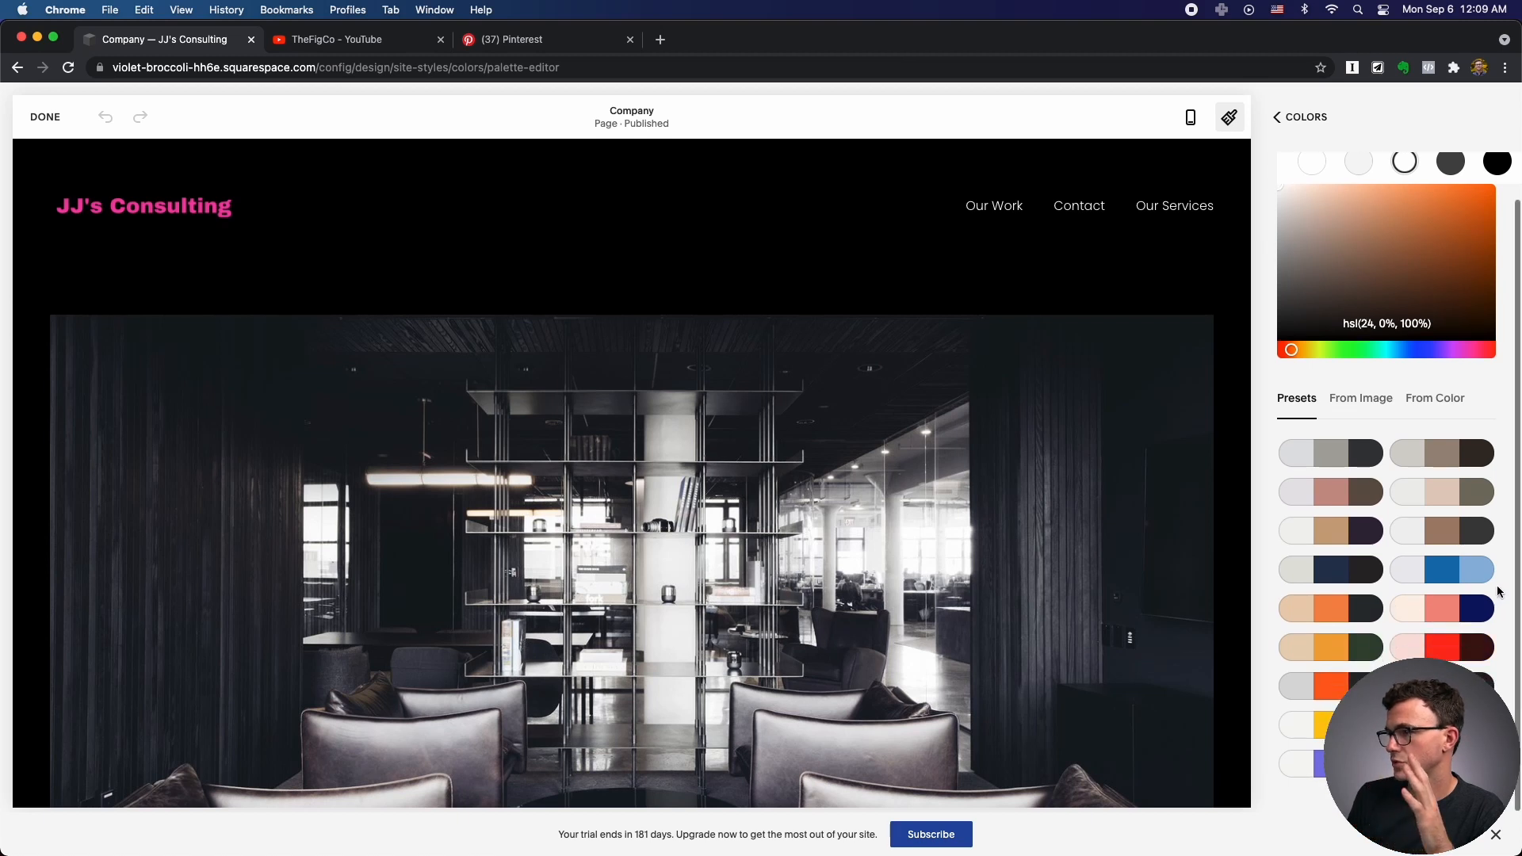
click(1436, 577)
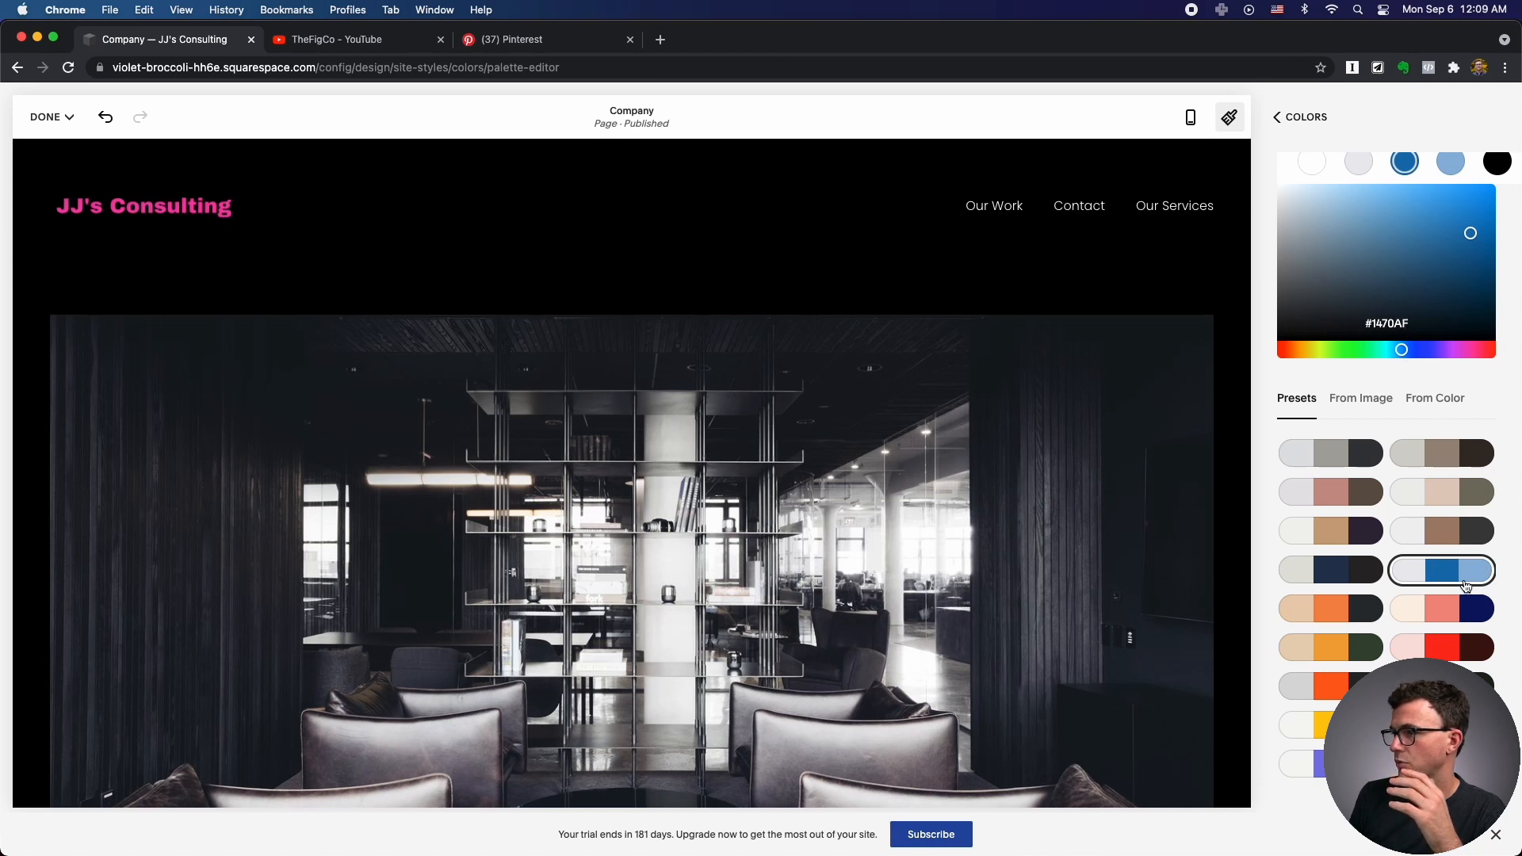
scroll(1455, 444, up, 2)
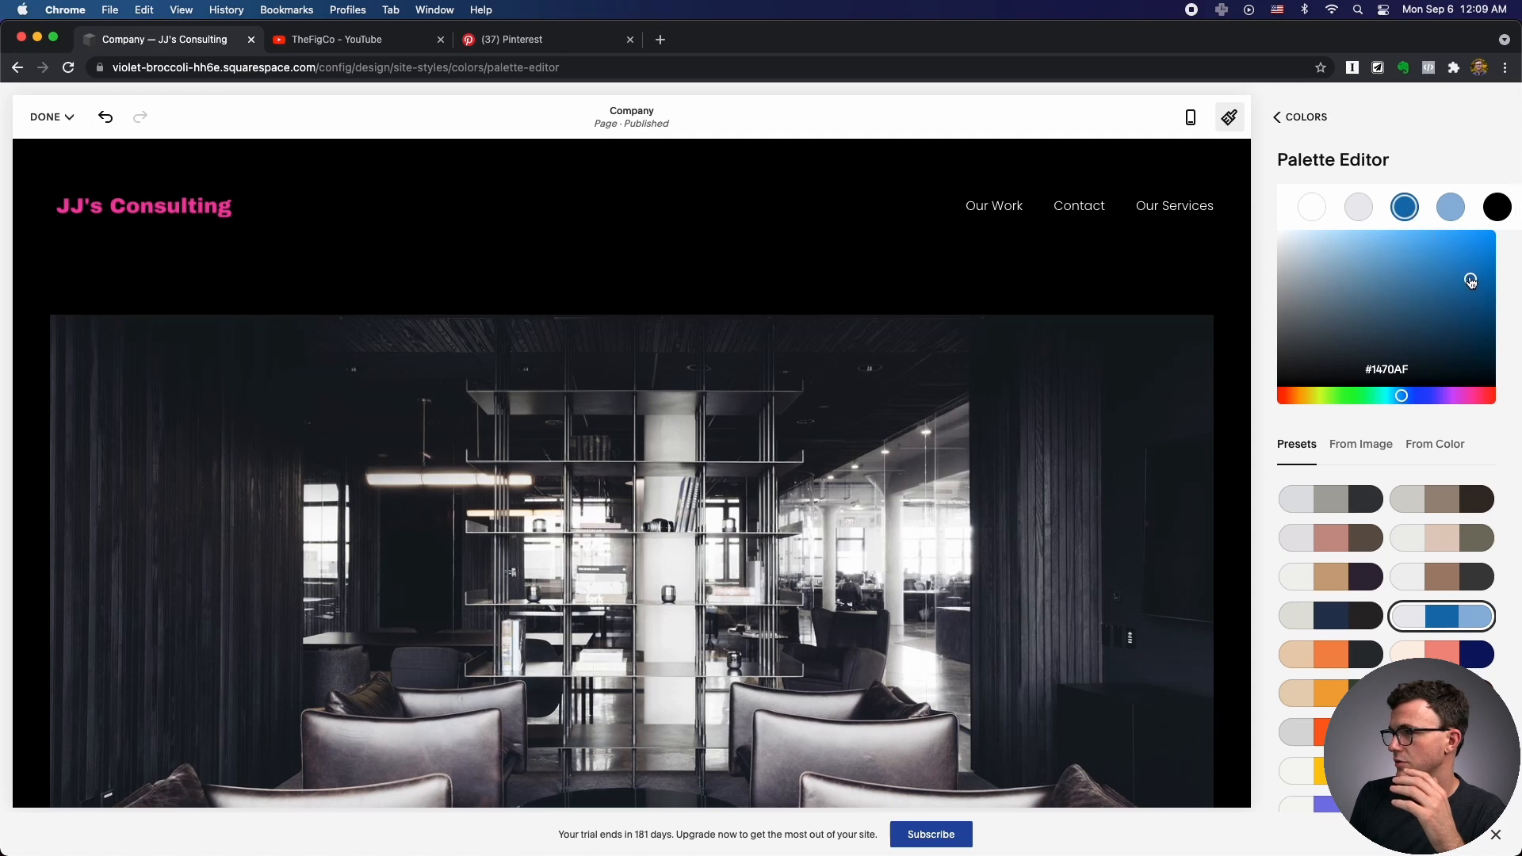
drag(1470, 280, 1442, 341)
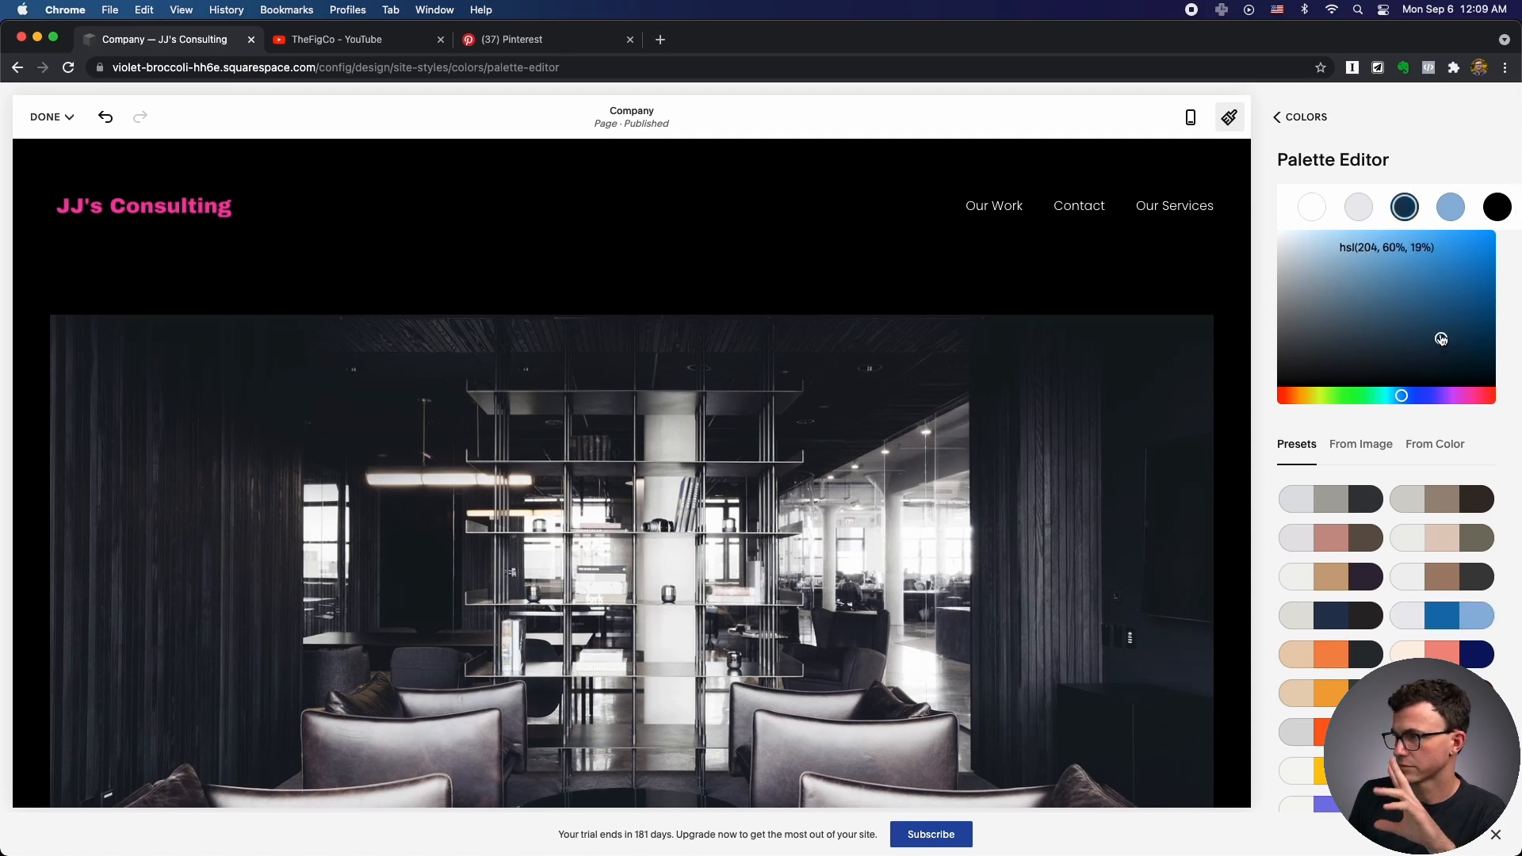
Keep black near-black and set the white to light grey hsl(209,0%,93%).
click(1449, 207)
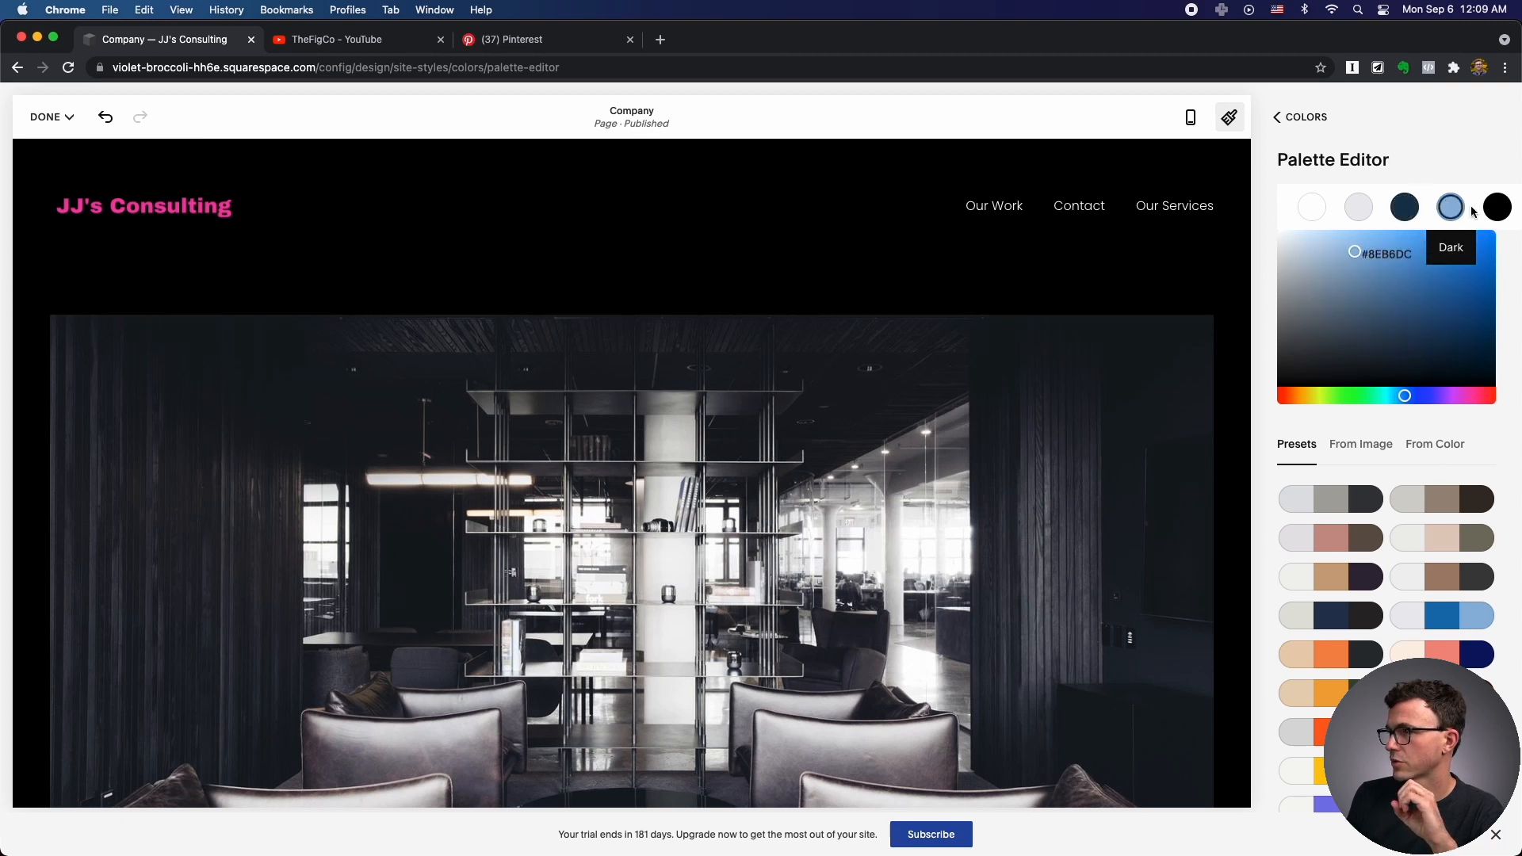
click(1496, 211)
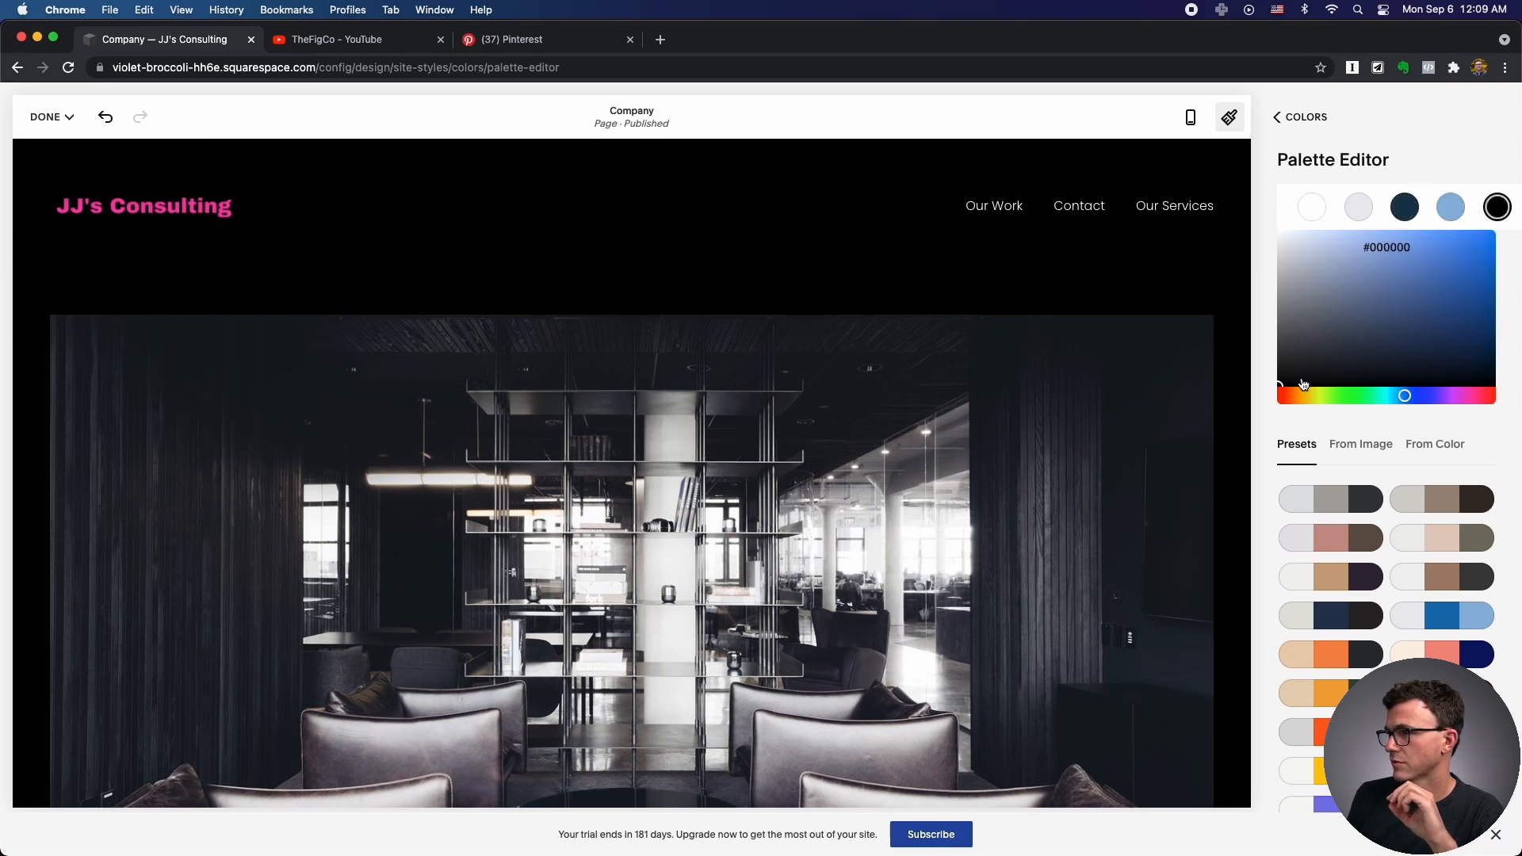
drag(1285, 385, 1281, 300)
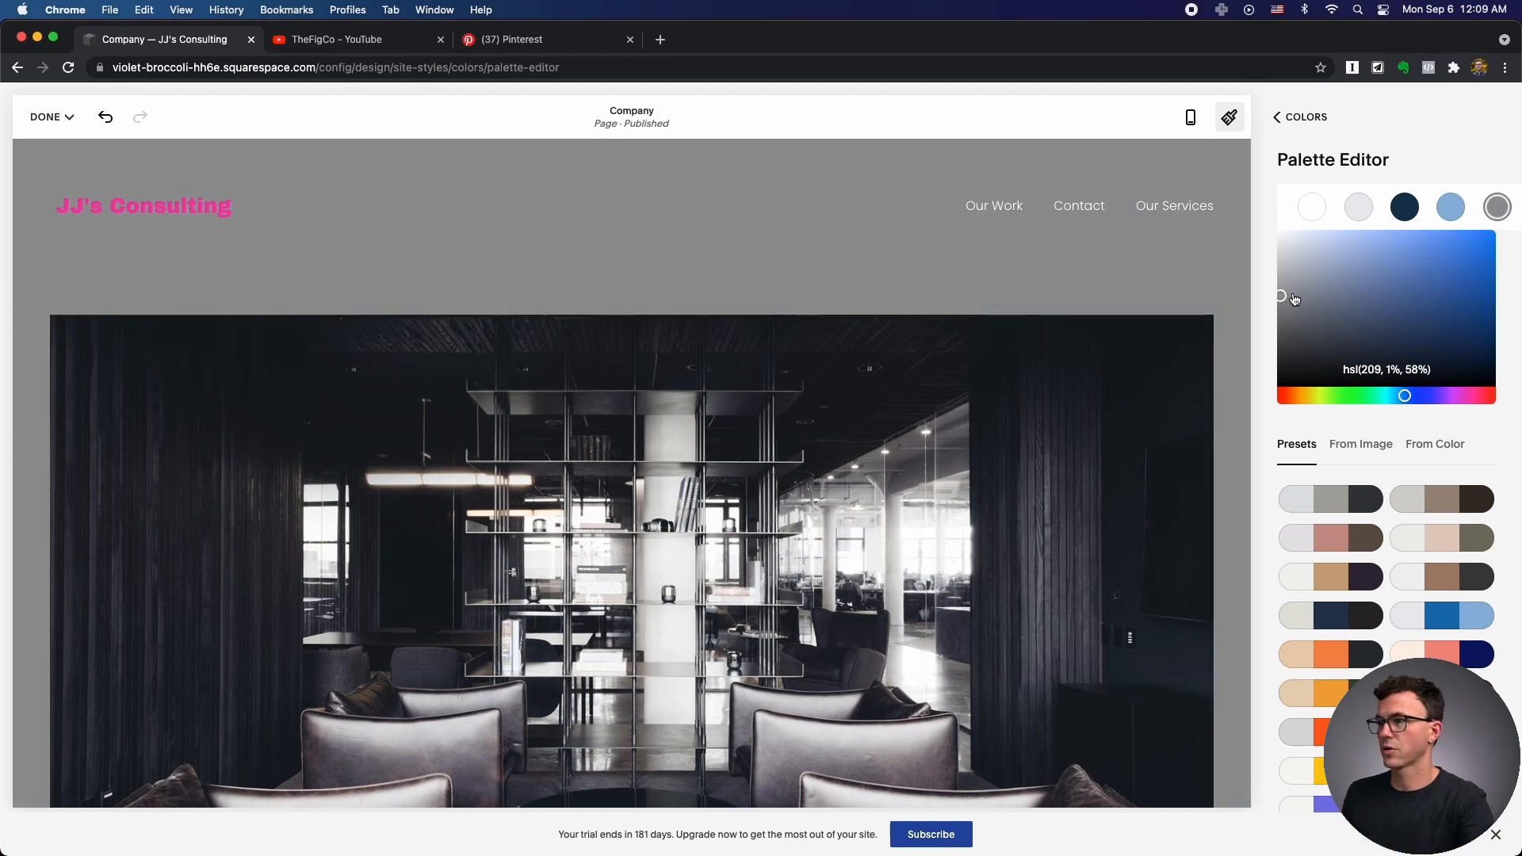
drag(1282, 305, 1285, 381)
click(1311, 207)
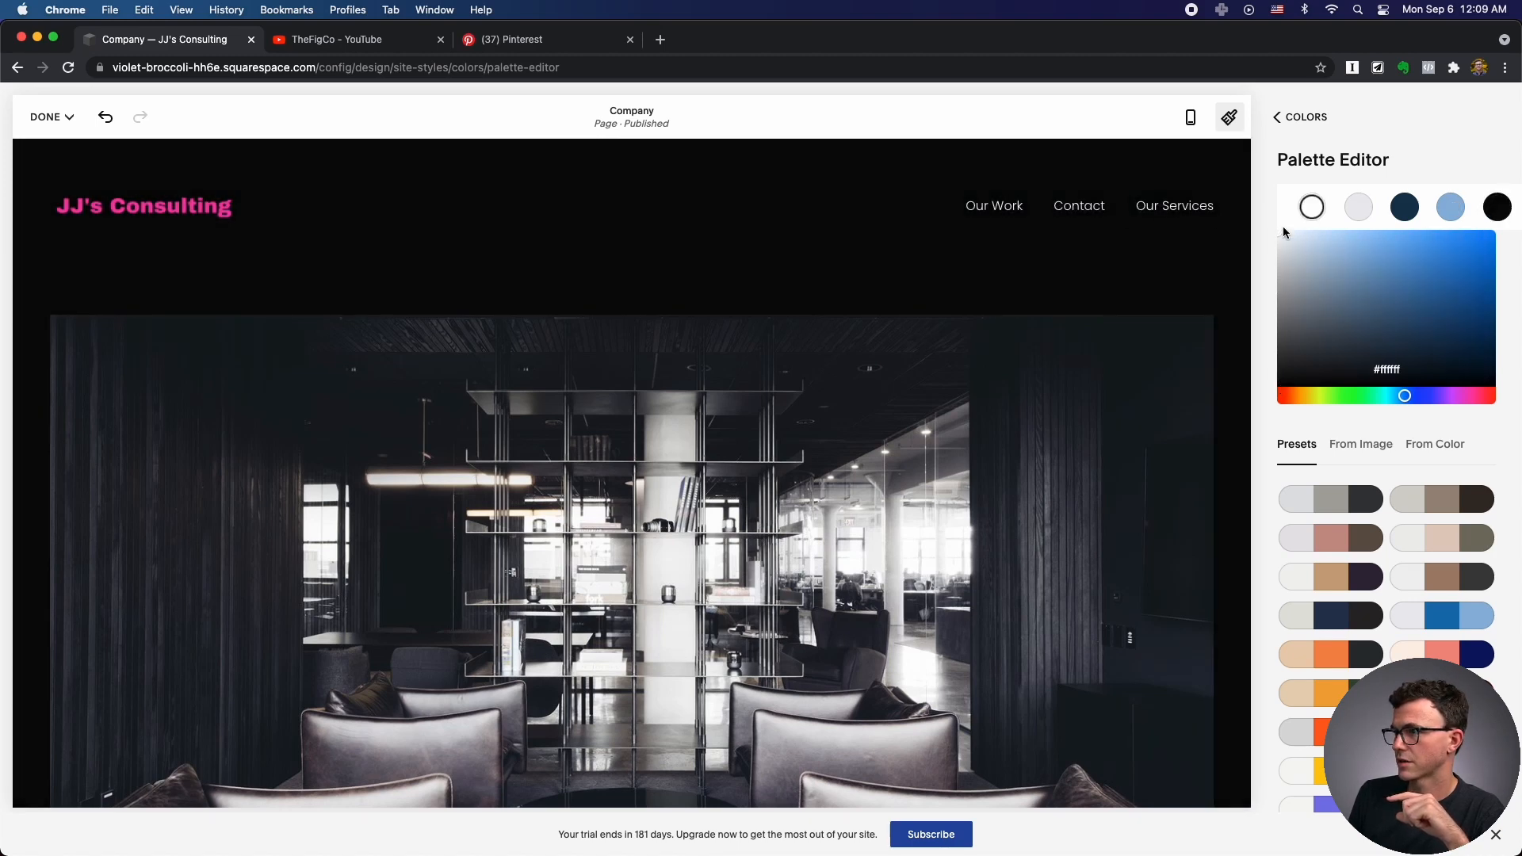
drag(1334, 244, 1356, 275)
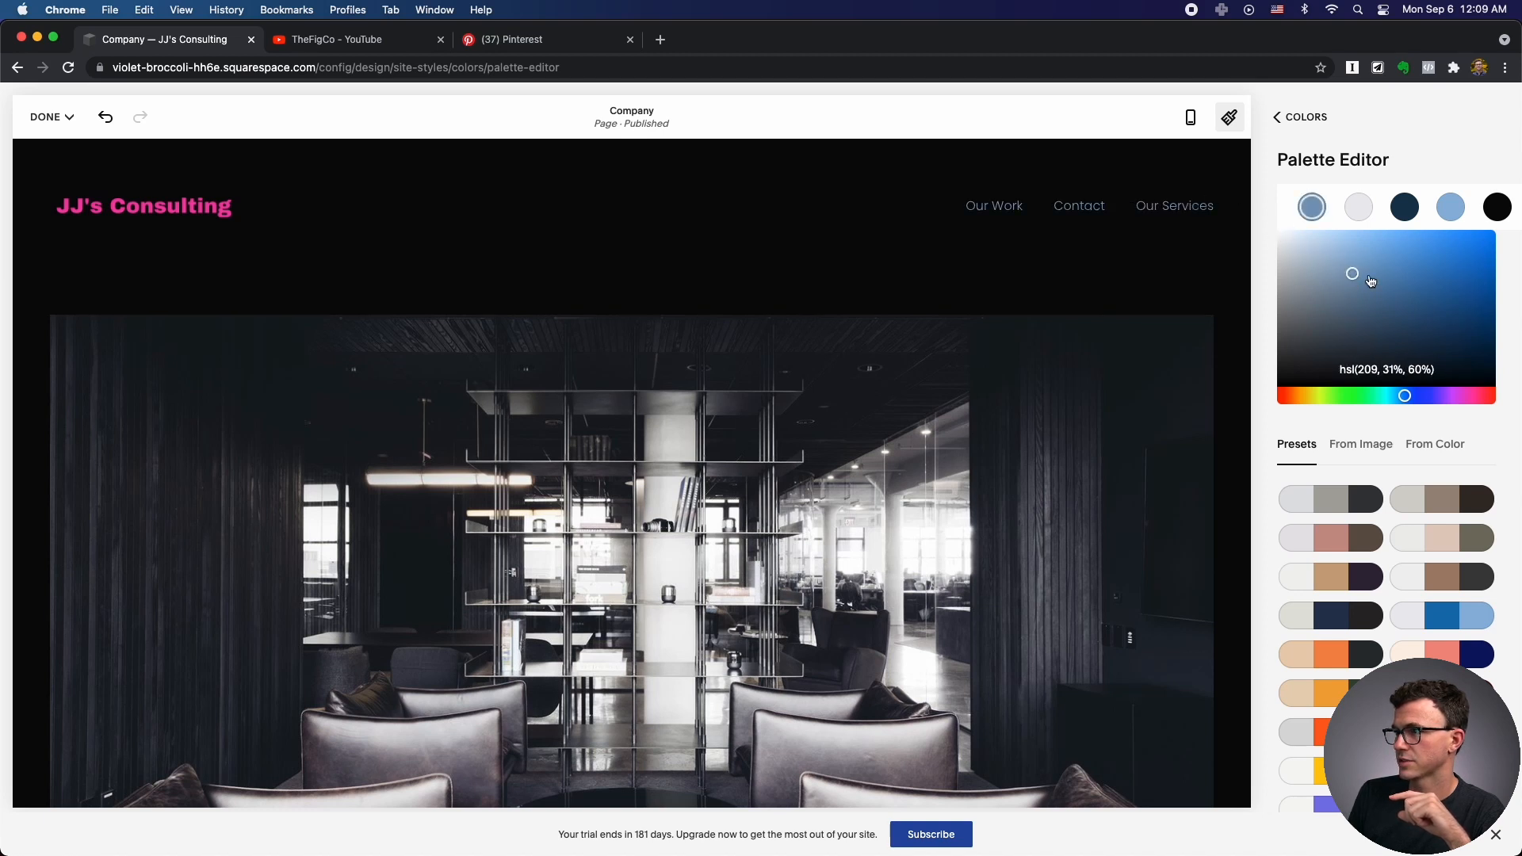
click(1280, 242)
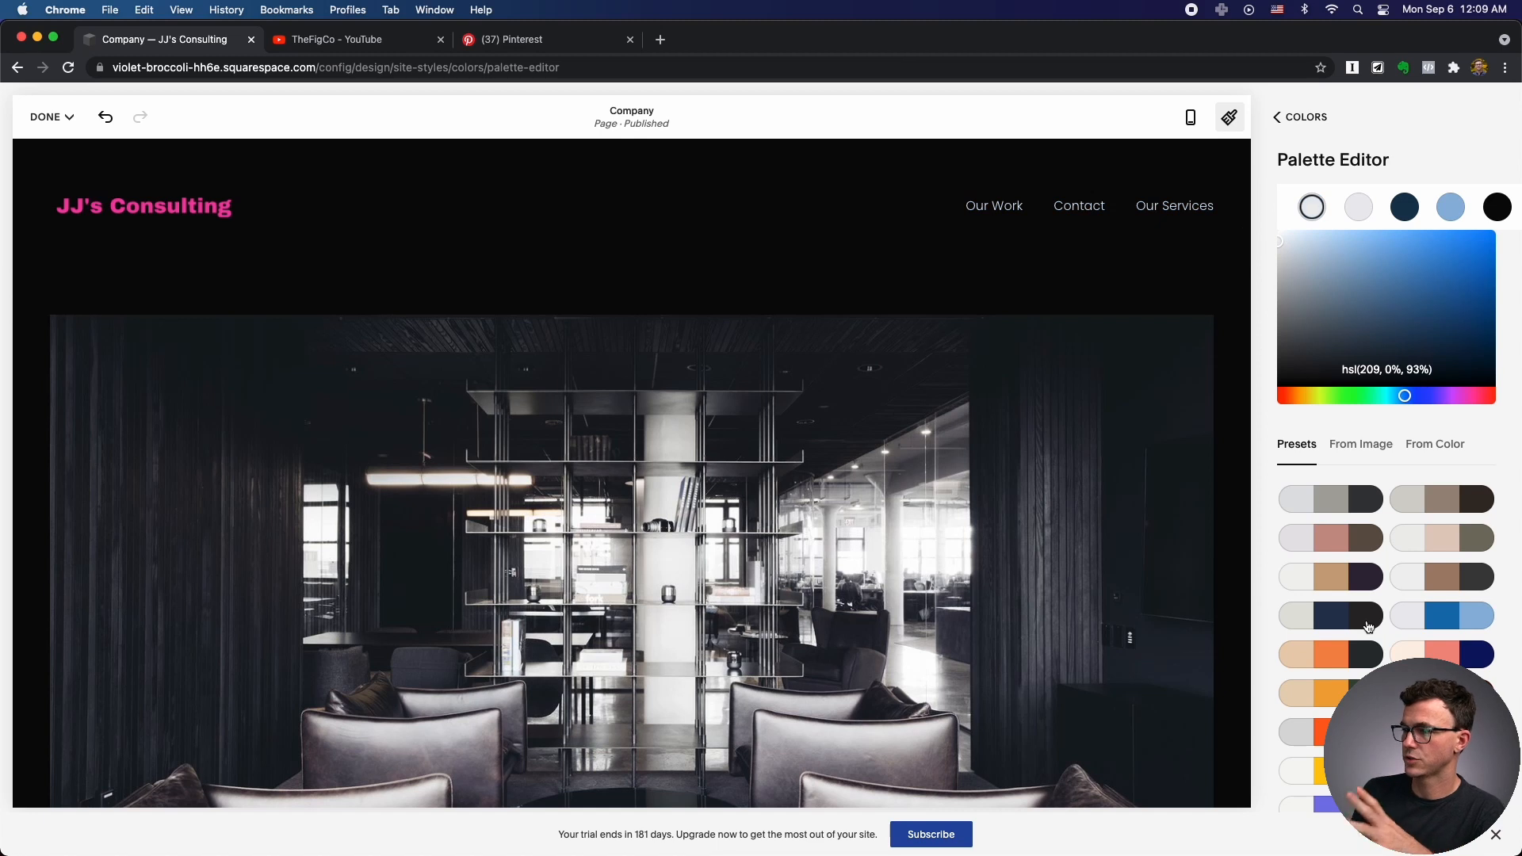
scroll(1369, 627, down, 1)
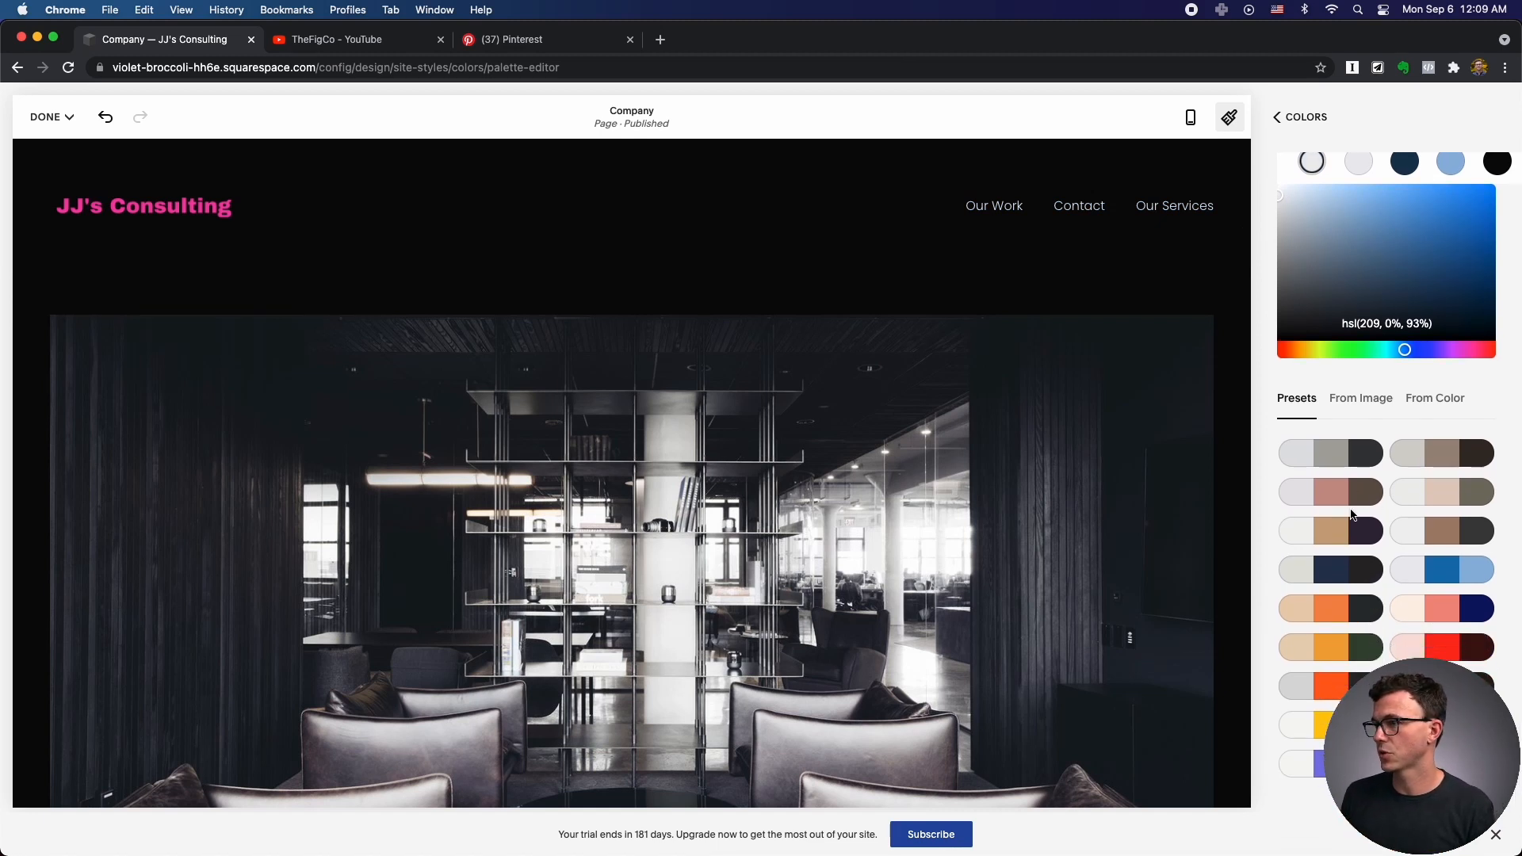
scroll(1413, 323, up, 1)
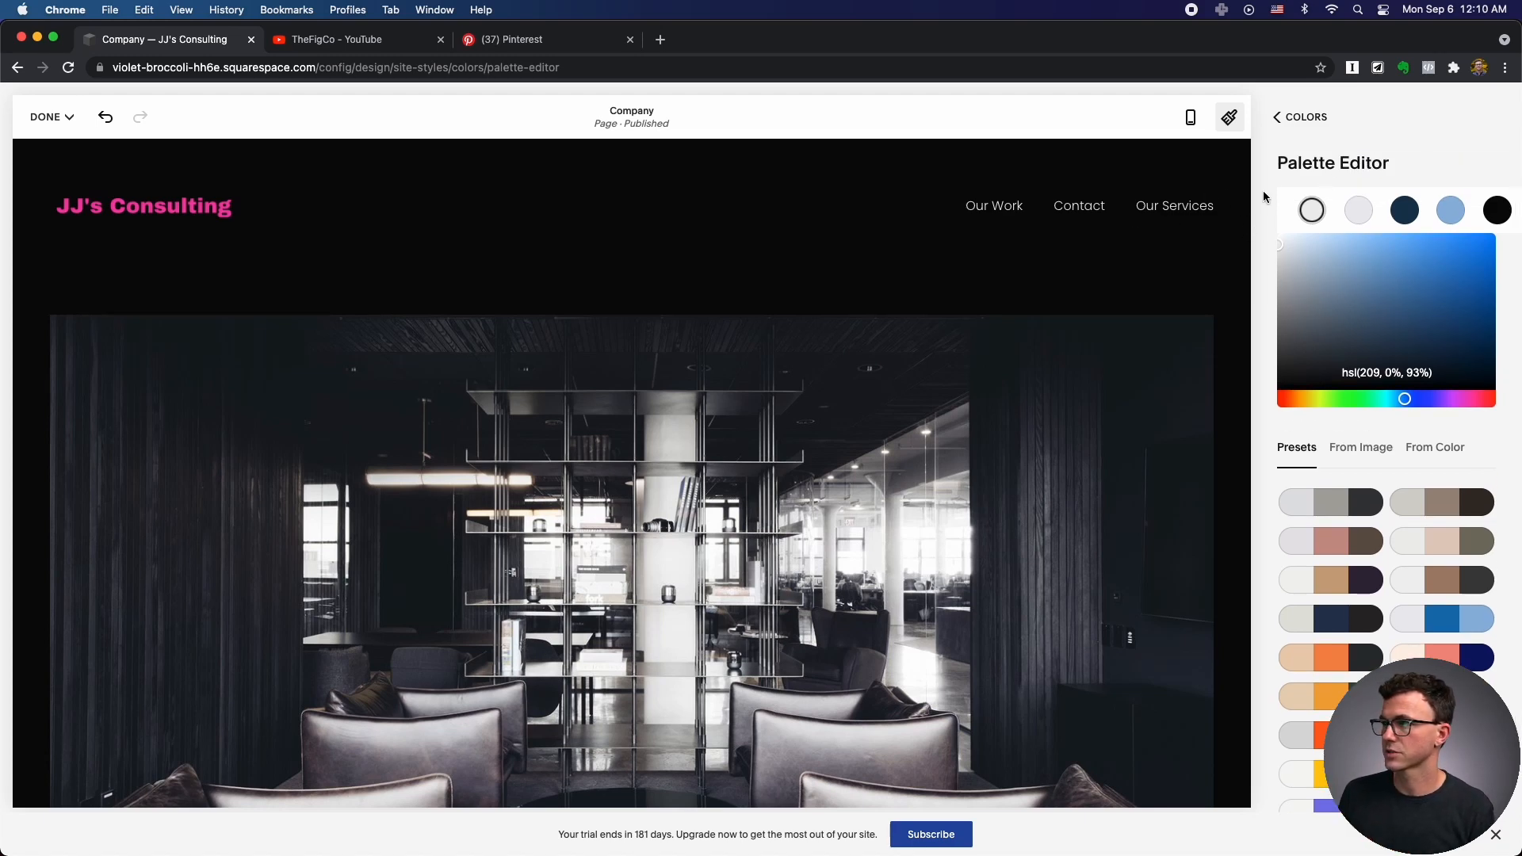
click(1300, 117)
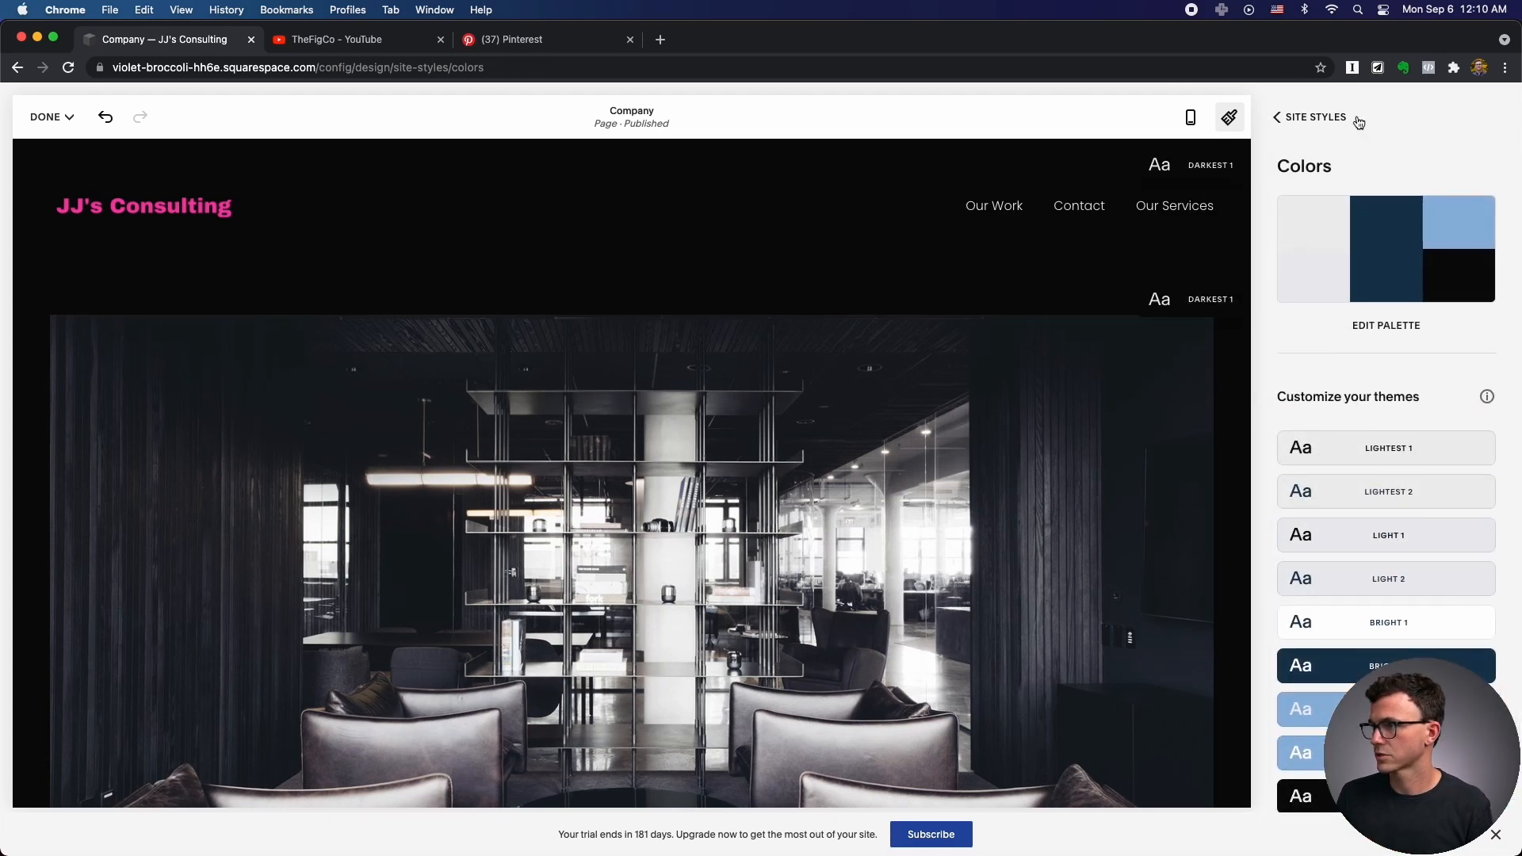
Glance at Animations, widen Site Margin to 10vw, then reset spacing to defaults.
click(1309, 125)
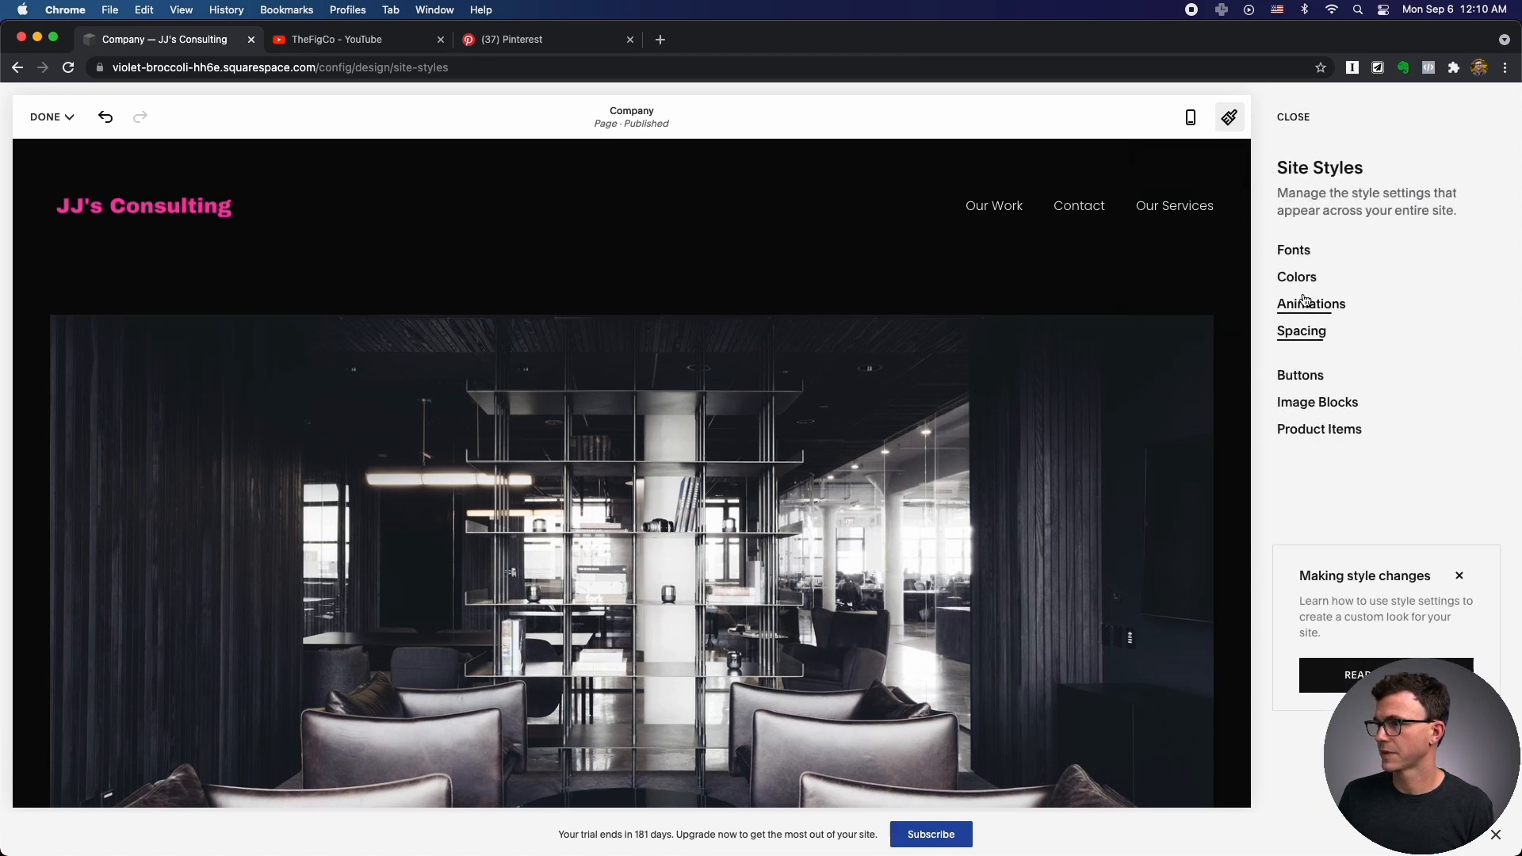
click(1305, 304)
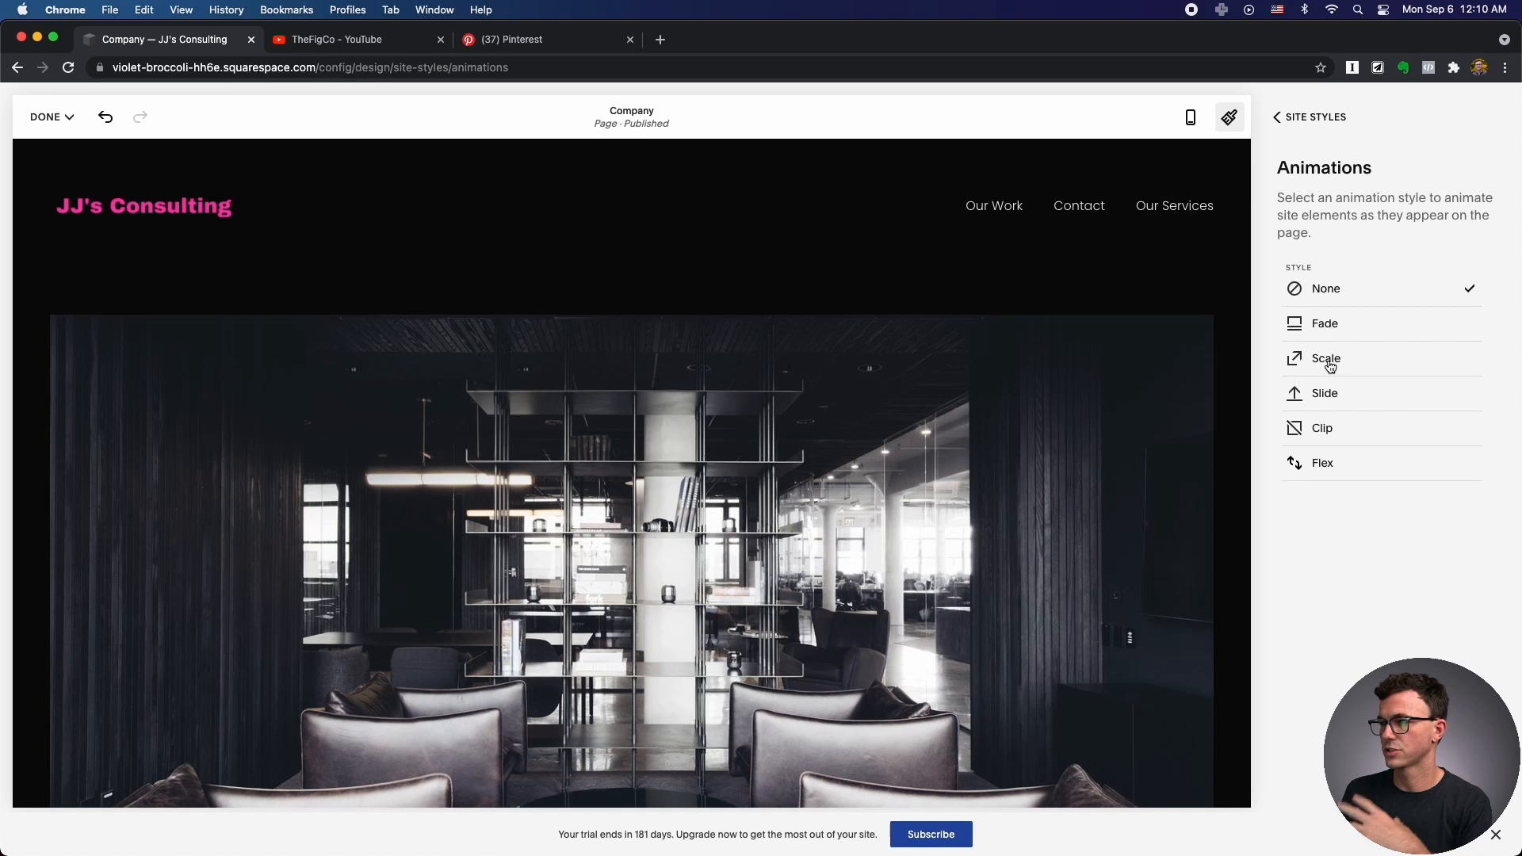
click(1286, 119)
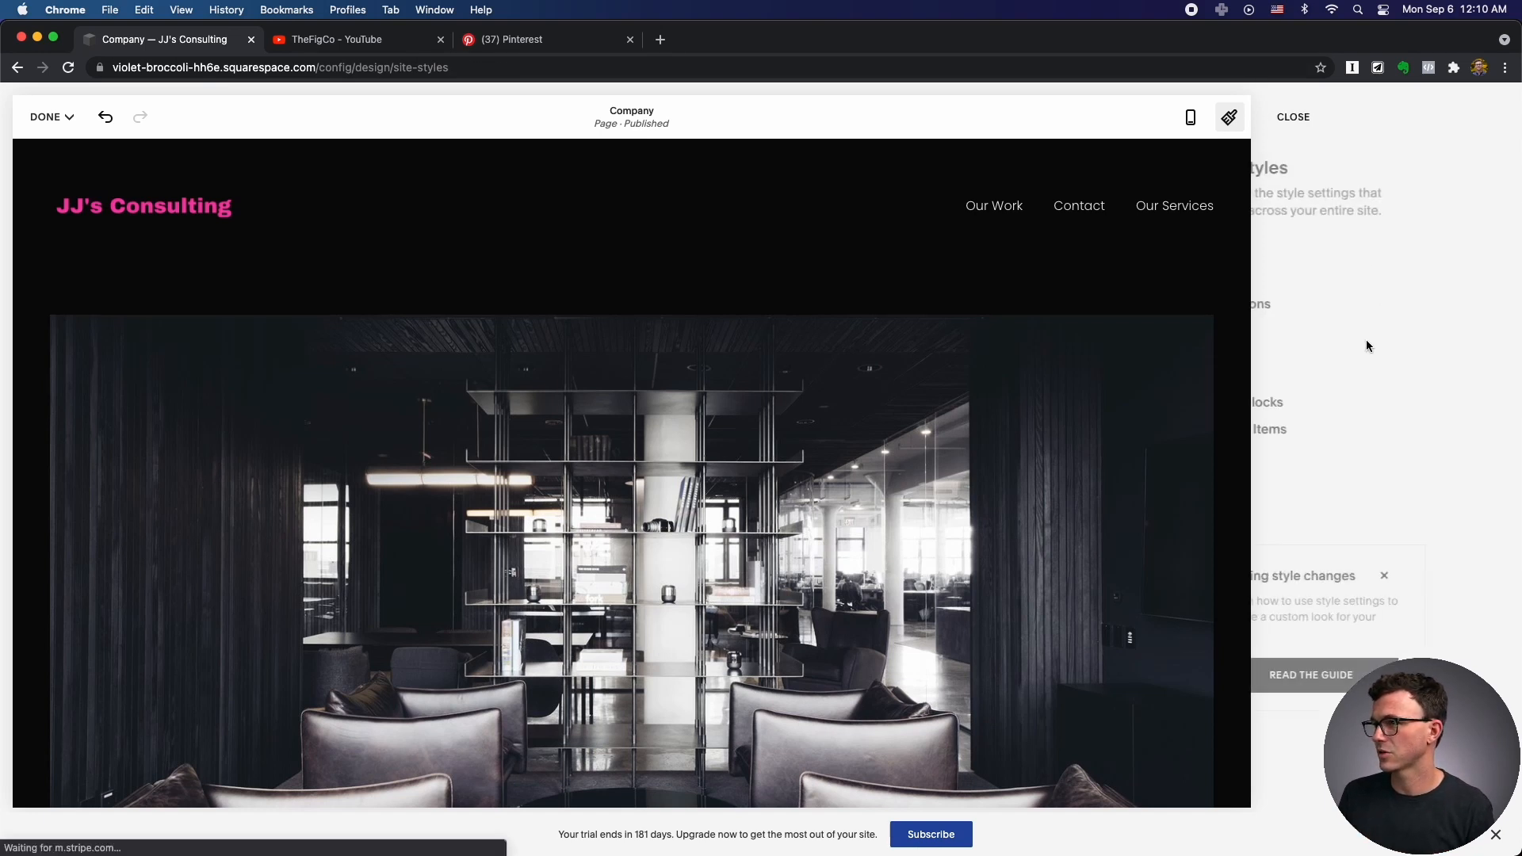
click(1309, 336)
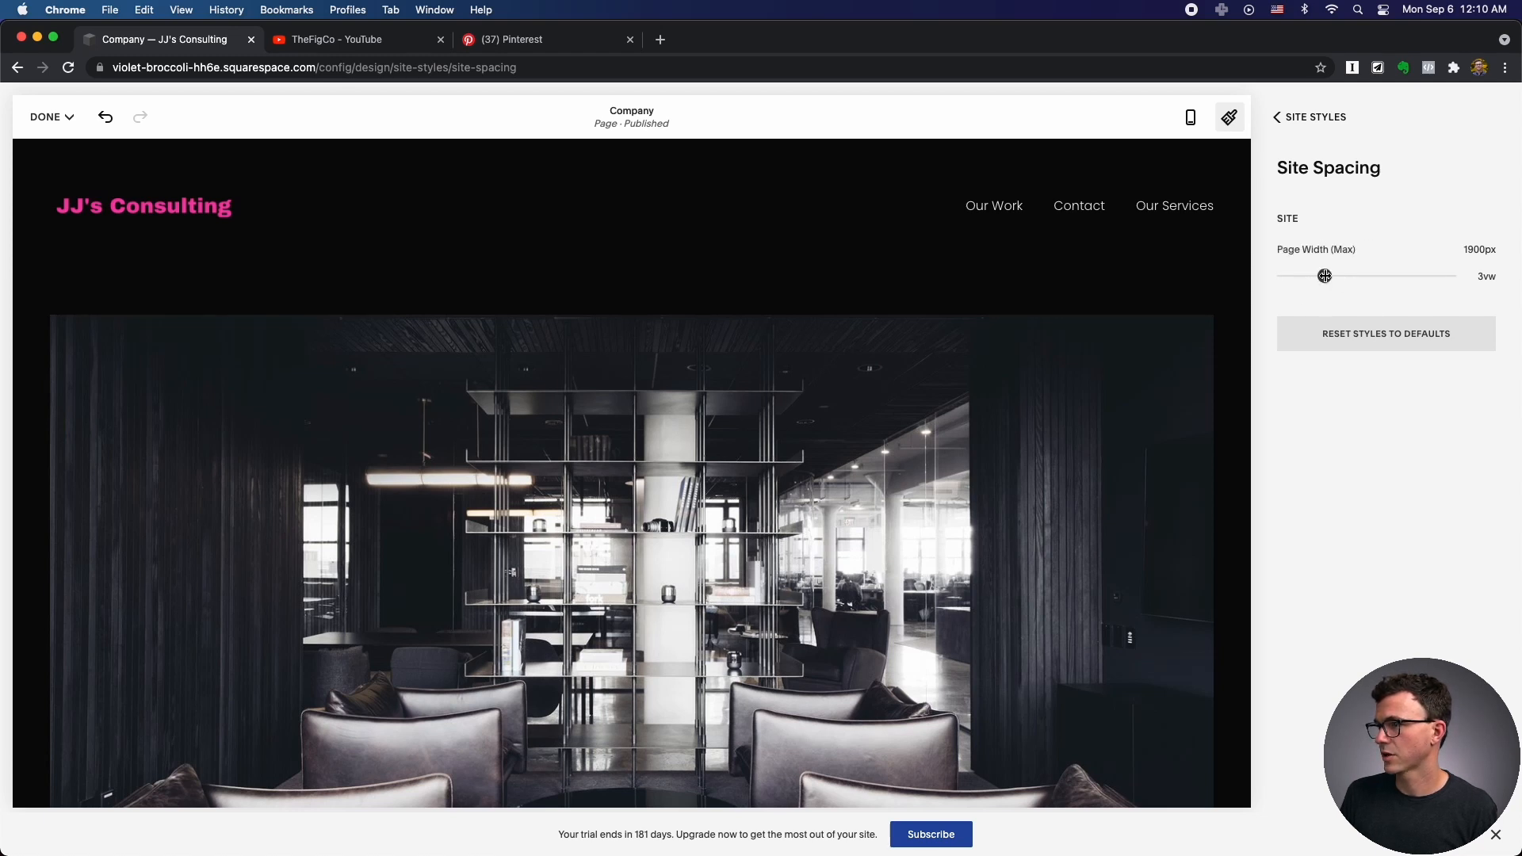
mouse_move(1325, 276)
mouse_down()
mouse_move(1422, 277)
mouse_move(1304, 279)
mouse_up()
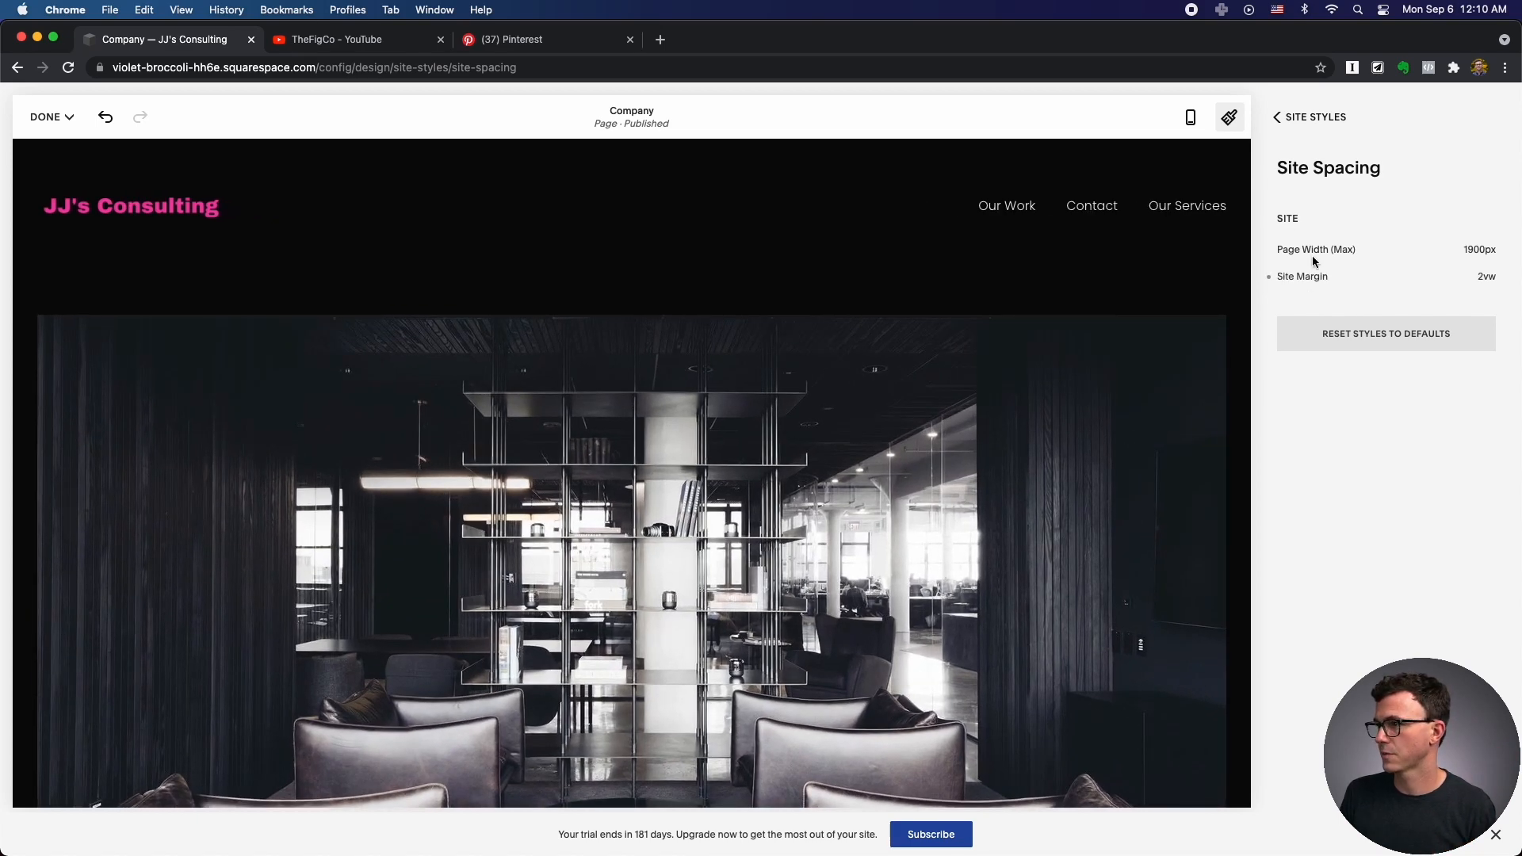
click(1361, 333)
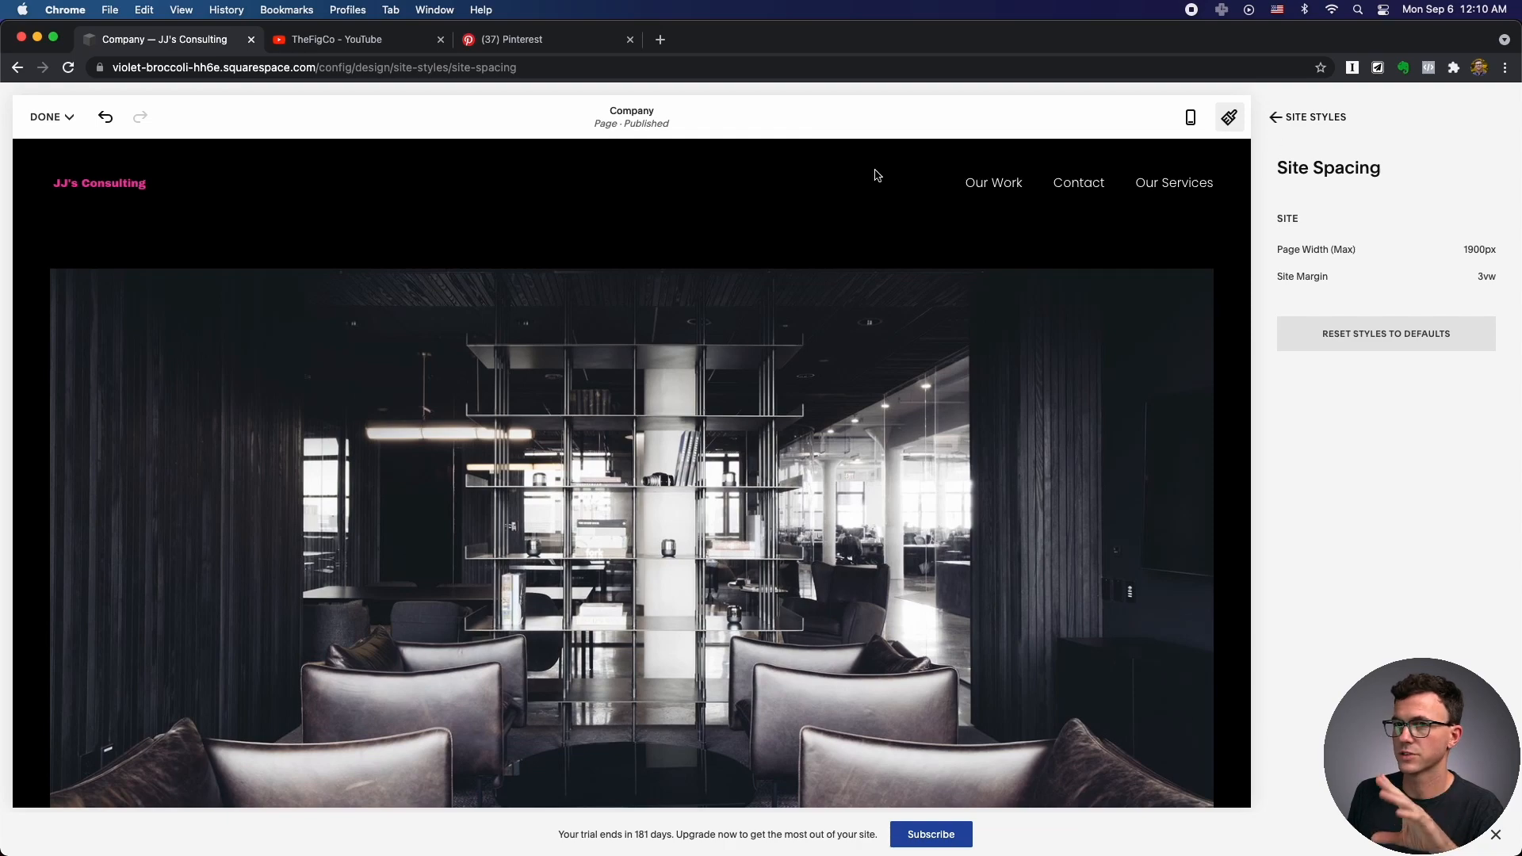
Preview the Home page and open Design > Site Styles > Buttons.
click(1274, 119)
click(1278, 118)
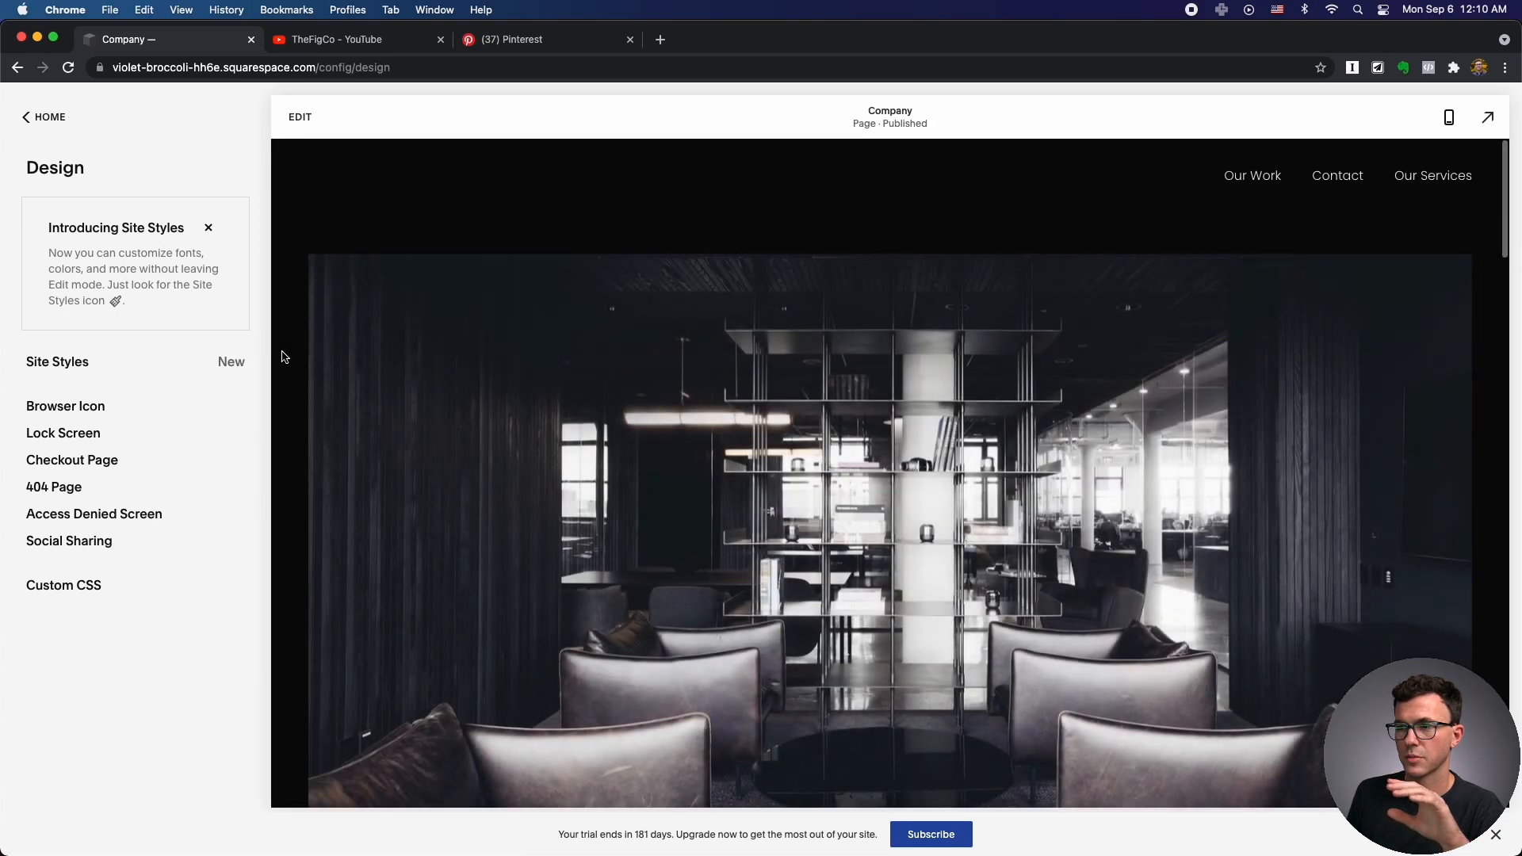
click(45, 117)
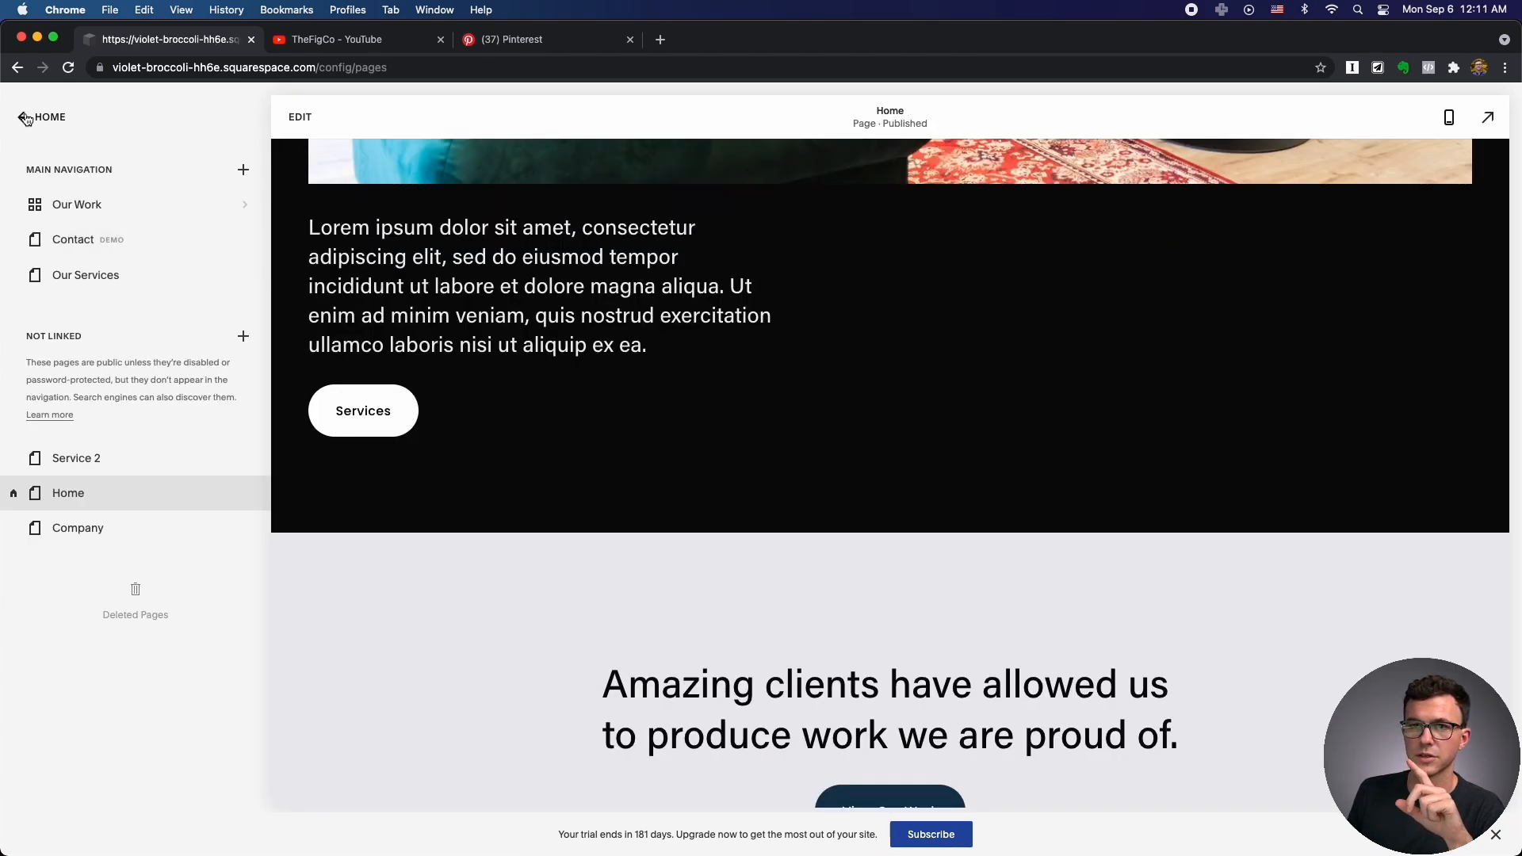
click(49, 117)
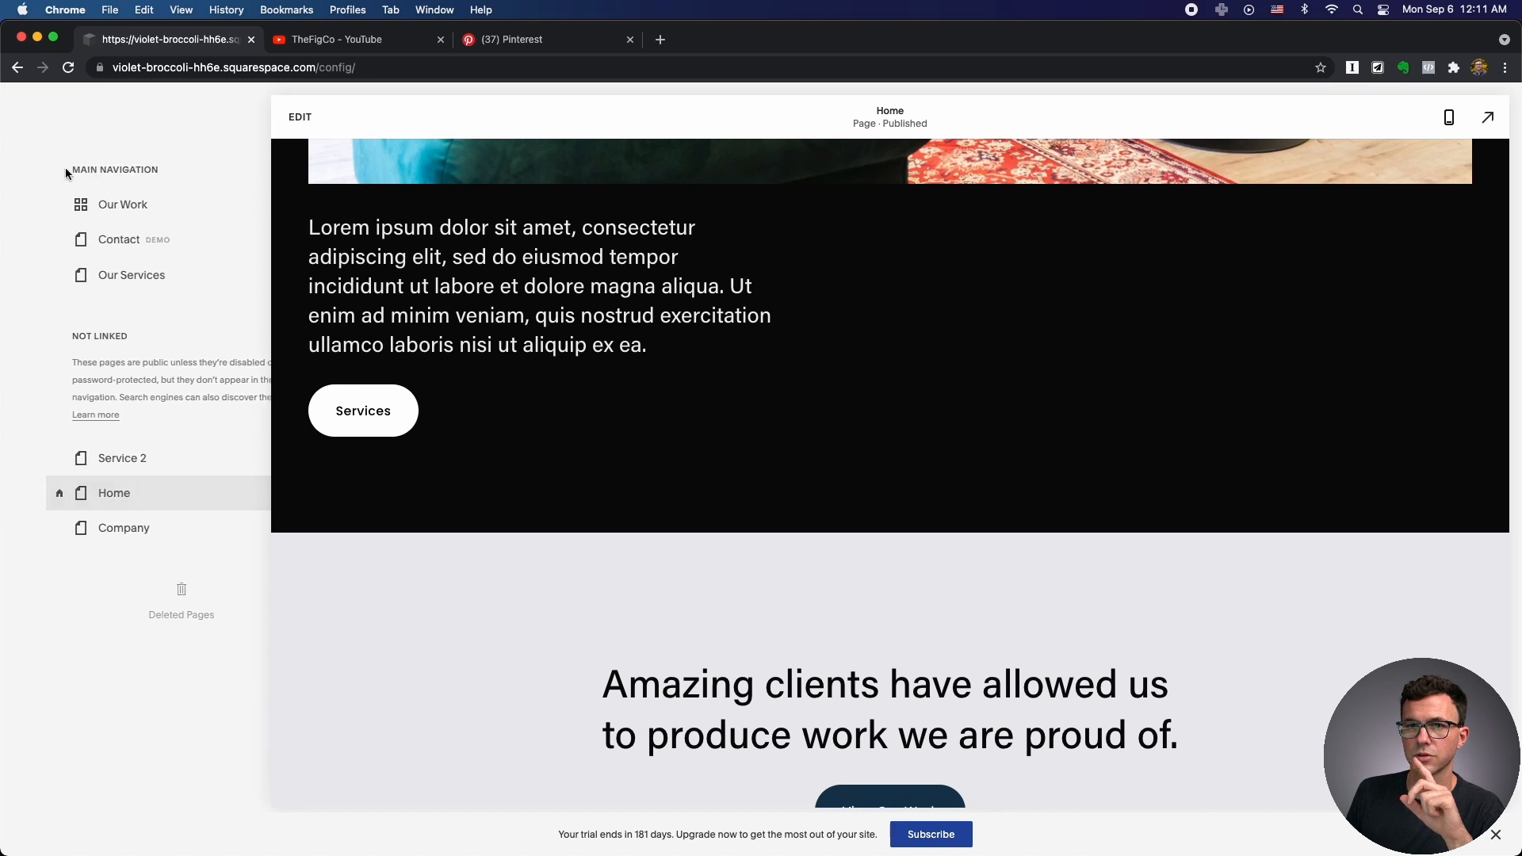
click(55, 252)
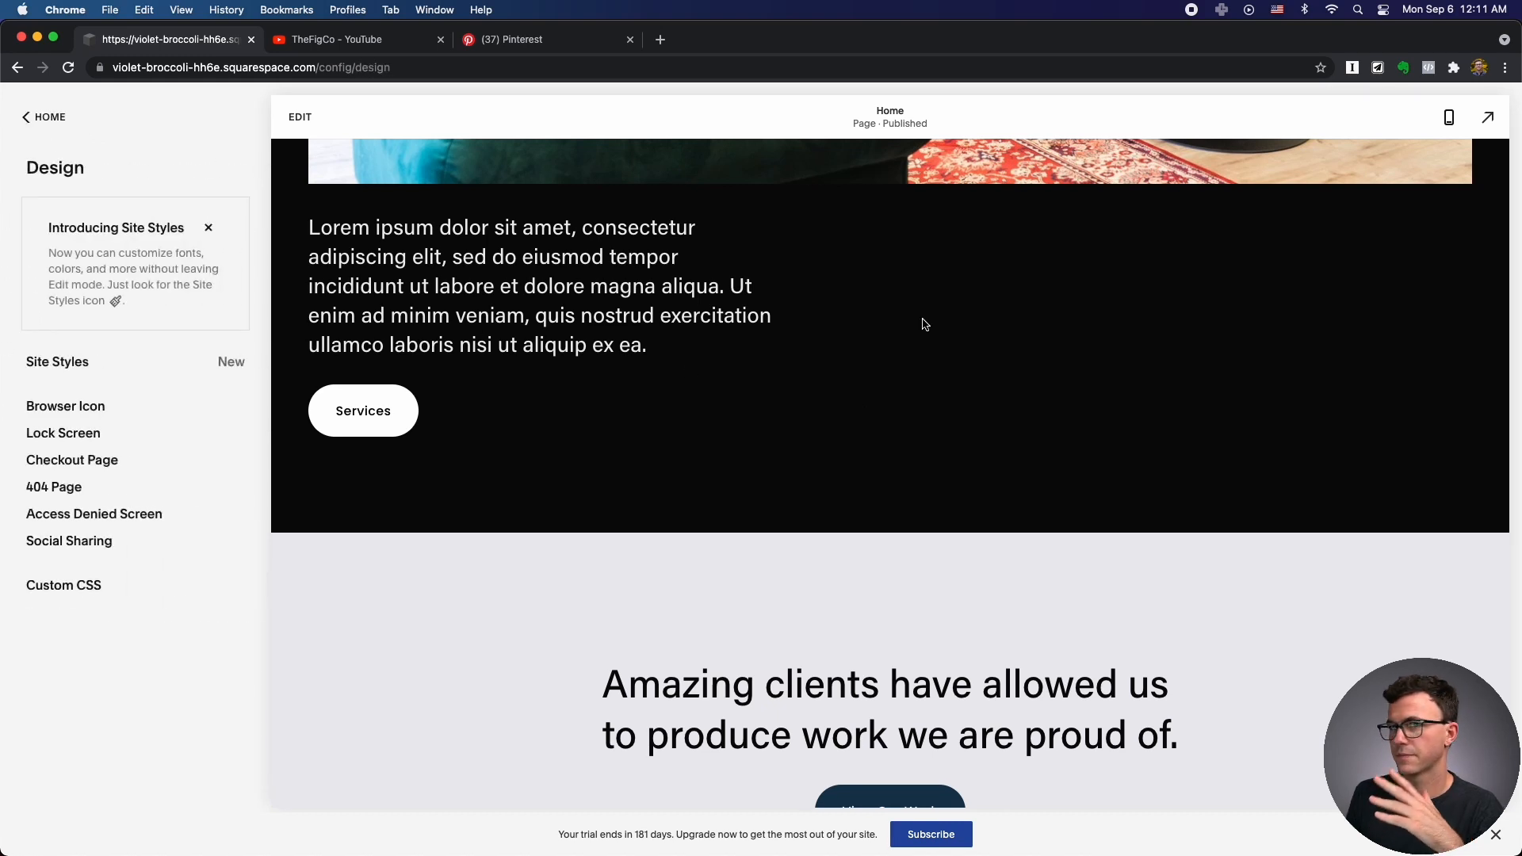
click(60, 373)
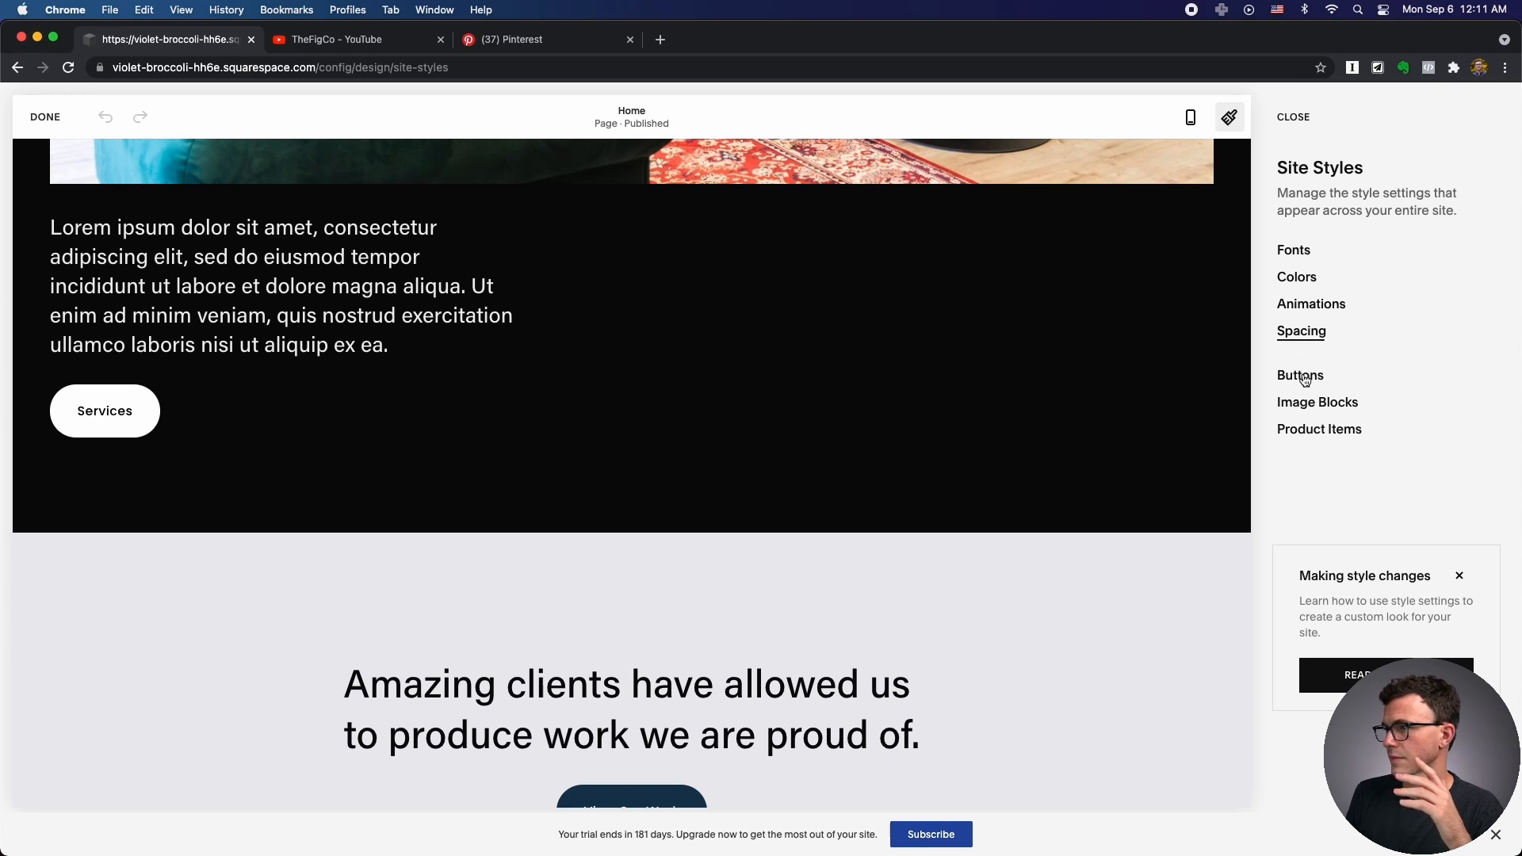
click(1304, 378)
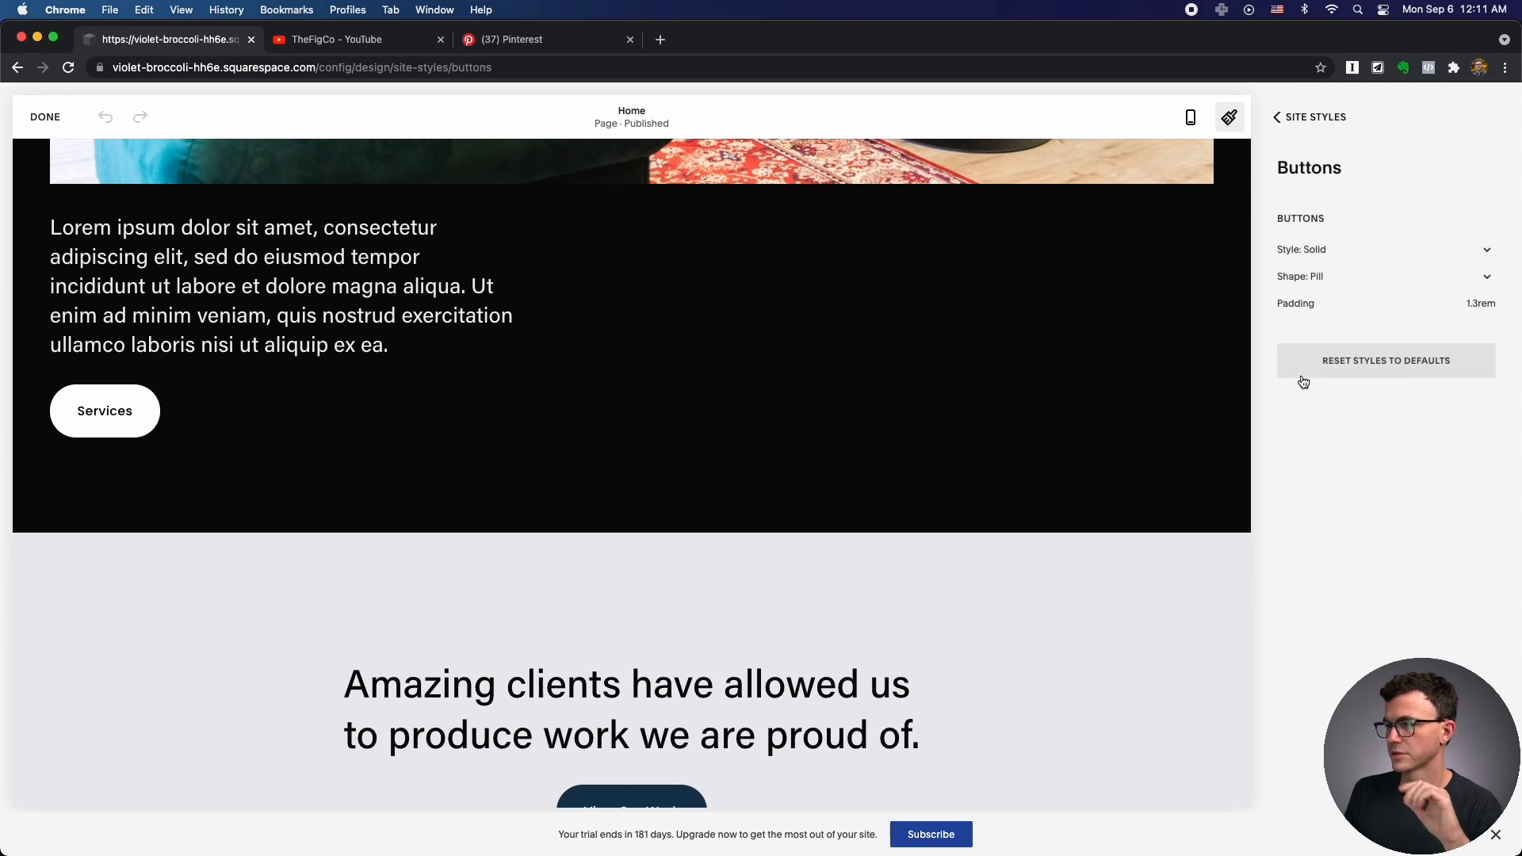
Make the outline buttons Square-shaped and reduce their padding to 1.1rem.
click(1326, 253)
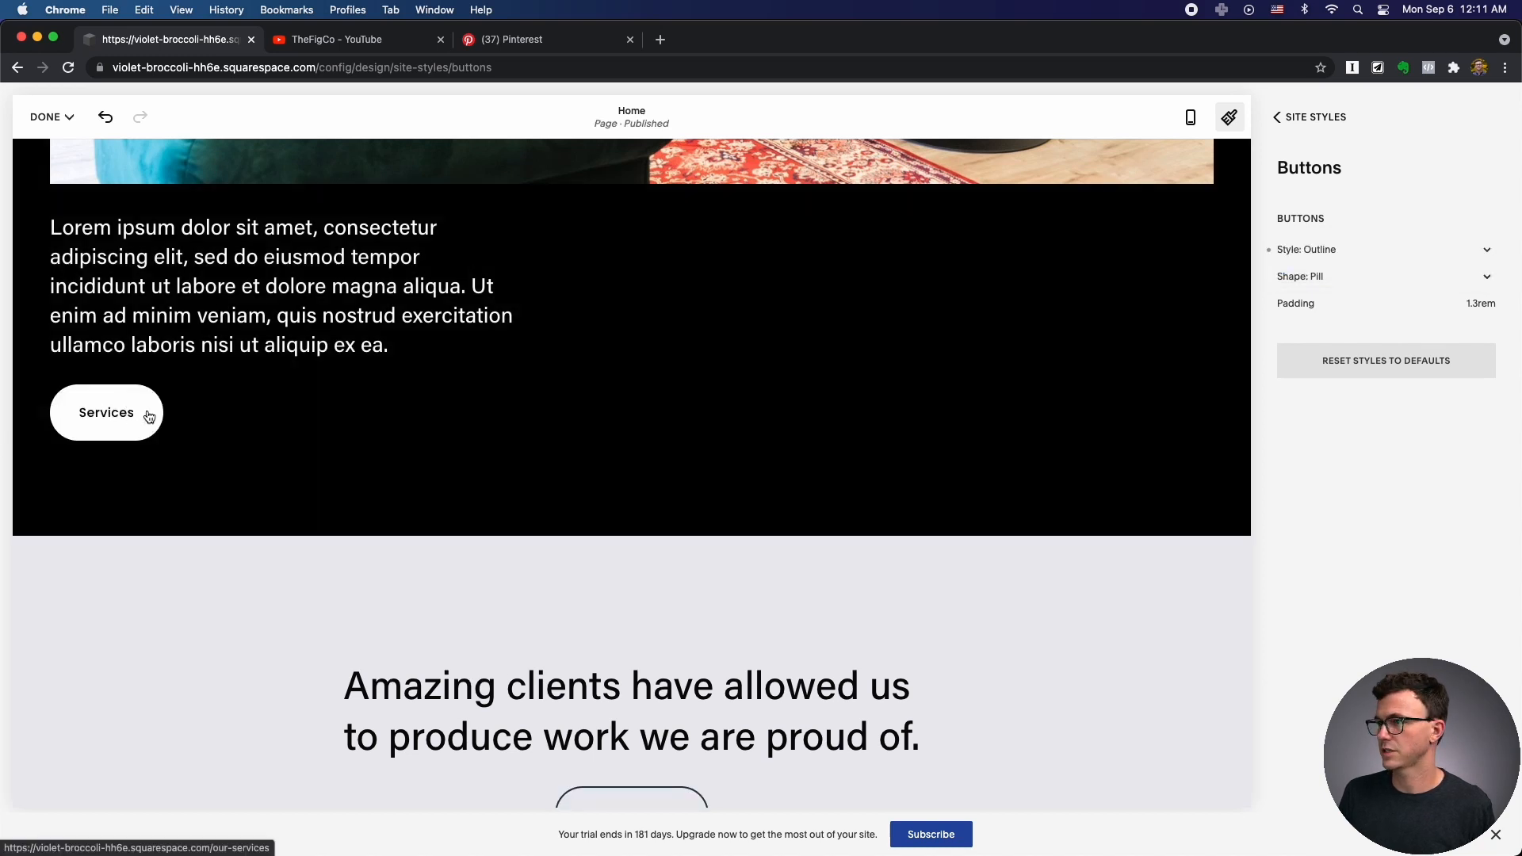
click(1328, 279)
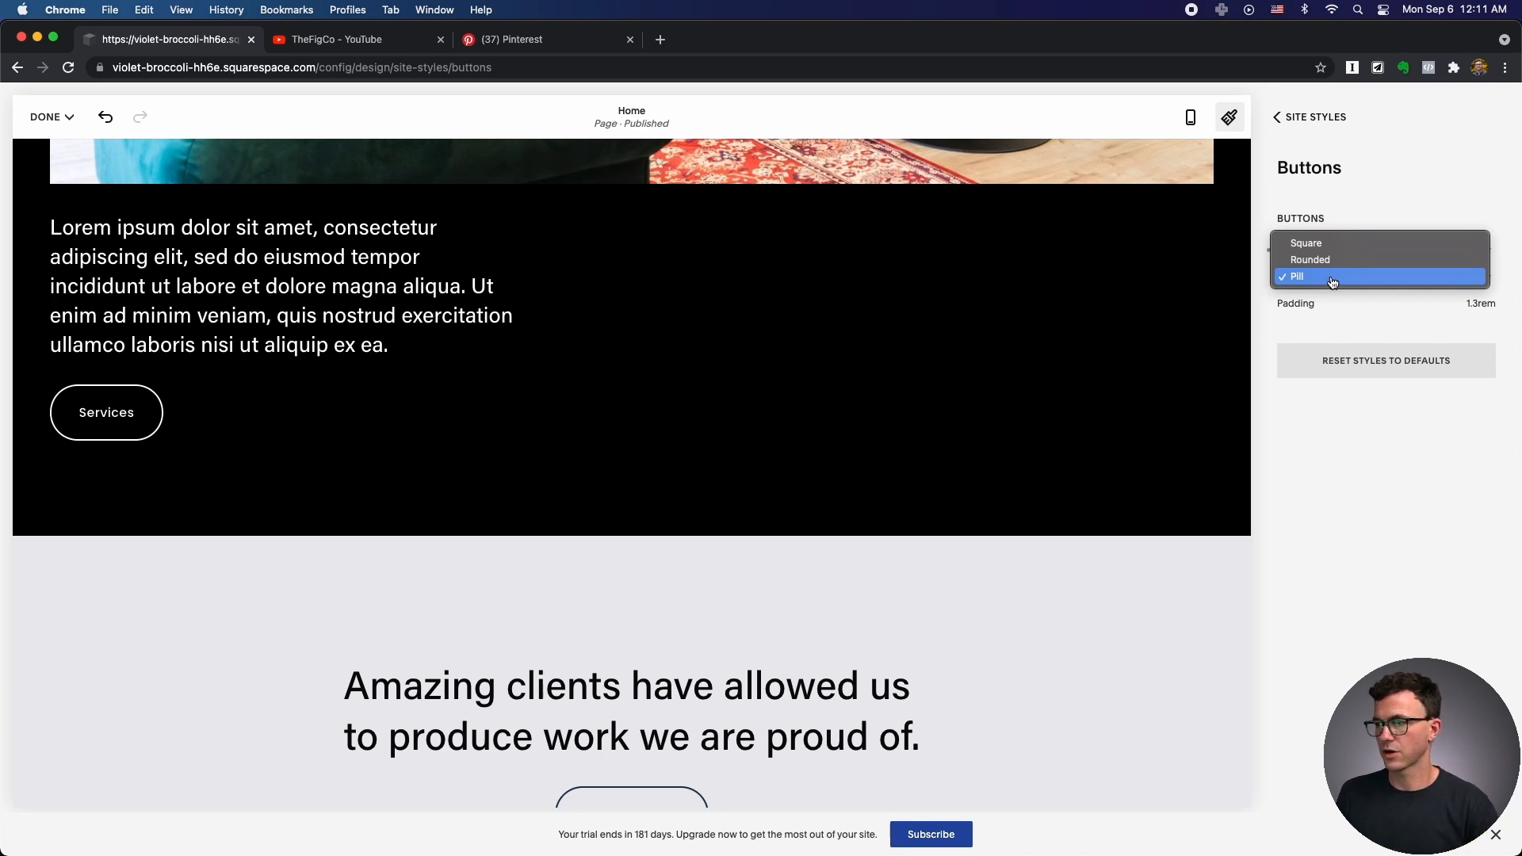
click(1328, 260)
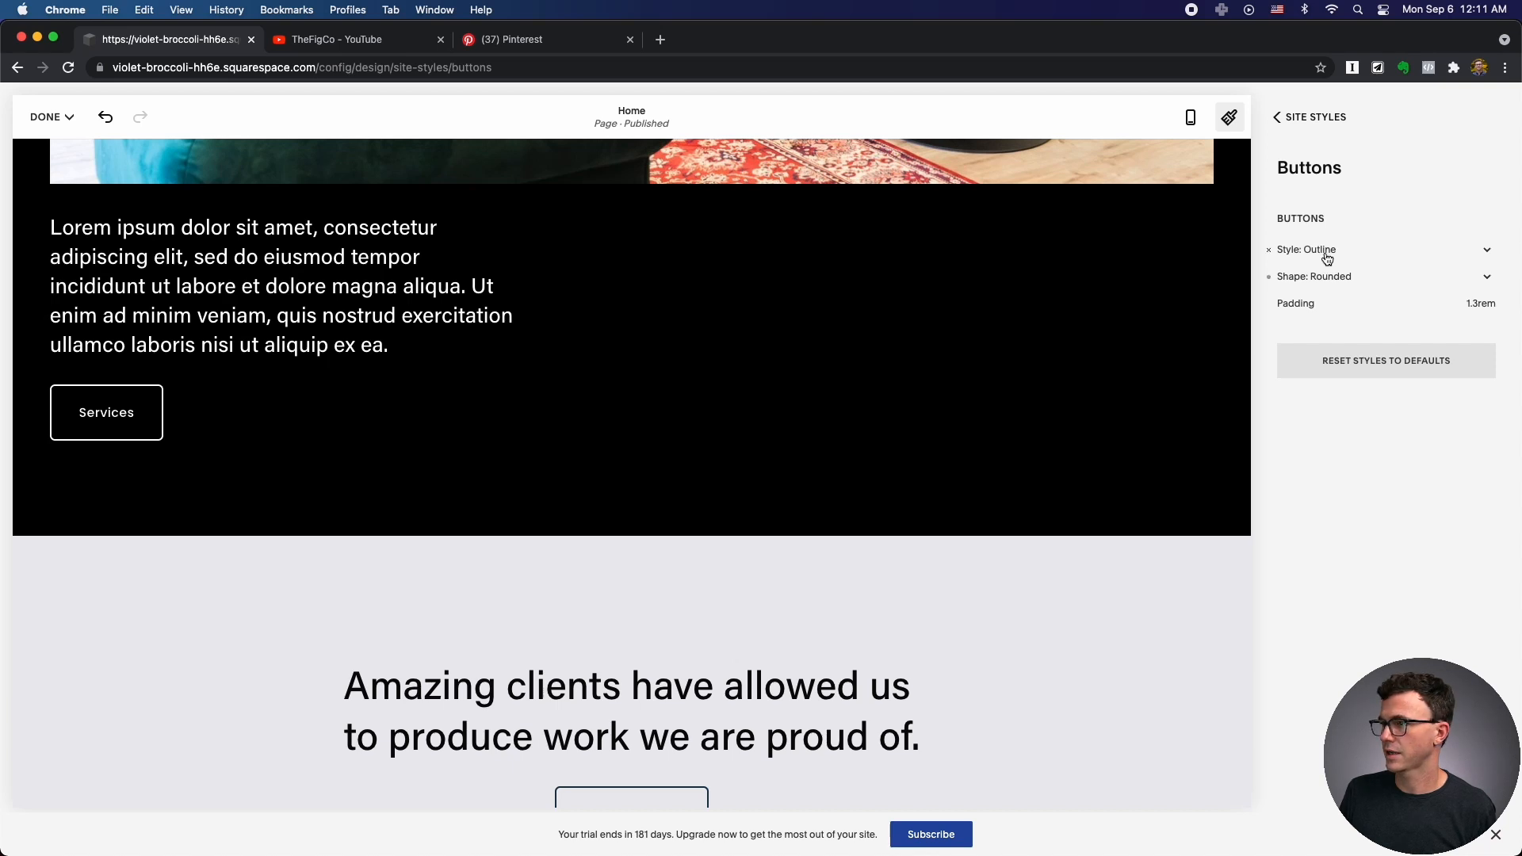
click(1320, 275)
click(1324, 255)
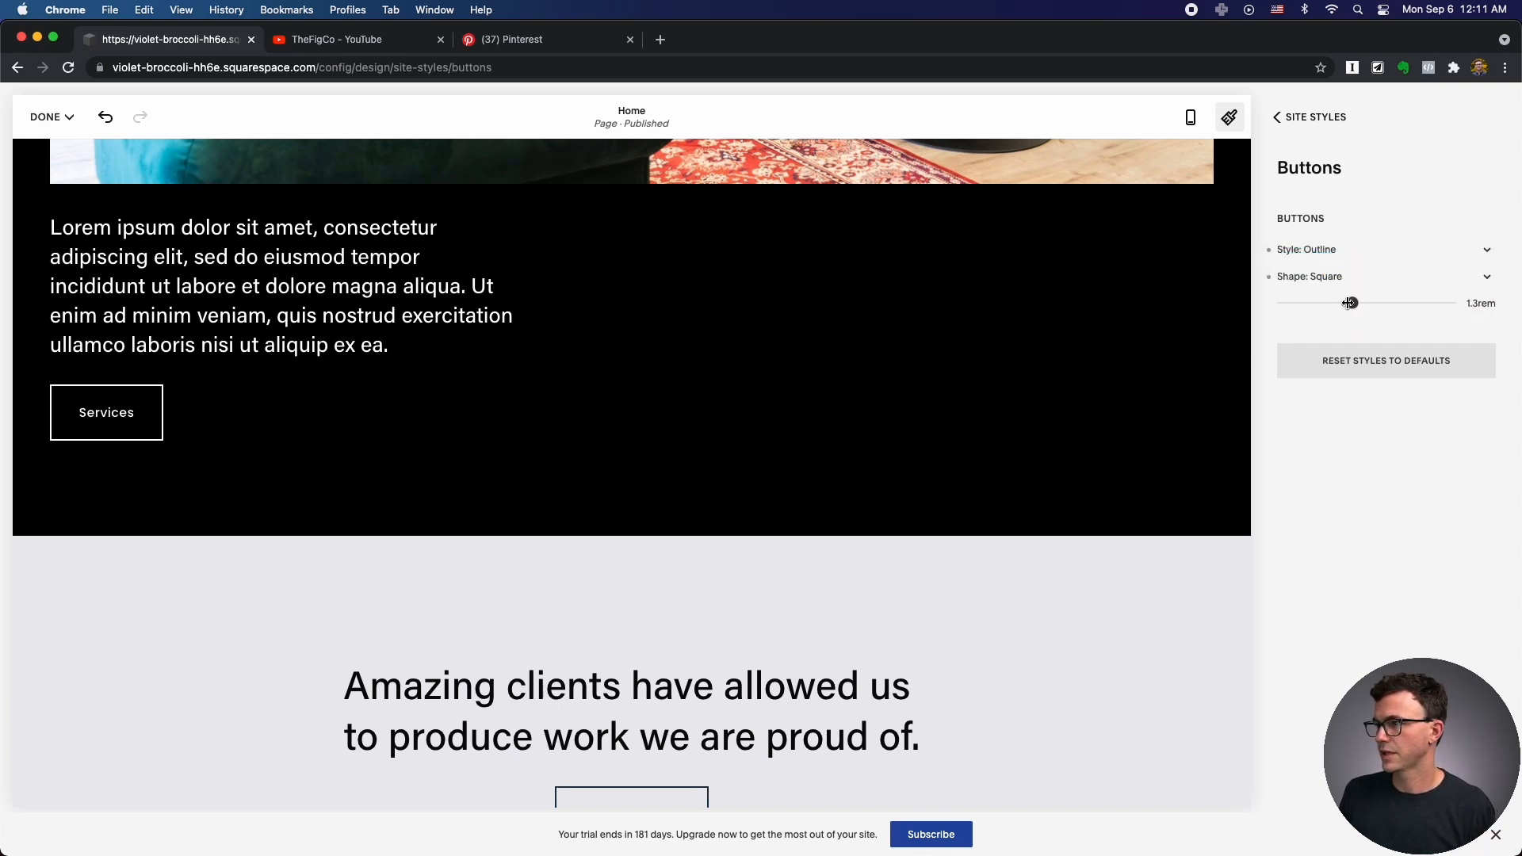
mouse_move(1353, 302)
mouse_down()
mouse_move(1380, 302)
mouse_move(1345, 303)
mouse_up()
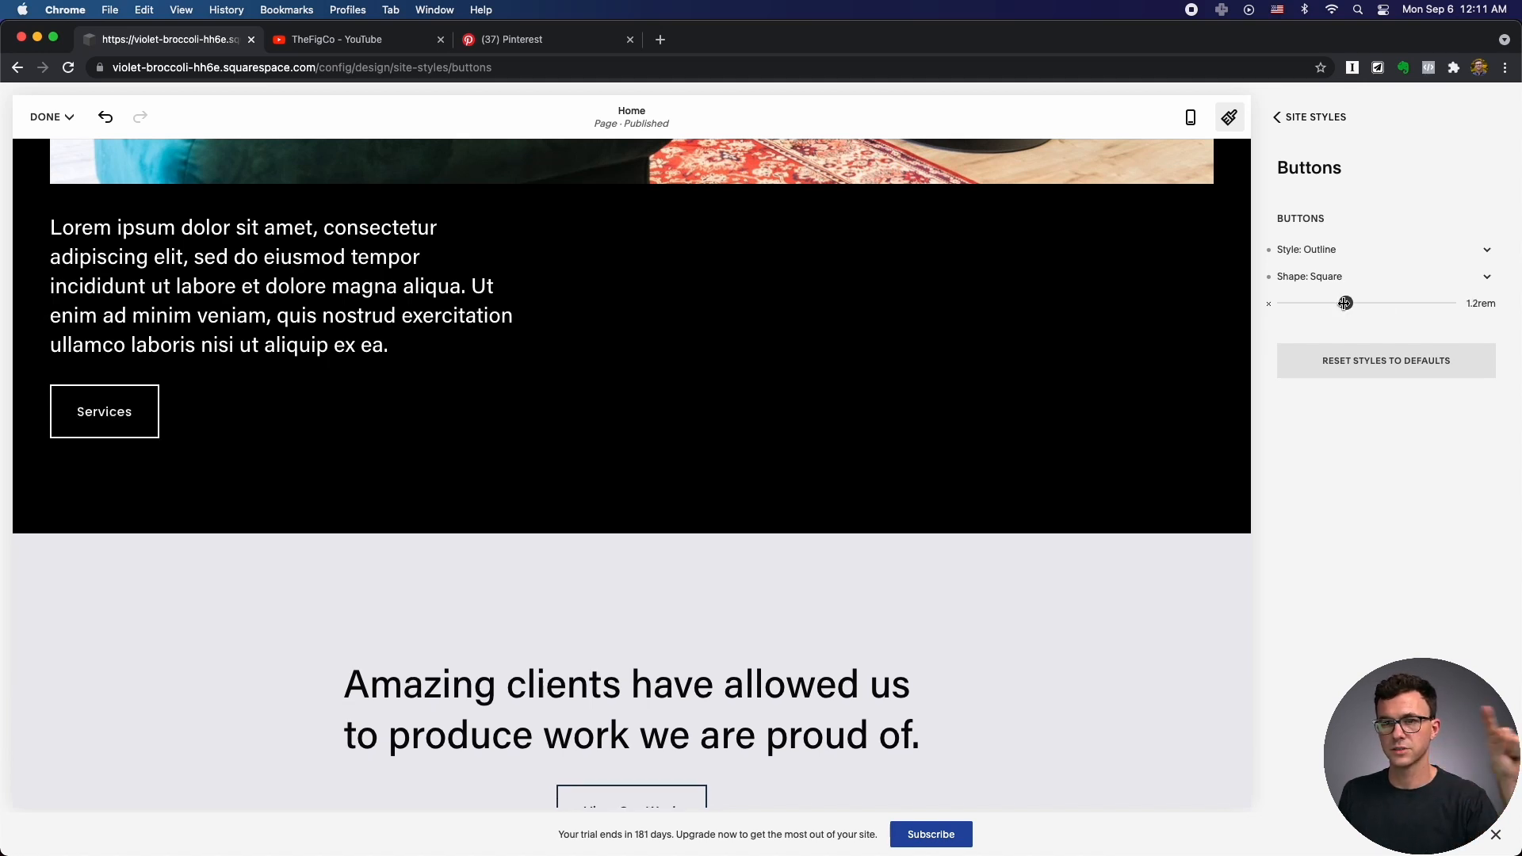
mouse_move(1345, 303)
mouse_down()
mouse_move(1359, 303)
mouse_move(1340, 303)
mouse_up()
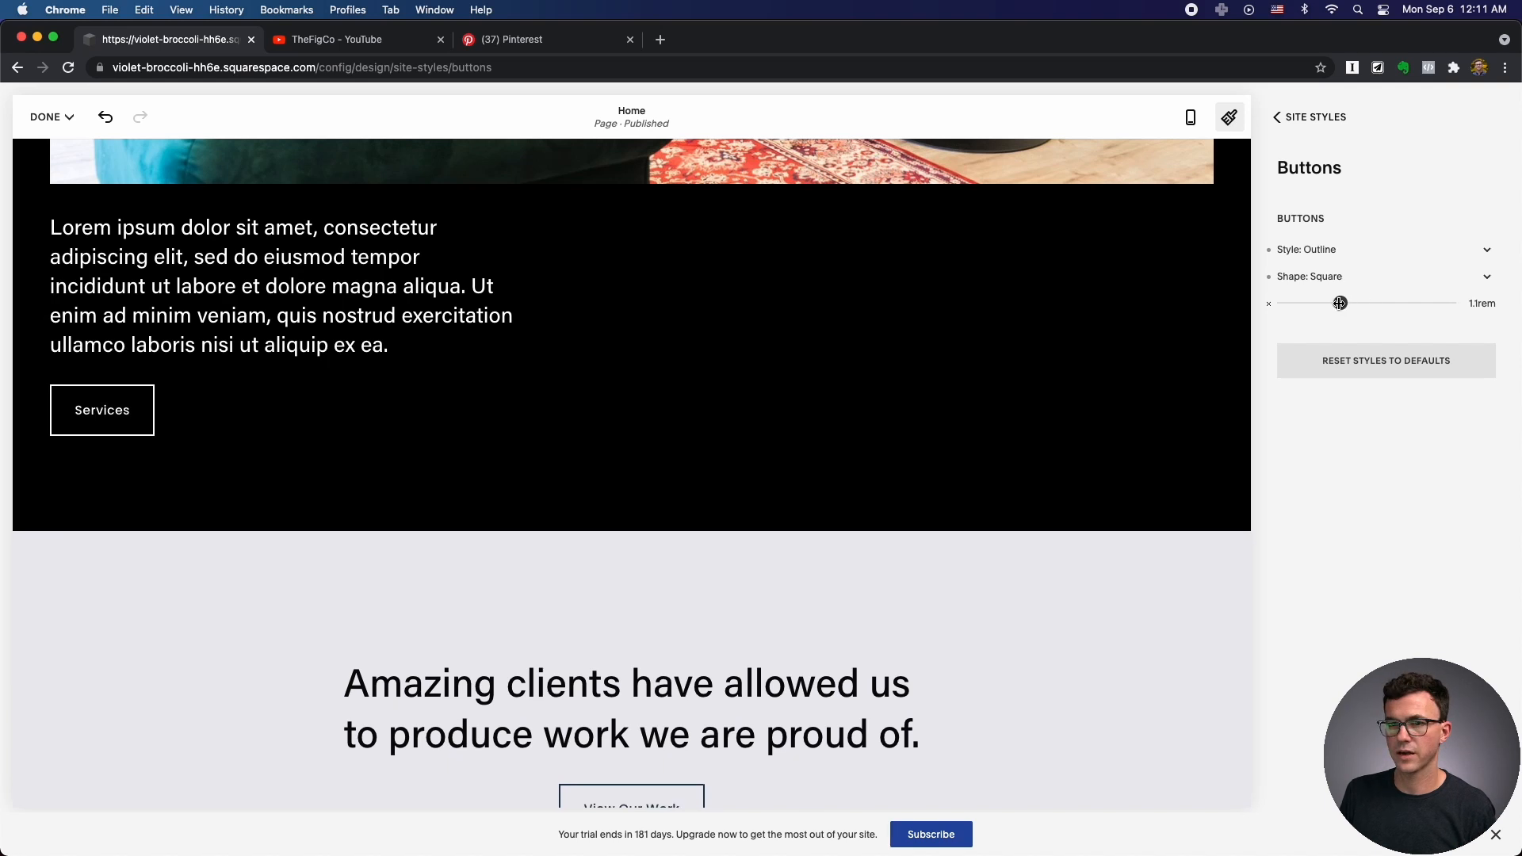
click(1290, 127)
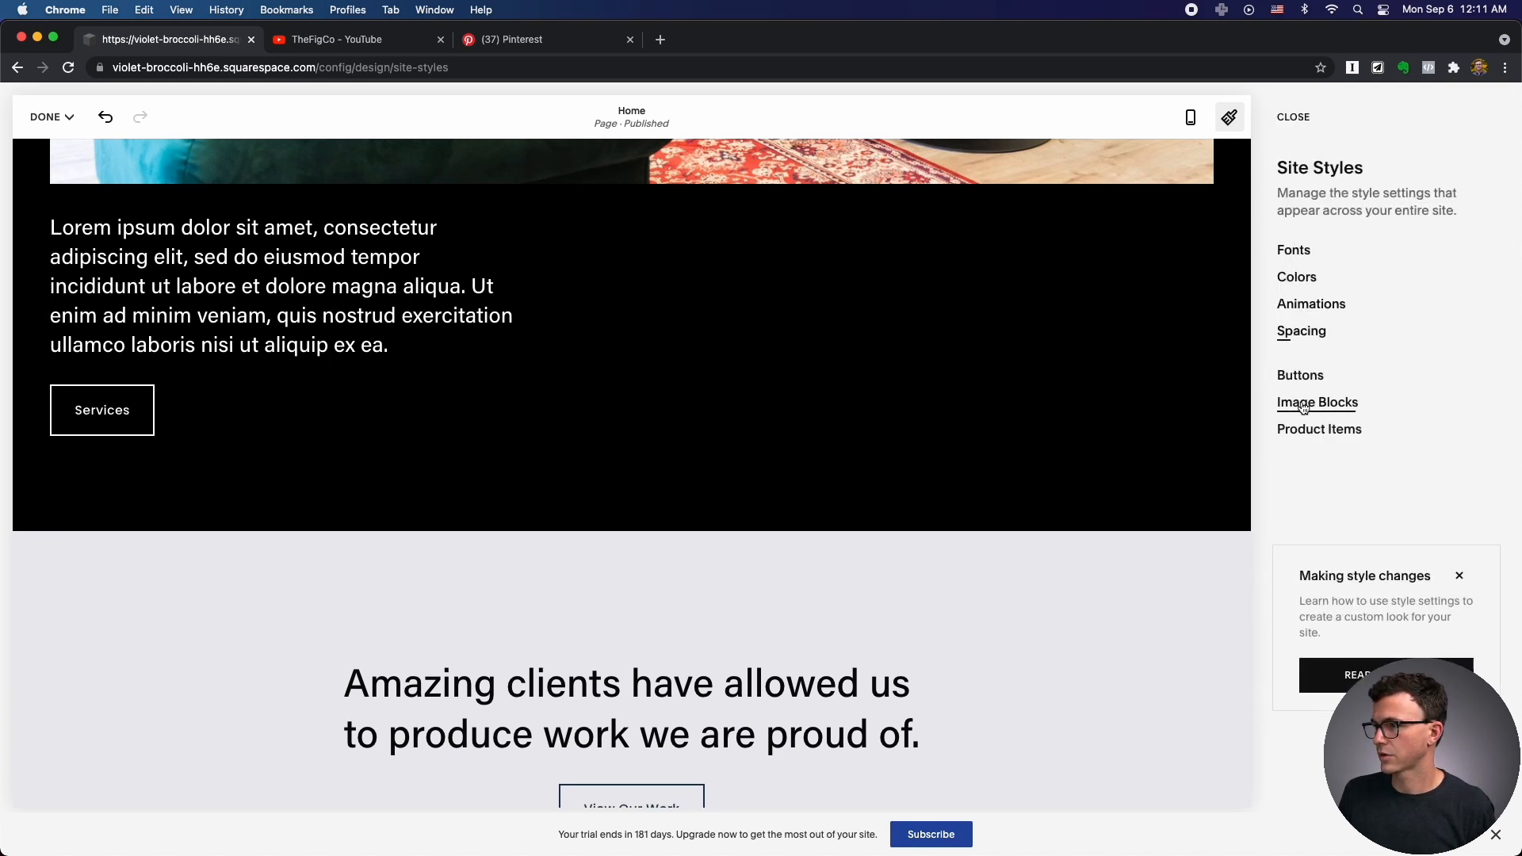
Browse the Image Blocks and Product Items style settings without changing them.
click(1306, 404)
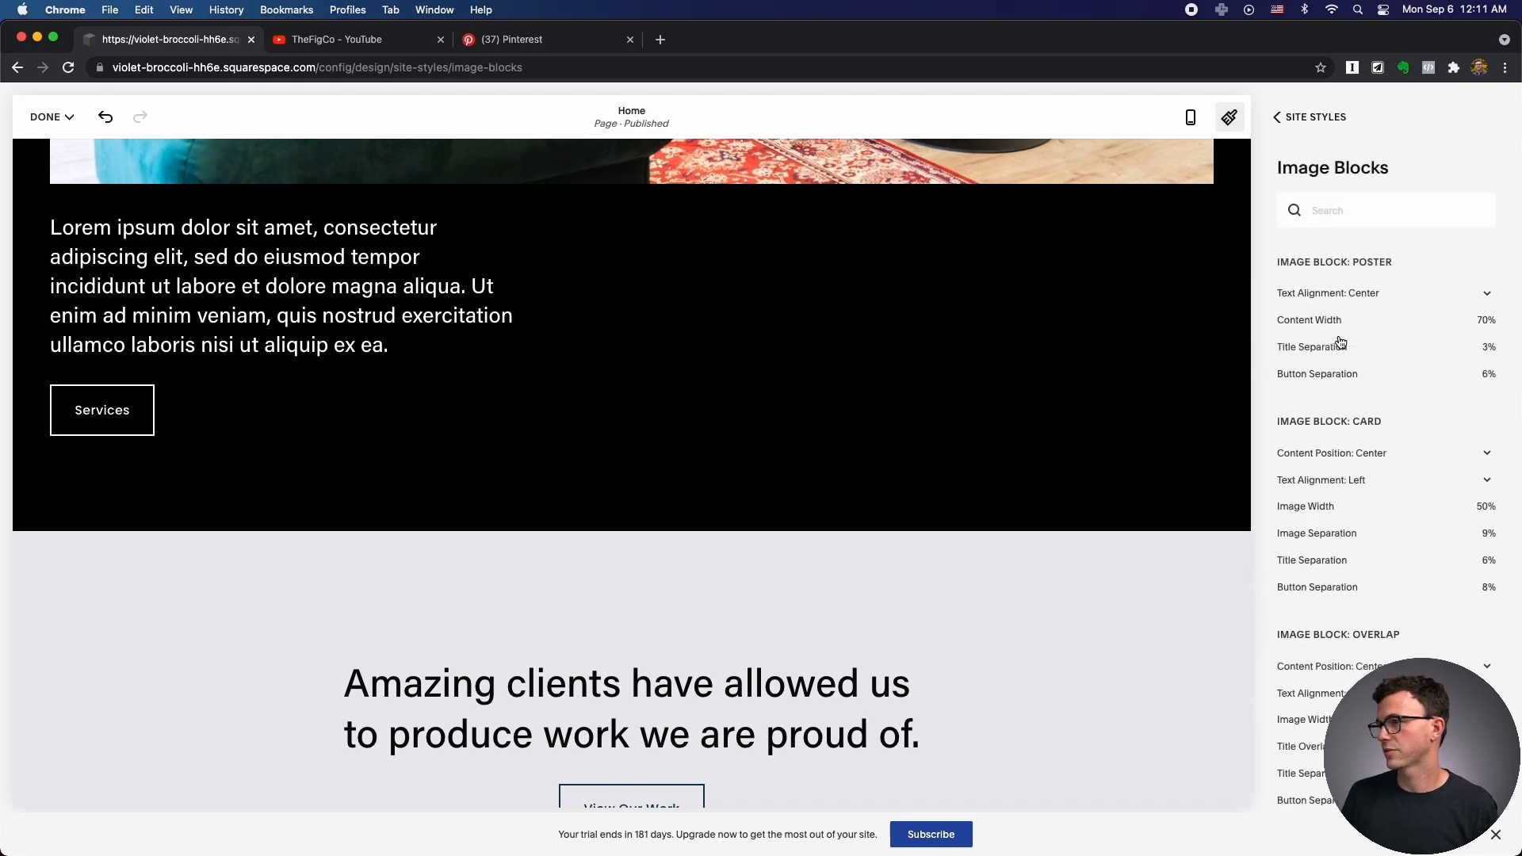
mouse_move(1375, 320)
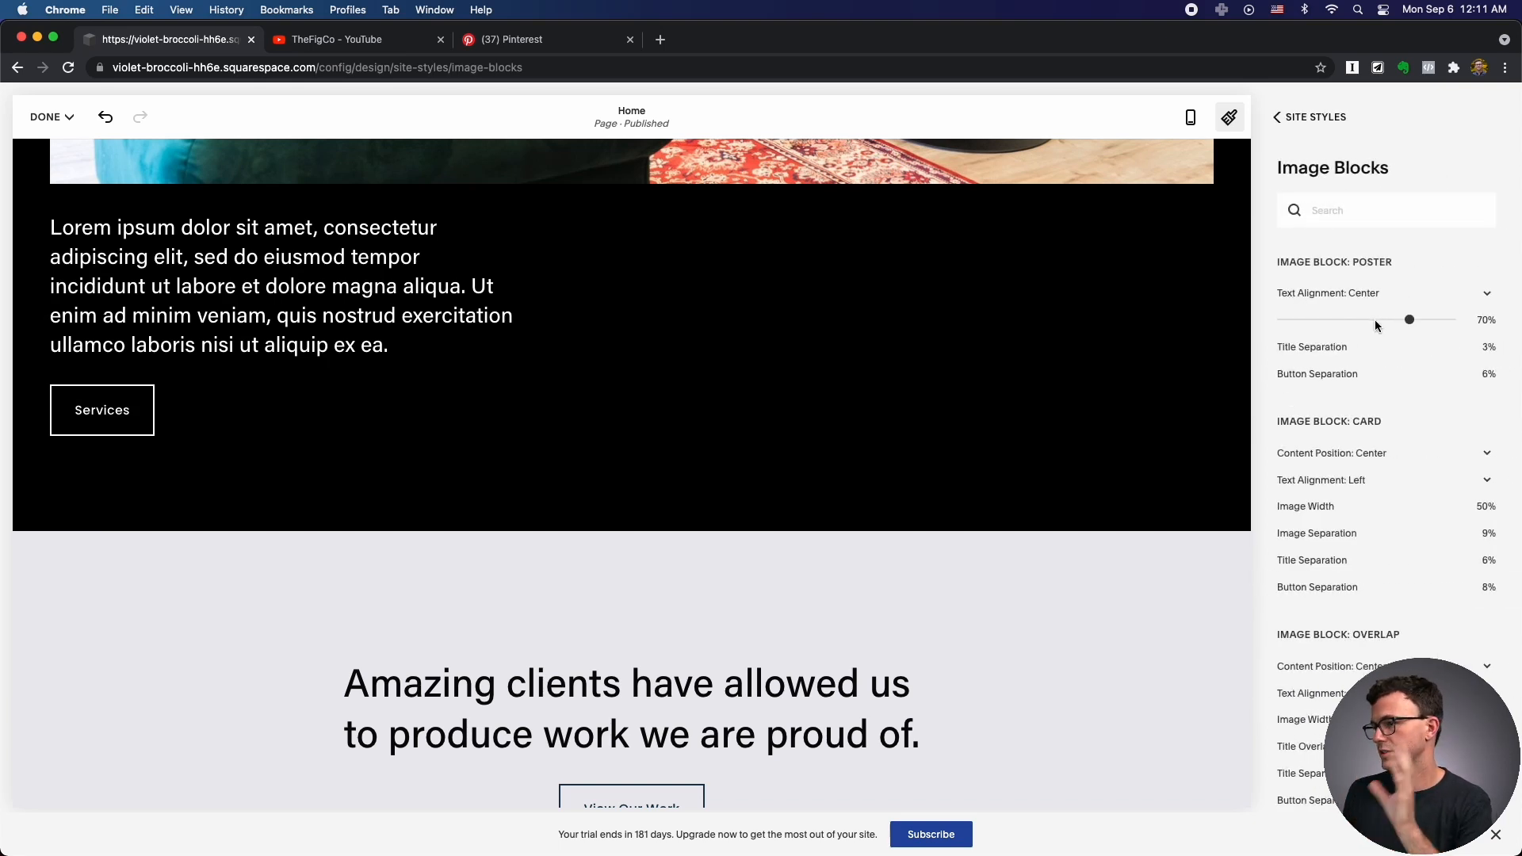
scroll(1374, 320, down, 3)
scroll(1374, 320, up, 3)
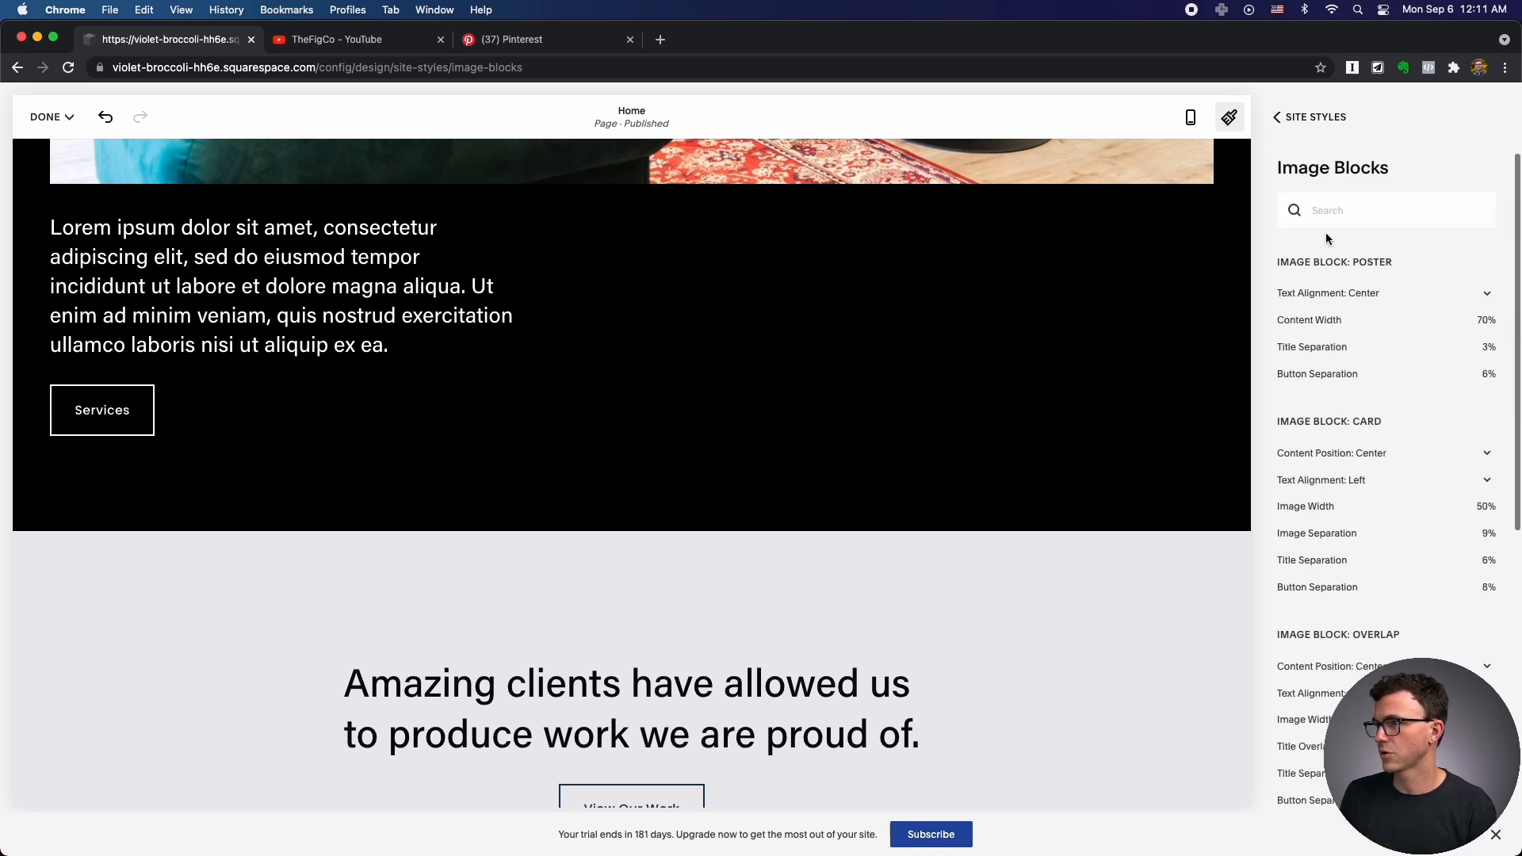
click(1287, 119)
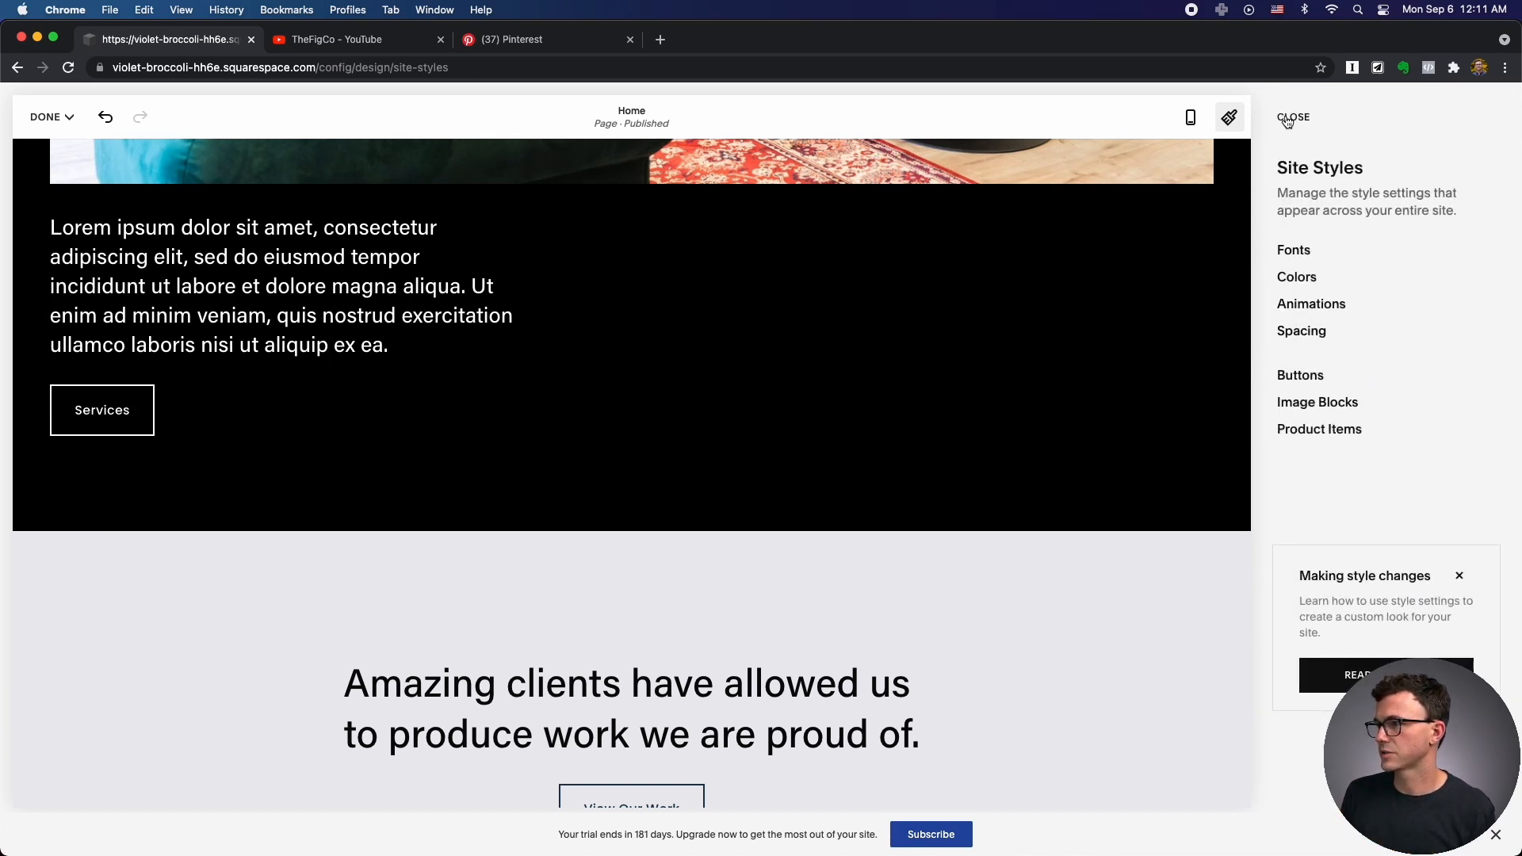
click(1313, 428)
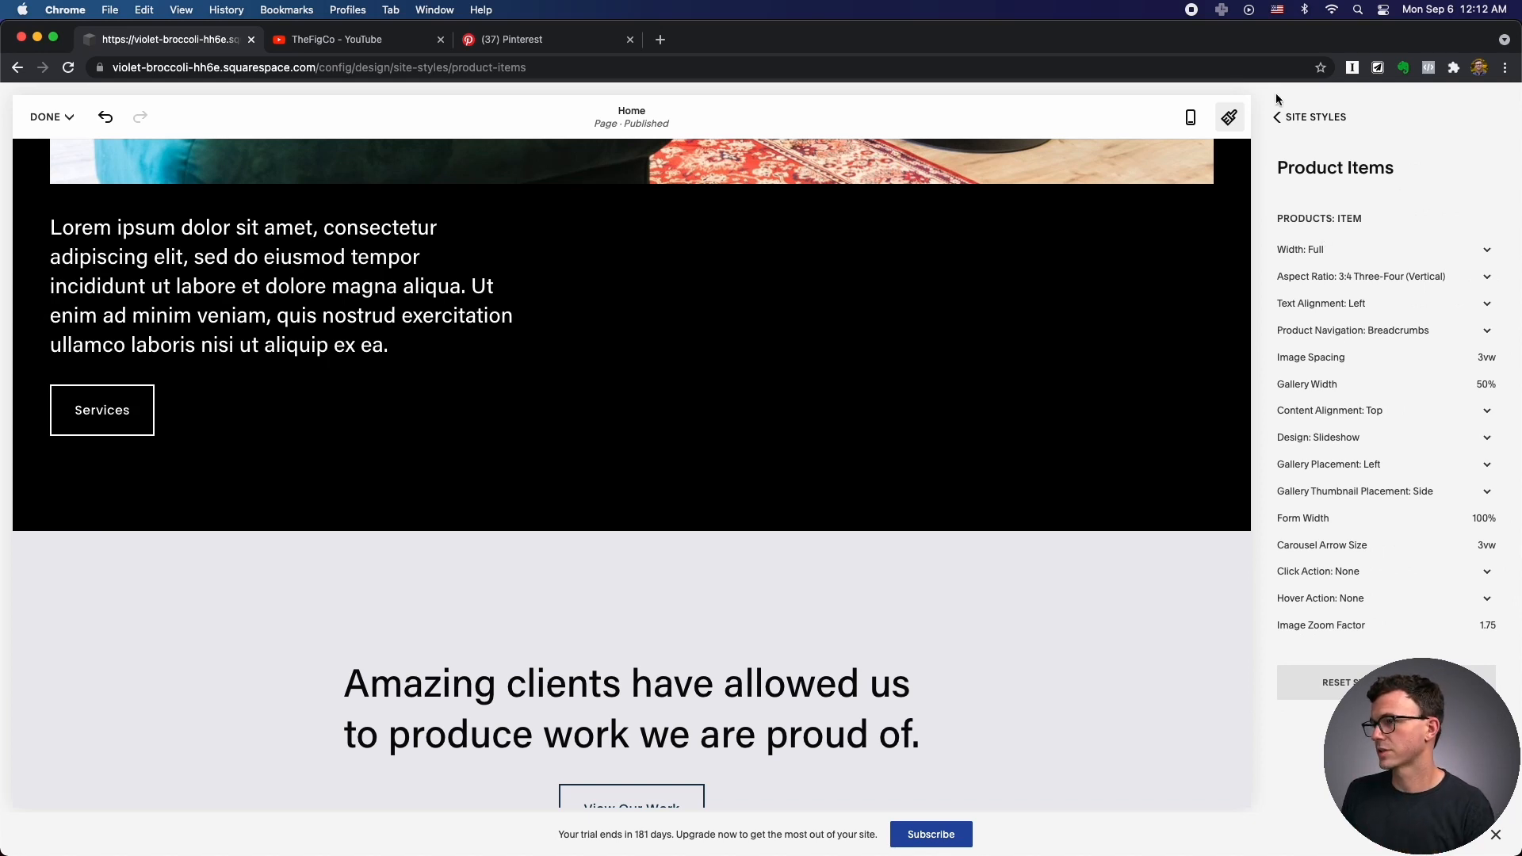
click(1277, 117)
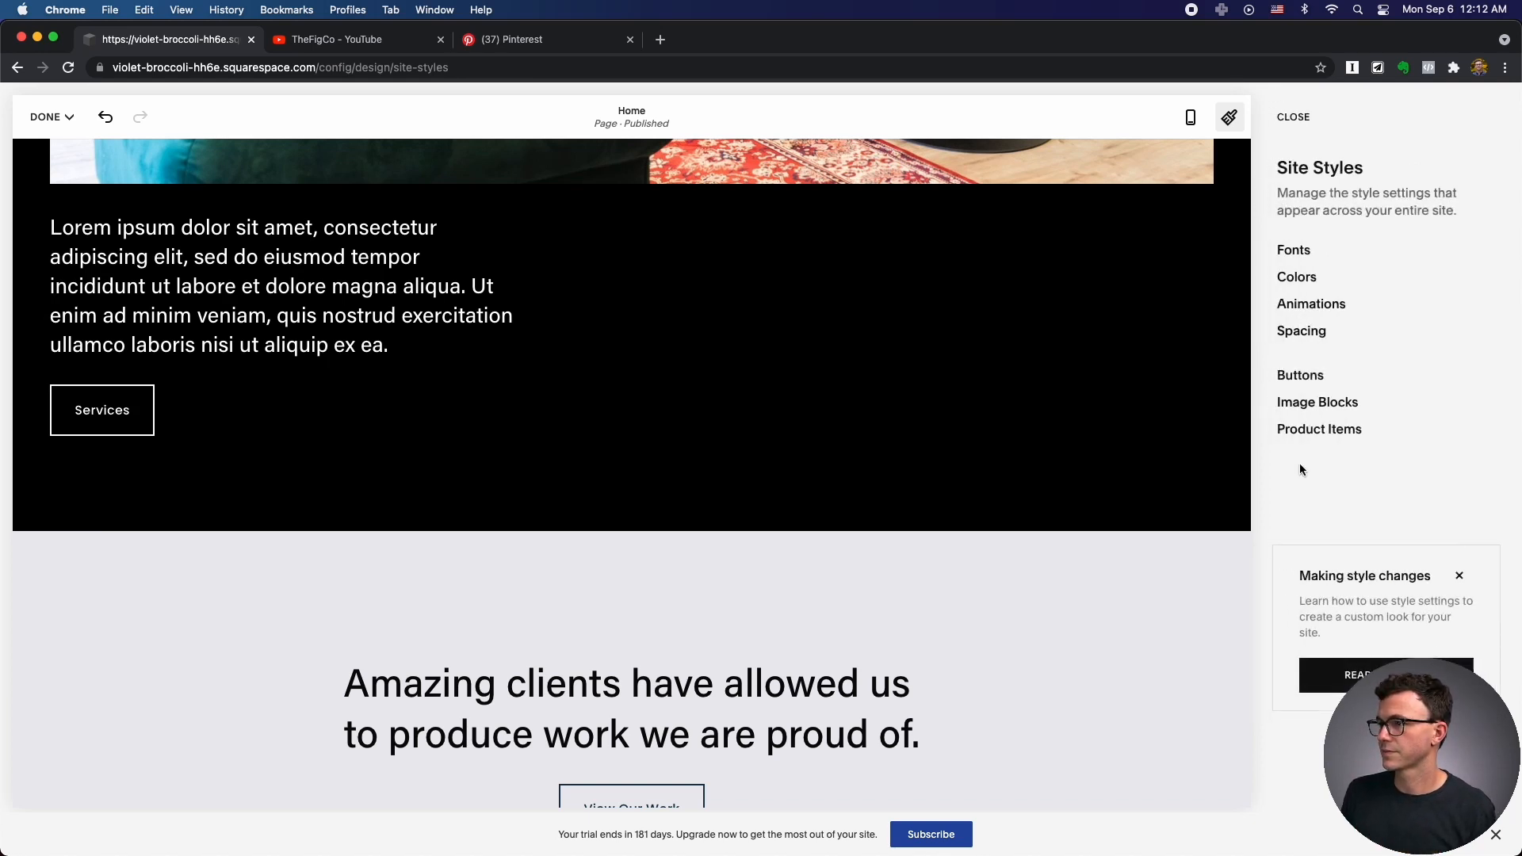
Close Site Styles and save the style changes.
click(1293, 117)
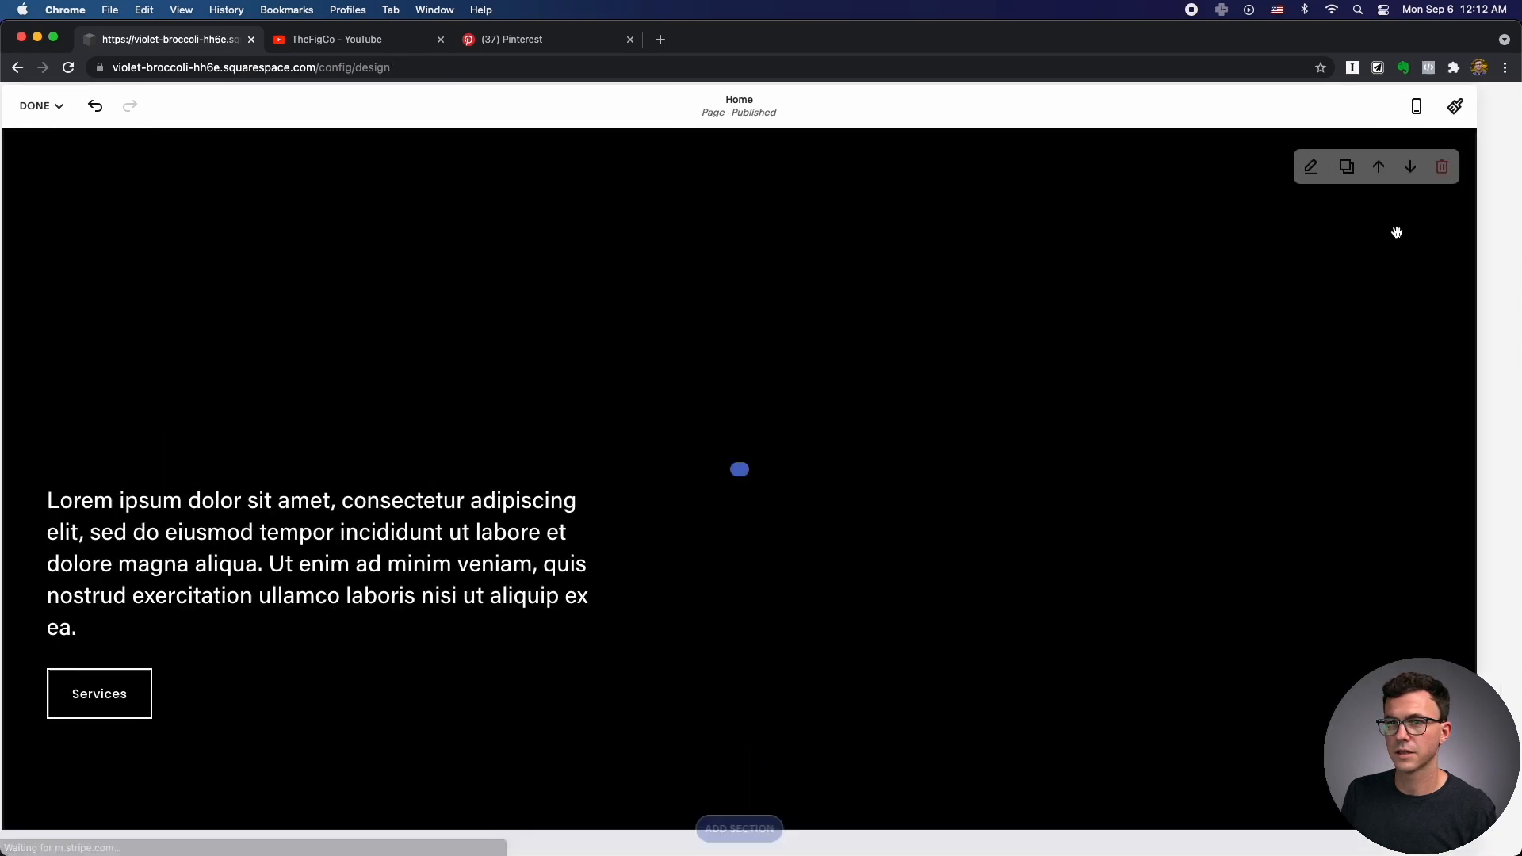
click(36, 104)
click(48, 141)
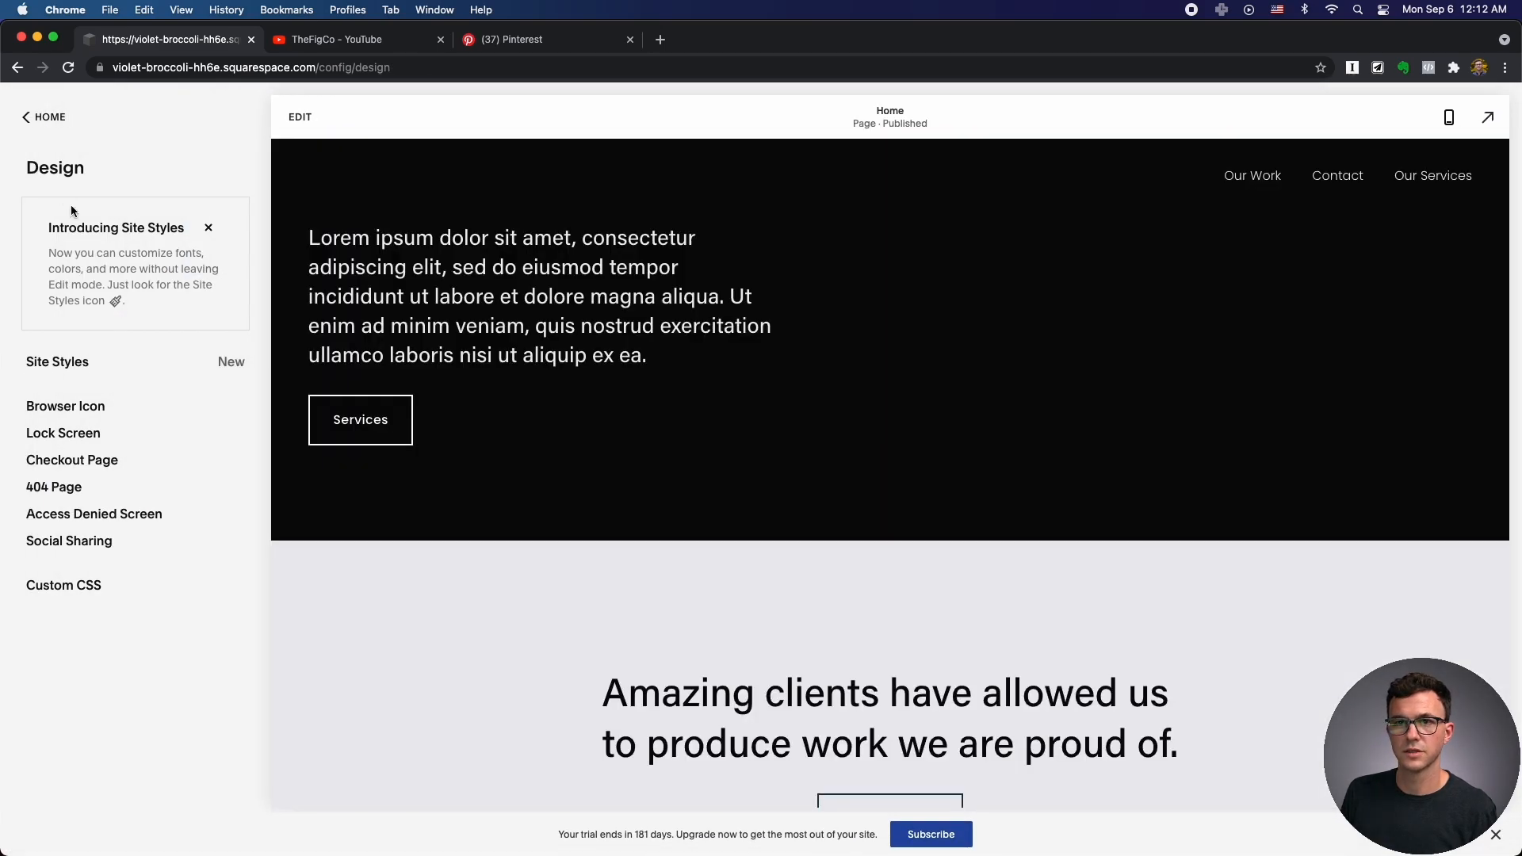
Upload JJ Favicon.png as the site's browser icon and save it.
click(78, 407)
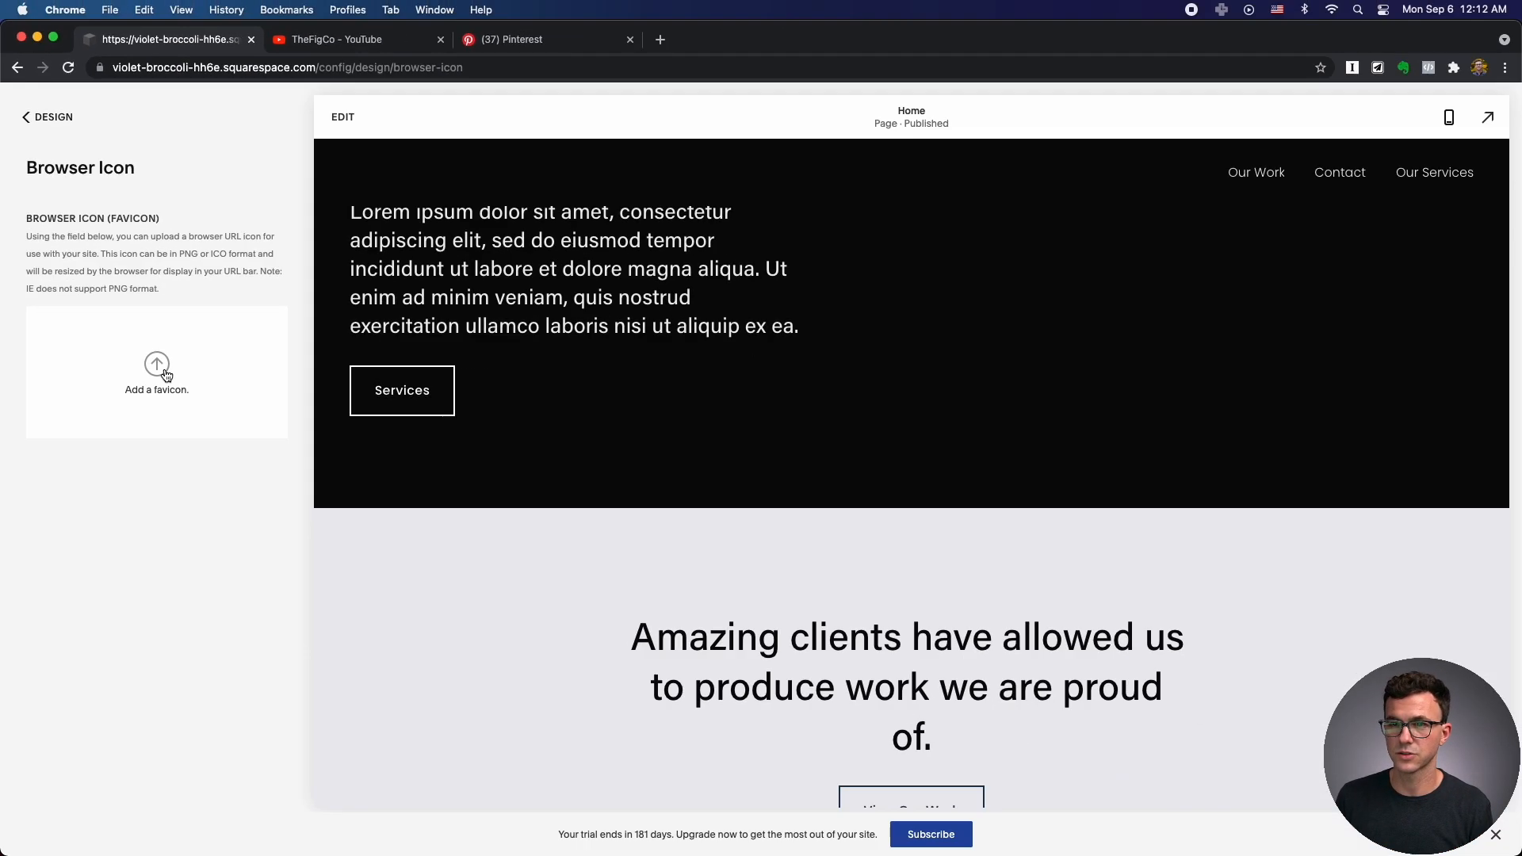
click(252, 547)
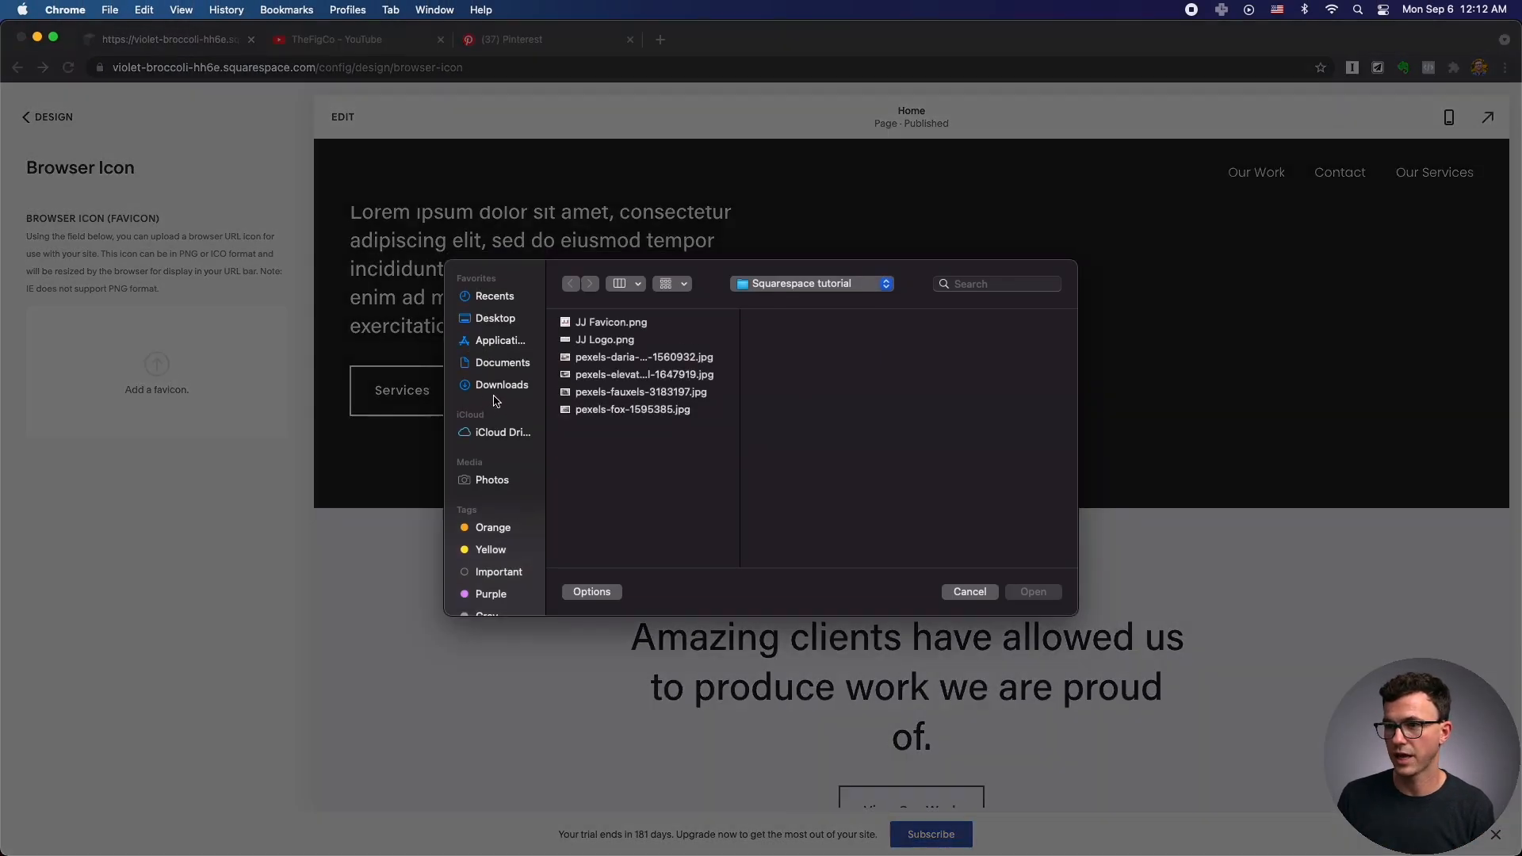
click(623, 324)
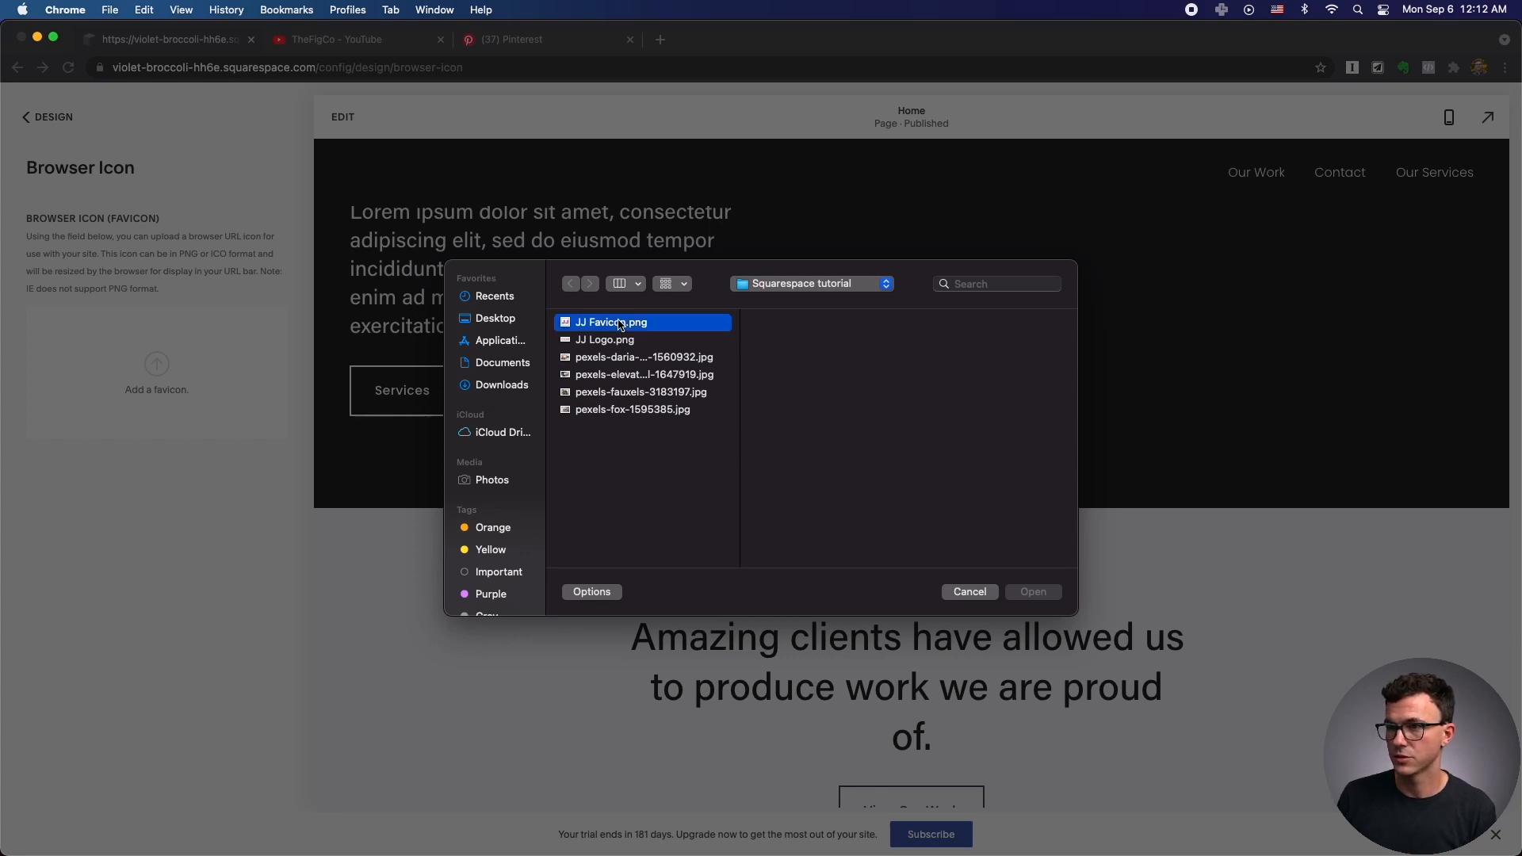
click(1032, 593)
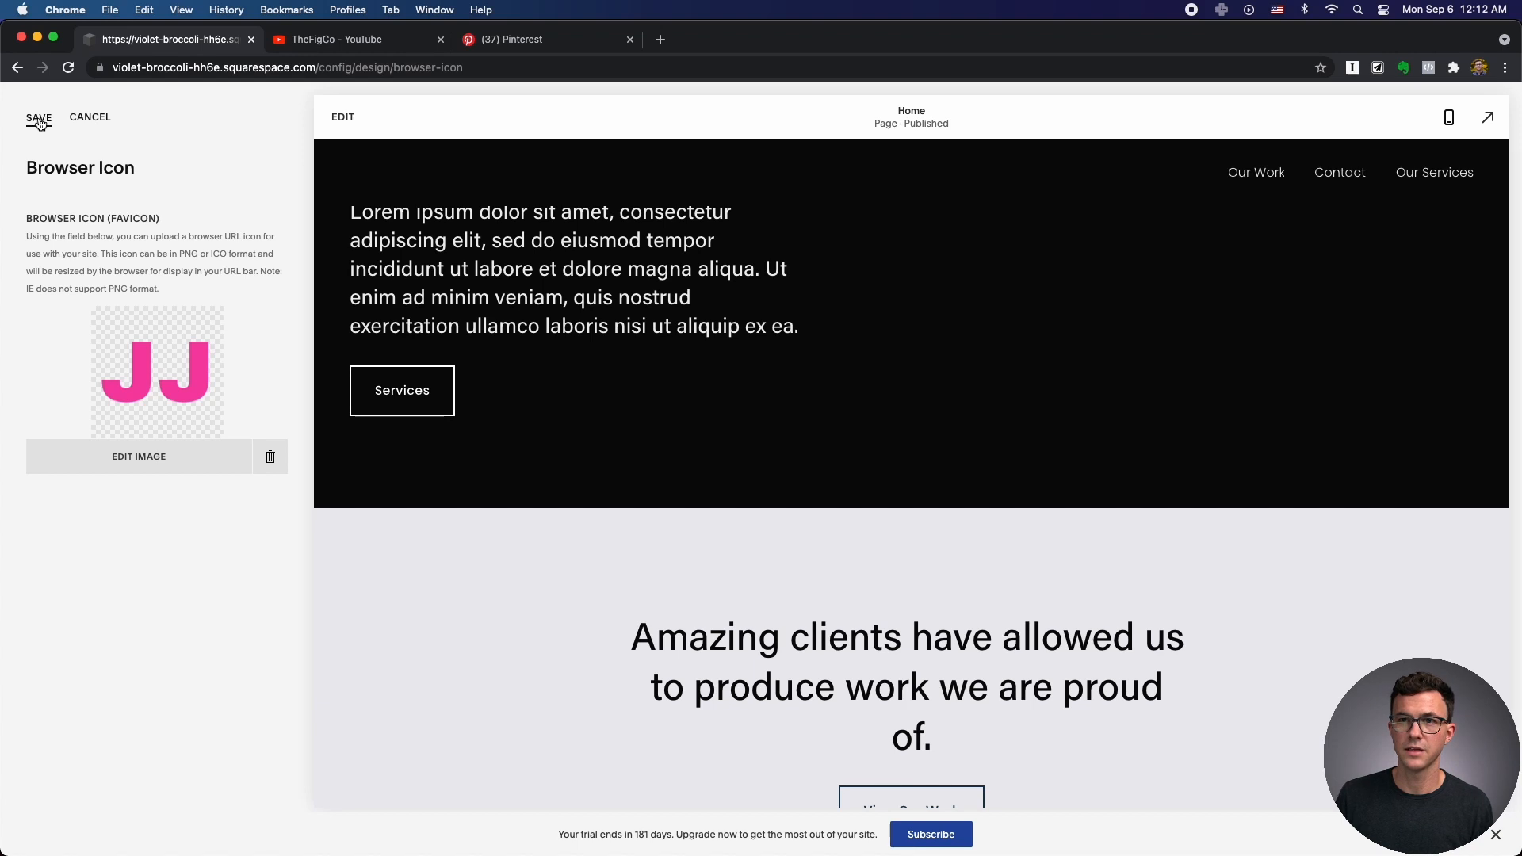
click(37, 117)
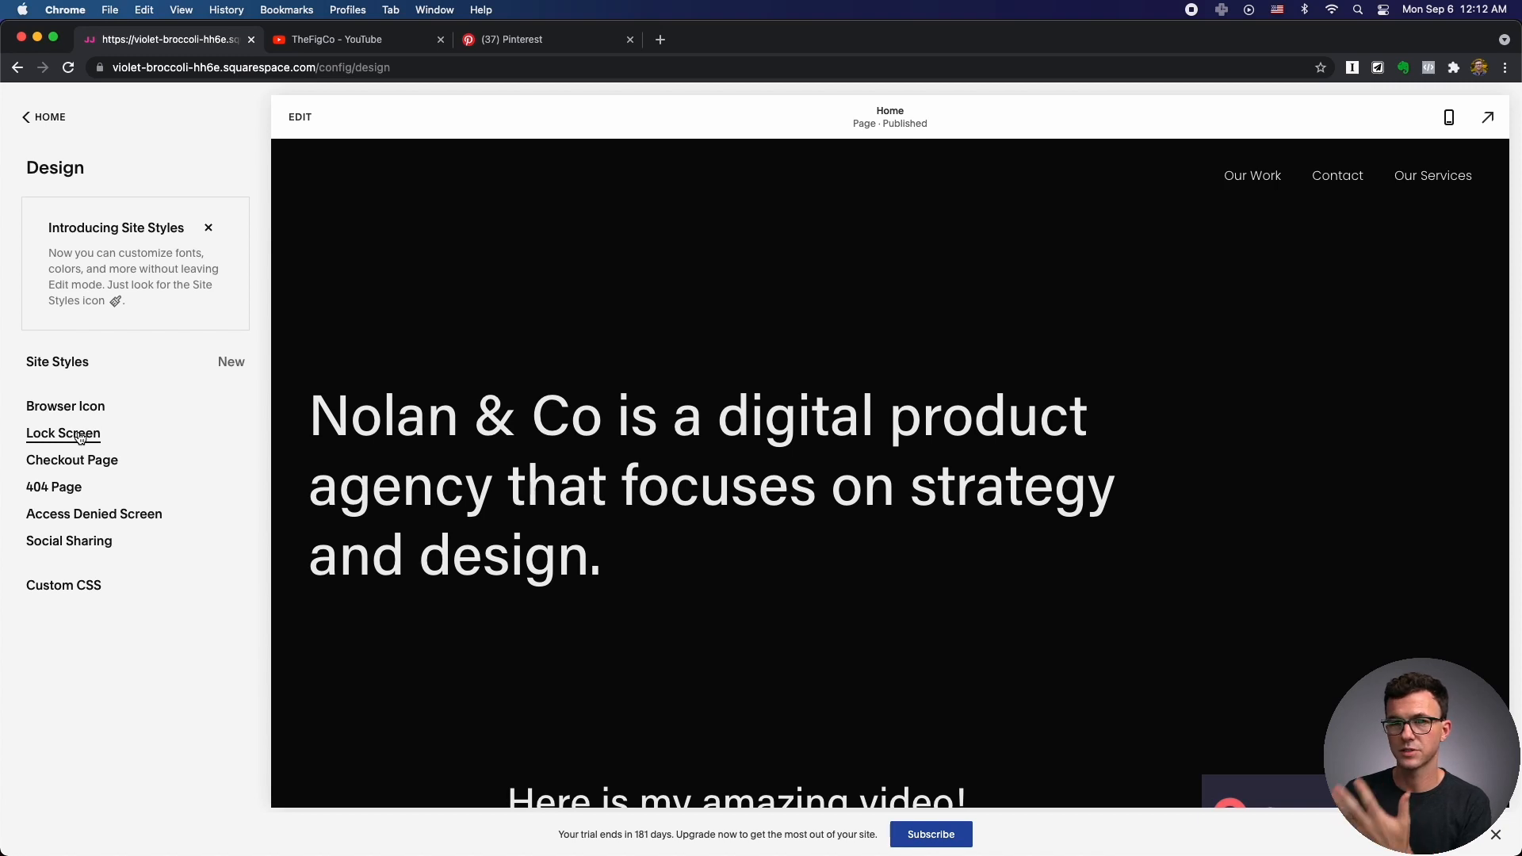
Open the Checkout Page settings from the Design list.
click(99, 461)
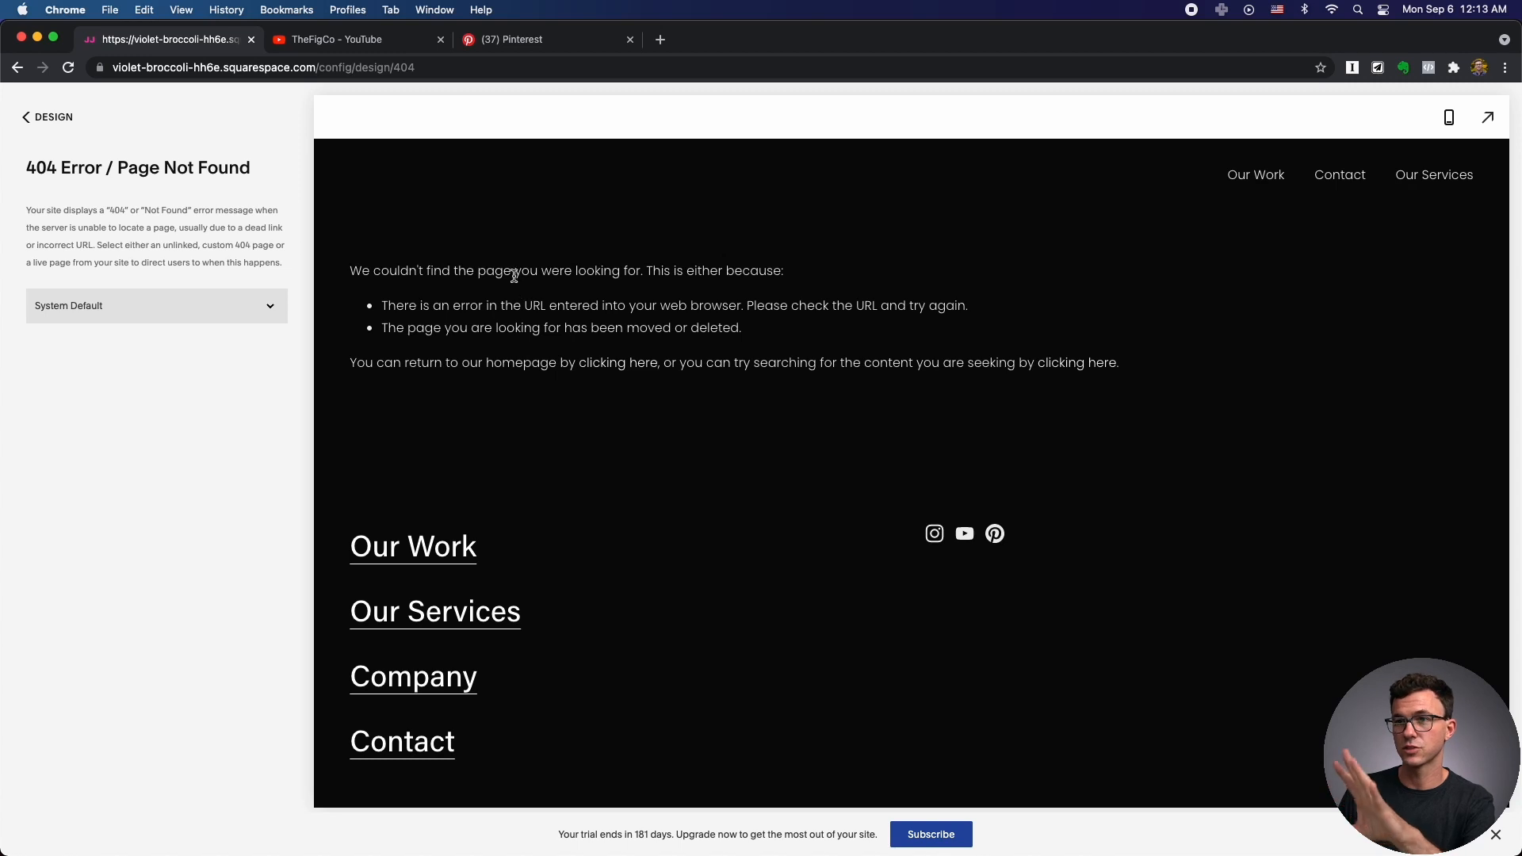
Save Home as the 404 page, then select the social sharing logo description text.
click(36, 306)
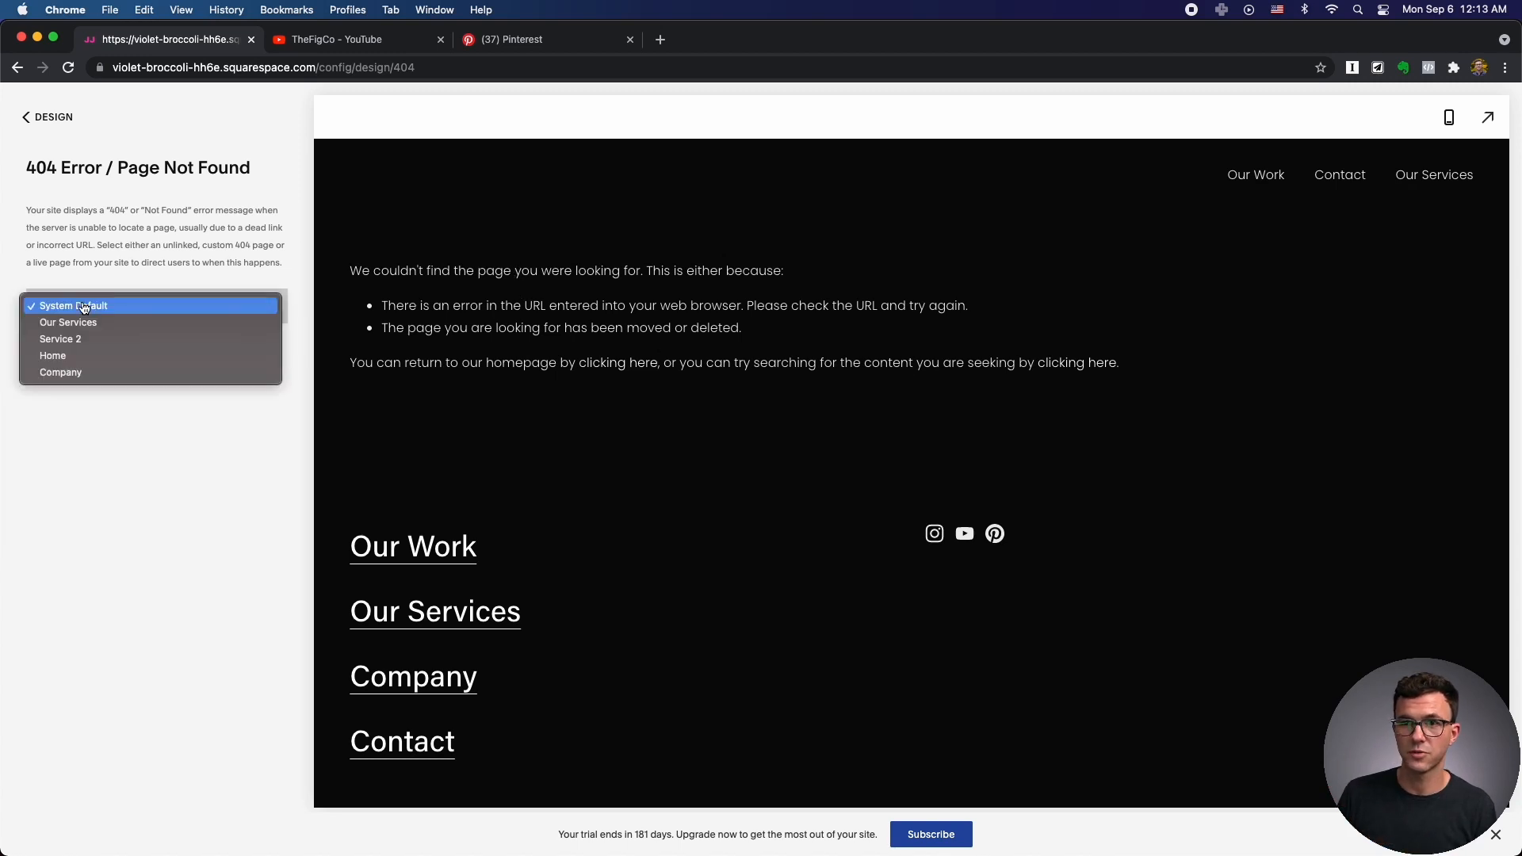
click(75, 357)
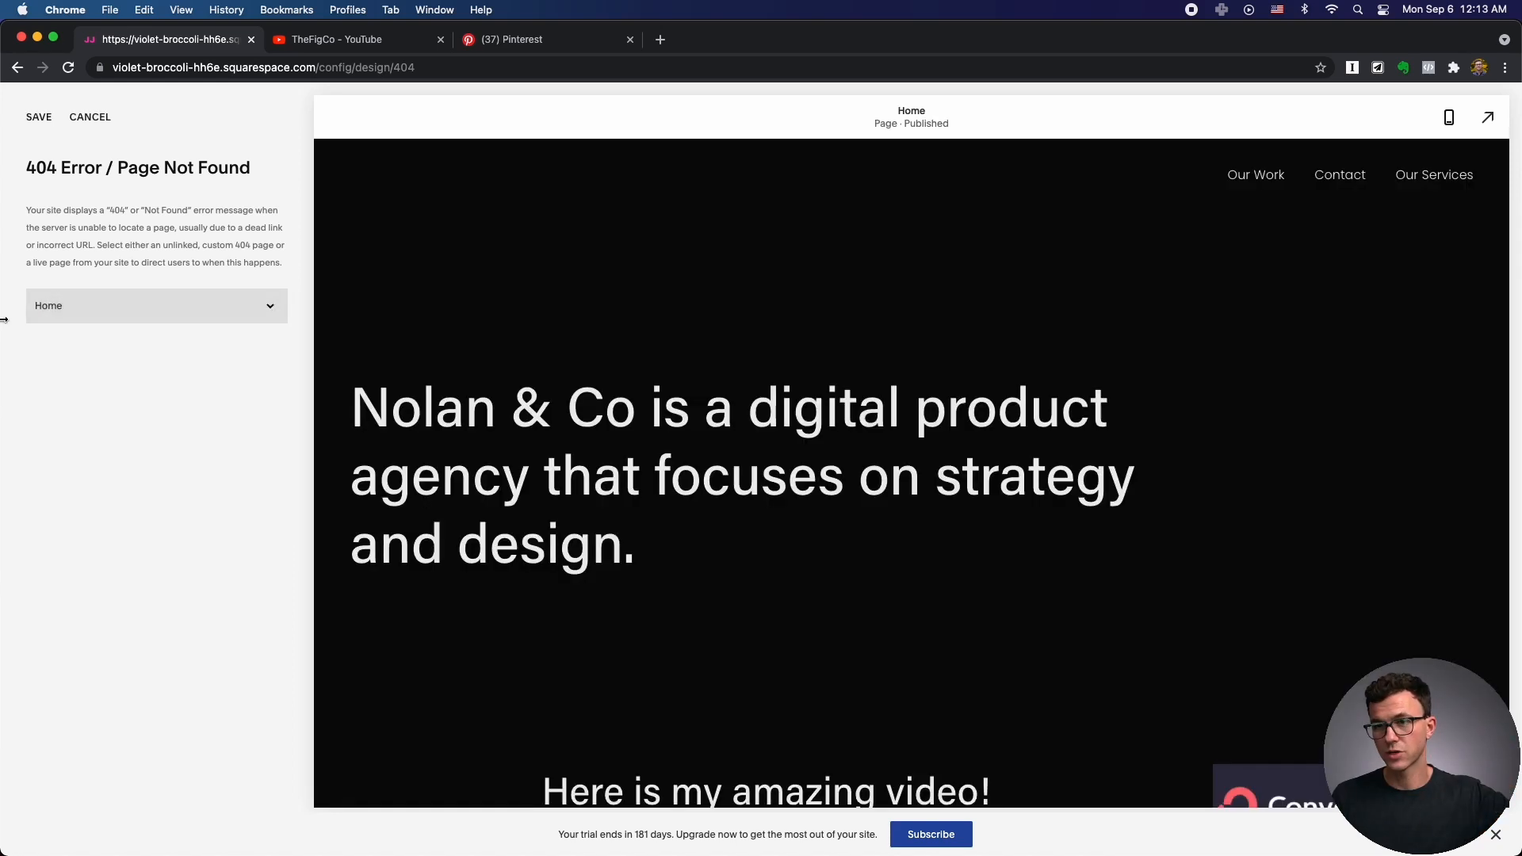
click(39, 117)
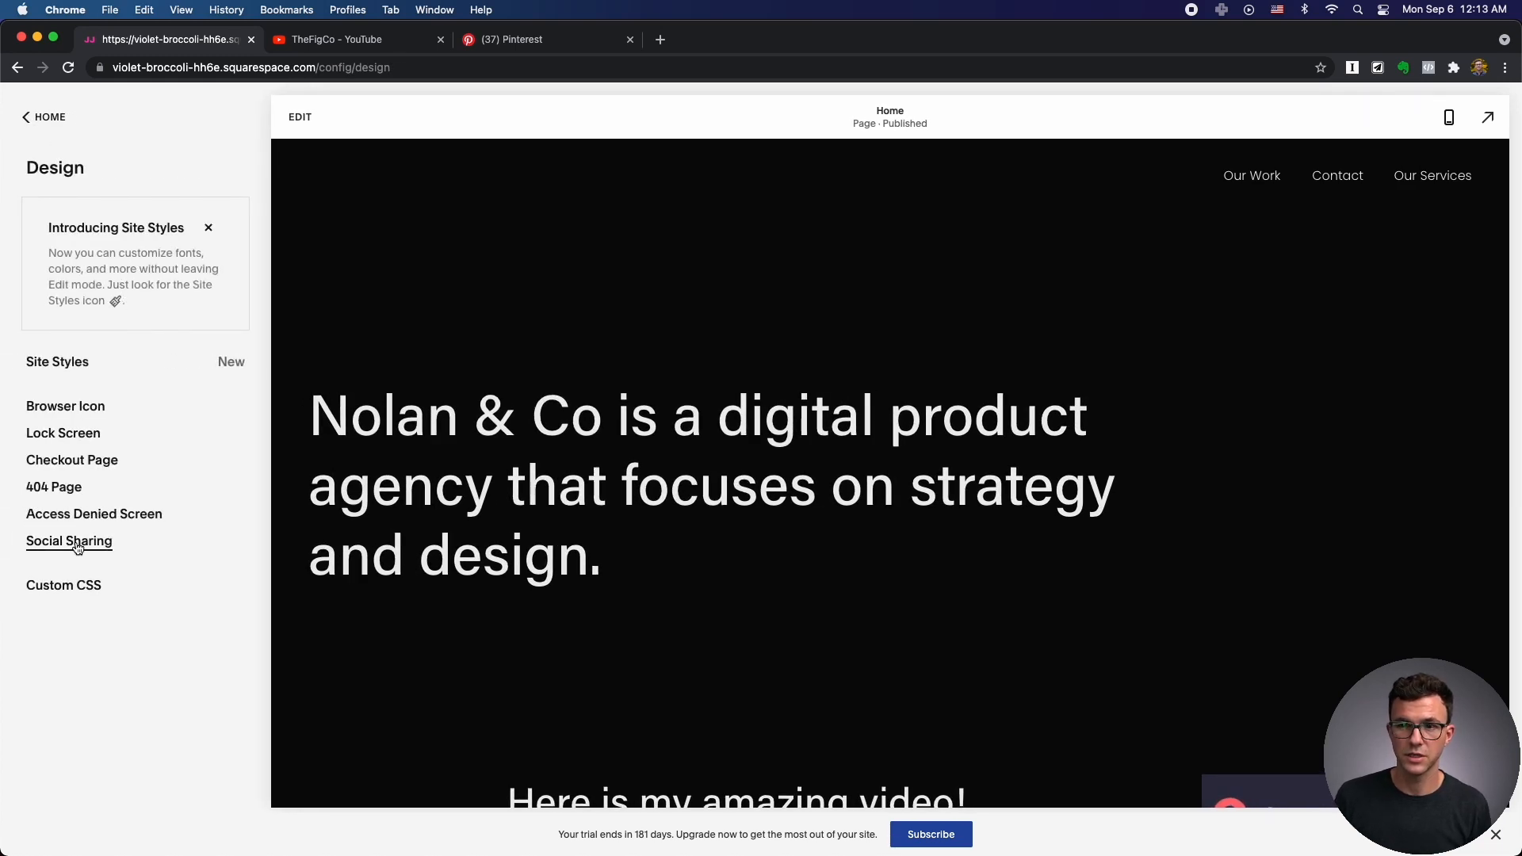
click(79, 542)
drag(59, 219, 294, 258)
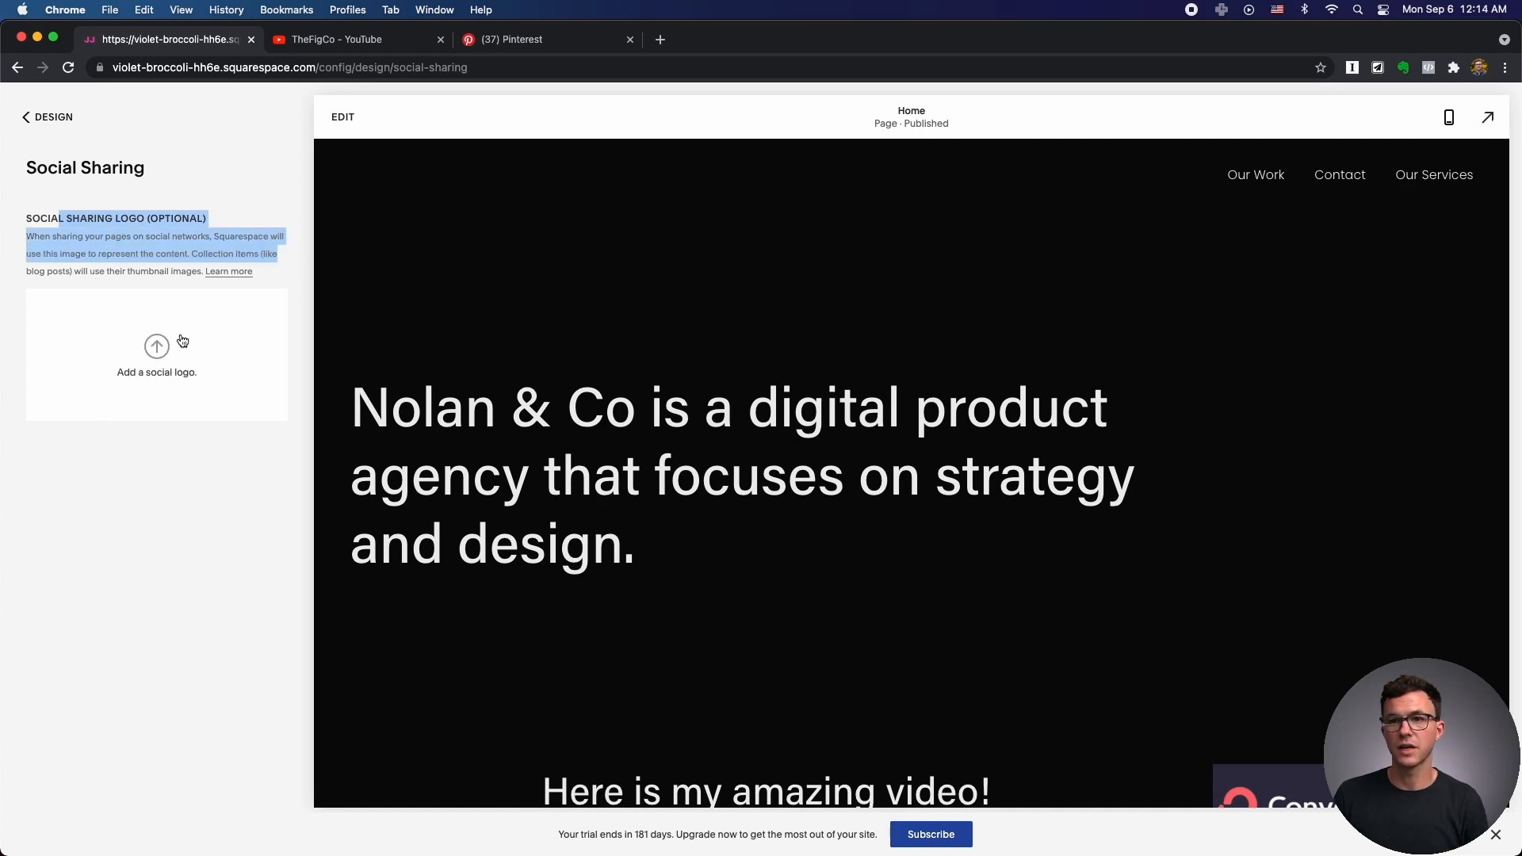